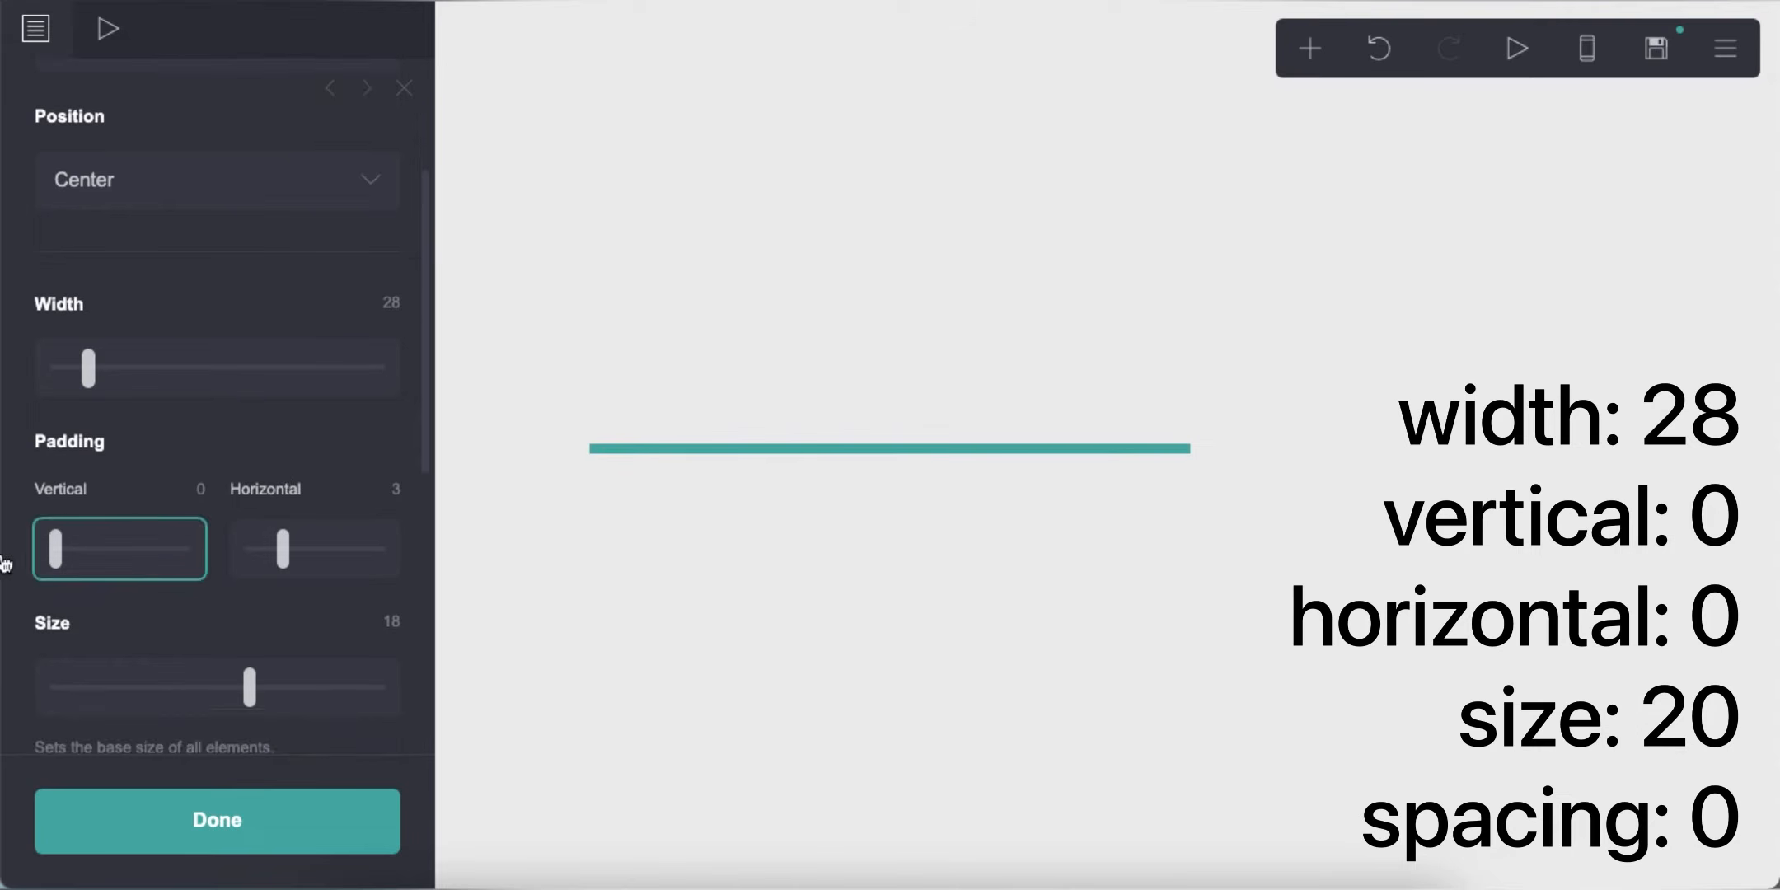
# Set the page's size to 20 and its horizontal padding and spacing to 0, with manual mobile settings using size 9
pyautogui.scroll(-6, 284, 629)
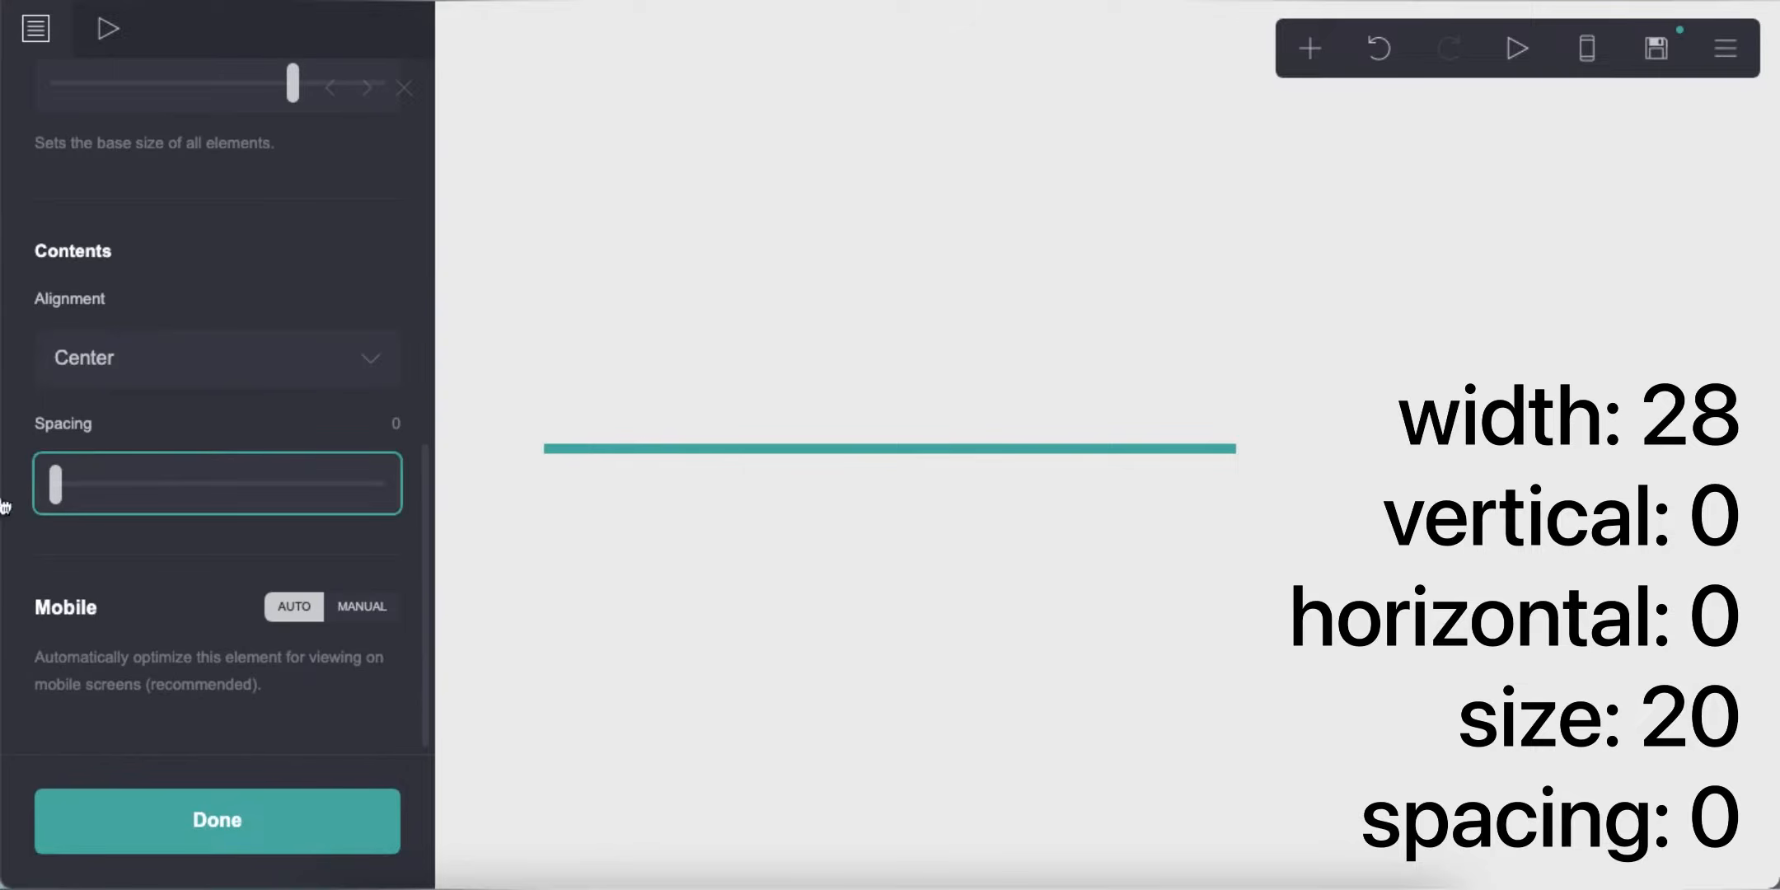
pyautogui.click(362, 604)
pyautogui.scroll(-4, 367, 523)
pyautogui.doubleClick(366, 523)
pyautogui.write('9')
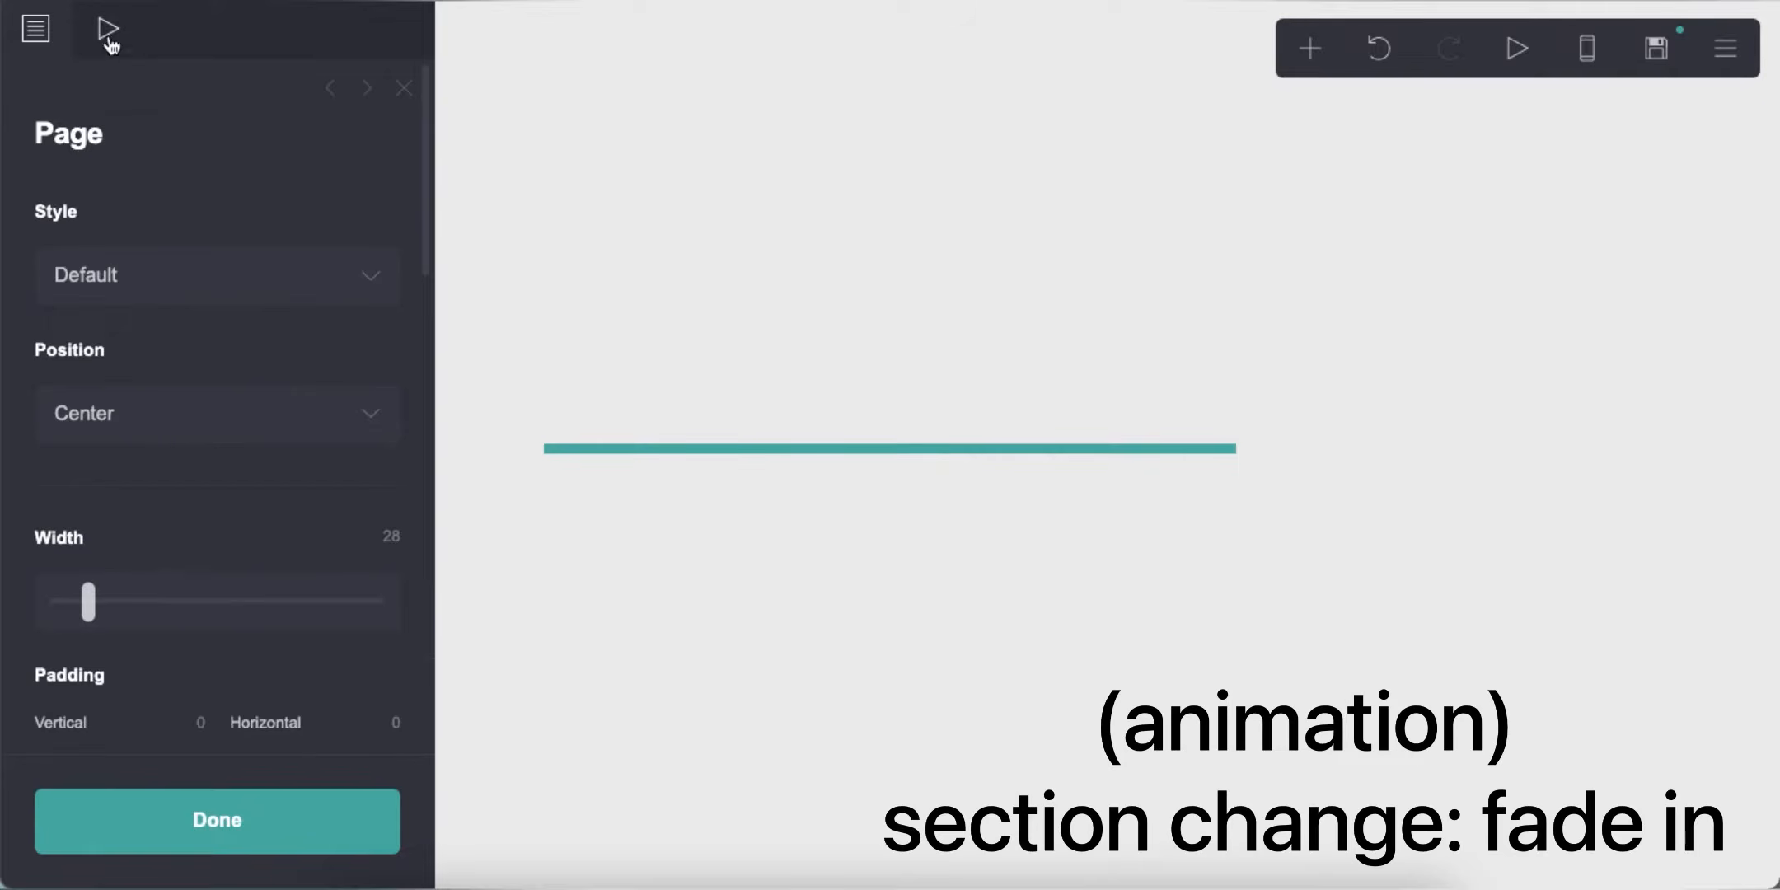
# Set the page's section change animation to Fade In
pyautogui.click(108, 28)
pyautogui.click(218, 445)
pyautogui.click(124, 482)
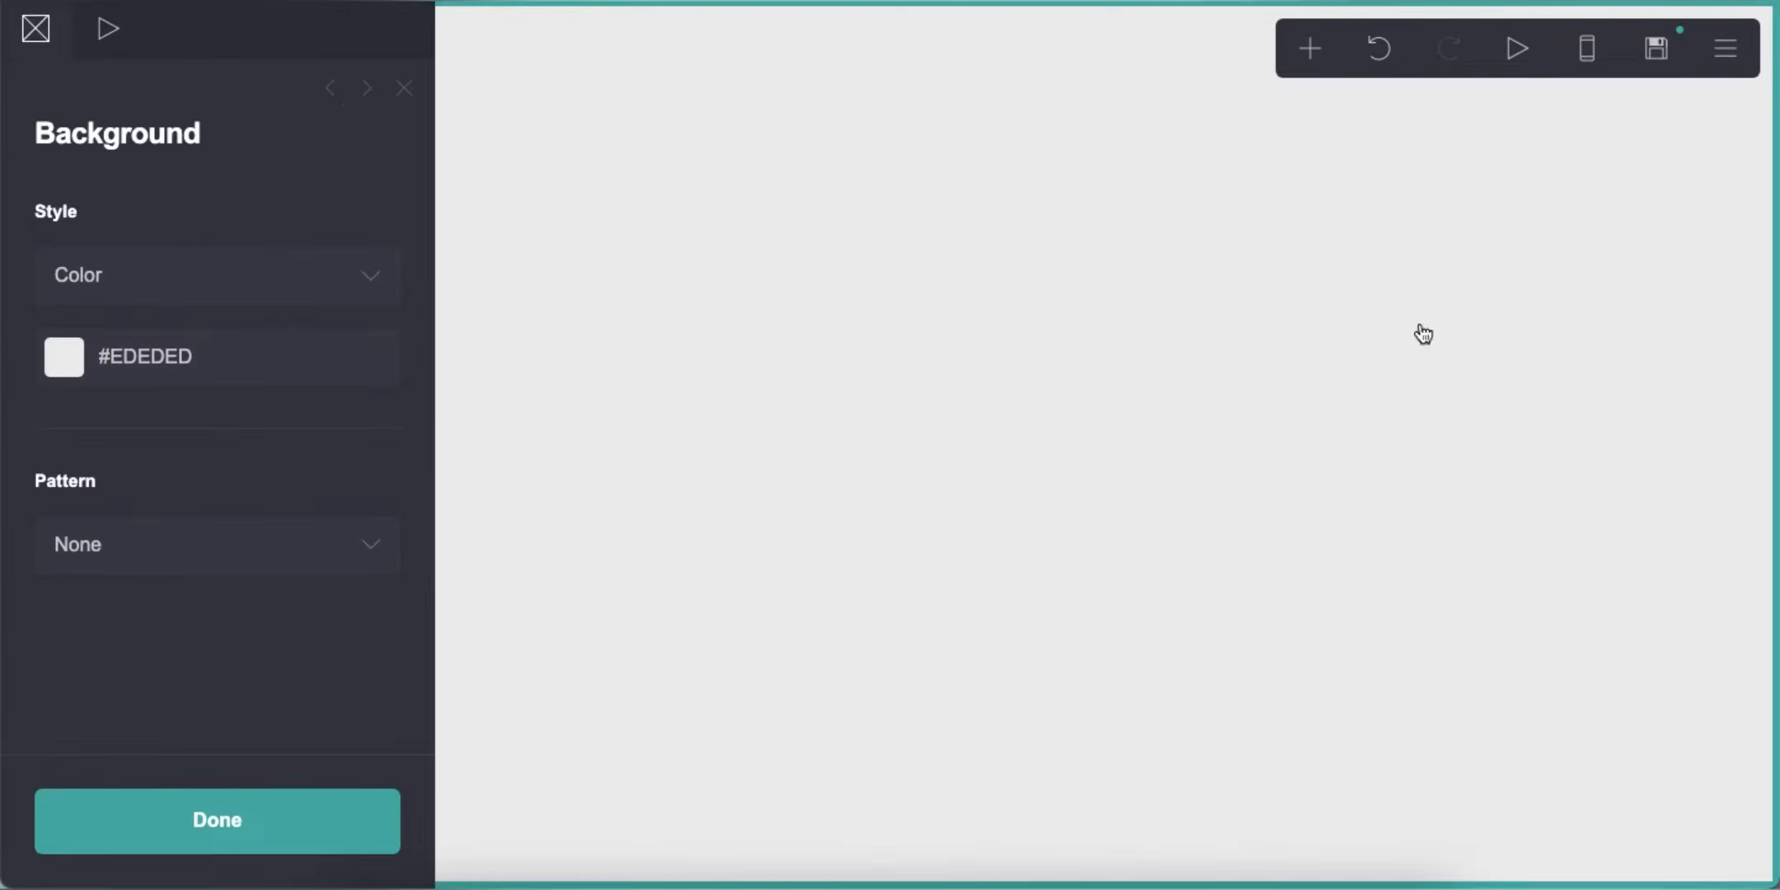
# Add a container to the page and lay it out as two columns
pyautogui.click(1310, 48)
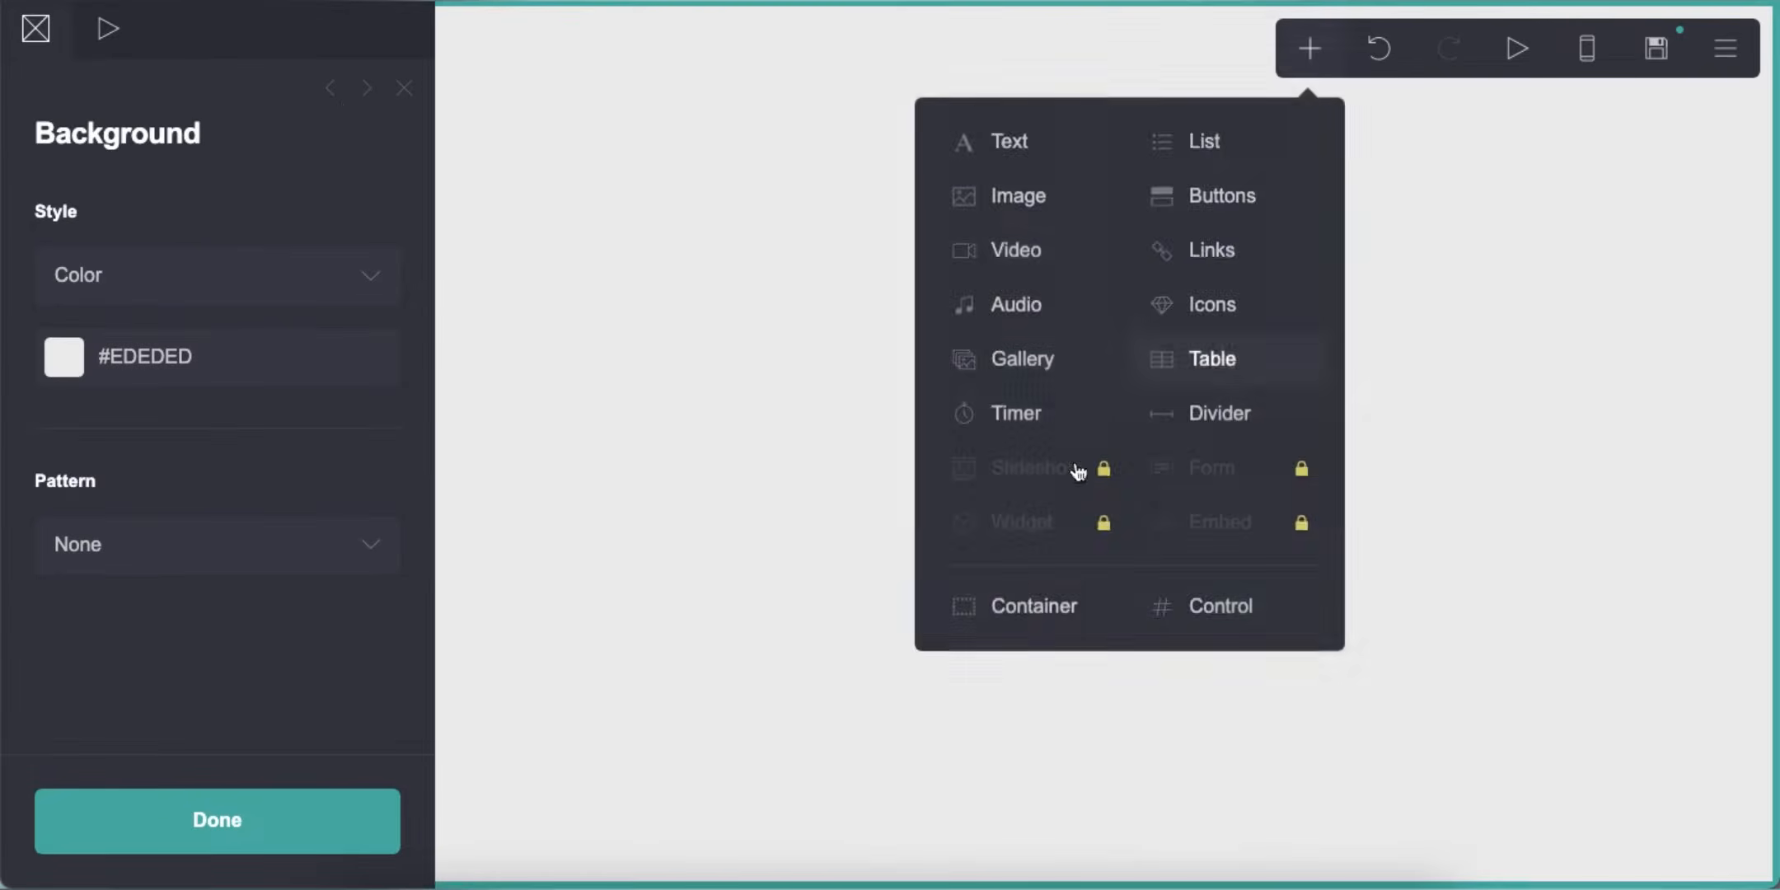
pyautogui.click(1001, 604)
pyautogui.click(166, 299)
pyautogui.click(172, 194)
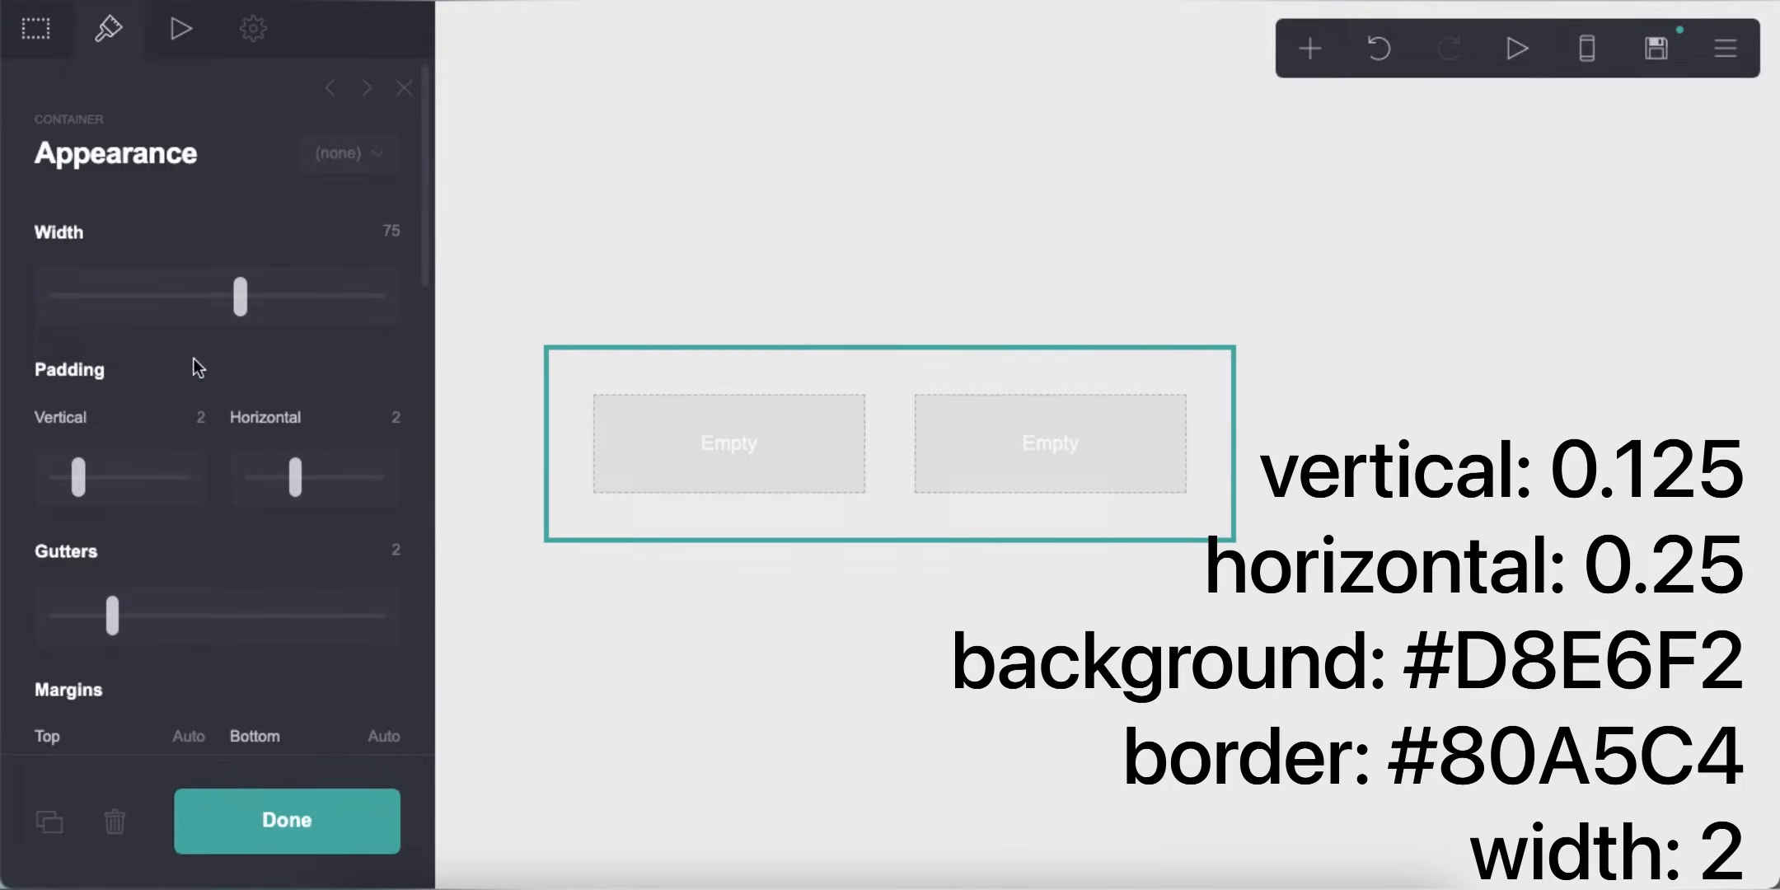
# Set the container's padding to 0.125 vertical and 0.25 horizontal
pyautogui.write('.125')
pyautogui.press('Tab')
pyautogui.write('.25')
pyautogui.press('Return')
# Give the two-column container a solid color background of #D8E6F2
pyautogui.scroll(-10, 229, 521)
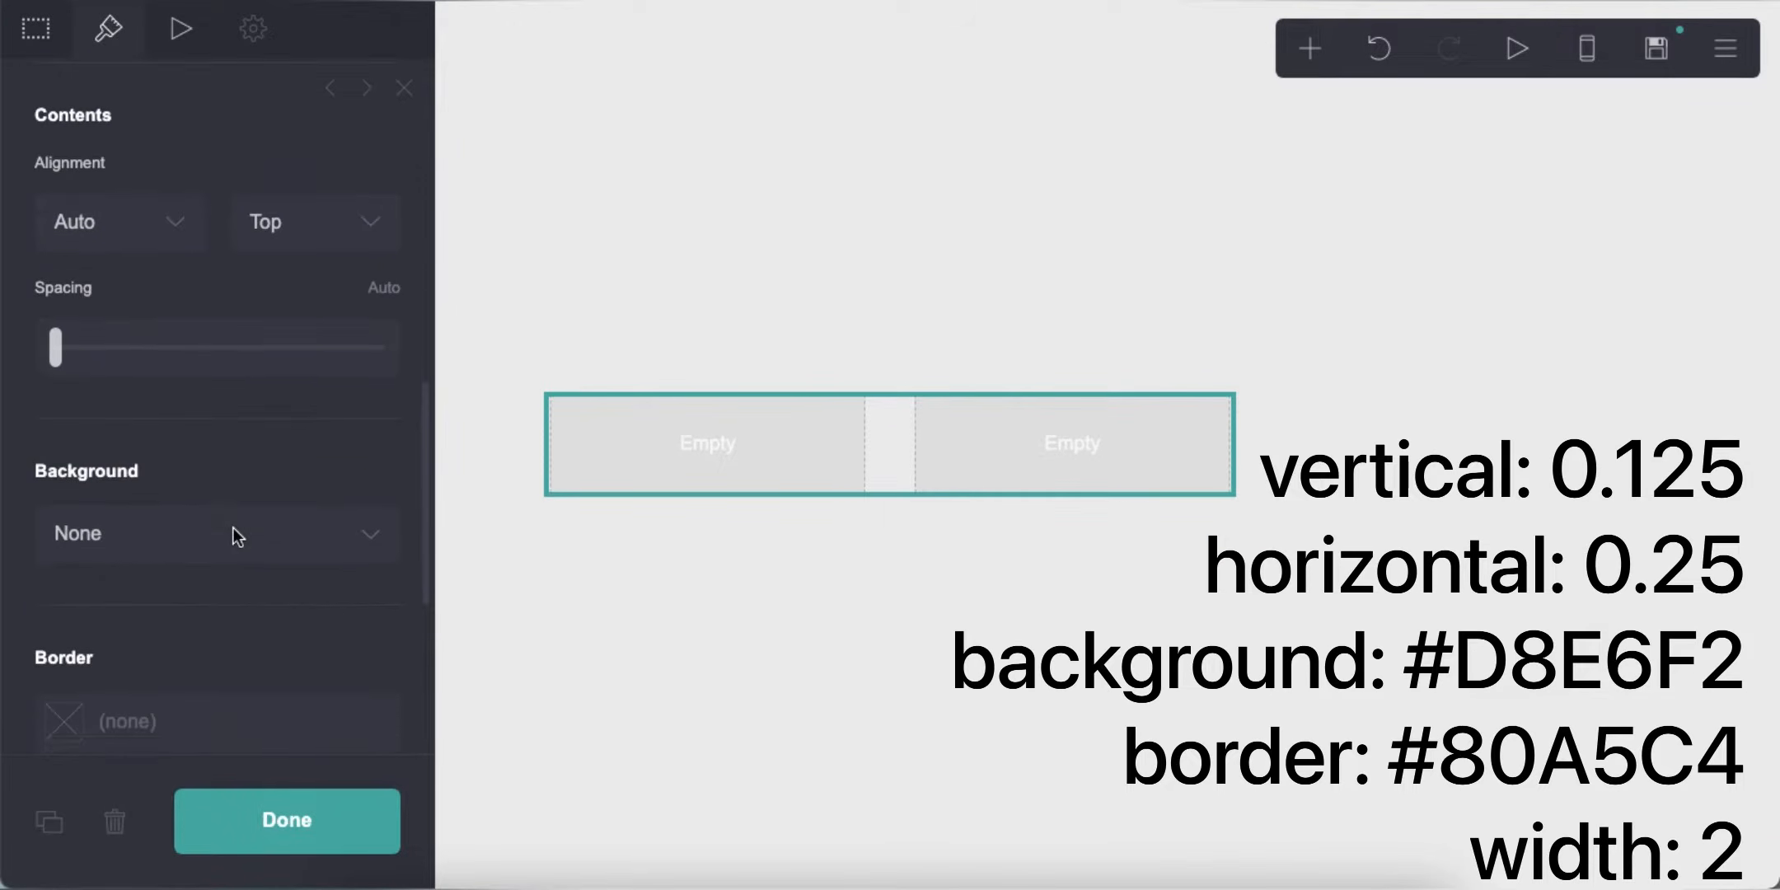
pyautogui.click(237, 536)
pyautogui.click(219, 569)
pyautogui.scroll(-3, 247, 495)
pyautogui.click(269, 418)
pyautogui.write('D8E6F2')
pyautogui.press('Return')
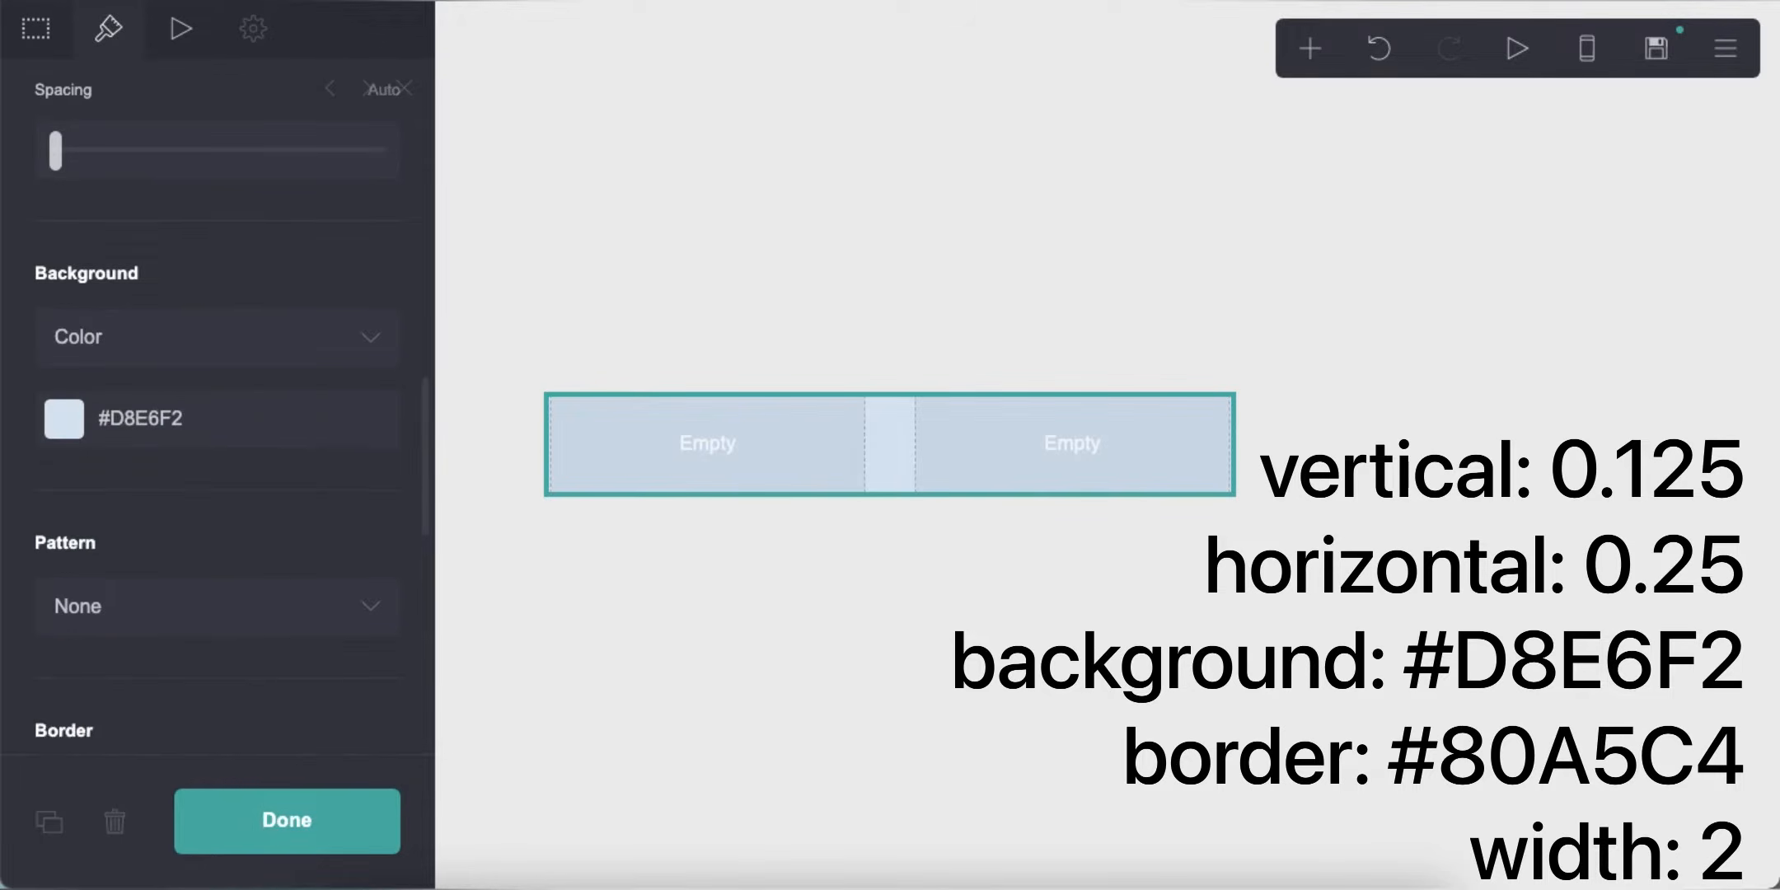
# Give the two-column container a border with color #80A5C4 and width 2
pyautogui.scroll(-3, 217, 412)
pyautogui.click(248, 551)
pyautogui.write('80A5C4')
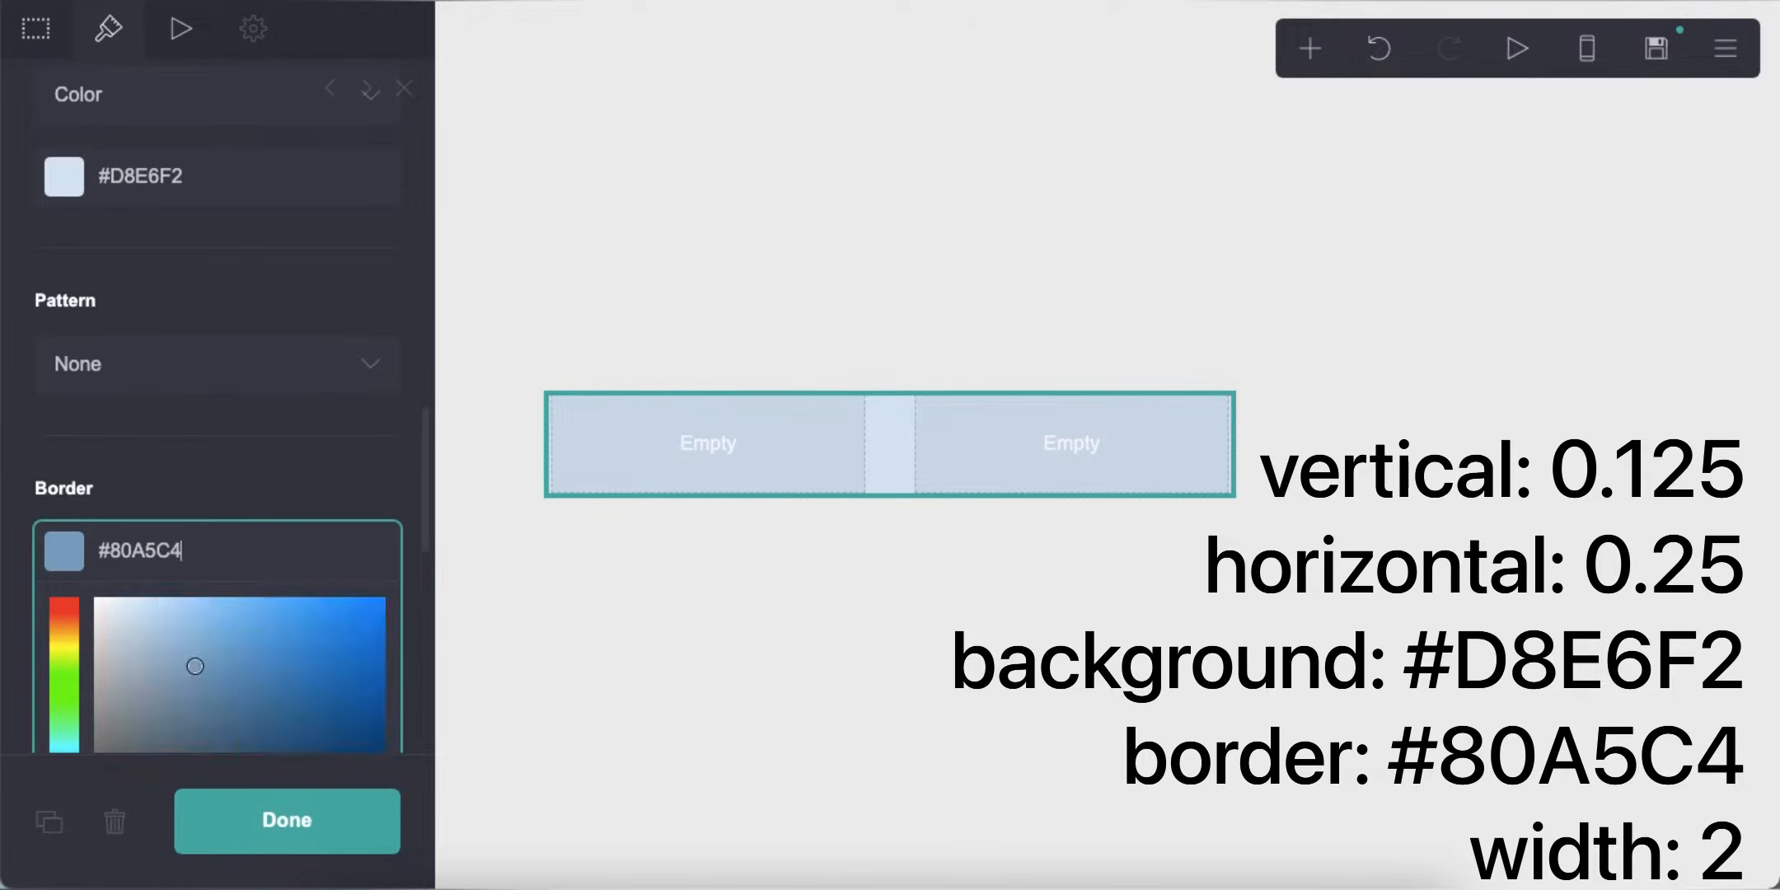
pyautogui.press('Return')
# Switch the container's mobile settings to manual and set its mobile layout to Default
pyautogui.scroll(-6, 221, 595)
pyautogui.click(361, 614)
pyautogui.scroll(-4, 367, 606)
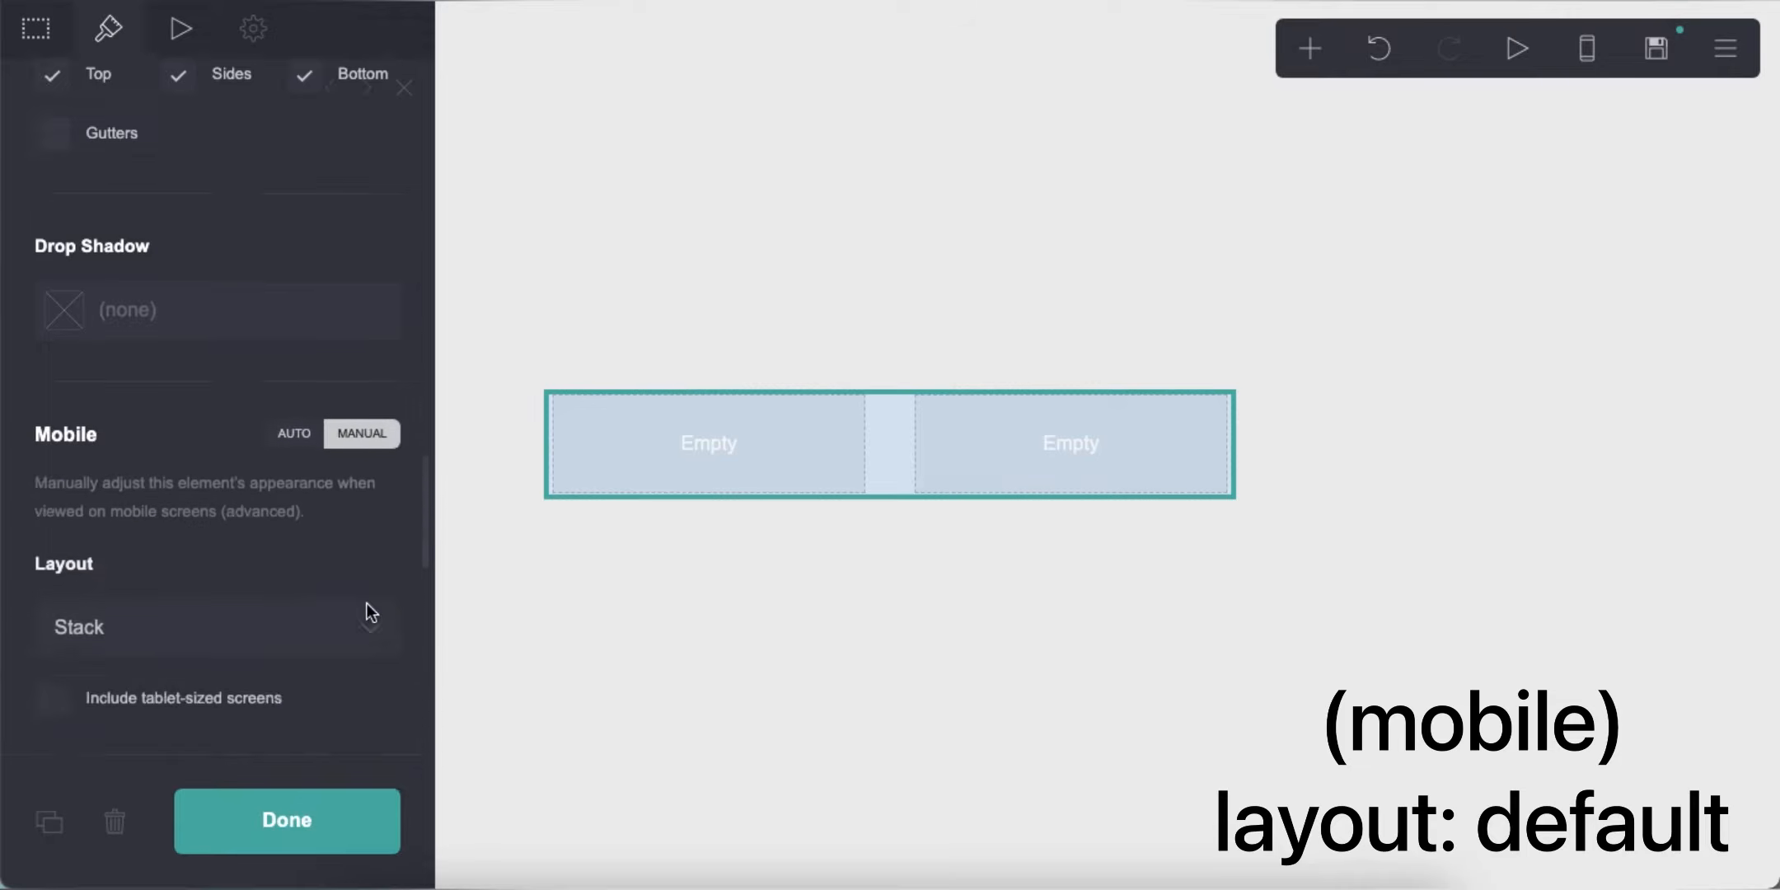
pyautogui.click(198, 428)
pyautogui.click(198, 393)
pyautogui.click(1290, 283)
# Add a text to the container's first column reading "==[.....]{transparent} *Search . .*[......]{transparent}=="
pyautogui.click(1310, 47)
pyautogui.moveTo(1041, 135); pyautogui.dragTo(678, 416)
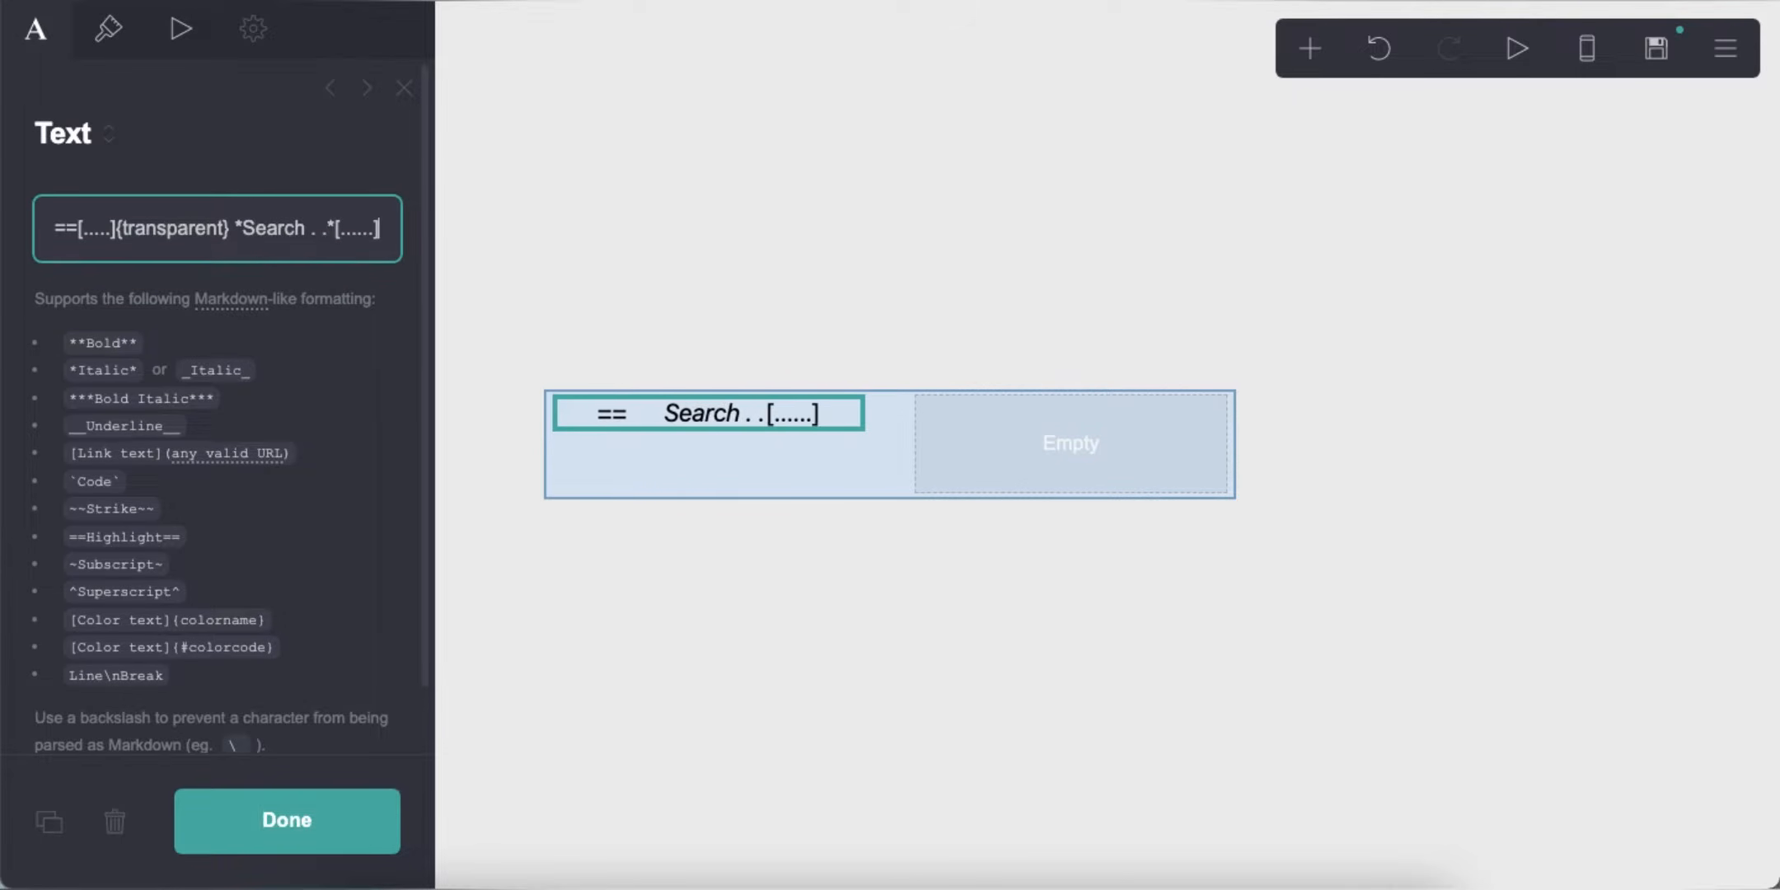
pyautogui.write('{transparent}==')
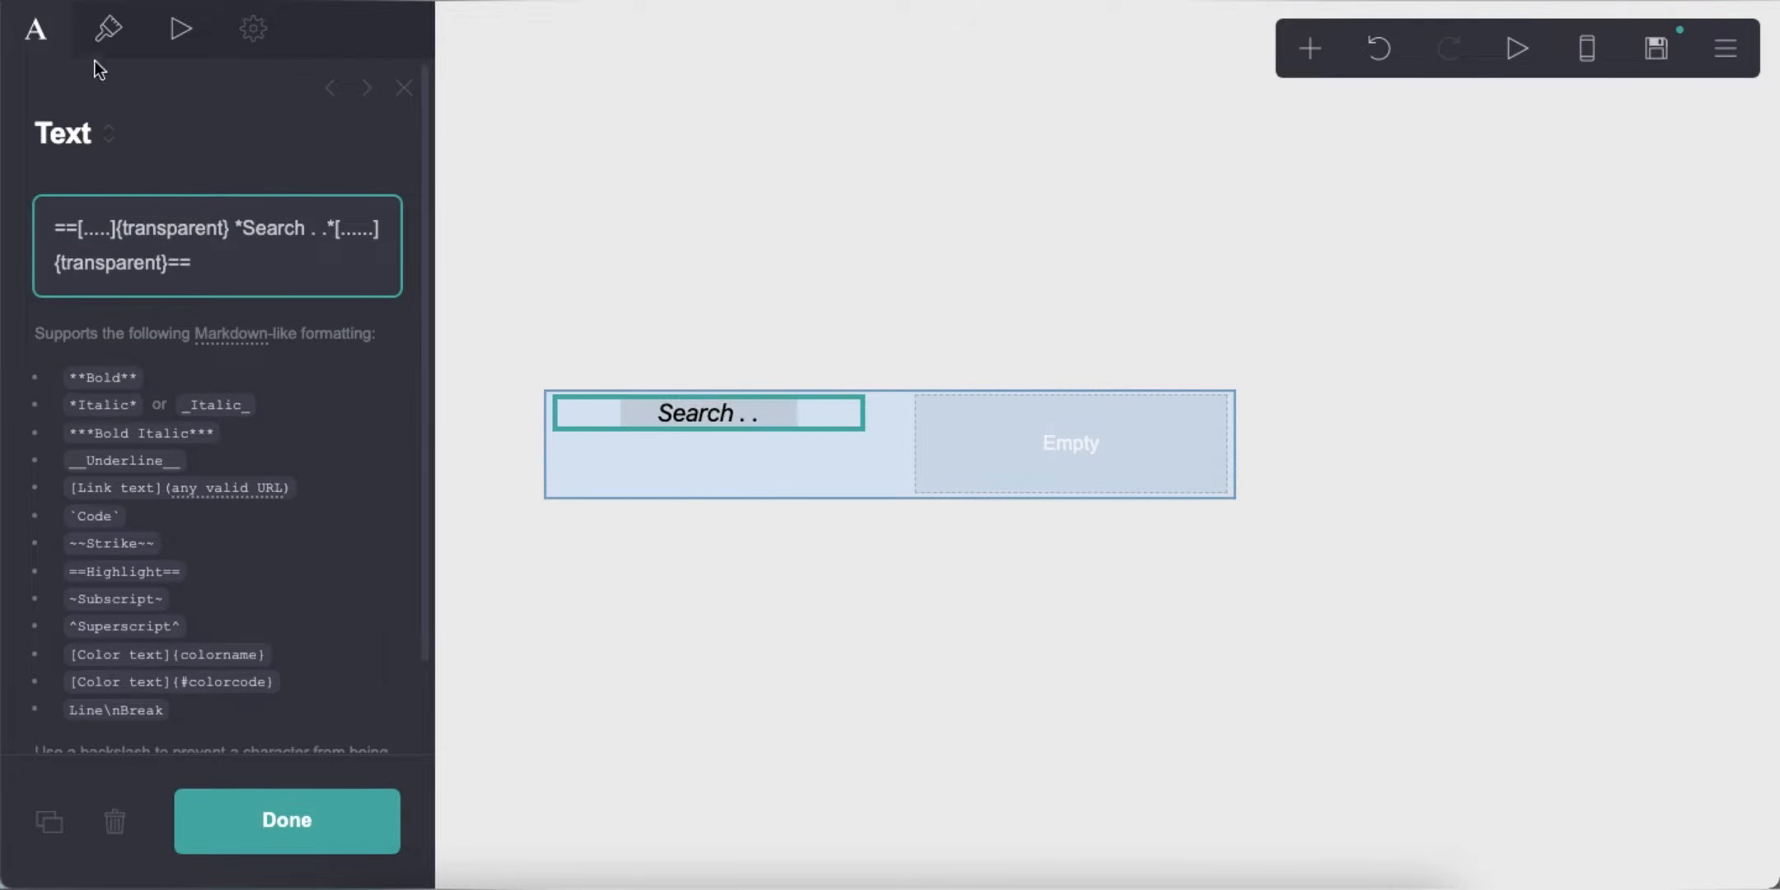
# Set the search text's color to #7696B3 and its highlight background to #FFFFFF
pyautogui.click(108, 29)
pyautogui.click(247, 305)
pyautogui.write('7696B3')
pyautogui.press('Return')
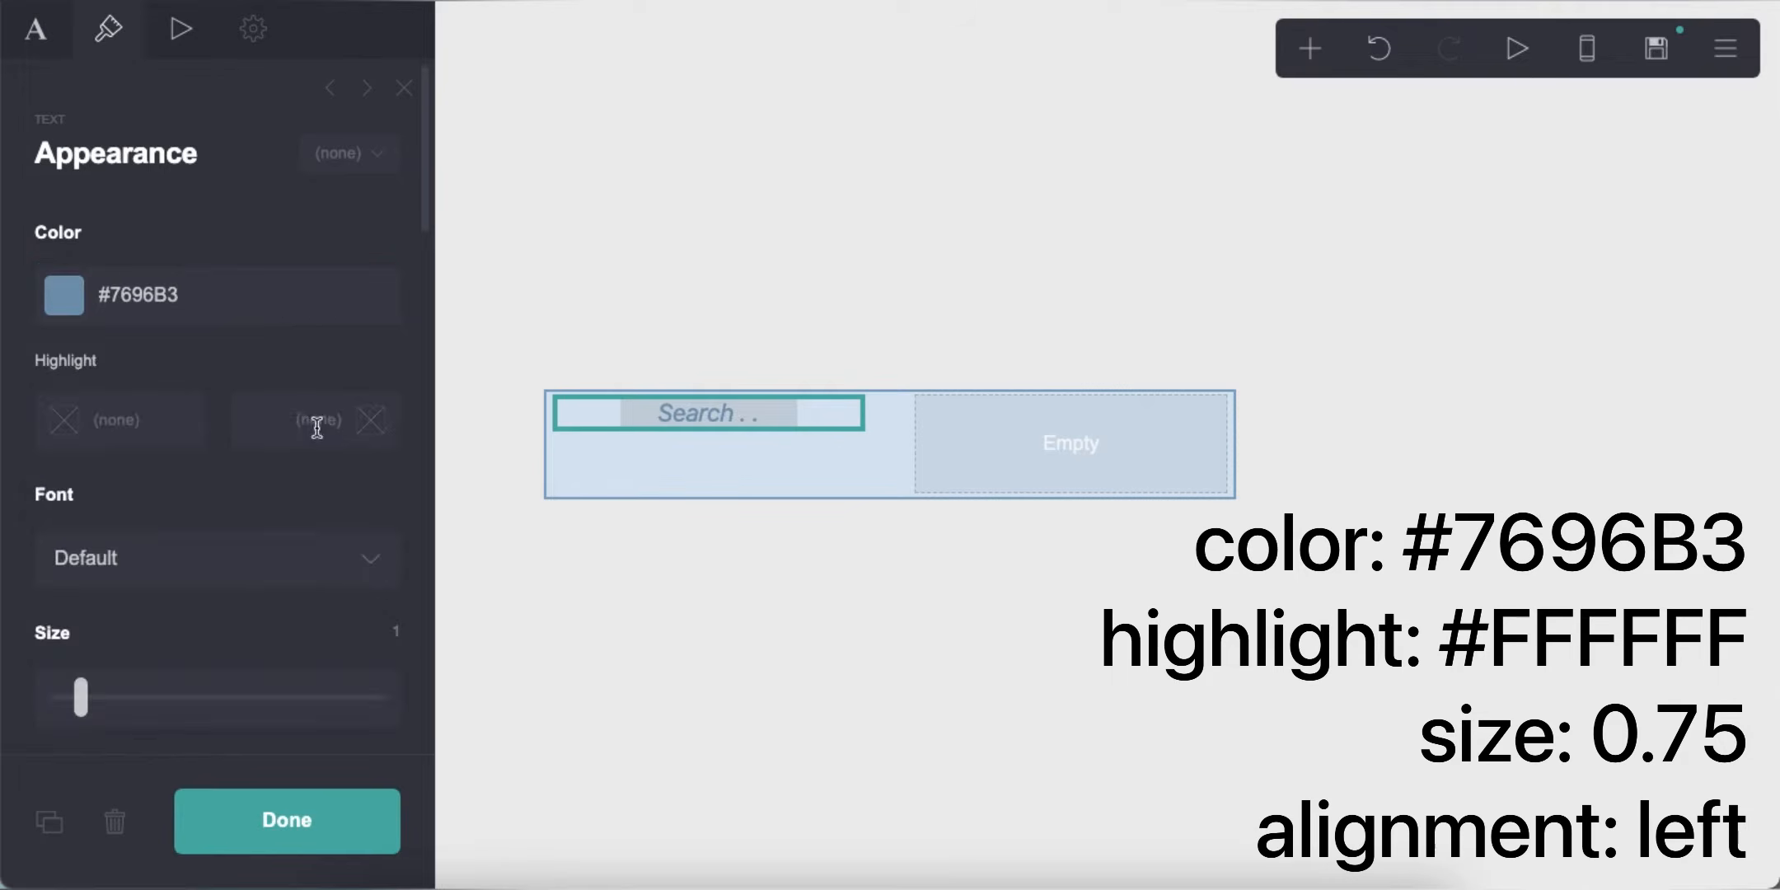
pyautogui.click(320, 427)
# Set the search text's size to 0.75 and its alignment to left
pyautogui.scroll(-3, 352, 511)
pyautogui.write('.75')
pyautogui.press('Return')
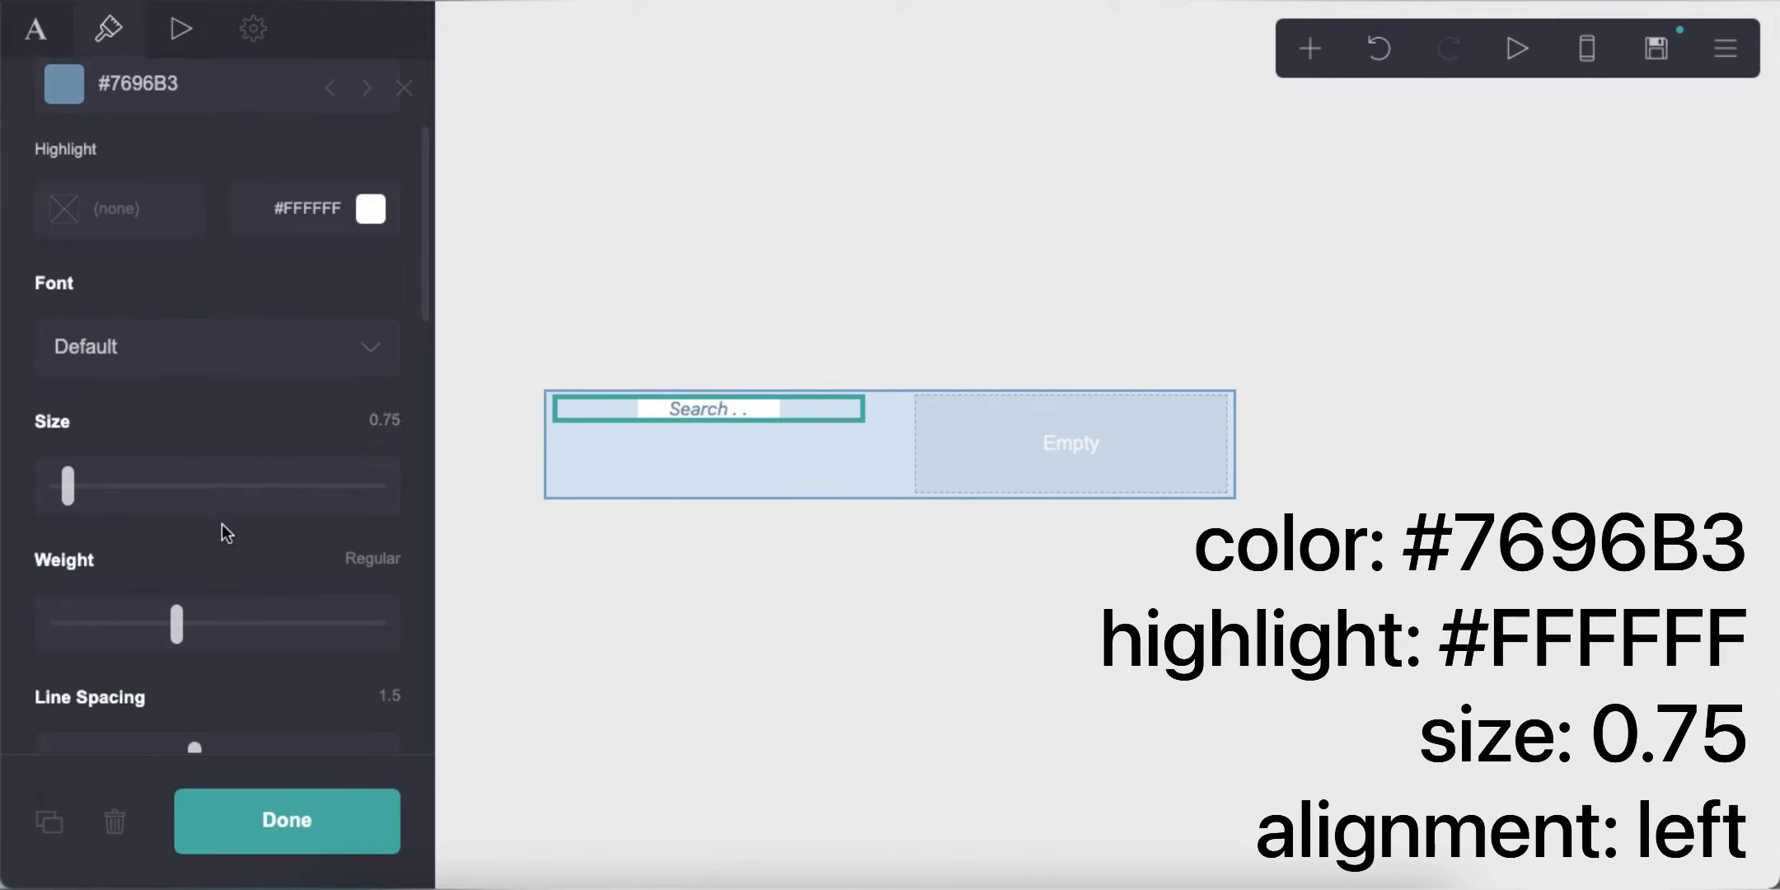
pyautogui.scroll(-5, 183, 528)
pyautogui.click(165, 494)
pyautogui.click(159, 528)
pyautogui.click(830, 595)
# Add a text to the container's second column reading "#1 Seulgi luvr", followed by the symbol string starting with "☆ 🍙 ♡ .. ?!" copied from the Notes app
pyautogui.click(1311, 48)
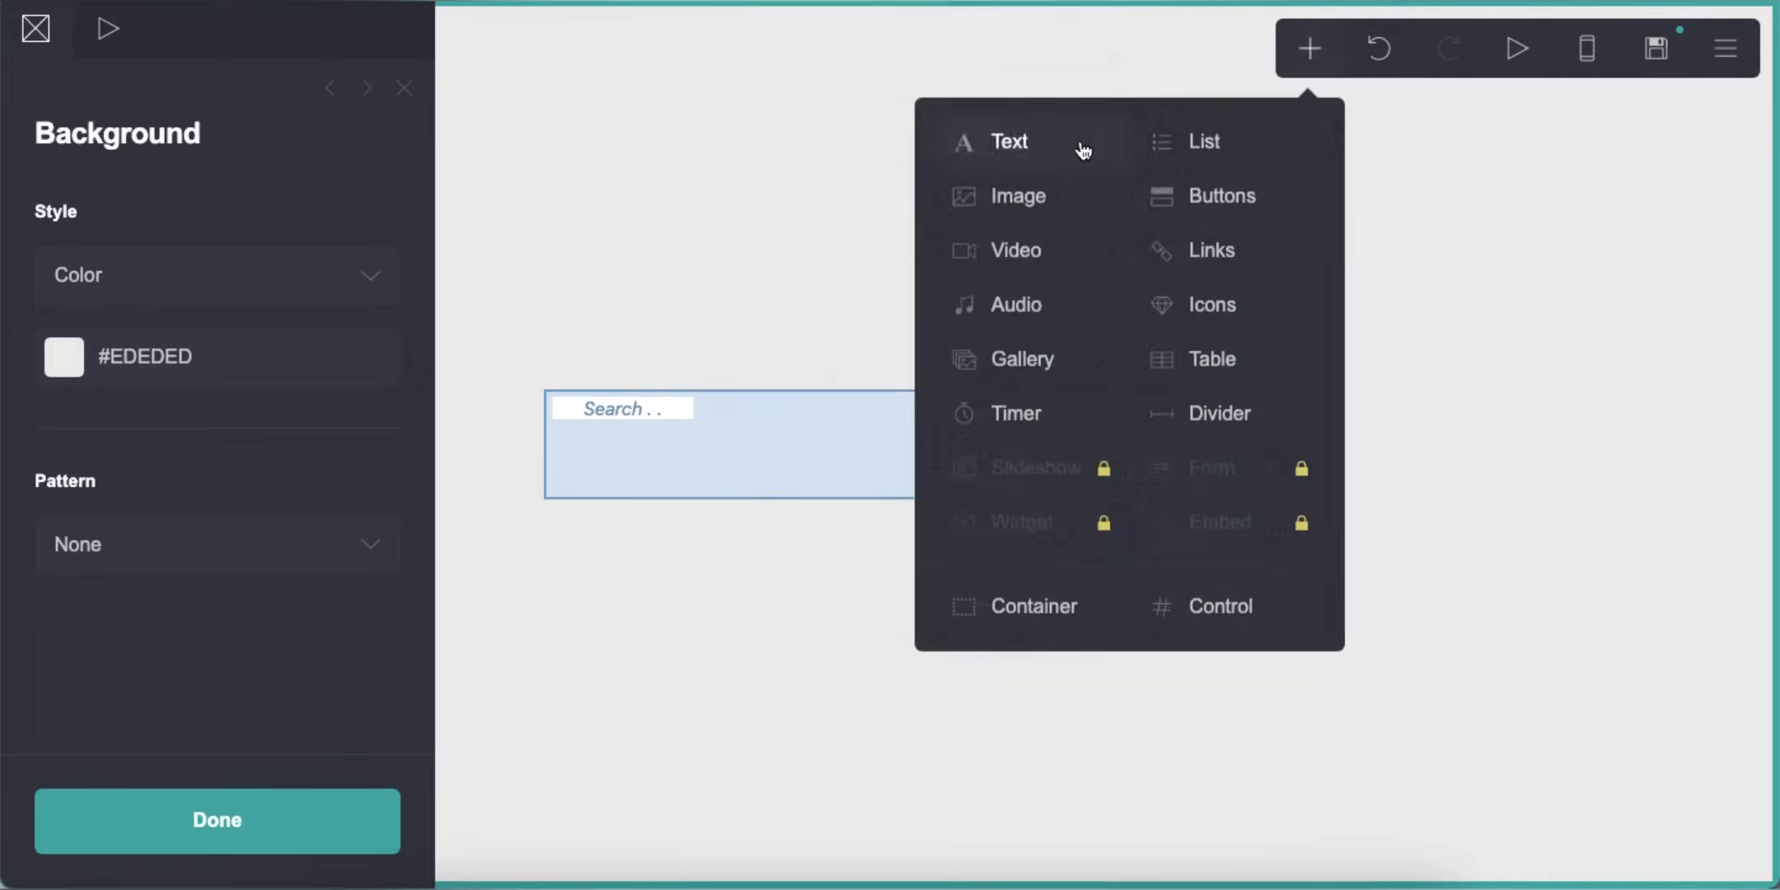
pyautogui.moveTo(1080, 150); pyautogui.dragTo(1030, 432)
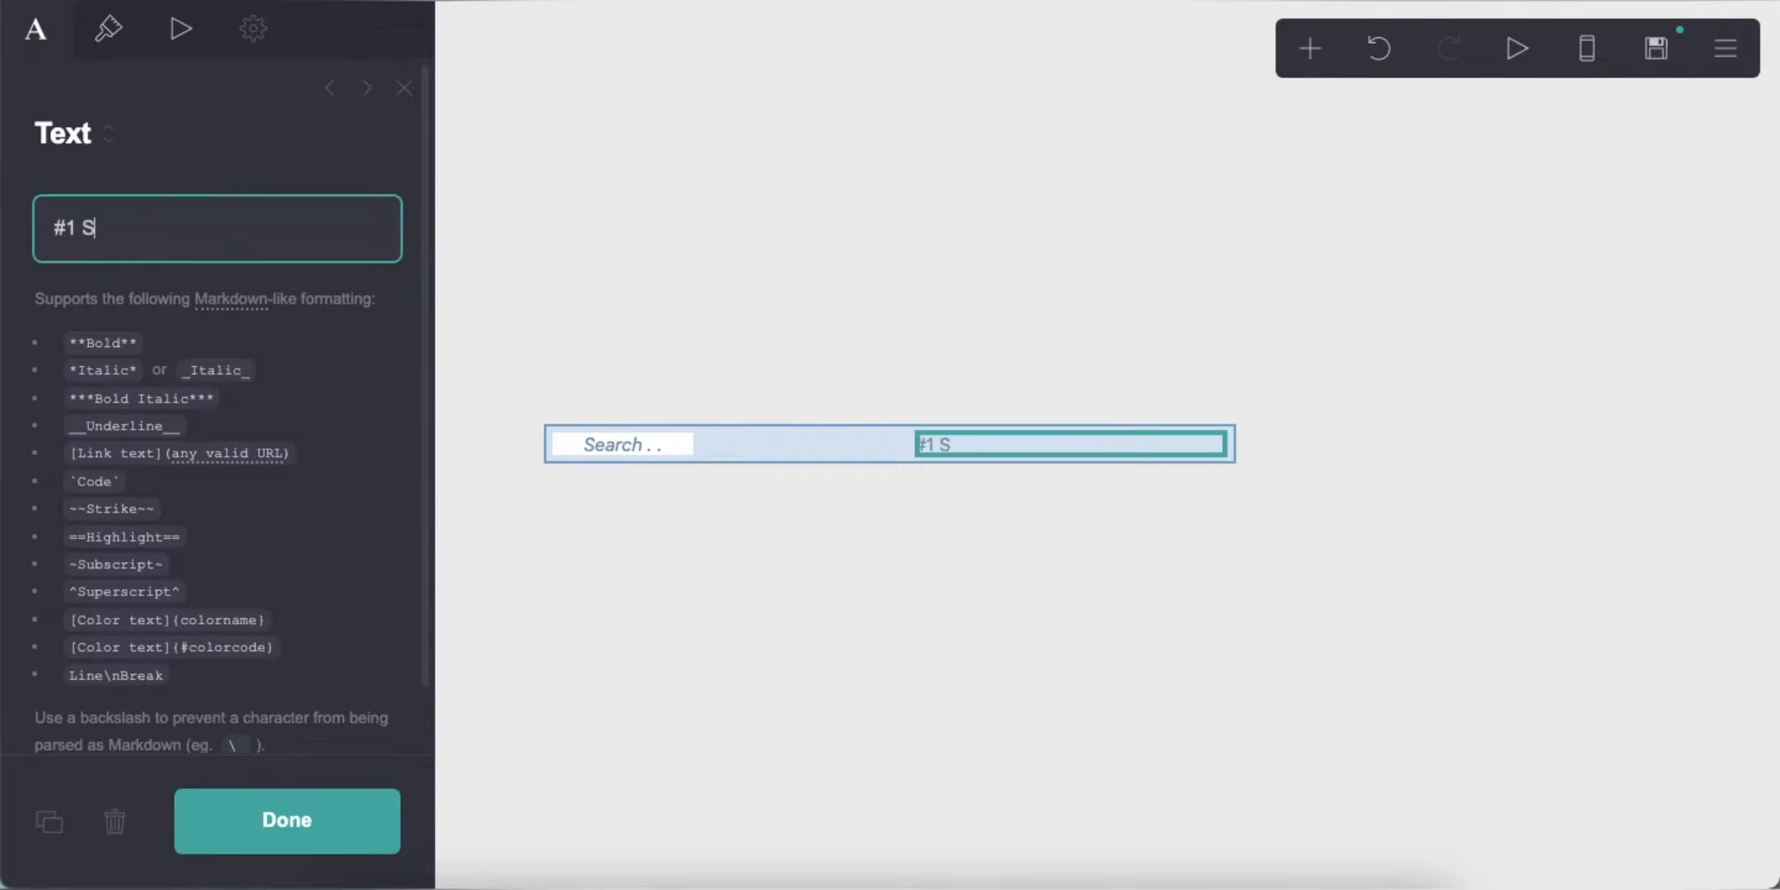
pyautogui.press('super+Tab')
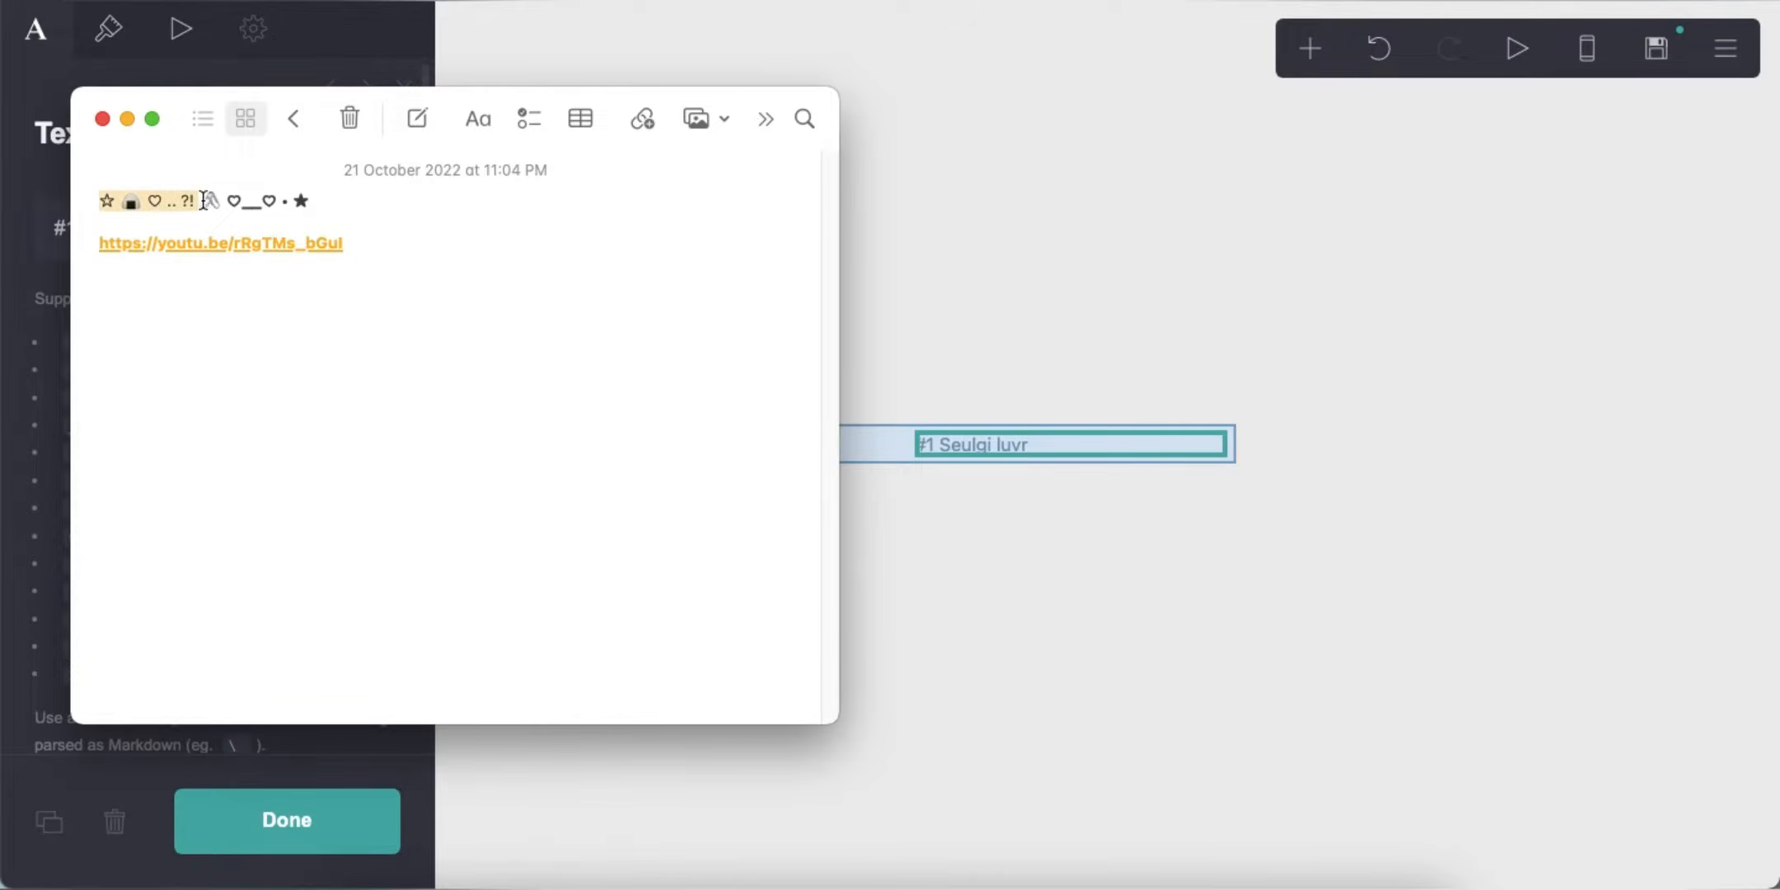
pyautogui.moveTo(202, 200); pyautogui.dragTo(212, 200)
pyautogui.rightClick(213, 200)
pyautogui.click(255, 364)
pyautogui.press('super+Tab')
pyautogui.rightClick(247, 229)
pyautogui.click(287, 403)
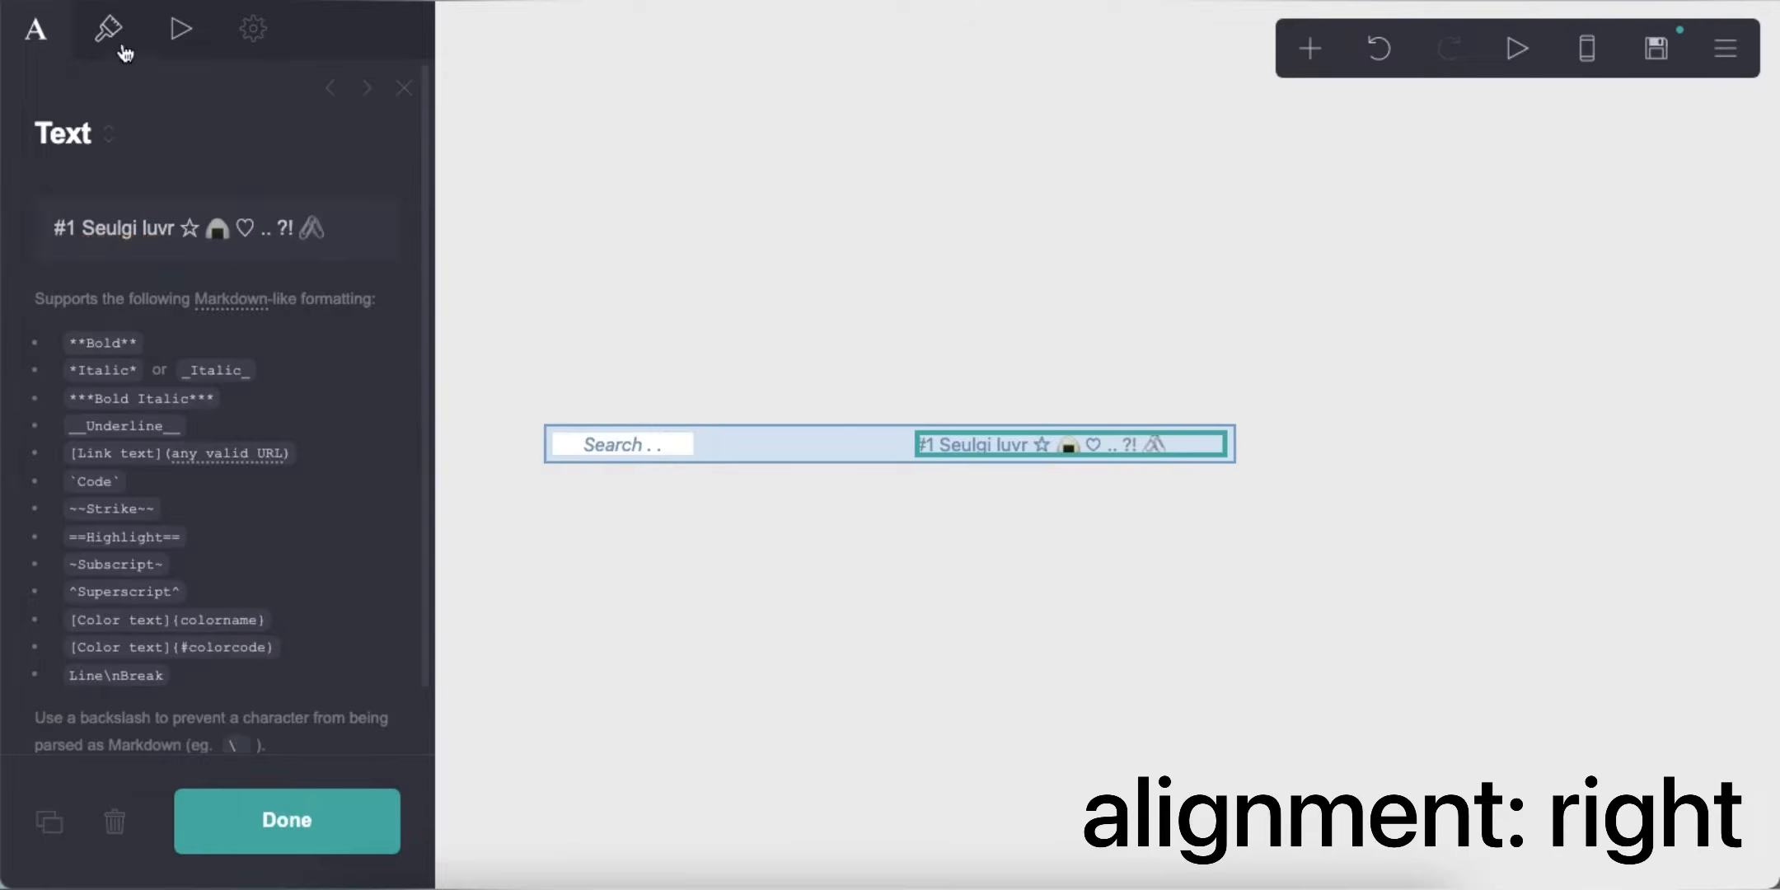
# Align the "#1 Seulgi luvr" text to the right
pyautogui.click(125, 53)
pyautogui.scroll(-5, 179, 506)
pyautogui.click(179, 318)
pyautogui.click(179, 381)
pyautogui.click(870, 595)
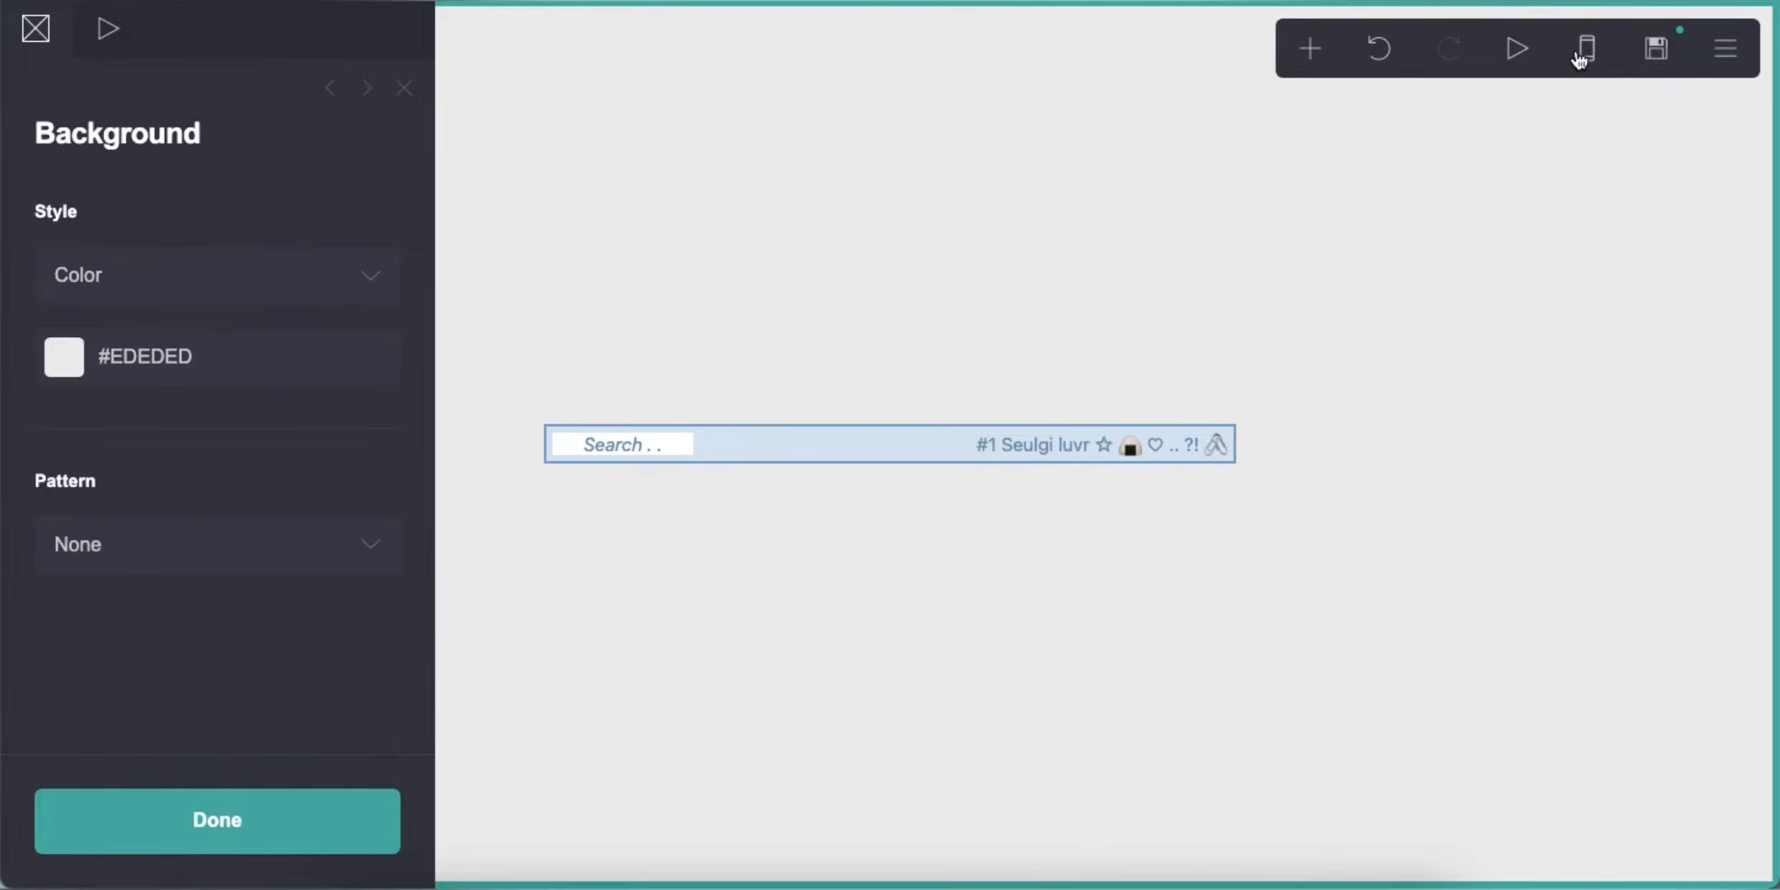
# Add a second, single-column container below the search bar and set its vertical padding to 0.25
pyautogui.click(1580, 60)
pyautogui.click(1231, 662)
pyautogui.click(1313, 61)
pyautogui.click(1022, 478)
pyautogui.click(184, 414)
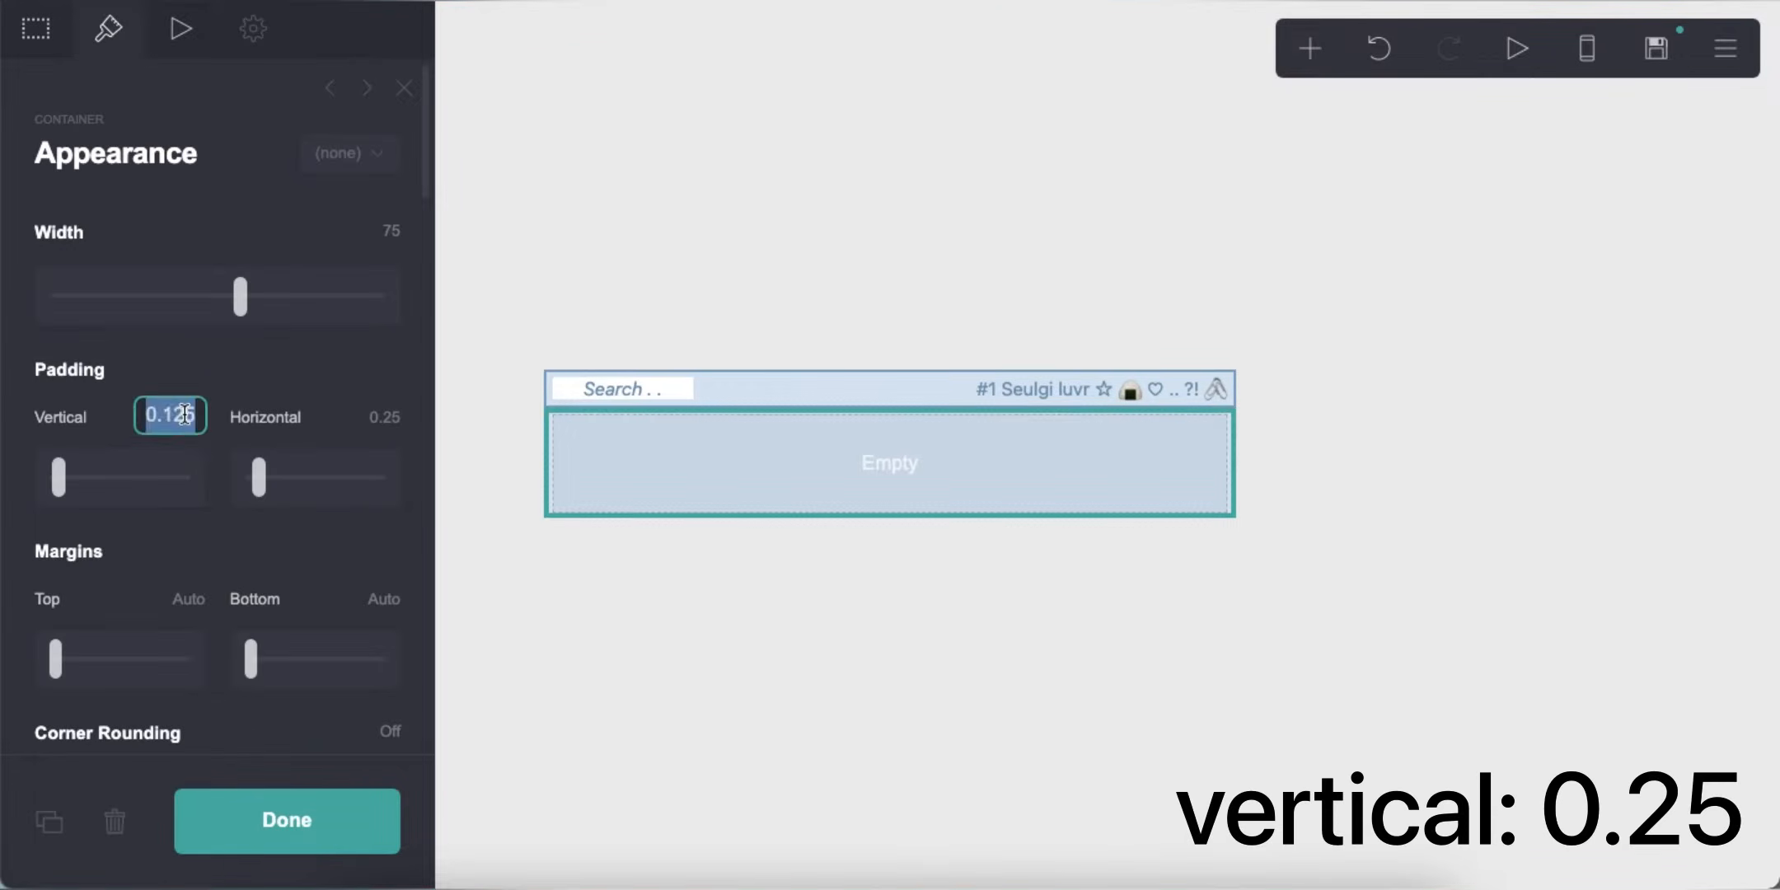
pyautogui.write('0.25')
pyautogui.press('Return')
# Change the second container's background to a gradient and set the first stop's color to #D8E6F2
pyautogui.scroll(-12, 172, 502)
pyautogui.click(172, 378)
pyautogui.click(172, 417)
pyautogui.scroll(-3, 193, 541)
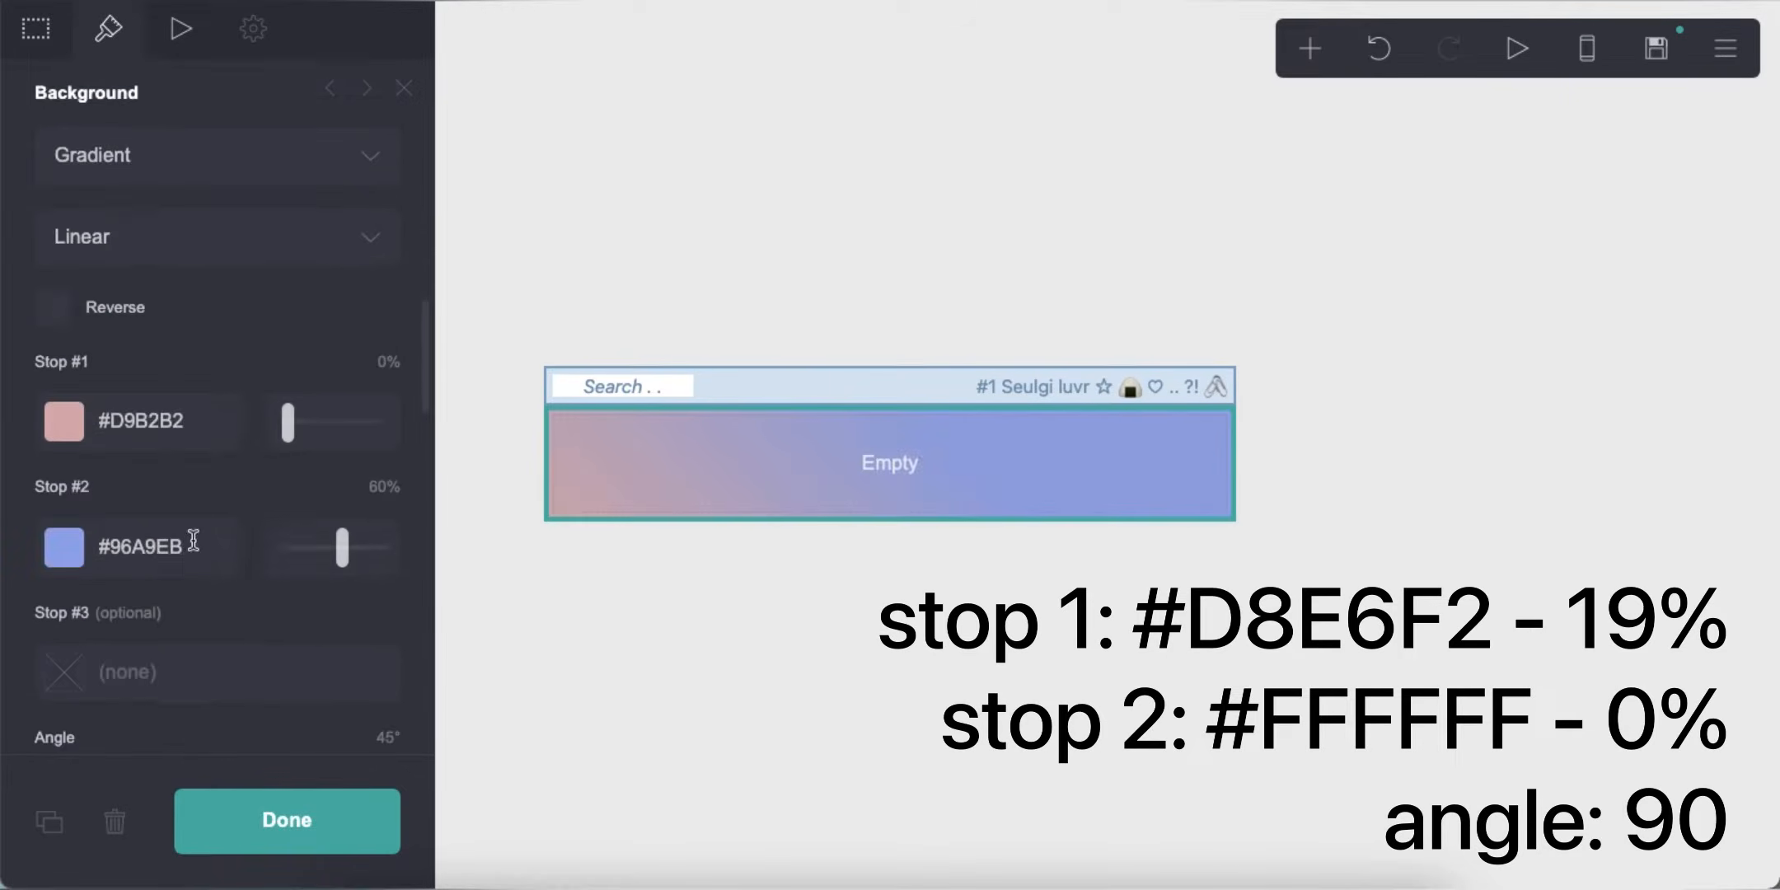
pyautogui.click(200, 437)
pyautogui.write('D8E6F2')
pyautogui.press('Return')
# Set the gradient's second stop to #FFFFFF at 0% and position the first stop at 19%
pyautogui.click(199, 547)
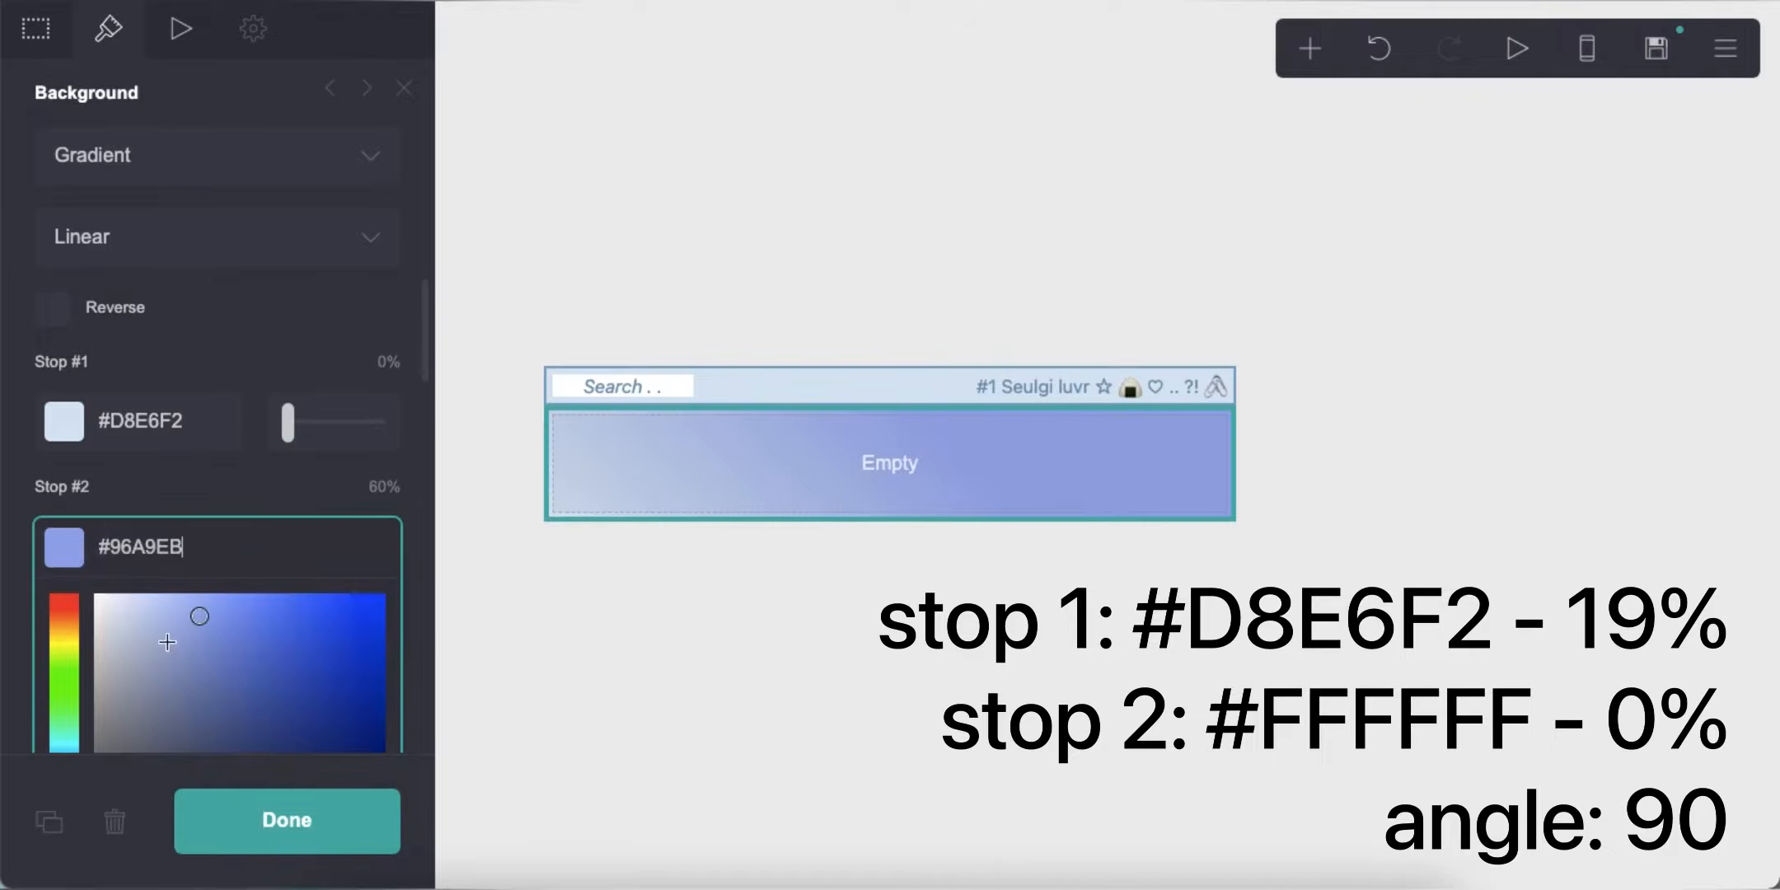
pyautogui.write('FFFFFF')
pyautogui.press('Return')
pyautogui.moveTo(342, 547); pyautogui.dragTo(287, 548)
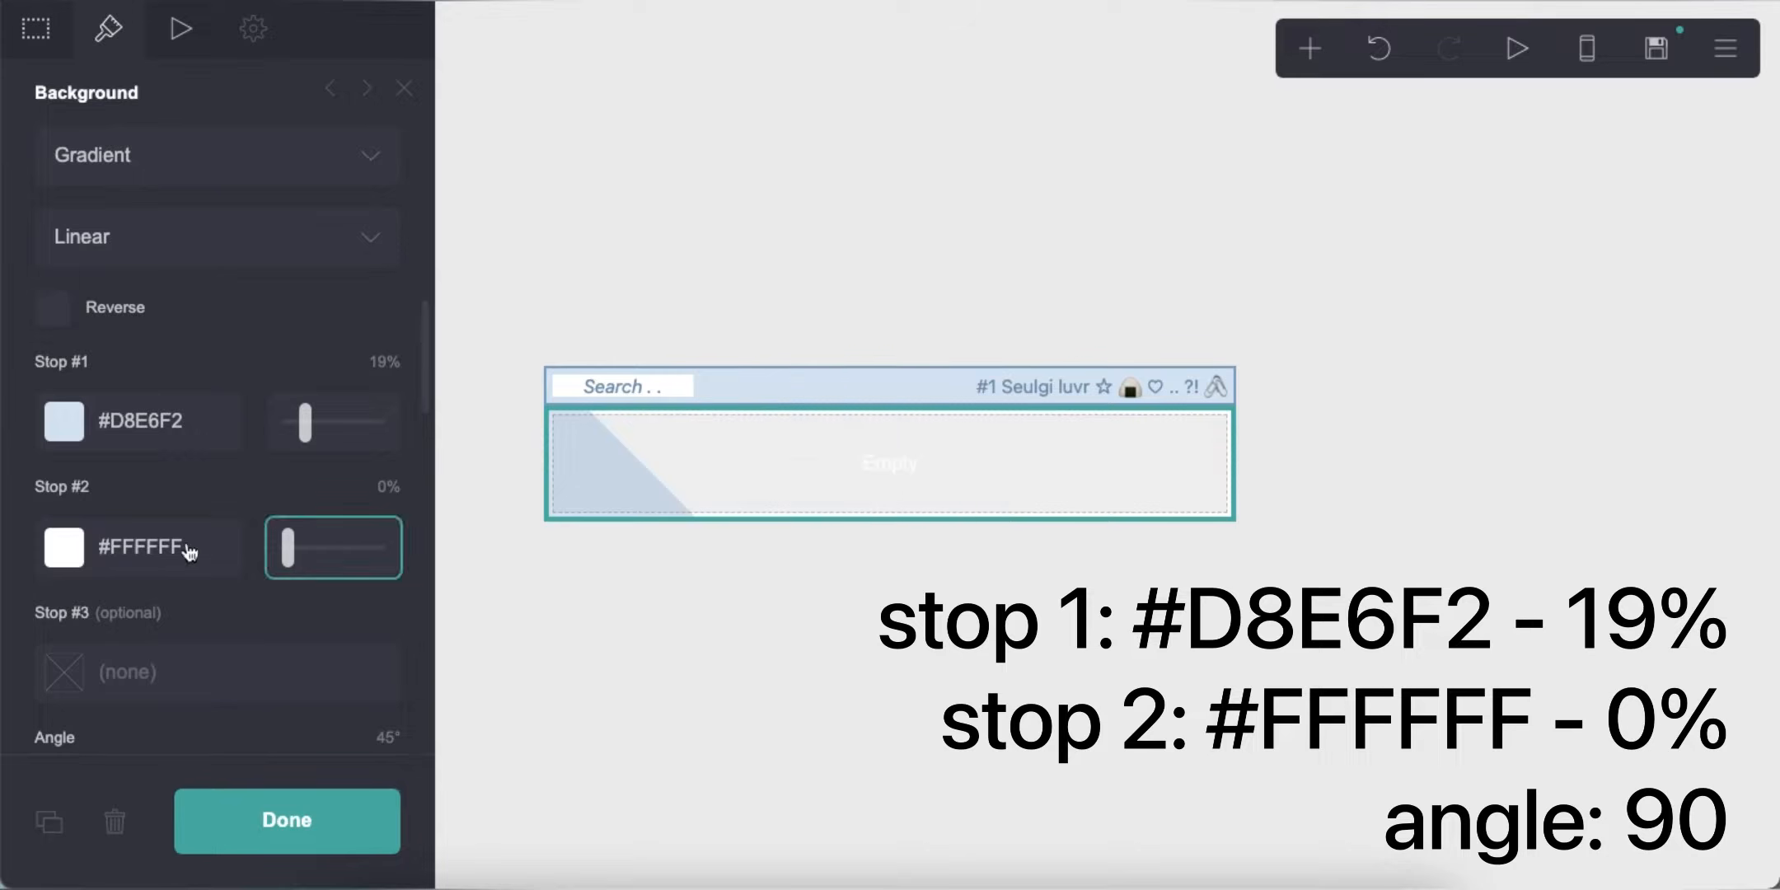
# Set the background gradient's angle to 90 degrees
pyautogui.scroll(-5, 310, 636)
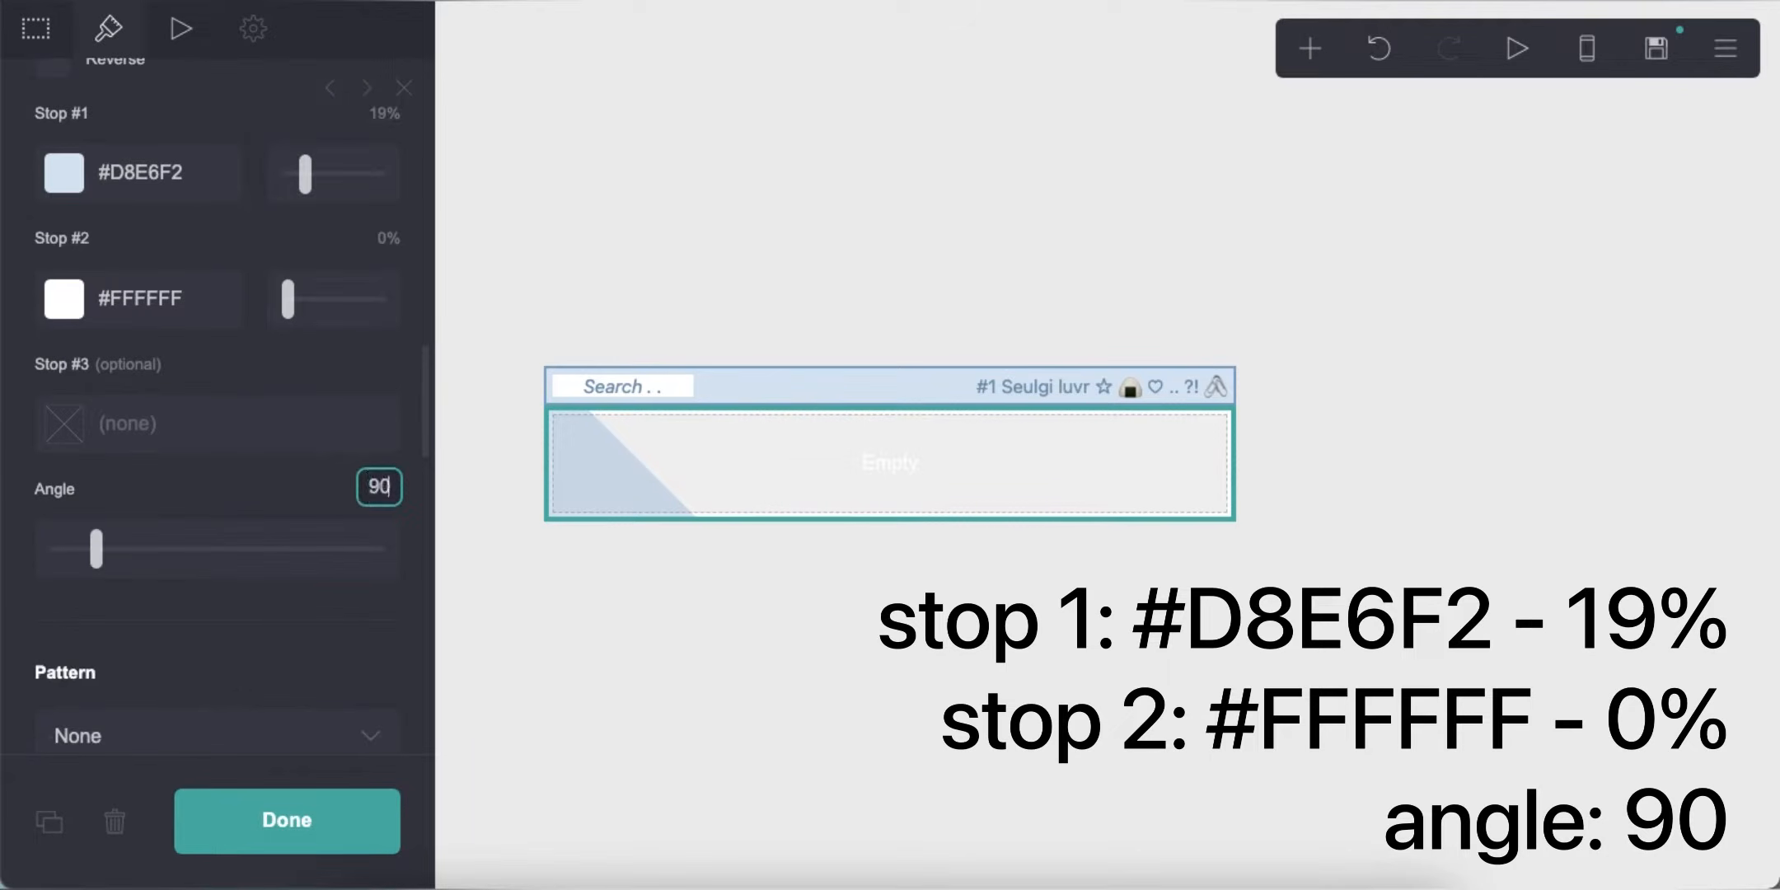
pyautogui.write('90')
pyautogui.press('Return')
# Apply the Lines (Vertical) pattern to the second container's background with color #D8E6F2
pyautogui.scroll(-5, 217, 412)
pyautogui.click(211, 252)
pyautogui.scroll(-3, 180, 494)
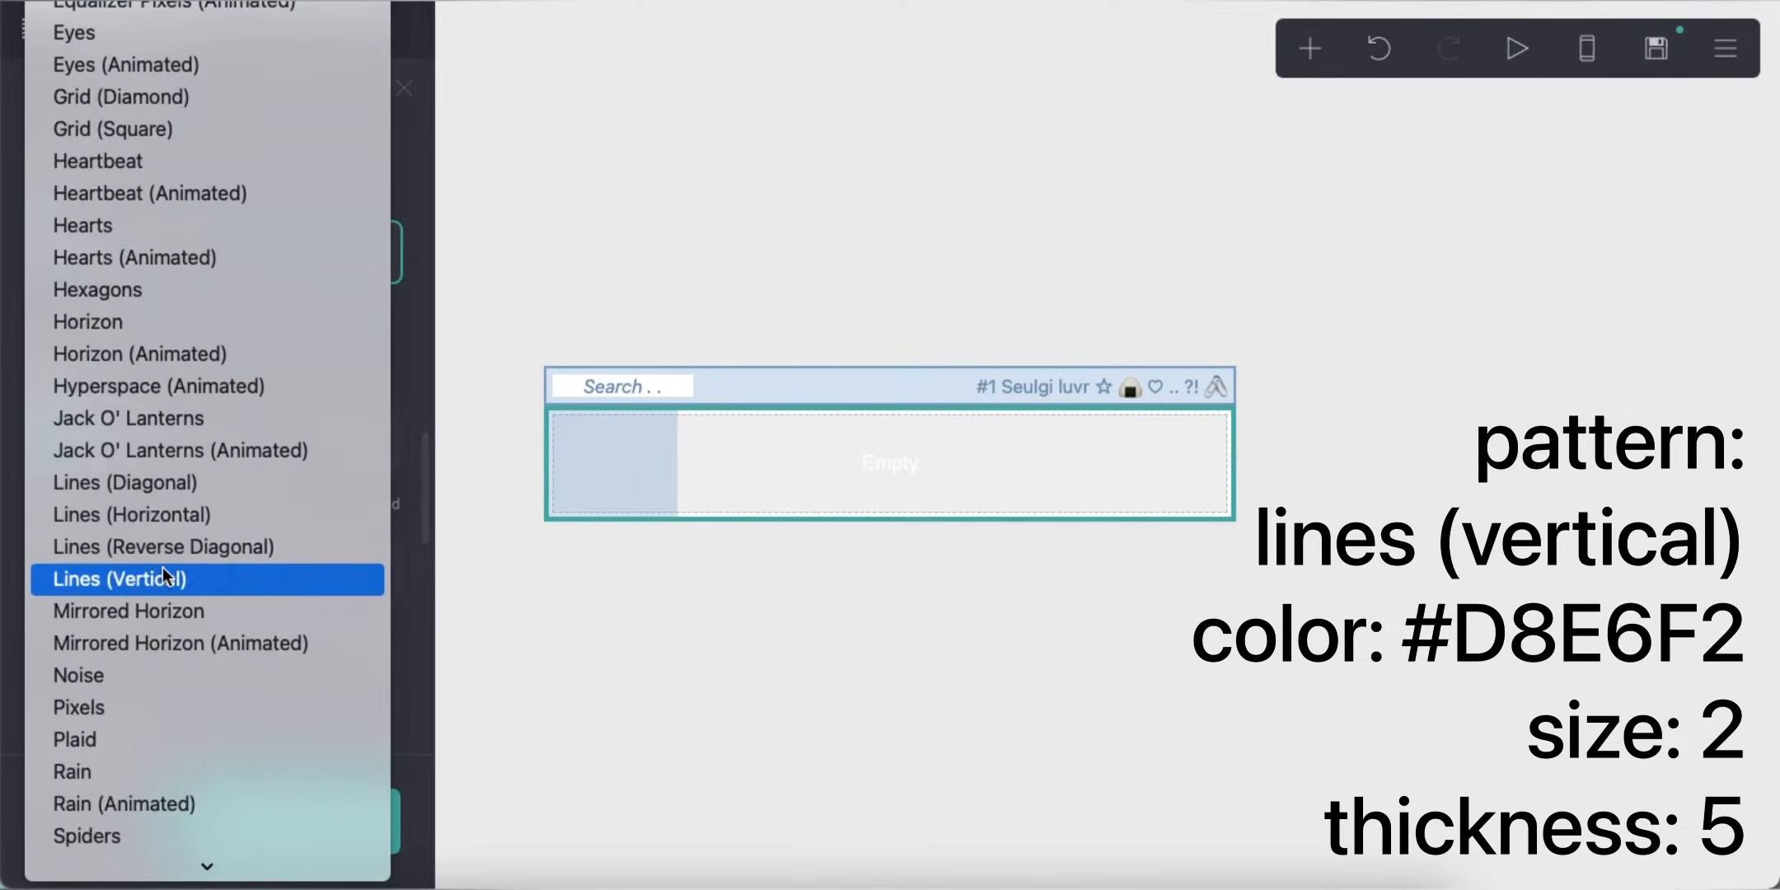
pyautogui.click(162, 569)
pyautogui.click(256, 386)
pyautogui.write('#D8E6F2')
pyautogui.press('Return')
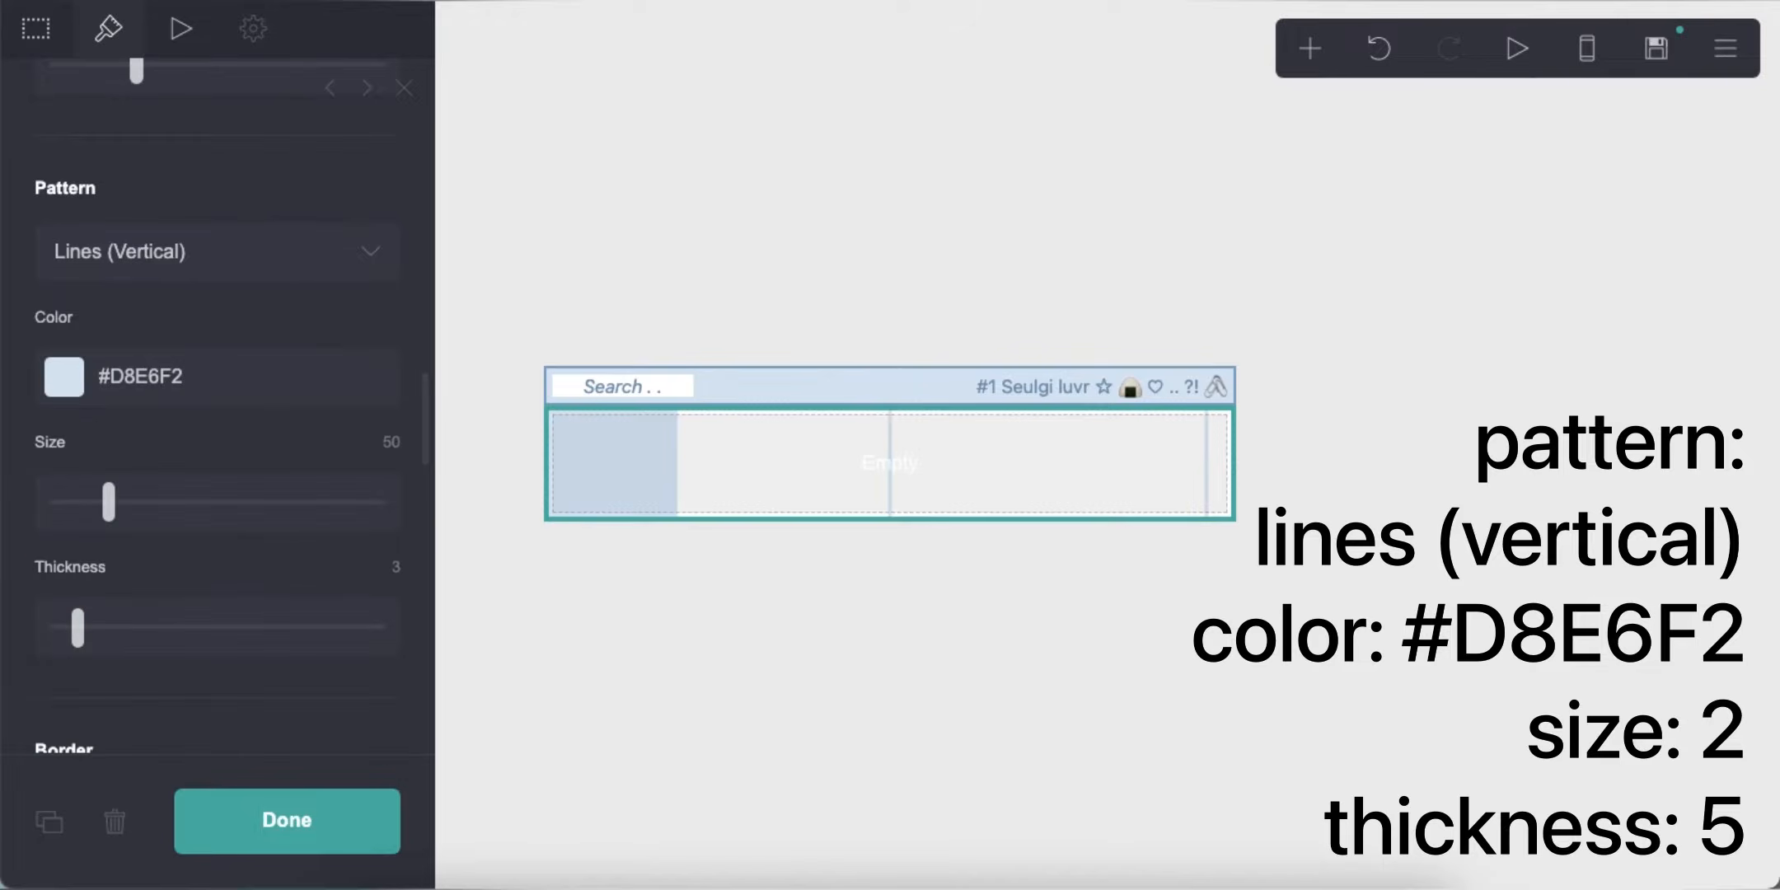
# Set the vertical line pattern's size to 2 and thickness to 5
pyautogui.press('Return')
pyautogui.click(394, 567)
pyautogui.write('5')
pyautogui.press('Return')
# Remove the top border from the striped container
pyautogui.scroll(-5, 328, 529)
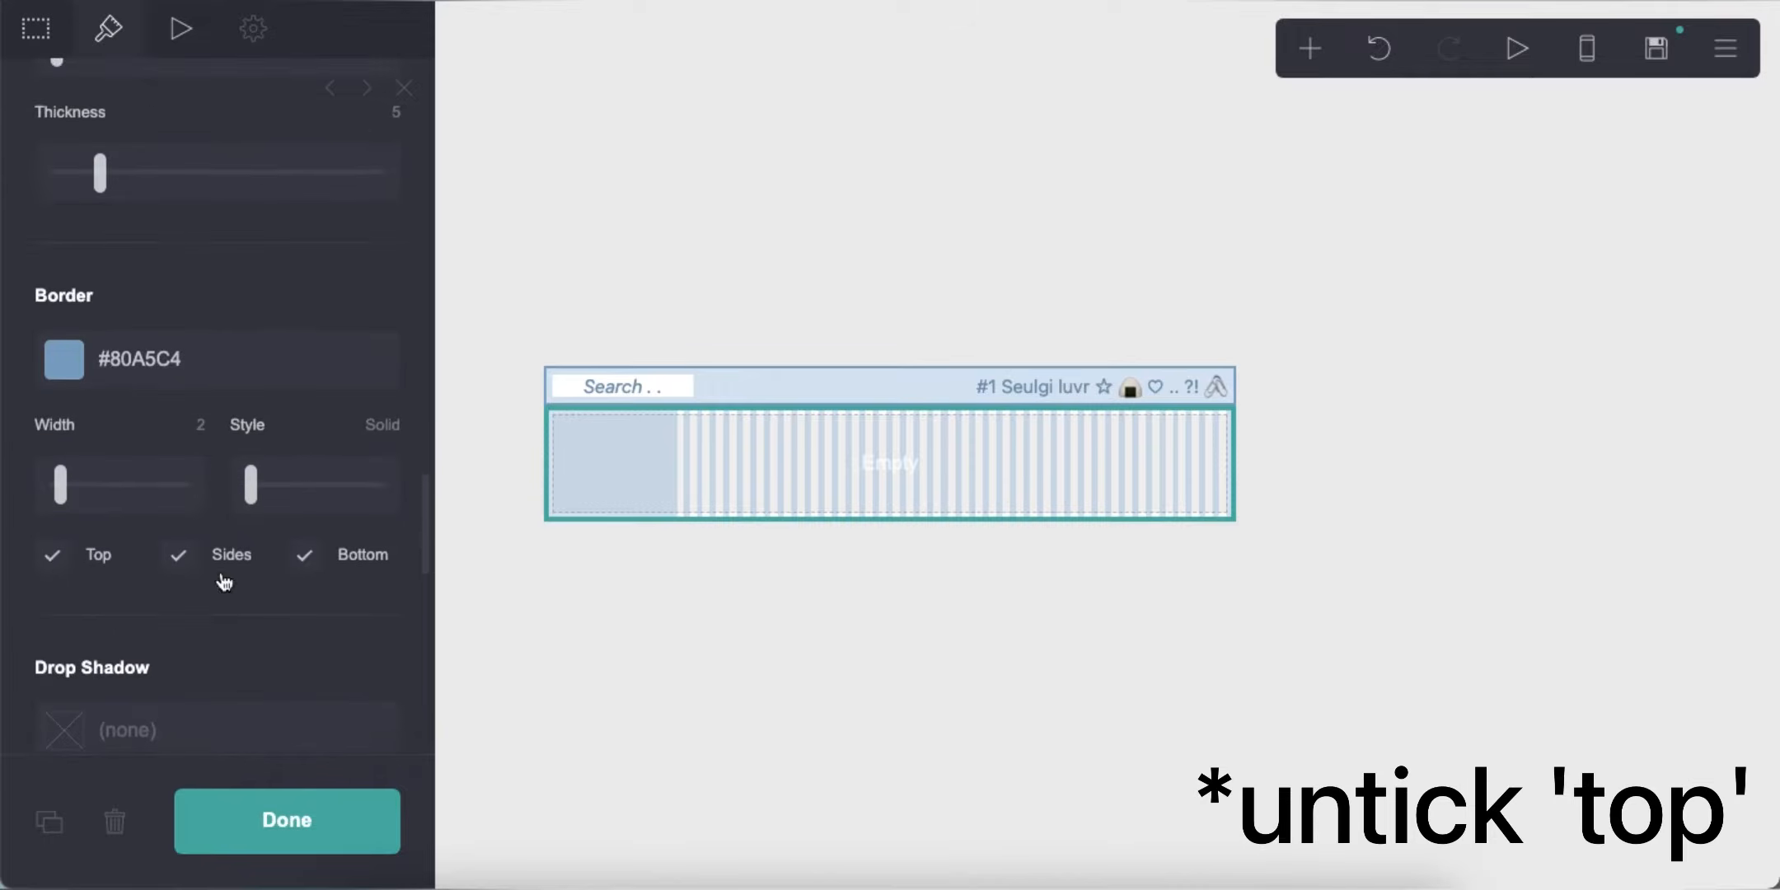
pyautogui.click(55, 556)
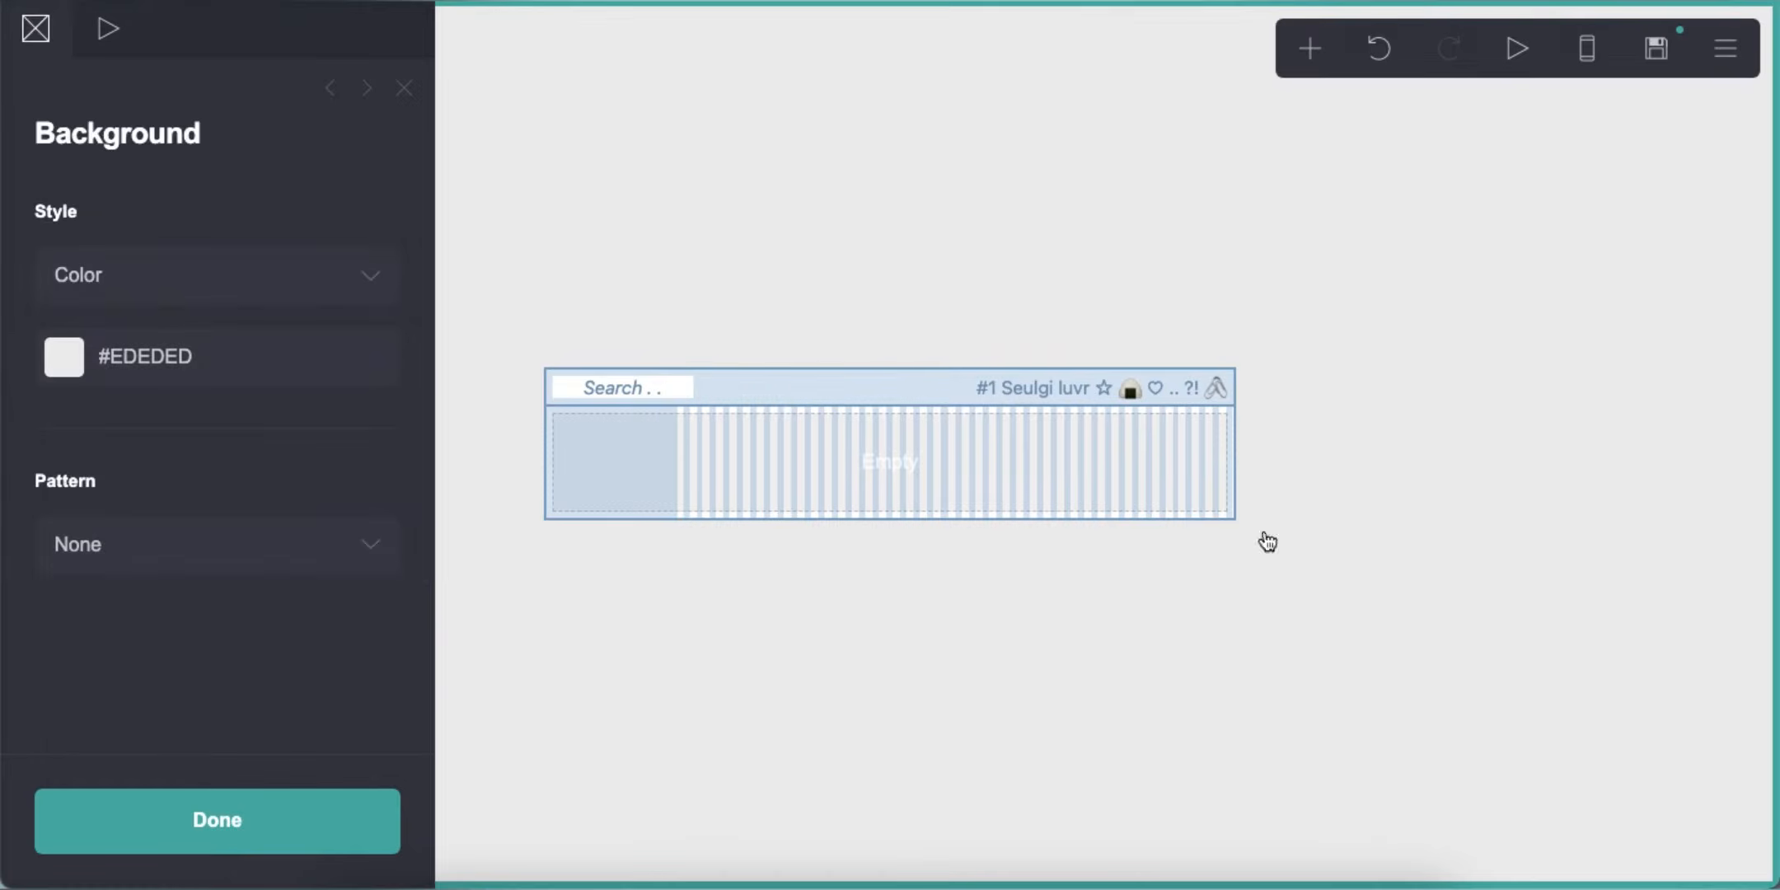
# Add an icons element inside the striped container and extend it to four icons
pyautogui.click(1309, 48)
pyautogui.click(1195, 305)
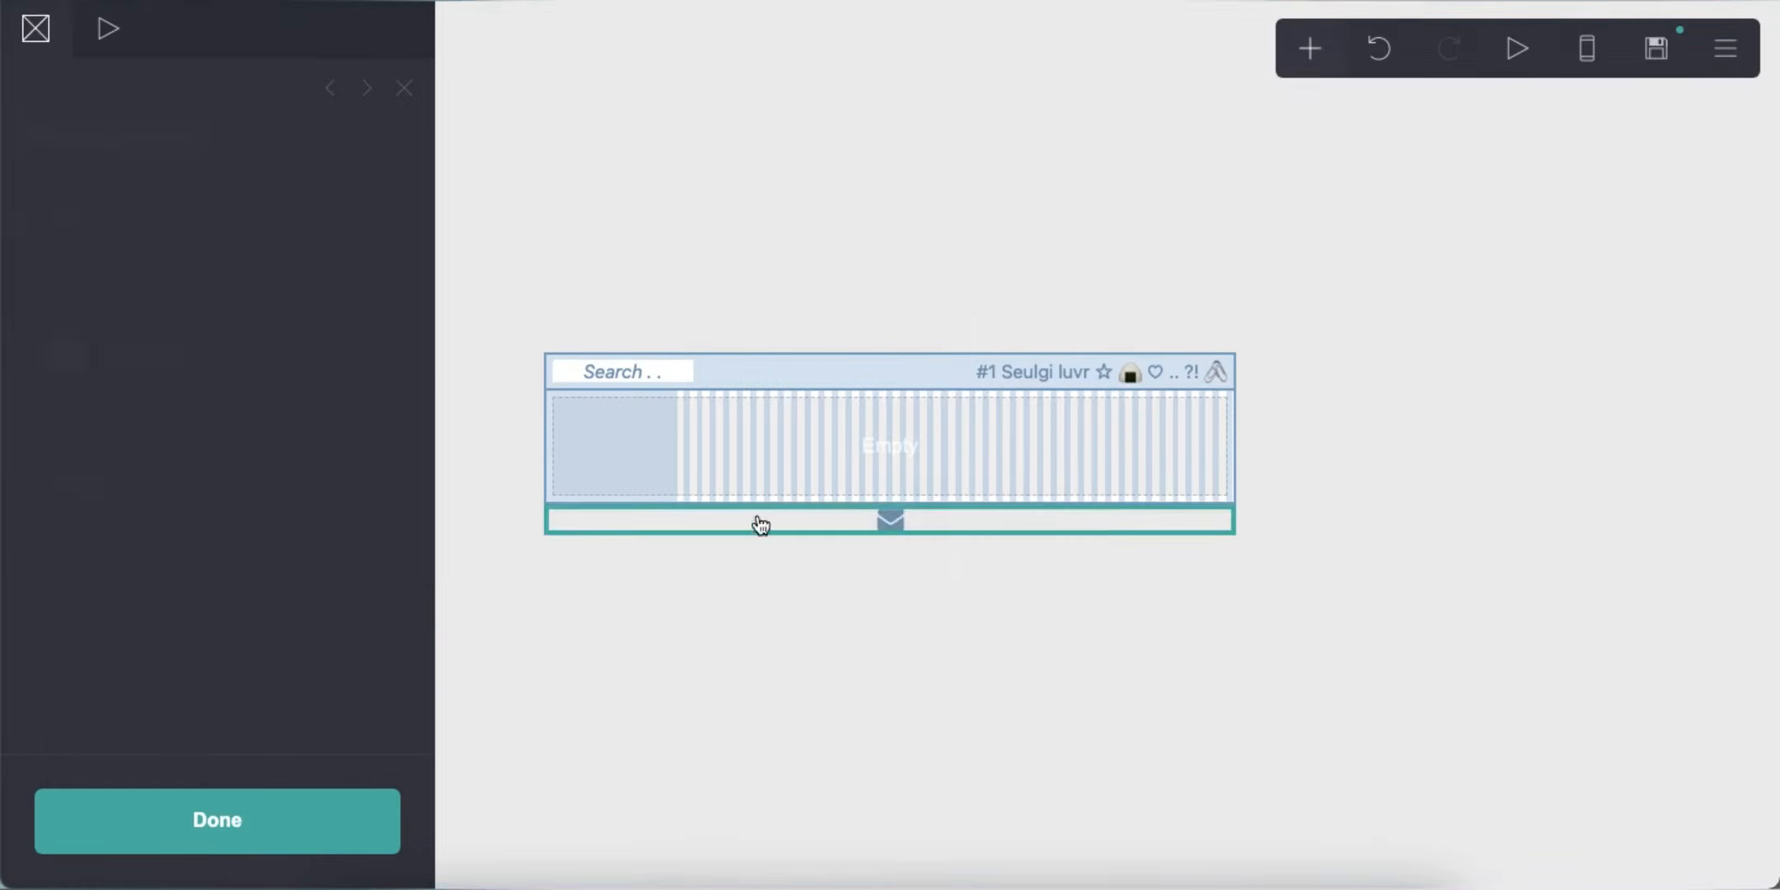
pyautogui.click(190, 339)
pyautogui.click(197, 290)
pyautogui.click(202, 359)
pyautogui.click(202, 353)
pyautogui.click(202, 424)
pyautogui.click(202, 413)
# Change the first icon's type to Pinterest
pyautogui.click(203, 222)
pyautogui.click(203, 371)
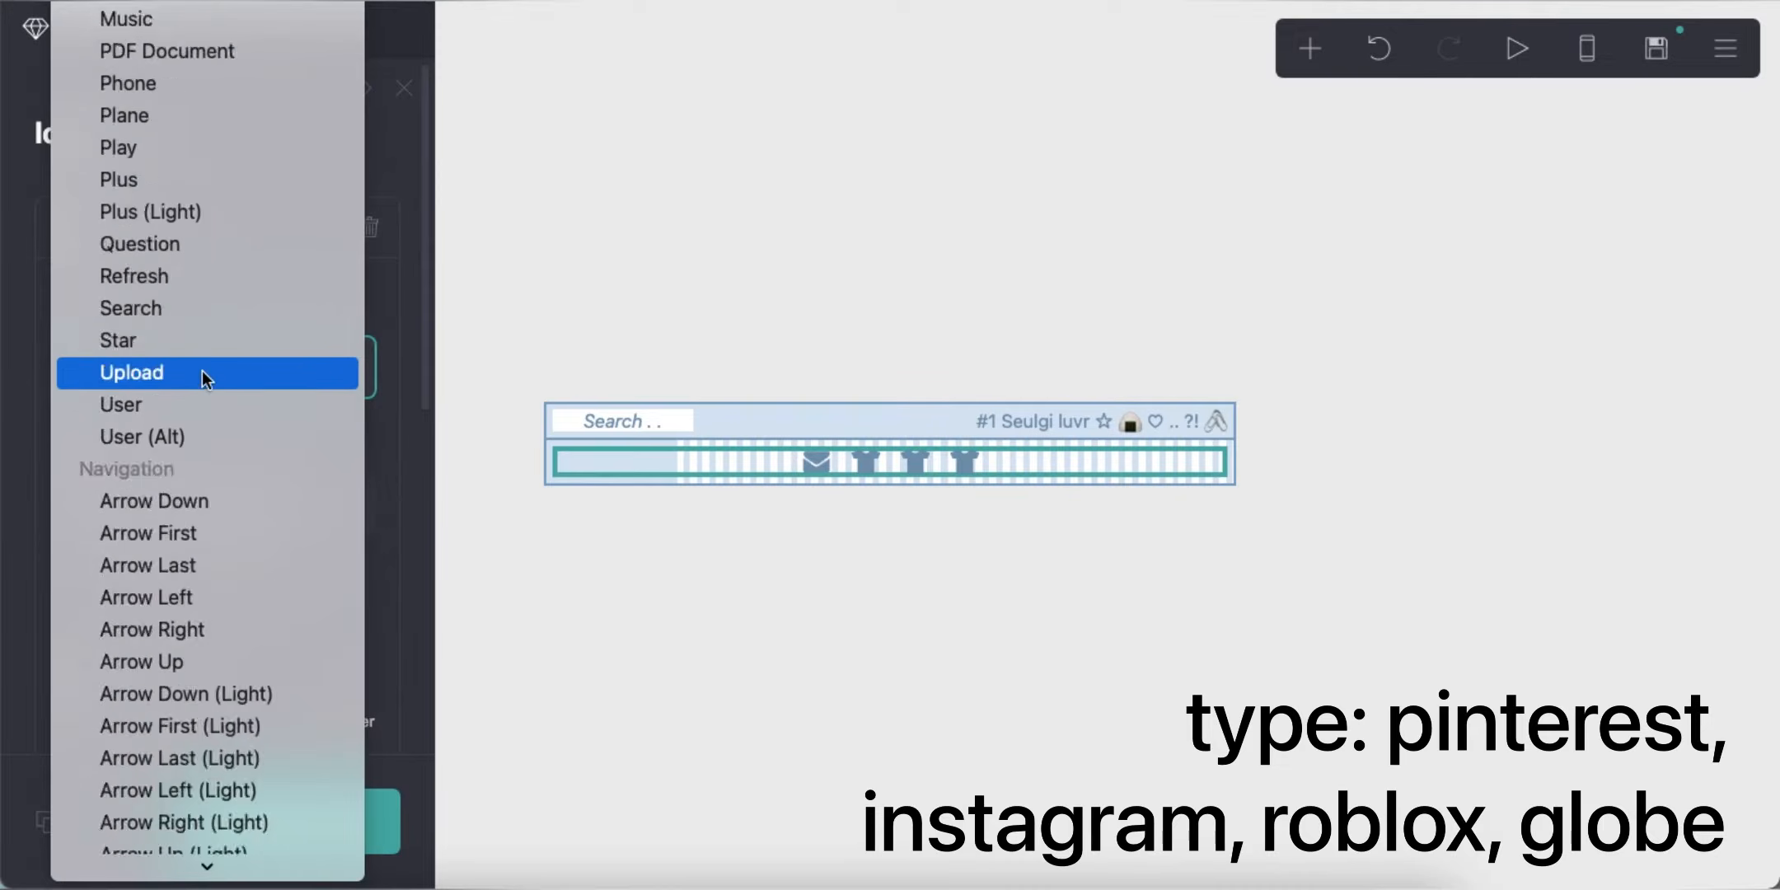
pyautogui.scroll(-20, 202, 370)
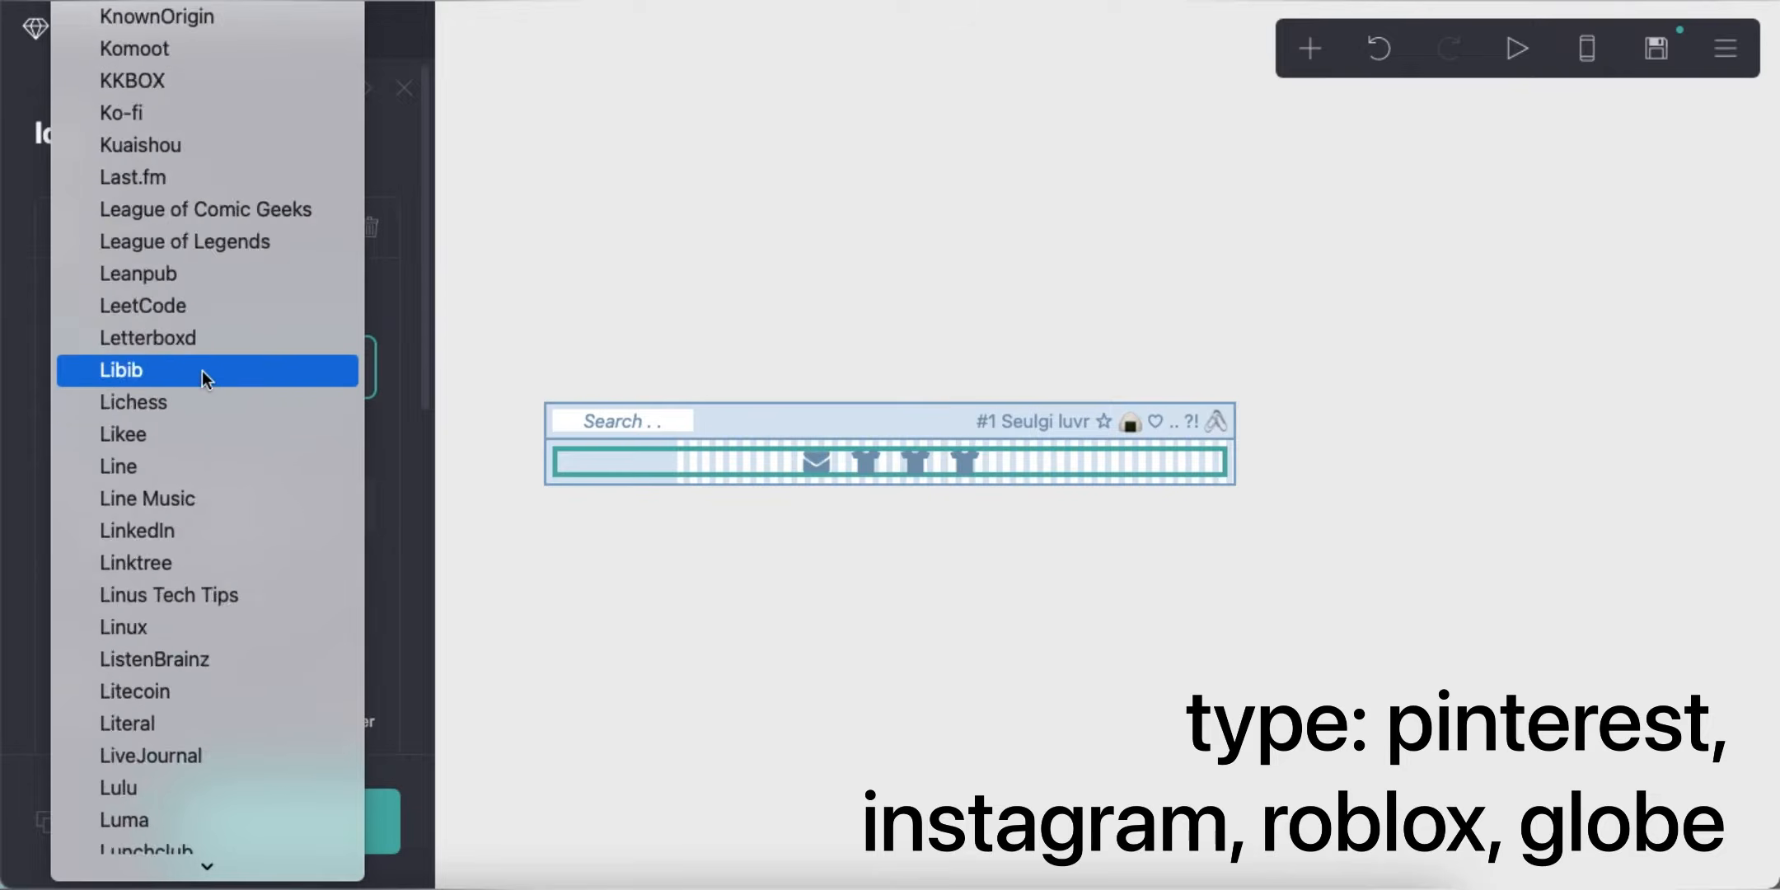
pyautogui.scroll(-10, 202, 370)
pyautogui.click(184, 528)
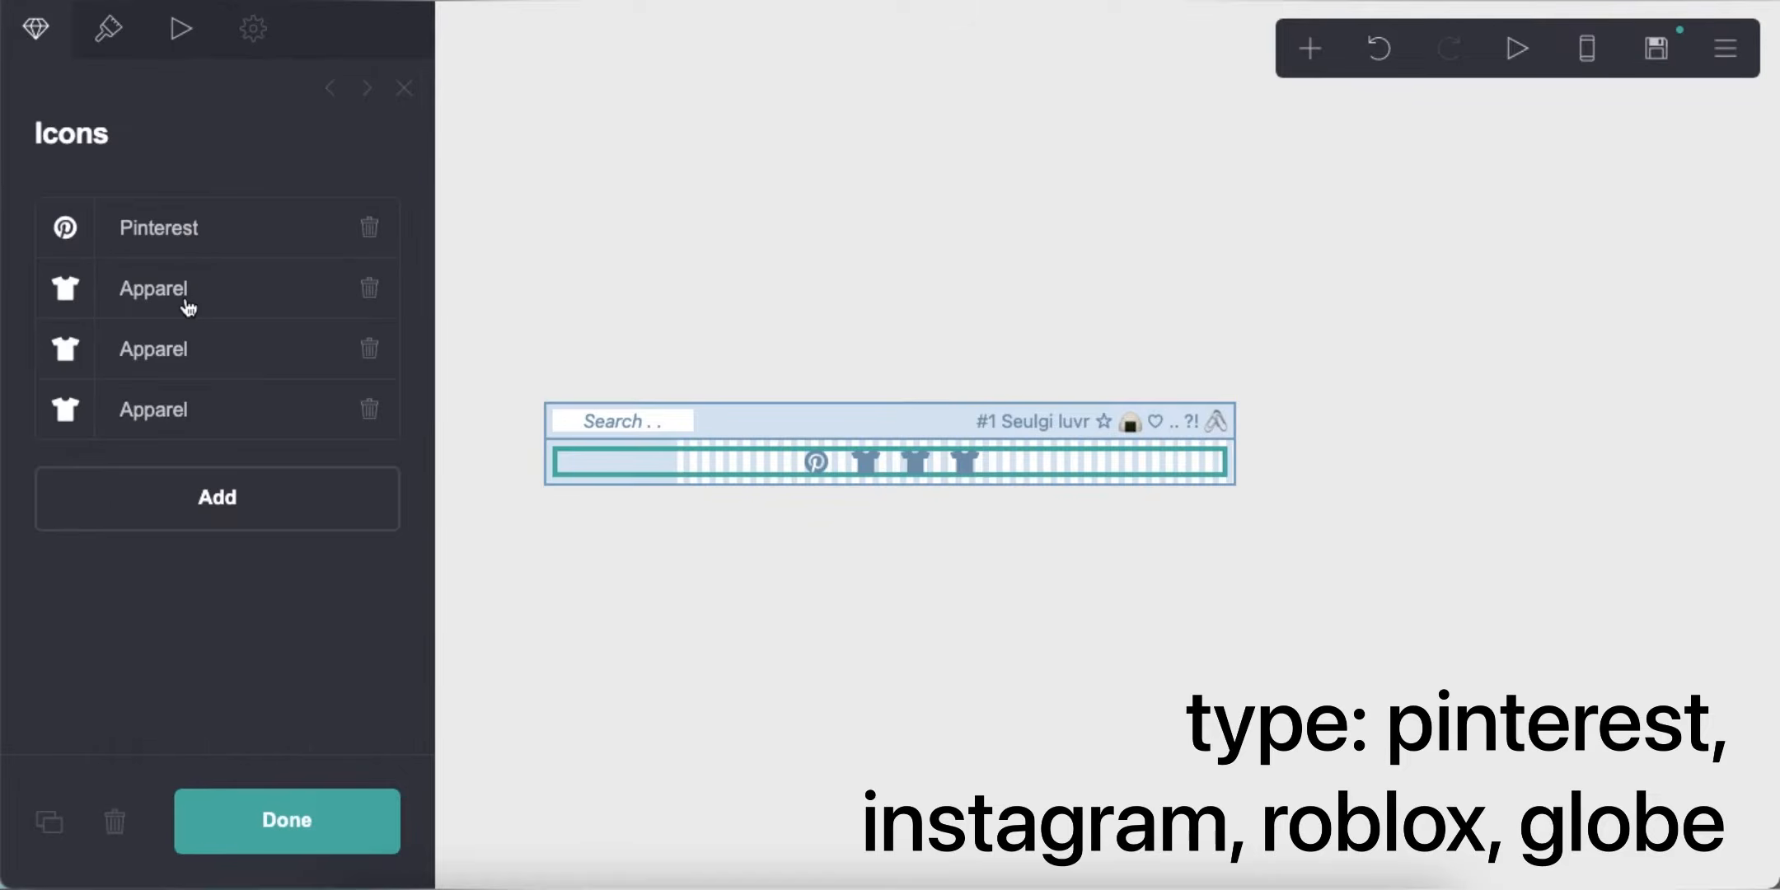
# Change the second icon's type to Instagram
pyautogui.click(187, 293)
pyautogui.click(205, 434)
pyautogui.scroll(-20, 204, 433)
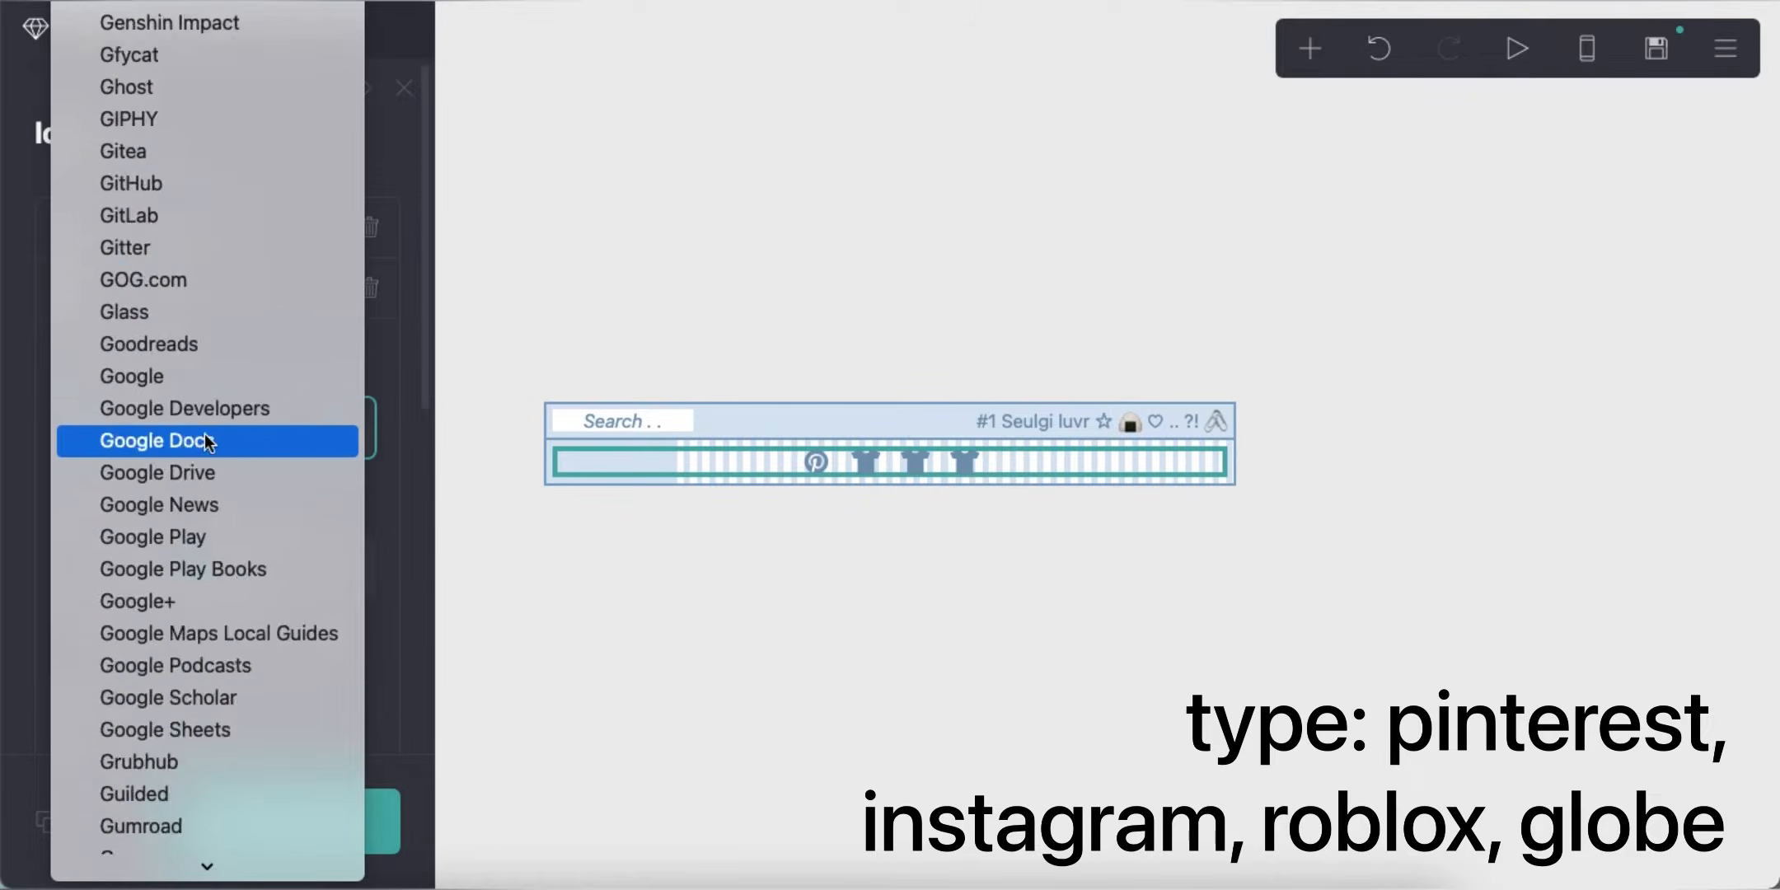
pyautogui.click(188, 660)
# Change the third icon's type to Roblox
pyautogui.click(212, 356)
pyautogui.click(206, 499)
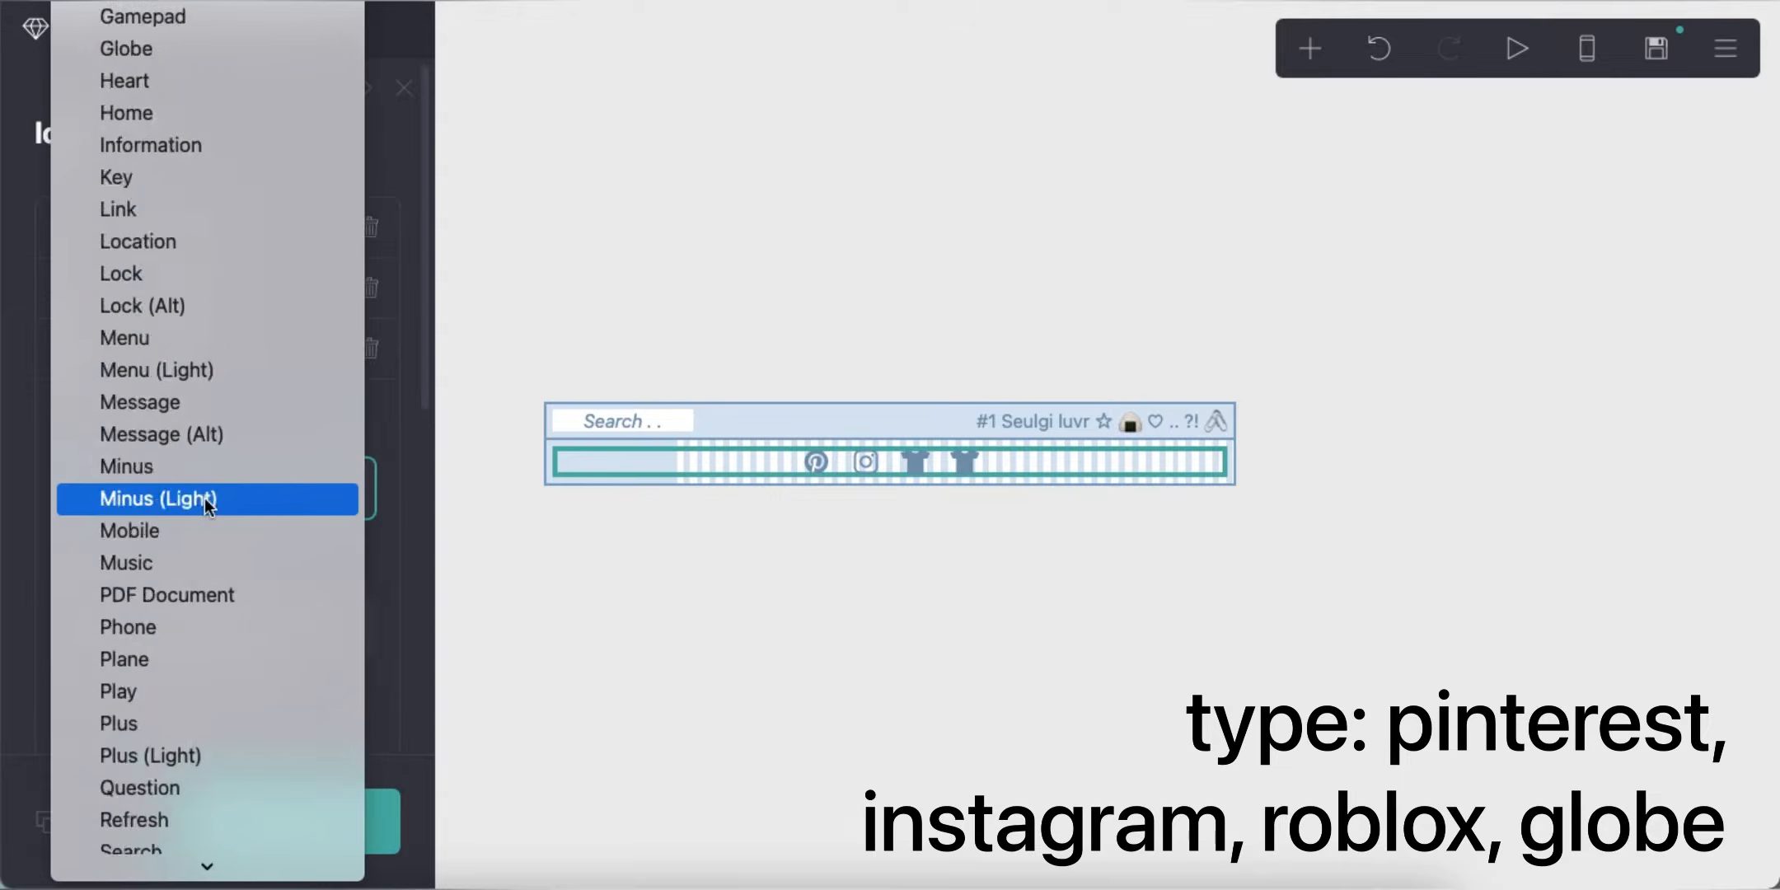
pyautogui.scroll(-10, 207, 504)
pyautogui.scroll(-20, 206, 504)
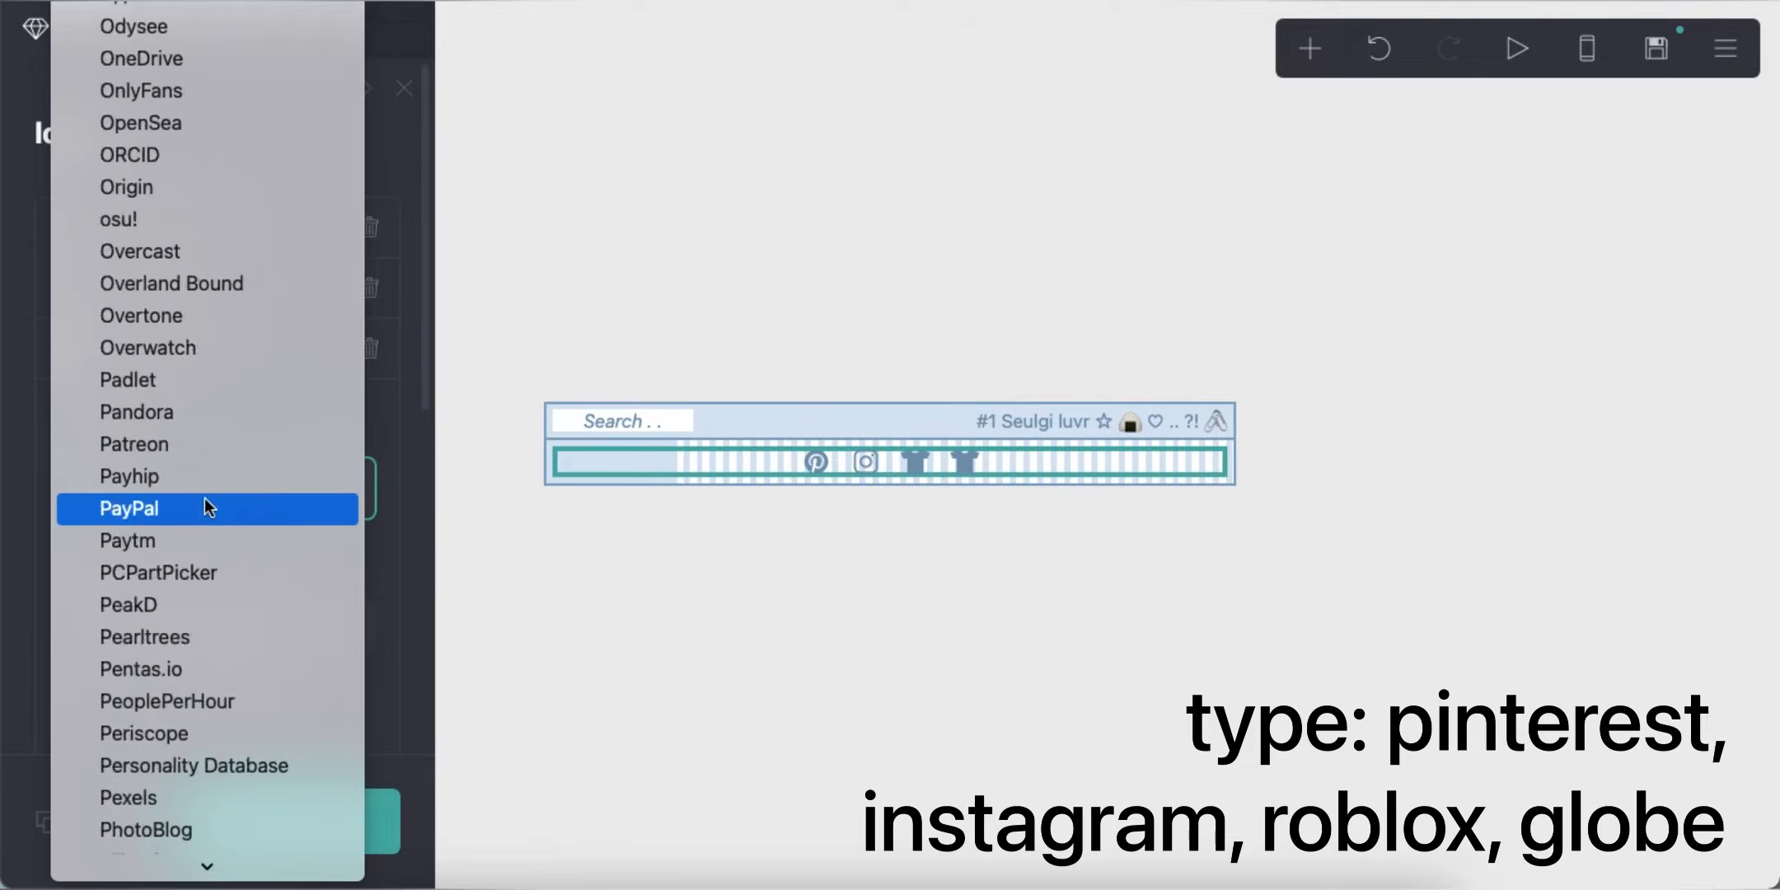
pyautogui.scroll(-5, 206, 504)
pyautogui.click(206, 508)
# Change the fourth icon's type to Globe
pyautogui.click(230, 412)
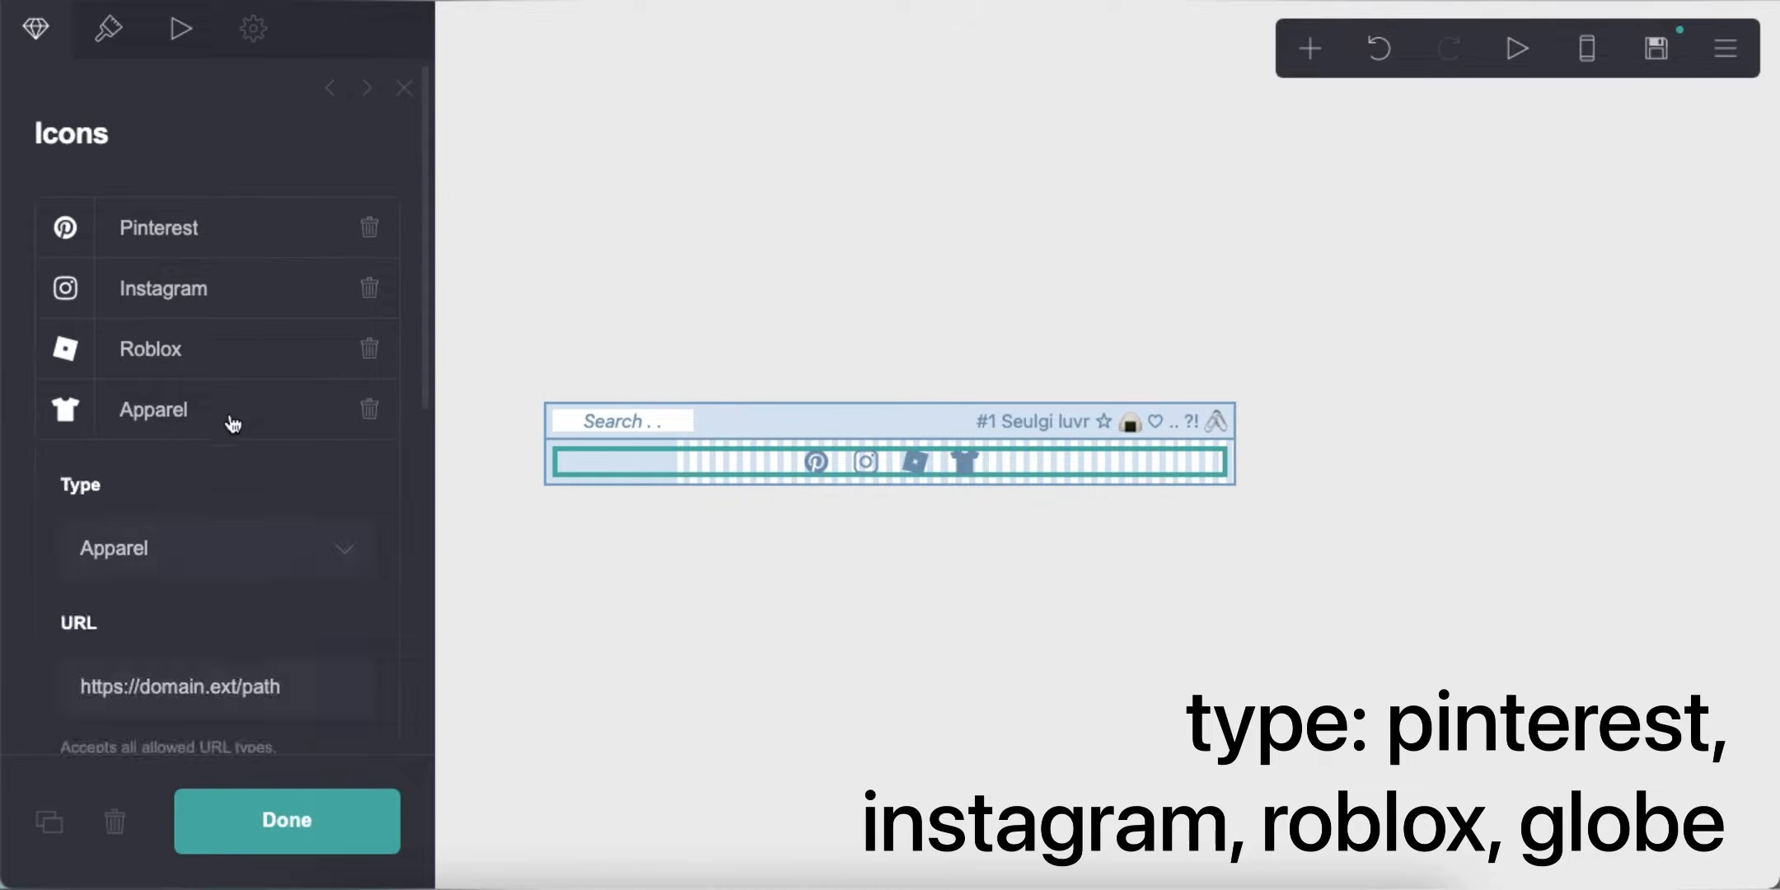
pyautogui.click(206, 564)
pyautogui.click(206, 789)
# Set the icons' size to 1, spacing to 0.25 and alignment to Left
pyautogui.click(108, 29)
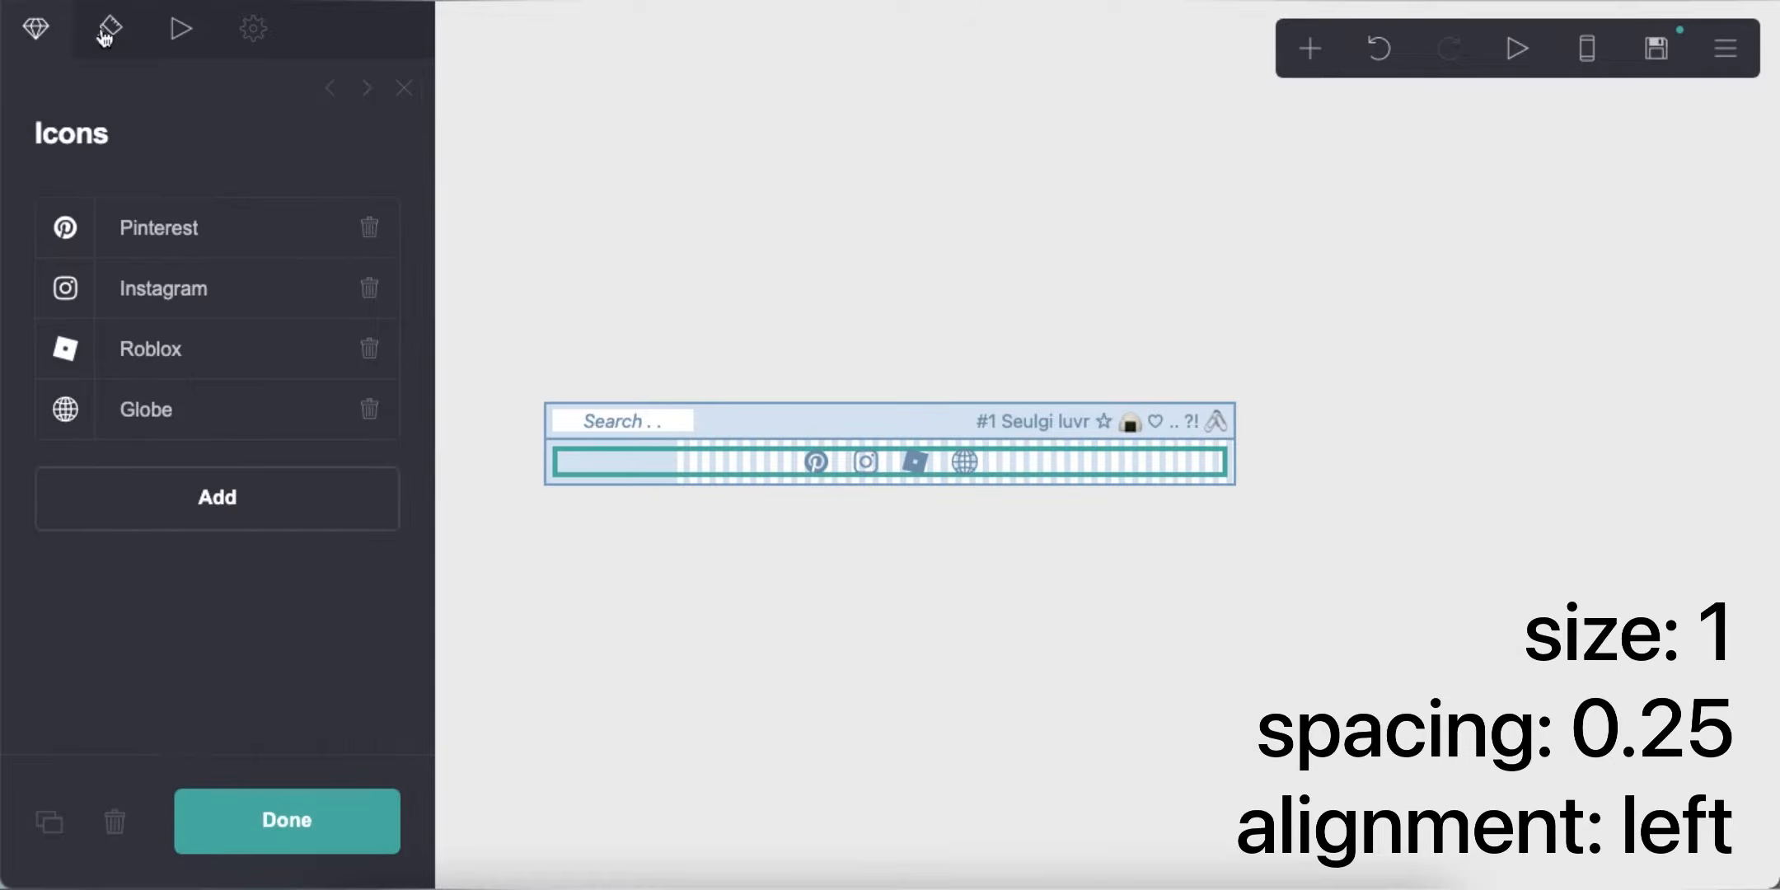
pyautogui.doubleClick(368, 599)
pyautogui.write('1')
pyautogui.scroll(-10, 308, 609)
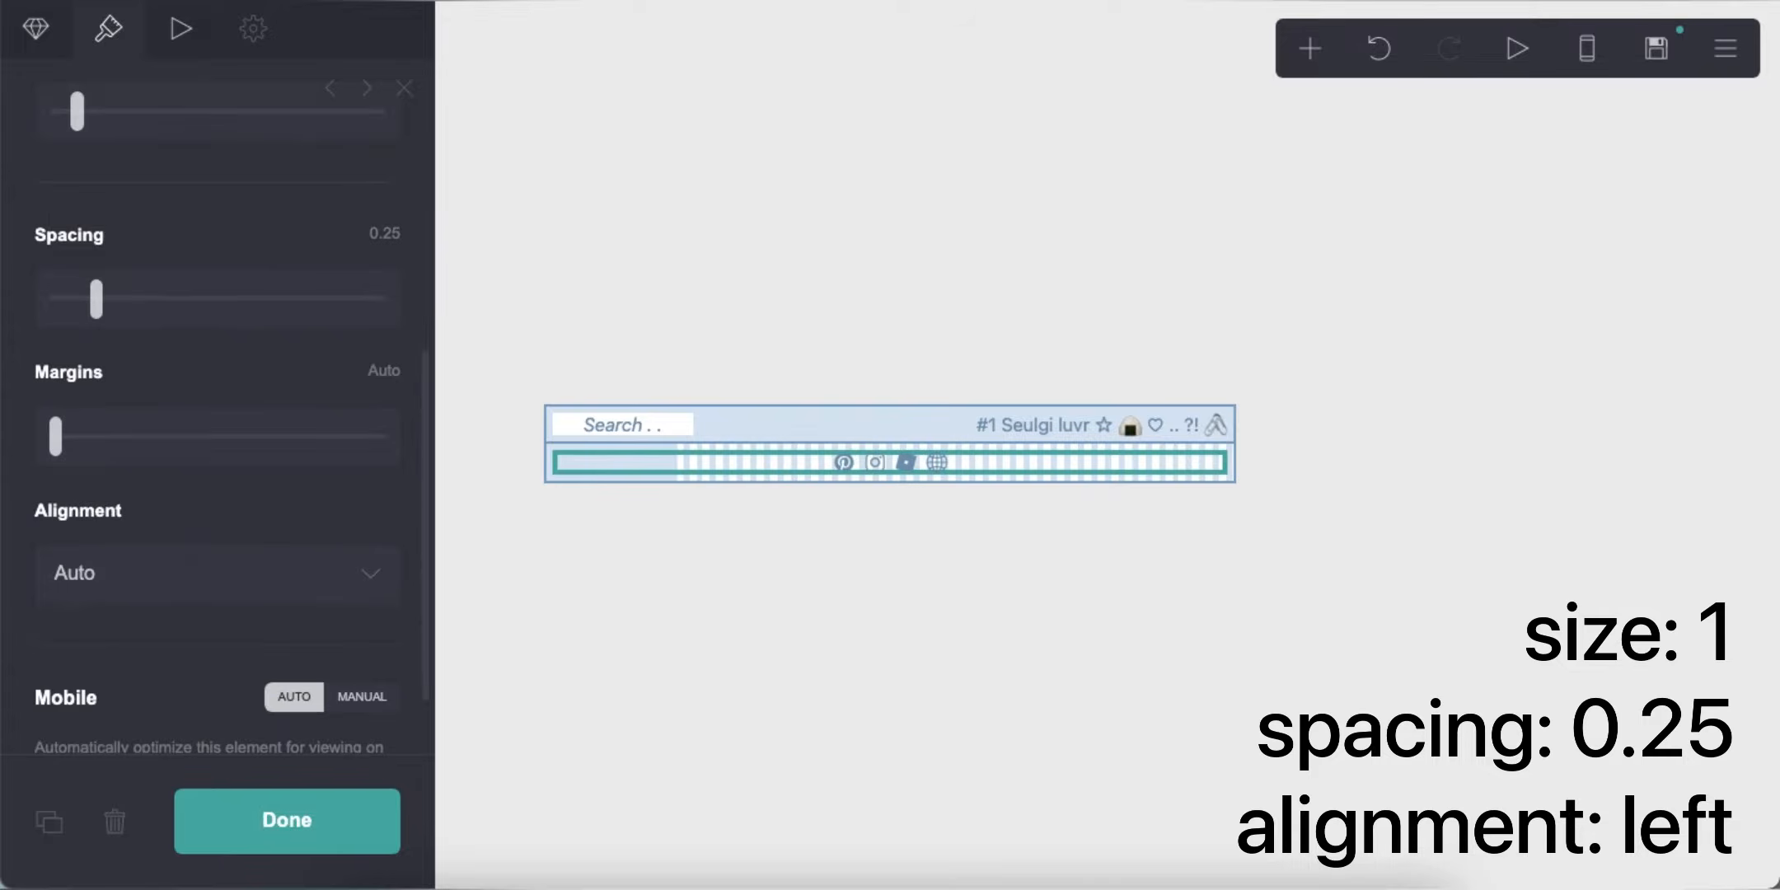
pyautogui.click(308, 587)
pyautogui.click(308, 626)
pyautogui.click(1490, 146)
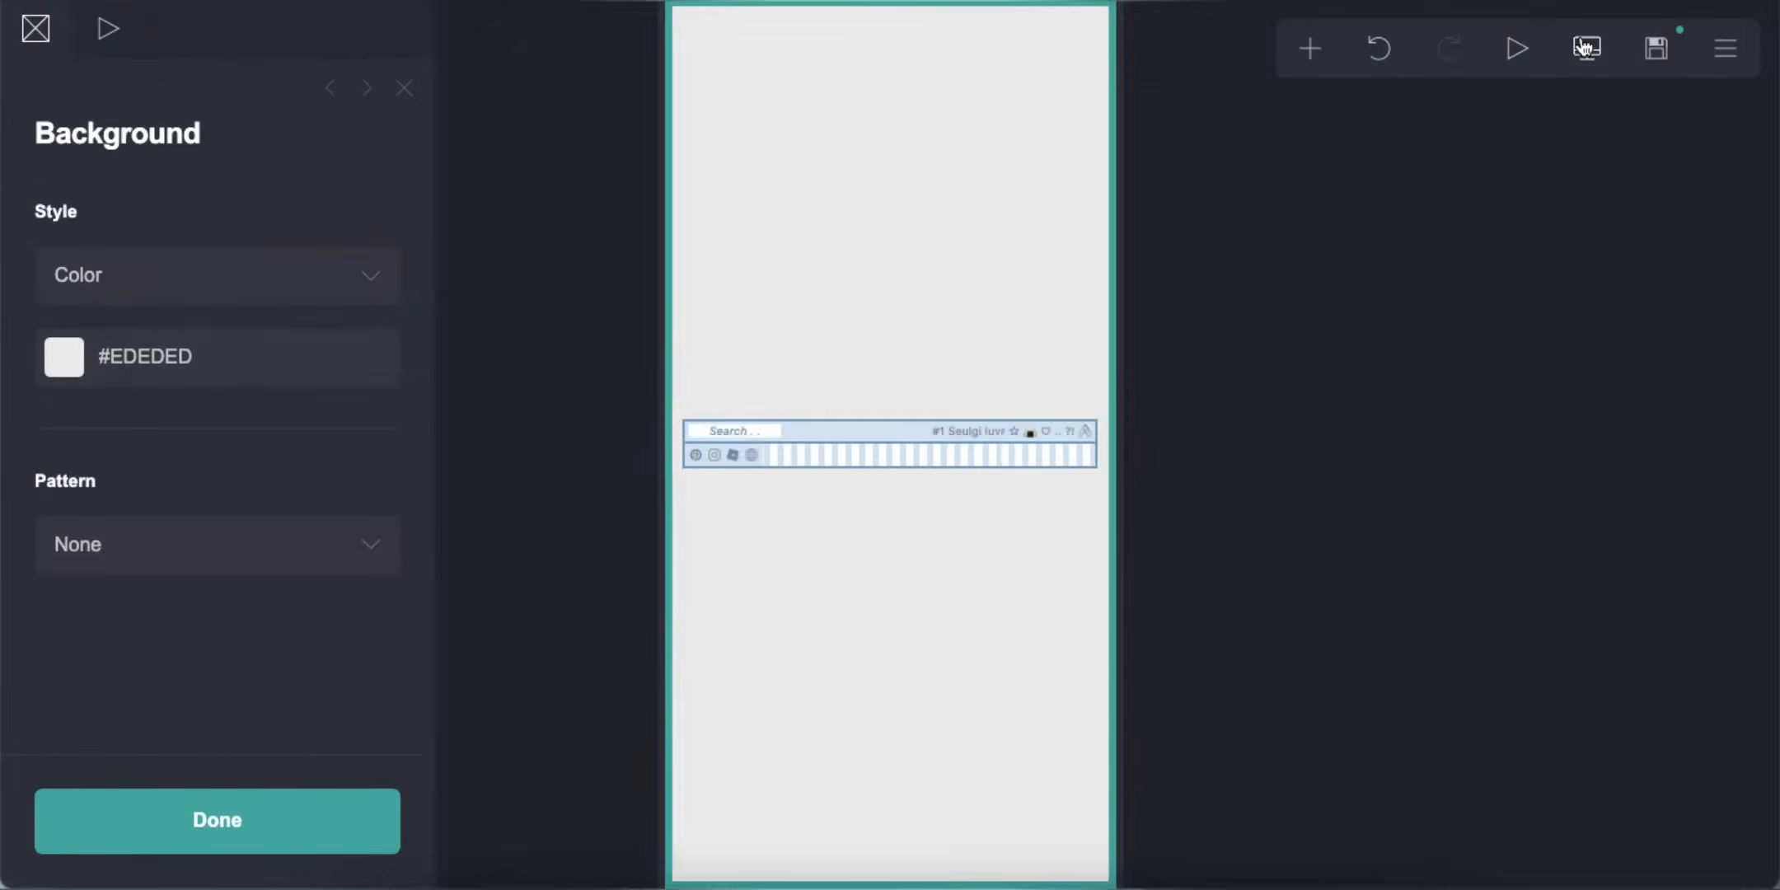
# Add a container below the striped one and make it a Columns container with three columns
pyautogui.click(1311, 48)
pyautogui.click(1033, 604)
pyautogui.click(217, 274)
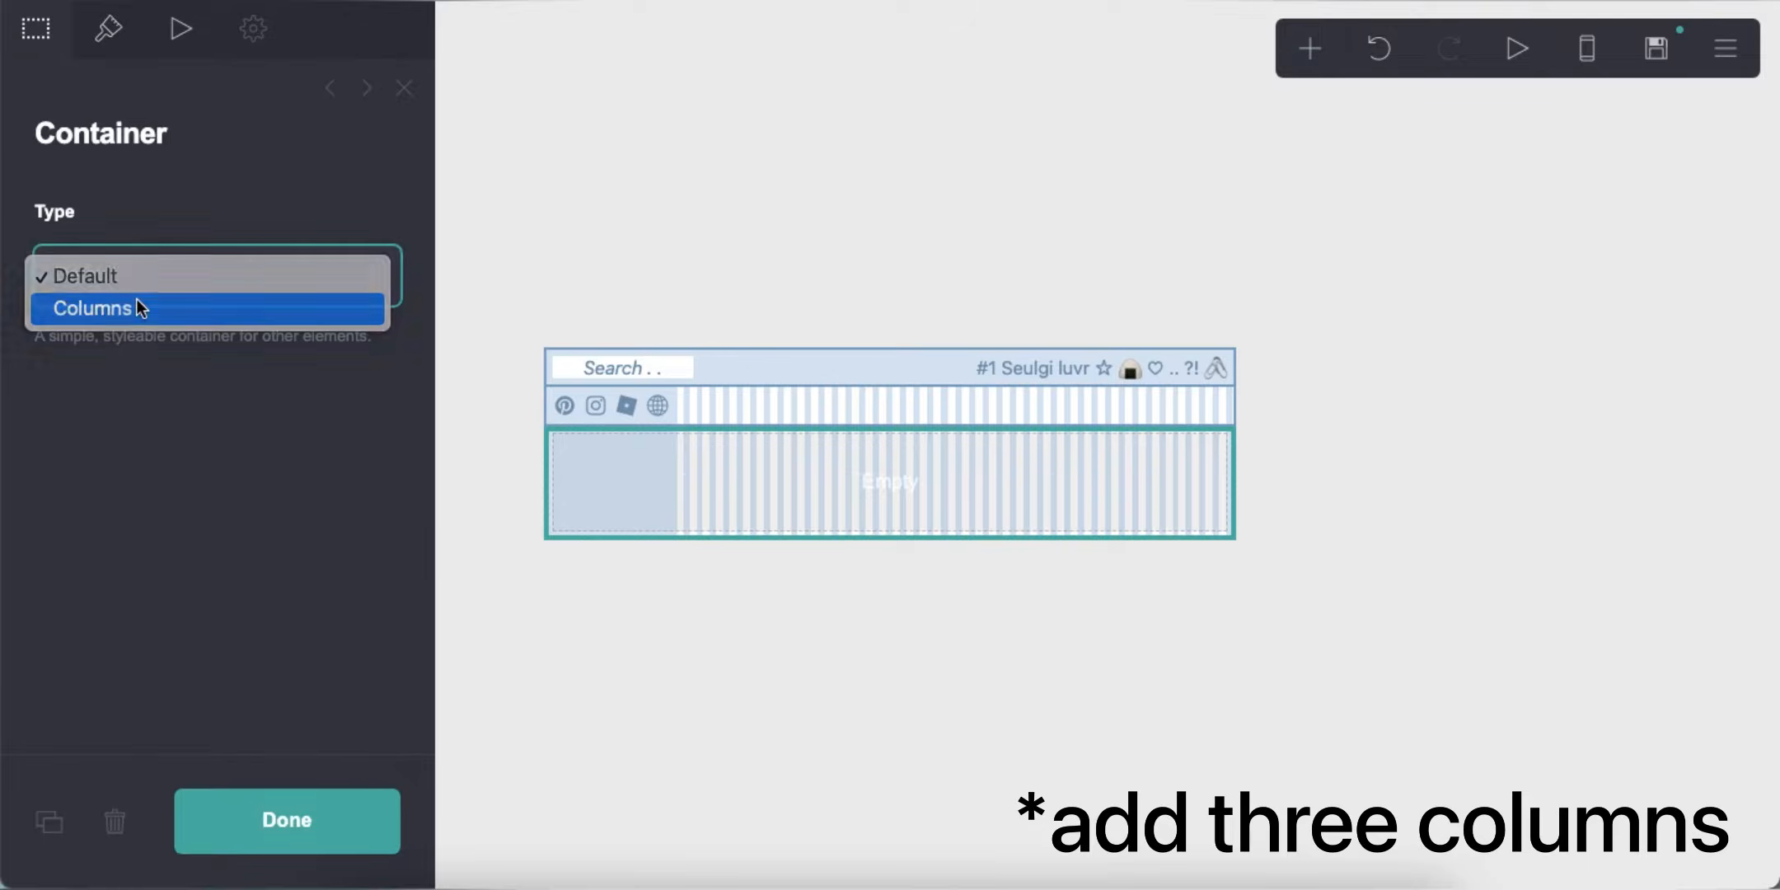
pyautogui.click(136, 306)
pyautogui.click(217, 608)
# Set the columns container's gutters to 0.75 and its spacing to 0.375
pyautogui.scroll(-5, 346, 590)
pyautogui.write('.7')
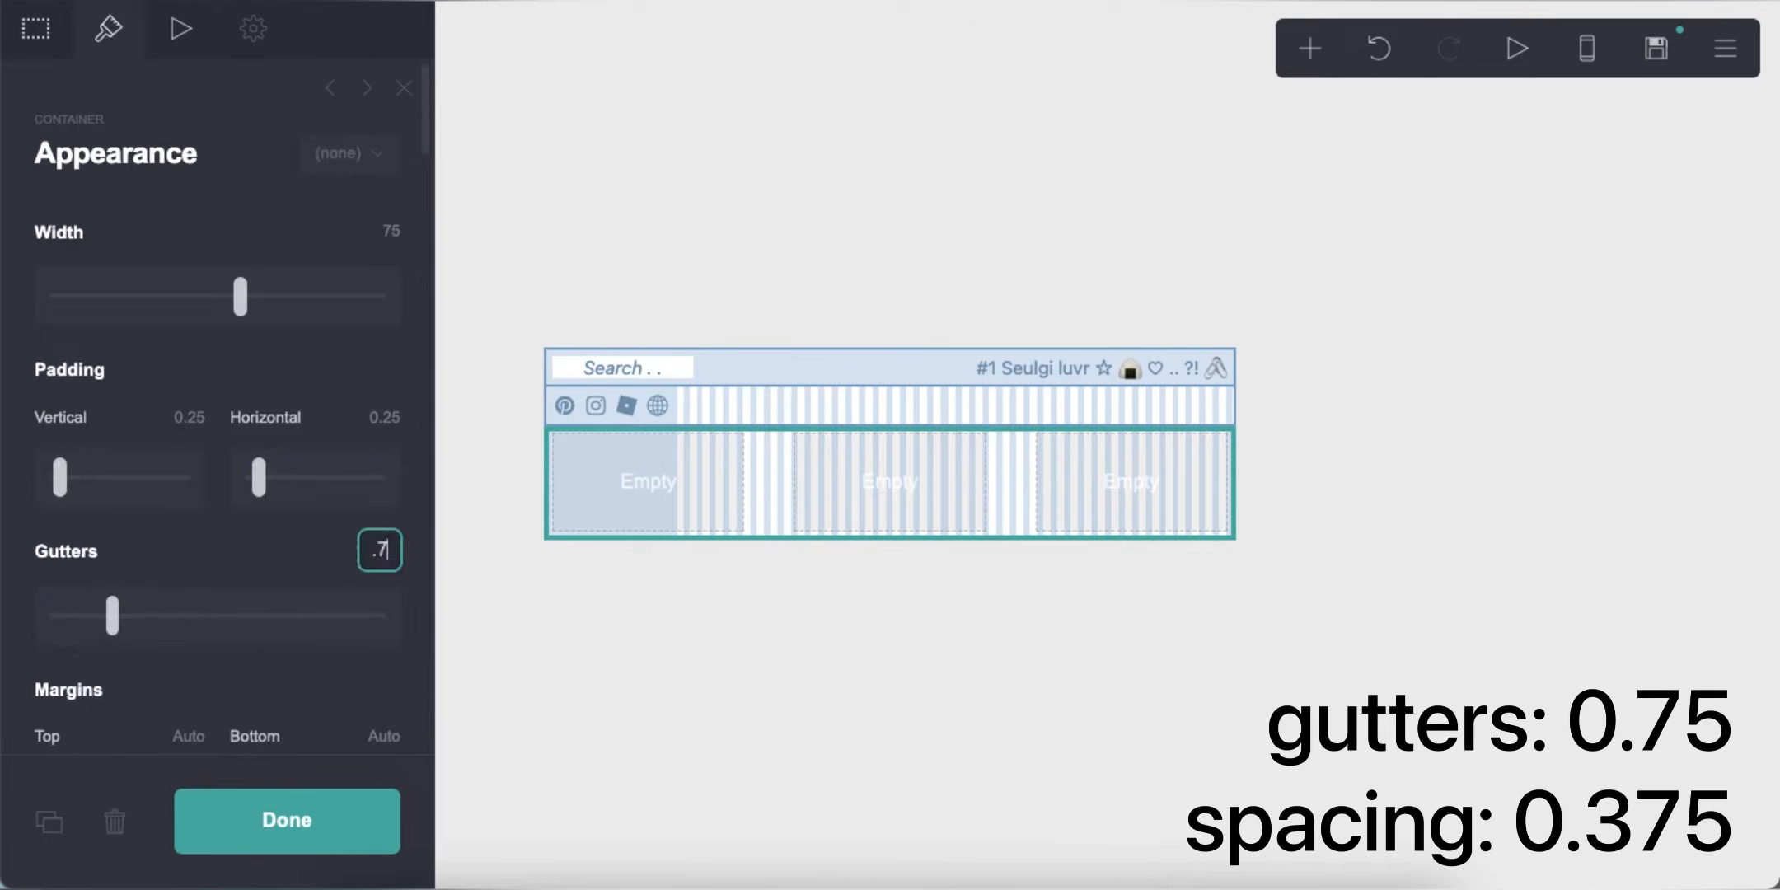
pyautogui.write('5')
pyautogui.press('Return')
pyautogui.scroll(-9, 271, 564)
pyautogui.click(382, 612)
pyautogui.write('.375')
pyautogui.press('Return')
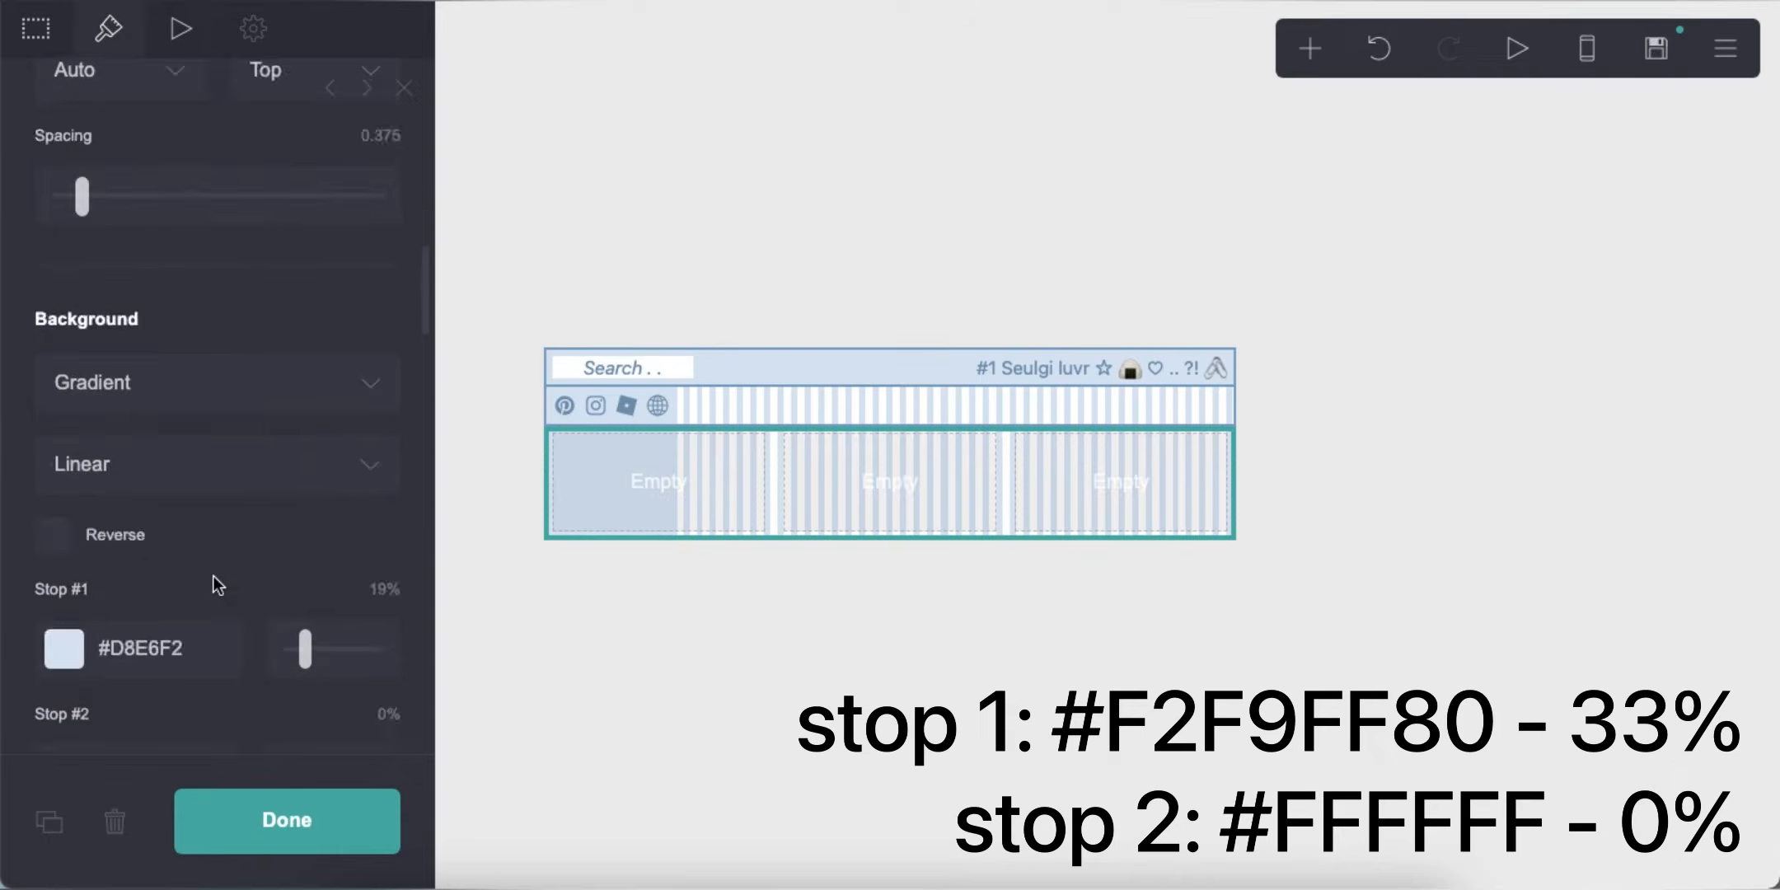
# Set gradient stop #1 of the columns container's background to #F2F9FF80 at 33%
pyautogui.scroll(-3, 213, 576)
pyautogui.click(203, 421)
pyautogui.write('#F2F9FF80')
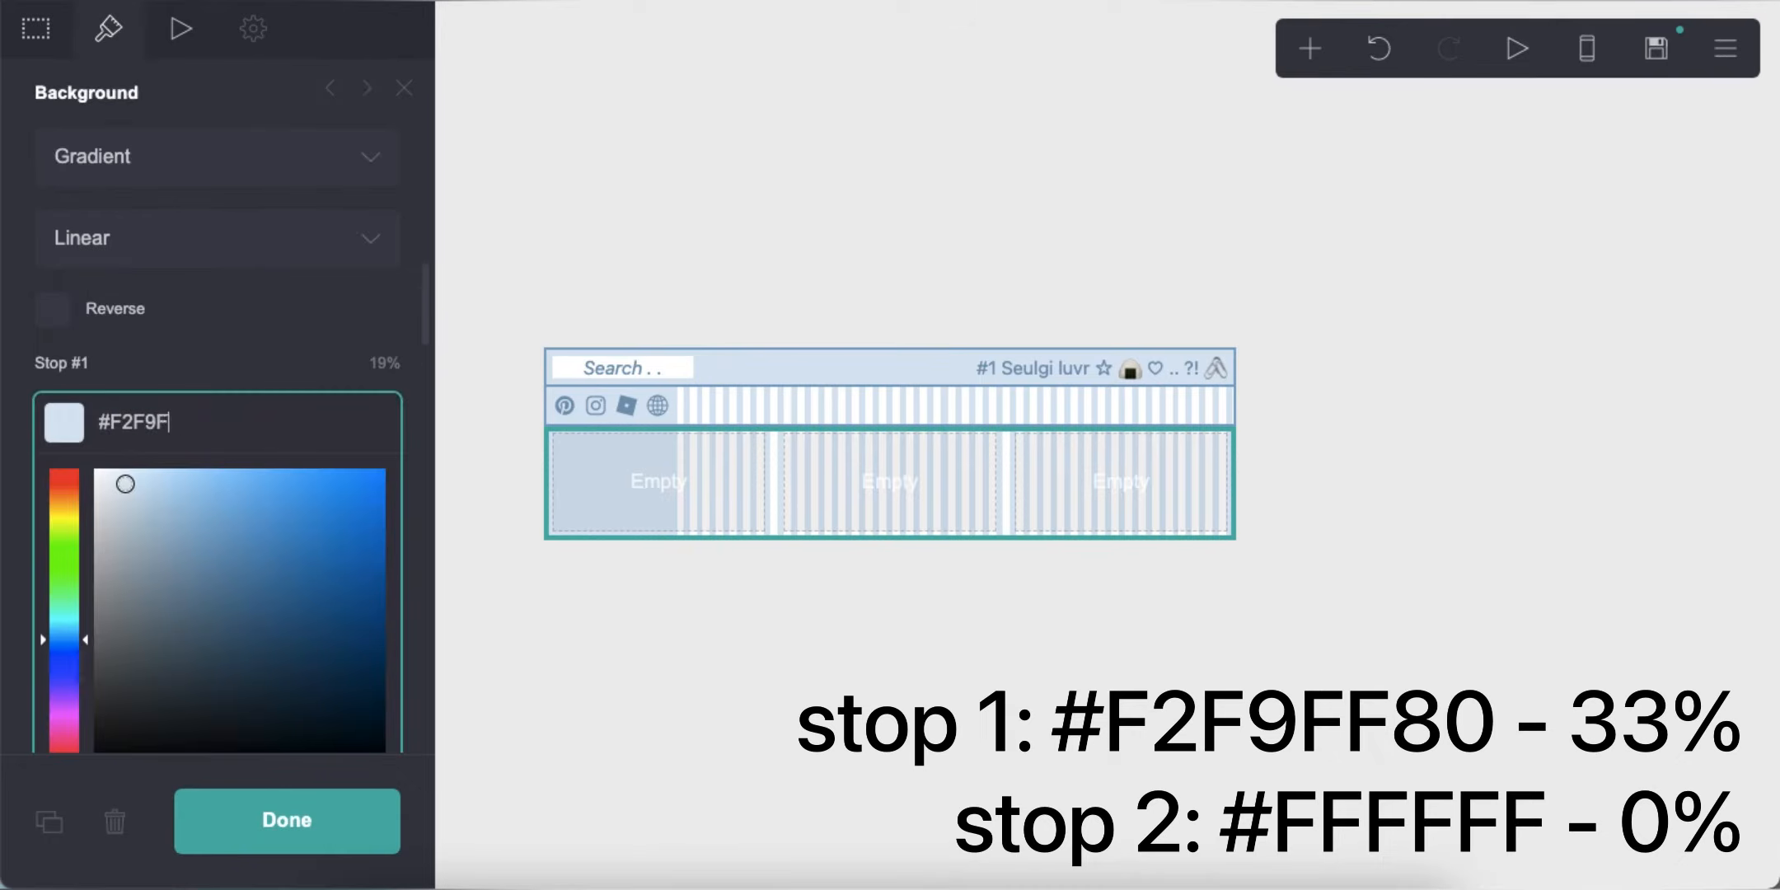
pyautogui.press('Return')
pyautogui.scroll(-8, 207, 564)
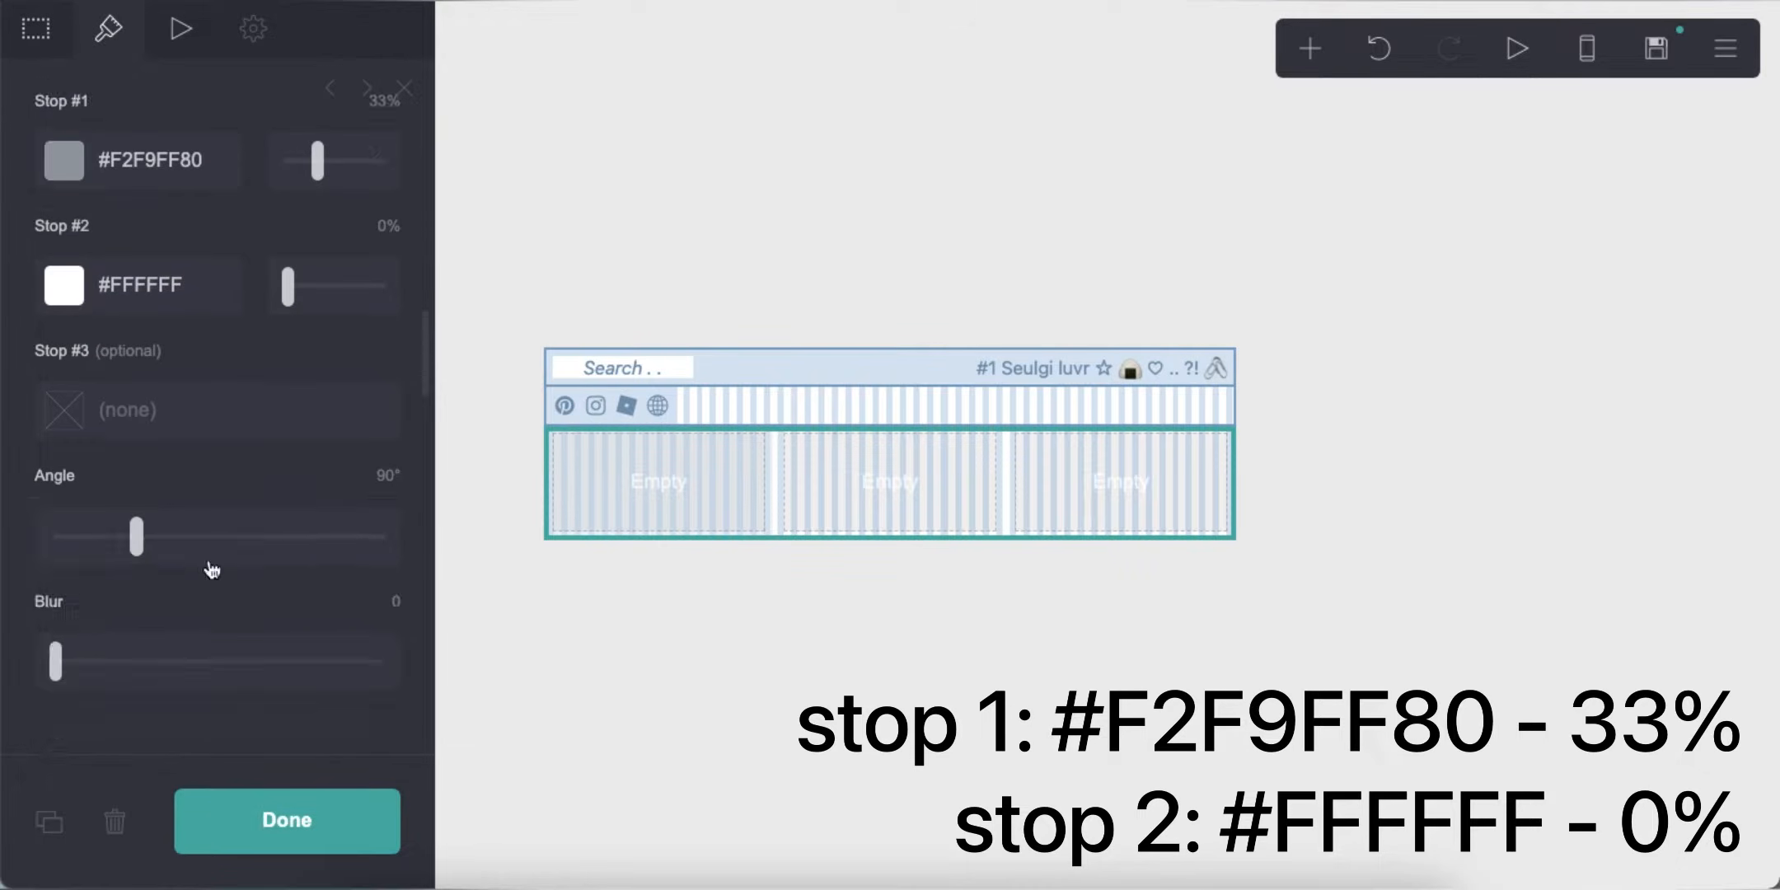
# Change the columns container's pattern to Lines (Diagonal) in color #FFFFFF
pyautogui.click(211, 393)
pyautogui.click(210, 297)
pyautogui.click(190, 513)
pyautogui.moveTo(120, 544); pyautogui.dragTo(33, 480)
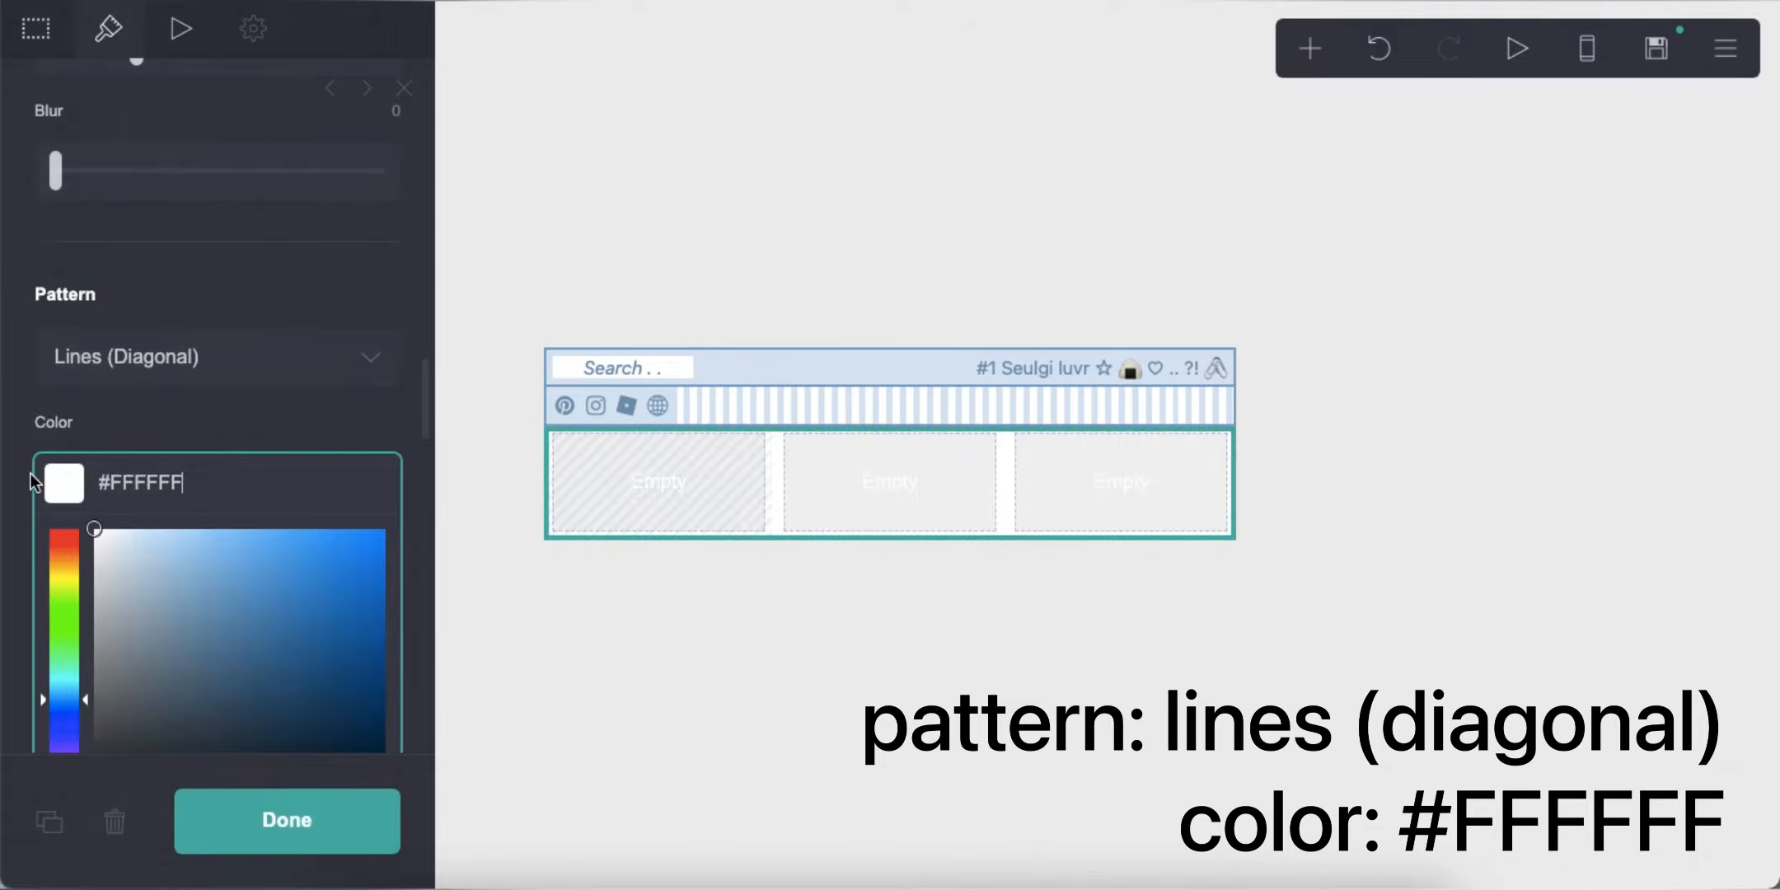
pyautogui.click(32, 480)
pyautogui.scroll(-8, 199, 561)
pyautogui.click(303, 469)
pyautogui.click(737, 647)
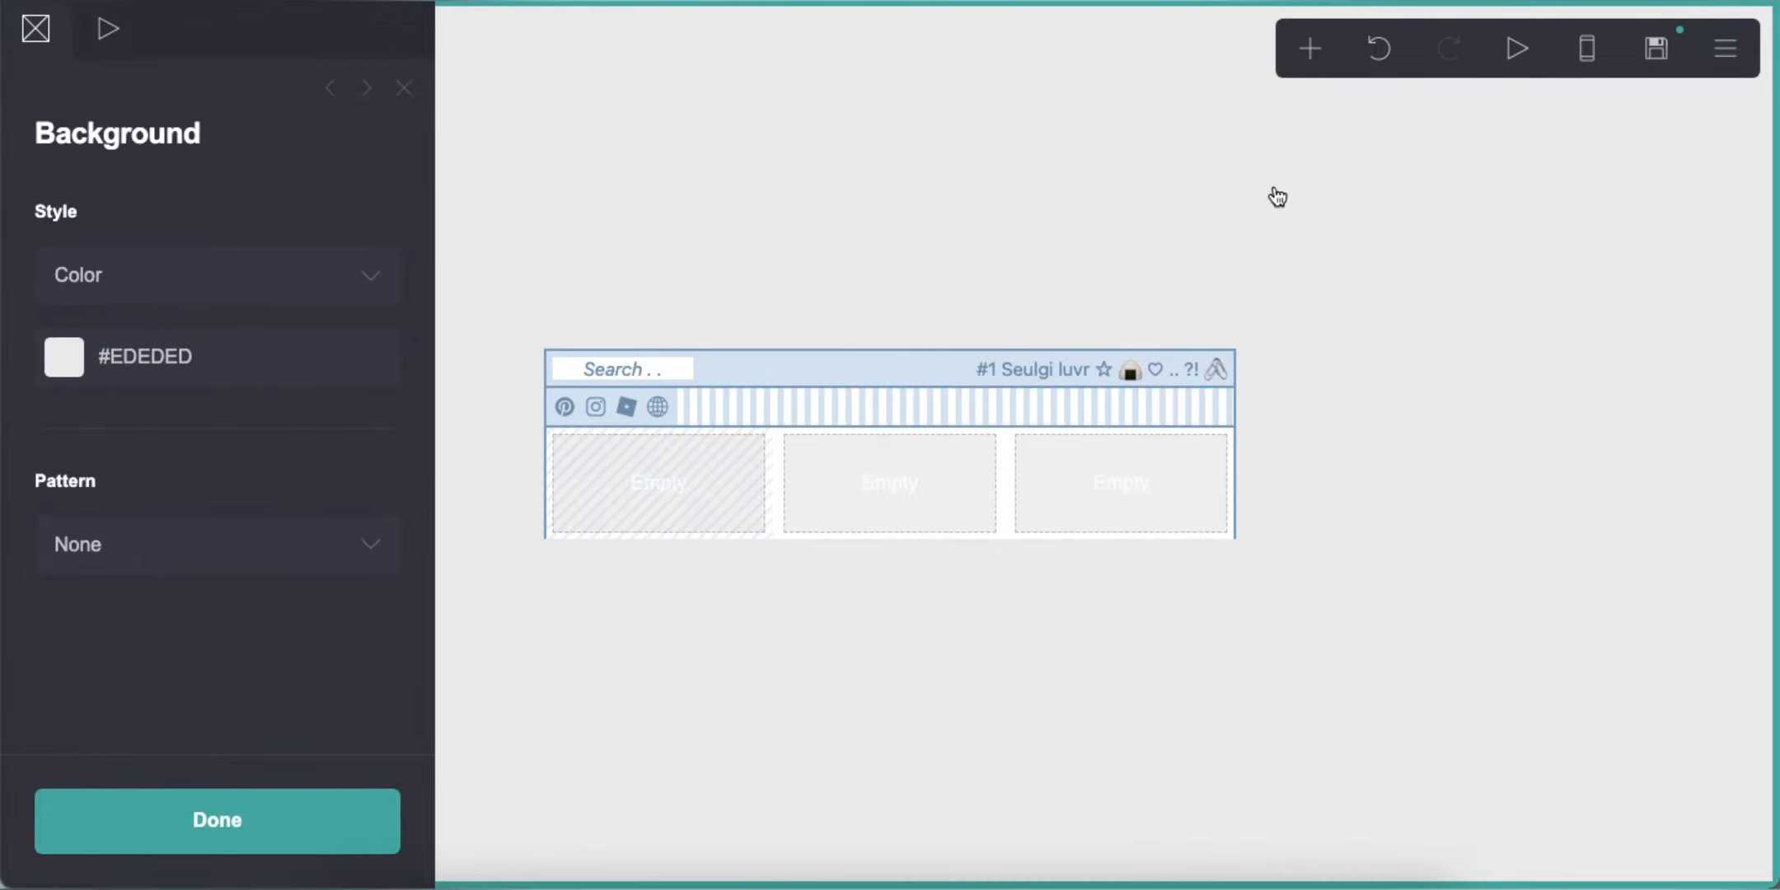
pyautogui.click(1310, 48)
pyautogui.click(1052, 146)
pyautogui.click(36, 33)
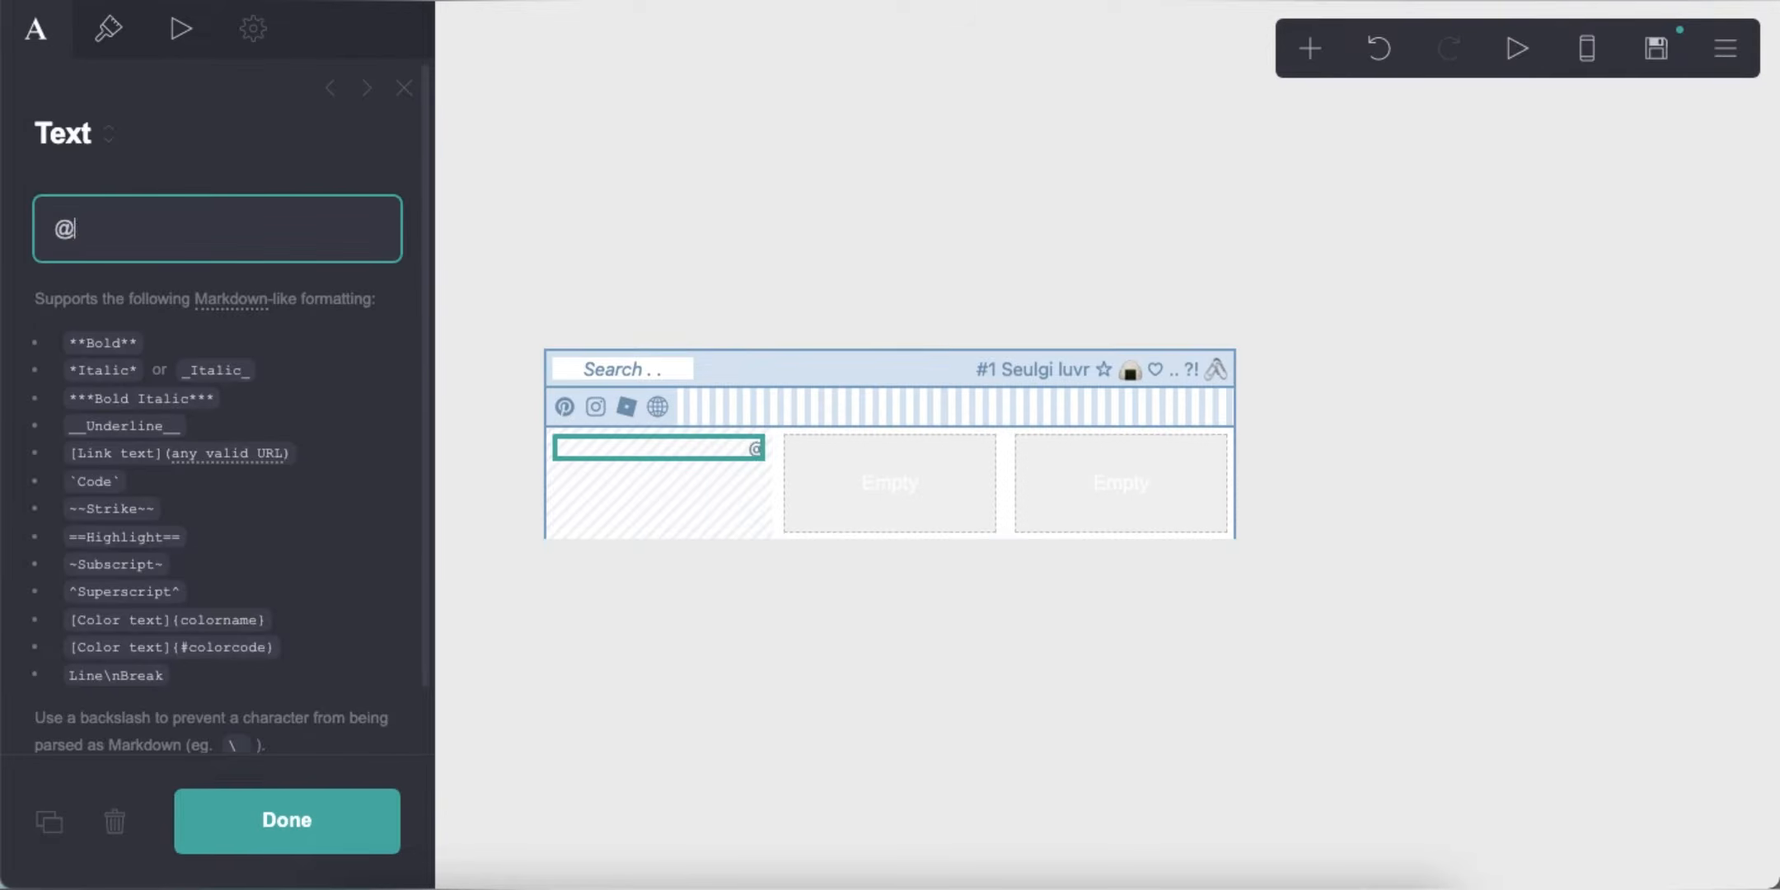
pyautogui.click(108, 29)
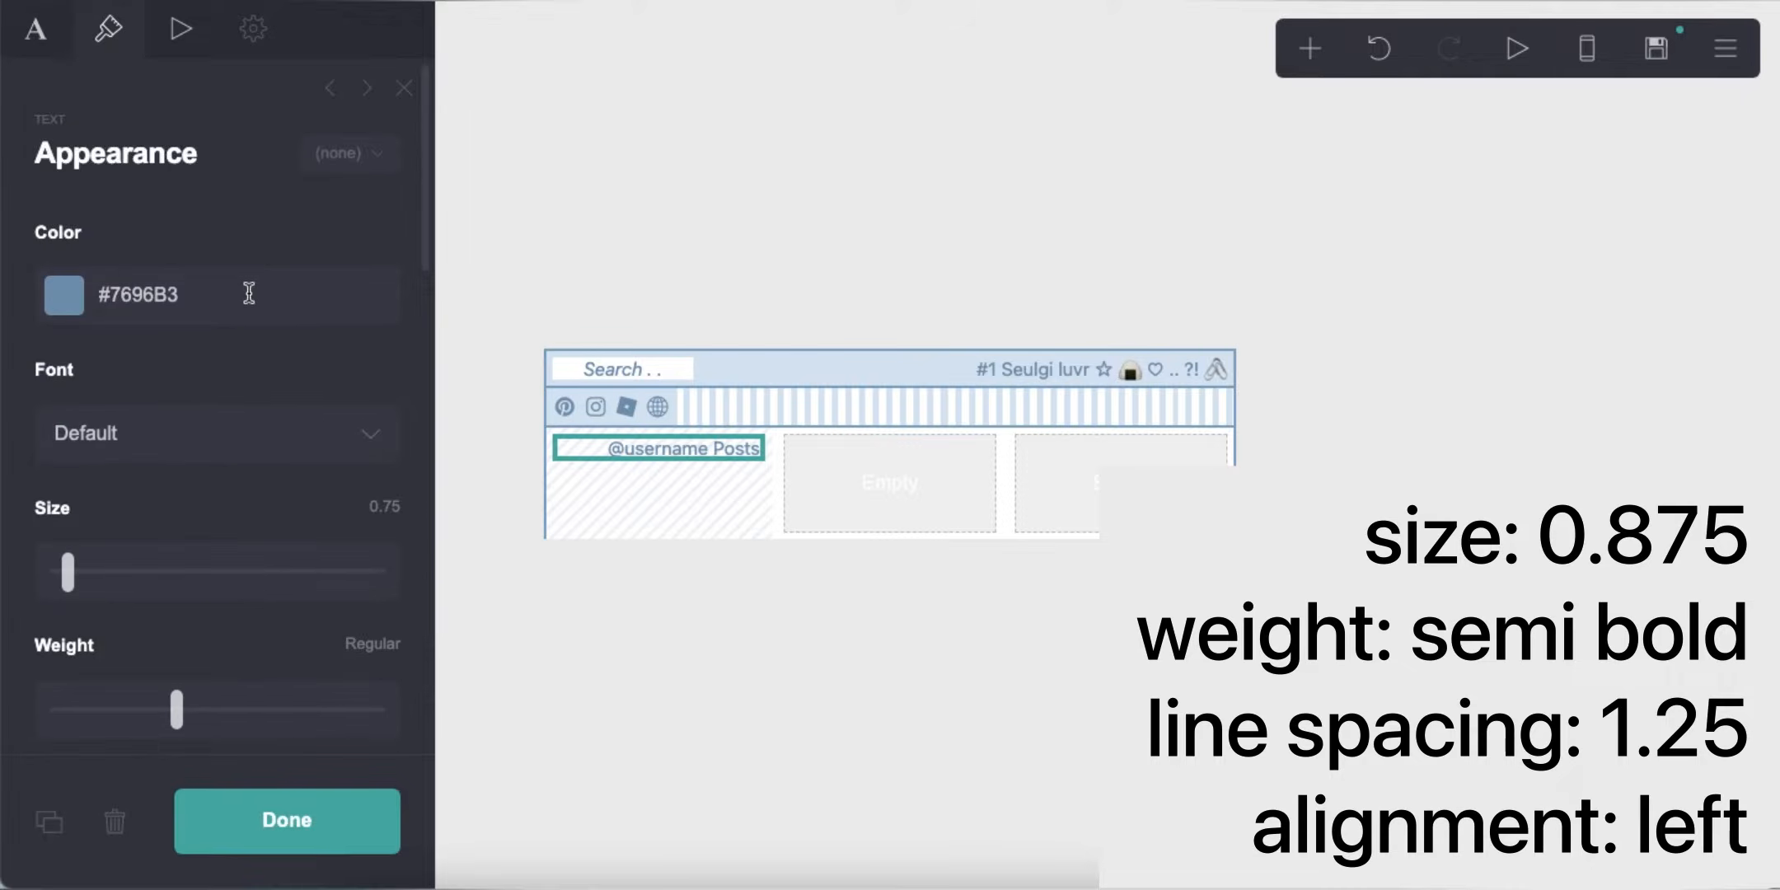
pyautogui.scroll(-2, 247, 290)
pyautogui.doubleClick(367, 329)
pyautogui.scroll(-1, 362, 587)
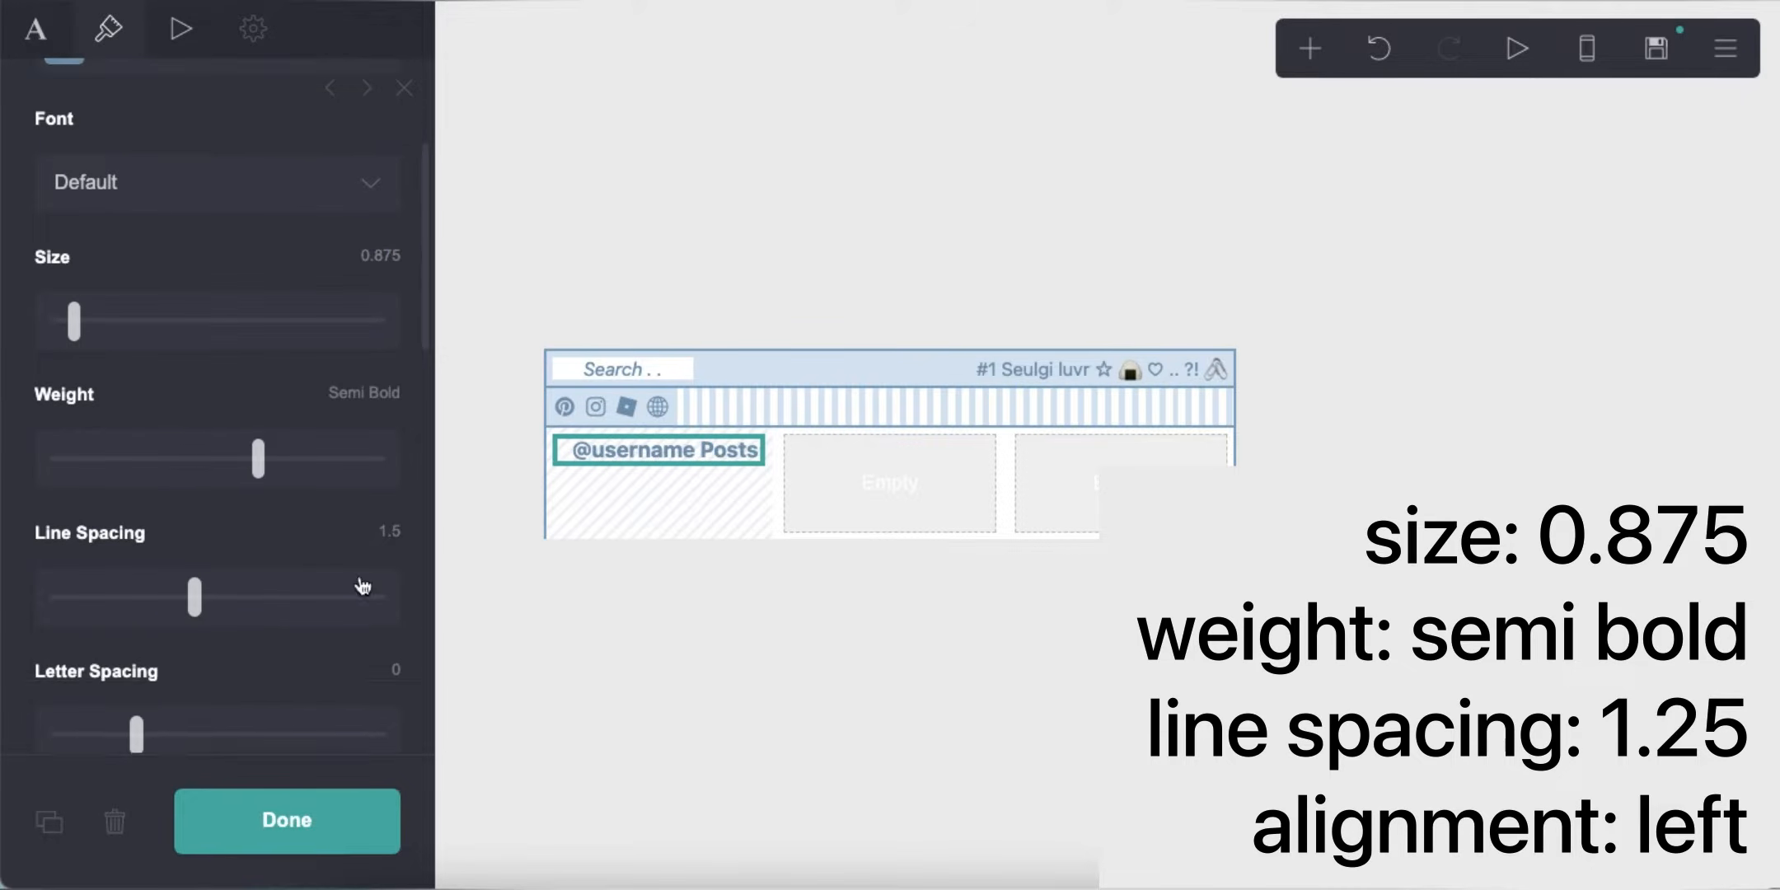
pyautogui.scroll(-5, 151, 513)
pyautogui.click(151, 513)
pyautogui.click(179, 441)
pyautogui.click(699, 624)
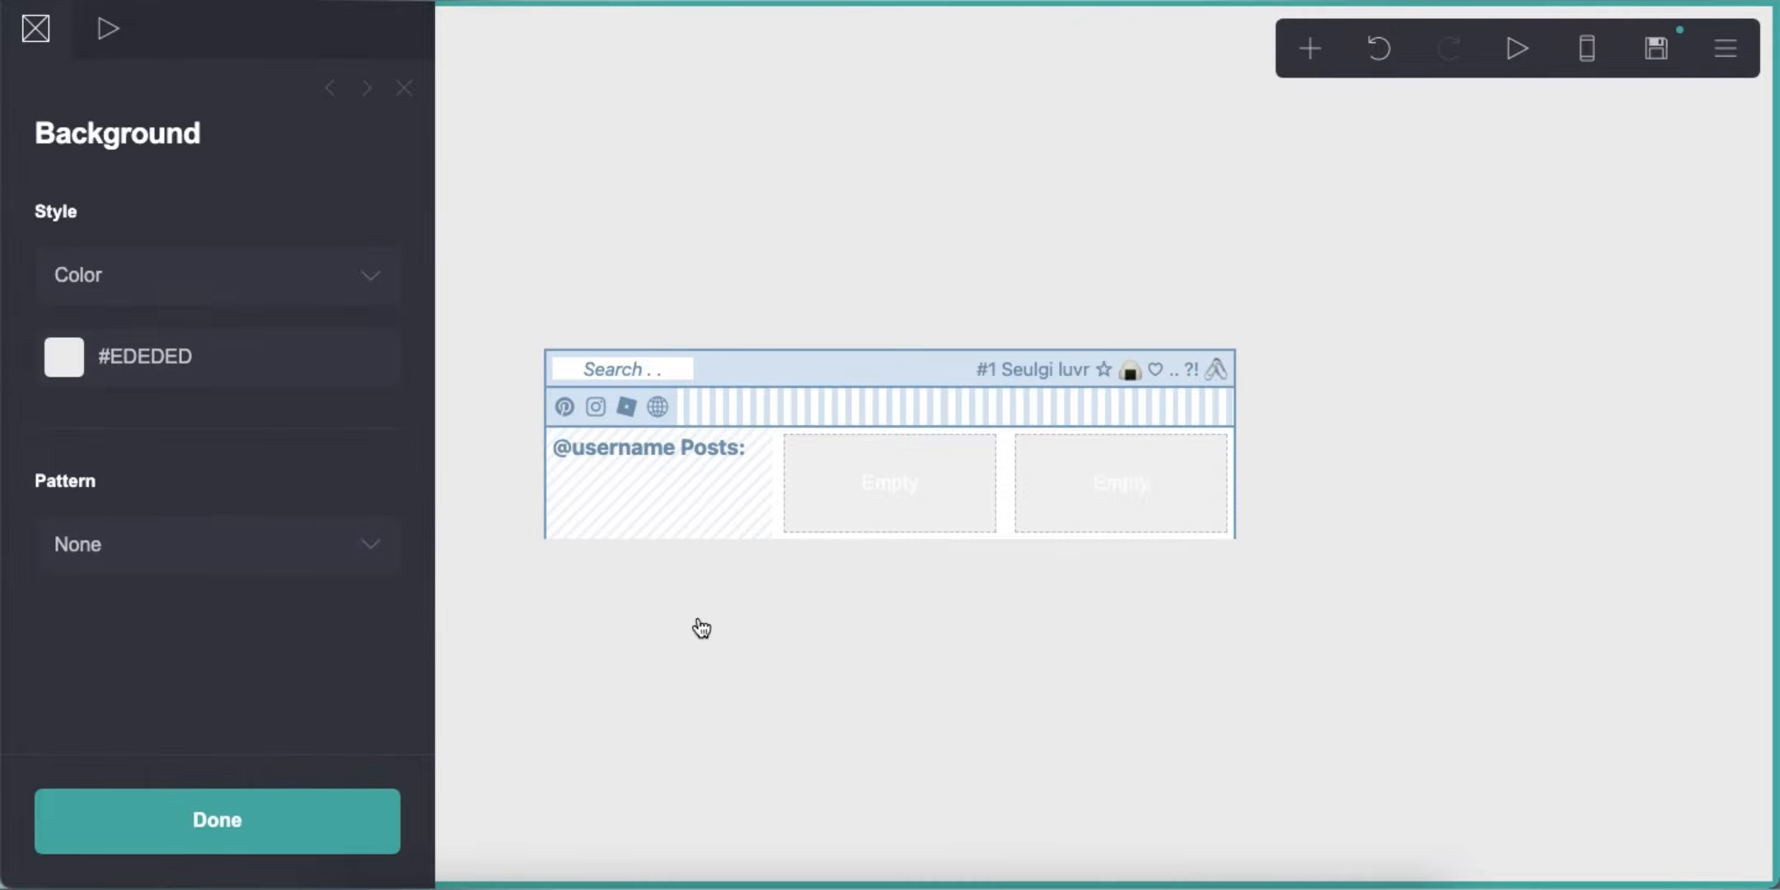
# Add an image below the text in the first column and upload the photo from the Downloads folder
pyautogui.click(1311, 48)
pyautogui.moveTo(1084, 198); pyautogui.dragTo(659, 428)
pyautogui.click(235, 313)
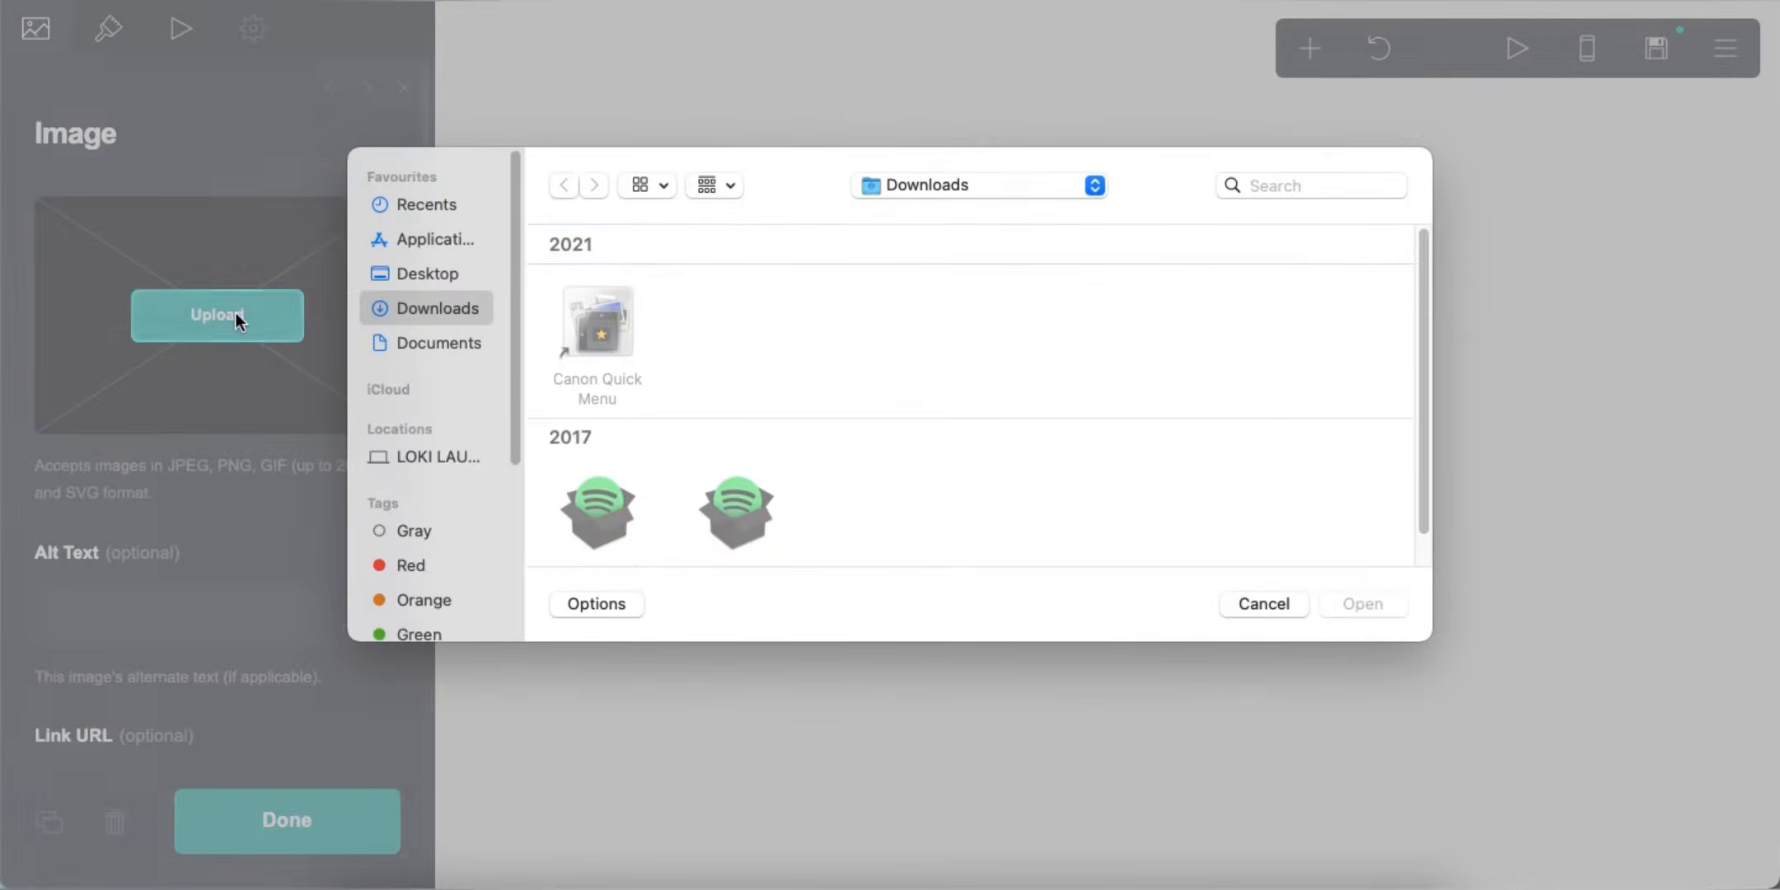
pyautogui.doubleClick(736, 512)
# Crop the uploaded photo to a full-width area around the head and upper body, and accept it
pyautogui.click(39, 34)
pyautogui.moveTo(846, 328); pyautogui.dragTo(747, 183)
pyautogui.moveTo(937, 338); pyautogui.dragTo(1244, 404)
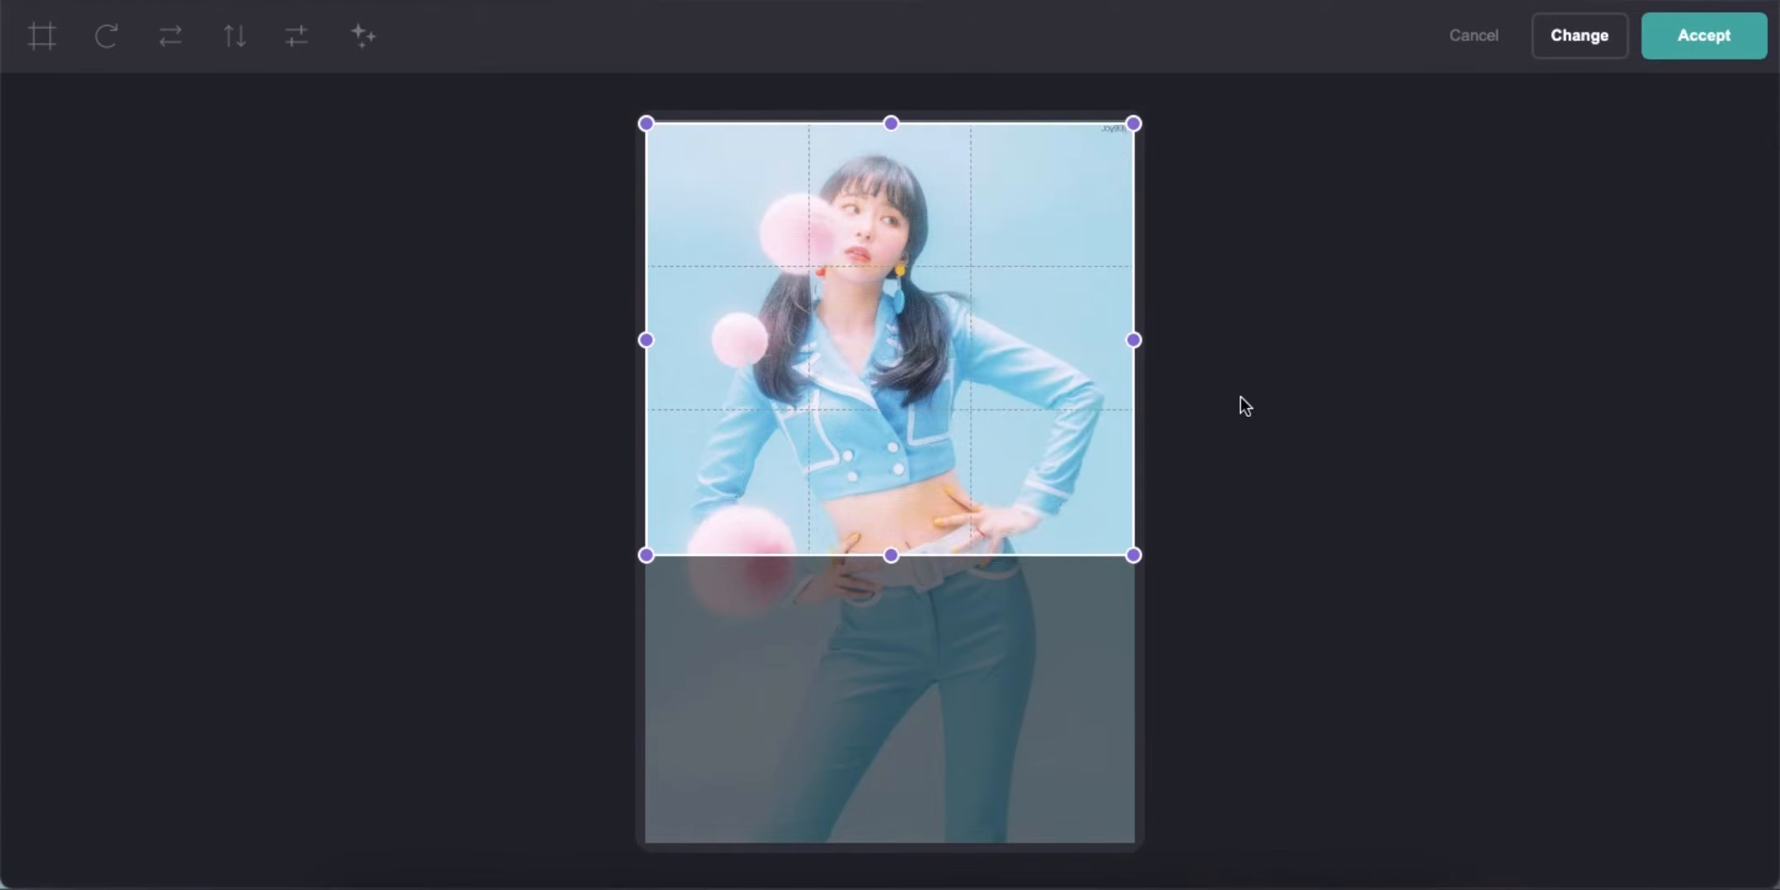
pyautogui.moveTo(890, 555); pyautogui.dragTo(890, 470)
pyautogui.click(1710, 35)
# Set the image's height to 5.5 and its corner rounding to 0.375
pyautogui.click(108, 29)
pyautogui.click(366, 368)
pyautogui.write('5.5')
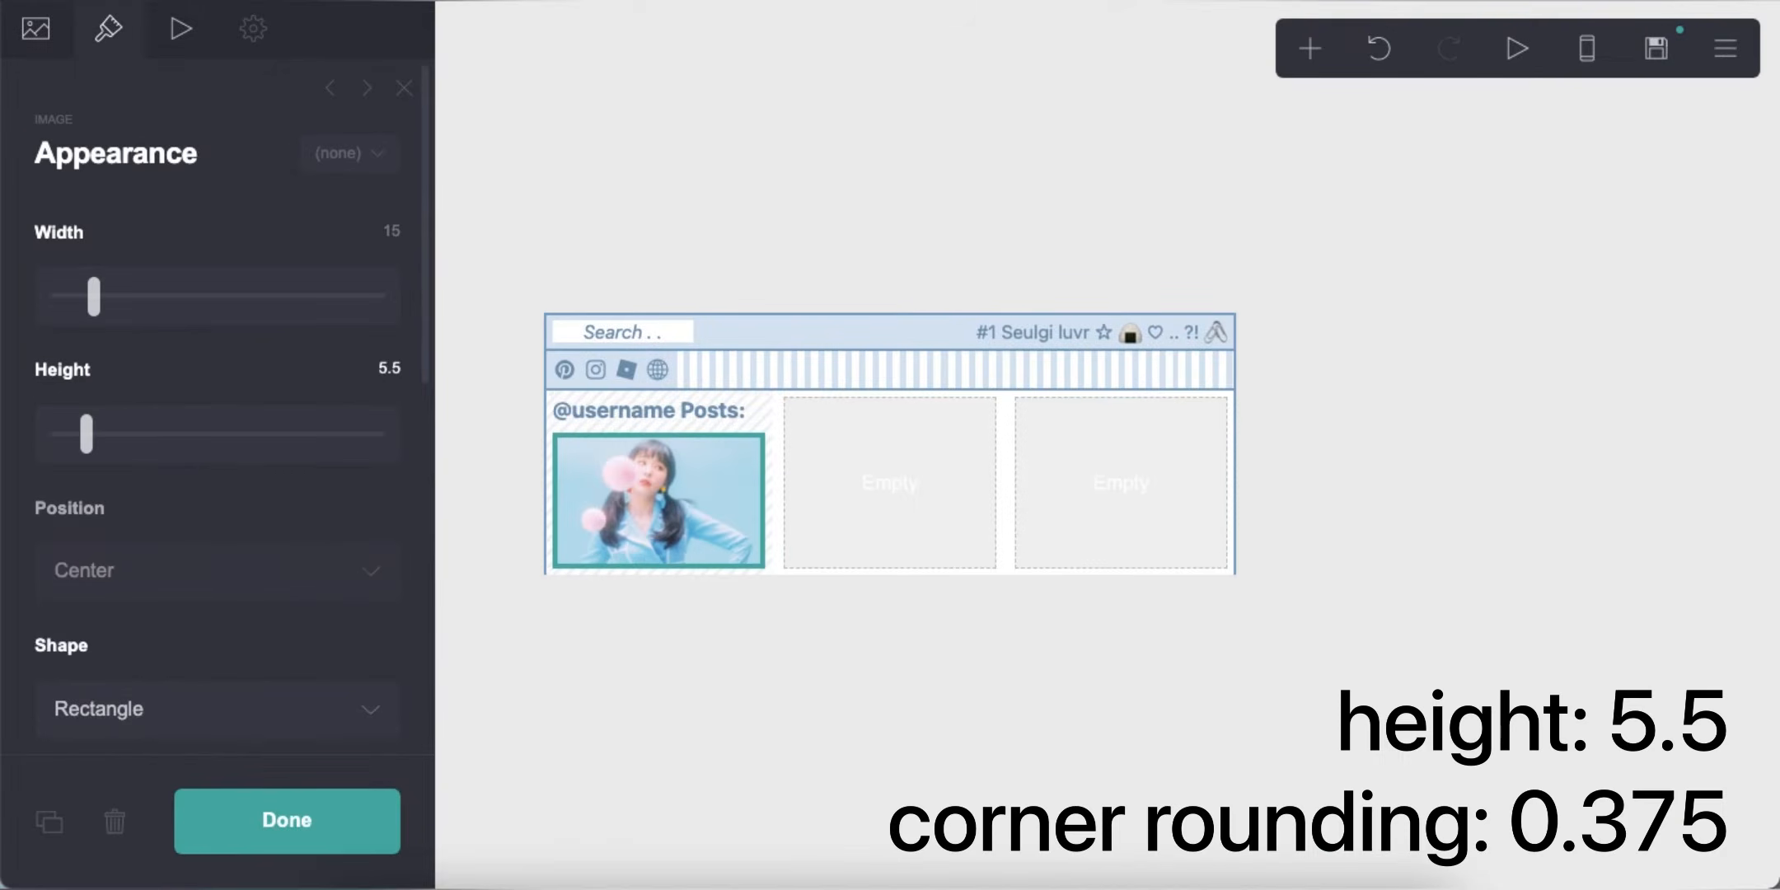
pyautogui.scroll(-3, 218, 494)
pyautogui.click(358, 468)
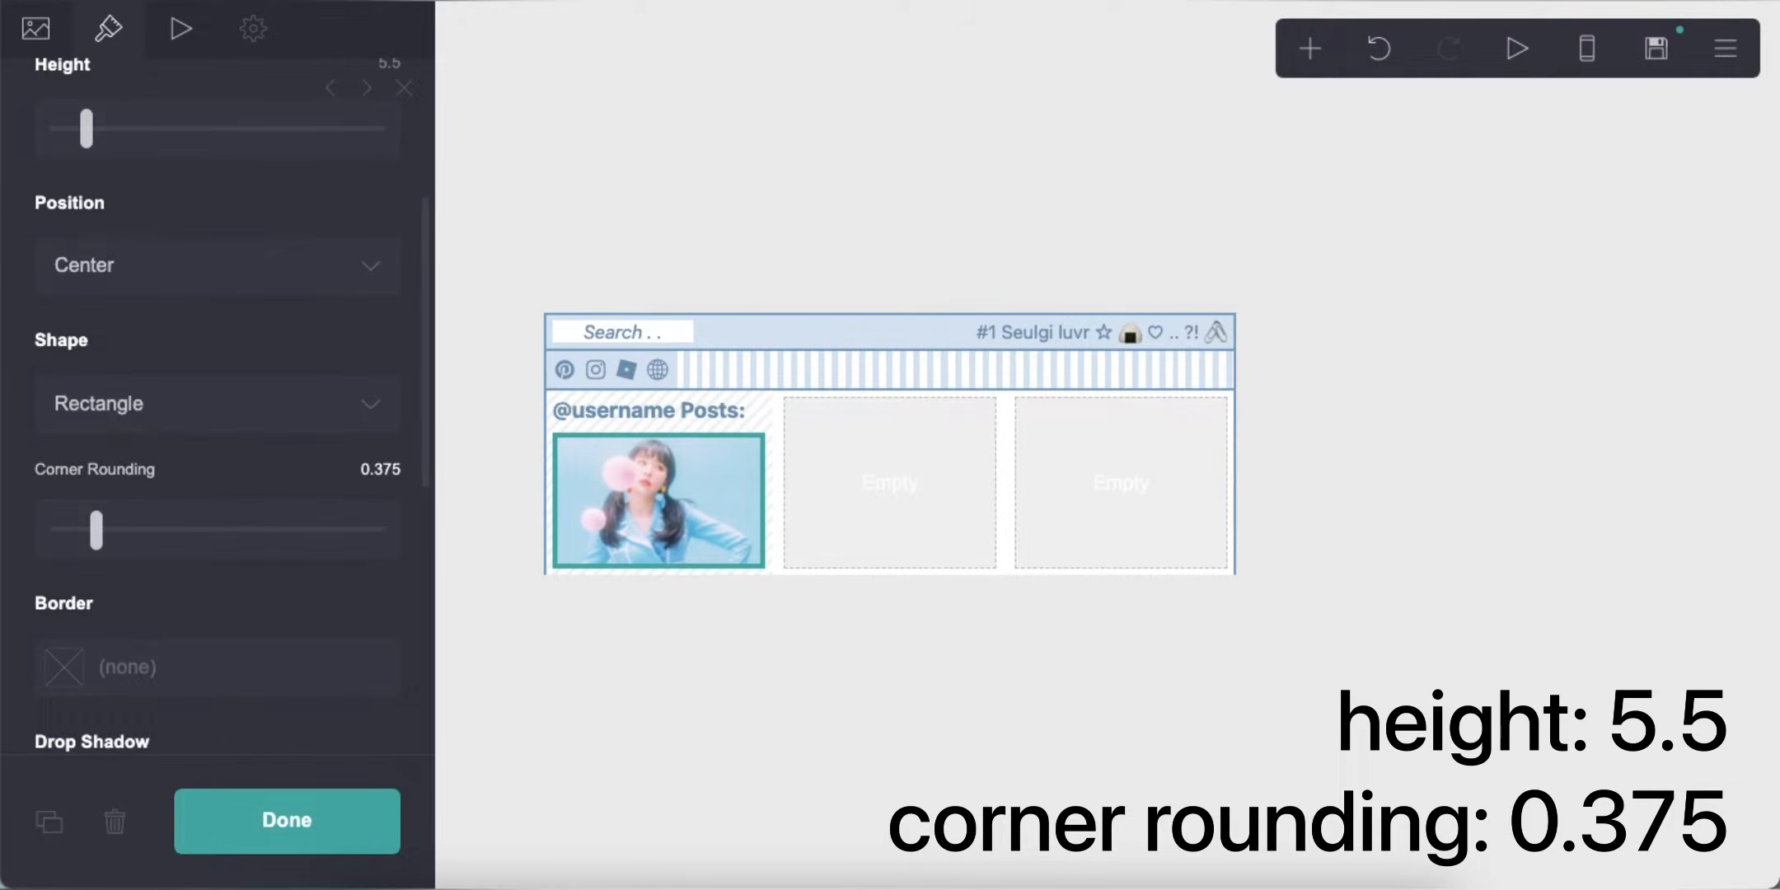
pyautogui.click(818, 675)
pyautogui.click(1310, 48)
pyautogui.moveTo(973, 139); pyautogui.dragTo(587, 581)
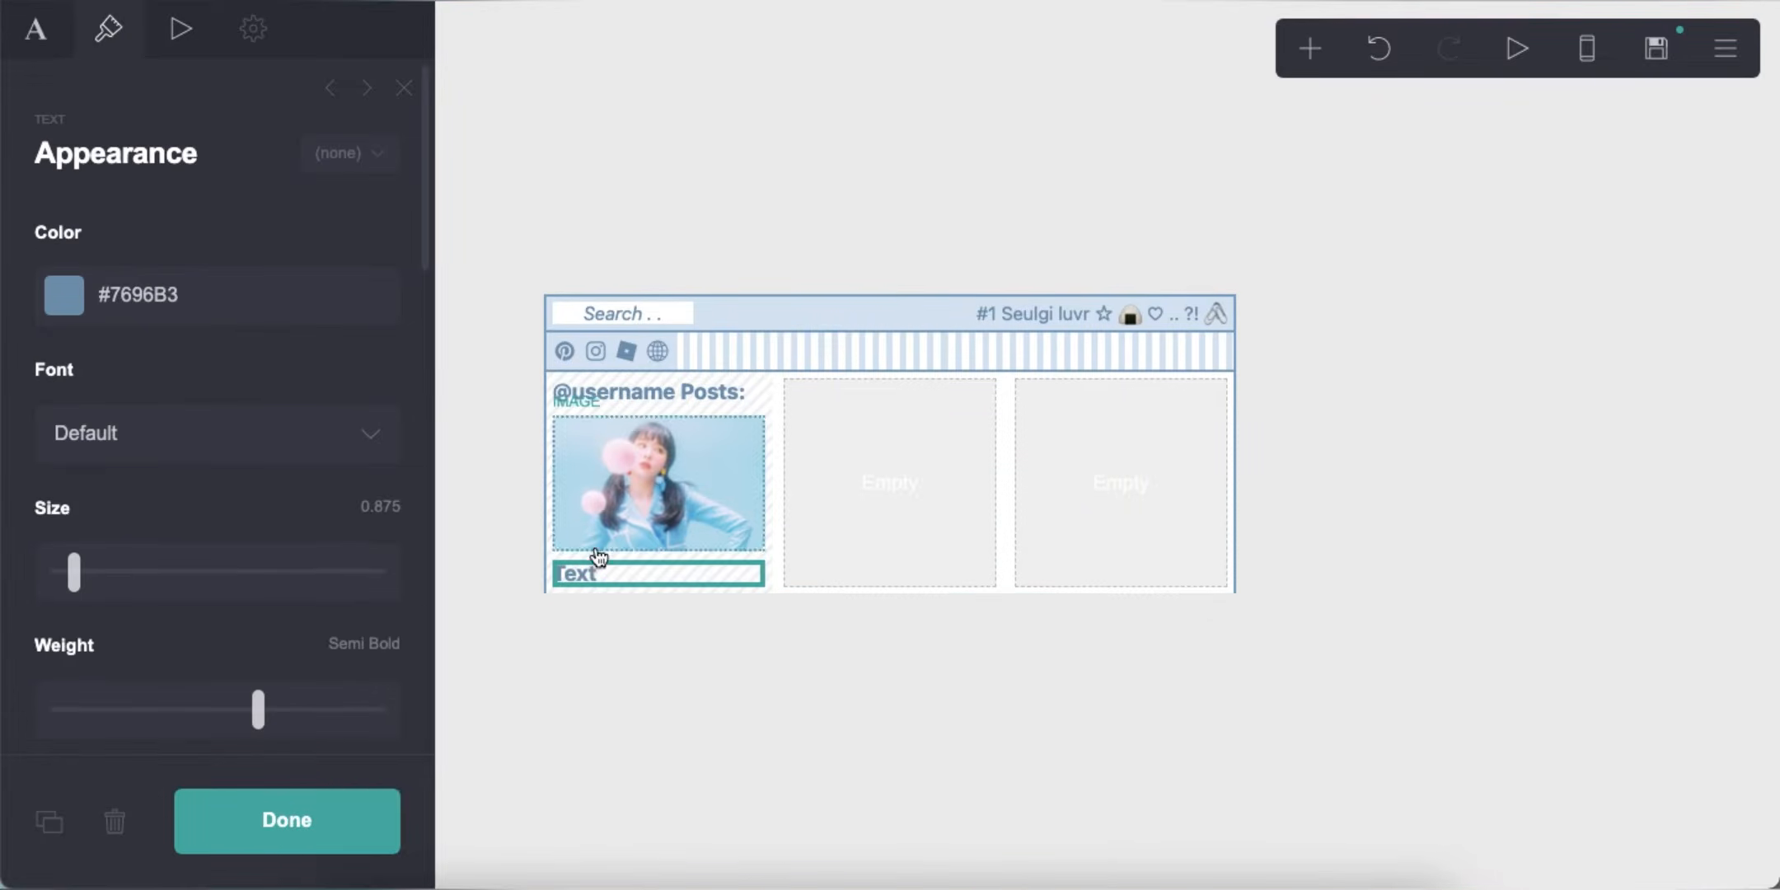
pyautogui.click(36, 28)
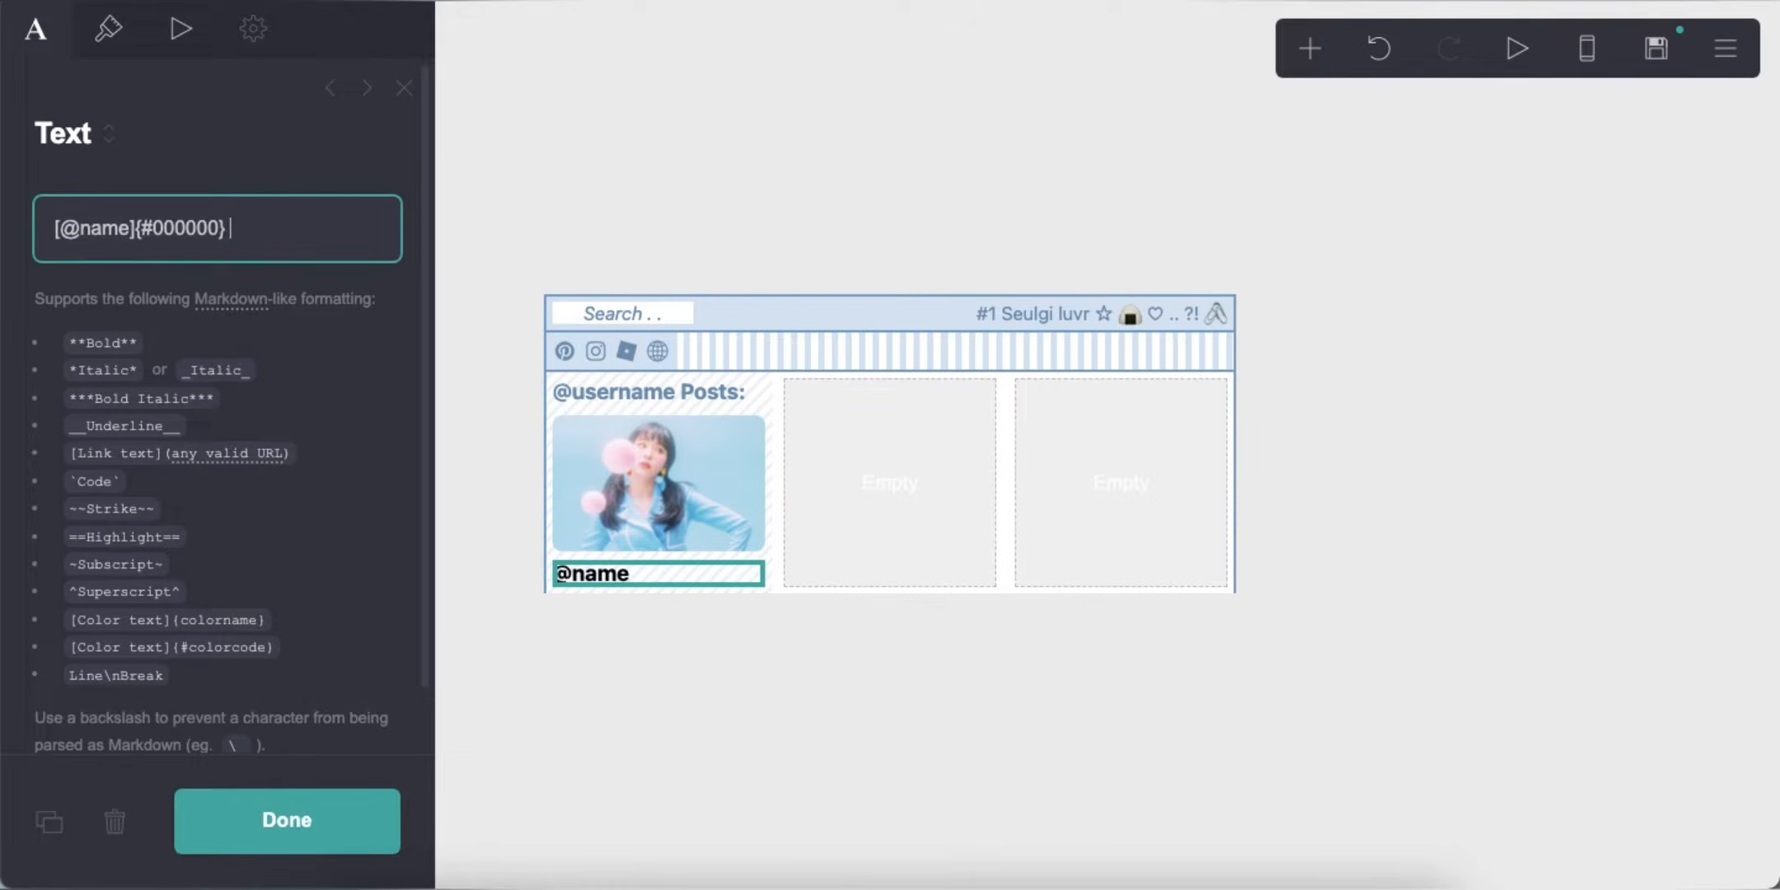
pyautogui.write('☆')
pyautogui.press('Return')
pyautogui.write('50 mi')
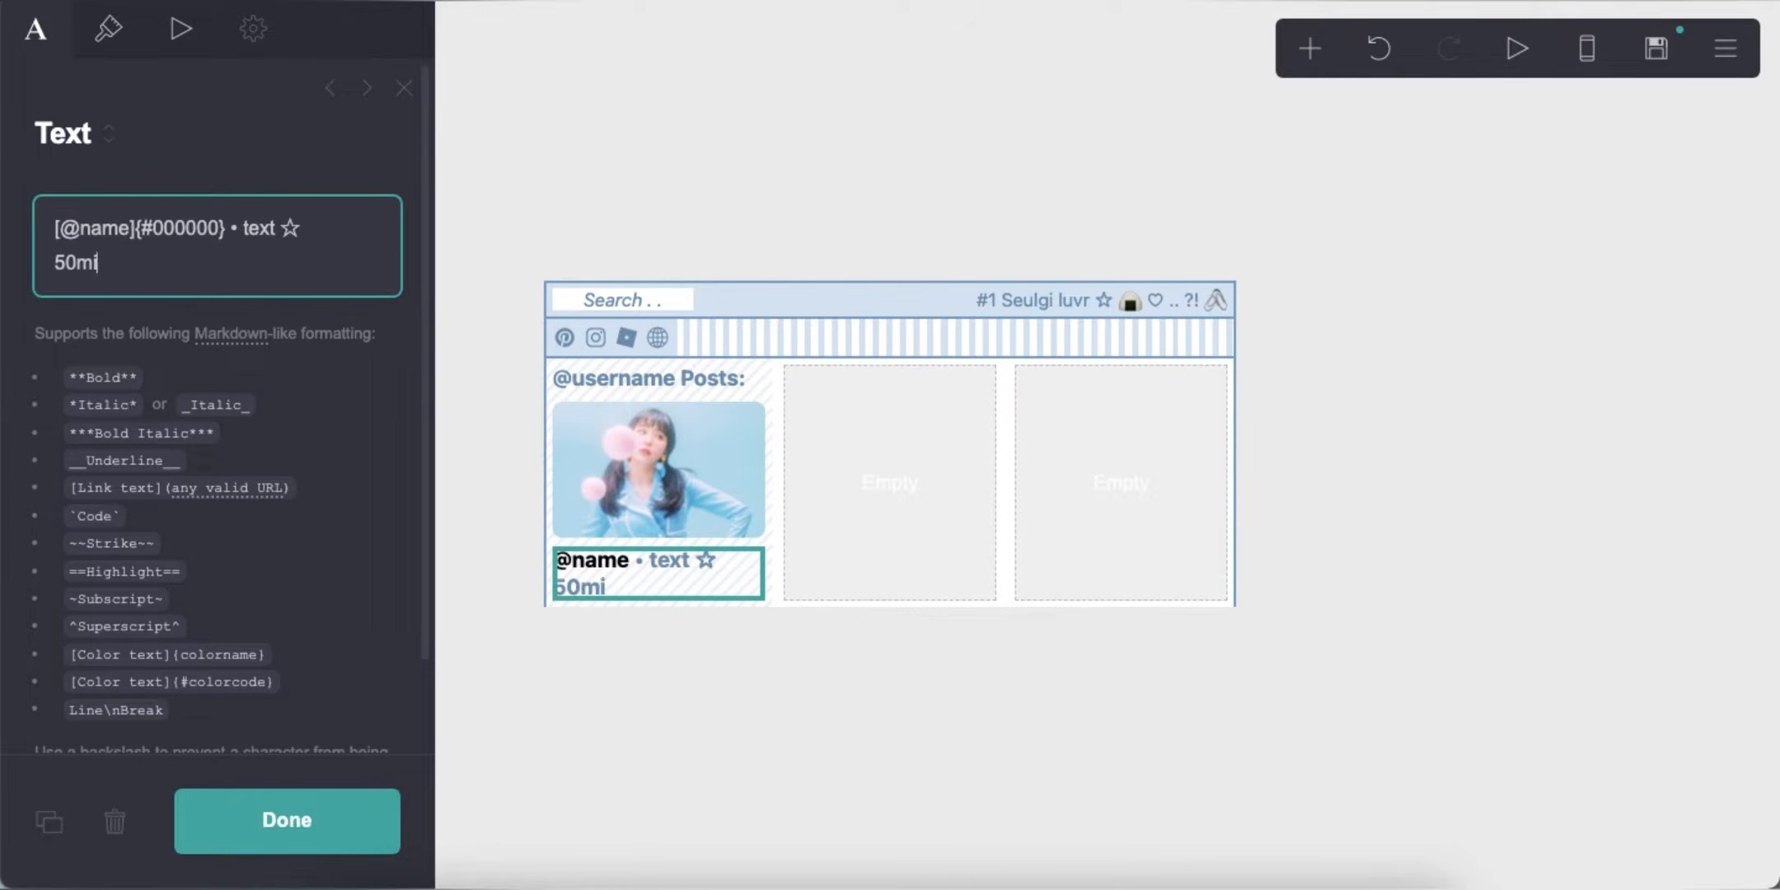
pyautogui.write('nutes ago • 100 likes')
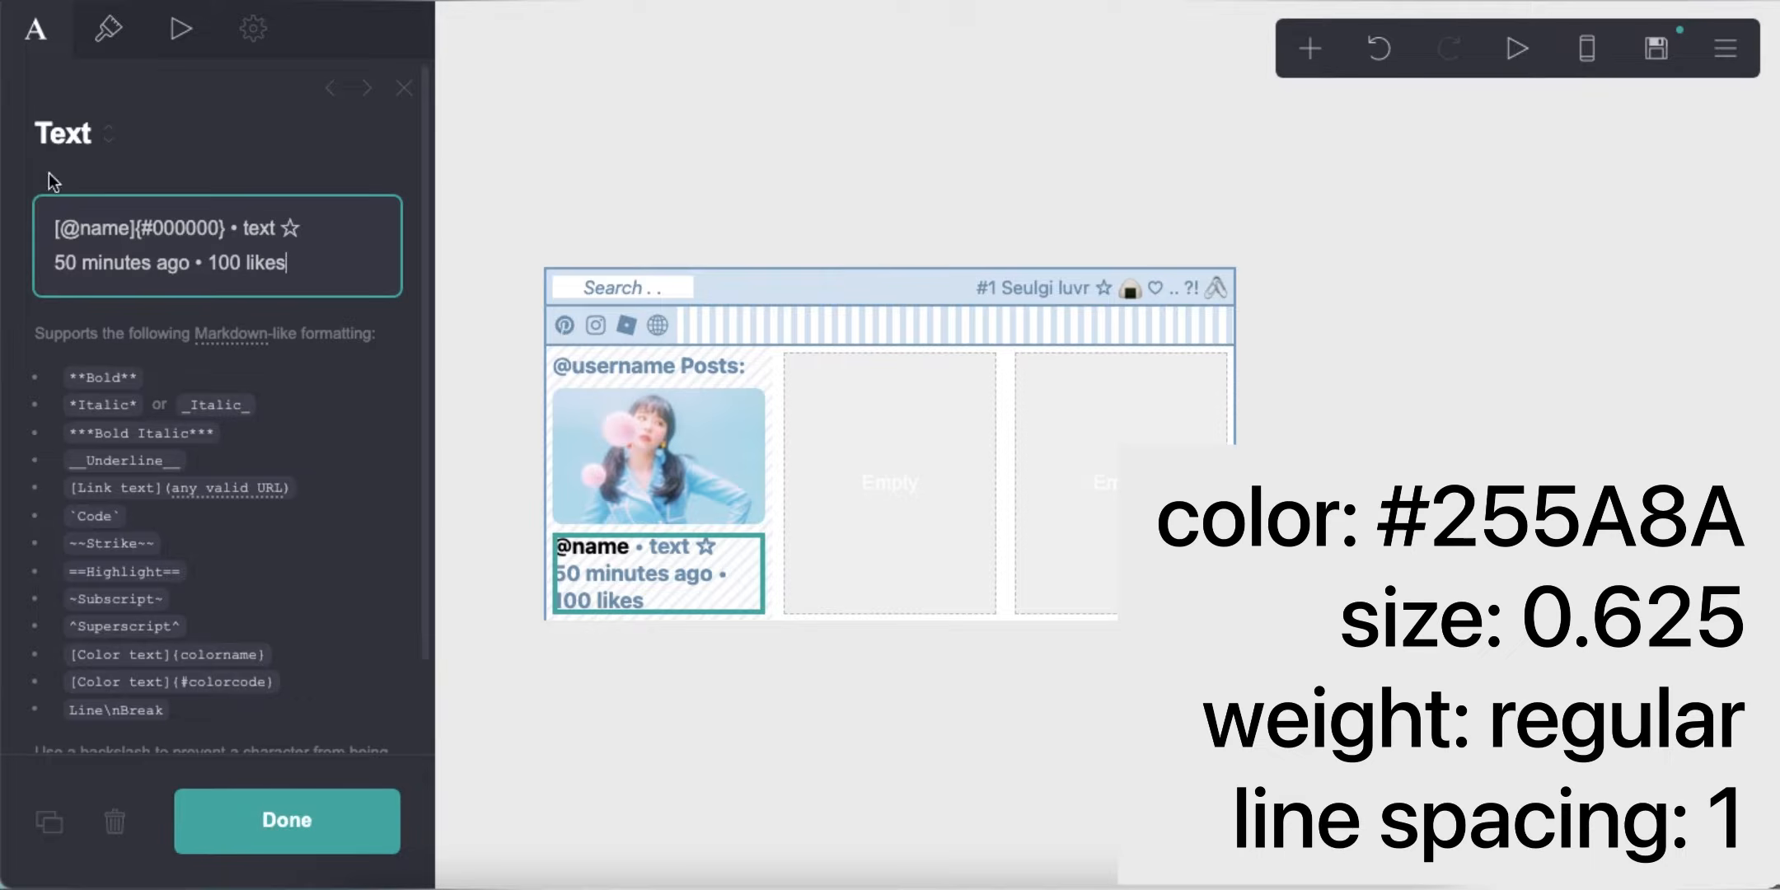
# Set the caption text's color to #255A8A and its size to 0.625
pyautogui.click(108, 29)
pyautogui.doubleClick(202, 290)
pyautogui.write('255A8A')
pyautogui.press('Return')
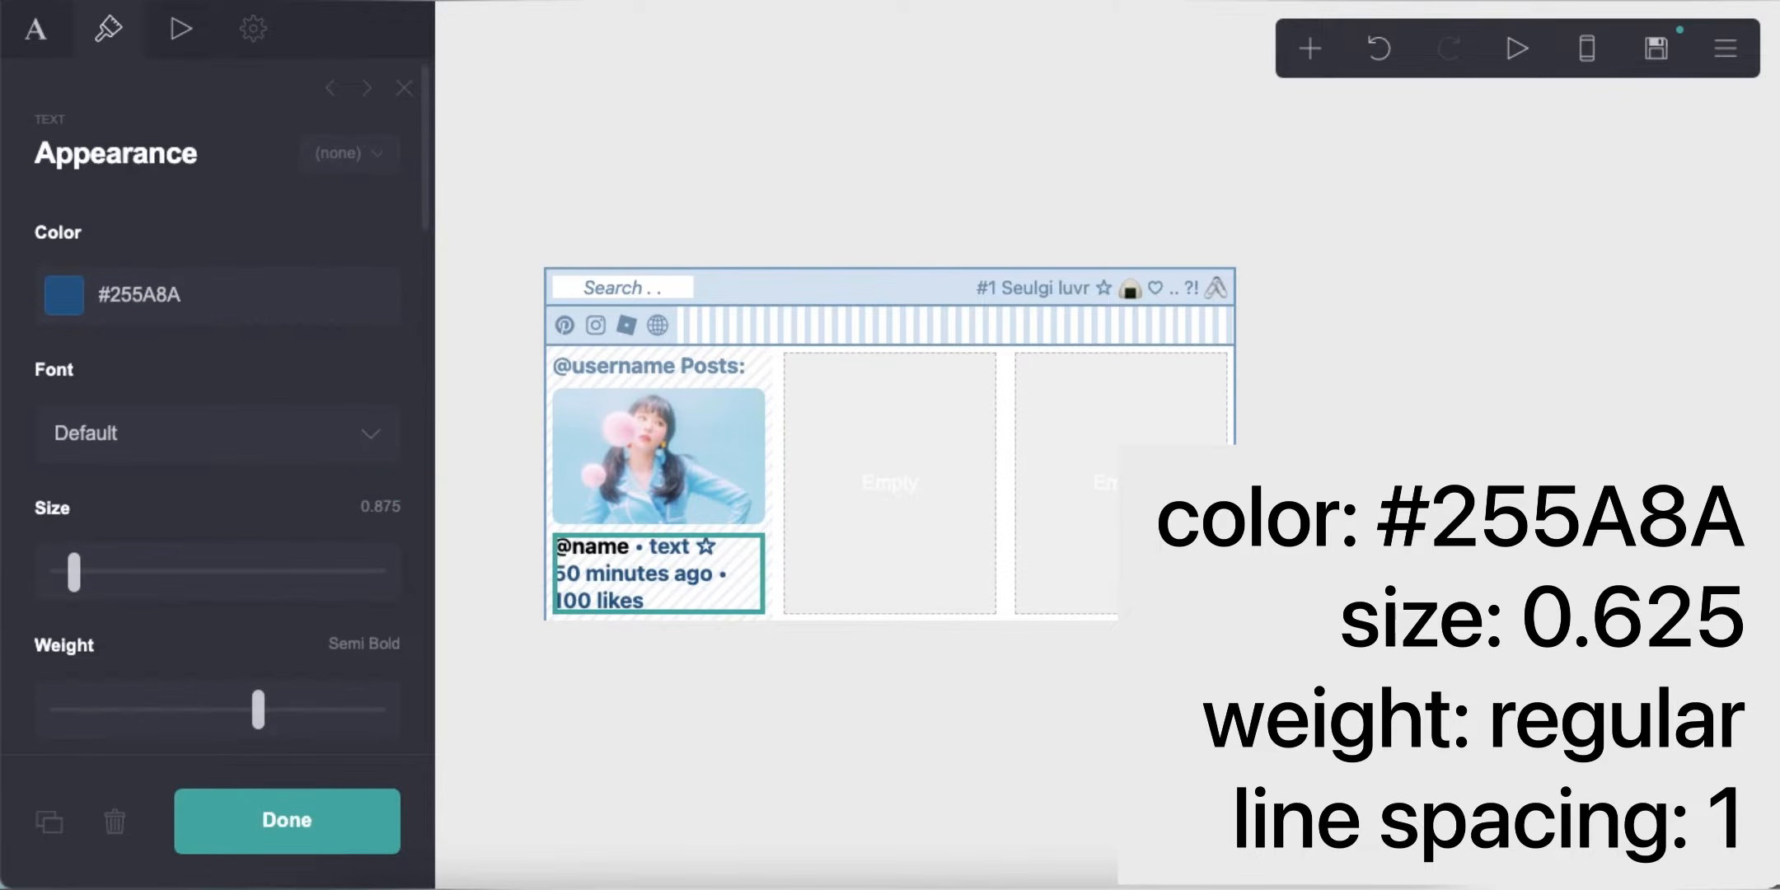
pyautogui.scroll(-1, 189, 425)
pyautogui.click(349, 472)
pyautogui.write('0.625')
pyautogui.press('Return')
# Set the caption text's weight to Regular and its line spacing to 1
pyautogui.scroll(-3, 165, 455)
pyautogui.click(168, 454)
pyautogui.scroll(-1, 202, 498)
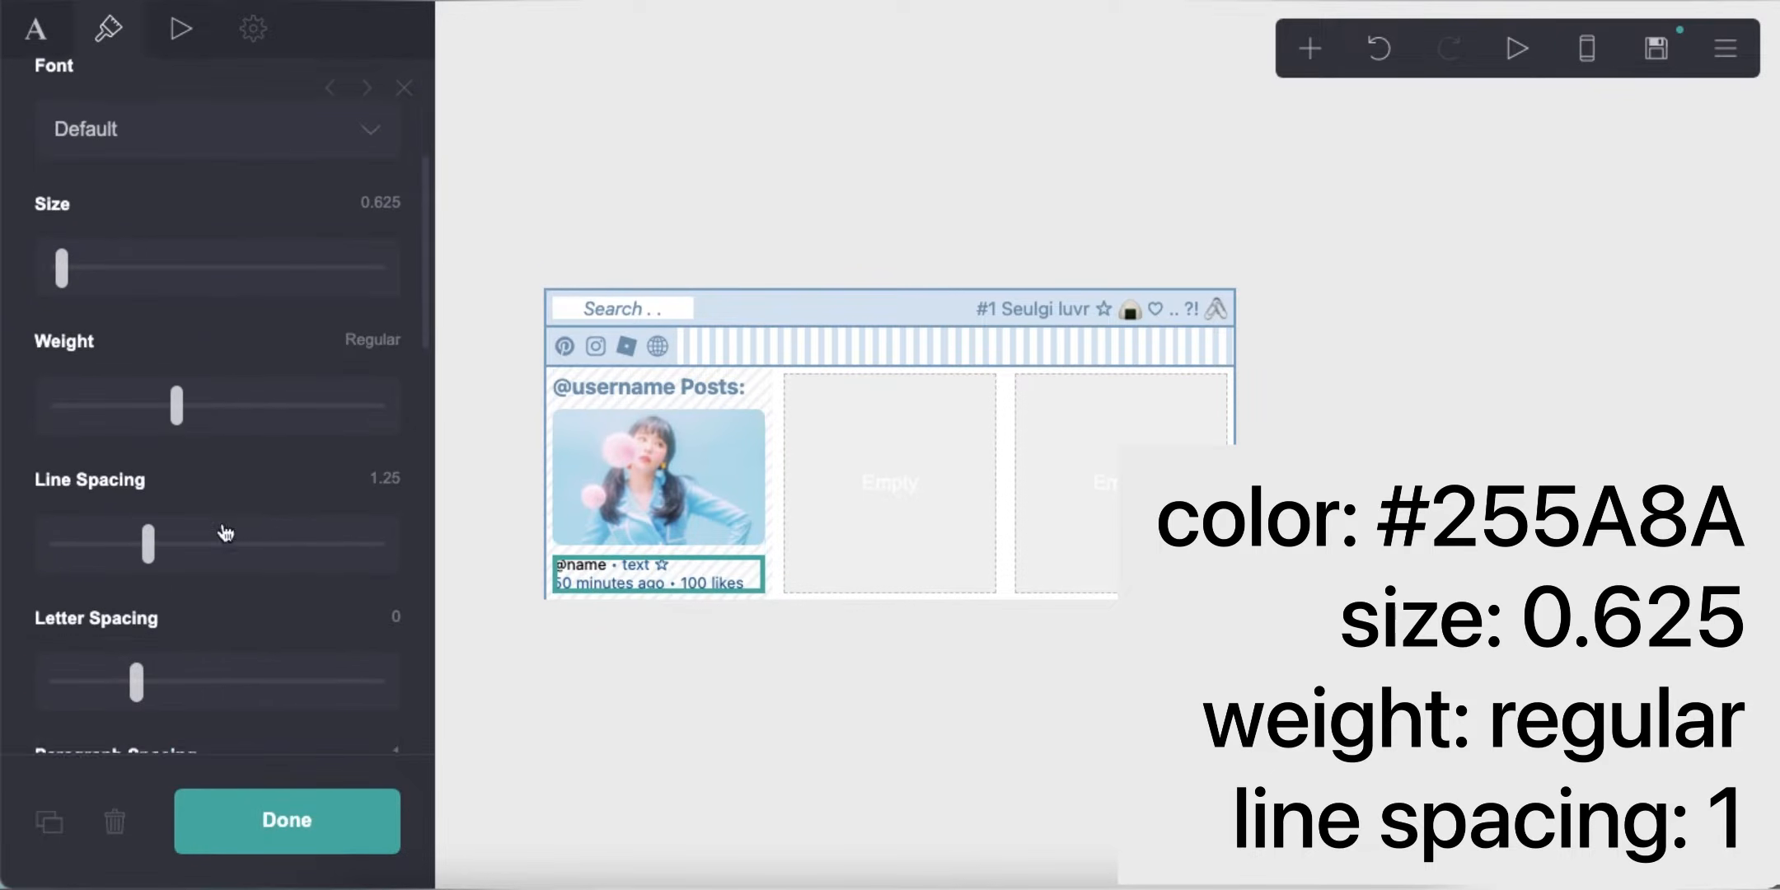
pyautogui.click(385, 479)
pyautogui.write('1')
pyautogui.press('Return')
pyautogui.scroll(-3, 362, 511)
pyautogui.click(957, 703)
# Add a text element in the second column reading "name" followed by an italic "!" in its own color
pyautogui.click(1311, 51)
pyautogui.click(981, 145)
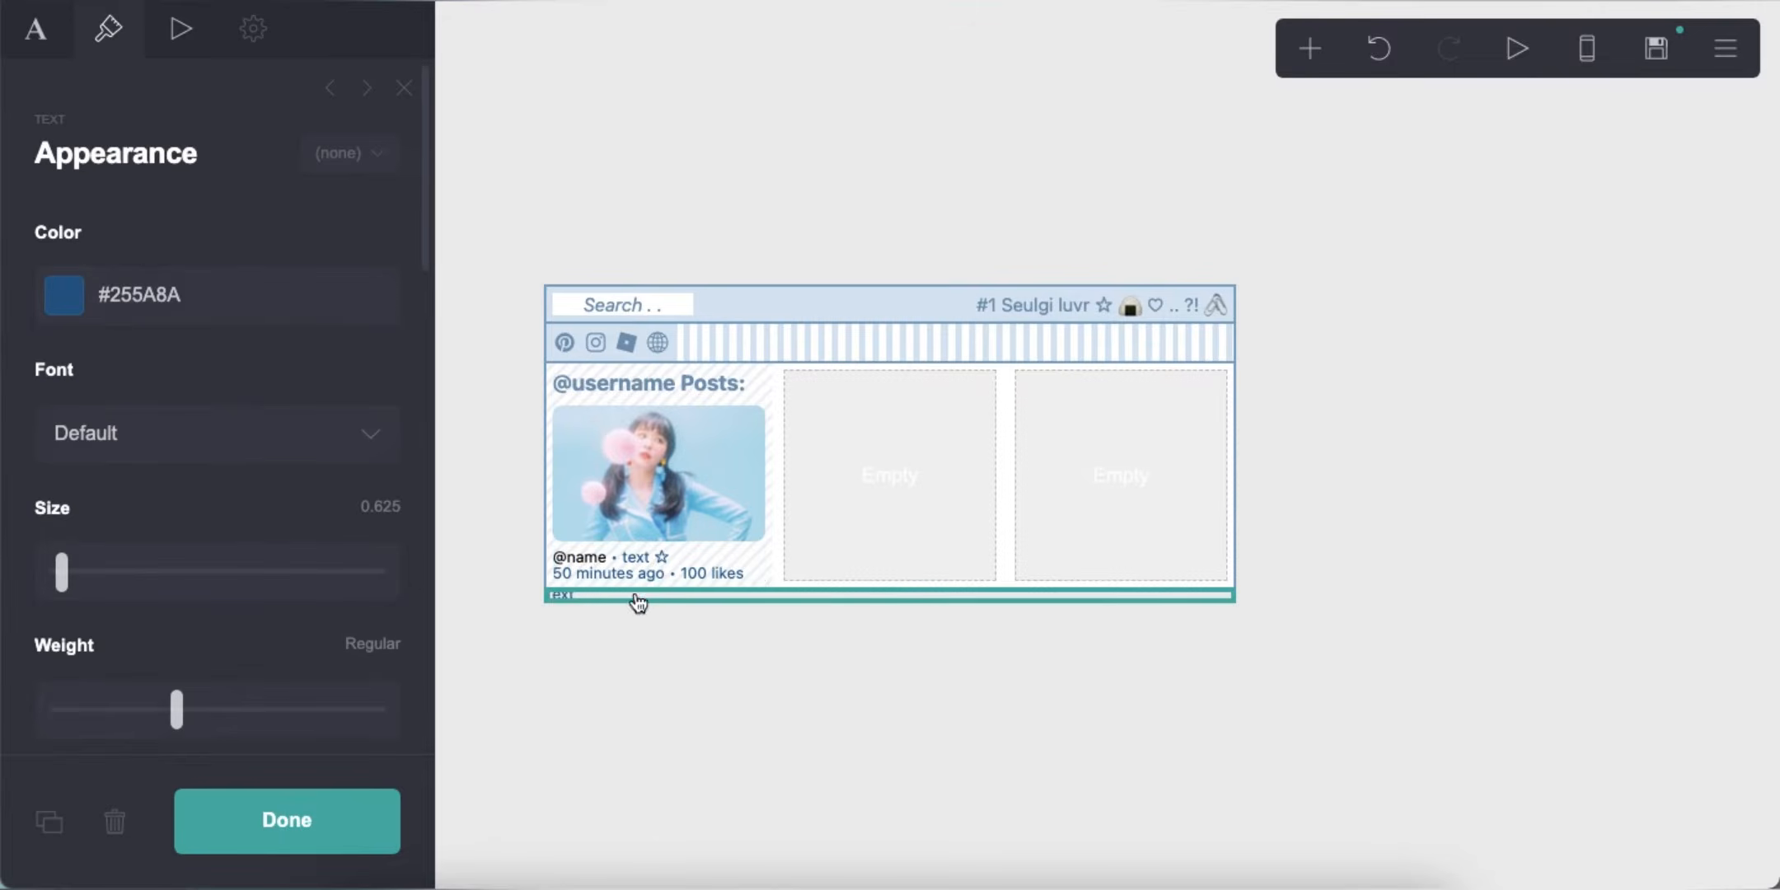
pyautogui.click(35, 29)
pyautogui.click(109, 222)
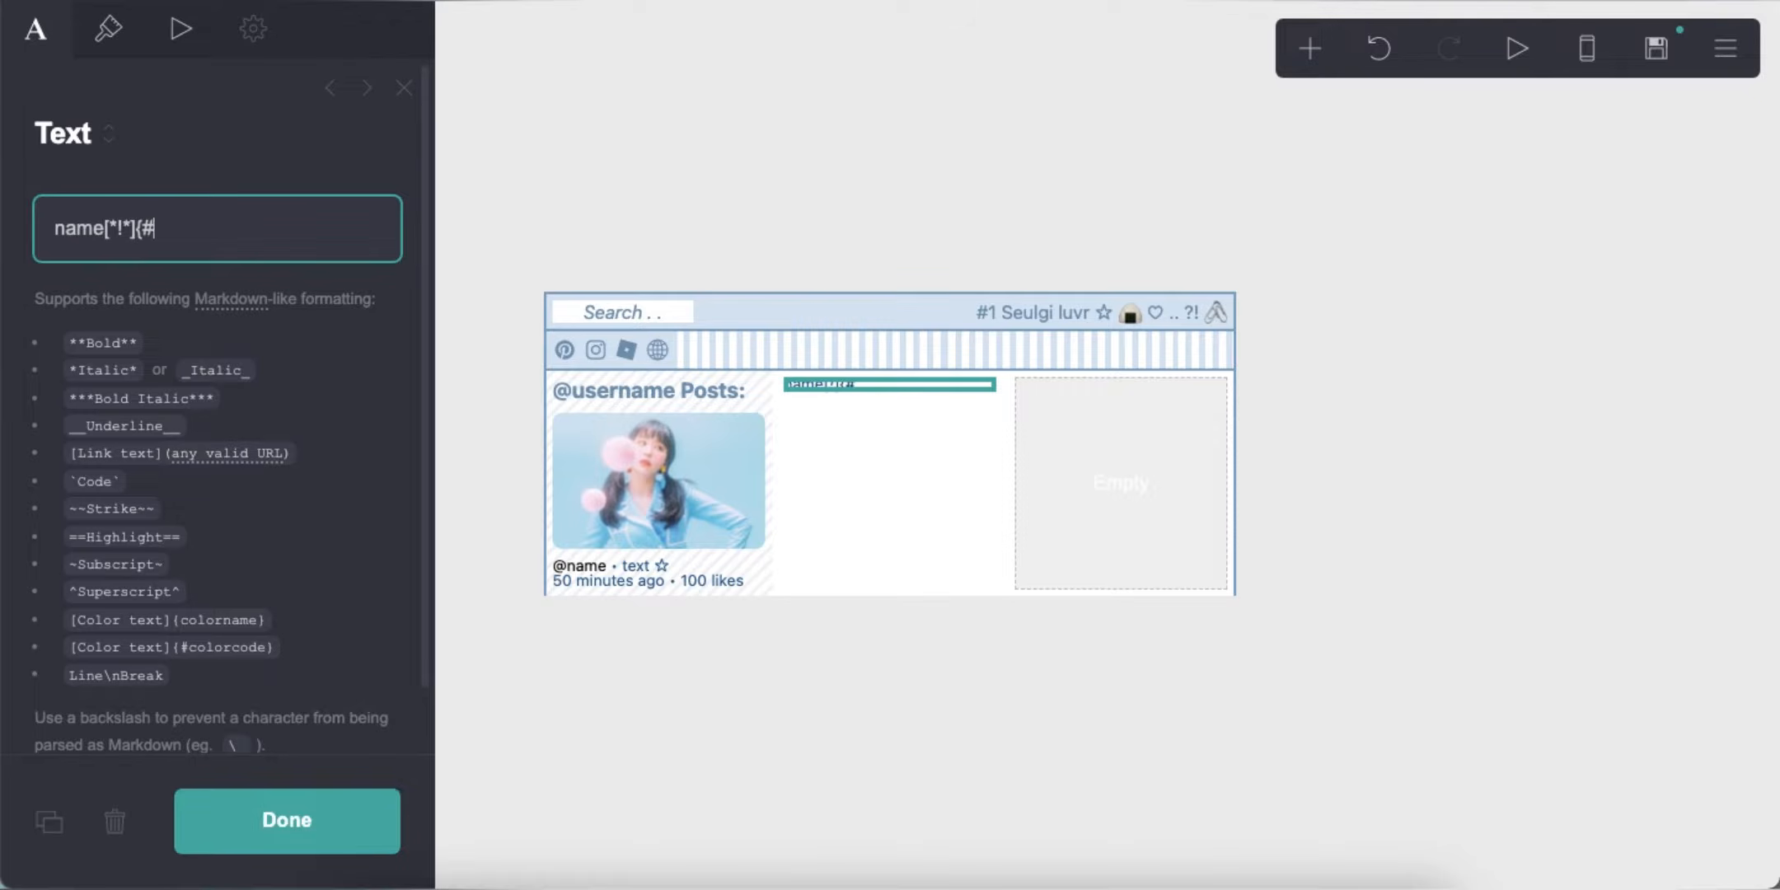
# Set the "name!" text's color to #7696B3 and its font to Poppins
pyautogui.click(108, 29)
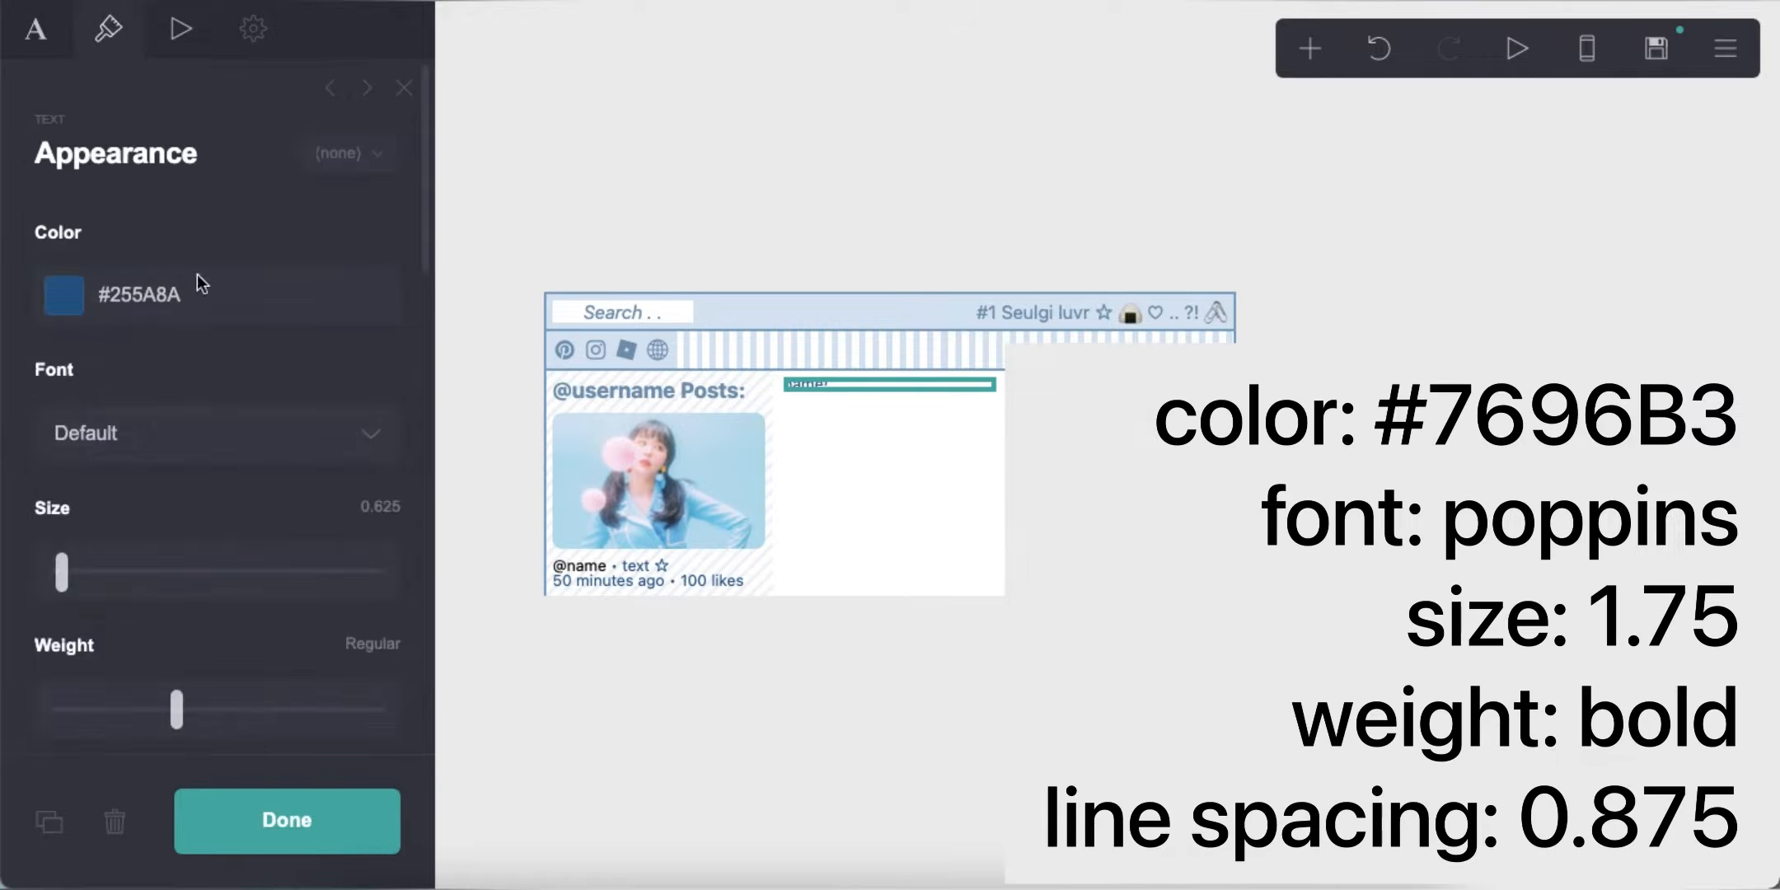
pyautogui.click(199, 294)
pyautogui.write('7696B3')
pyautogui.press('Return')
pyautogui.click(181, 432)
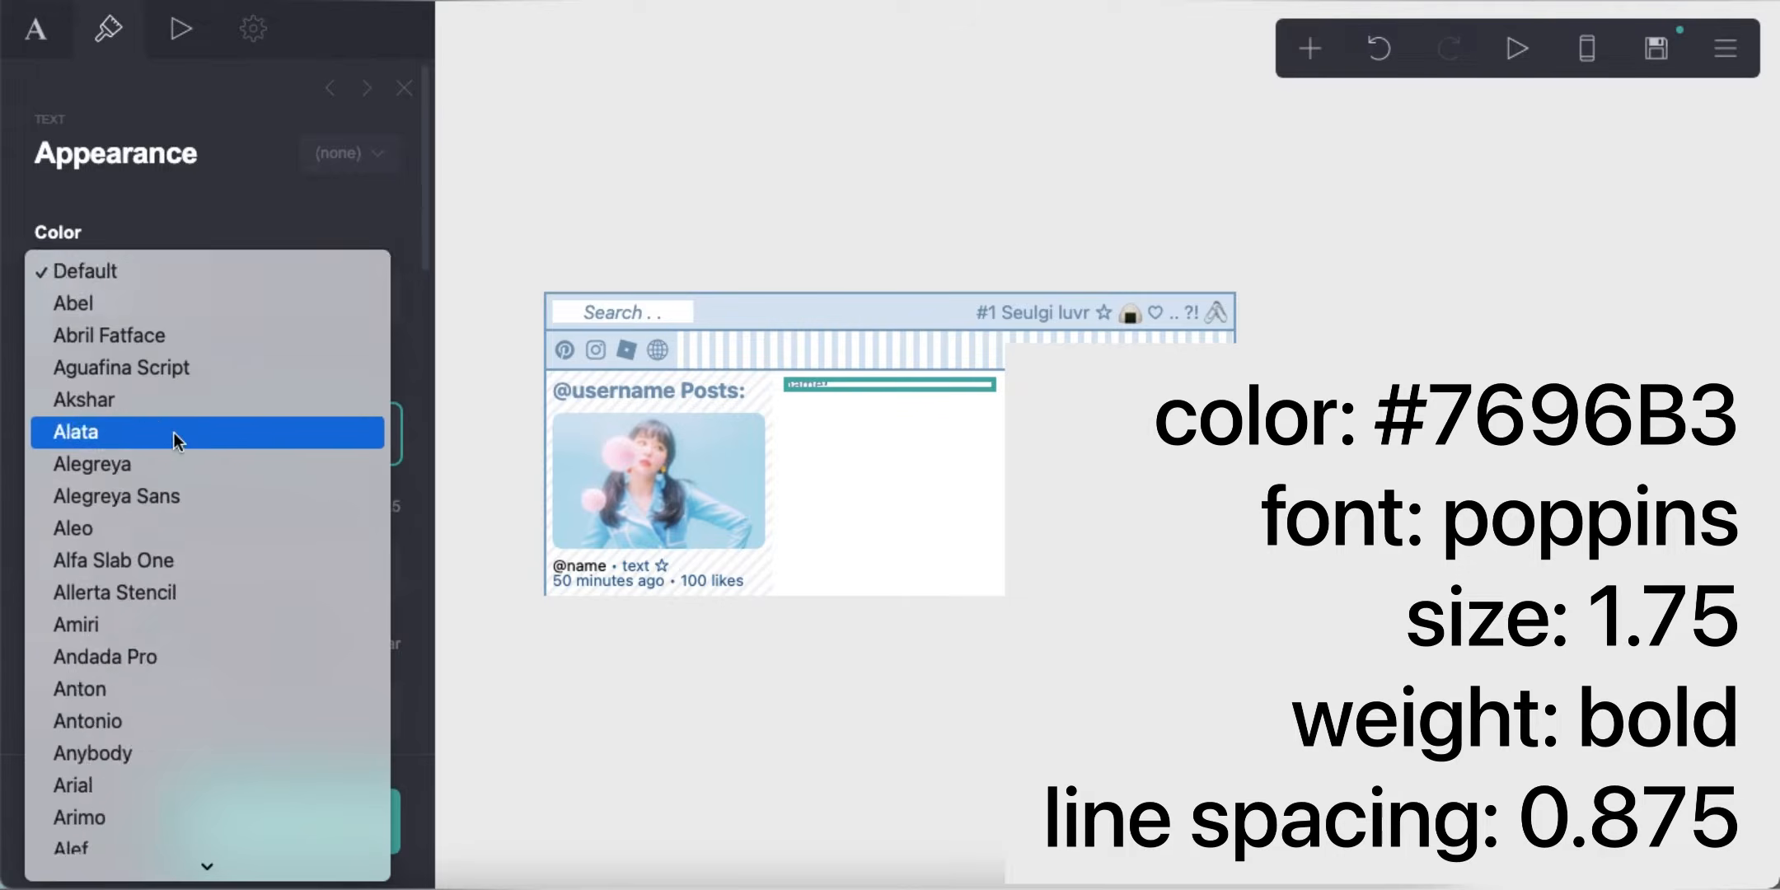
pyautogui.scroll(-20, 247, 437)
pyautogui.scroll(-5, 175, 442)
pyautogui.click(173, 515)
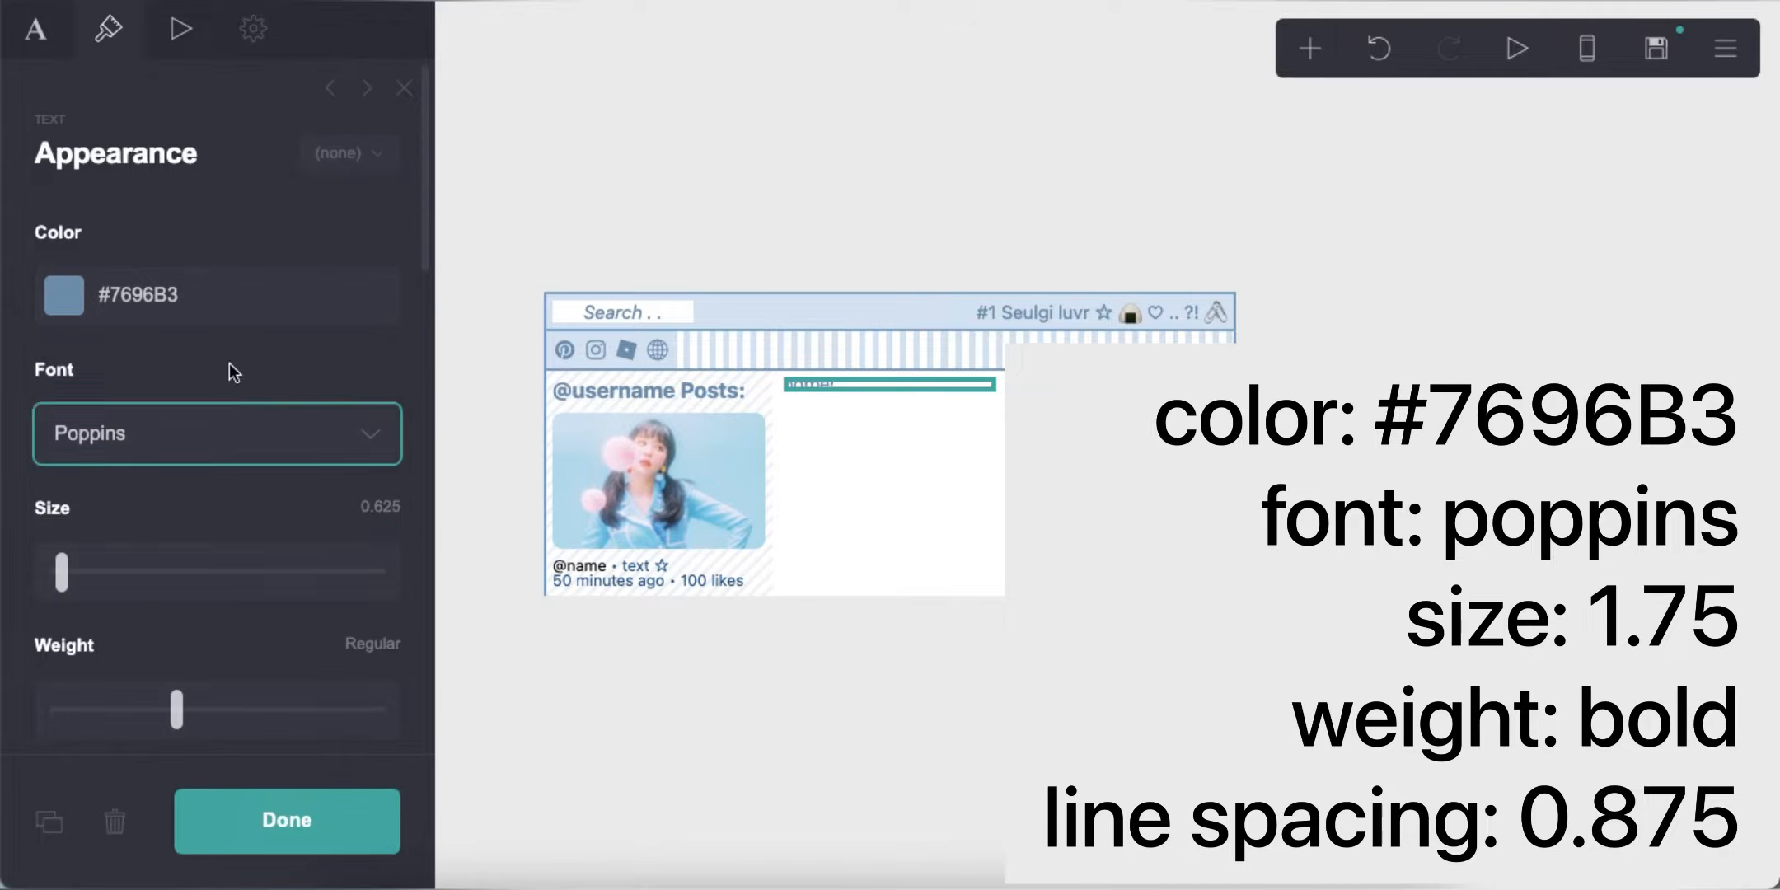
# Set the "name!" text's size to 1.75, weight to Bold and line spacing to 0.875
pyautogui.write('1.75')
pyautogui.press('Return')
pyautogui.scroll(-2, 243, 536)
pyautogui.click(296, 524)
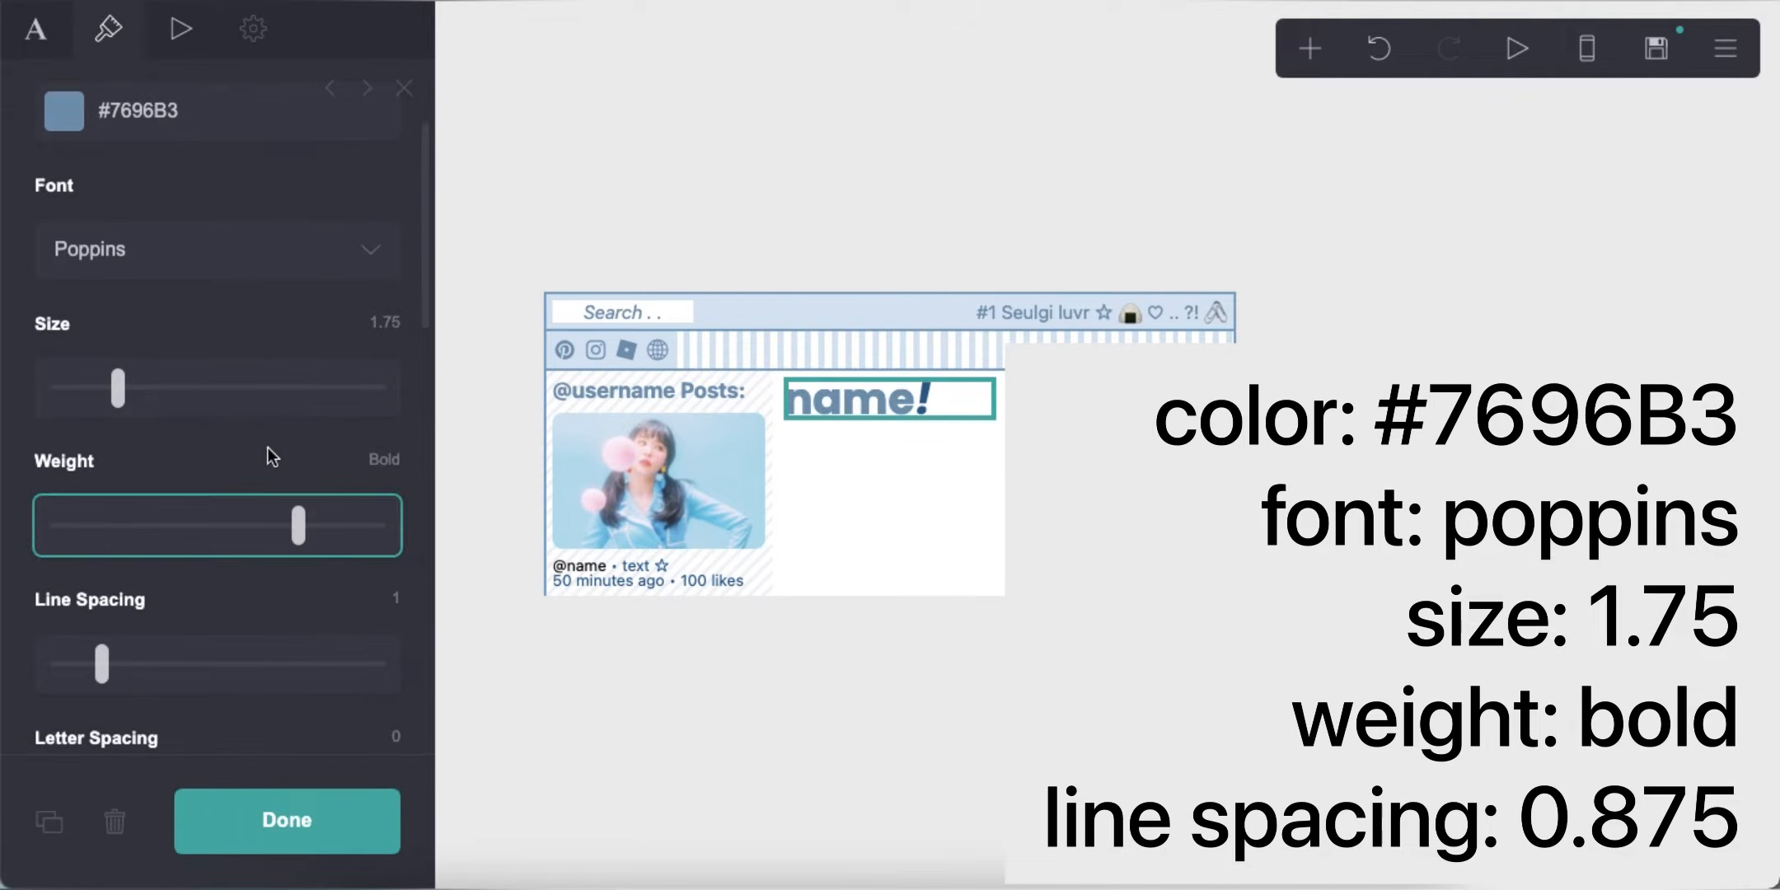
pyautogui.scroll(-1, 265, 569)
pyautogui.write('0.875')
pyautogui.click(1128, 410)
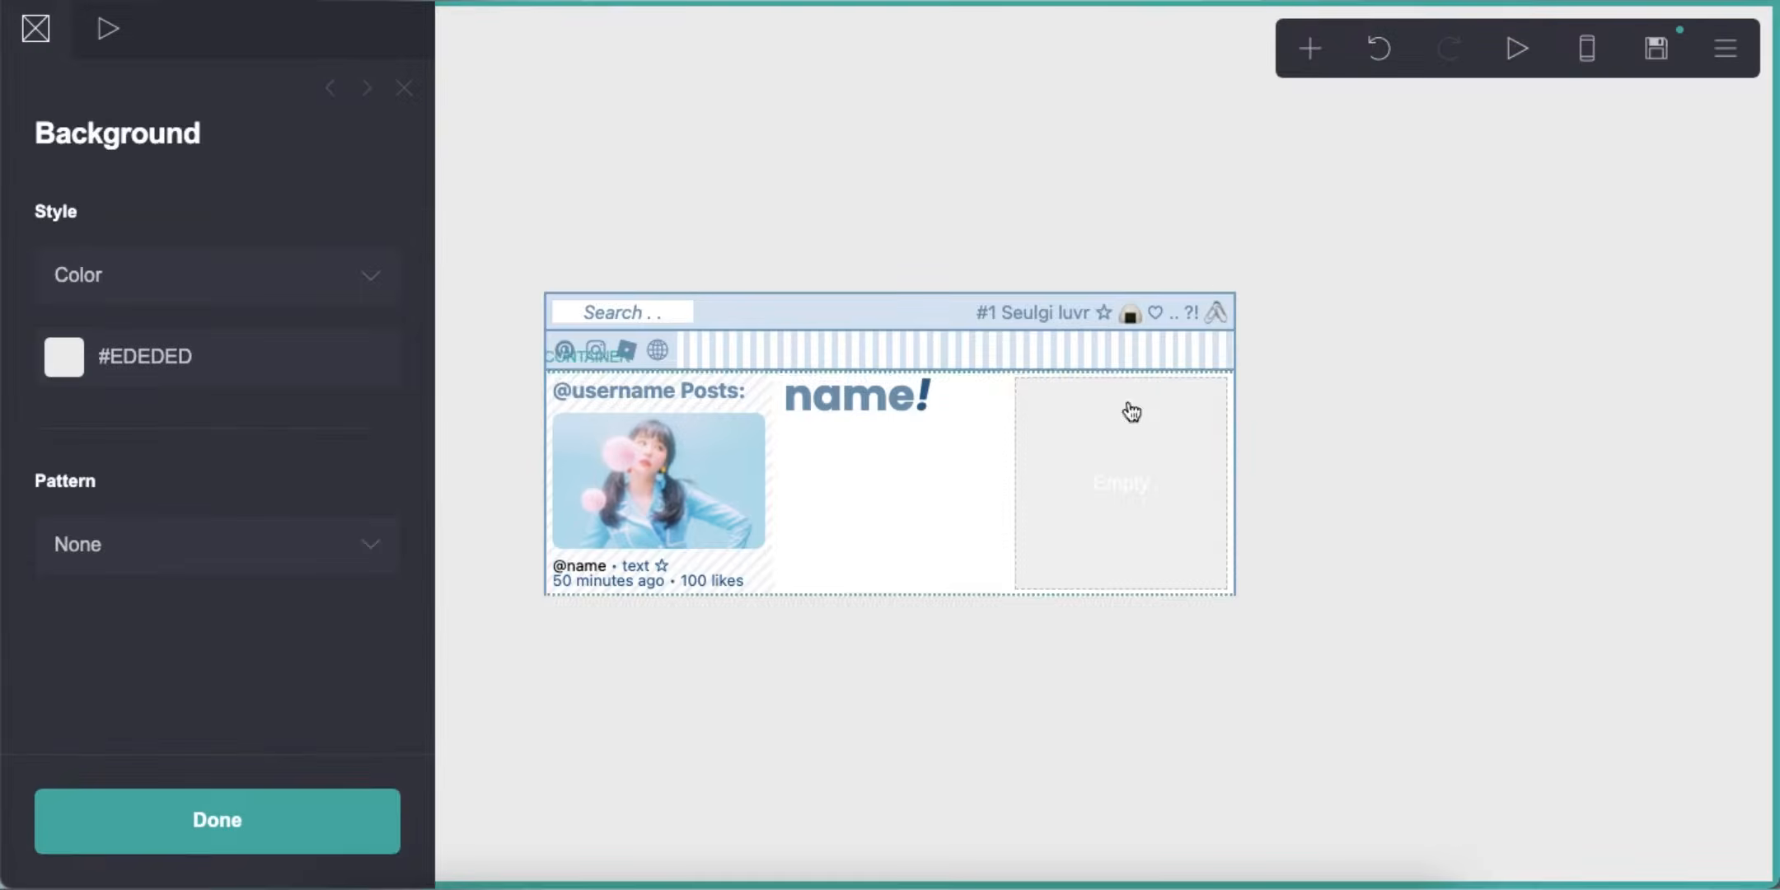
# Add a text element below "name!" in the second column and set its color to #255A8A
pyautogui.click(1310, 47)
pyautogui.click(1041, 160)
pyautogui.moveTo(863, 468); pyautogui.dragTo(857, 461)
pyautogui.click(234, 292)
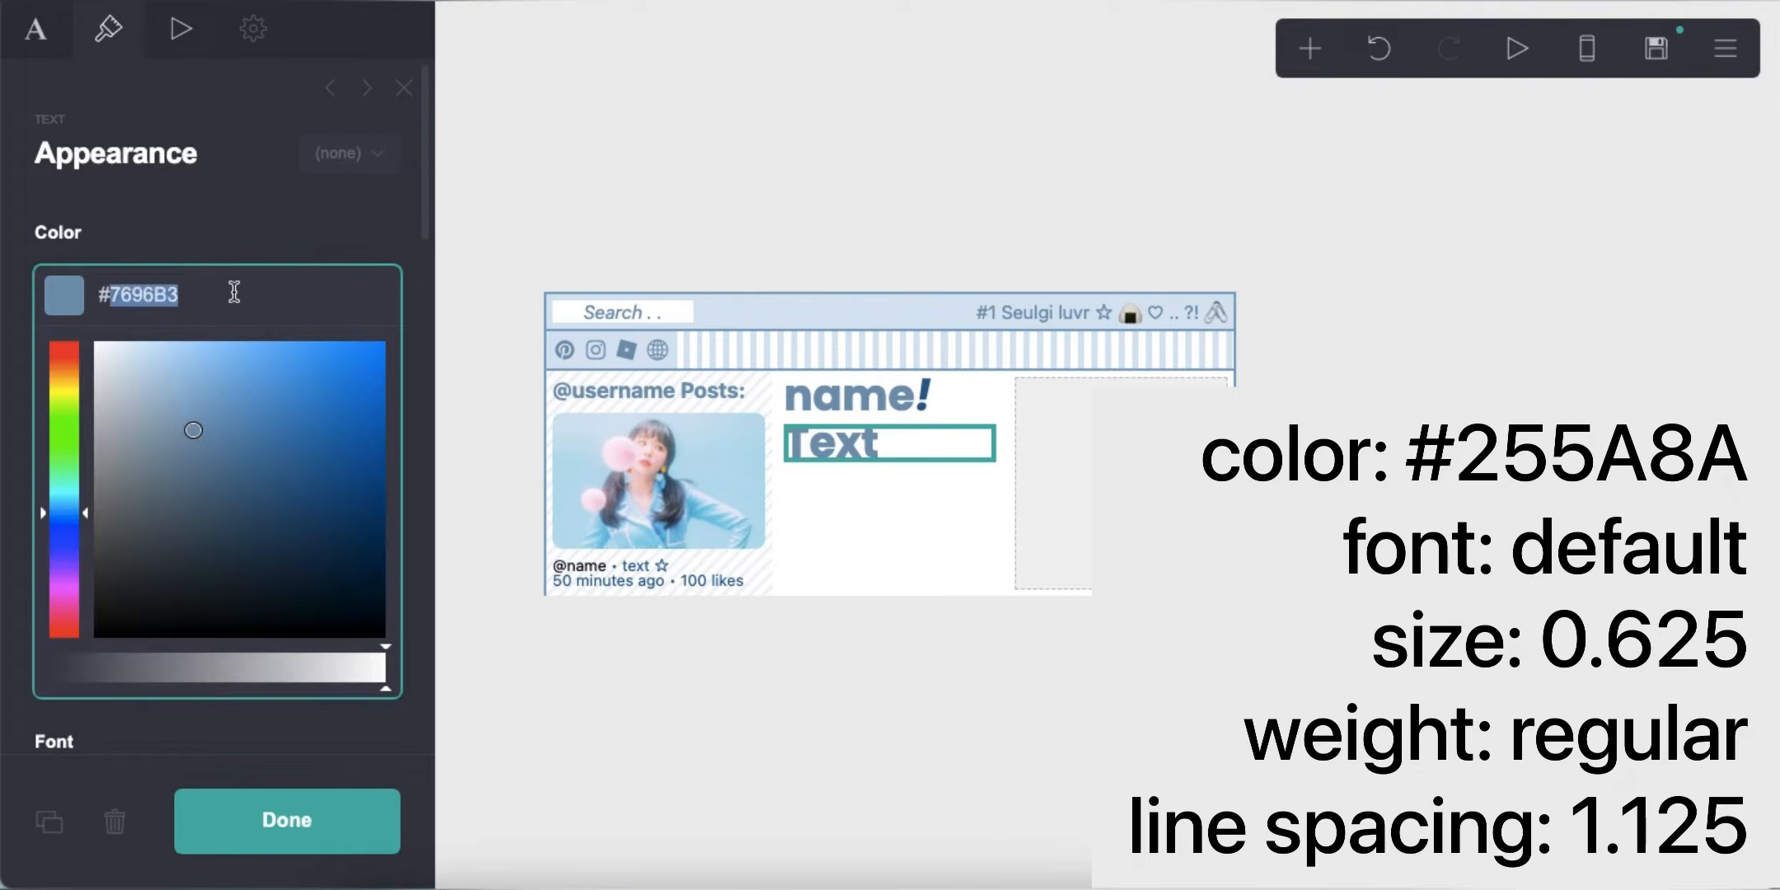
pyautogui.write('2555A8A')
pyautogui.press('Return')
pyautogui.scroll(-1, 272, 420)
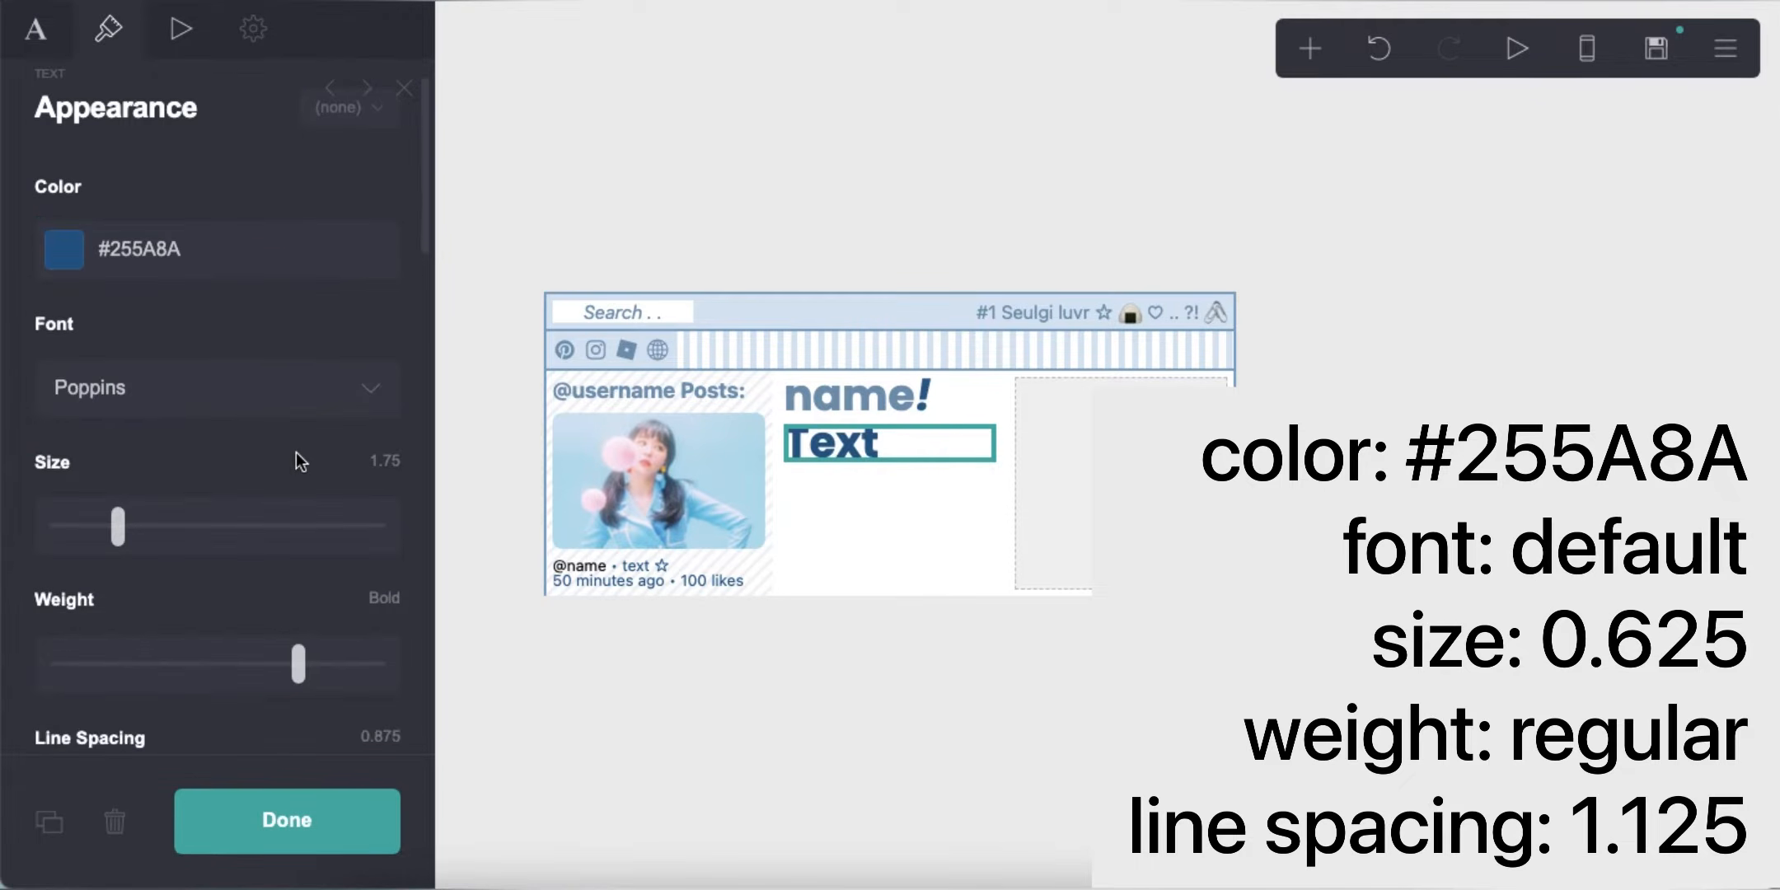
# Change the font of the new text below "name!" to Default
pyautogui.click(249, 398)
pyautogui.scroll(15, 249, 398)
pyautogui.click(244, 46)
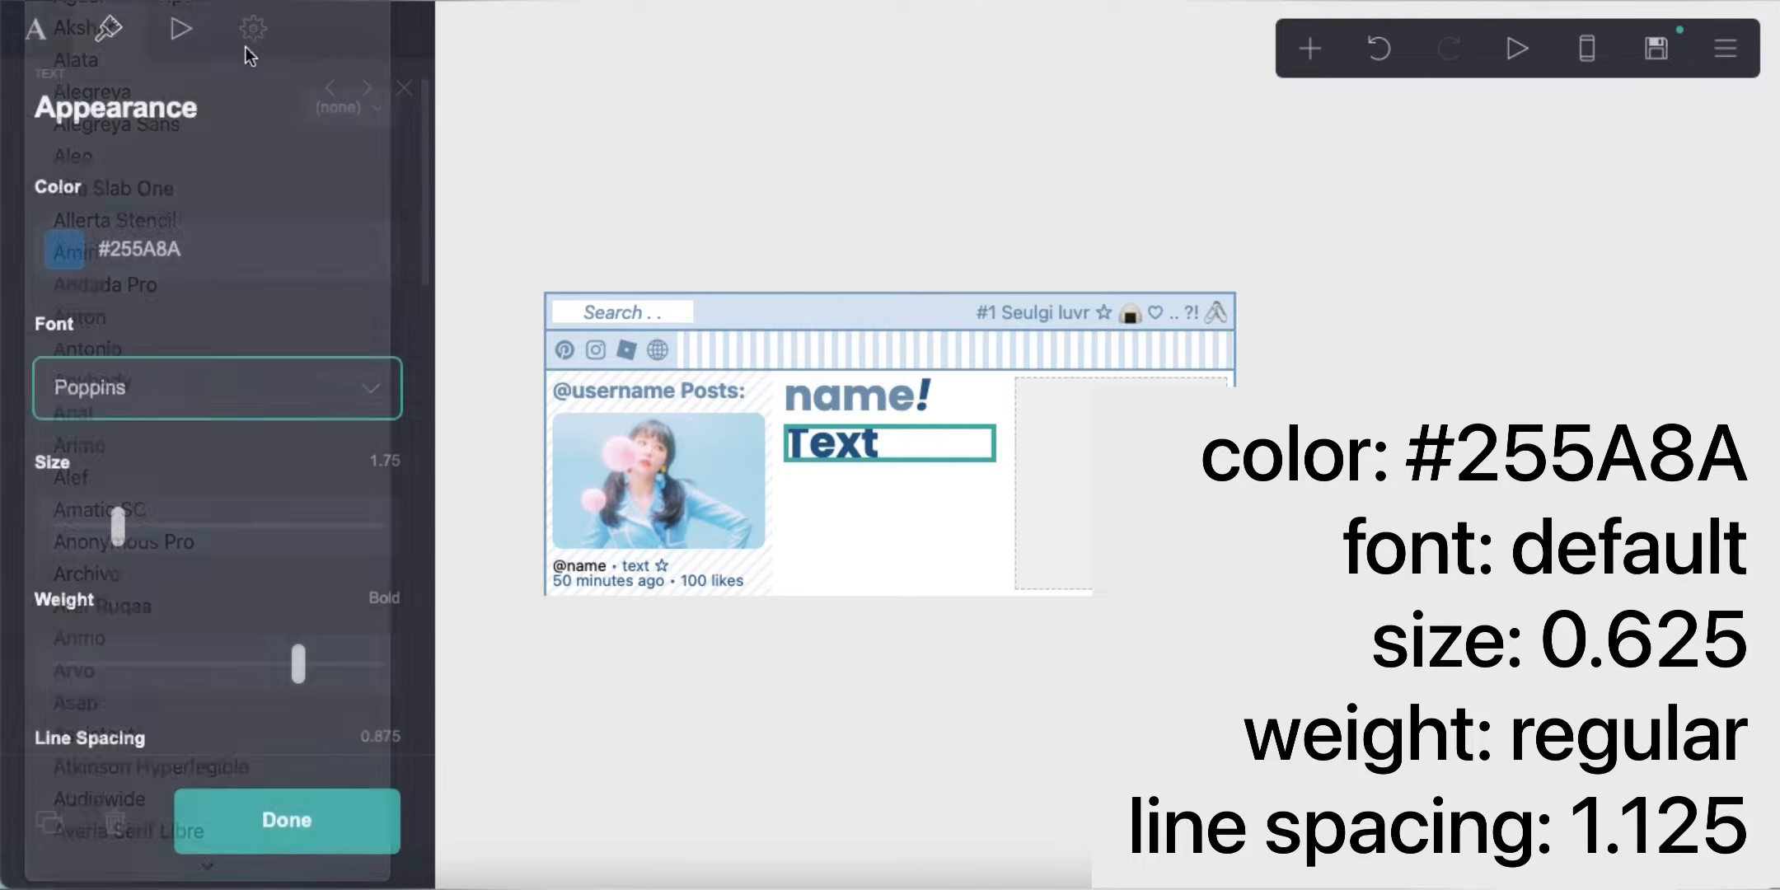
# Set the new text below "name!" to size 0.625, weight Regular and line spacing 1.125
pyautogui.scroll(-3, 178, 446)
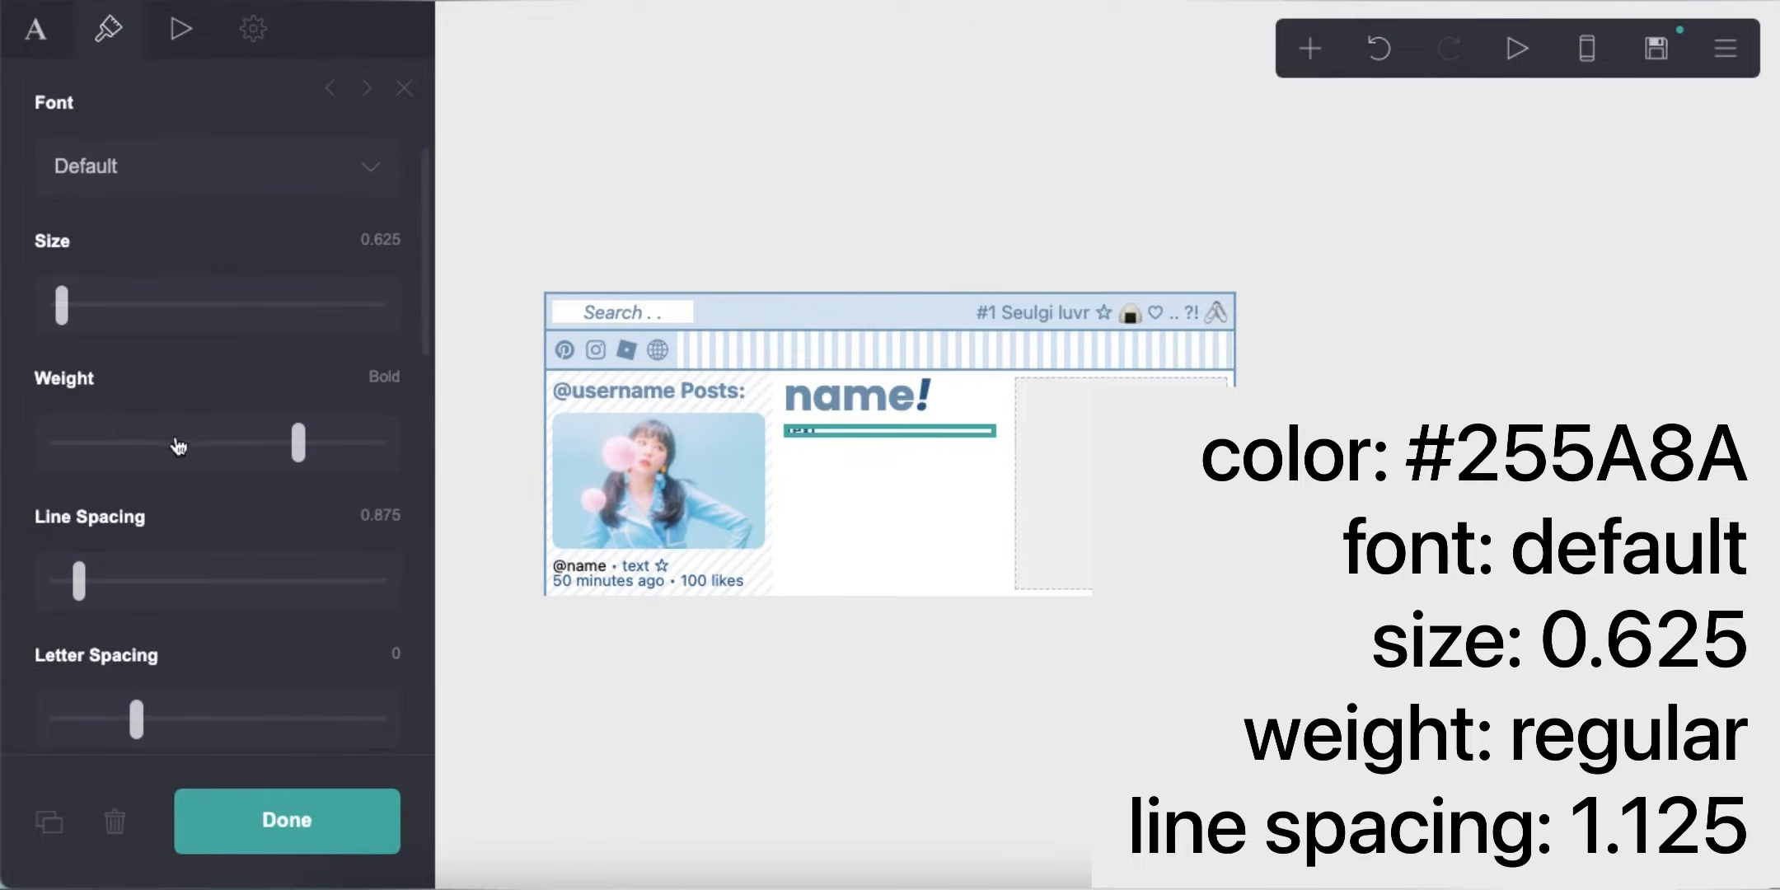
pyautogui.scroll(-1, 298, 549)
pyautogui.scroll(4, 193, 524)
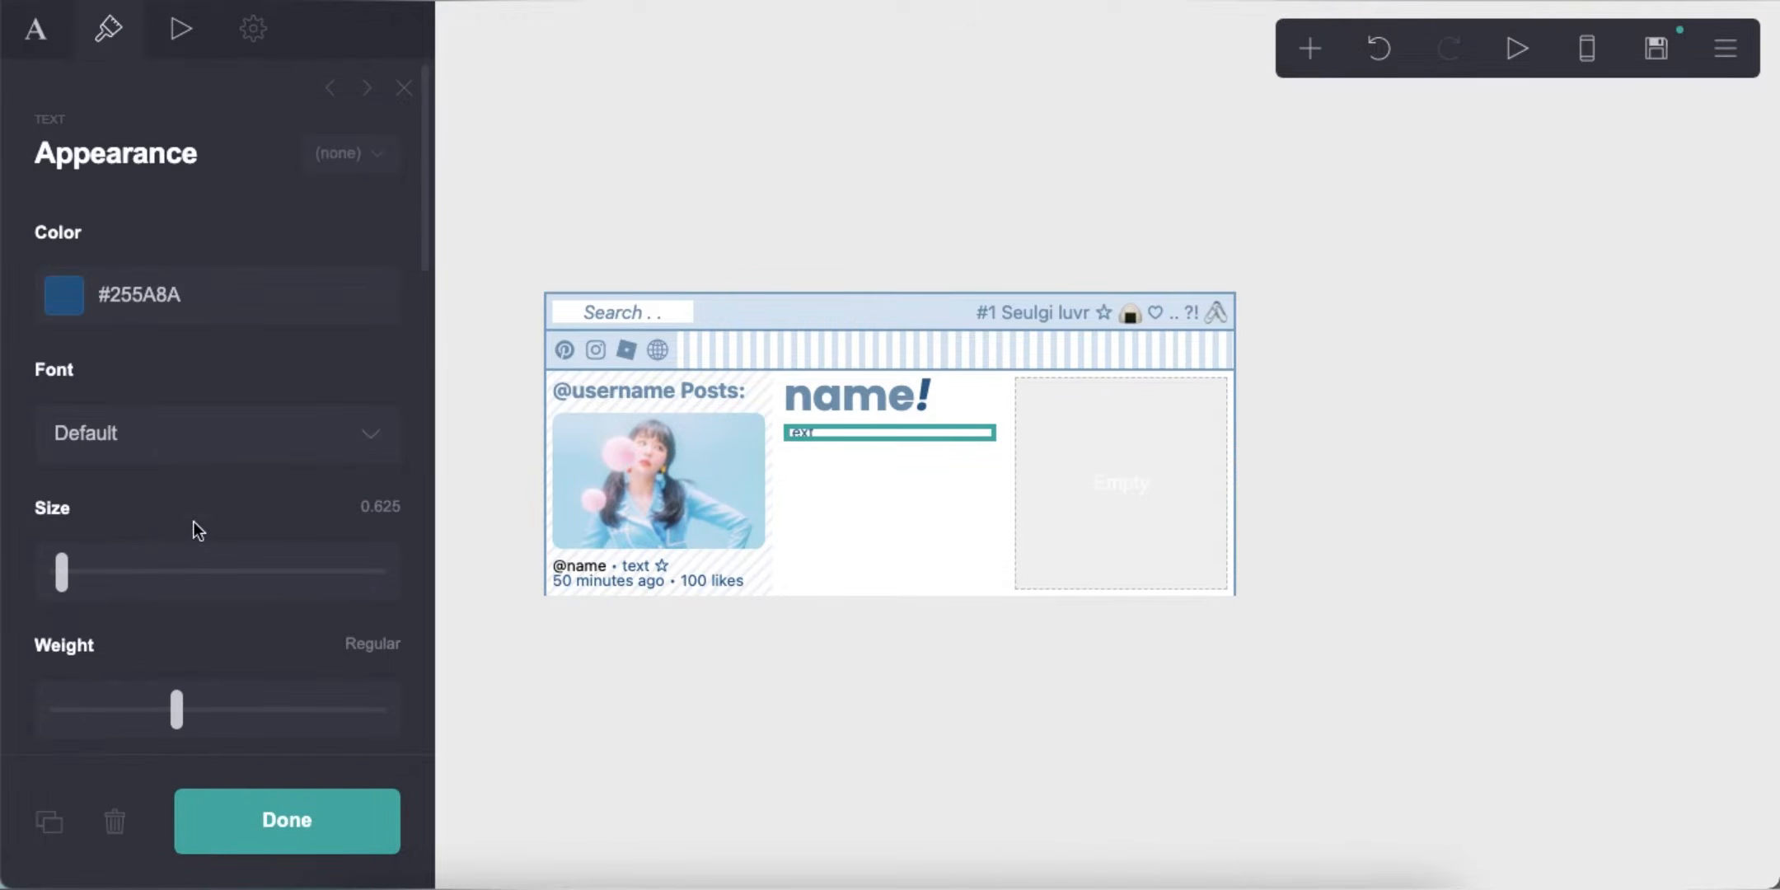
# Write "im **name** or **name** <3", "==**Pronouns**== **age**" and lines of repeated "info" filler in the text below "name!"
pyautogui.click(36, 33)
pyautogui.click(113, 218)
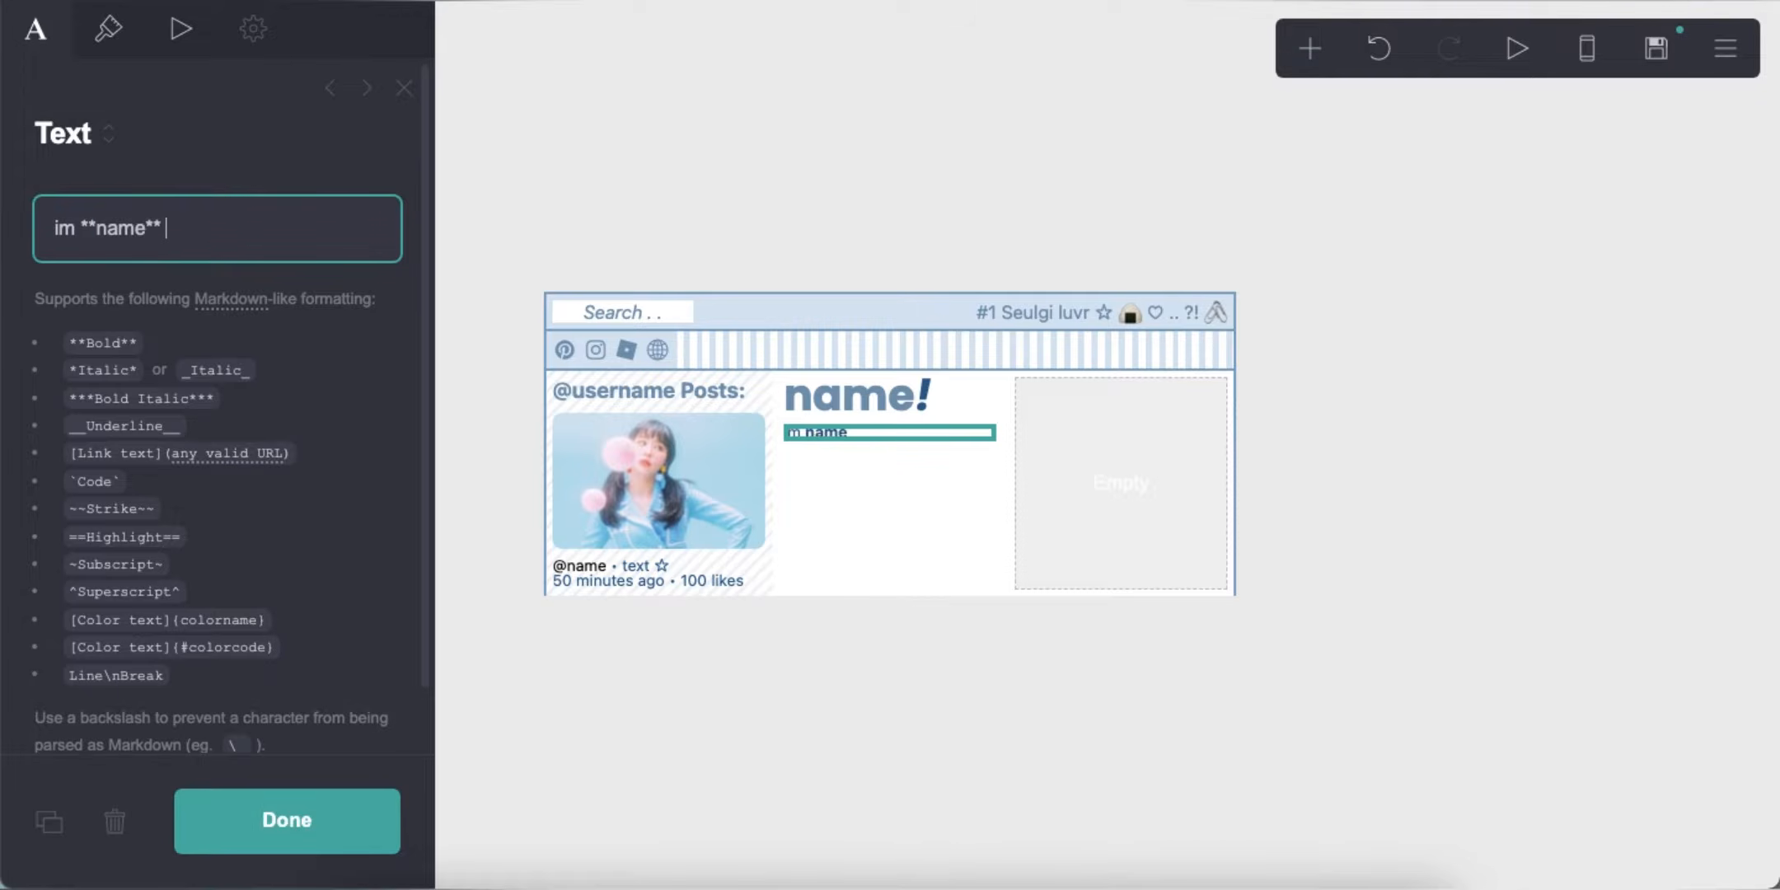
pyautogui.press('Return')
pyautogui.write('==')
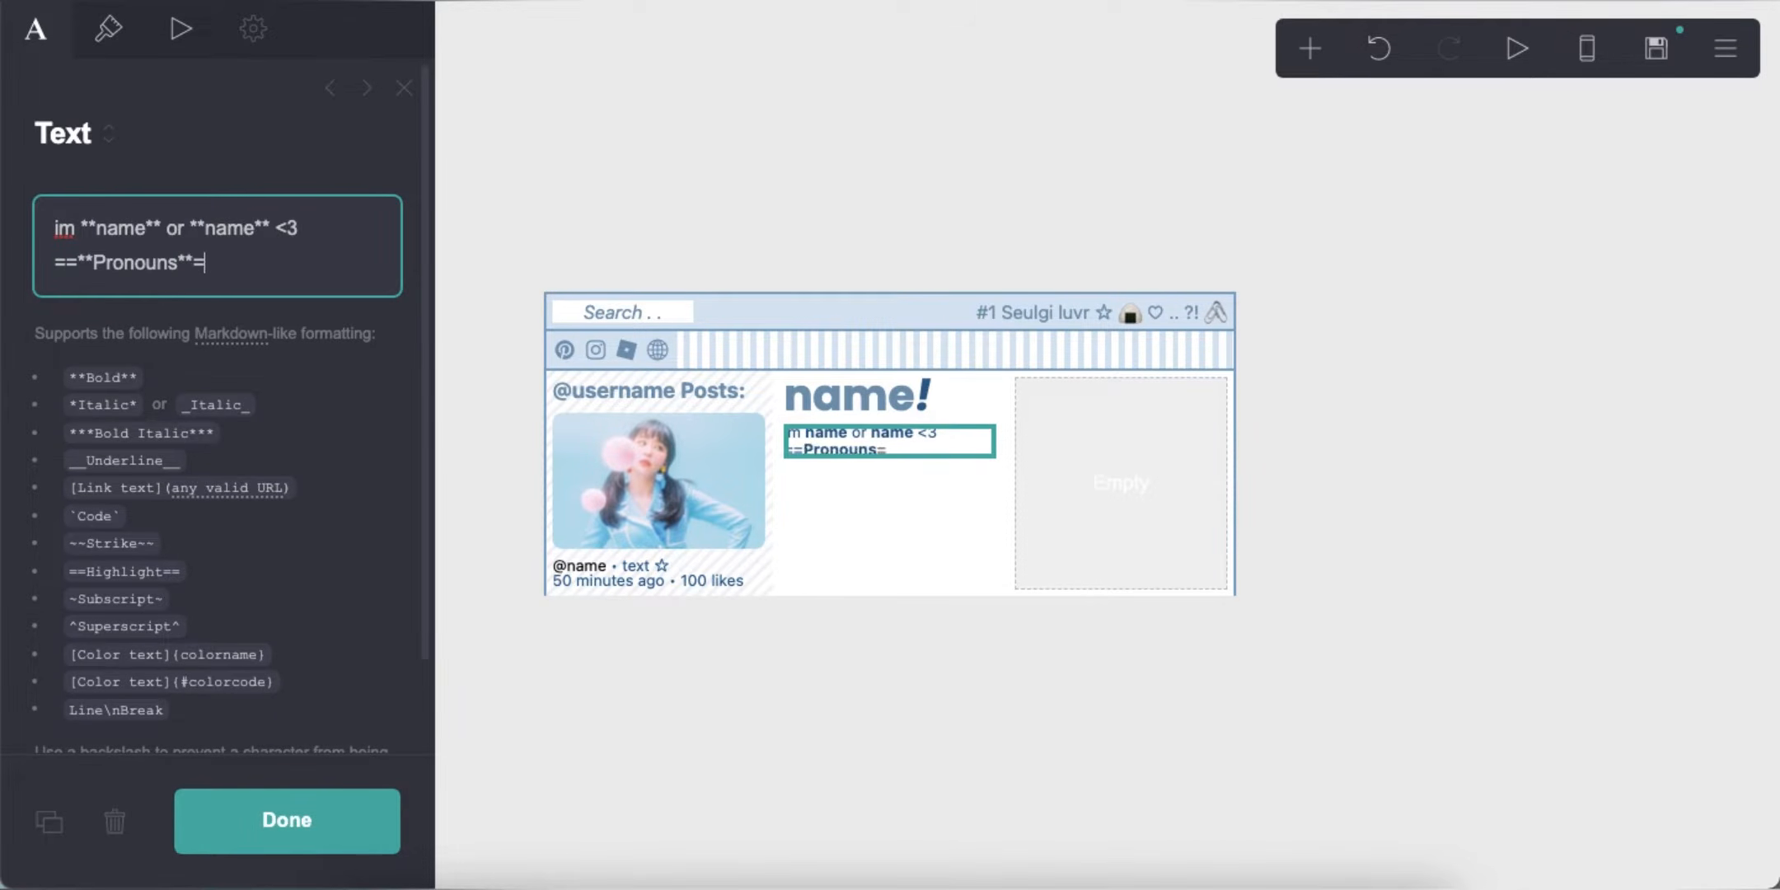
pyautogui.write('**')
pyautogui.press('Return')
pyautogui.write('info info info info info info info info info info info info info info info info')
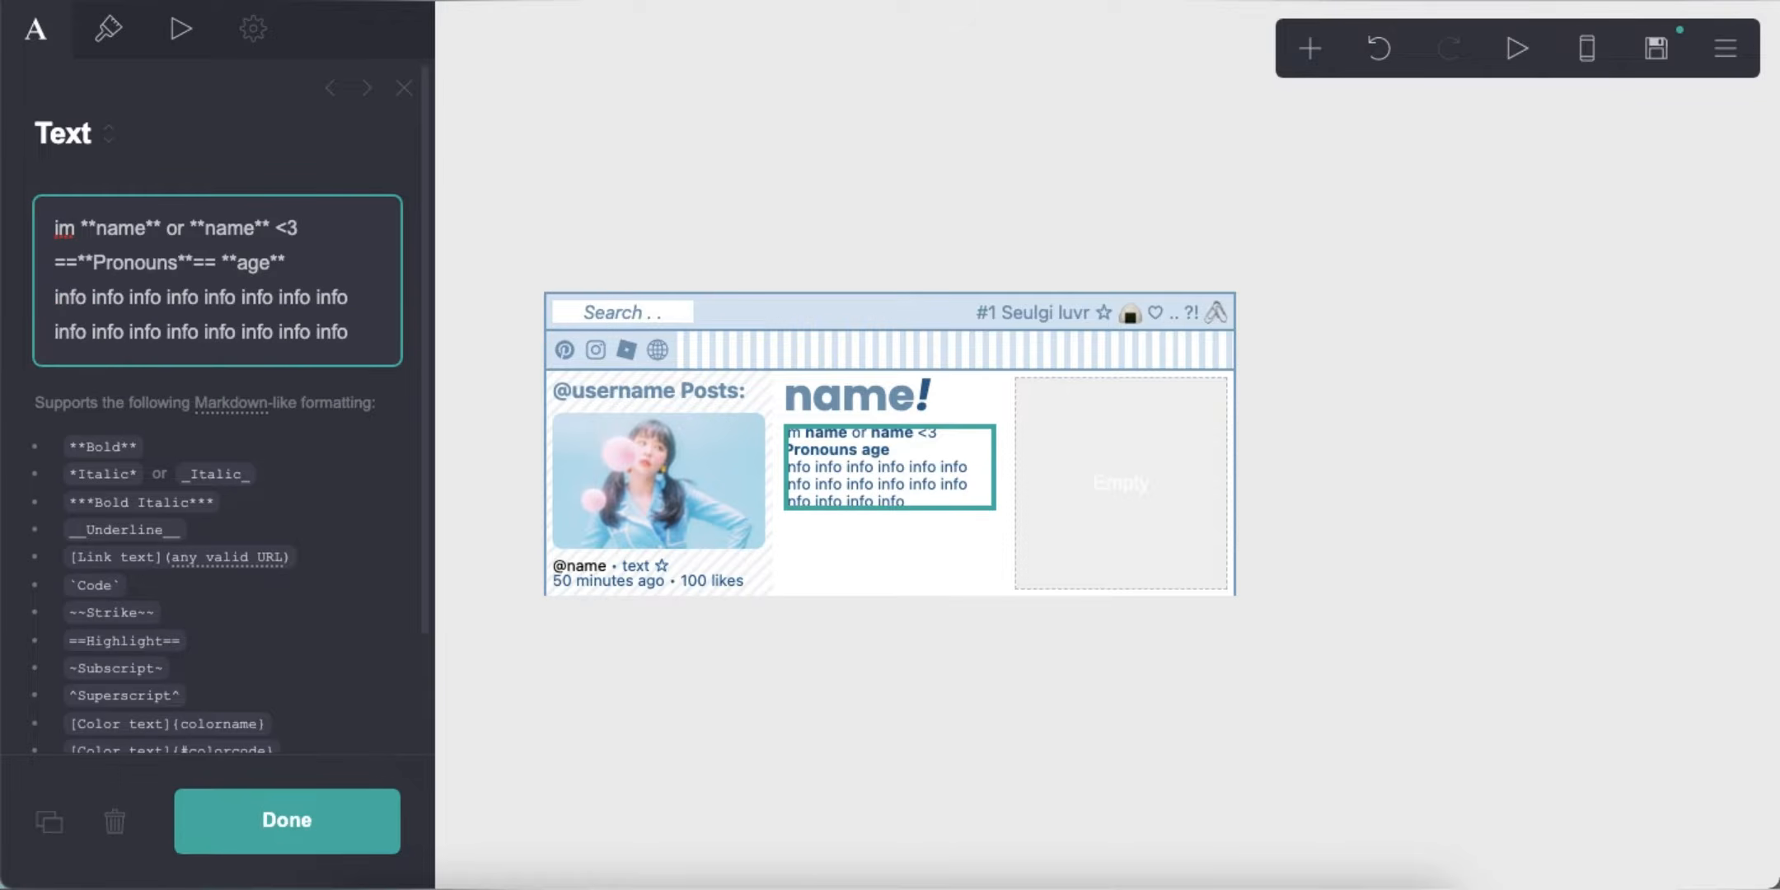
pyautogui.write('info info info info info info info info info info info info info info info info')
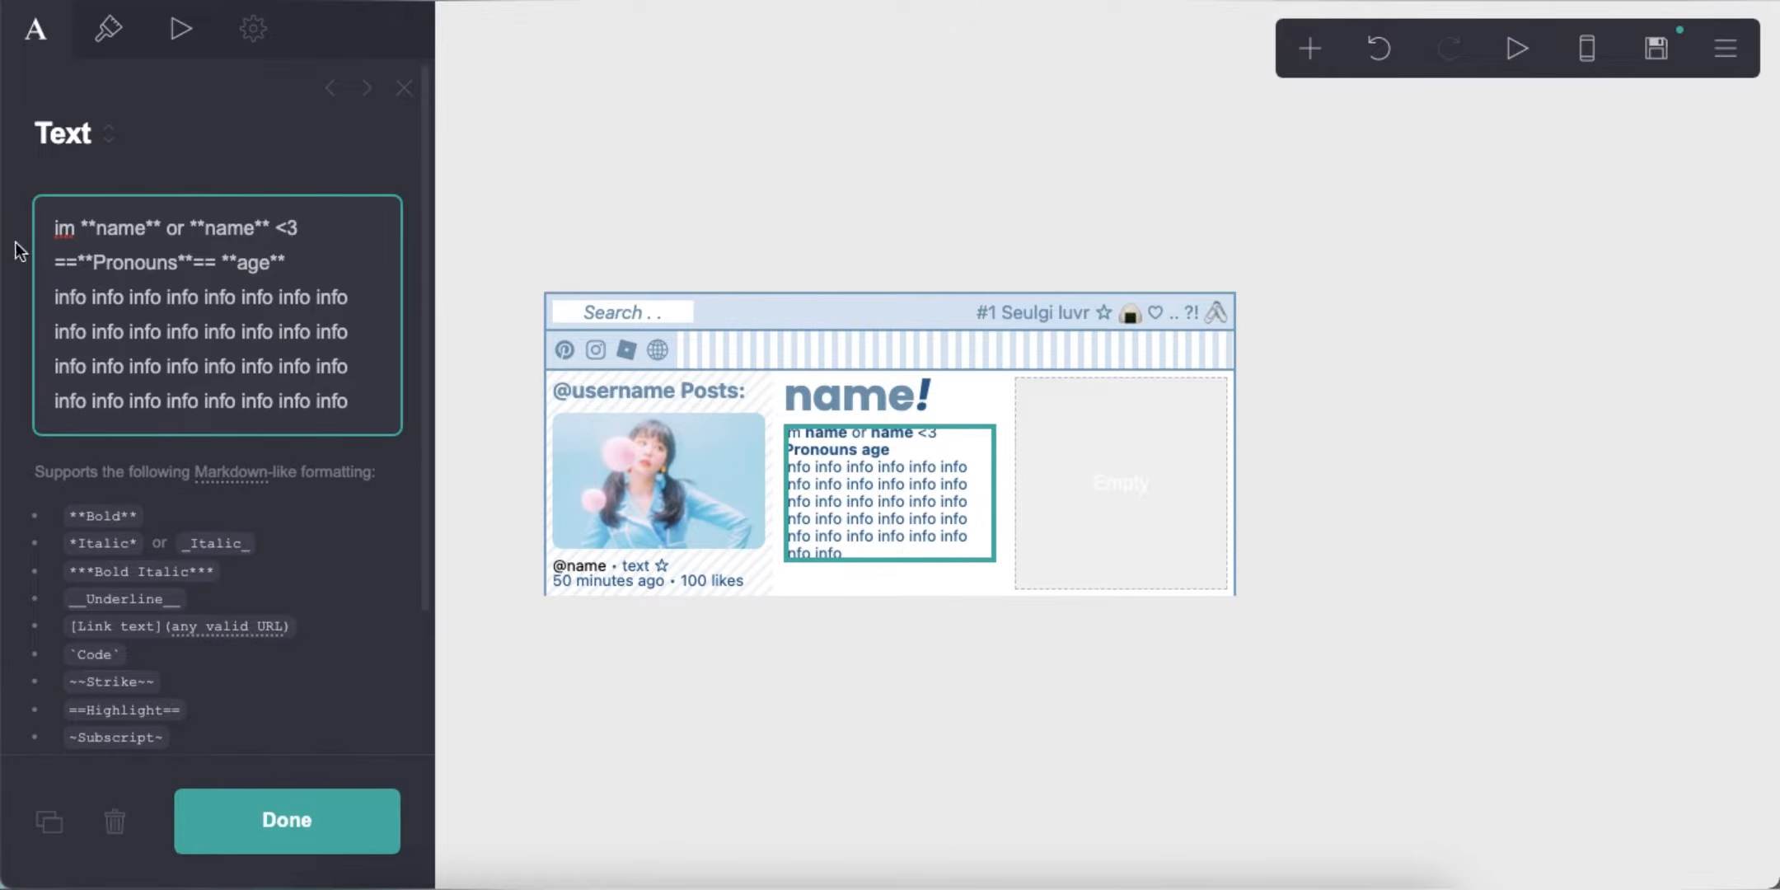
# Shorten the "info" filler to four lines in the second column and check the layout in the mobile view
pyautogui.moveTo(206, 365); pyautogui.dragTo(383, 419)
pyautogui.press('BackSpace')
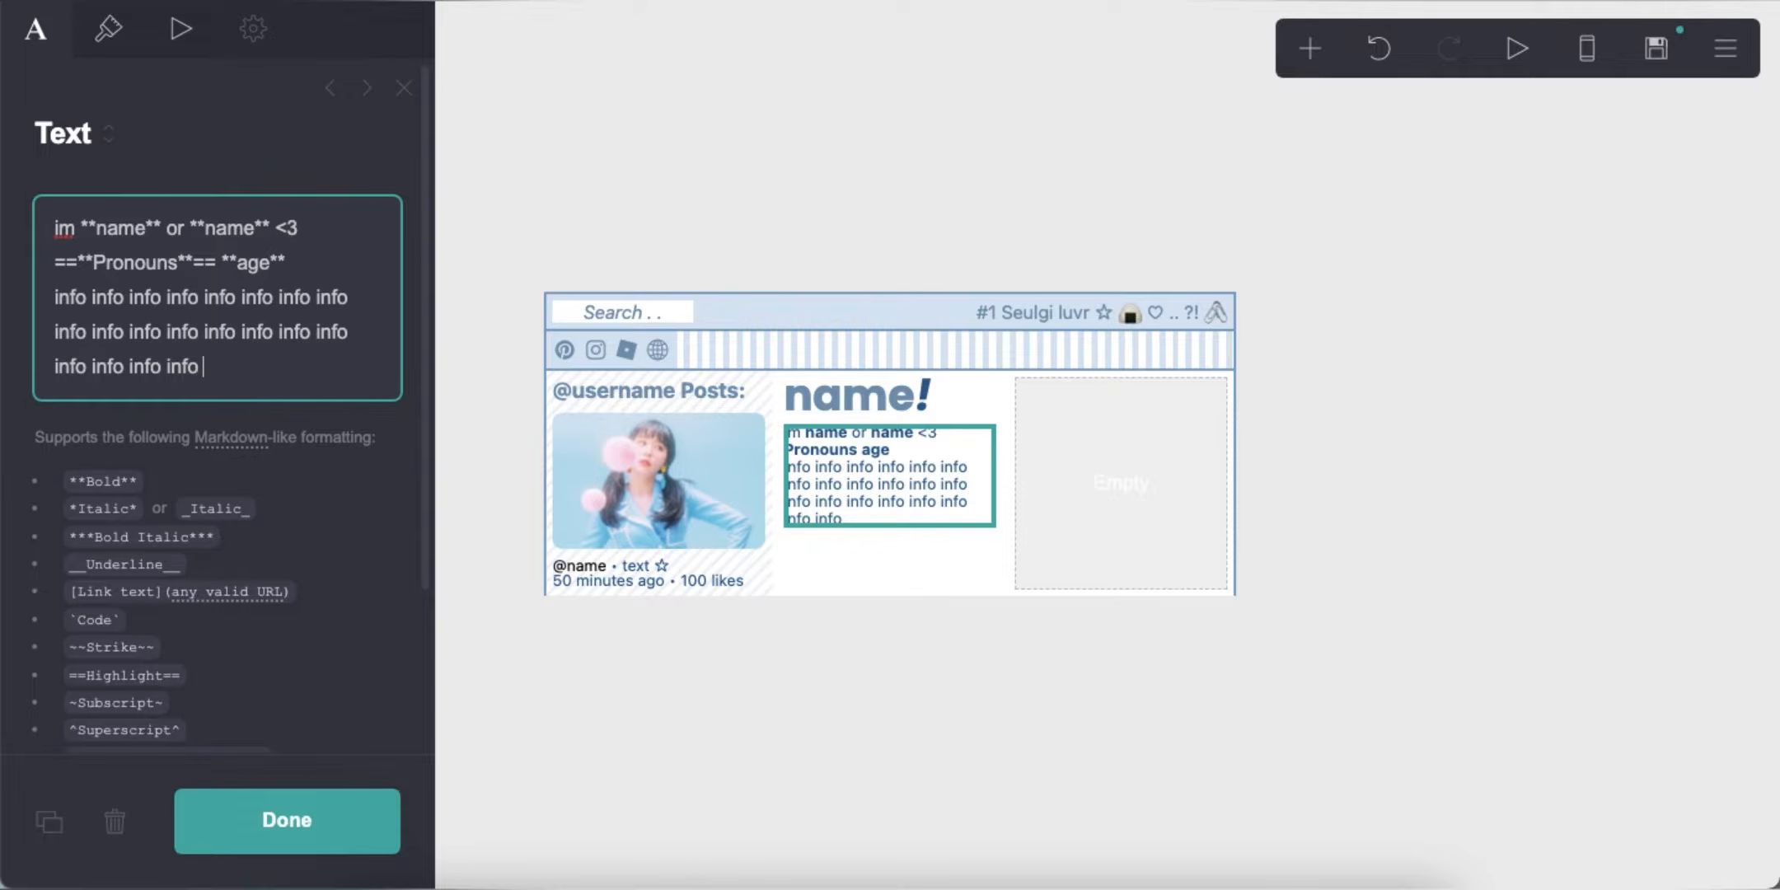
pyautogui.click(1587, 48)
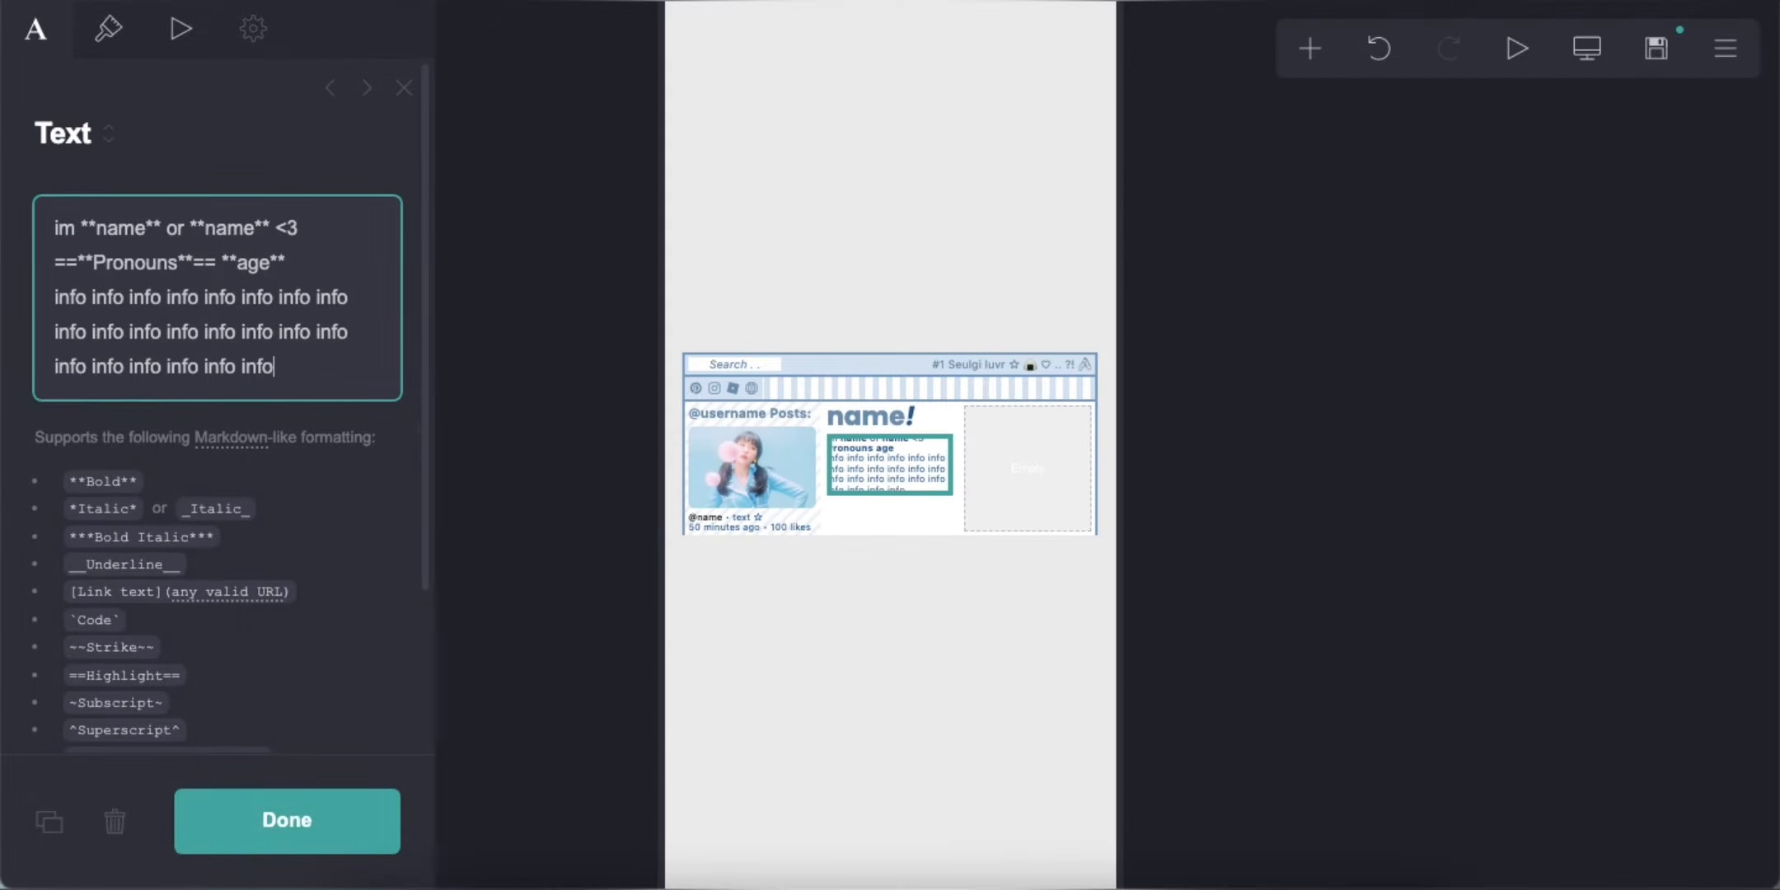
pyautogui.click(1586, 48)
pyautogui.click(1454, 503)
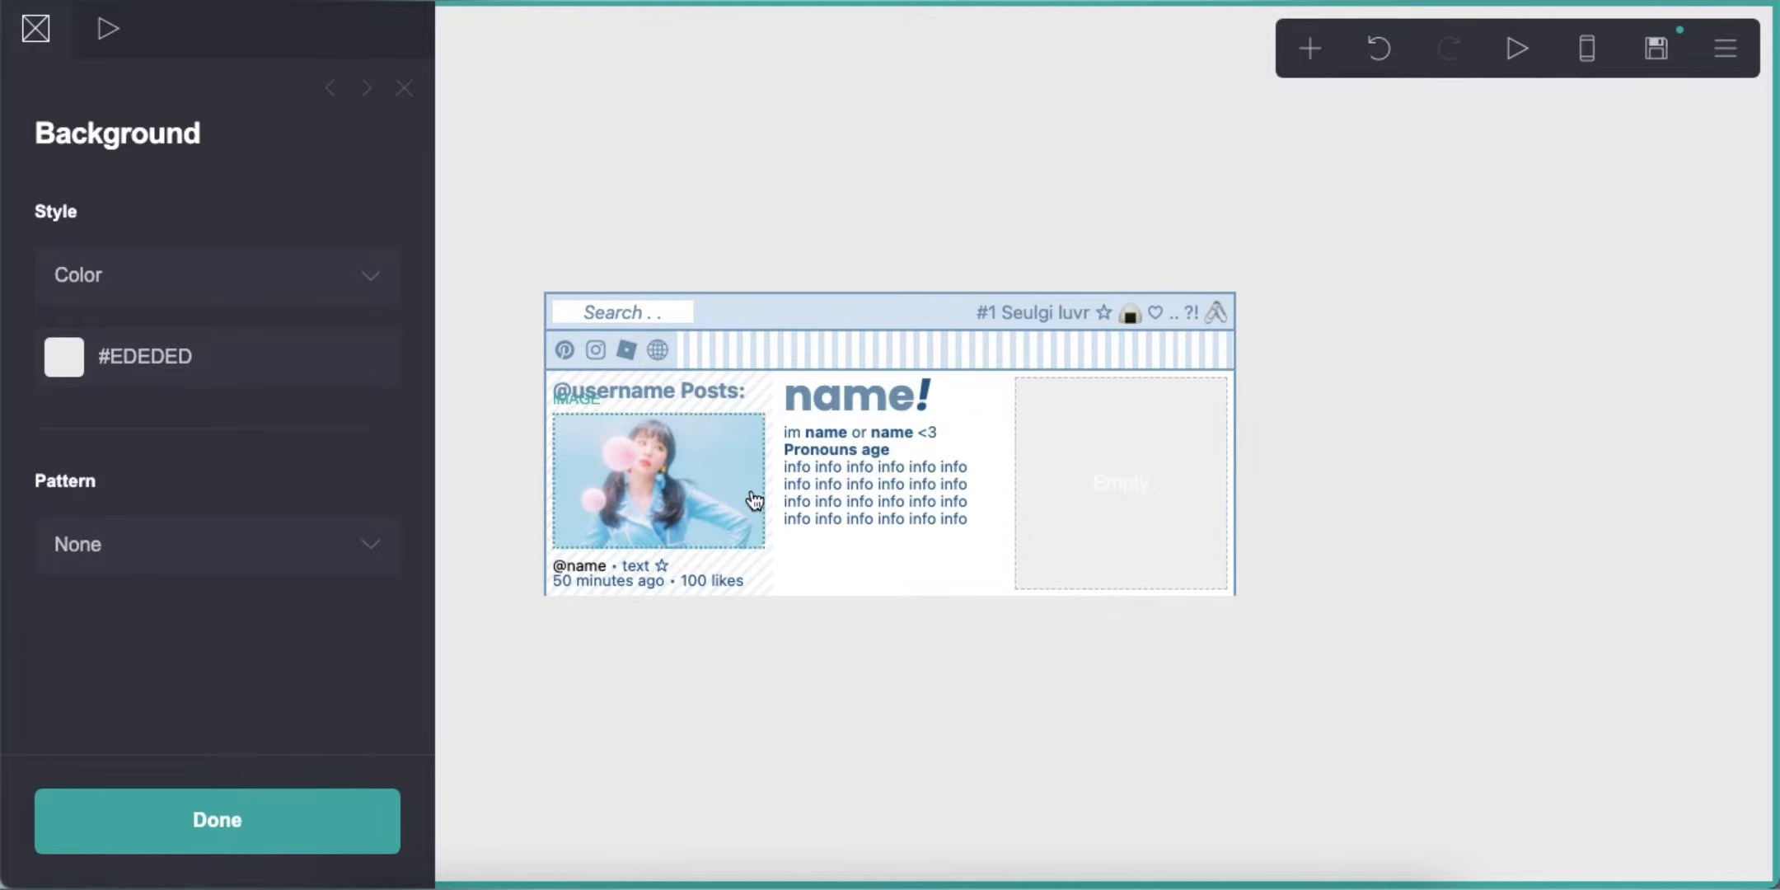
# Set the highlight color of the info text in the second column to #E6F1FA
pyautogui.click(824, 486)
pyautogui.click(108, 29)
pyautogui.scroll(-1, 277, 474)
pyautogui.click(297, 478)
pyautogui.write('#E')
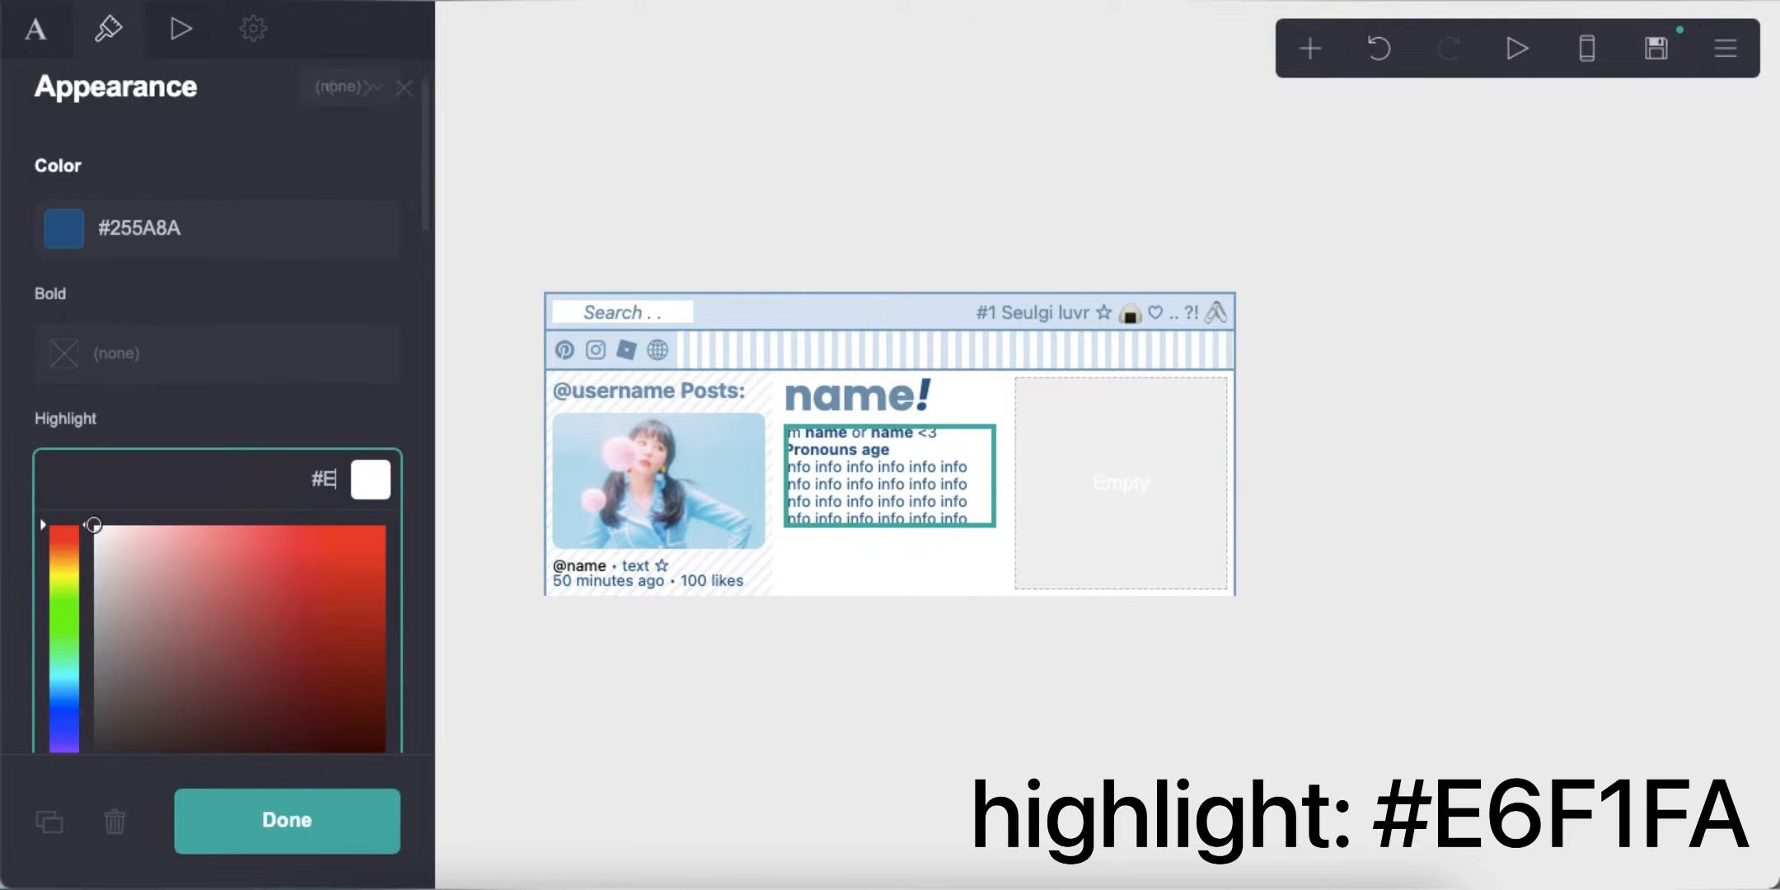
pyautogui.write('6F1FA')
pyautogui.press('Return')
pyautogui.click(1315, 122)
# Add a buttons element below the info text and label its two buttons Follow and Block
pyautogui.click(1310, 48)
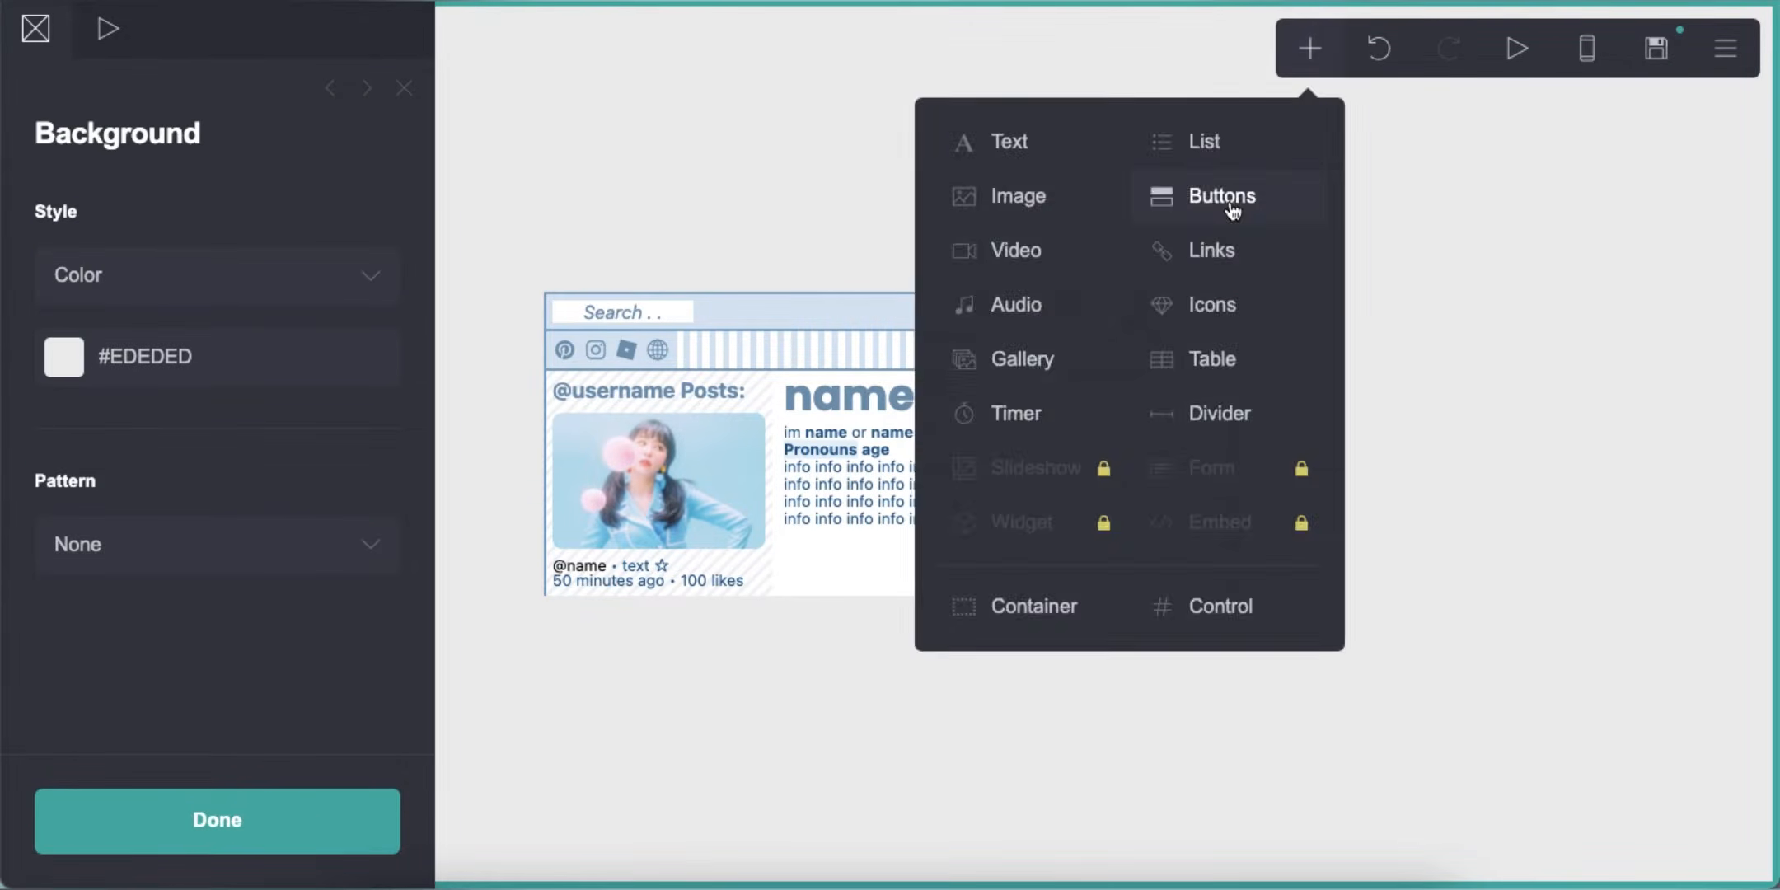
pyautogui.click(1218, 195)
pyautogui.moveTo(853, 516); pyautogui.dragTo(854, 498)
pyautogui.click(282, 334)
pyautogui.click(180, 228)
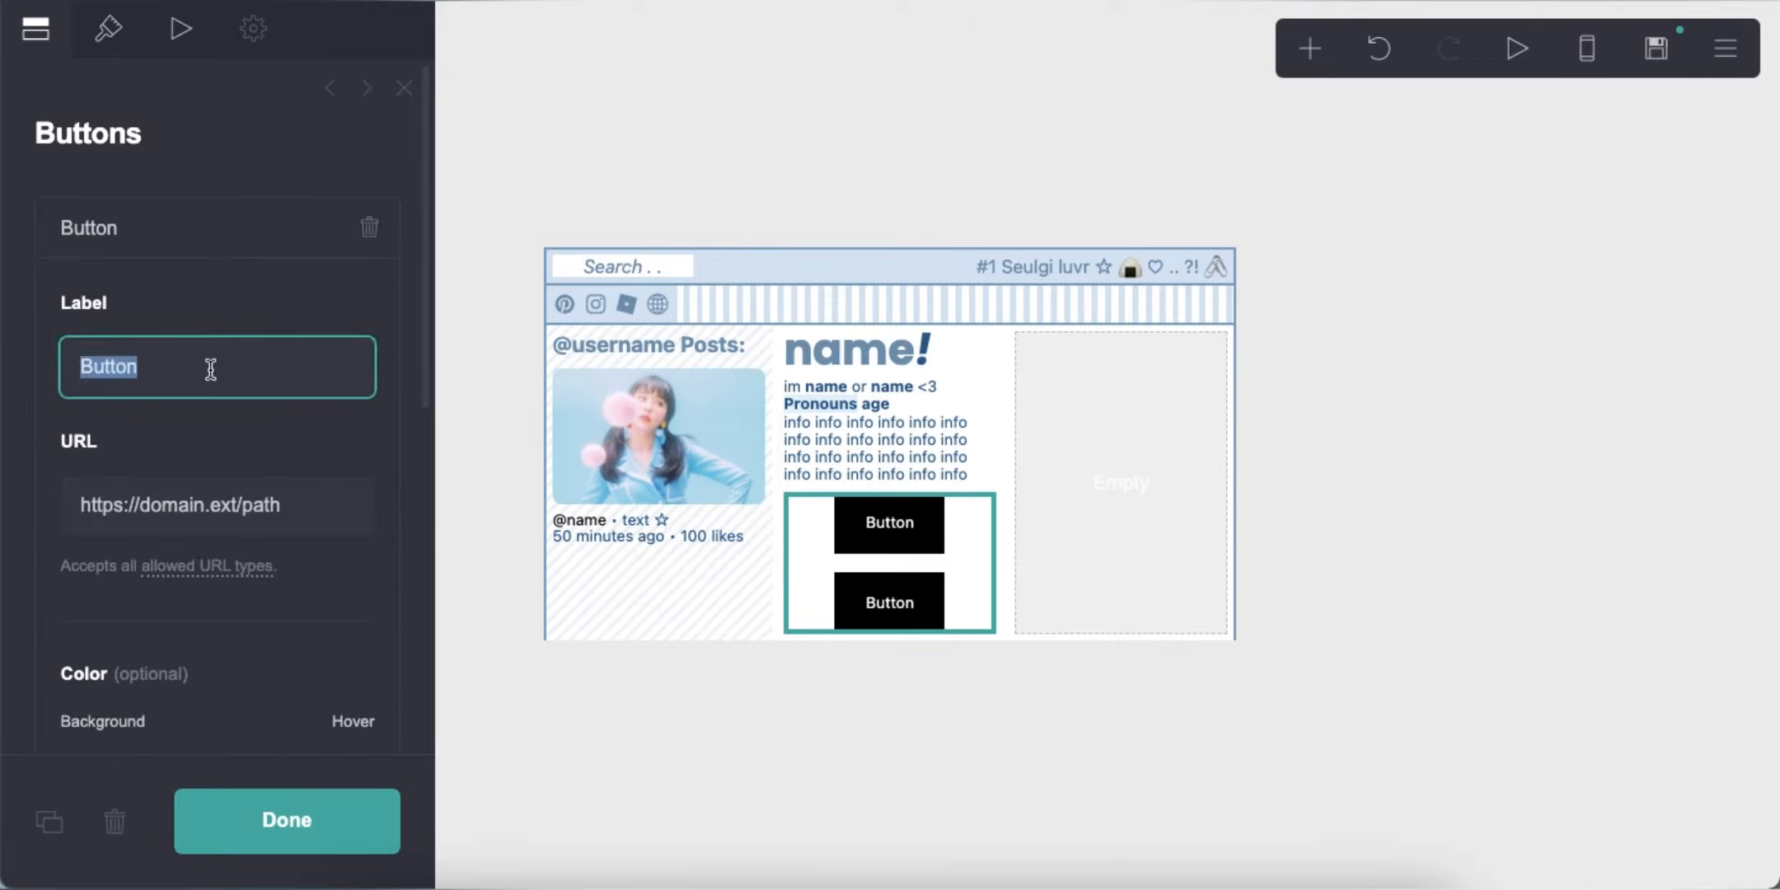
pyautogui.click(255, 257)
pyautogui.click(226, 288)
pyautogui.click(227, 428)
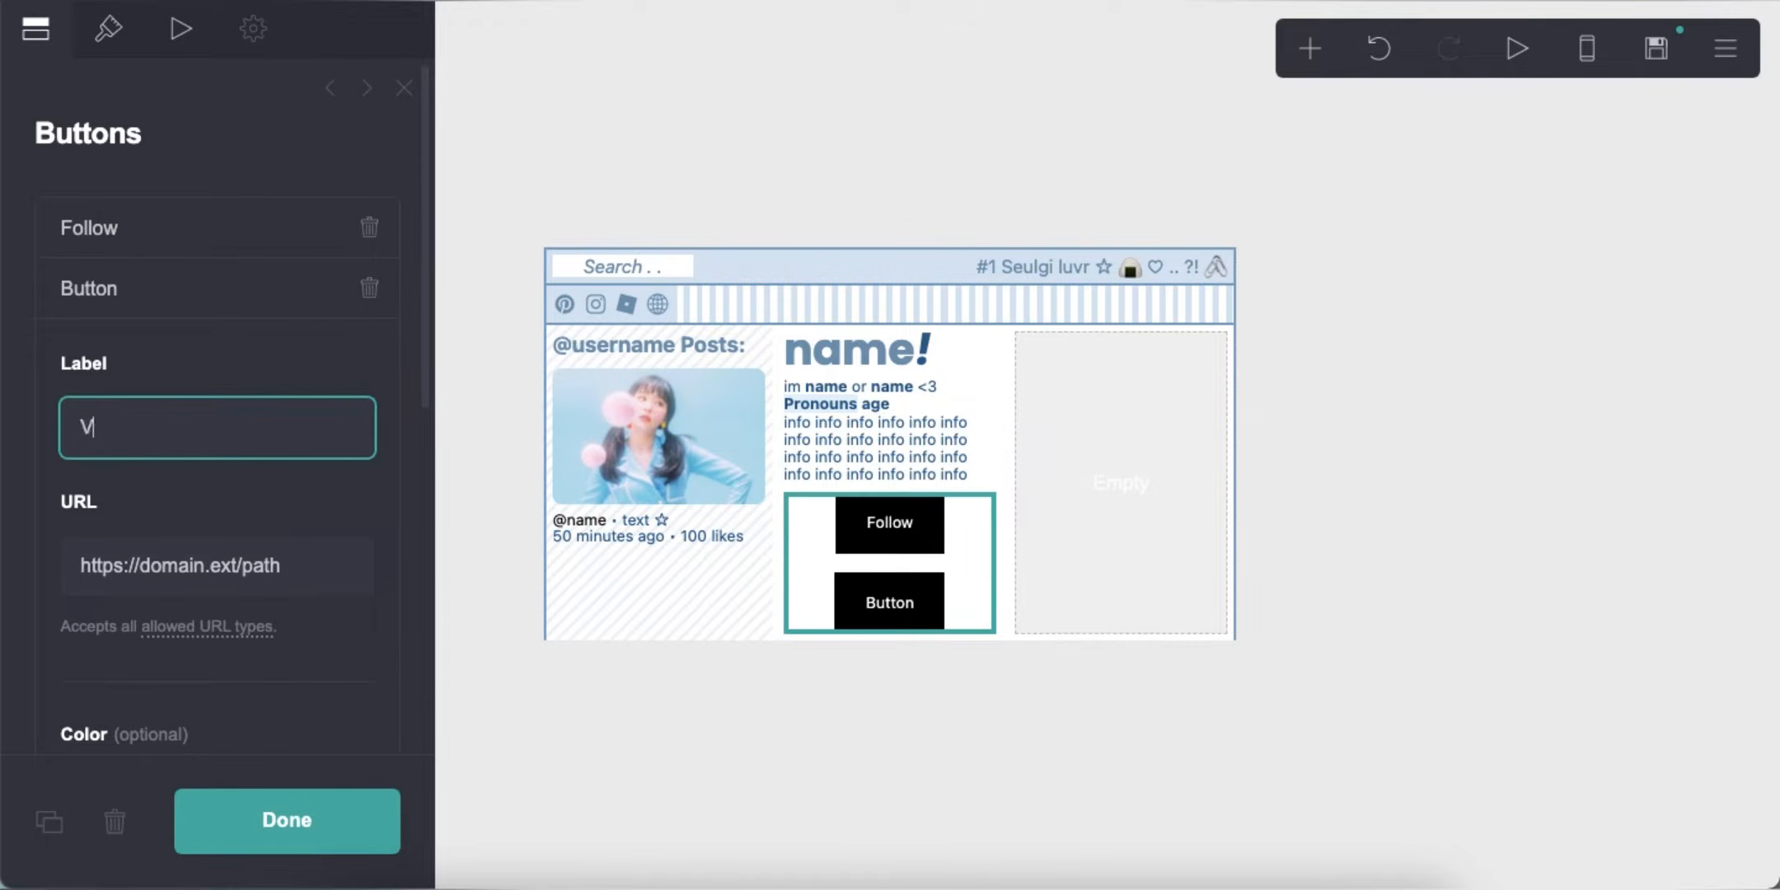
# Set the background color of the Follow and Block buttons to #7696B3
pyautogui.click(108, 29)
pyautogui.scroll(-5, 198, 519)
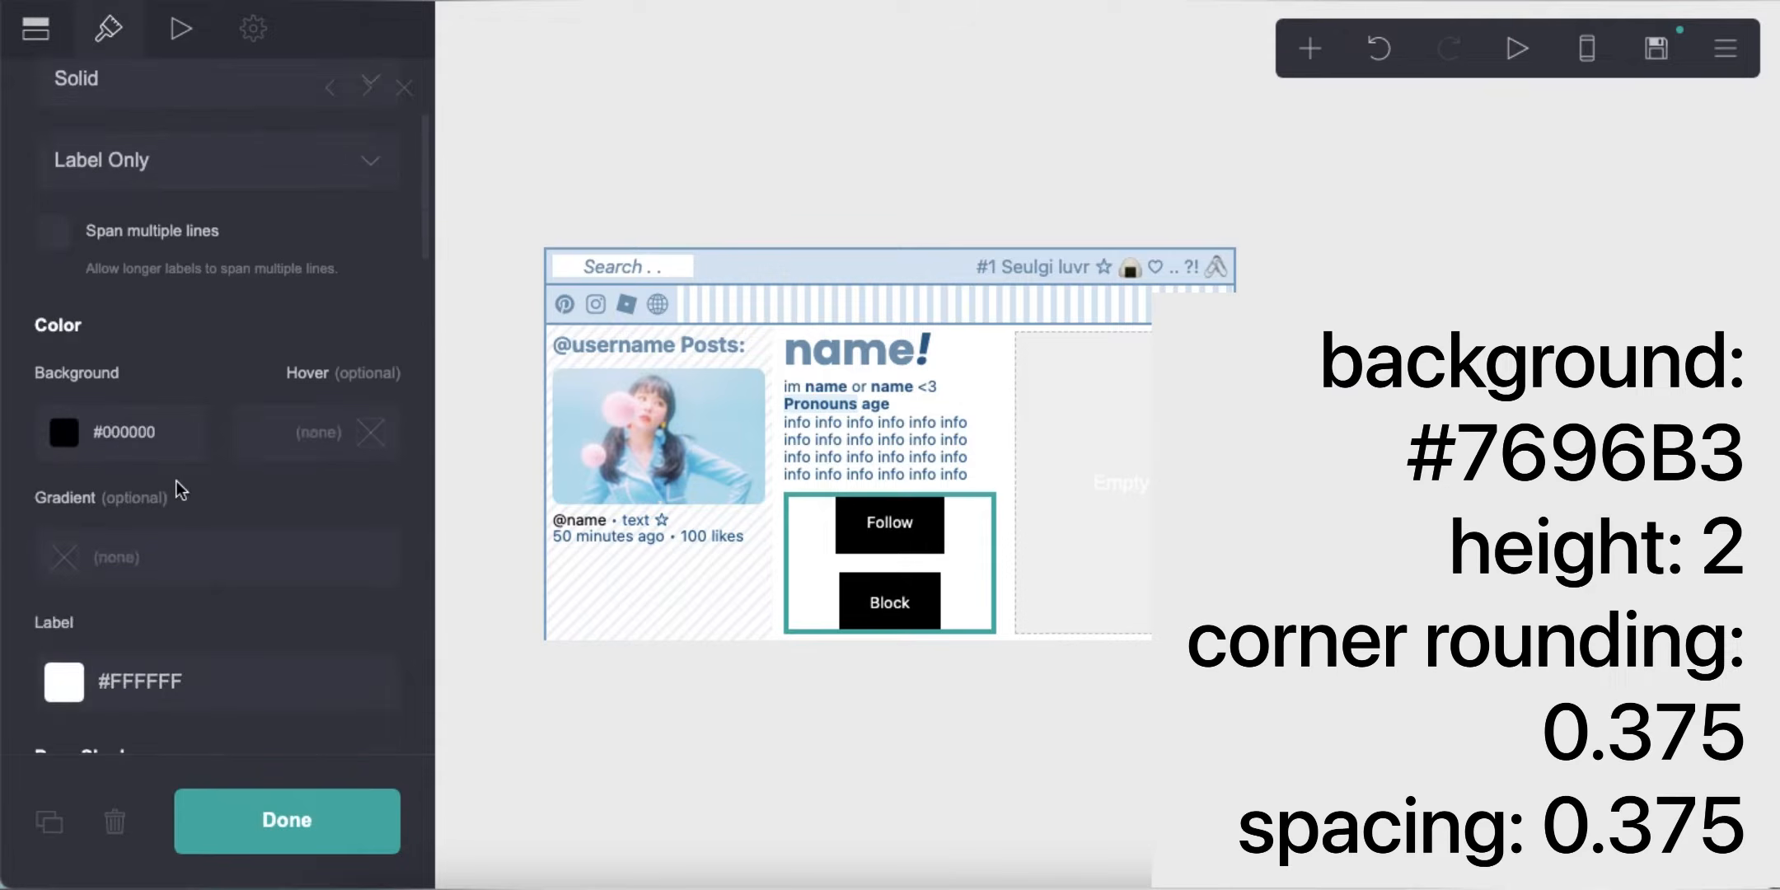
pyautogui.click(148, 430)
pyautogui.write('#7696B3')
pyautogui.press('Return')
# Set the buttons' height to 2, corner rounding to 0.375 and spacing to 0.375
pyautogui.scroll(-5, 238, 493)
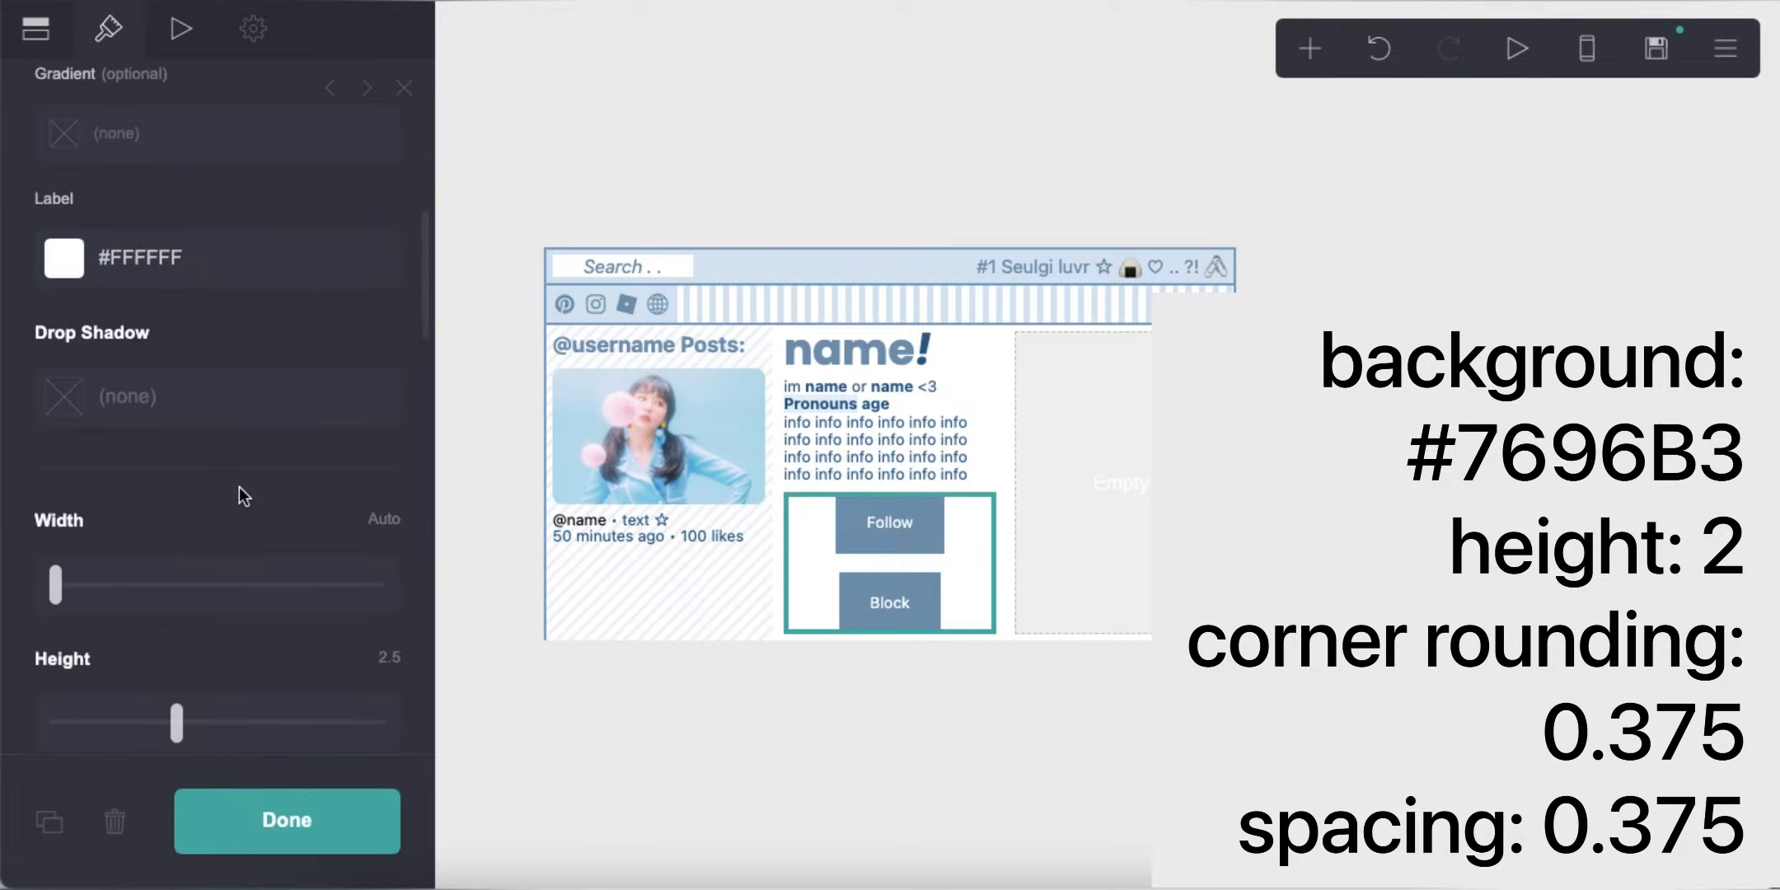
pyautogui.click(369, 457)
pyautogui.write('2')
pyautogui.press('Return')
pyautogui.scroll(-1, 361, 559)
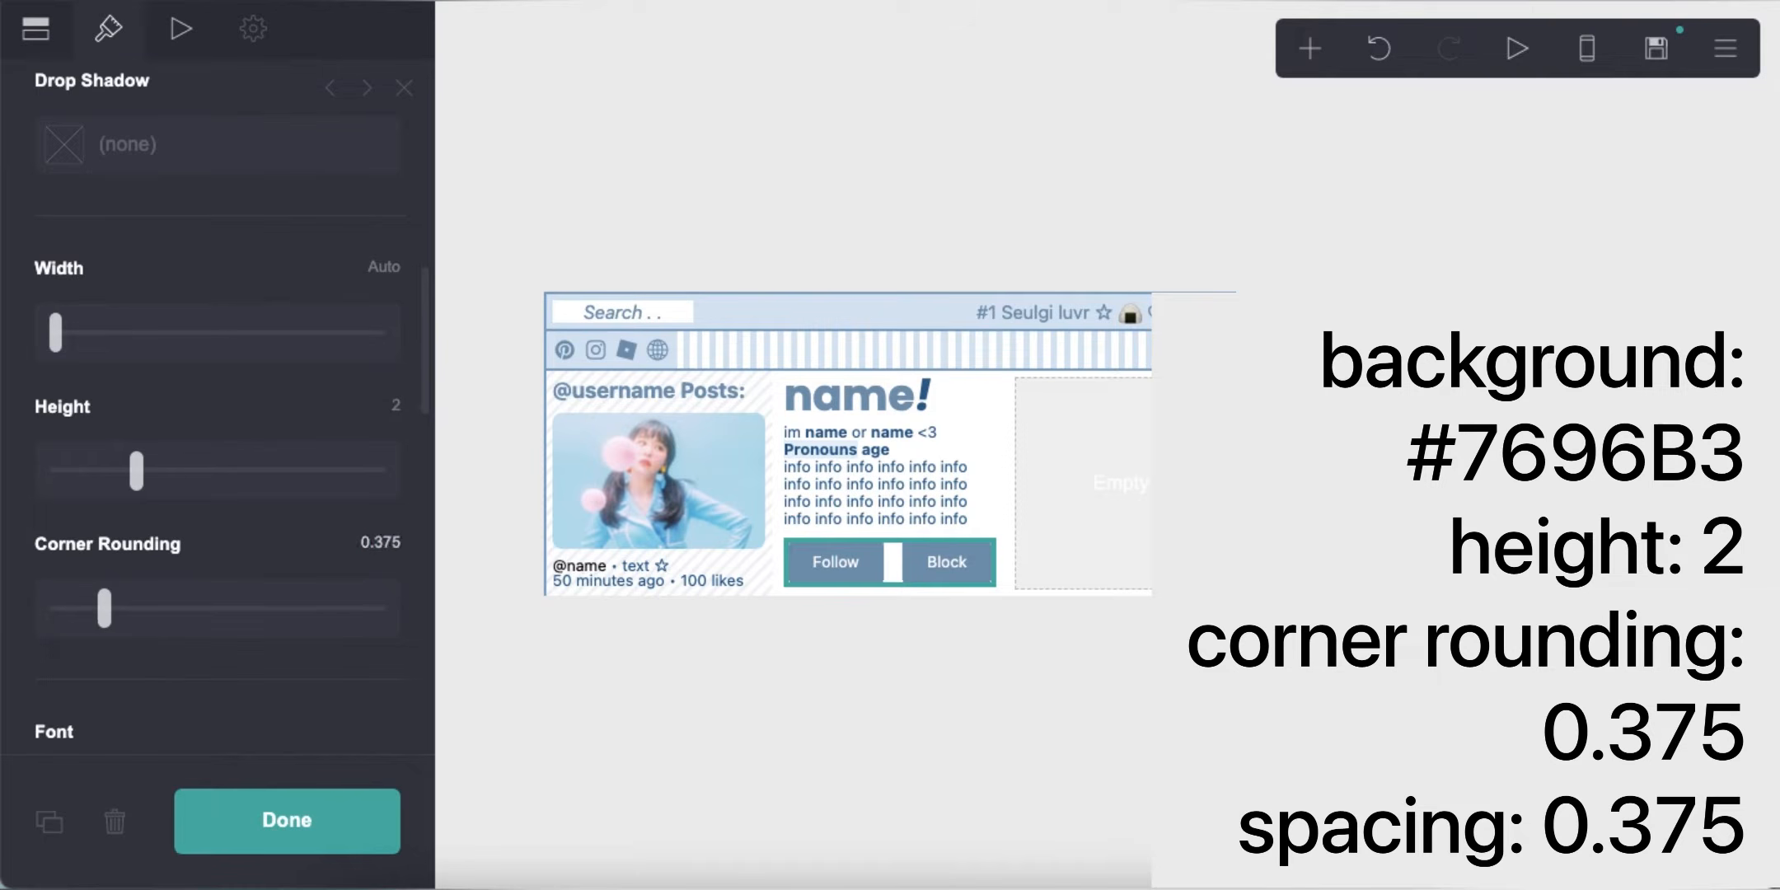
pyautogui.scroll(-15, 290, 524)
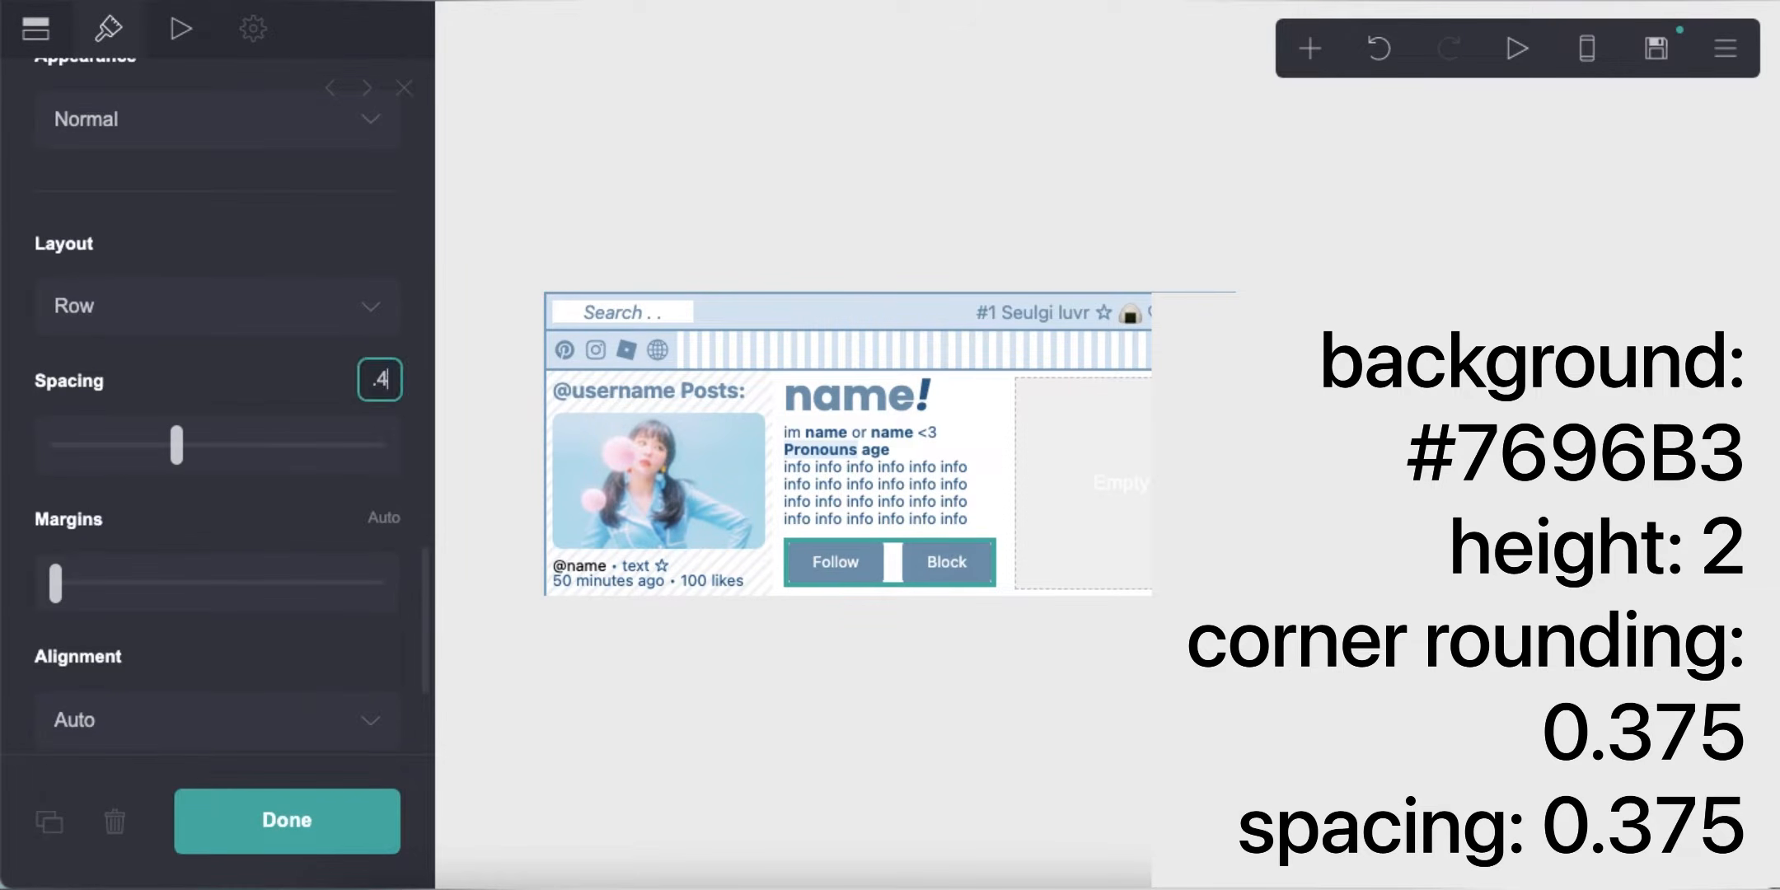
pyautogui.press('Return')
# Switch the buttons' mobile settings to manual with the Default layout, and return to the desktop view
pyautogui.scroll(-6, 300, 441)
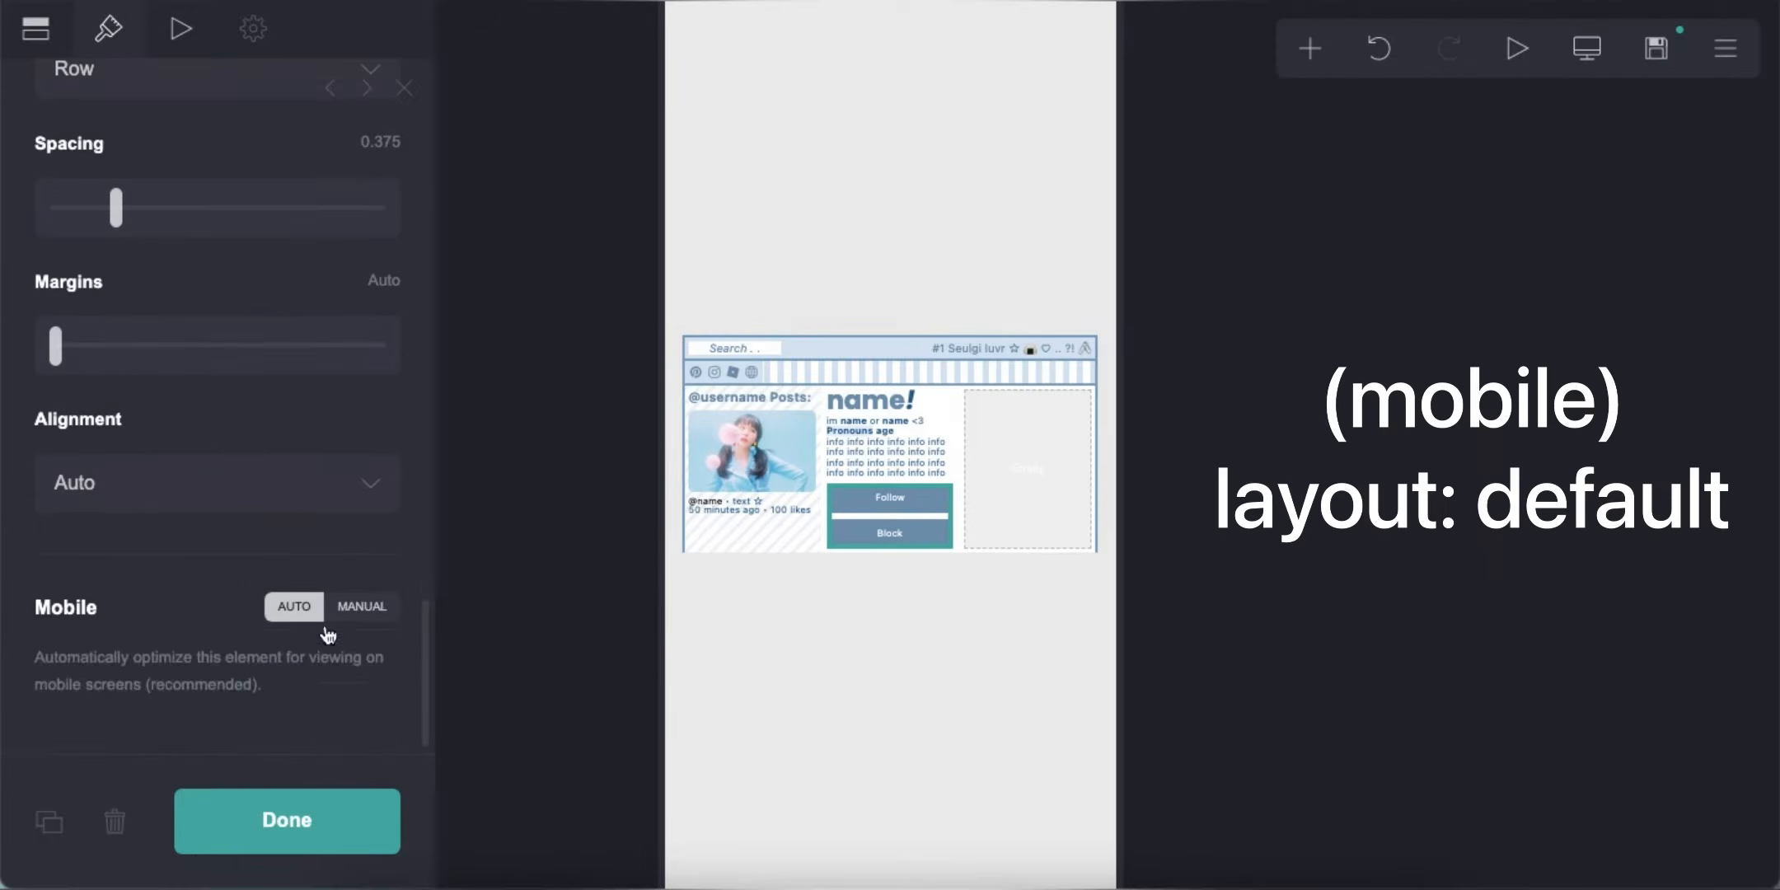
pyautogui.click(358, 605)
pyautogui.scroll(-4, 179, 442)
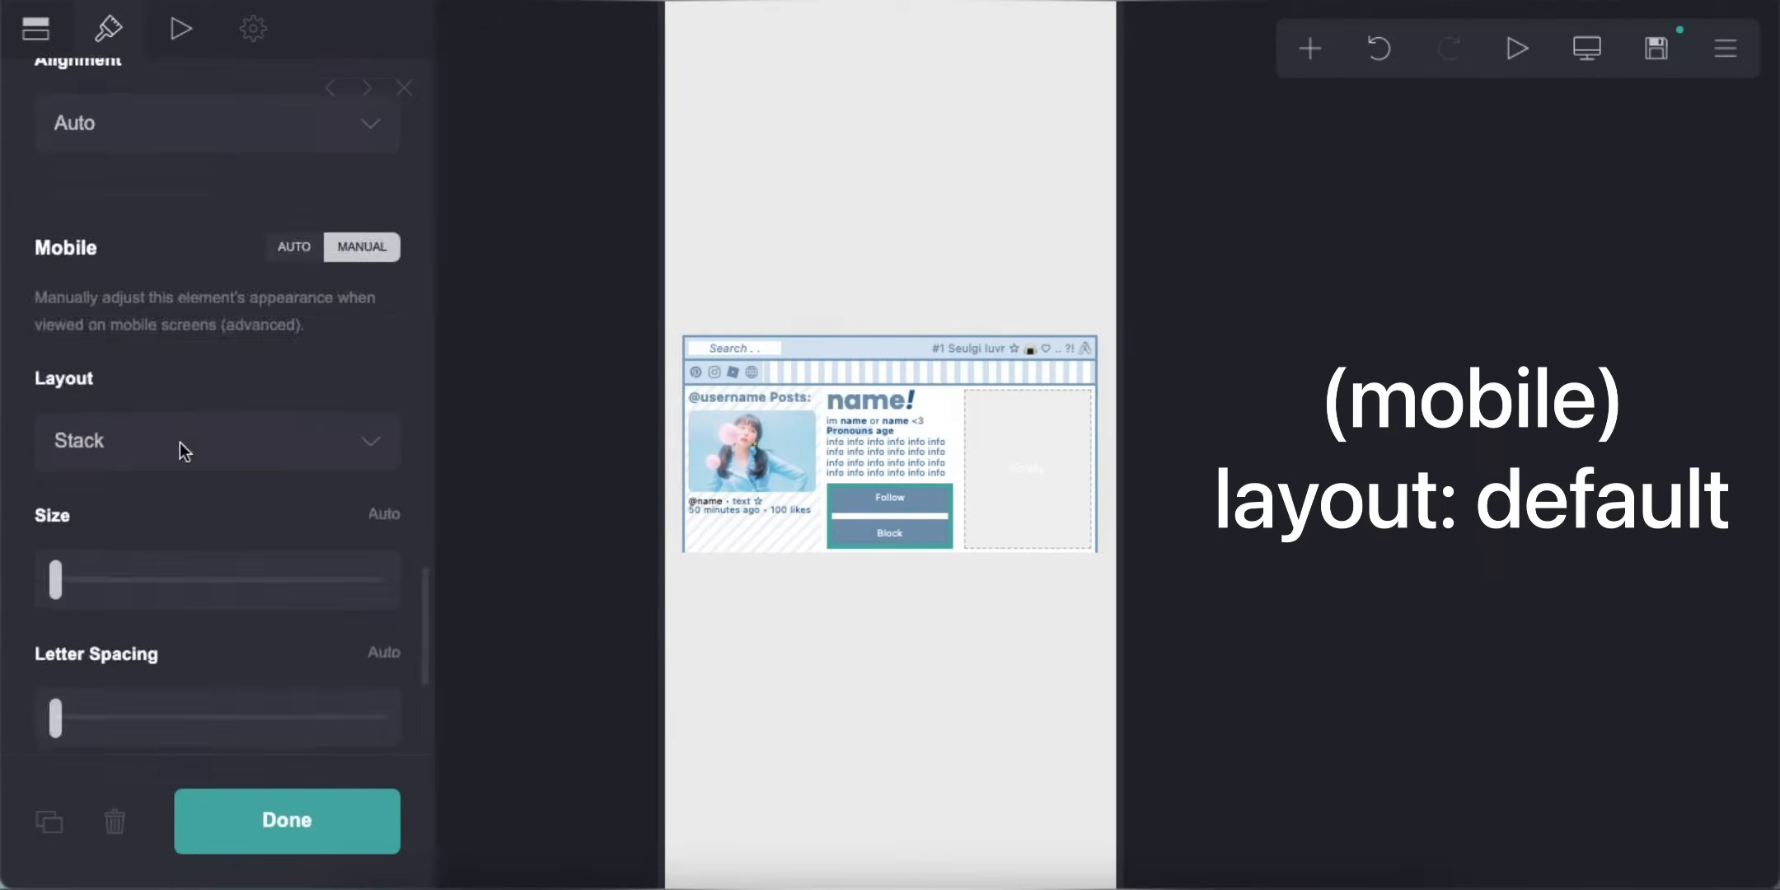
pyautogui.click(180, 442)
pyautogui.click(228, 340)
pyautogui.click(1404, 283)
pyautogui.click(1586, 48)
# Add an image to the third column, using the hat portrait from Downloads cropped to a square around the head and shoulders
pyautogui.click(1310, 48)
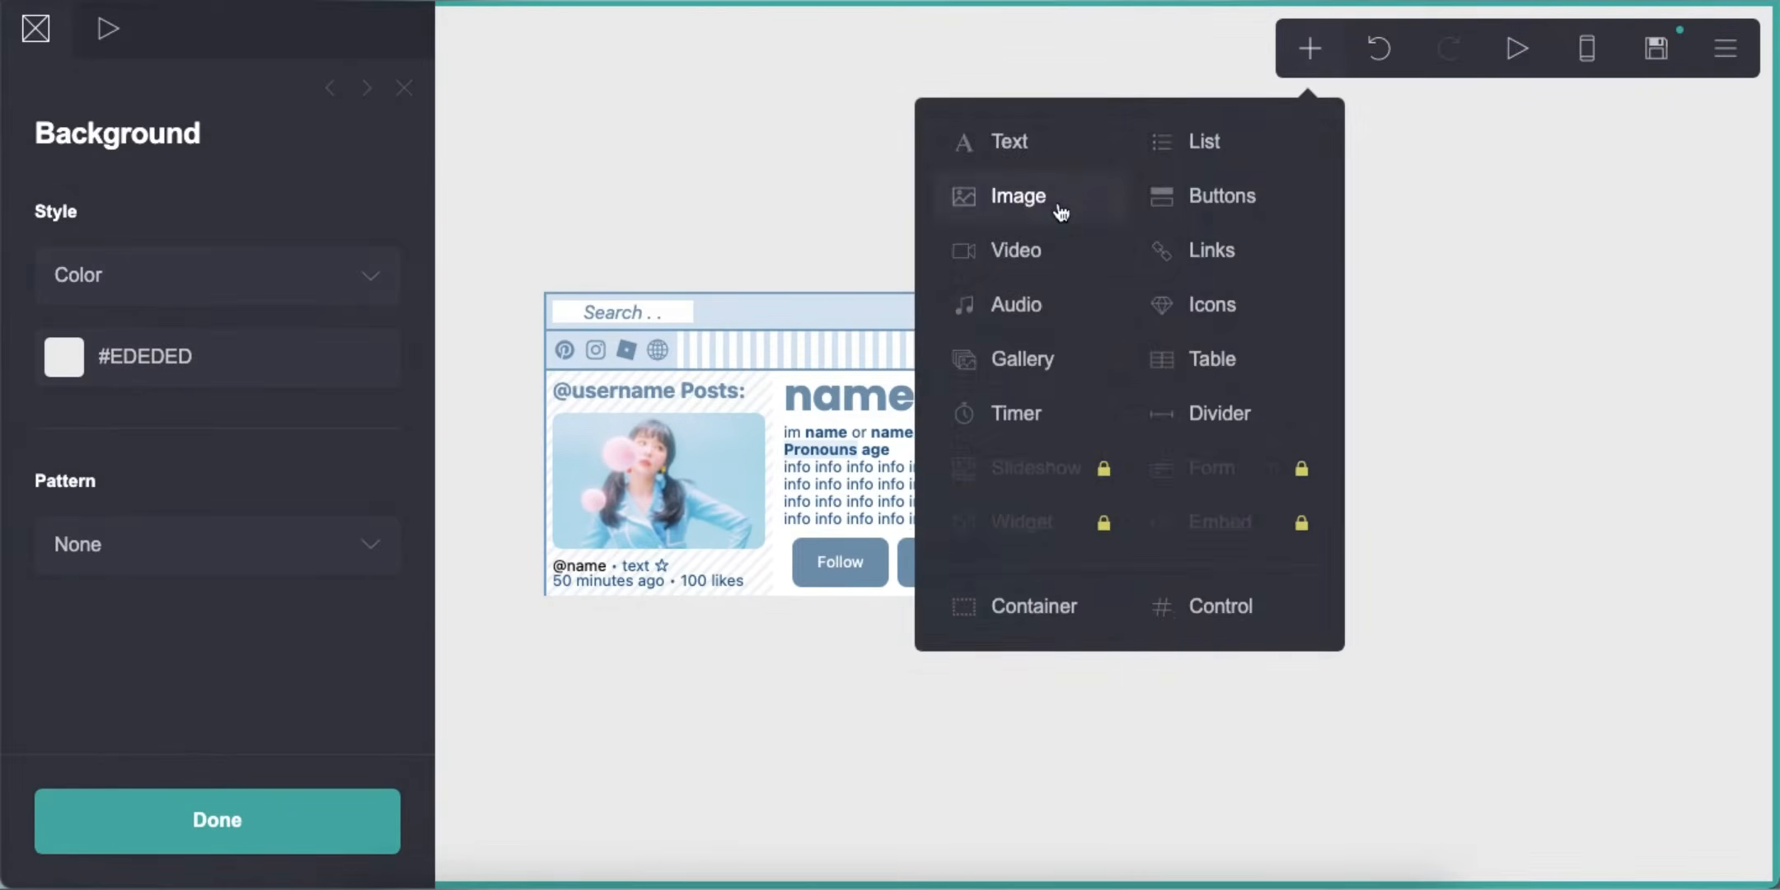
pyautogui.click(1061, 213)
pyautogui.click(216, 315)
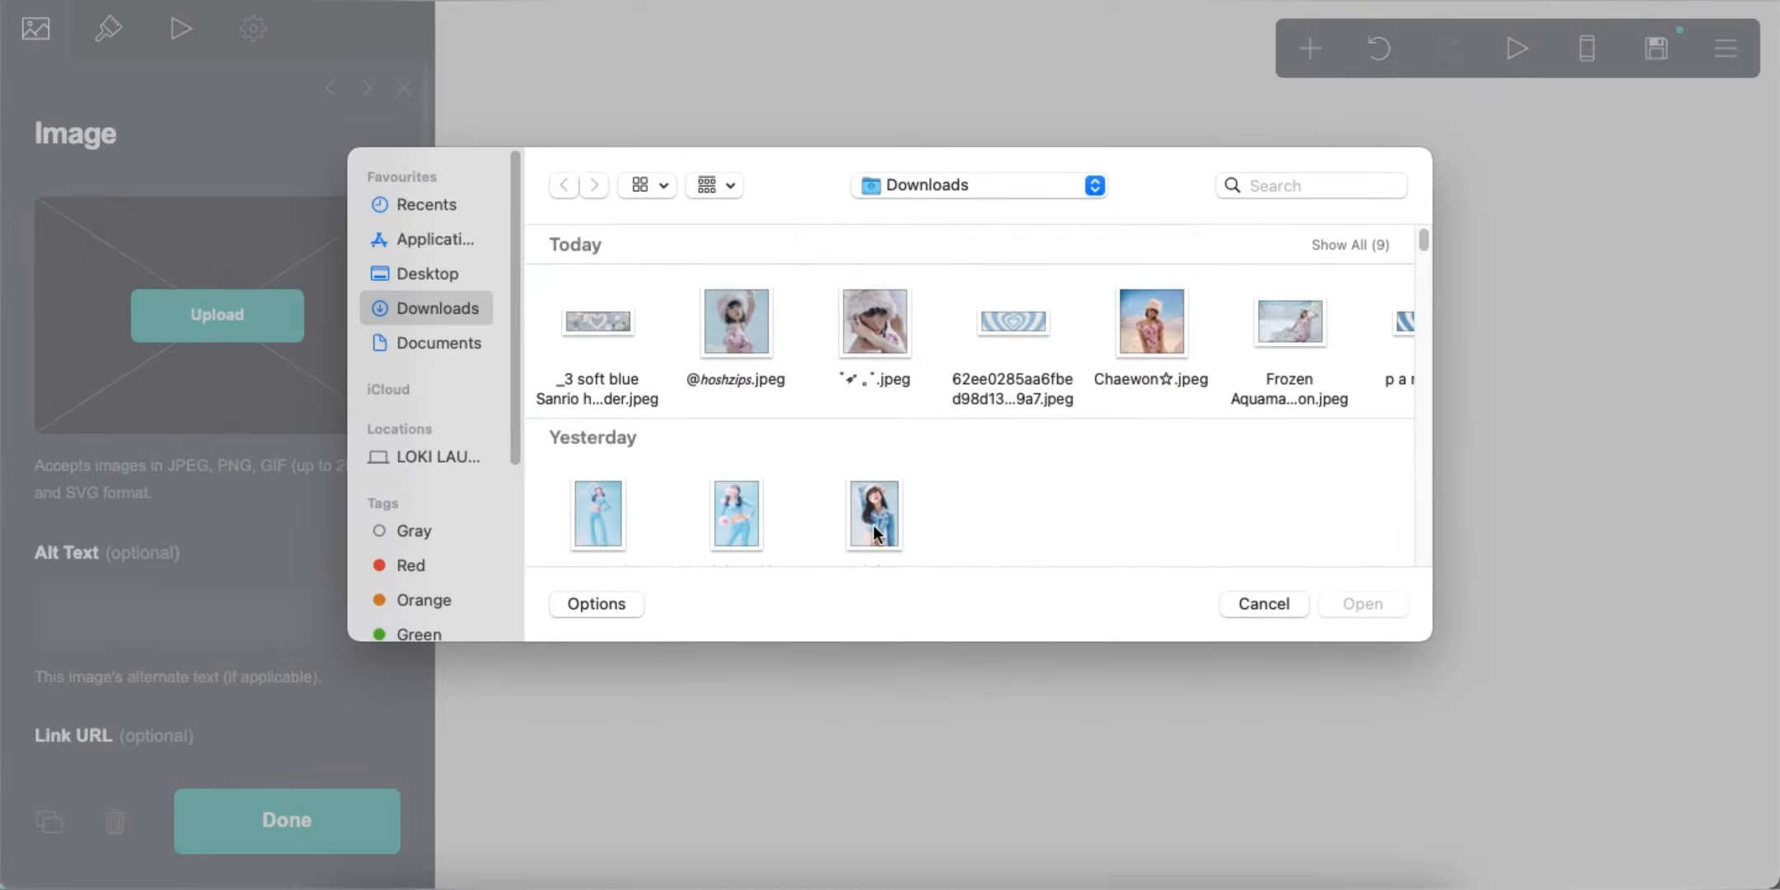
pyautogui.doubleClick(875, 529)
pyautogui.moveTo(651, 122); pyautogui.dragTo(1066, 537)
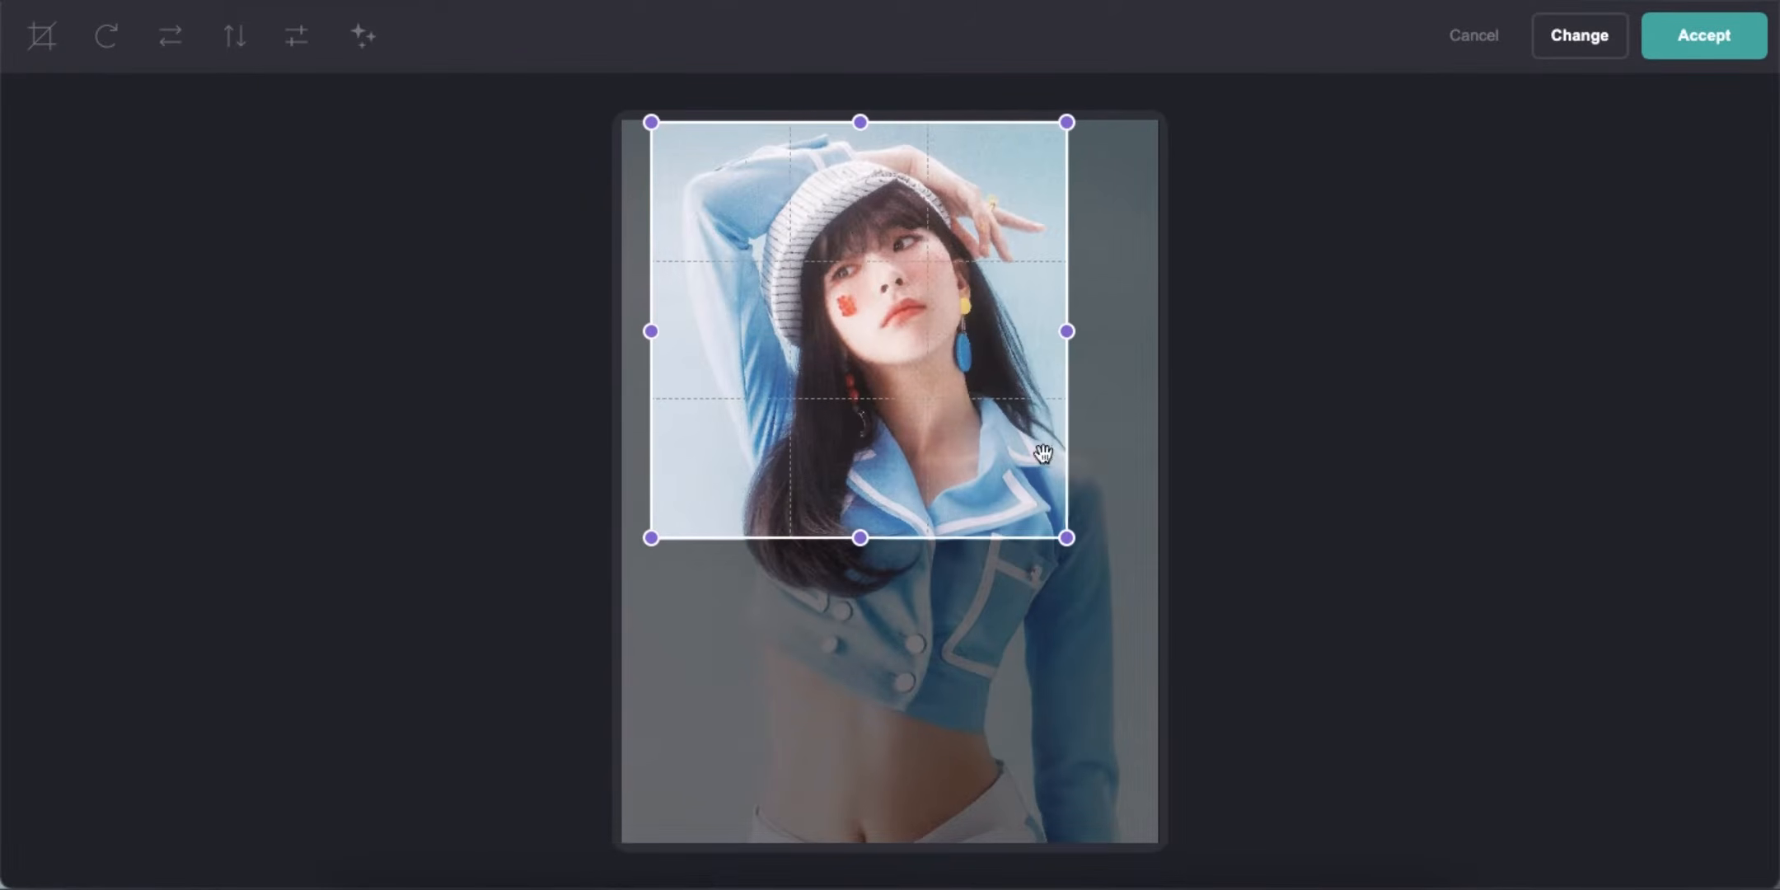
pyautogui.click(1672, 42)
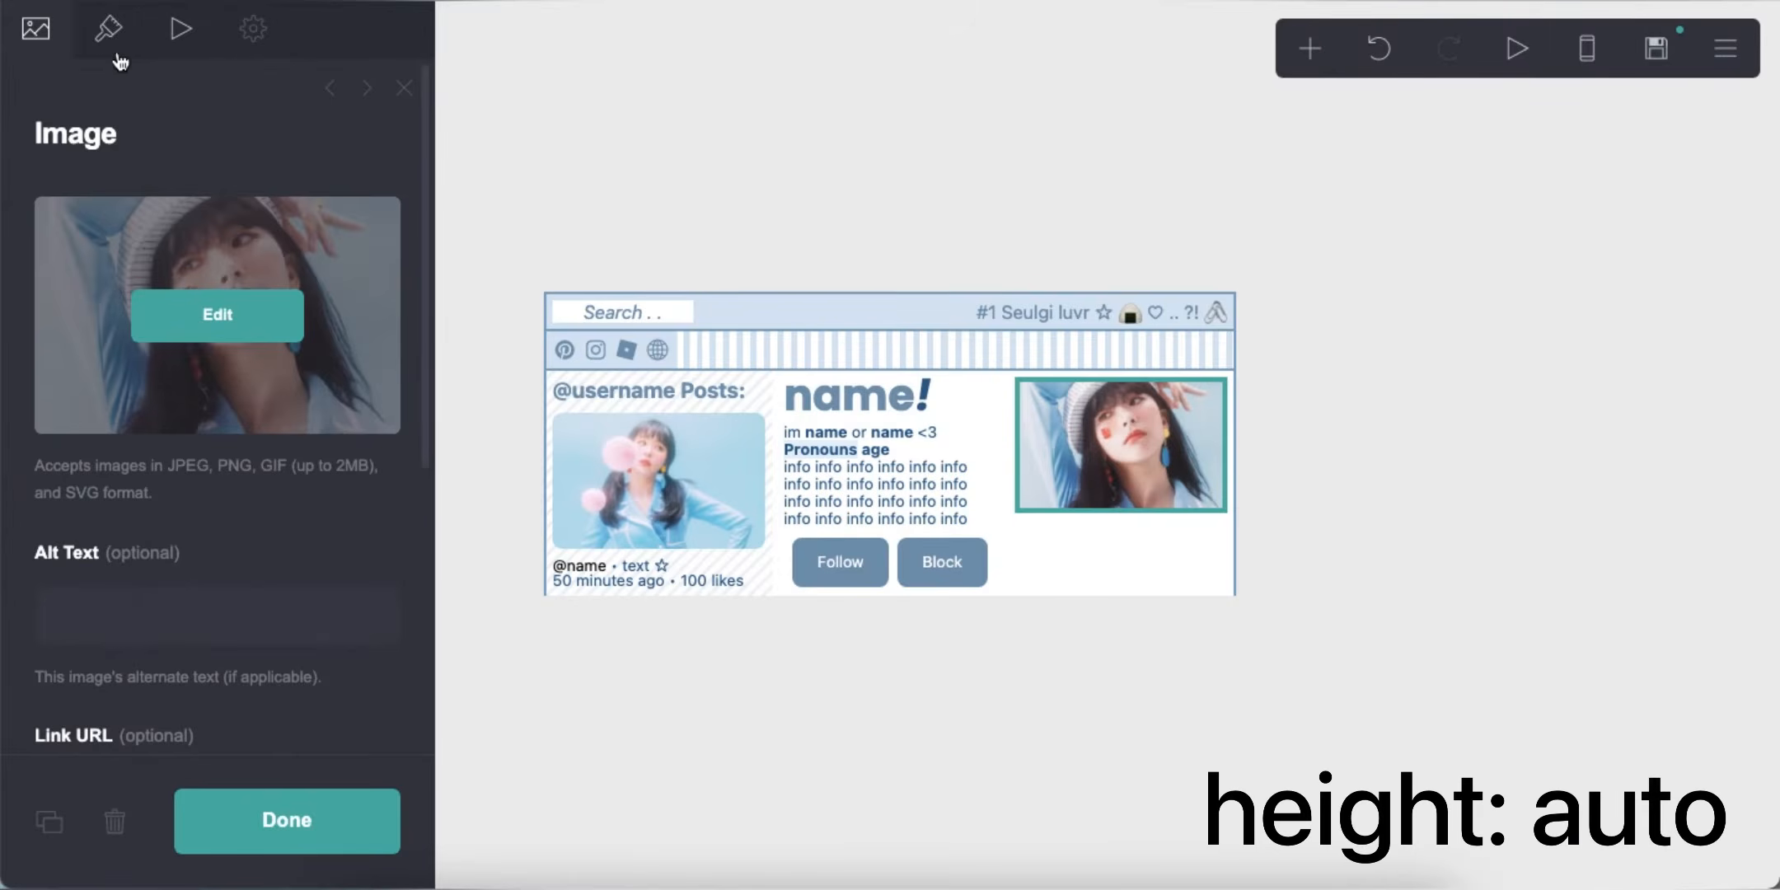
# Set the height of the third-column image to Auto
pyautogui.click(118, 55)
pyautogui.moveTo(88, 410); pyautogui.dragTo(66, 427)
pyautogui.click(1465, 578)
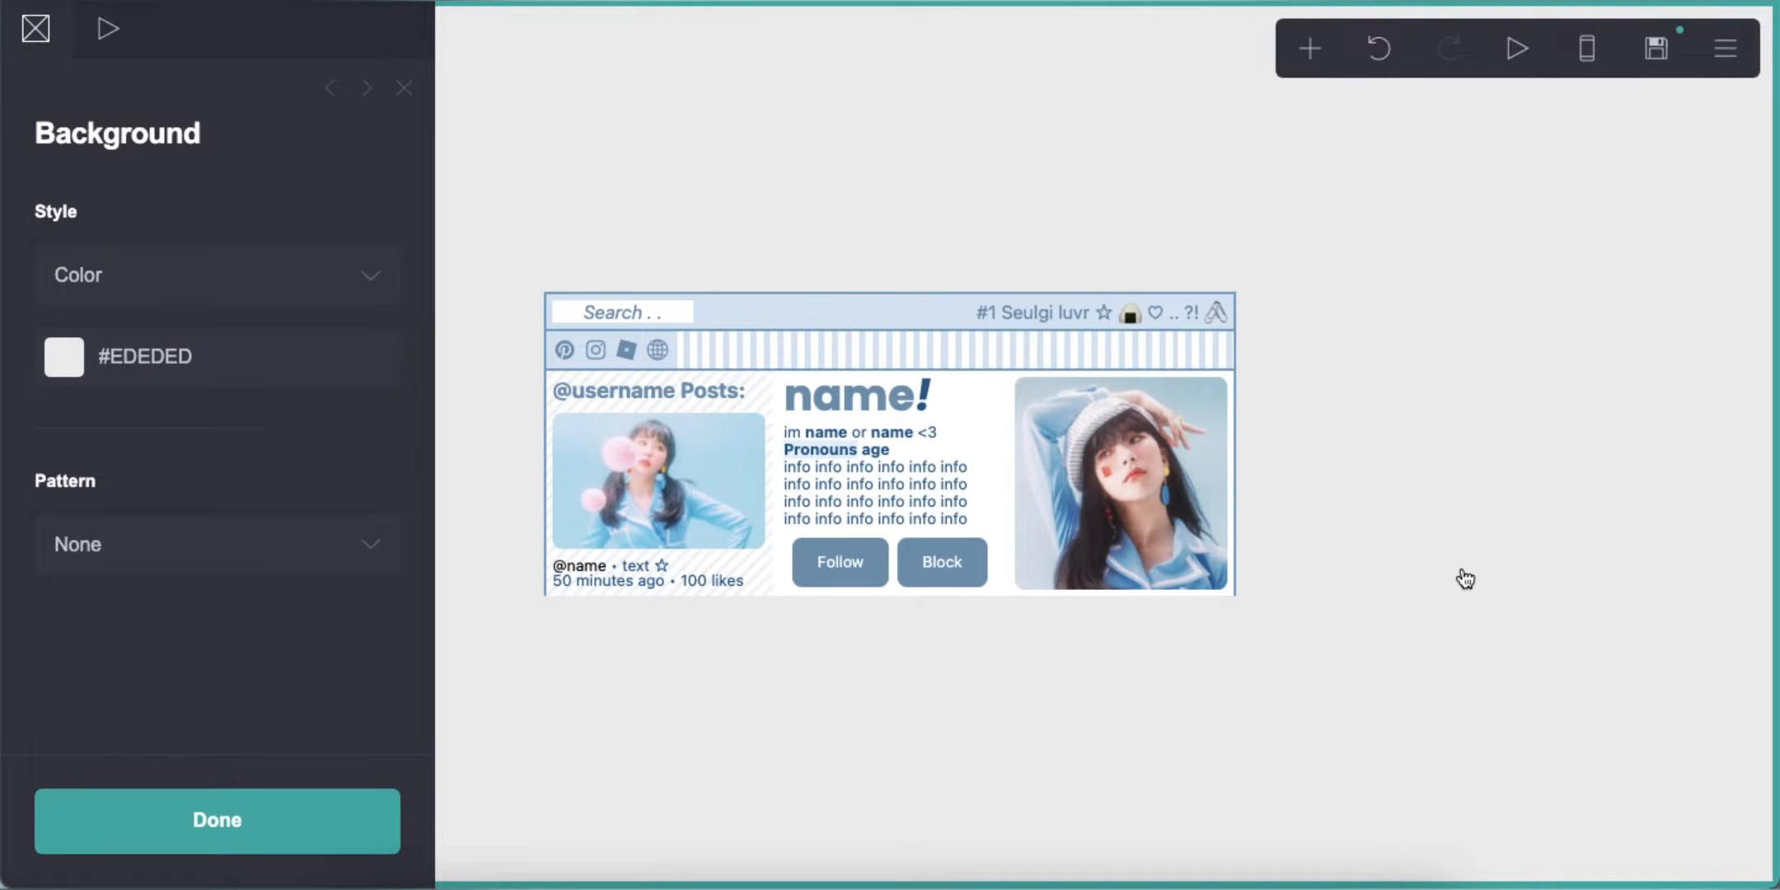
pyautogui.click(1556, 61)
pyautogui.click(1339, 695)
# Add a header marker control and a footer marker control below the profile container
pyautogui.click(1304, 67)
pyautogui.click(1219, 604)
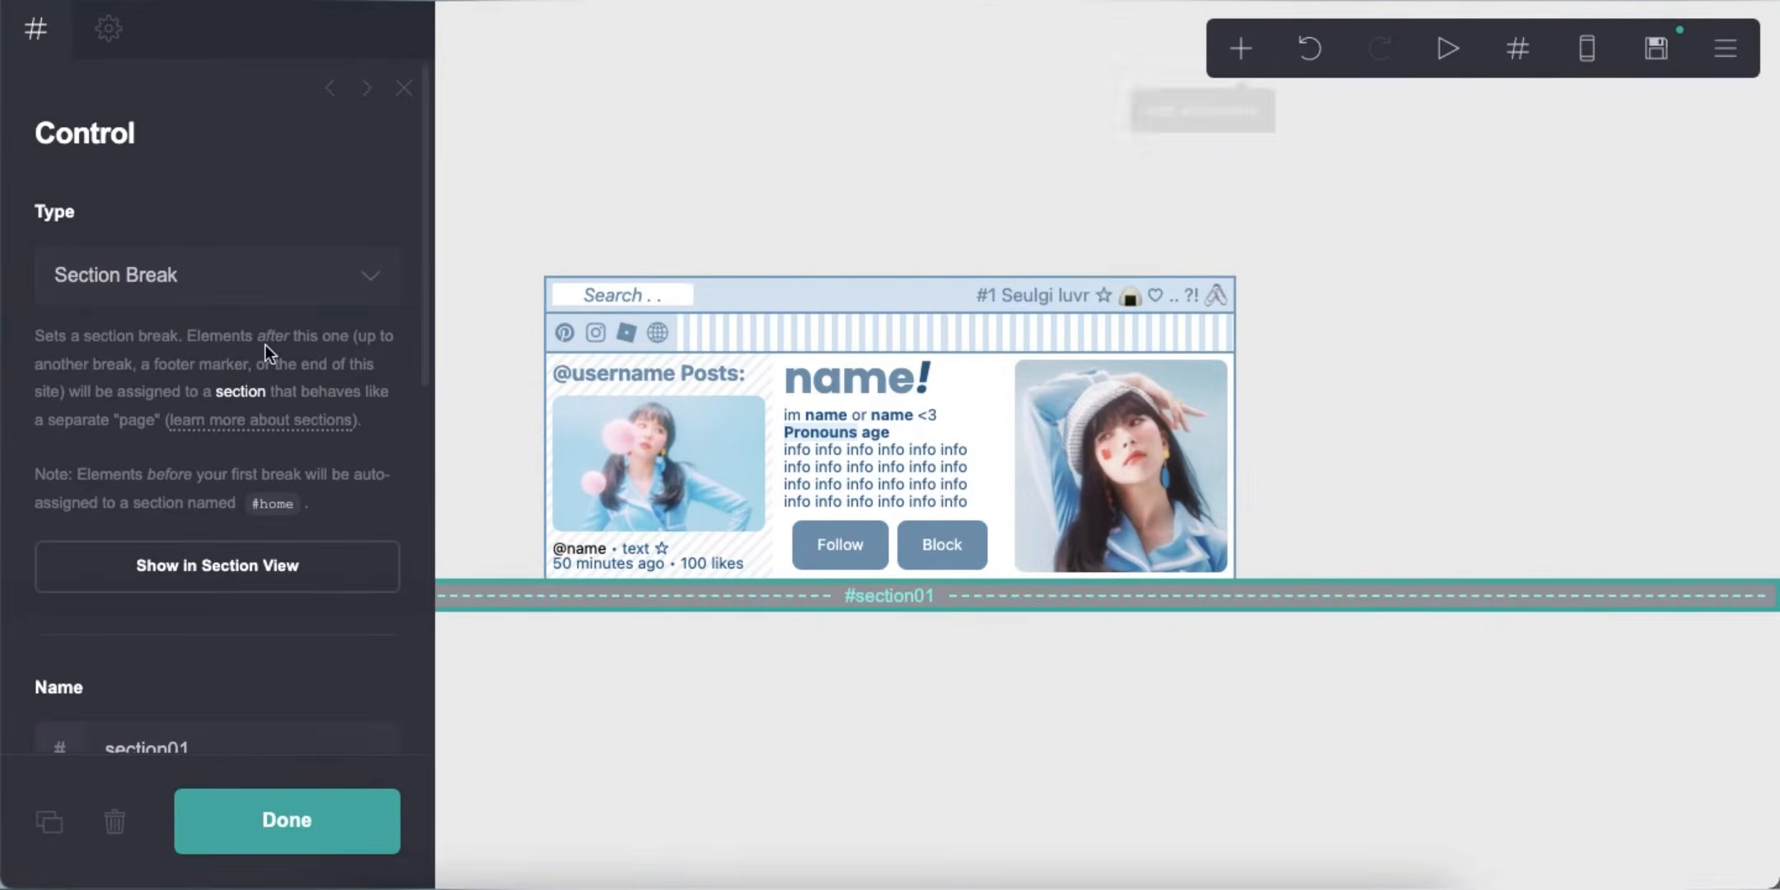
pyautogui.click(217, 275)
pyautogui.click(164, 302)
pyautogui.click(1288, 47)
pyautogui.click(1216, 604)
pyautogui.click(216, 275)
pyautogui.click(164, 330)
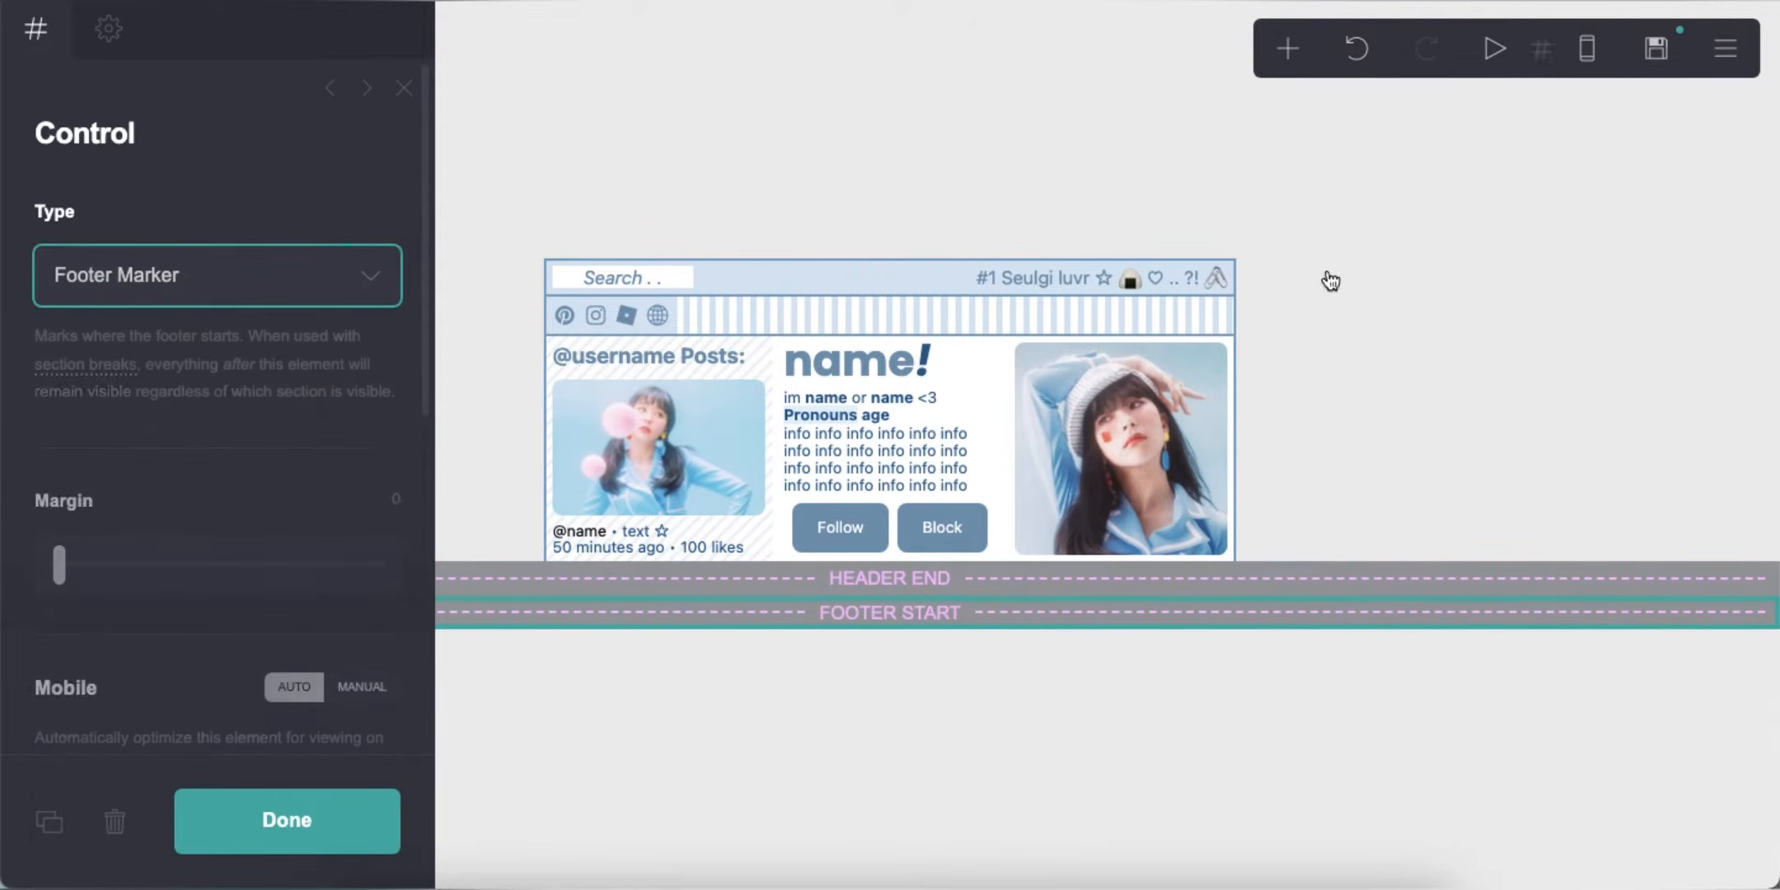
# Add a container of type Columns below the footer marker and give it a third column
pyautogui.click(1288, 47)
pyautogui.click(1037, 604)
pyautogui.click(216, 275)
pyautogui.click(132, 301)
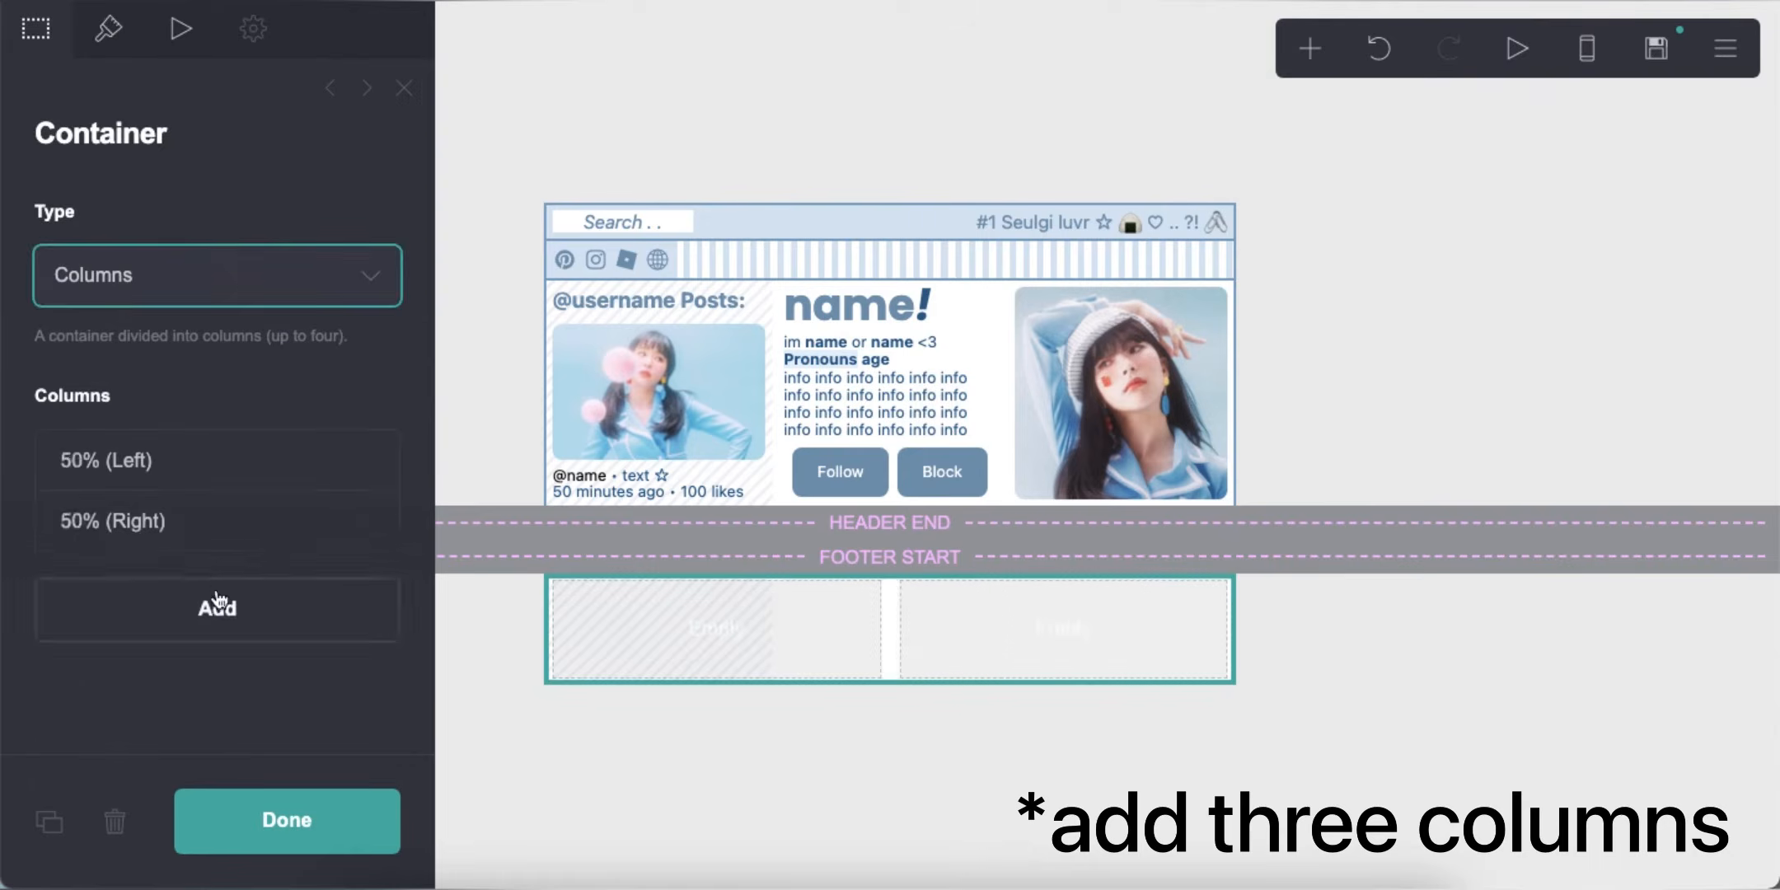
pyautogui.click(218, 607)
# Set the footer container's vertical padding to 0.125 and its gutters to 0
pyautogui.click(108, 29)
pyautogui.scroll(-1, 355, 519)
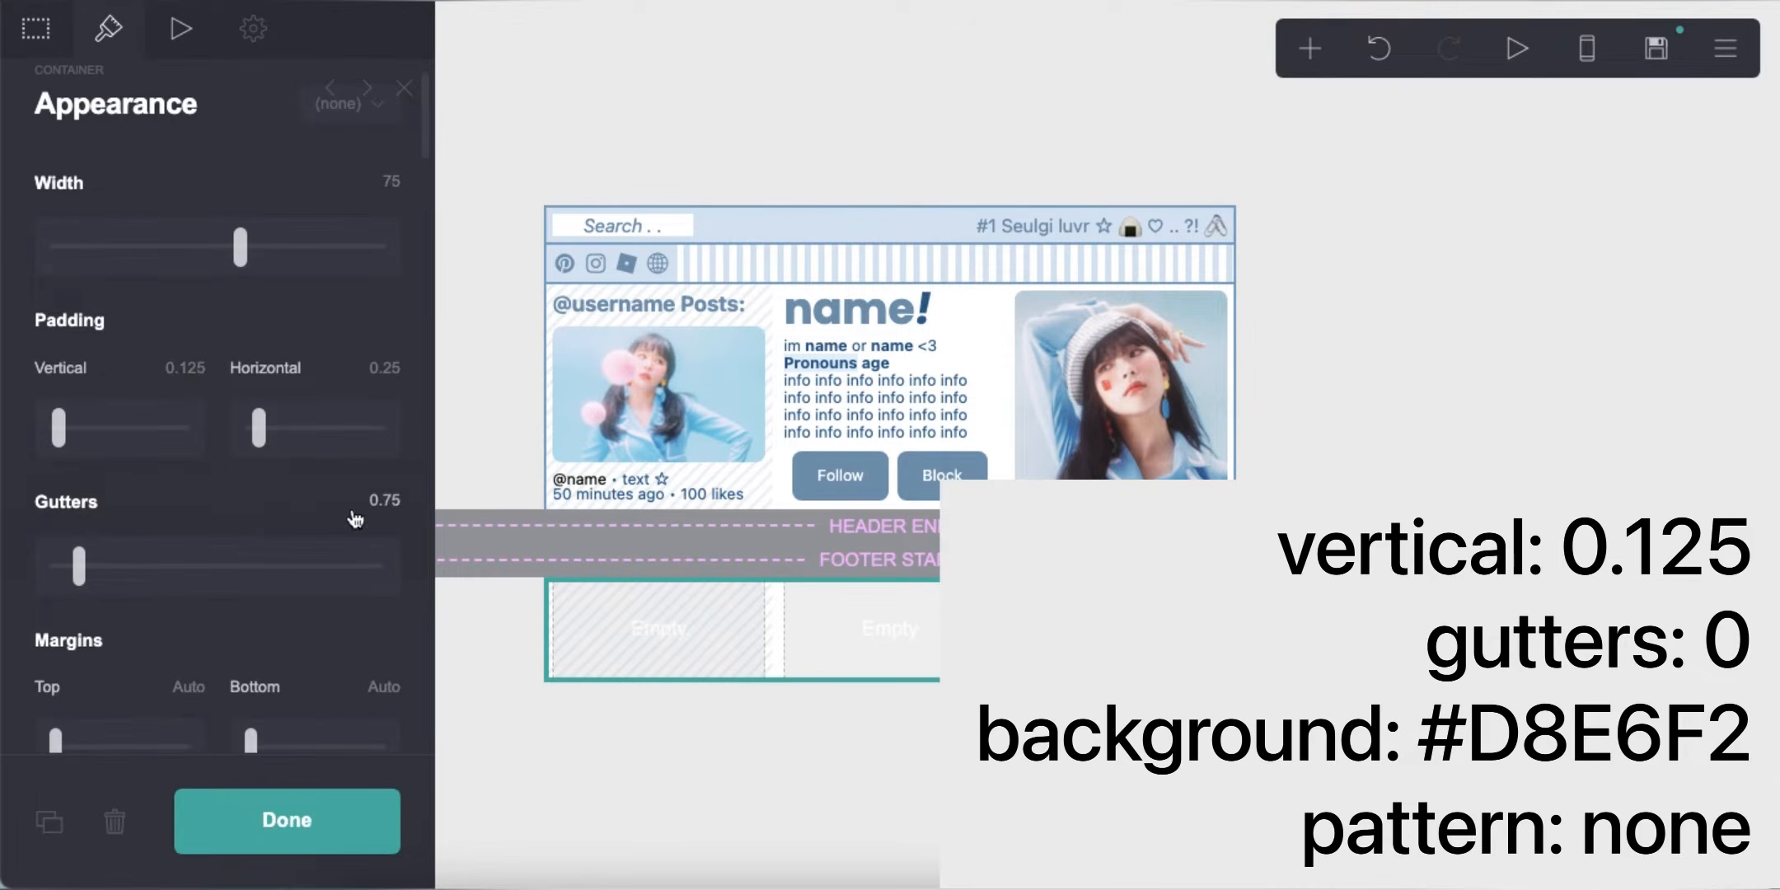
pyautogui.scroll(-10, 207, 520)
# Give the footer container a solid #D8E6F2 background with no pattern
pyautogui.click(206, 449)
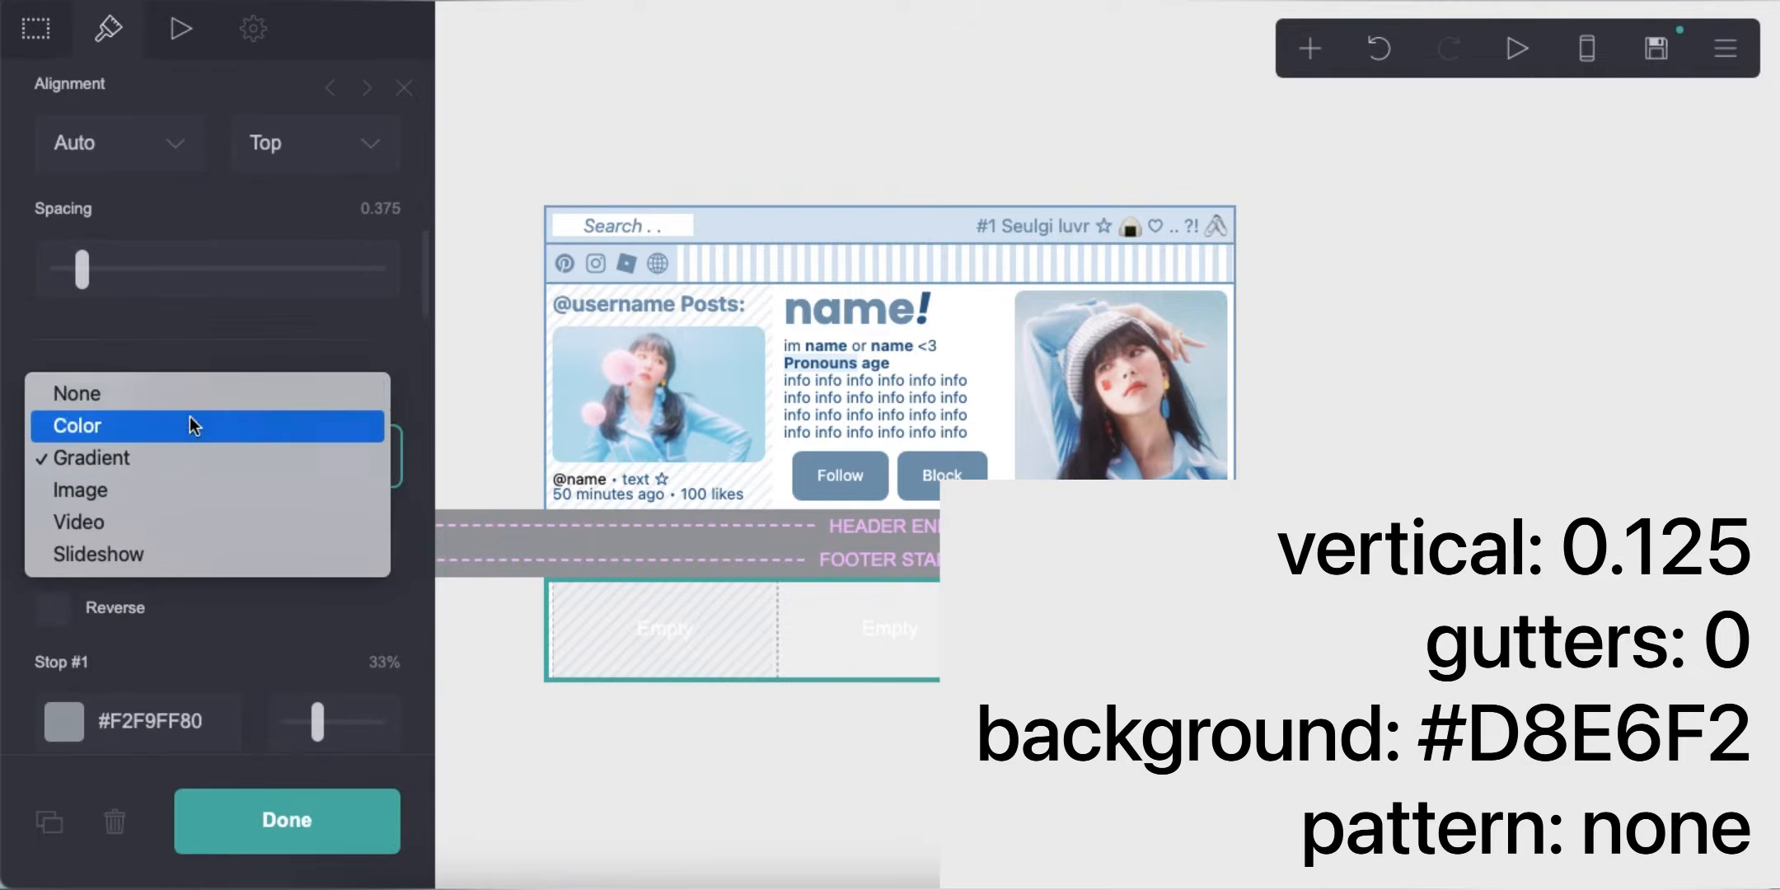
pyautogui.click(188, 422)
pyautogui.scroll(-10, 206, 544)
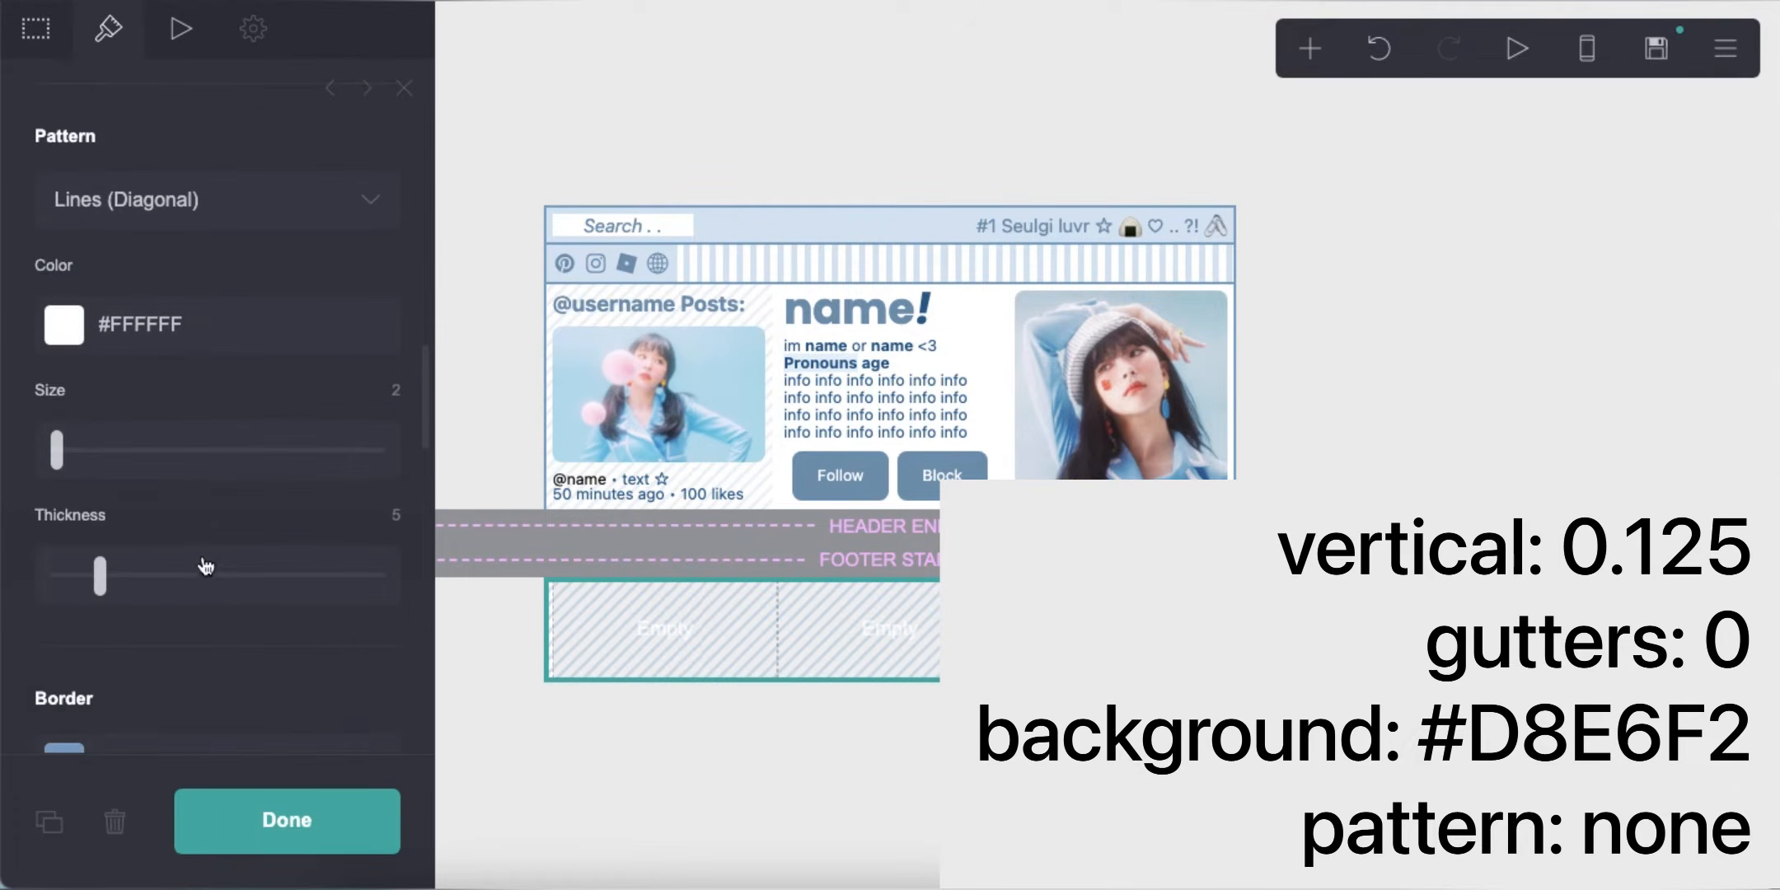
pyautogui.scroll(1, 206, 567)
pyautogui.click(158, 234)
pyautogui.scroll(5, 158, 230)
pyautogui.click(194, 164)
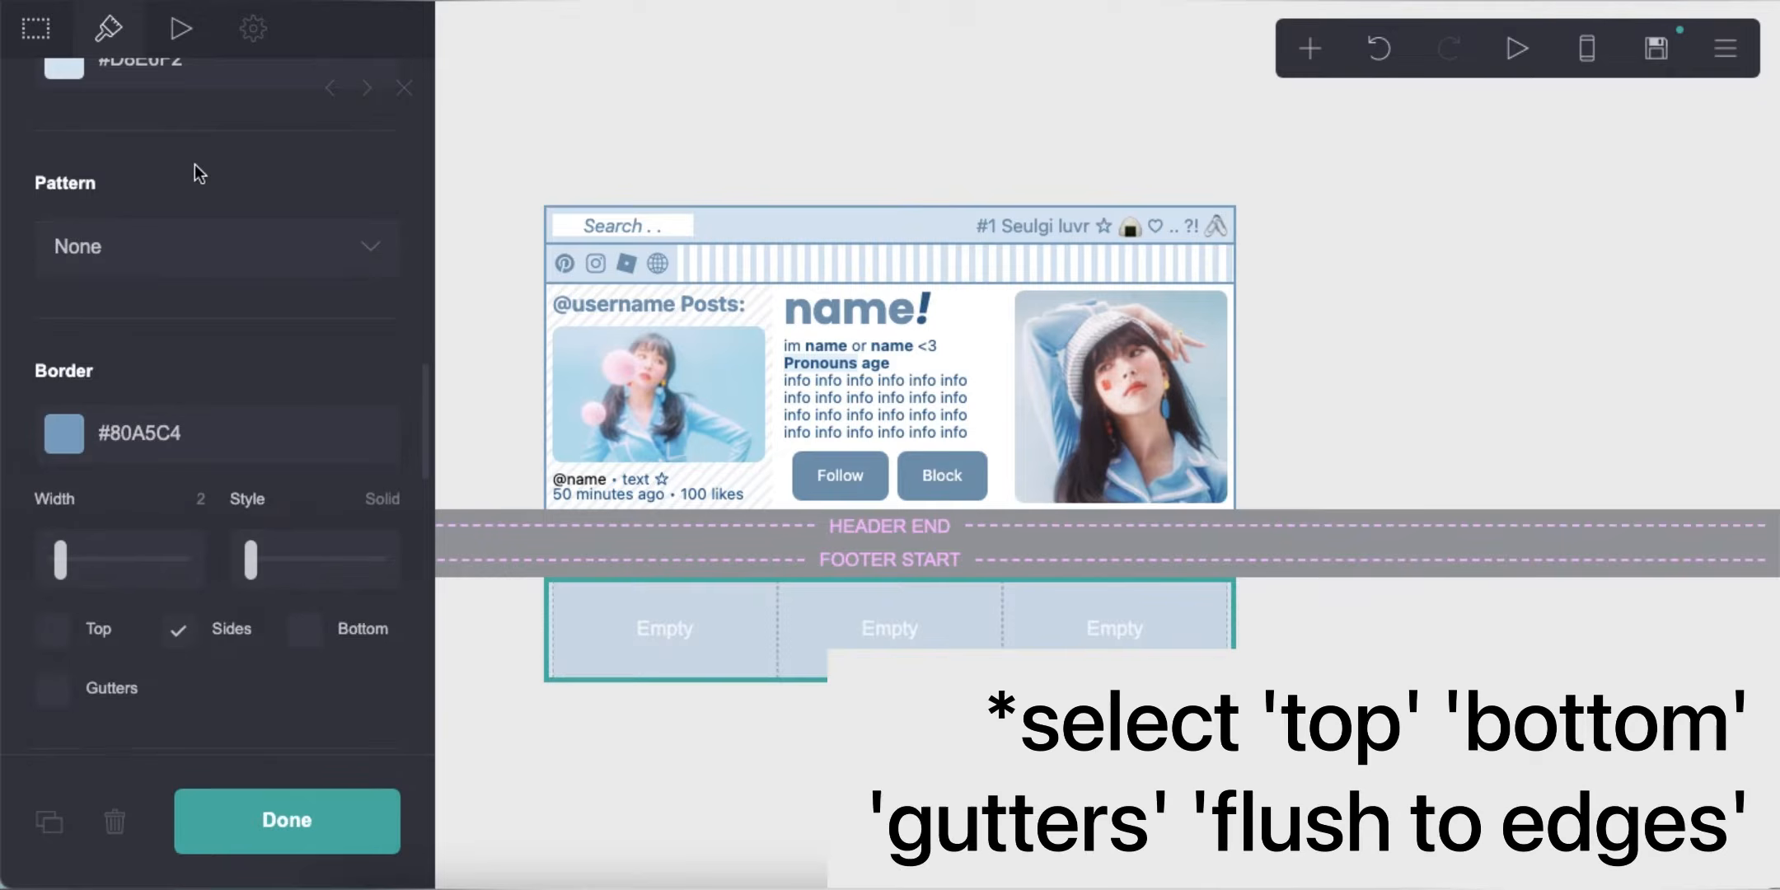
# Enable the footer container's top, bottom and gutter borders, with the gutter lines flush to the edges
pyautogui.scroll(-1, 185, 406)
pyautogui.click(52, 554)
pyautogui.click(303, 554)
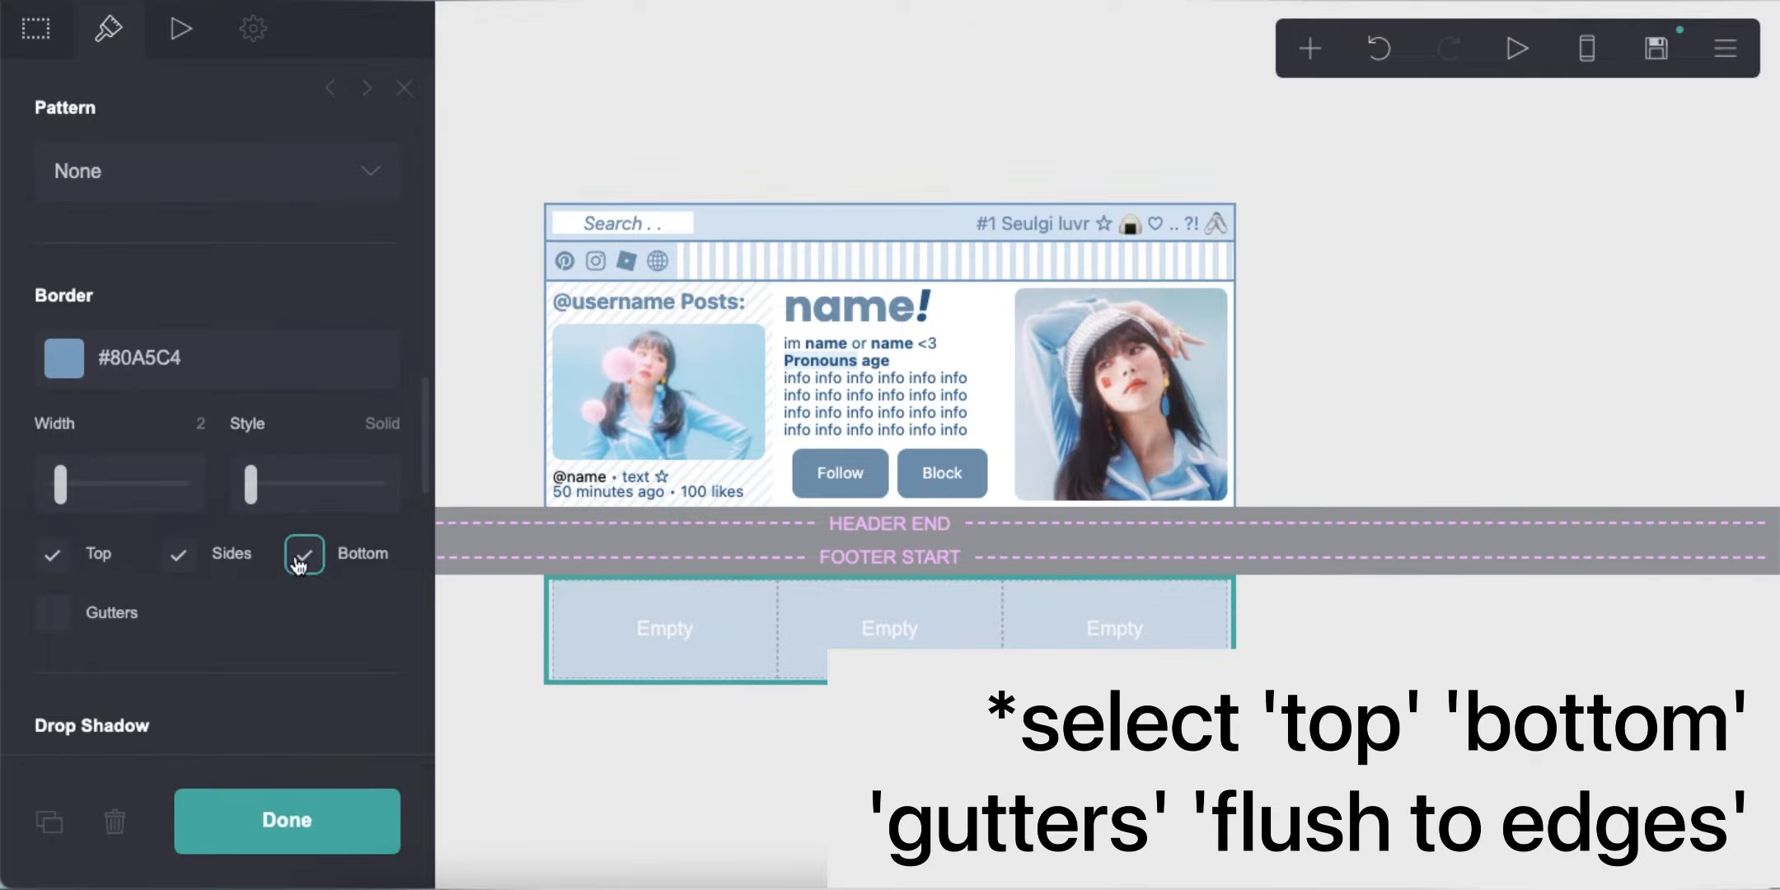
pyautogui.click(249, 631)
pyautogui.scroll(-1, 286, 643)
pyautogui.click(652, 759)
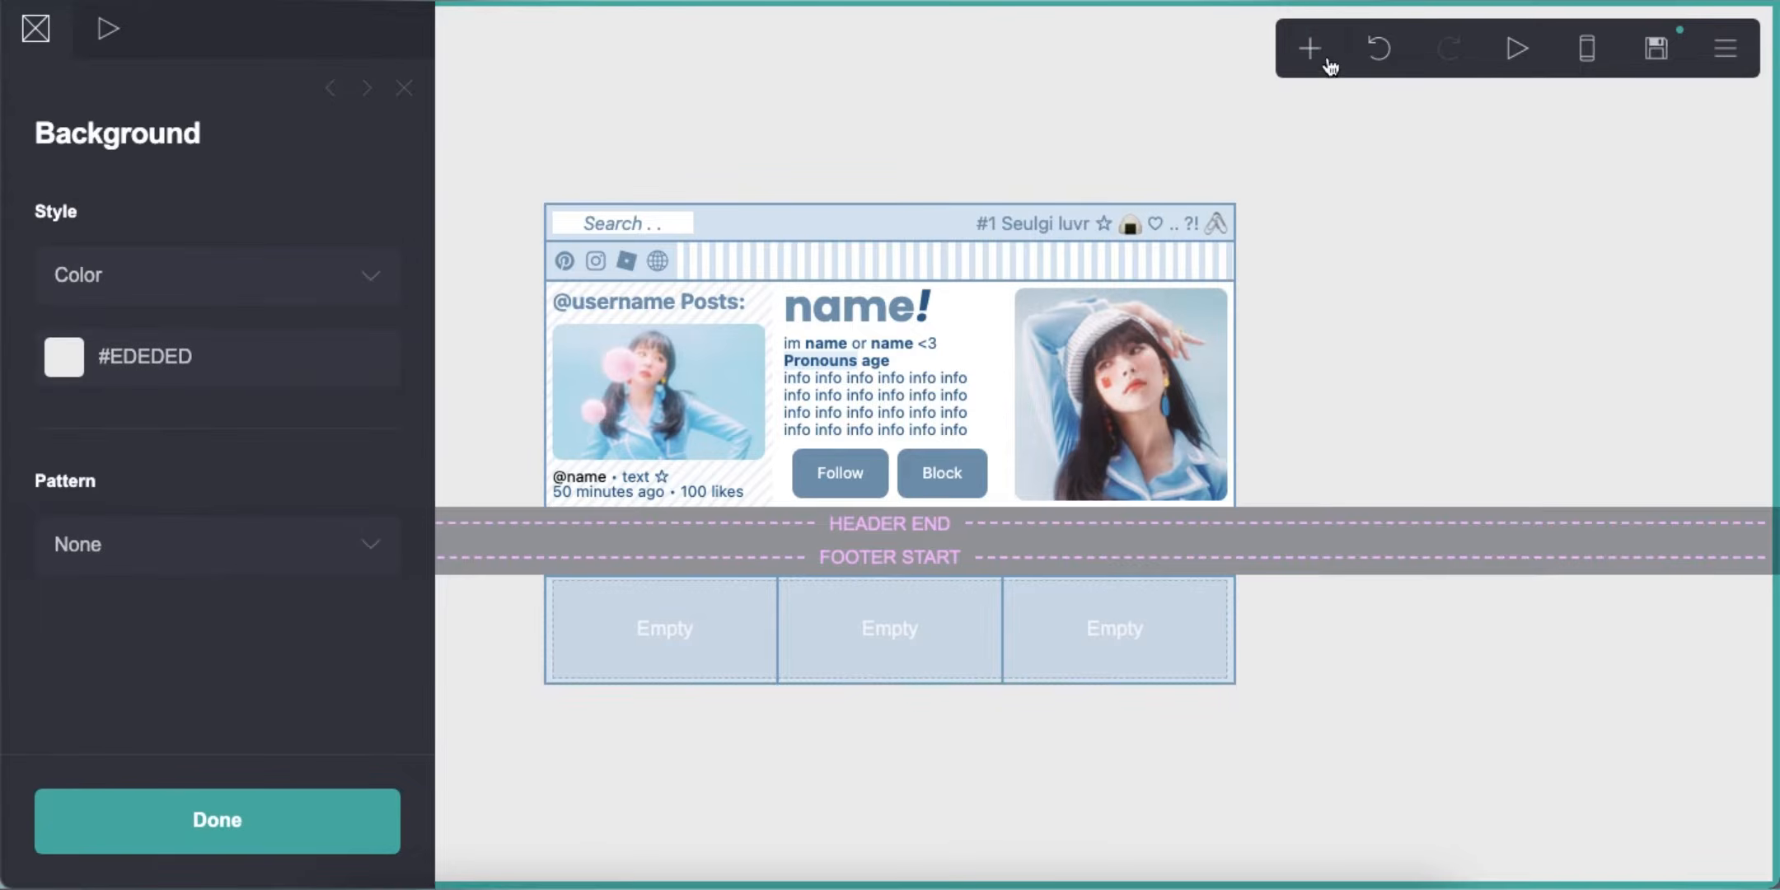
# Add a text element to the footer container's first column and make it a "♡ Home ♡" link
pyautogui.moveTo(732, 684); pyautogui.dragTo(659, 623)
pyautogui.click(36, 30)
pyautogui.moveTo(123, 231); pyautogui.dragTo(4, 234)
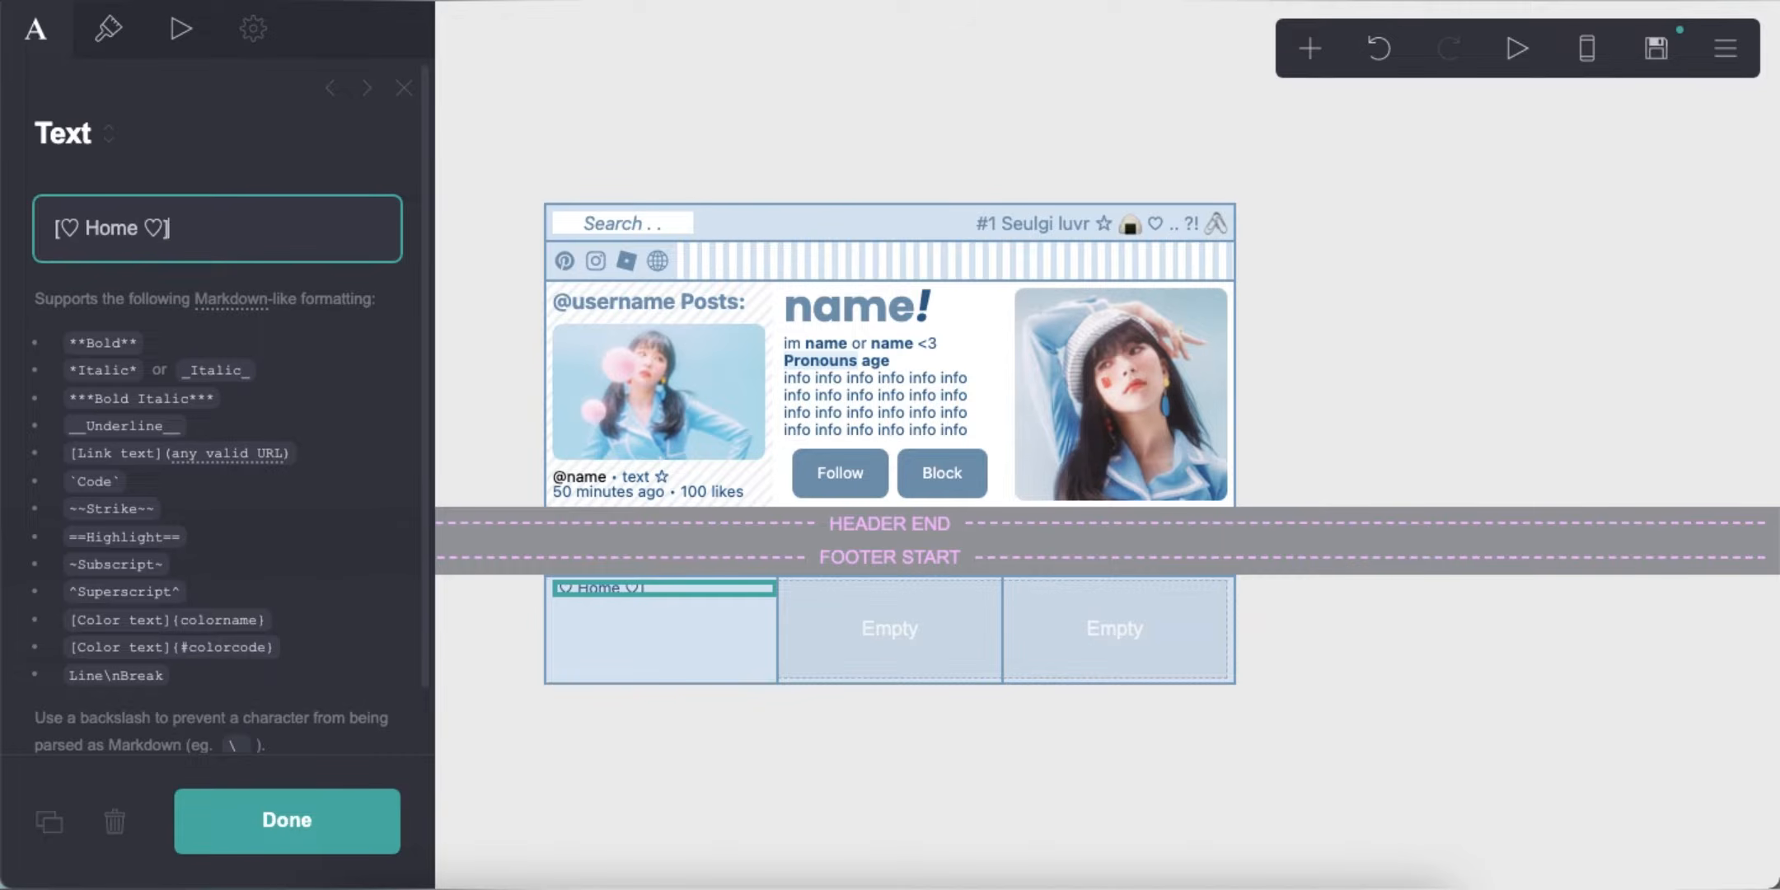
# Set the footer's Home link text to size 0.75 with line spacing 1.5
pyautogui.click(108, 30)
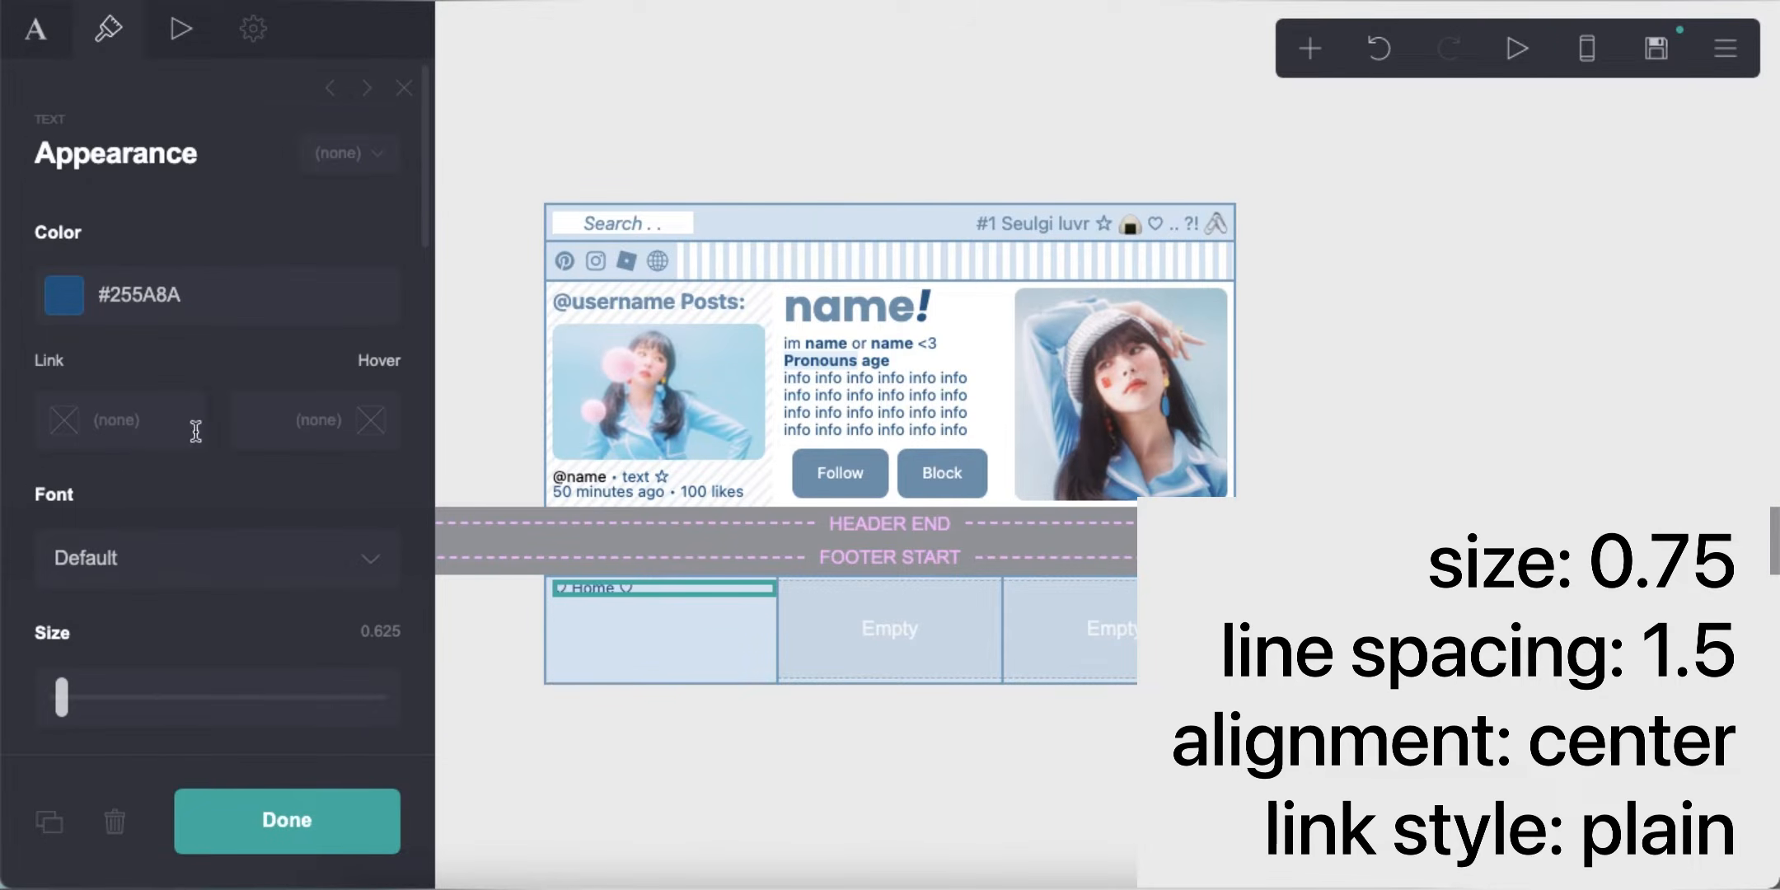
pyautogui.scroll(-2, 195, 430)
pyautogui.click(362, 484)
pyautogui.scroll(-2, 295, 556)
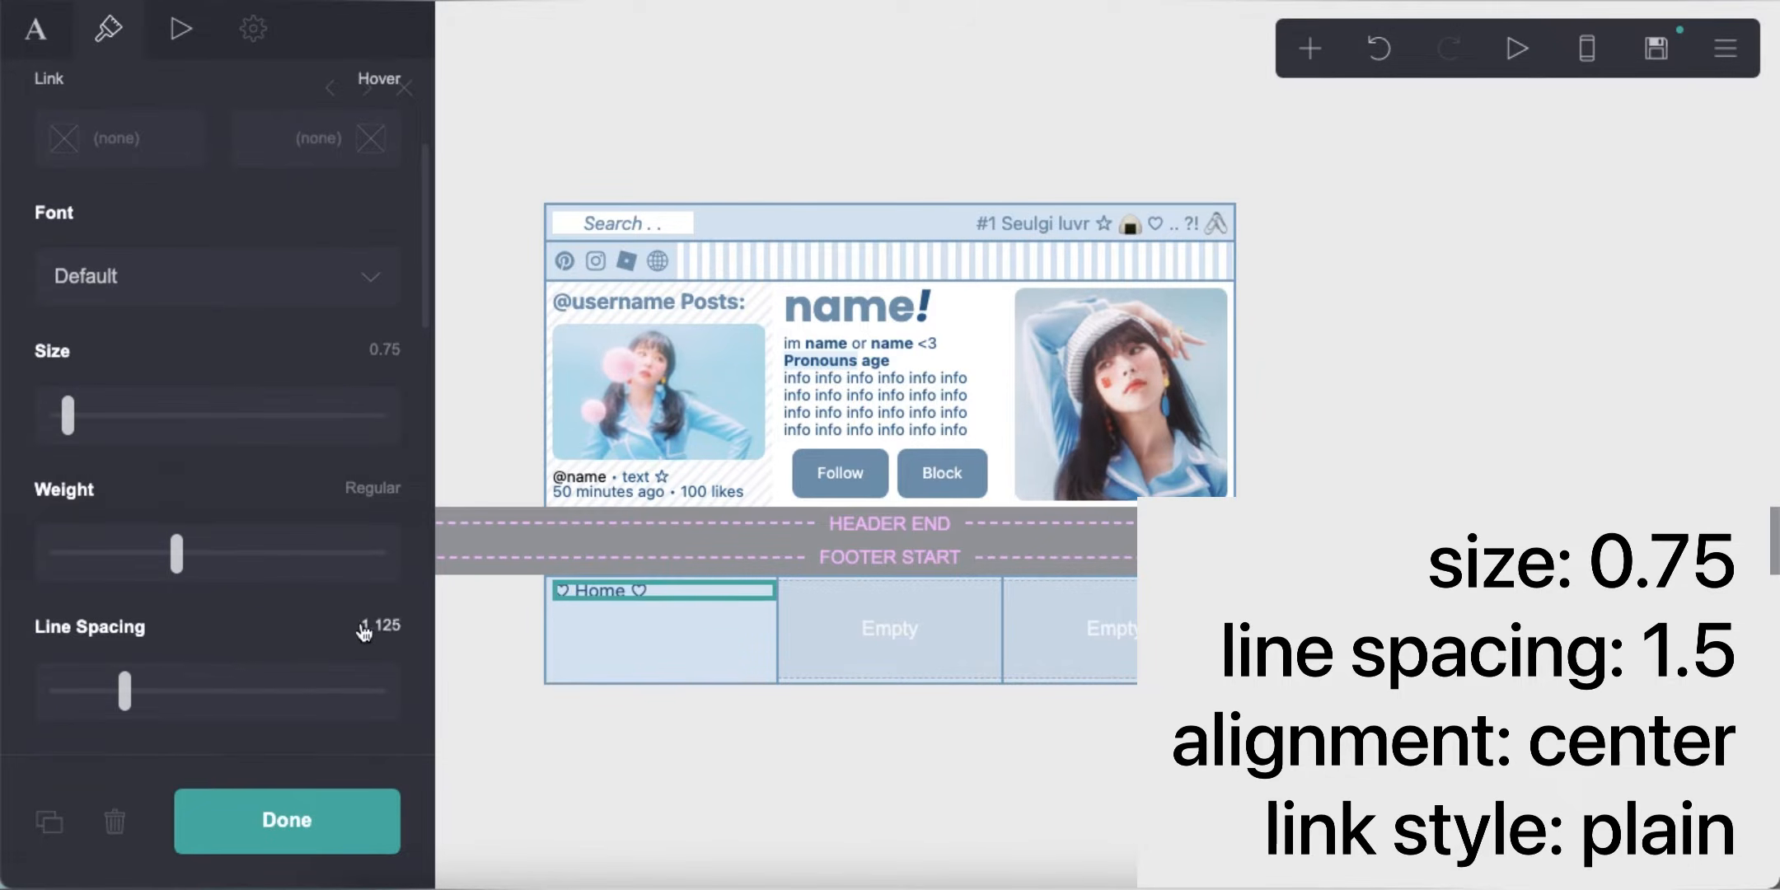
pyautogui.click(362, 623)
pyautogui.write('1.5')
pyautogui.press('Return')
# Center the Home link text and give it the Plain link style
pyautogui.scroll(-10, 262, 611)
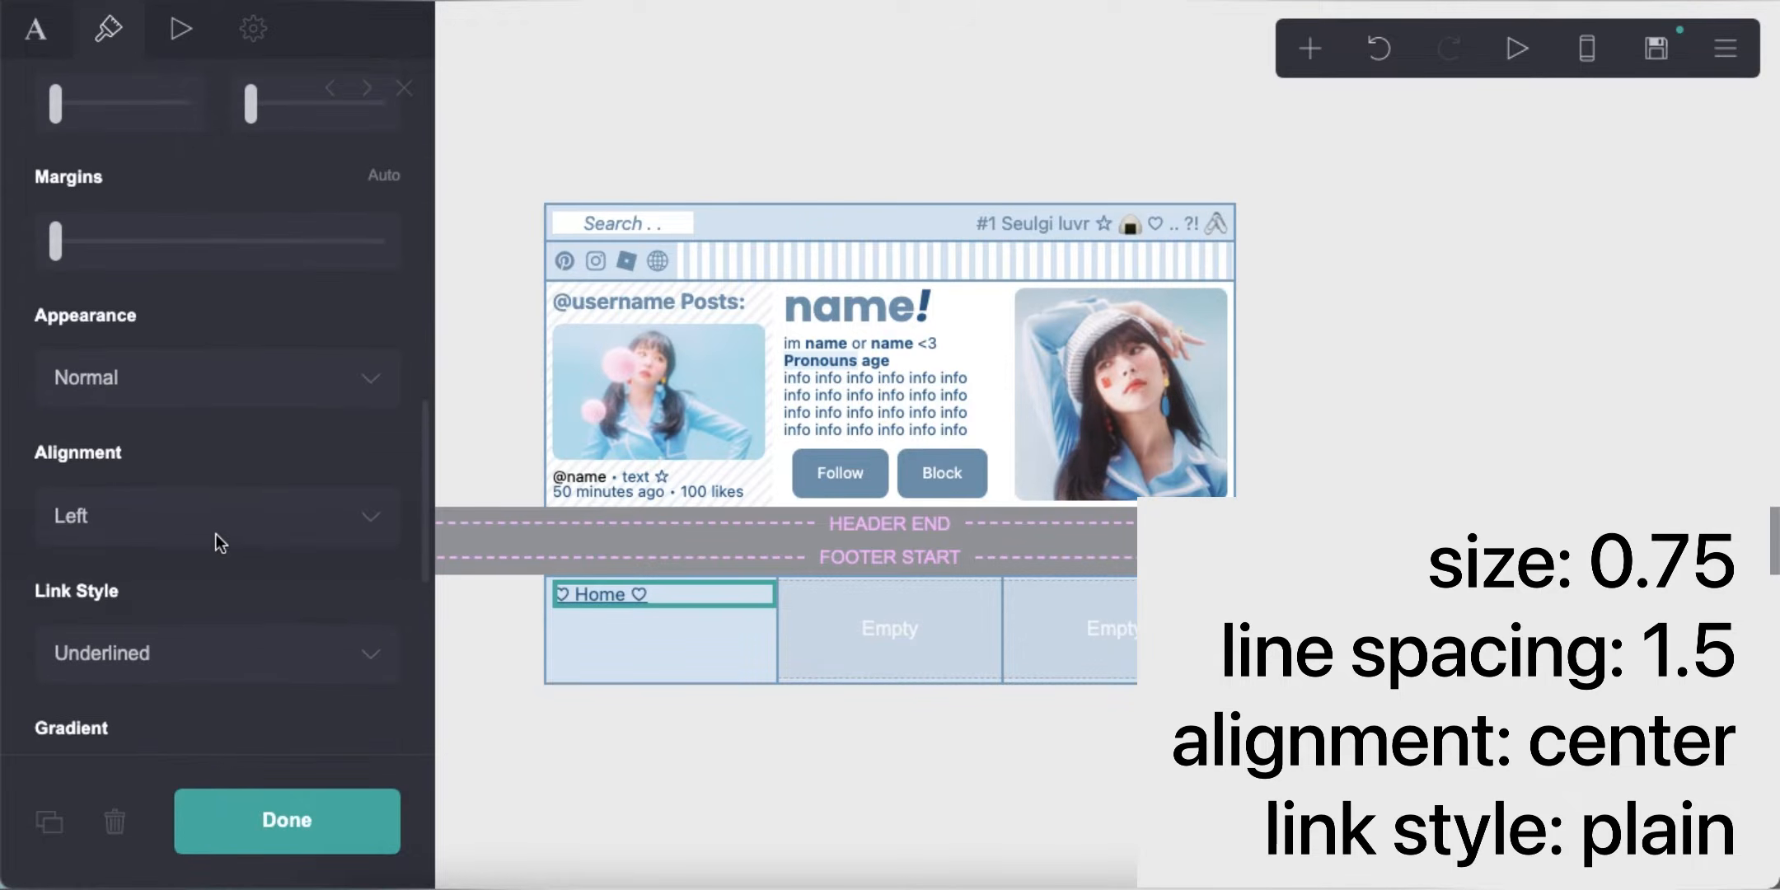
pyautogui.click(214, 469)
pyautogui.click(198, 504)
pyautogui.click(198, 590)
pyautogui.click(198, 640)
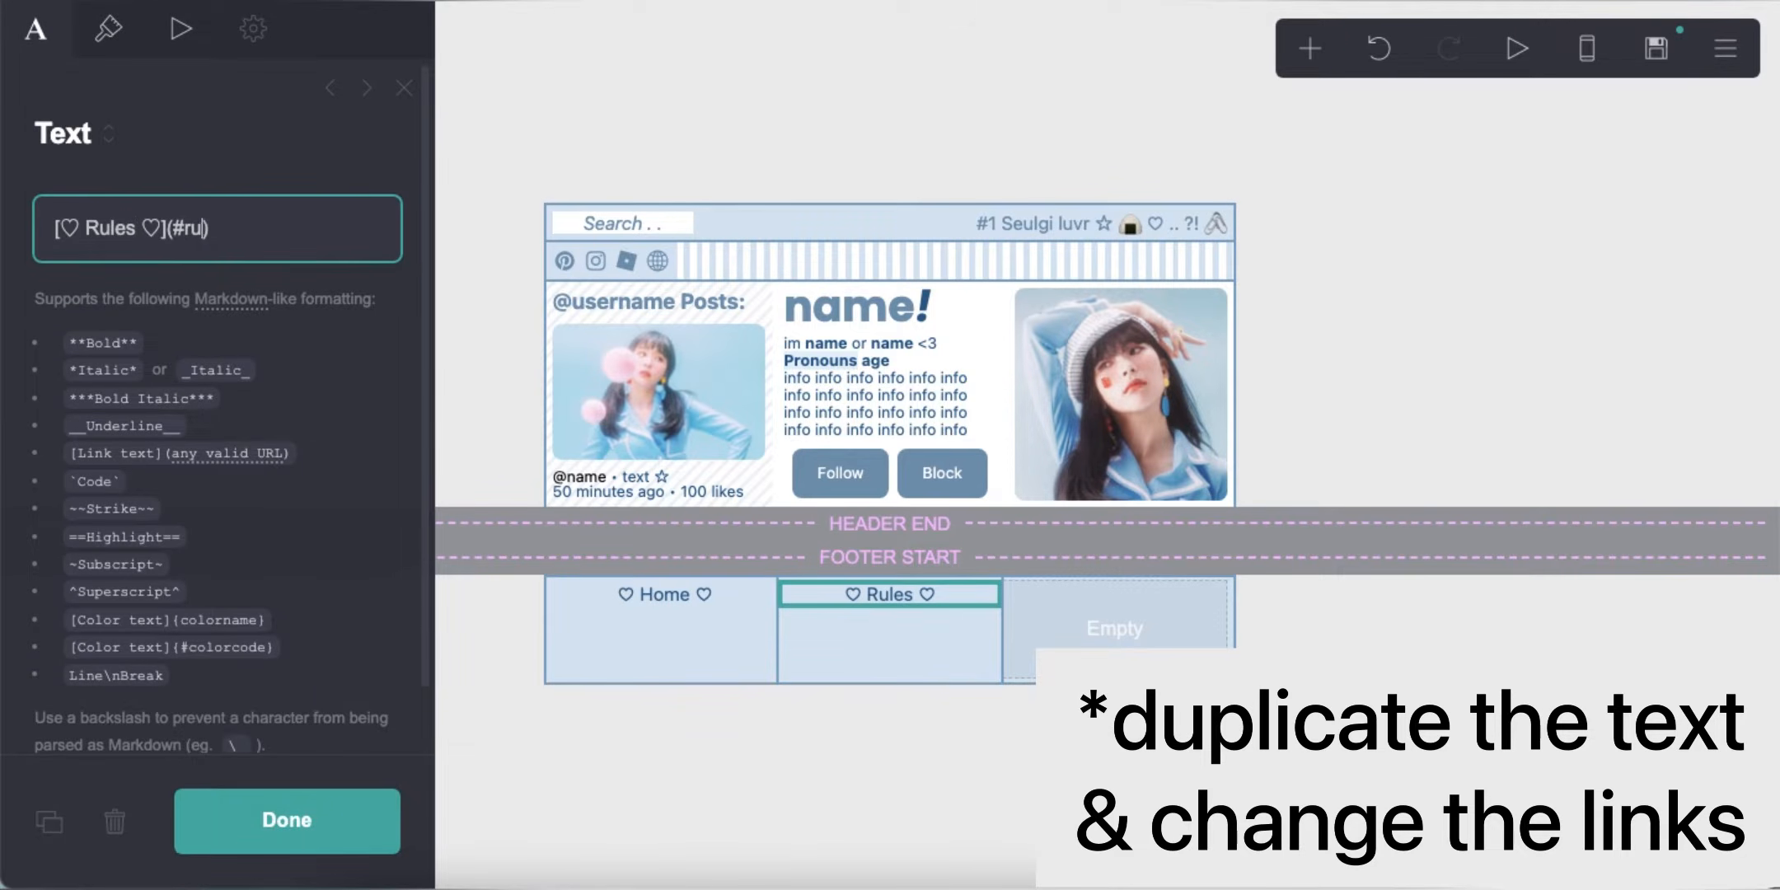
# Duplicate the Rules text into the footer's third column and make it a "♡ Love Club ♡" link to #likes
pyautogui.click(49, 822)
pyautogui.doubleClick(100, 218)
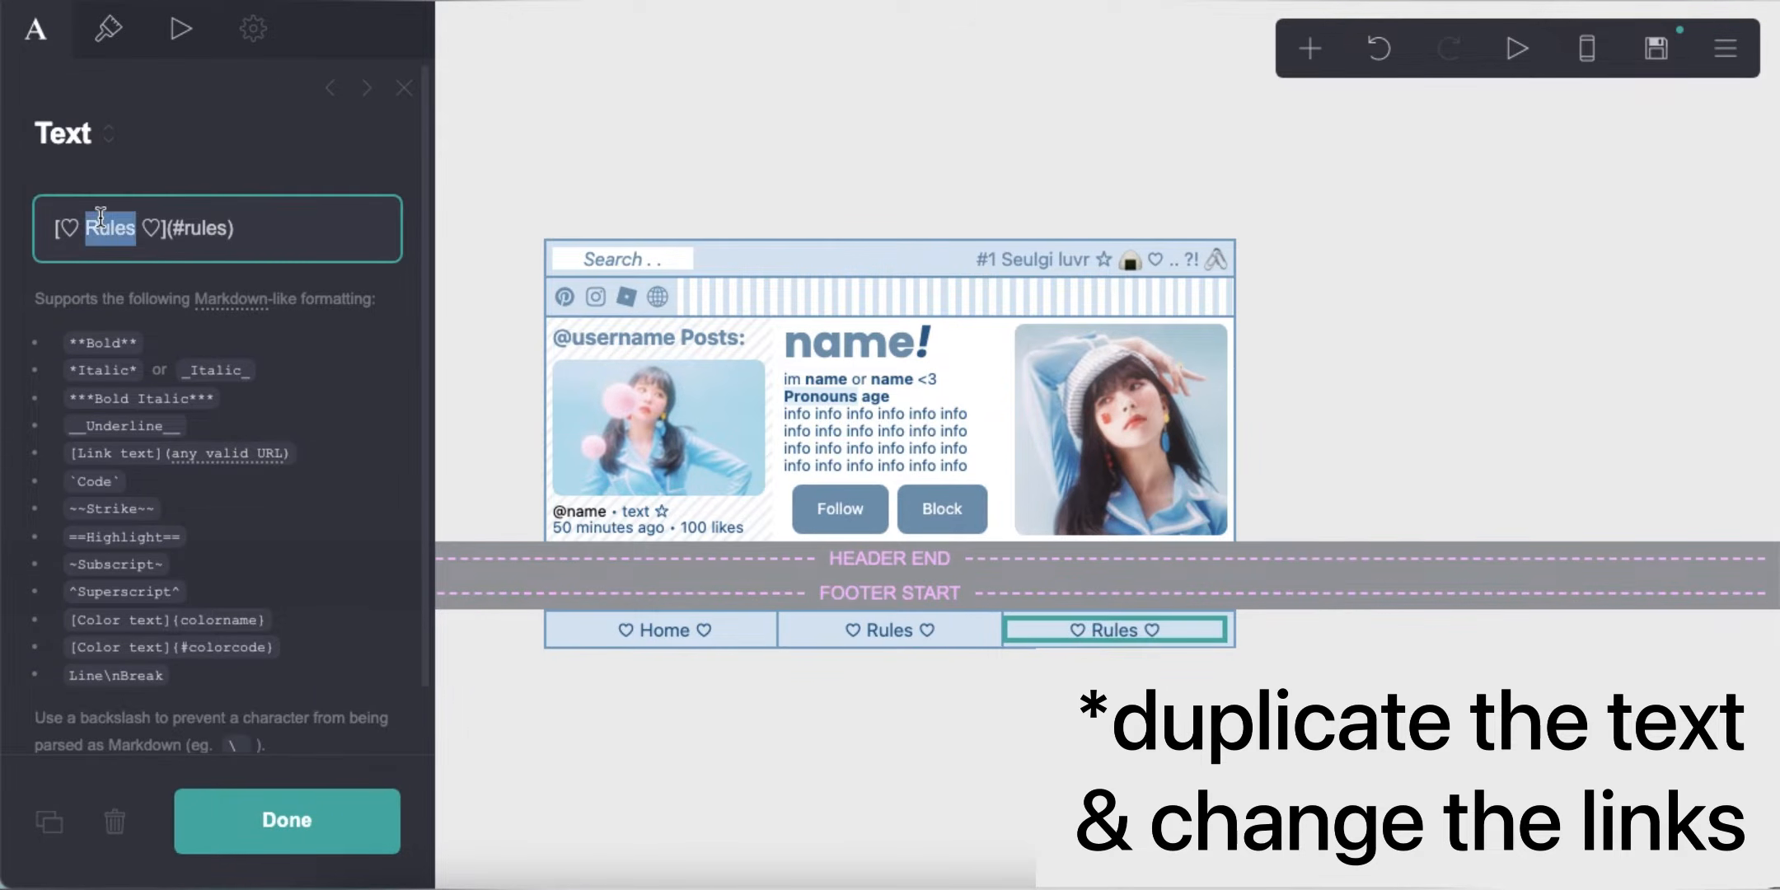
pyautogui.write('ove Club')
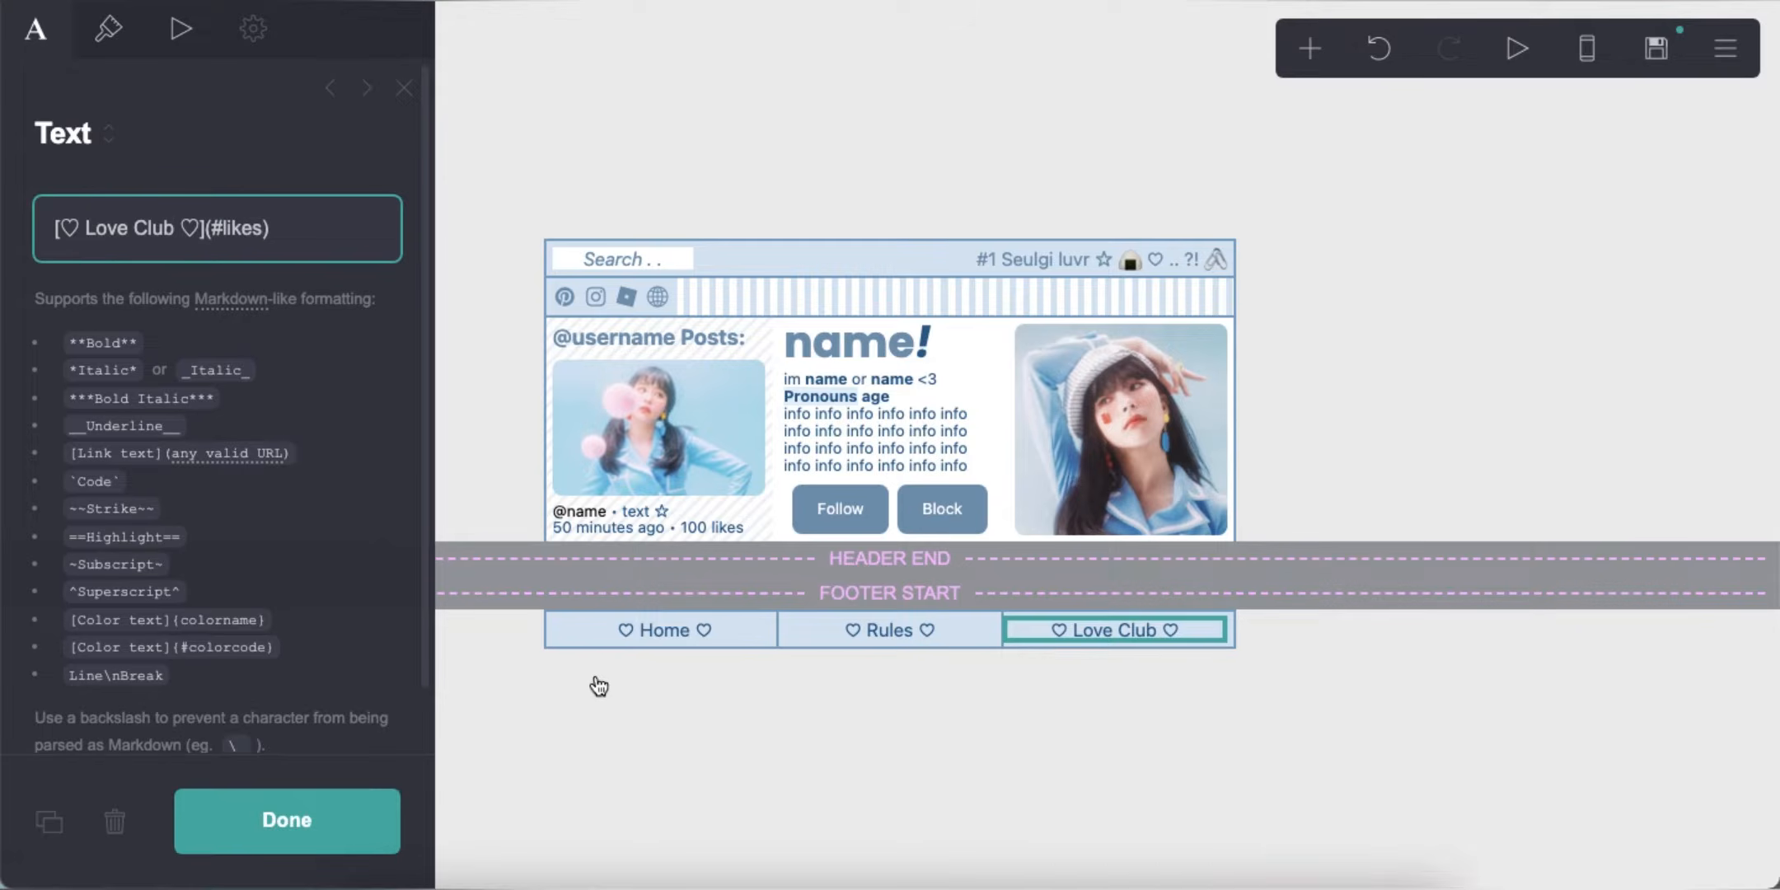
pyautogui.click(1537, 151)
pyautogui.click(1584, 48)
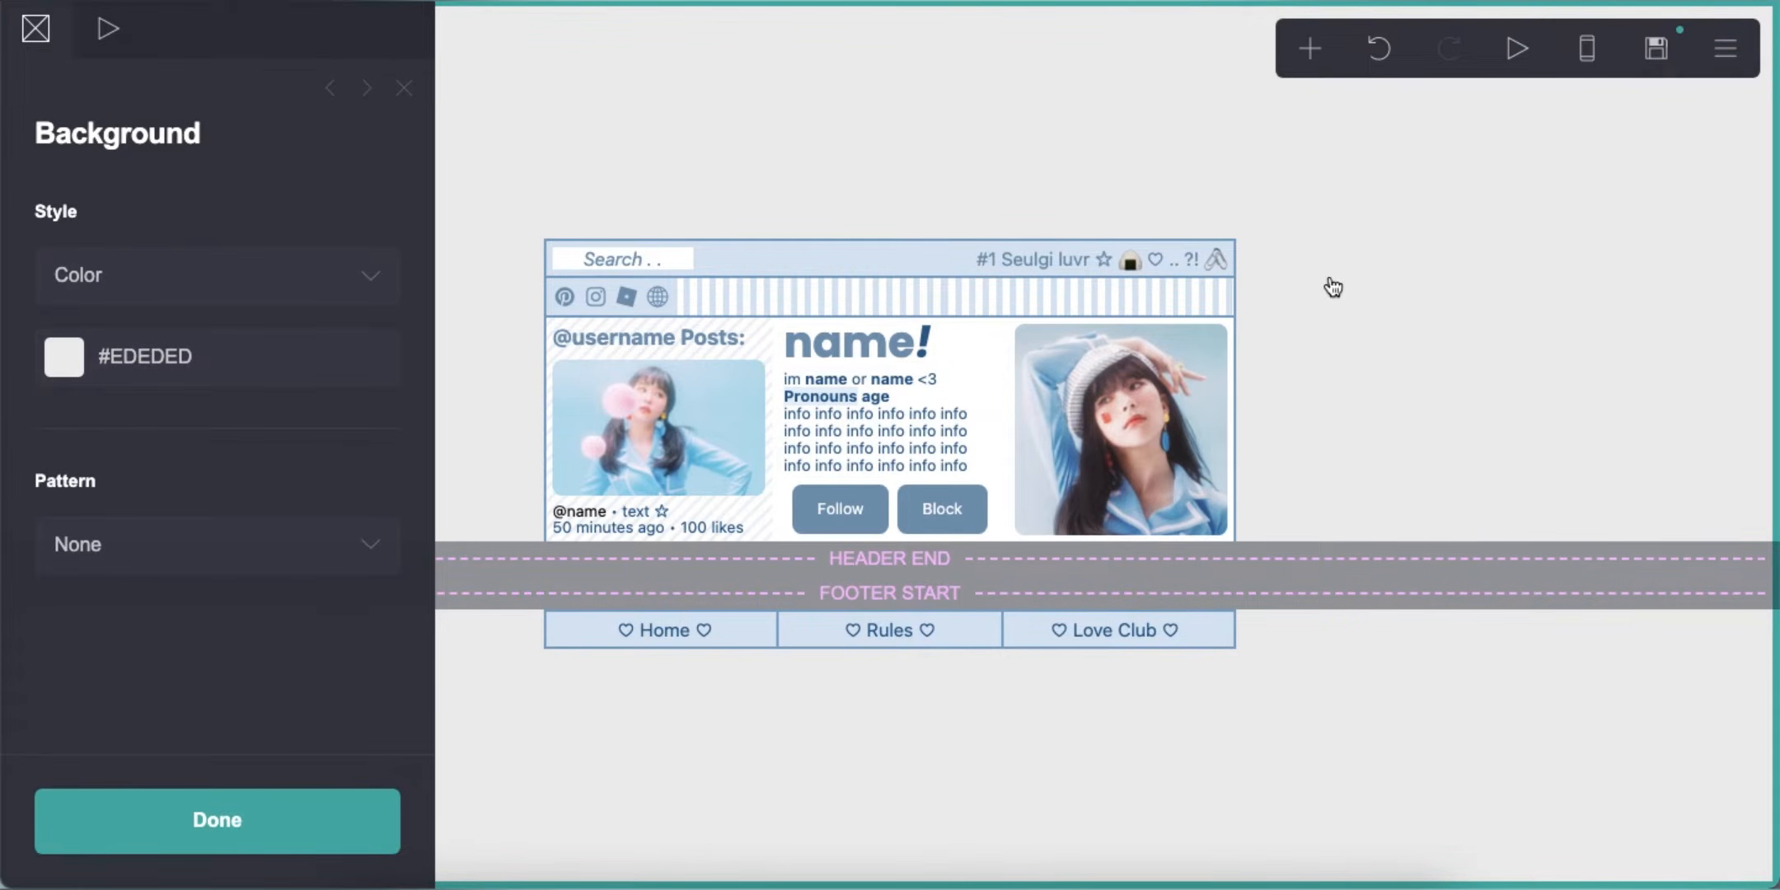
# Add a section with a container between header and footer and split it into 33% and 67% columns
pyautogui.click(1309, 48)
pyautogui.click(1204, 608)
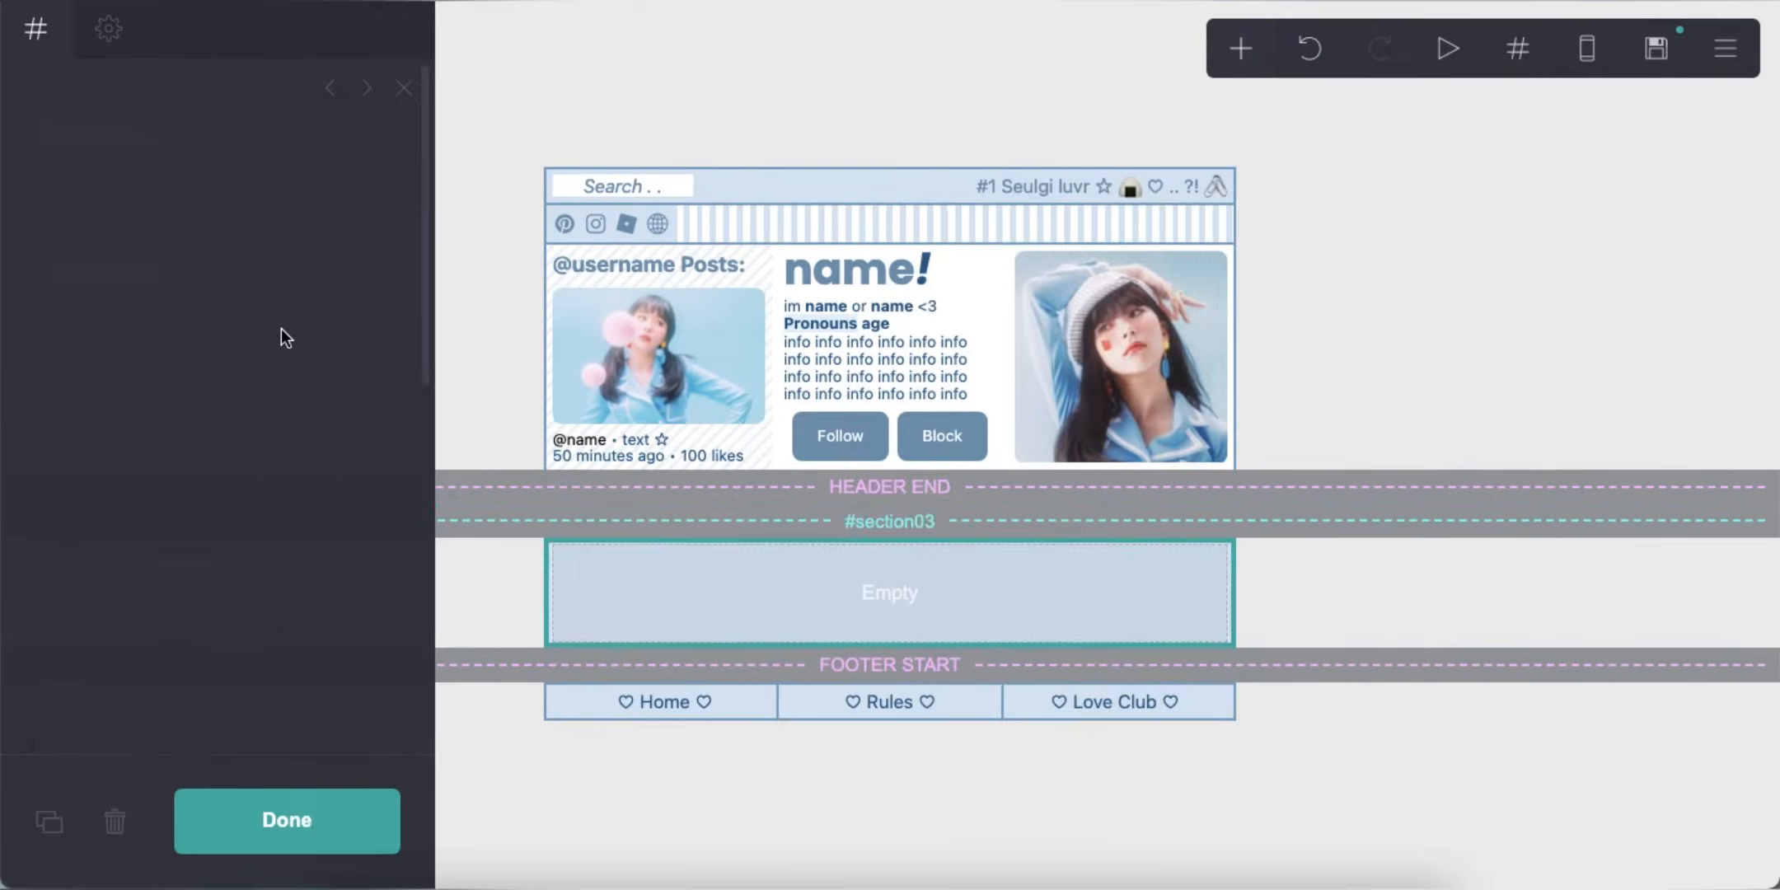
pyautogui.click(149, 272)
pyautogui.click(158, 329)
pyautogui.click(108, 460)
pyautogui.doubleClick(118, 593)
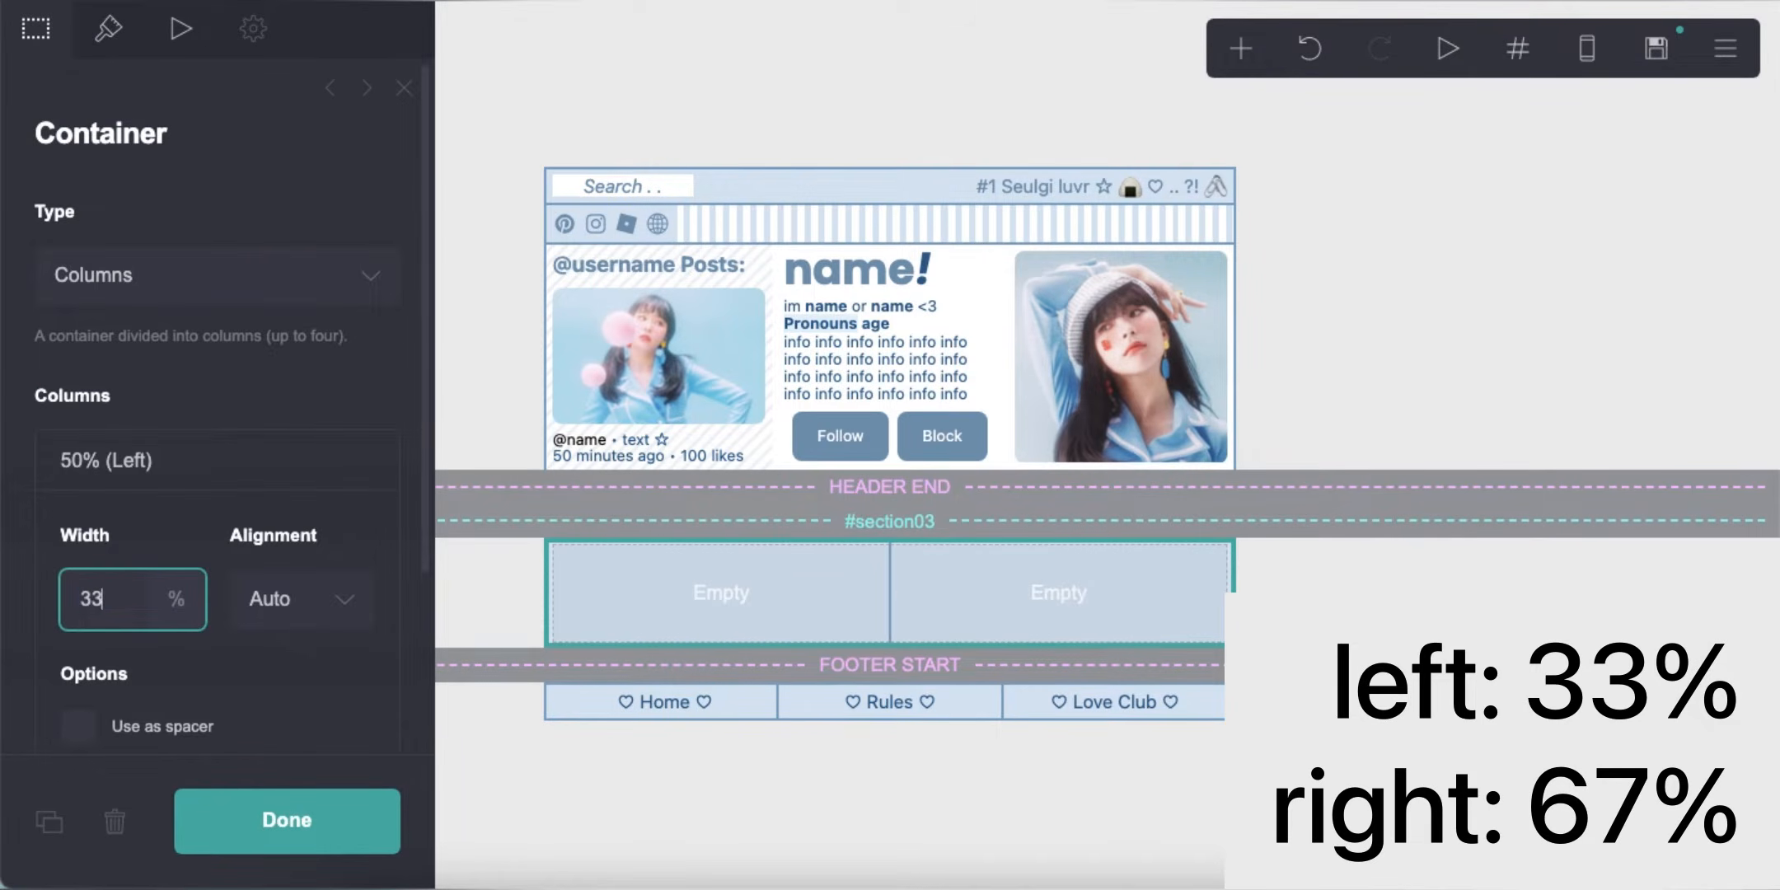
pyautogui.press('Return')
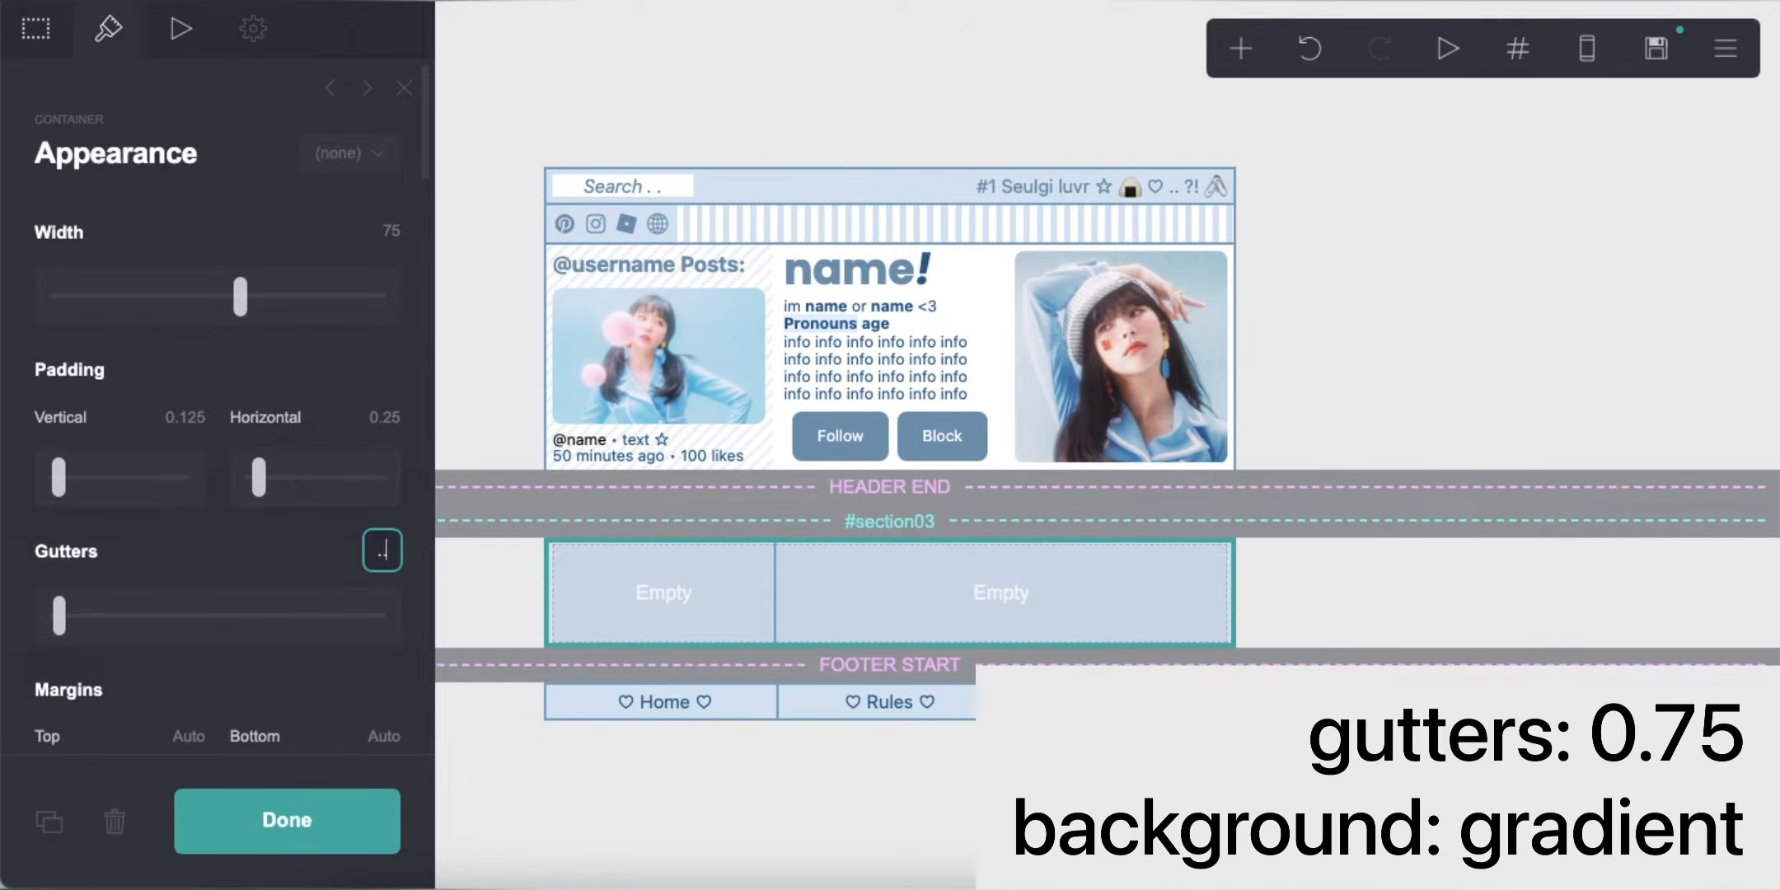
# Set the new section container's gutters to 0.75 and its background to Gradient
pyautogui.write('.75')
pyautogui.press('Return')
pyautogui.scroll(-10, 198, 593)
pyautogui.click(151, 350)
pyautogui.click(123, 385)
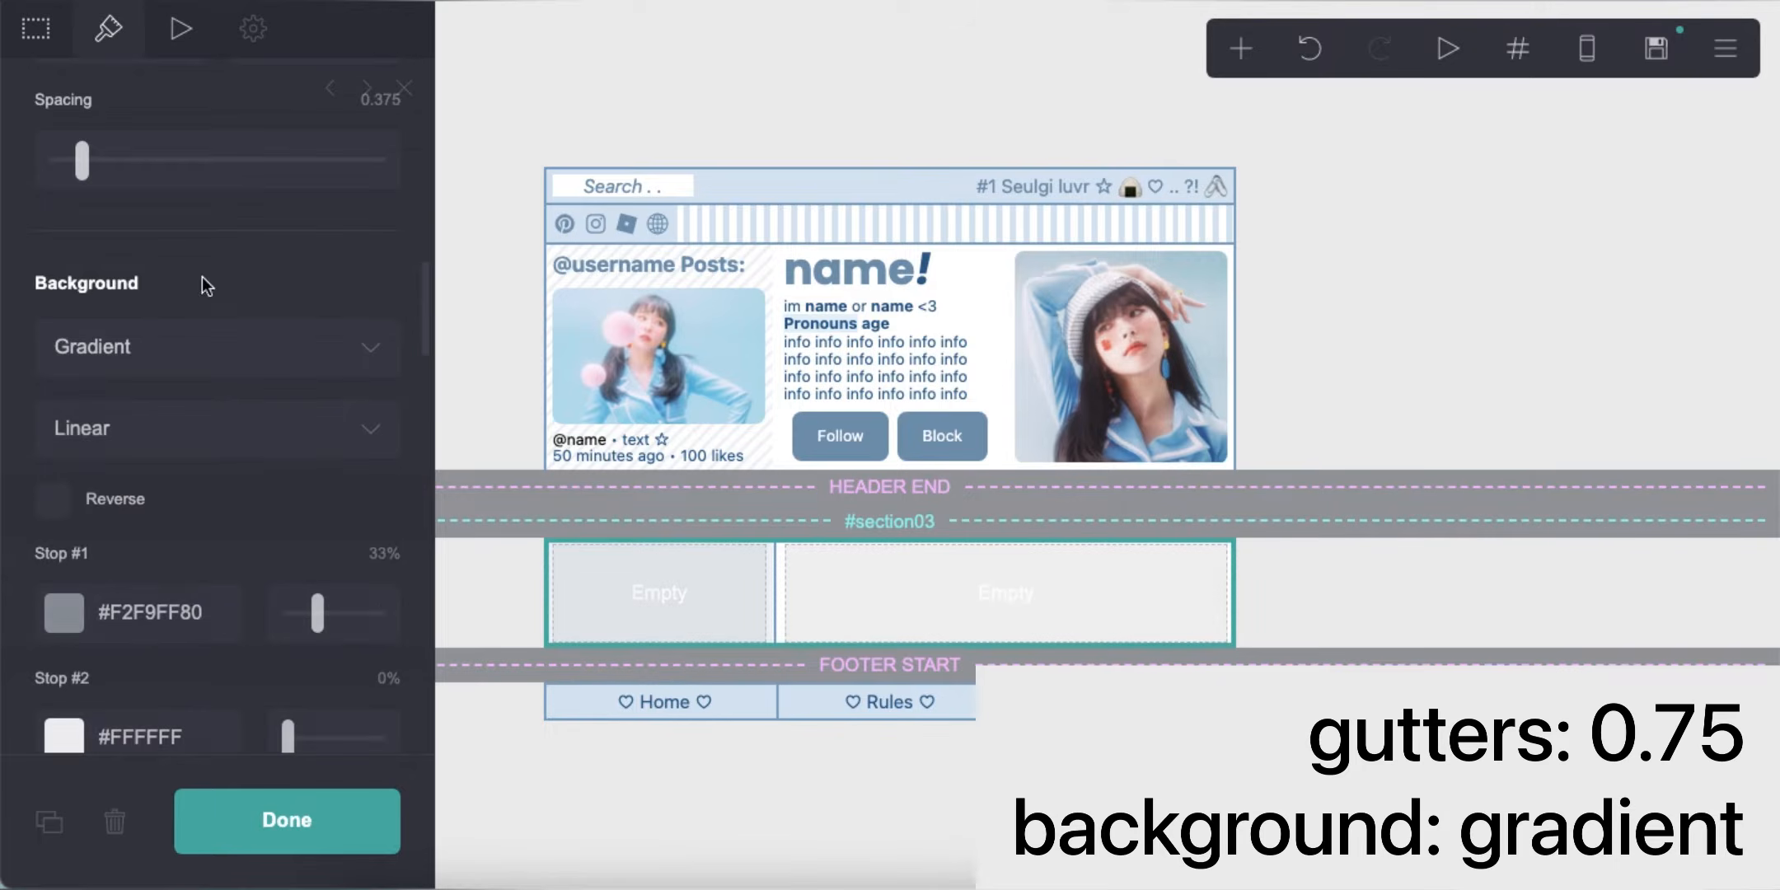
# Apply the Lines (Diagonal) pattern to the new section container's background
pyautogui.scroll(-5, 211, 581)
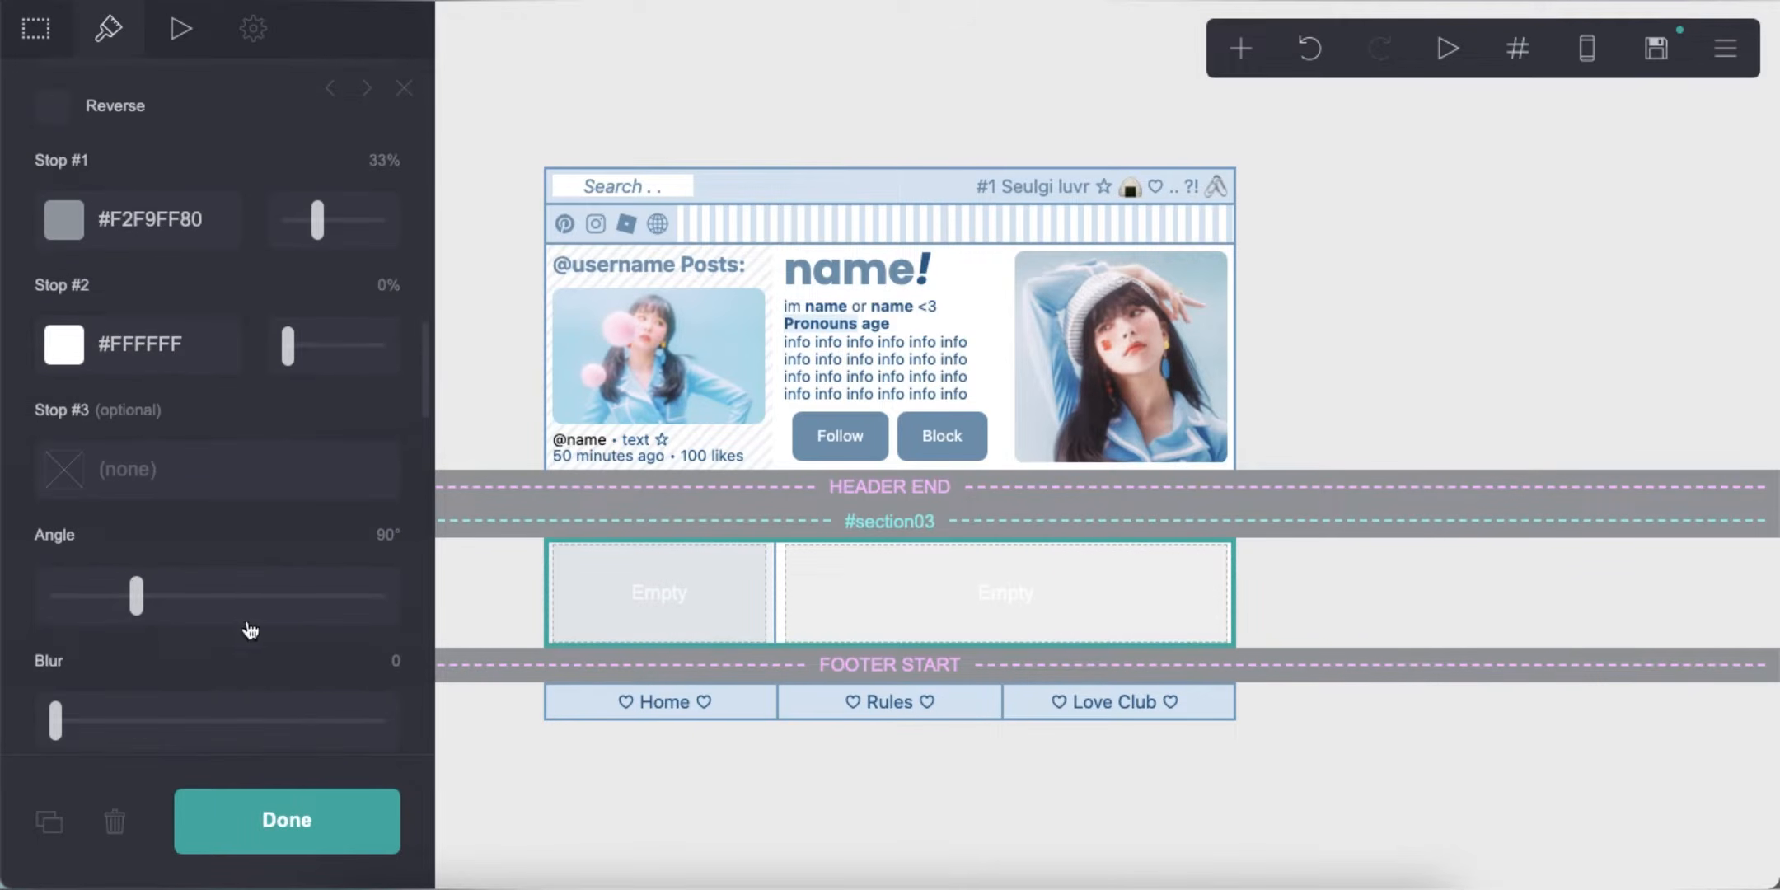
pyautogui.scroll(-8, 232, 615)
pyautogui.click(172, 313)
pyautogui.scroll(-10, 204, 474)
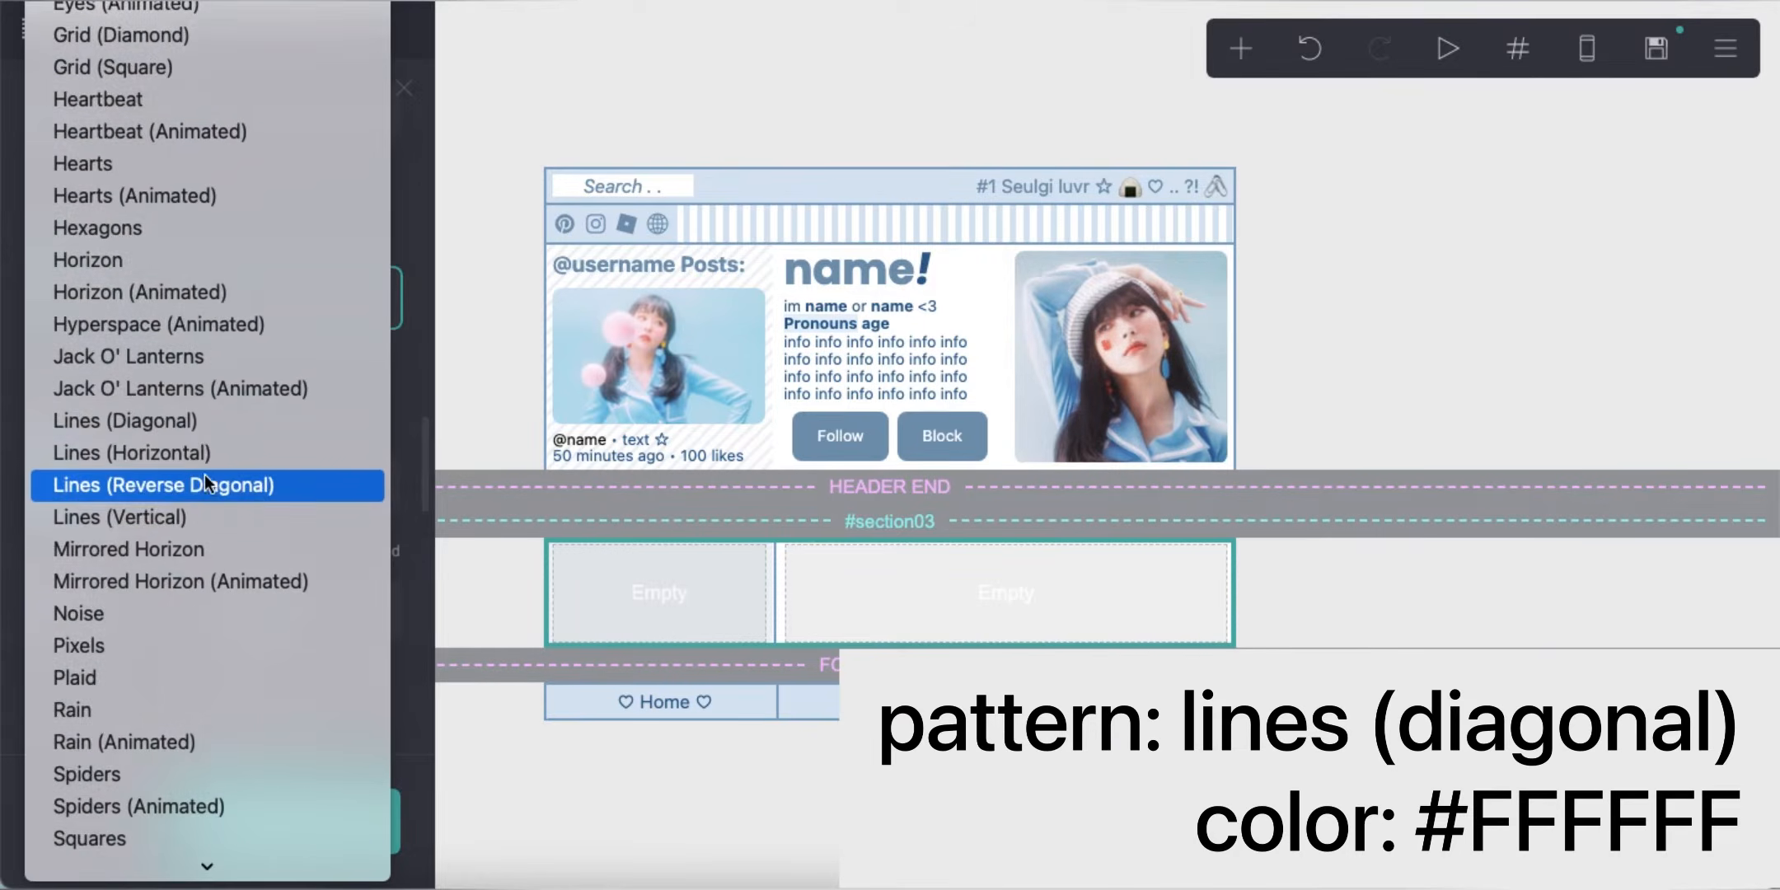
pyautogui.click(194, 421)
# Turn off the section container's top, bottom and gutter borders, keeping the side borders
pyautogui.scroll(-6, 193, 535)
pyautogui.click(52, 504)
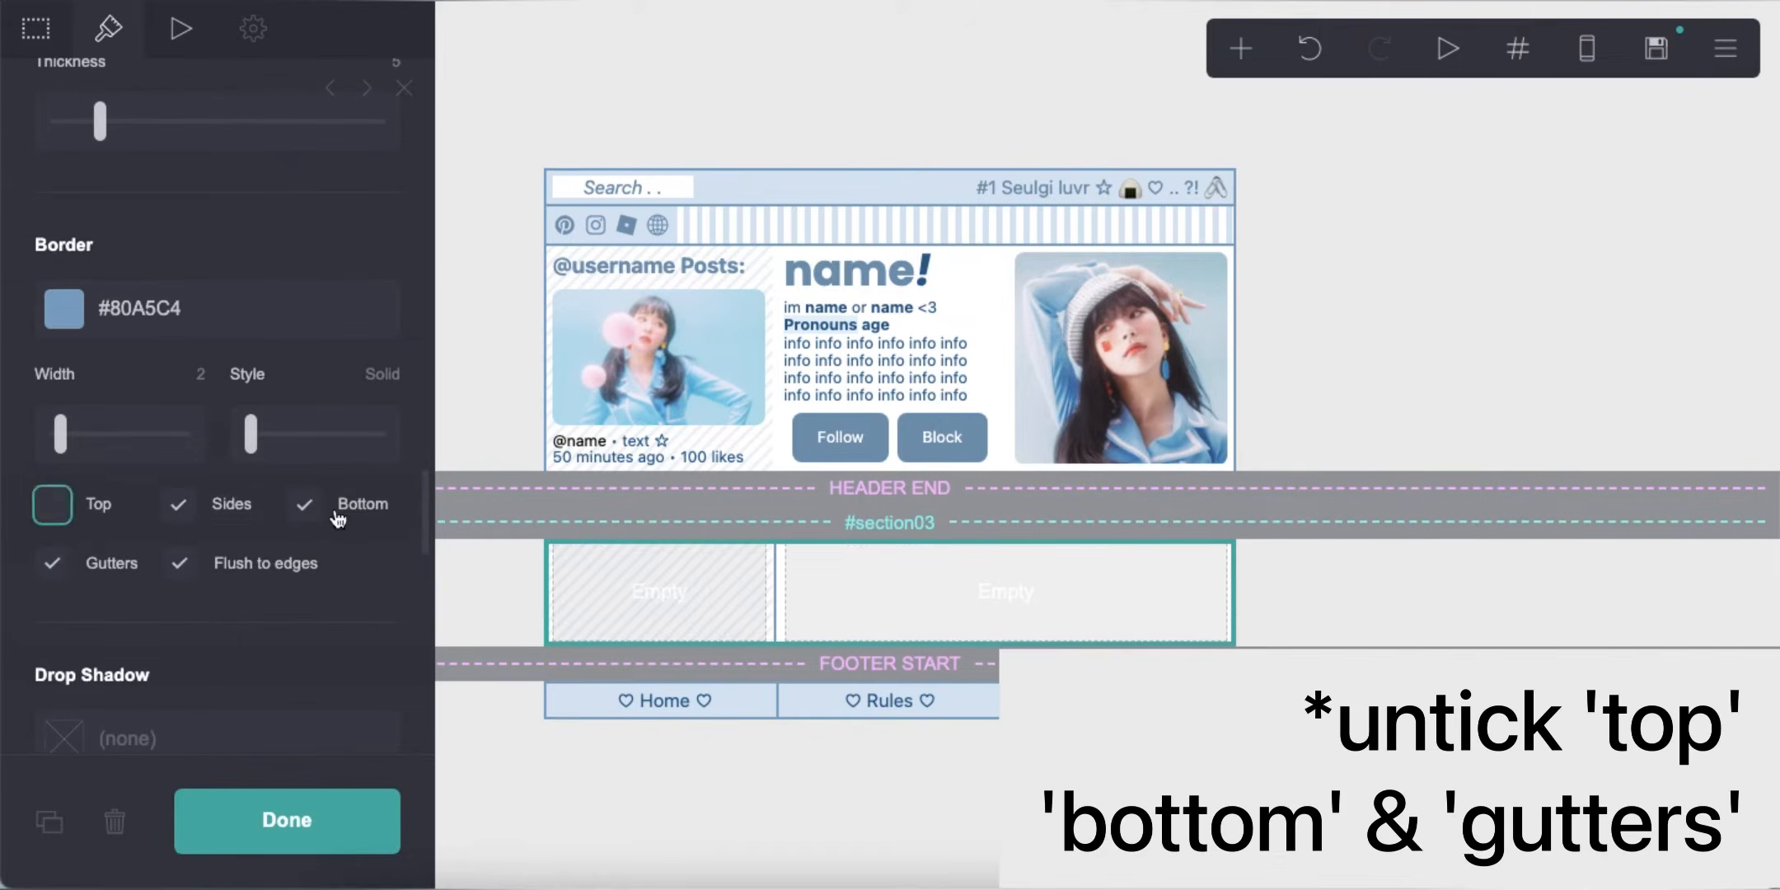
pyautogui.click(335, 512)
pyautogui.click(89, 570)
pyautogui.scroll(-1, 238, 628)
pyautogui.click(580, 806)
pyautogui.click(614, 371)
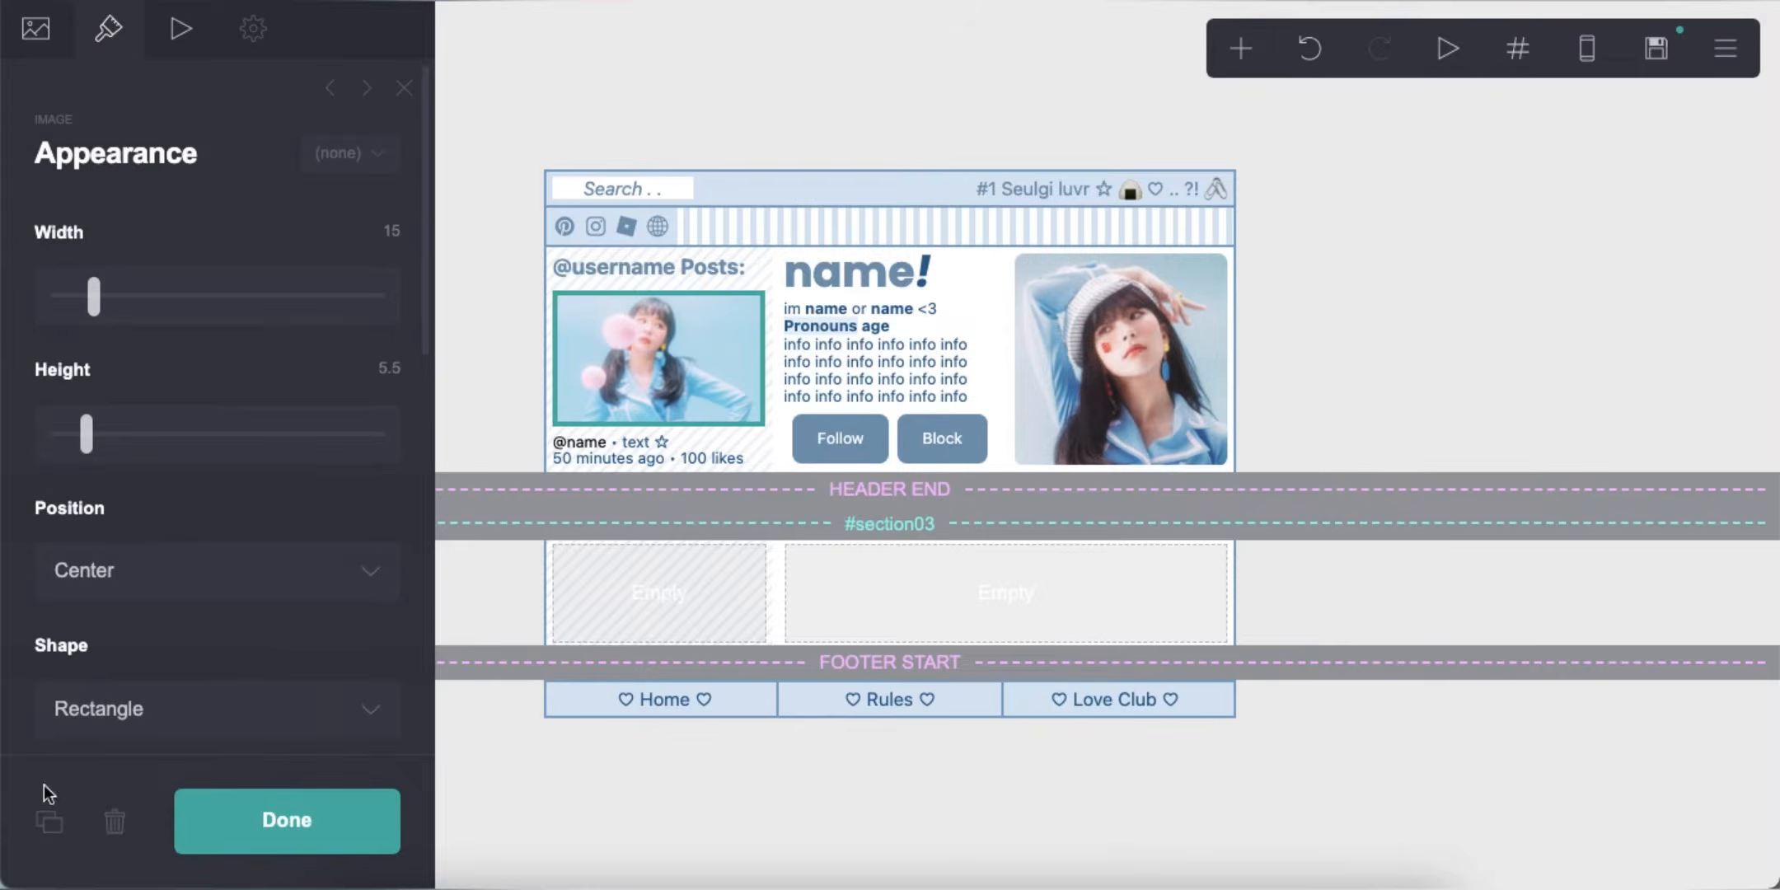
pyautogui.click(49, 821)
pyautogui.moveTo(659, 437); pyautogui.dragTo(639, 639)
pyautogui.click(638, 639)
pyautogui.click(218, 309)
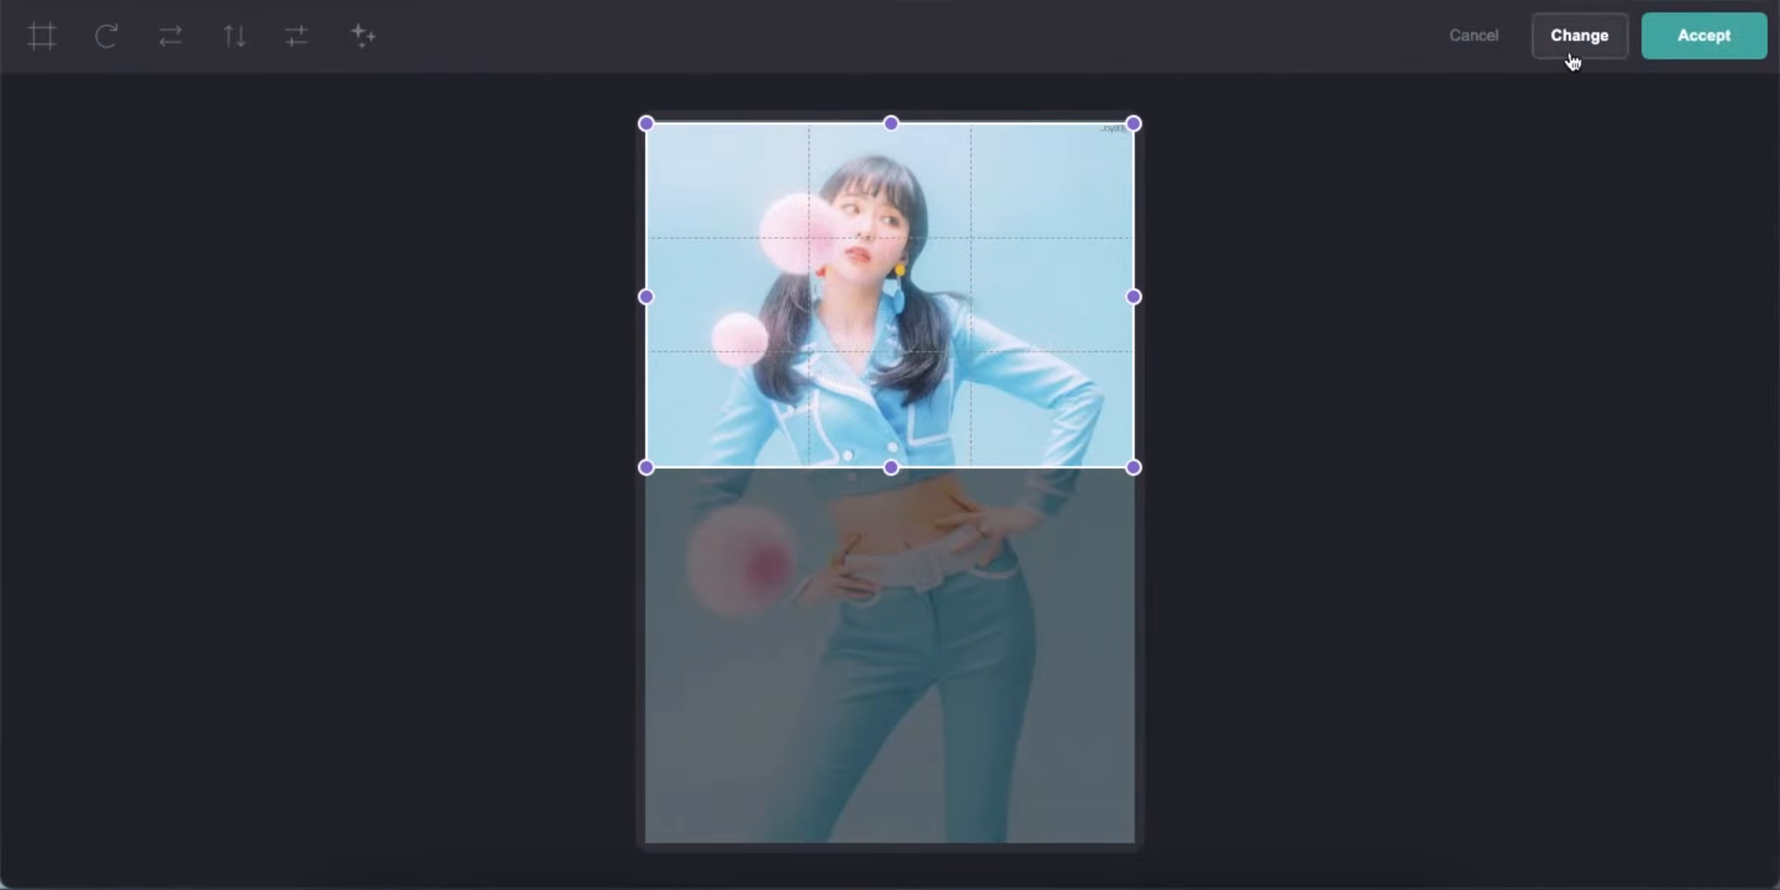
pyautogui.click(1571, 52)
pyautogui.doubleClick(613, 505)
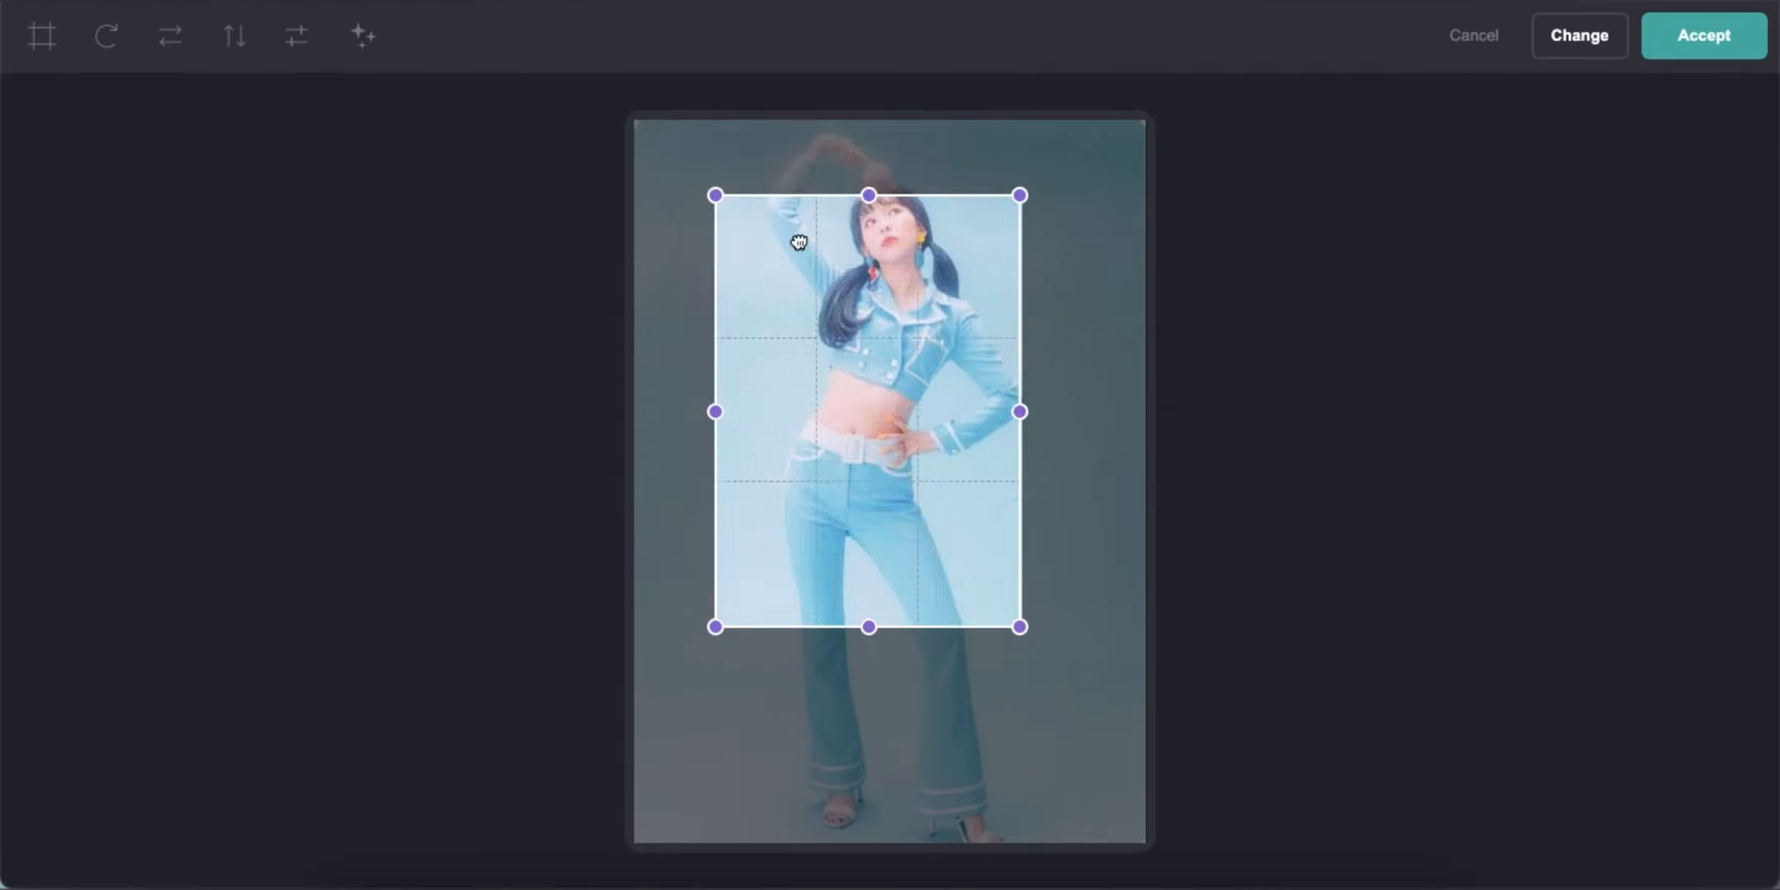
# Crop the replacement photo to a landscape area around the head, raised arm and upper body, and accept the crop
pyautogui.moveTo(800, 241); pyautogui.dragTo(720, 168)
pyautogui.moveTo(941, 338); pyautogui.dragTo(1144, 338)
pyautogui.moveTo(890, 554); pyautogui.dragTo(890, 412)
pyautogui.moveTo(890, 121); pyautogui.dragTo(890, 137)
pyautogui.moveTo(890, 137); pyautogui.dragTo(890, 121)
pyautogui.moveTo(1144, 268); pyautogui.dragTo(1067, 268)
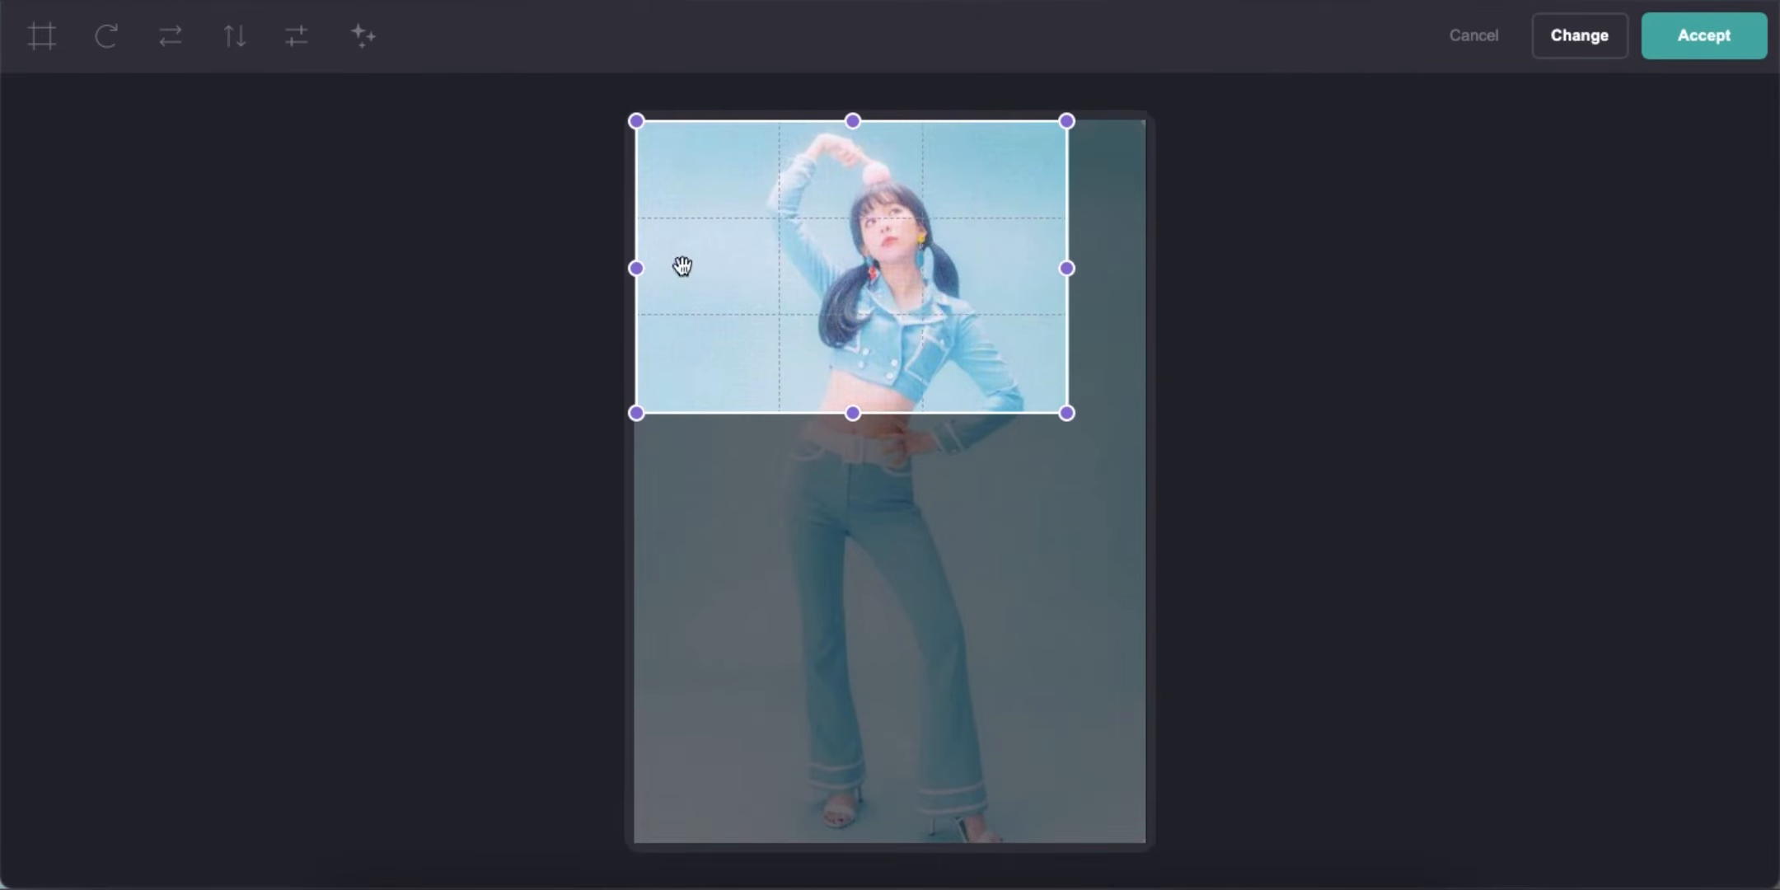
pyautogui.click(1703, 36)
pyautogui.click(1439, 541)
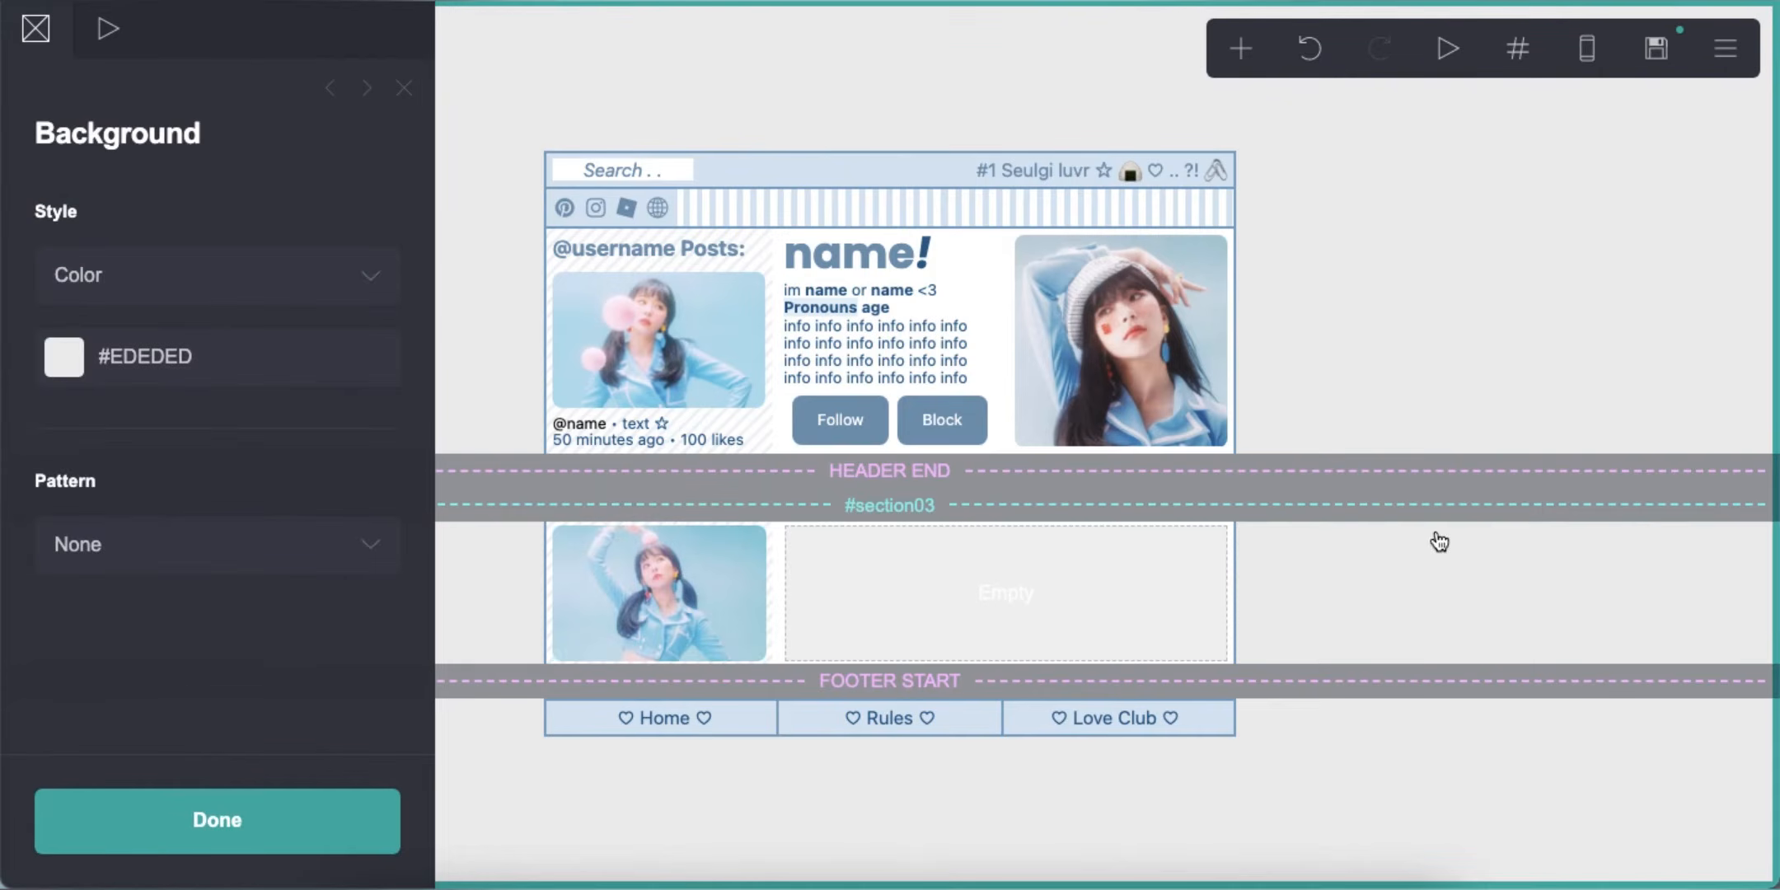
# Duplicate the post caption below the new photo and change it to "30 minutes ago • 50 likes"
pyautogui.click(725, 437)
pyautogui.click(50, 822)
pyautogui.moveTo(651, 457); pyautogui.dragTo(651, 660)
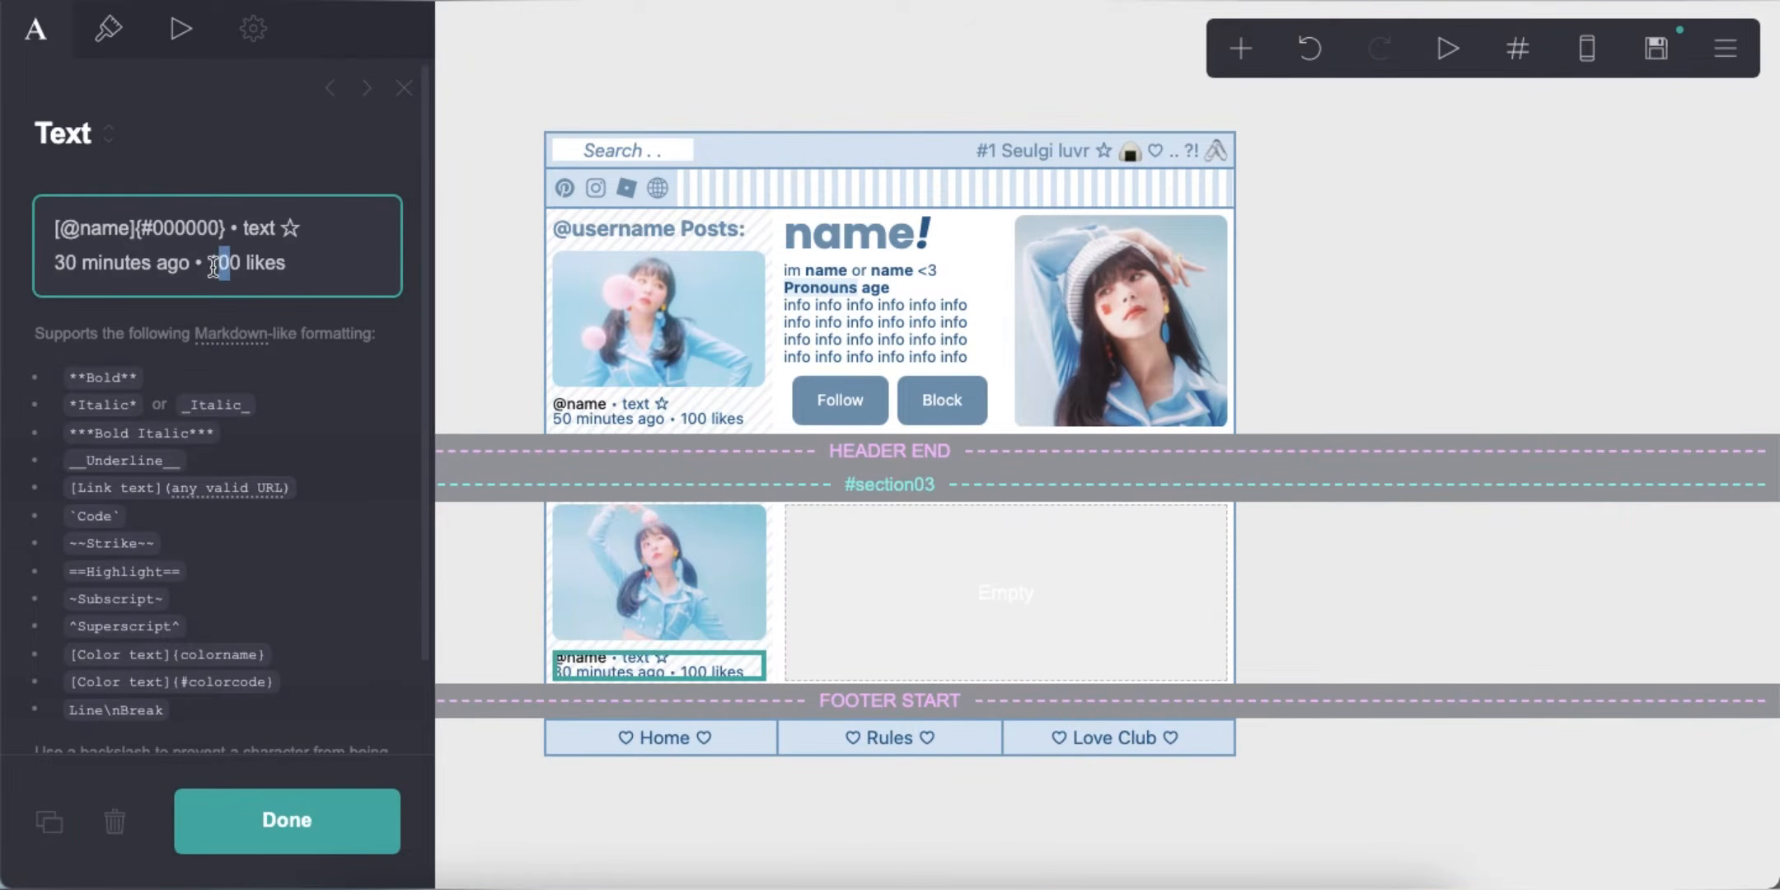
pyautogui.write('5')
pyautogui.click(1315, 600)
pyautogui.click(696, 675)
pyautogui.click(30, 837)
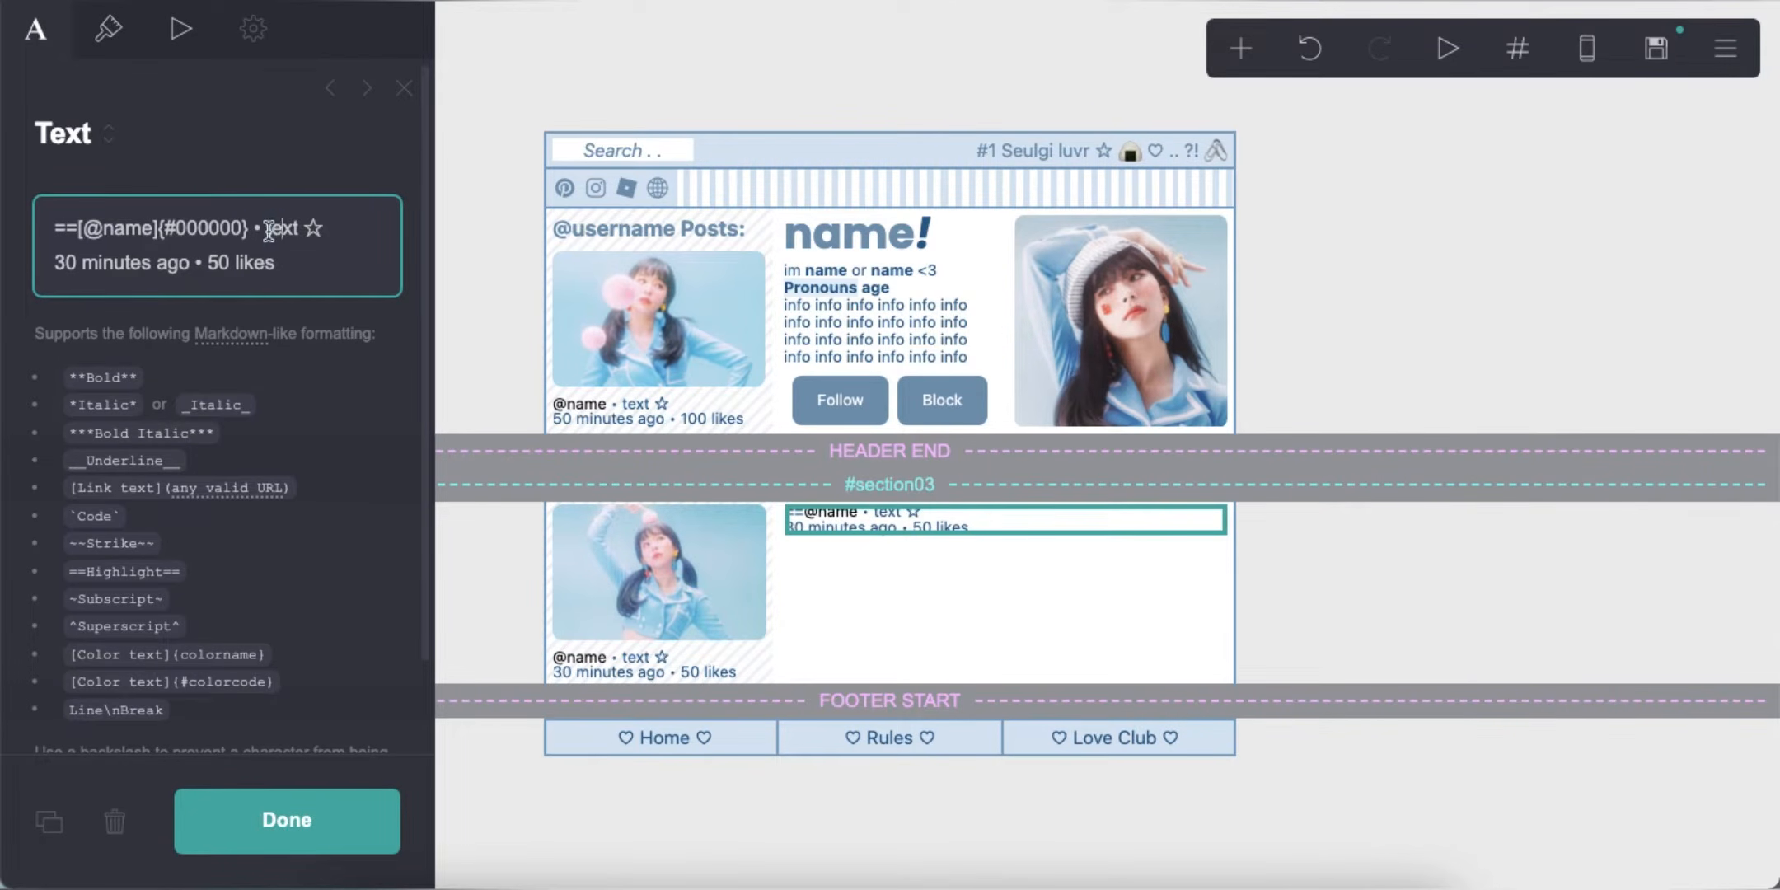
pyautogui.moveTo(265, 229); pyautogui.dragTo(190, 262)
pyautogui.write('hear')
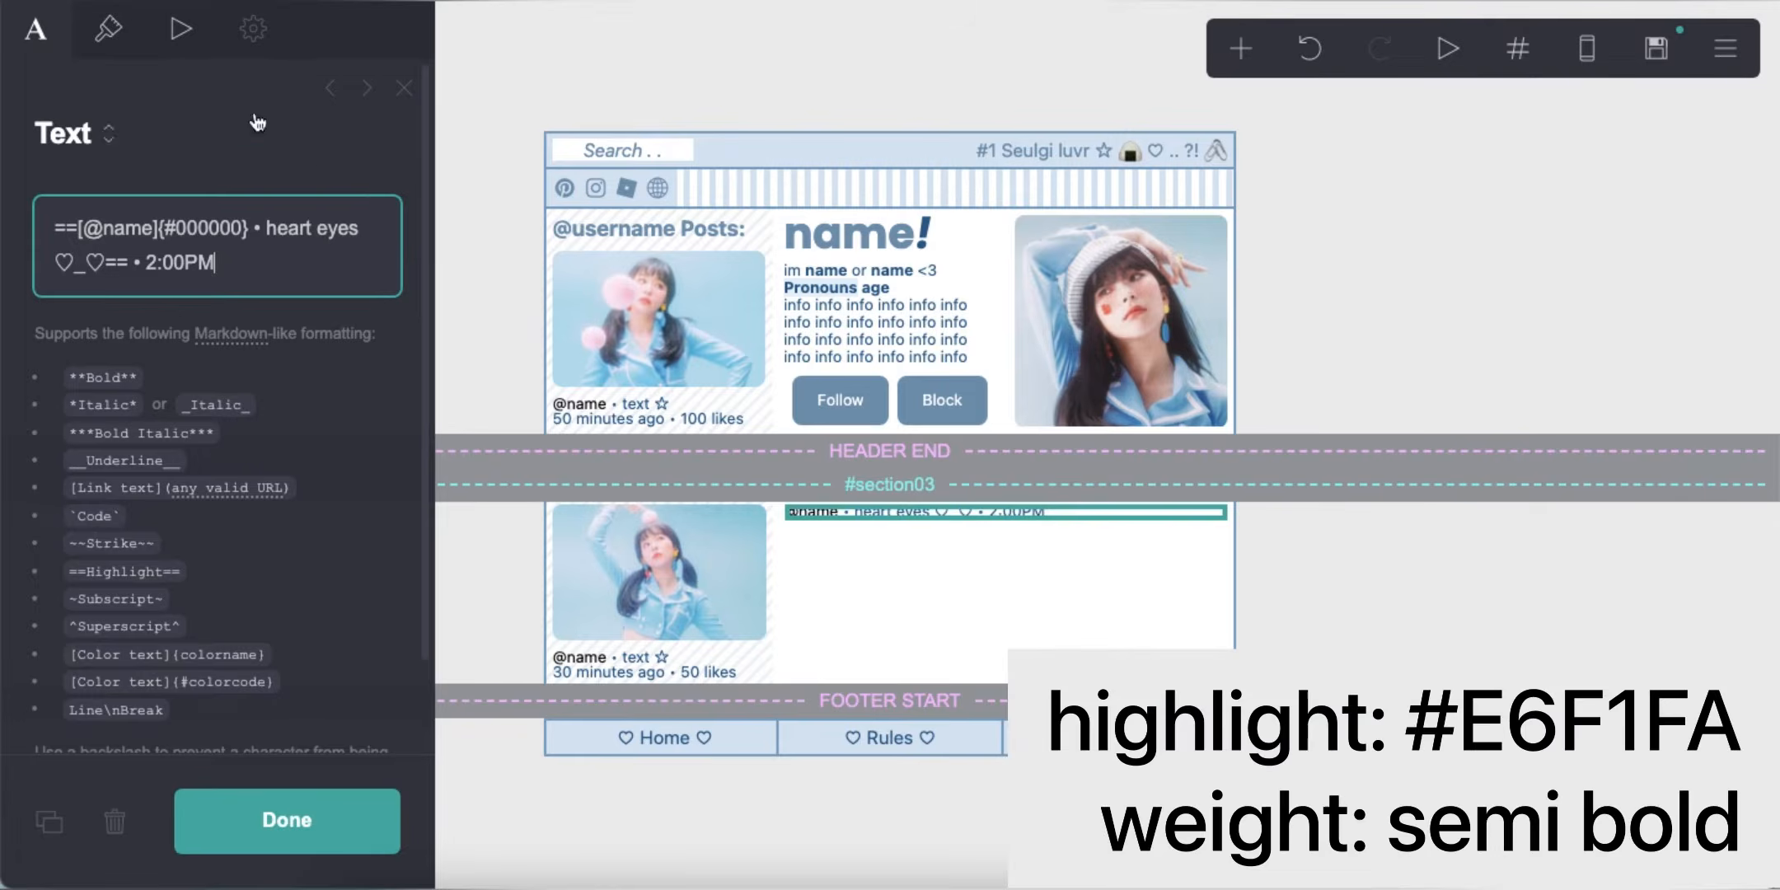
# Give the heart eyes text a #E6F1FA highlight color and Semi Bold weight
pyautogui.click(108, 29)
pyautogui.doubleClick(340, 416)
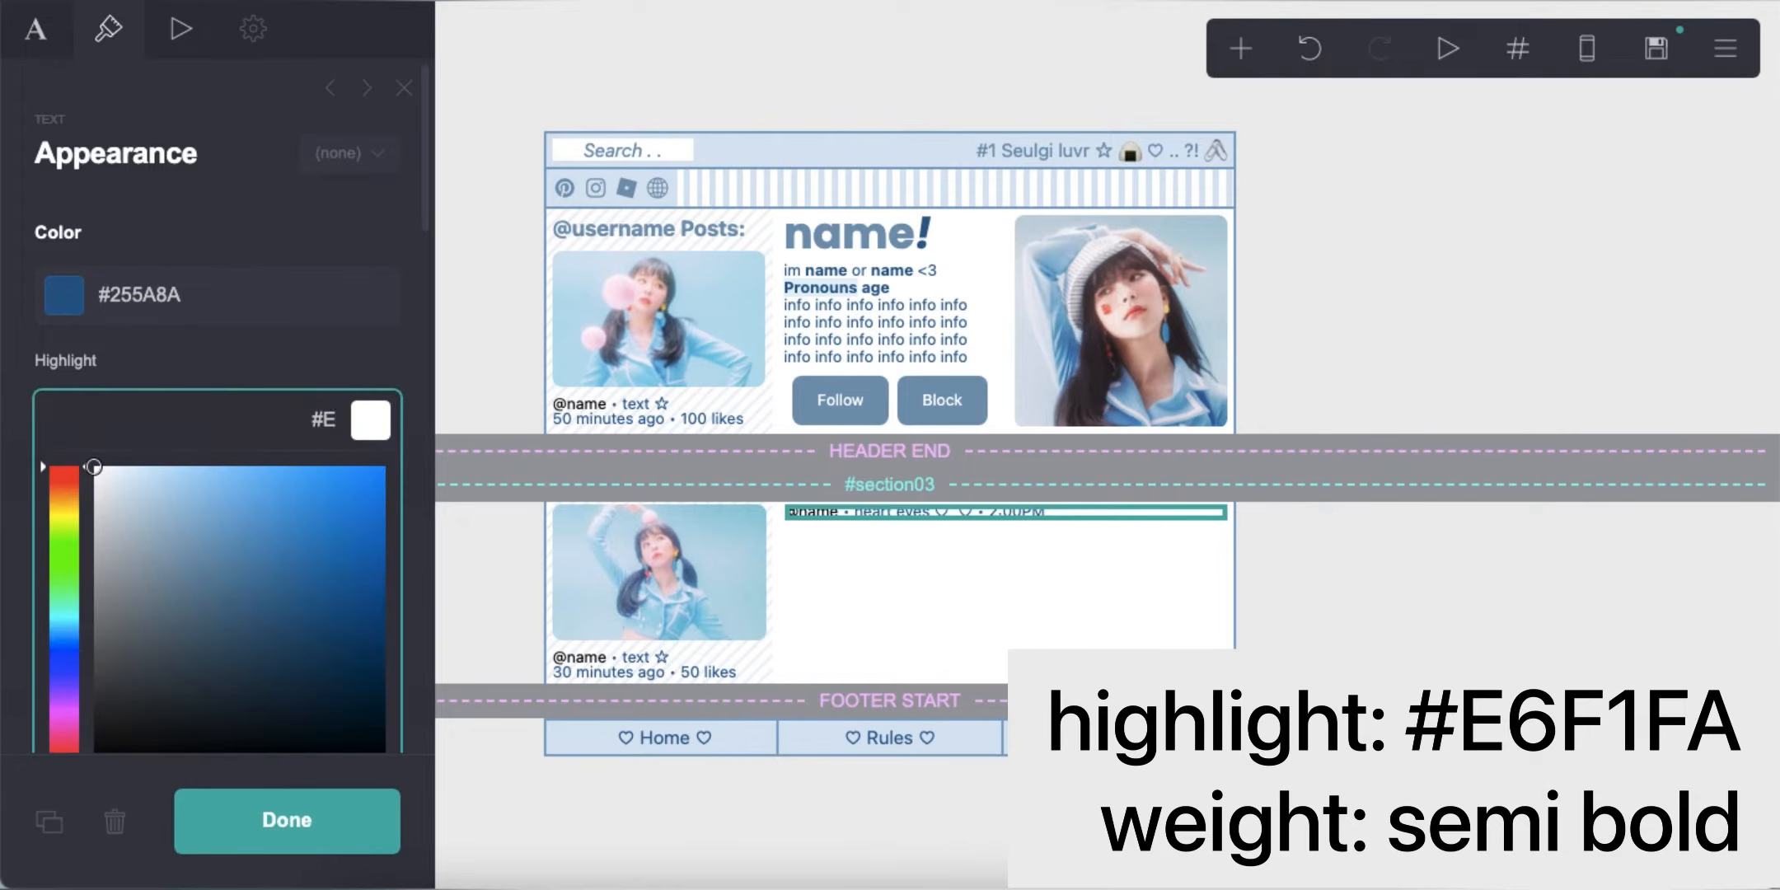
pyautogui.write('E6F1FA')
pyautogui.press('Return')
pyautogui.scroll(-3, 224, 524)
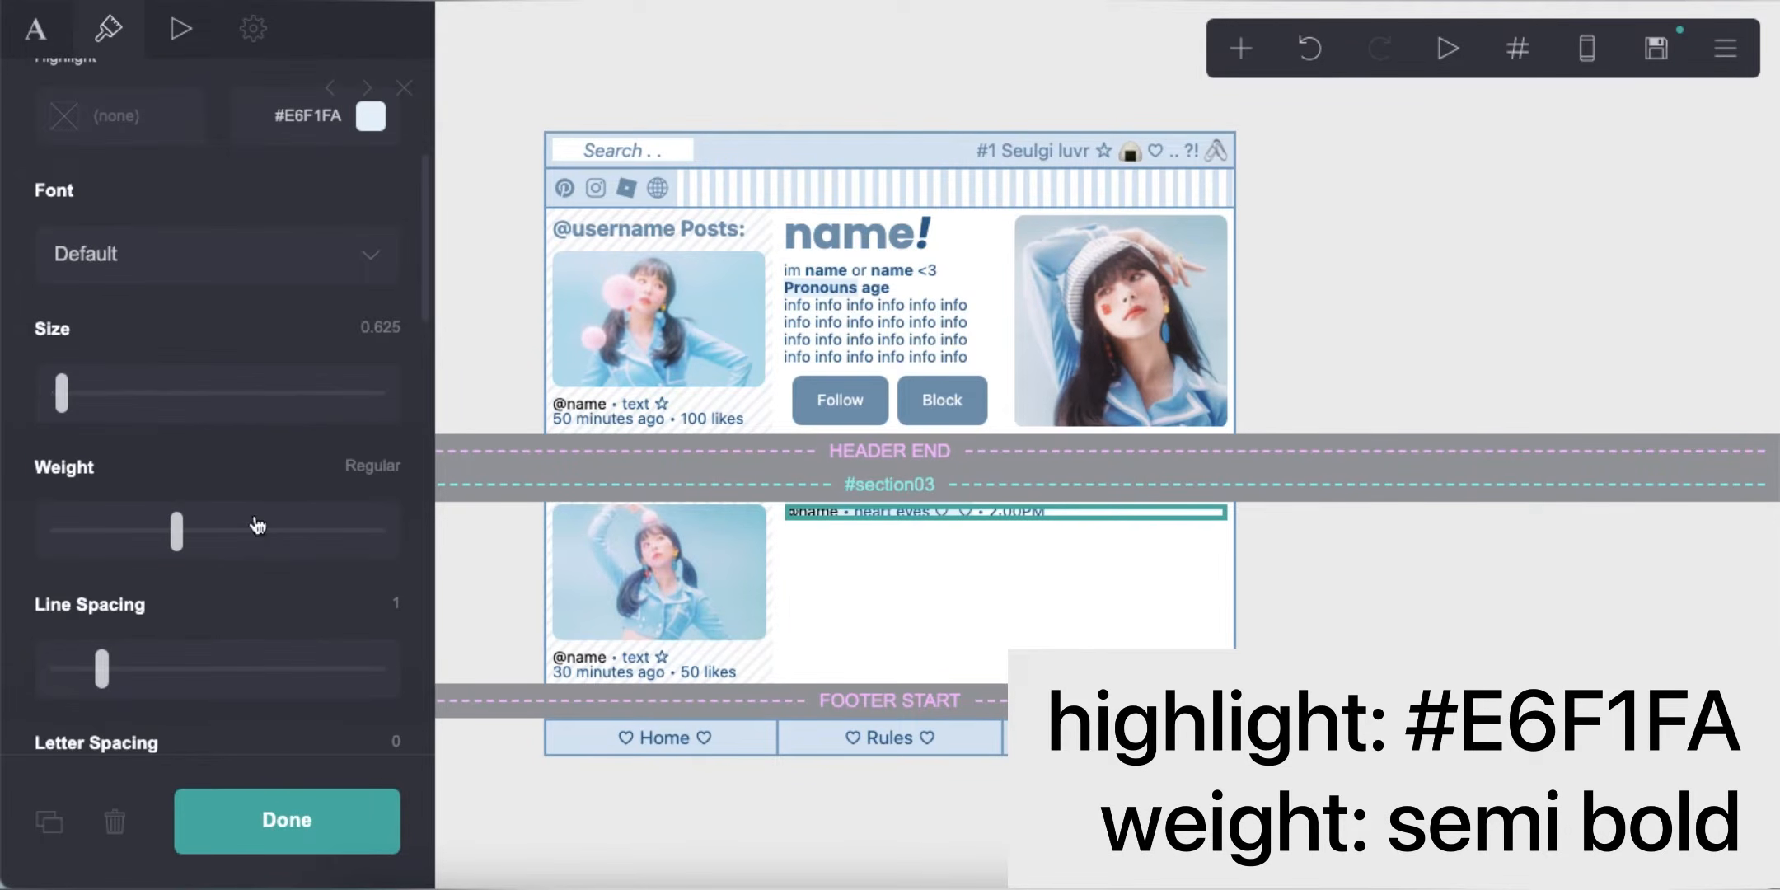
pyautogui.click(256, 528)
pyautogui.scroll(-10, 247, 528)
pyautogui.click(1378, 533)
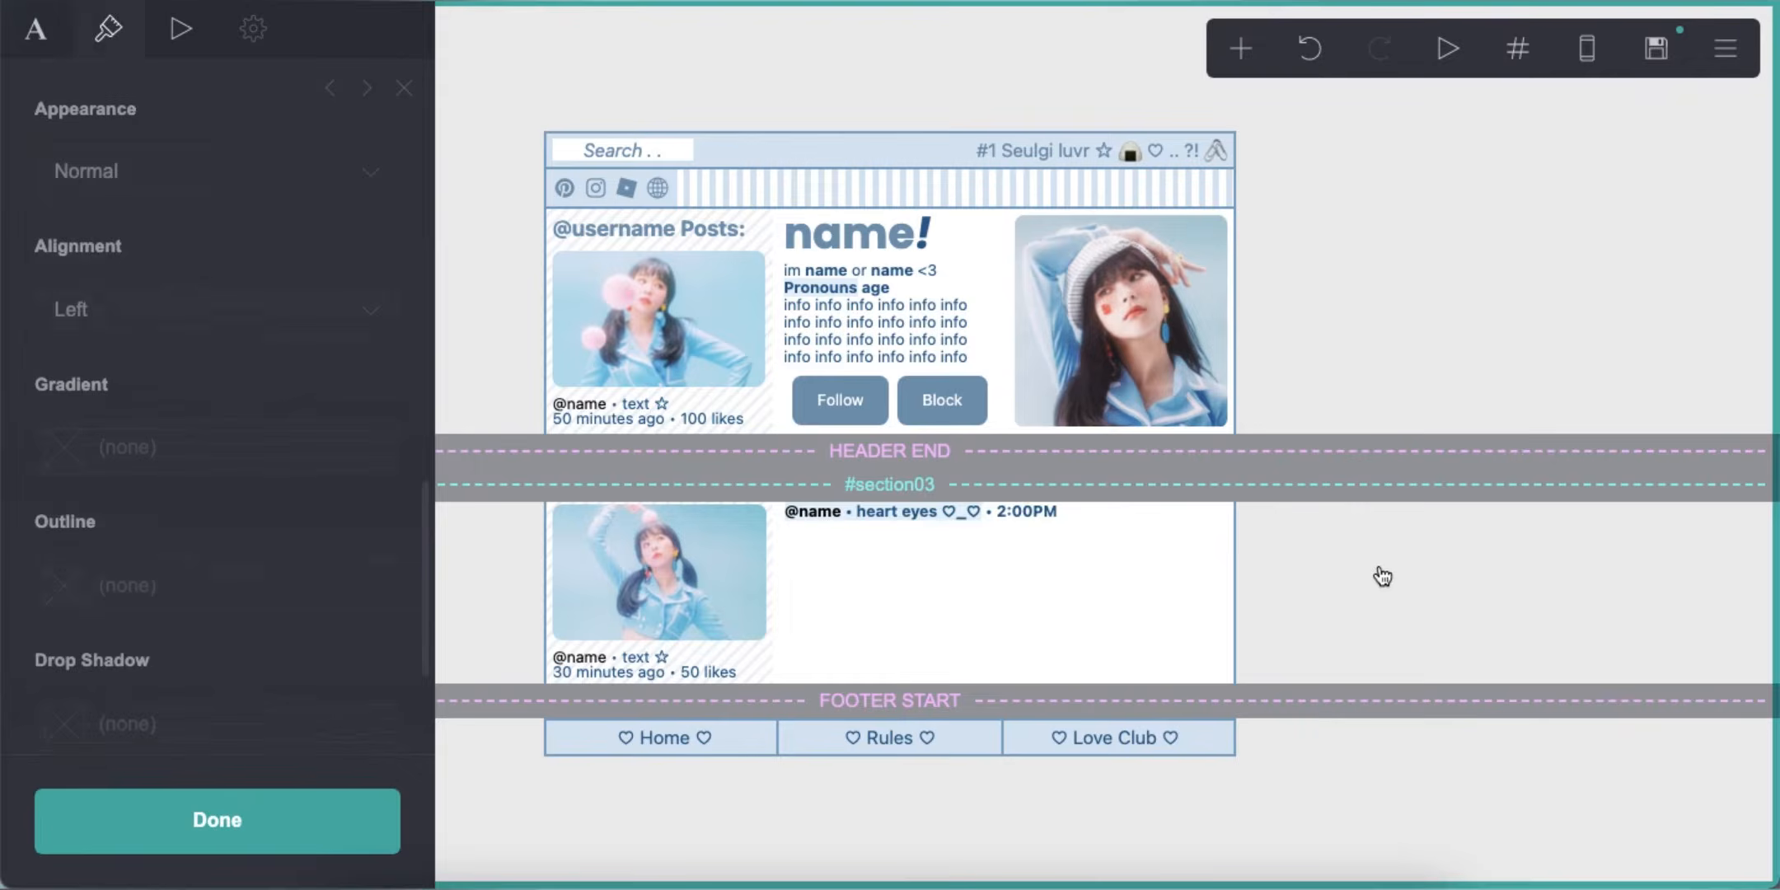
# Add a table element and place it below the heart eyes text in the wide column
pyautogui.click(1242, 54)
pyautogui.click(1143, 358)
pyautogui.moveTo(882, 731); pyautogui.dragTo(873, 527)
pyautogui.moveTo(859, 545); pyautogui.dragTo(850, 714)
# Remove the table's headings and replace its sample rows with a single cell of repeated "info" text
pyautogui.moveTo(111, 385); pyautogui.dragTo(51, 272)
pyautogui.press('BackSpace')
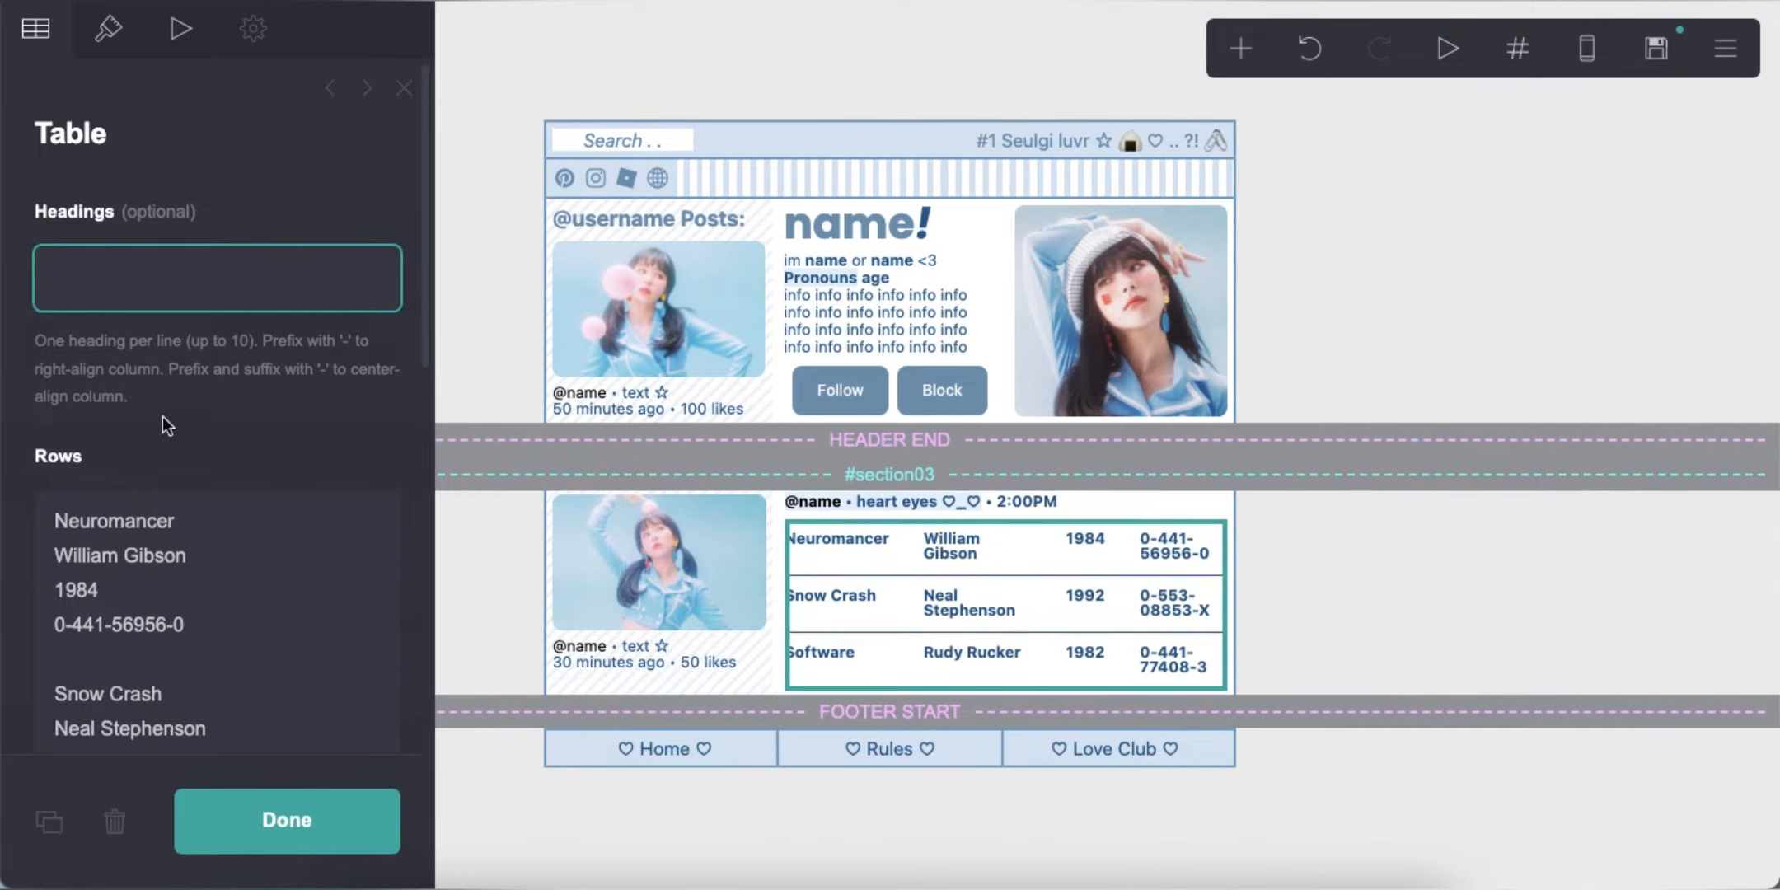
pyautogui.rightClick(212, 510)
pyautogui.click(260, 671)
pyautogui.write('info info info info info info info info info info info info info info info info')
# Set the table's style to Grid and its padding to 0.125
pyautogui.click(108, 28)
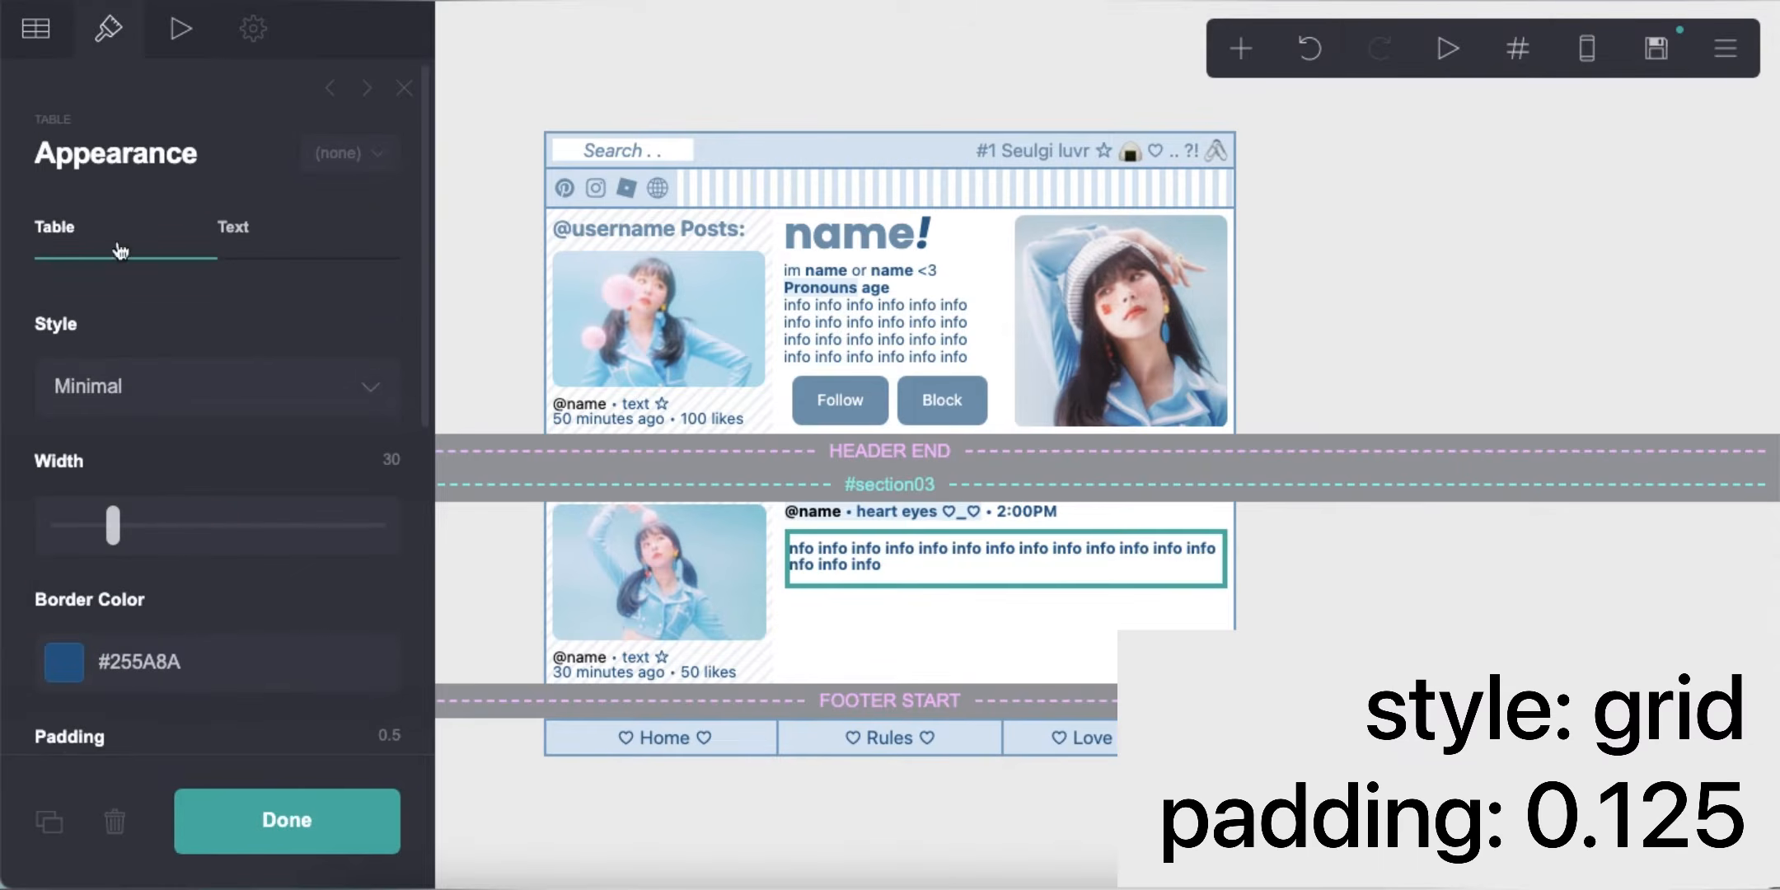
pyautogui.click(125, 386)
pyautogui.click(126, 419)
pyautogui.scroll(-5, 261, 541)
pyautogui.click(382, 287)
pyautogui.write('0.125')
pyautogui.press('Return')
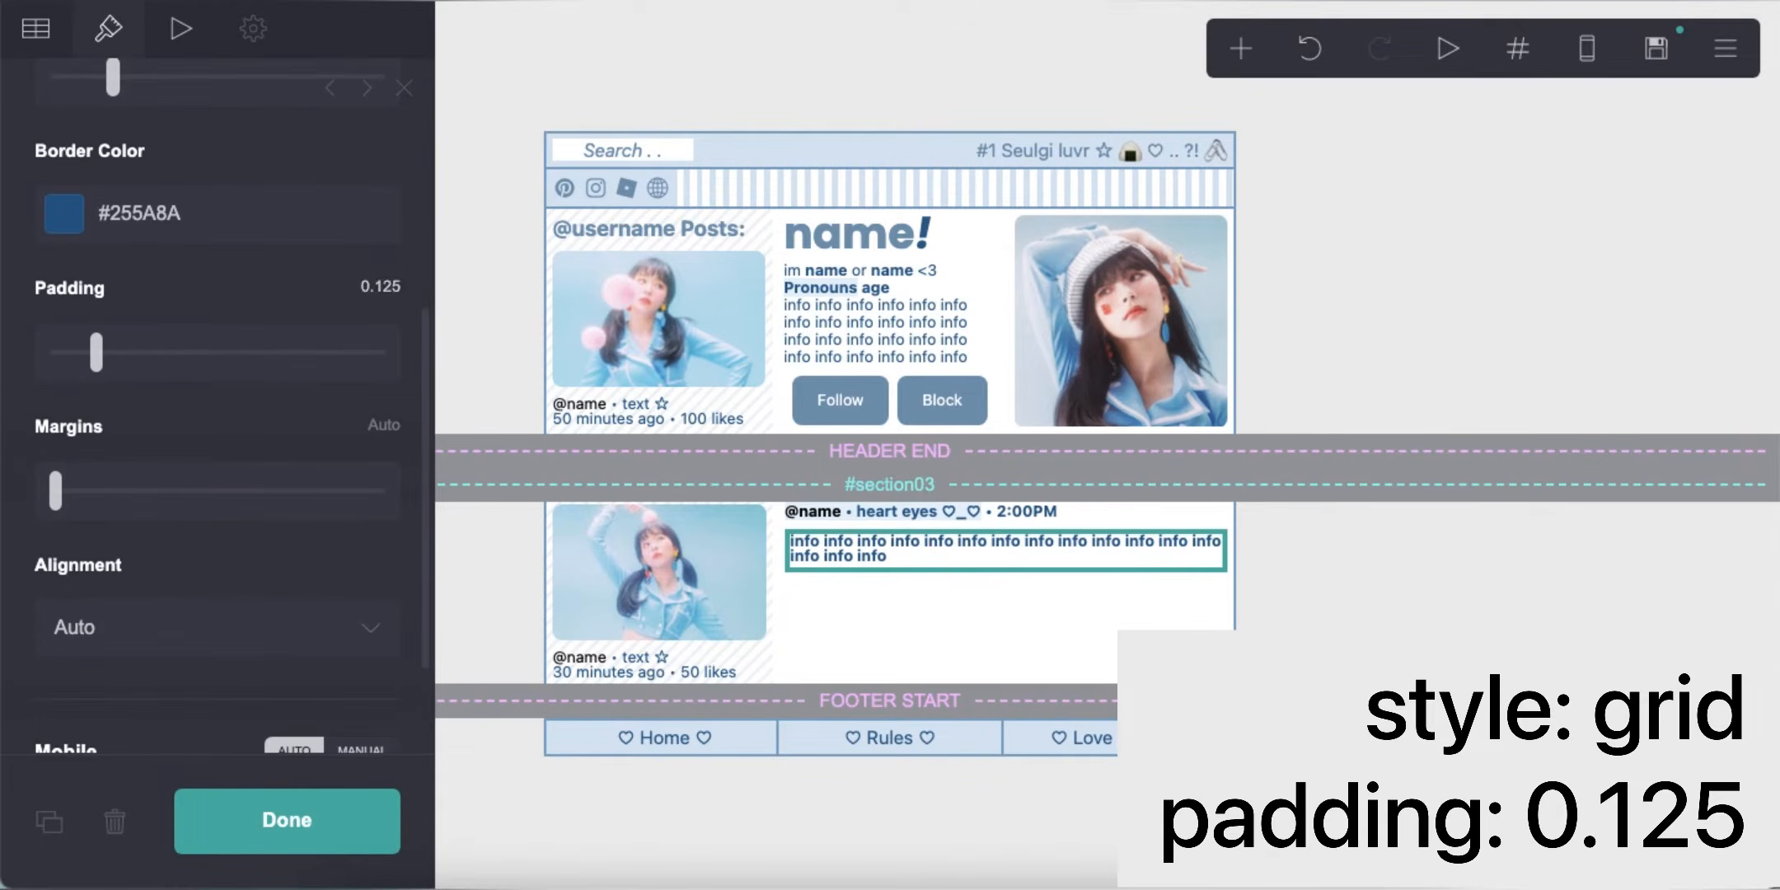
# Set the table text's weight to Regular
pyautogui.scroll(5, 198, 299)
pyautogui.click(233, 227)
pyautogui.scroll(-4, 246, 400)
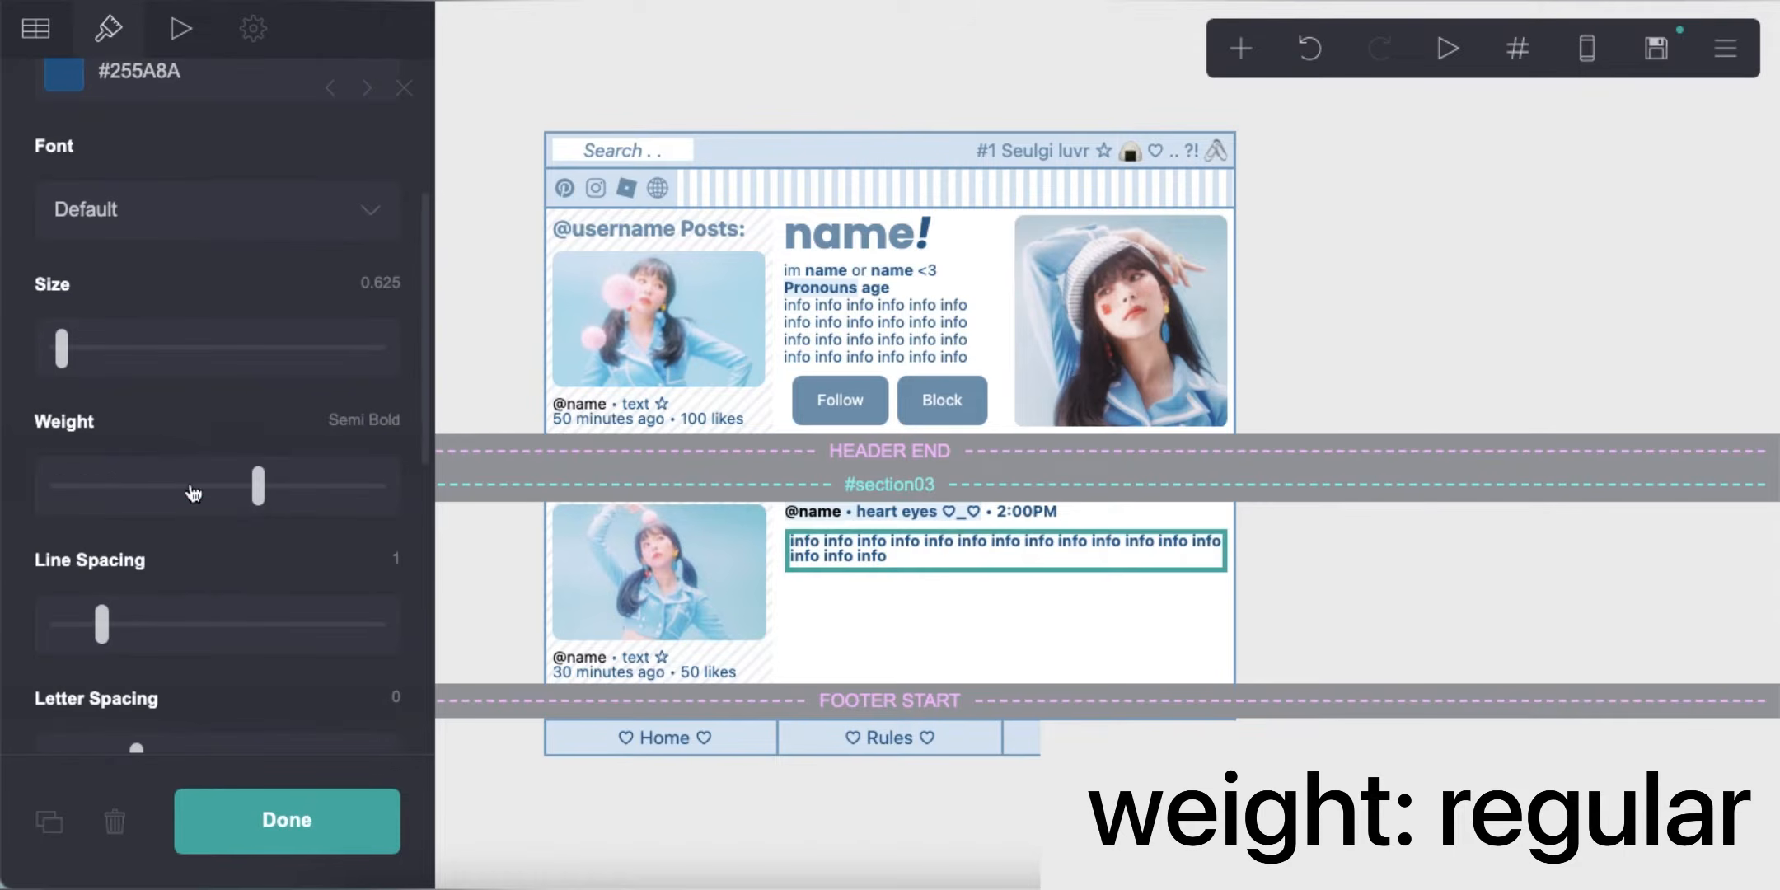
pyautogui.moveTo(254, 484); pyautogui.dragTo(237, 431)
pyautogui.scroll(-6, 239, 533)
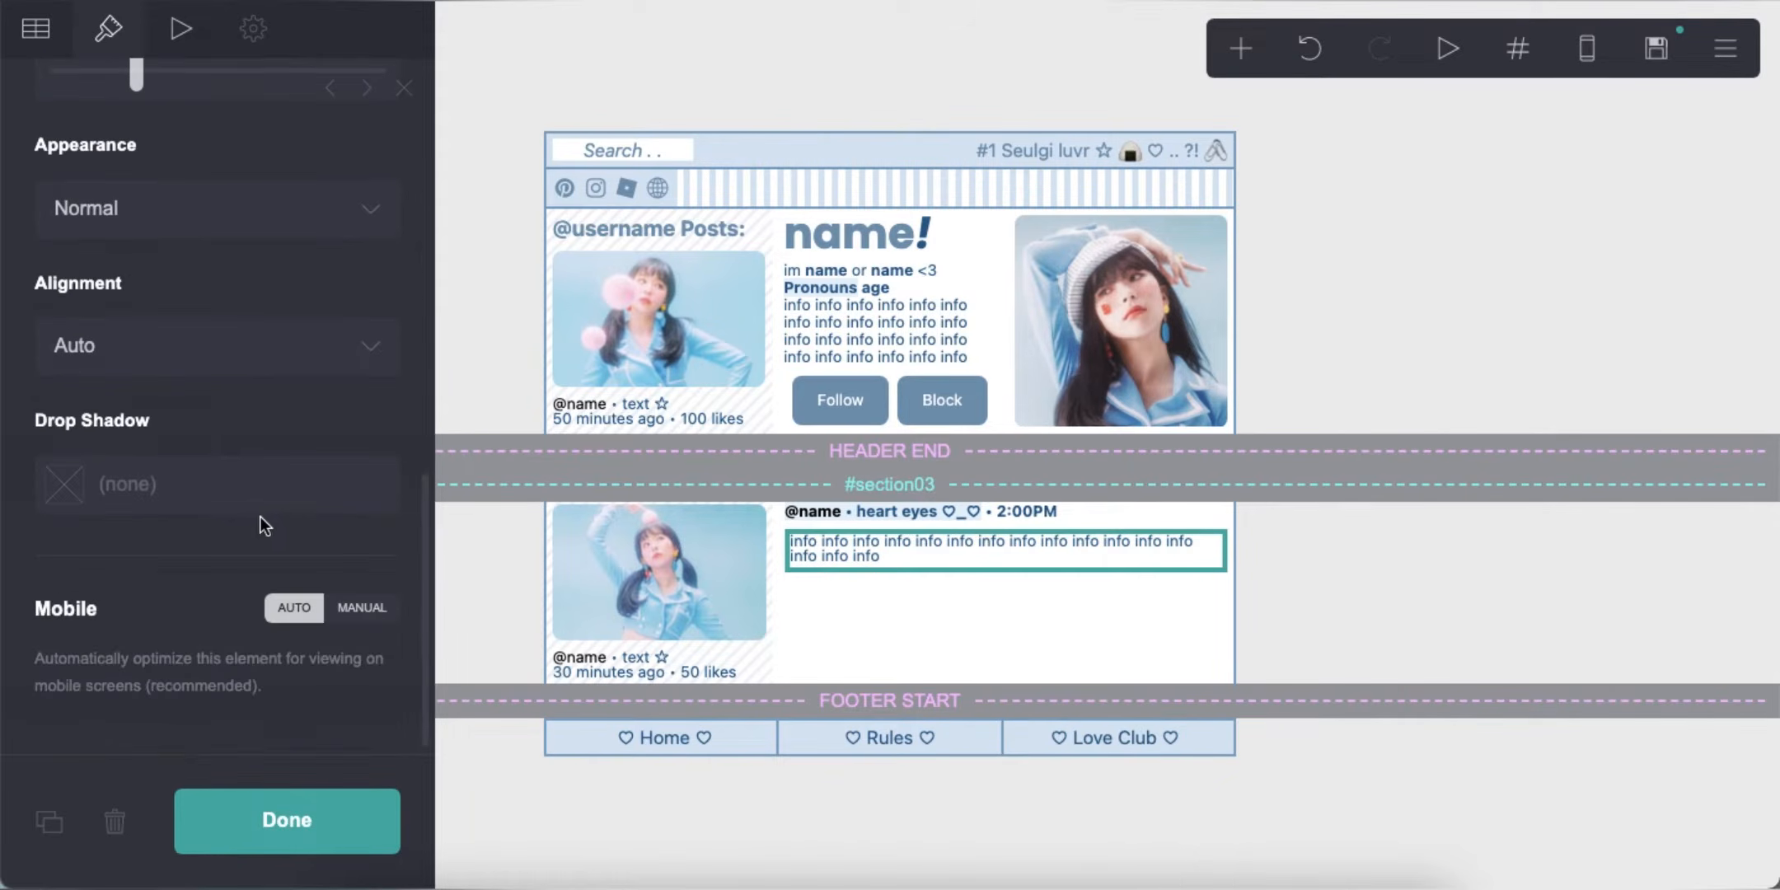
pyautogui.click(1388, 610)
# Extend the table cell with more "info" words until it fills three lines, checking the mobile view
pyautogui.click(986, 552)
pyautogui.click(35, 29)
pyautogui.click(354, 556)
pyautogui.write('info info info info info info info info info info info info info info info')
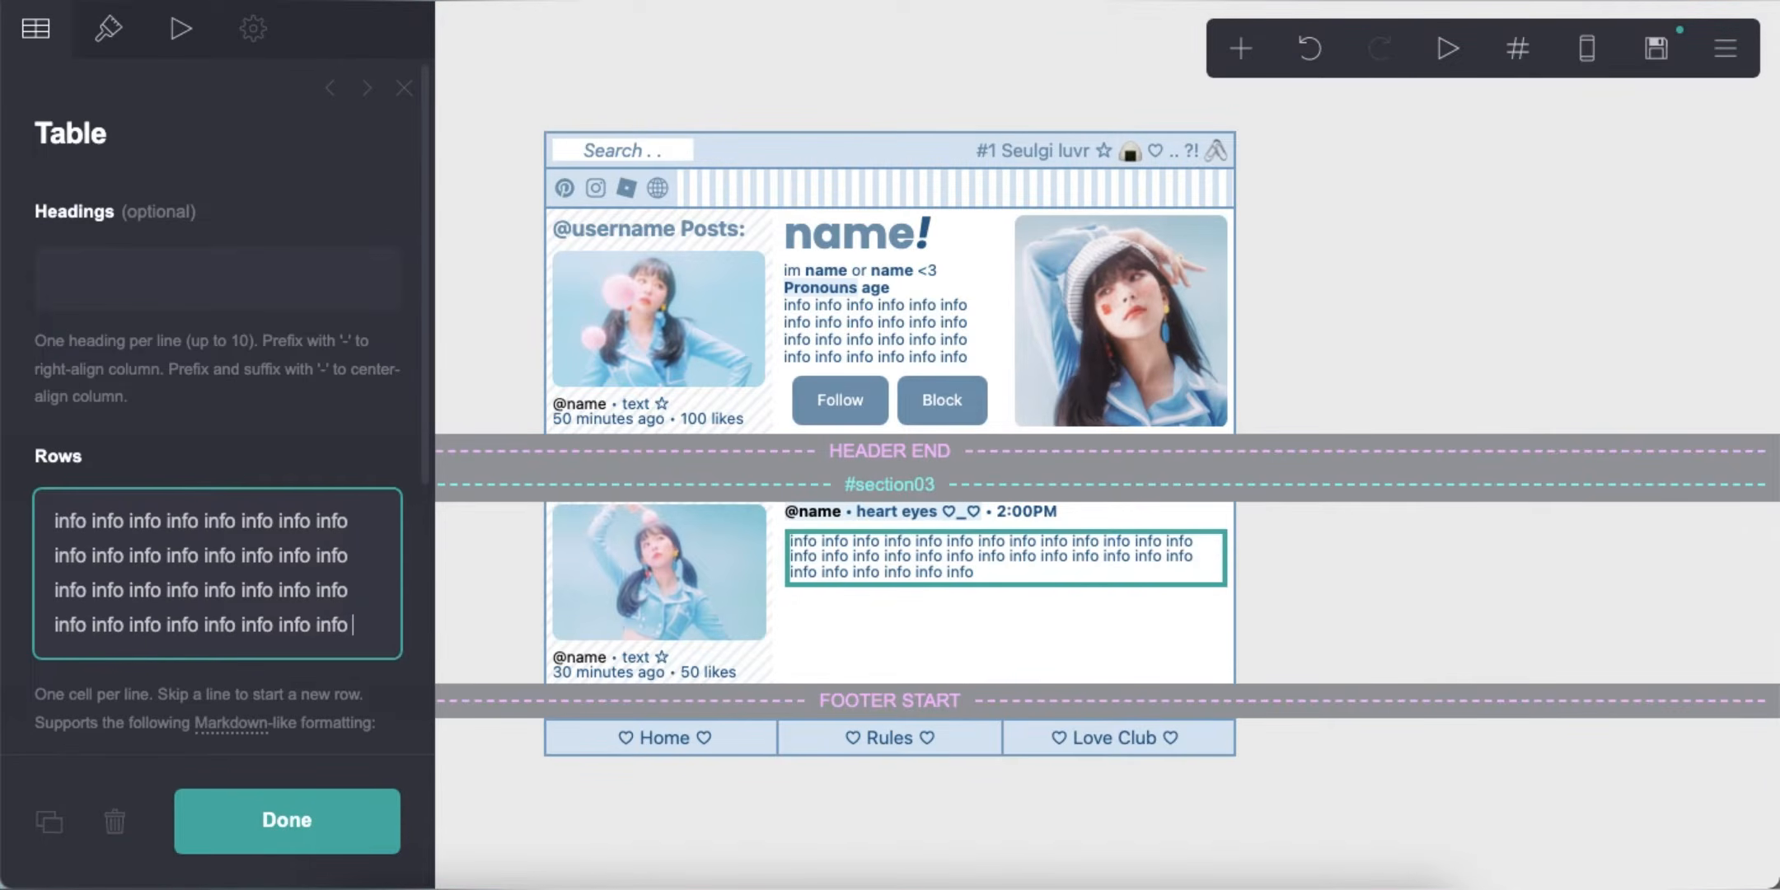
pyautogui.click(1586, 48)
pyautogui.write('info info info info')
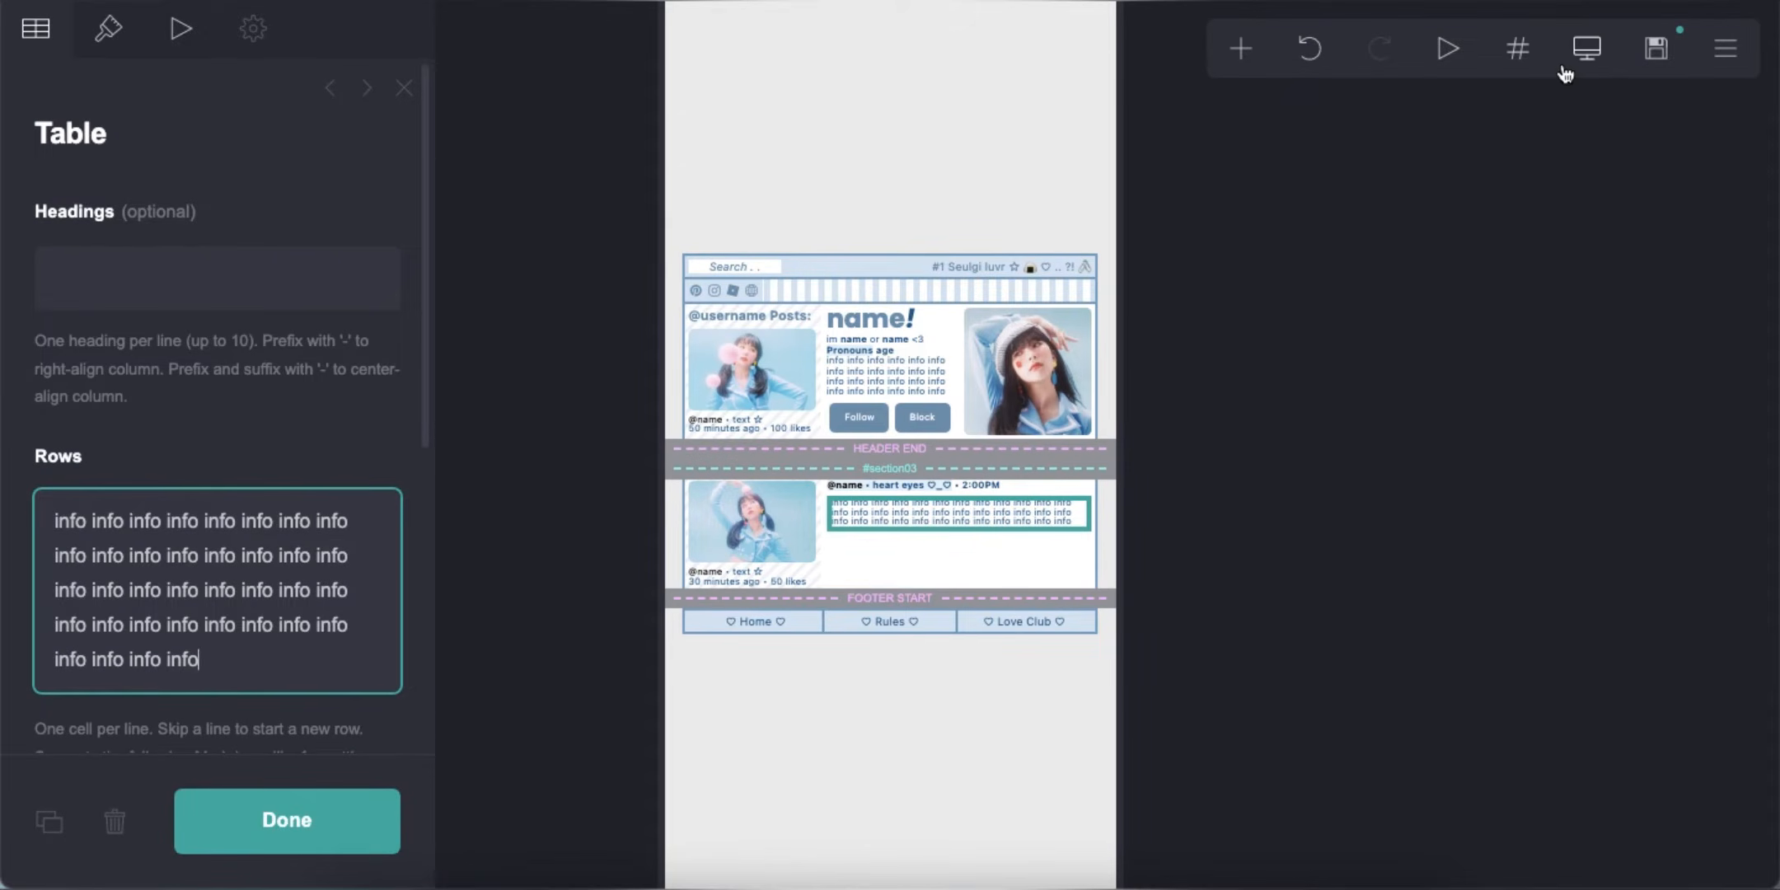
pyautogui.click(1586, 48)
# Duplicate the "heart eyes" text line, place the copy under the info table, and change its wording to "ew gross T__T"
pyautogui.click(919, 511)
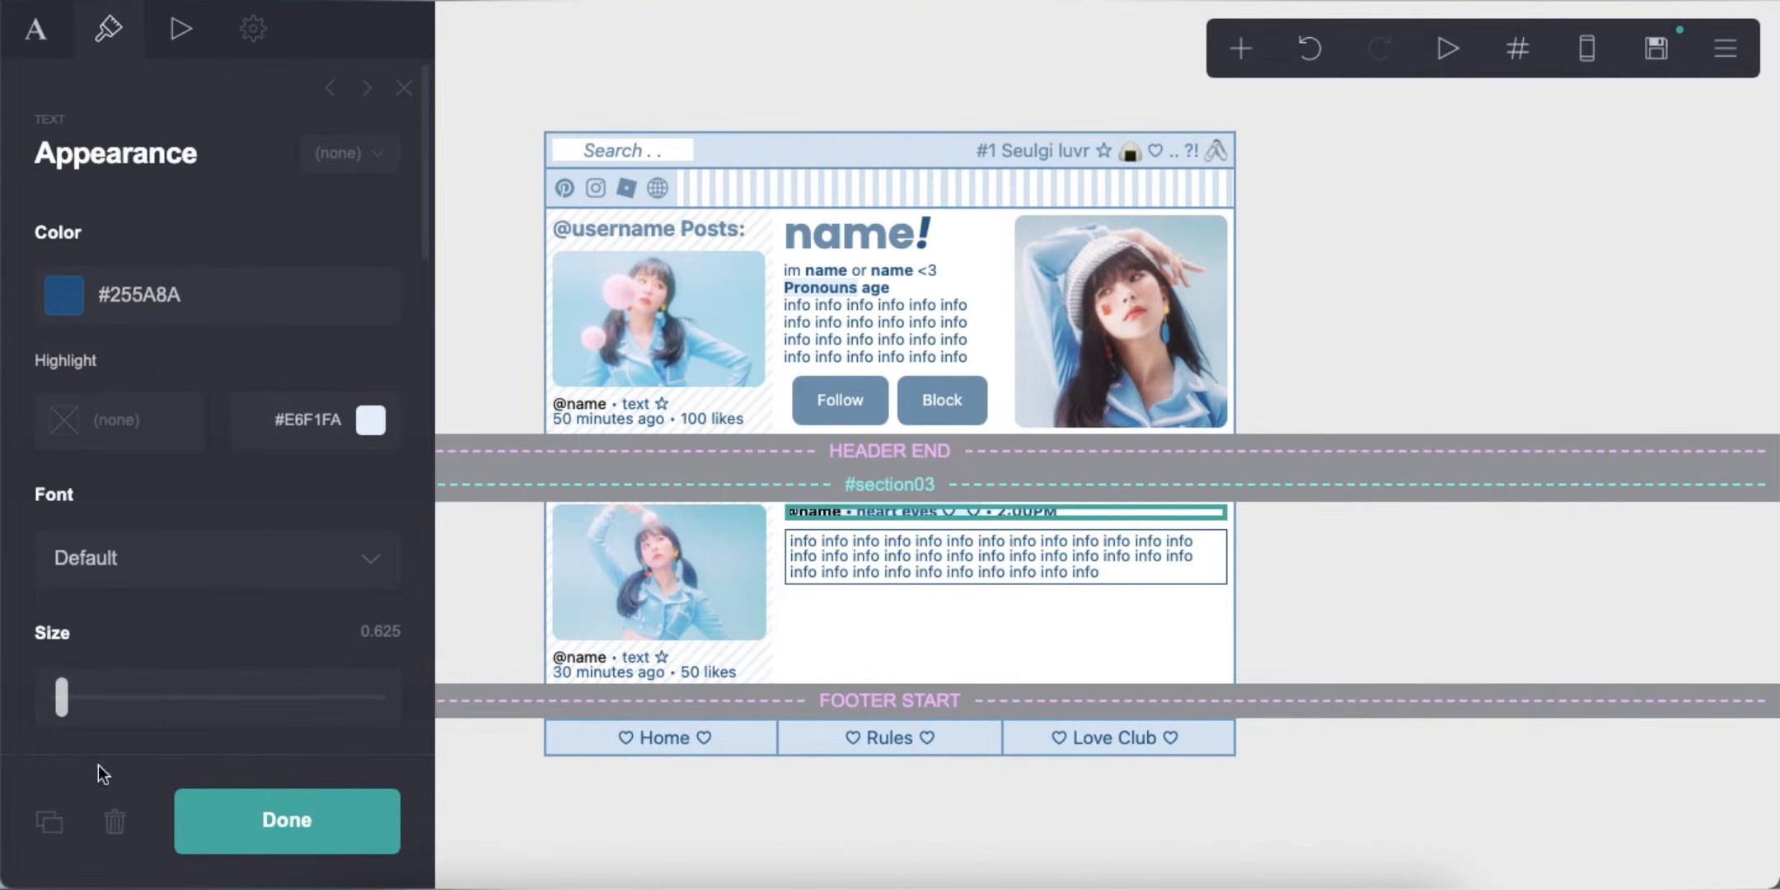
pyautogui.click(49, 822)
pyautogui.moveTo(911, 531); pyautogui.dragTo(910, 611)
pyautogui.click(36, 30)
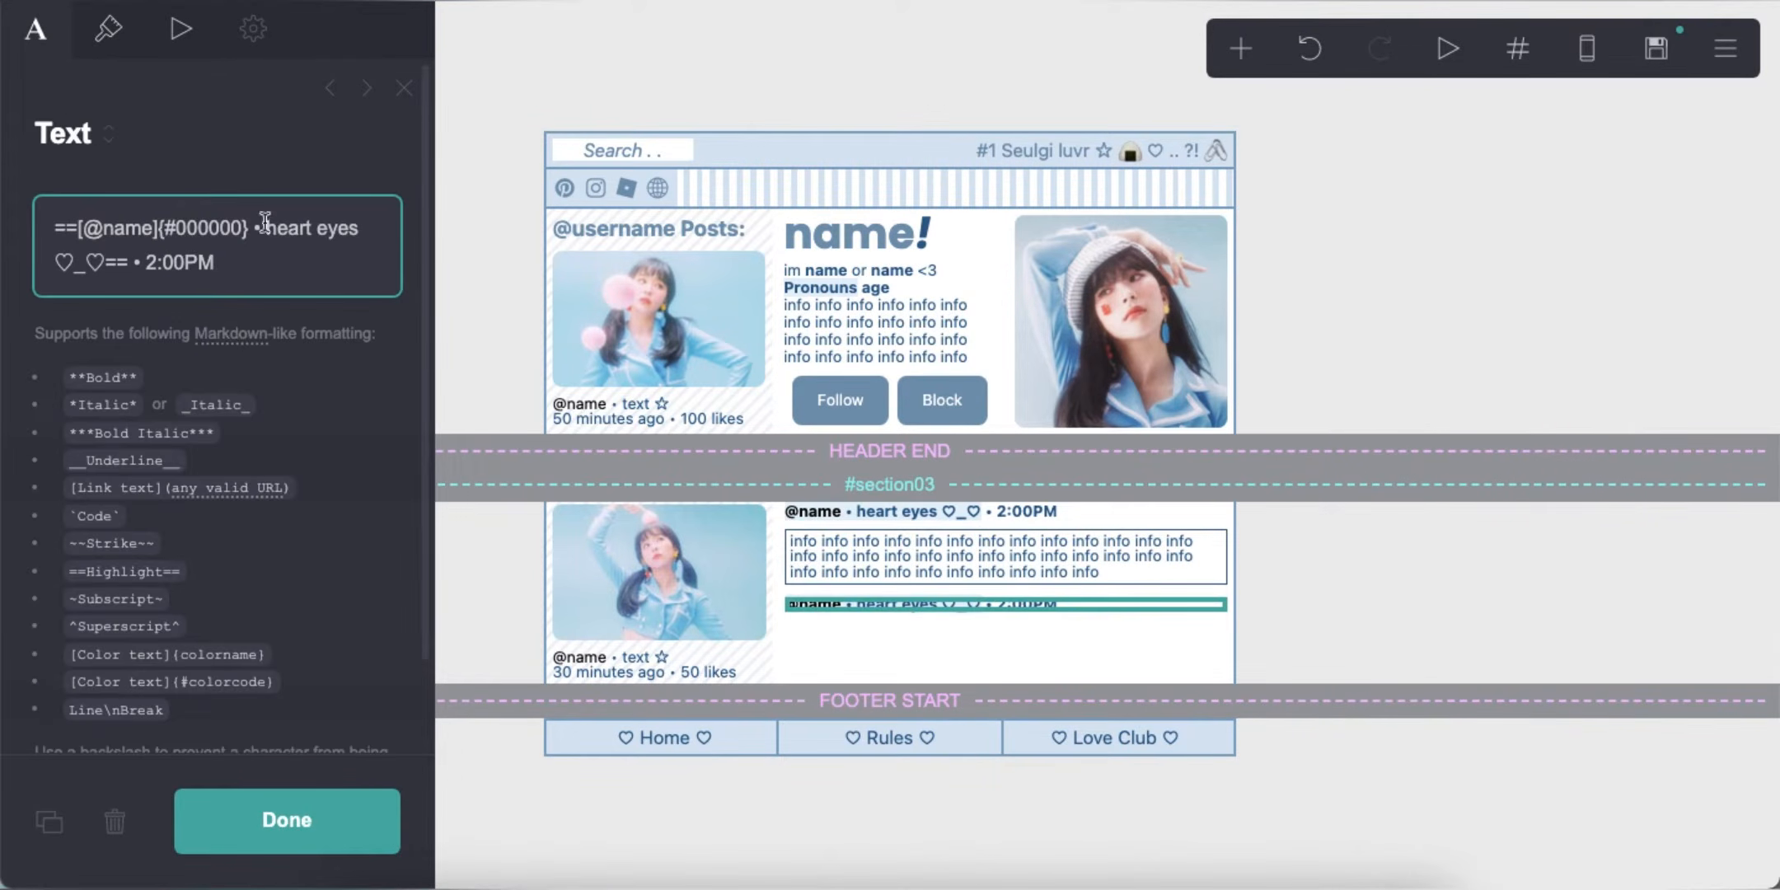
pyautogui.write('ew gros')
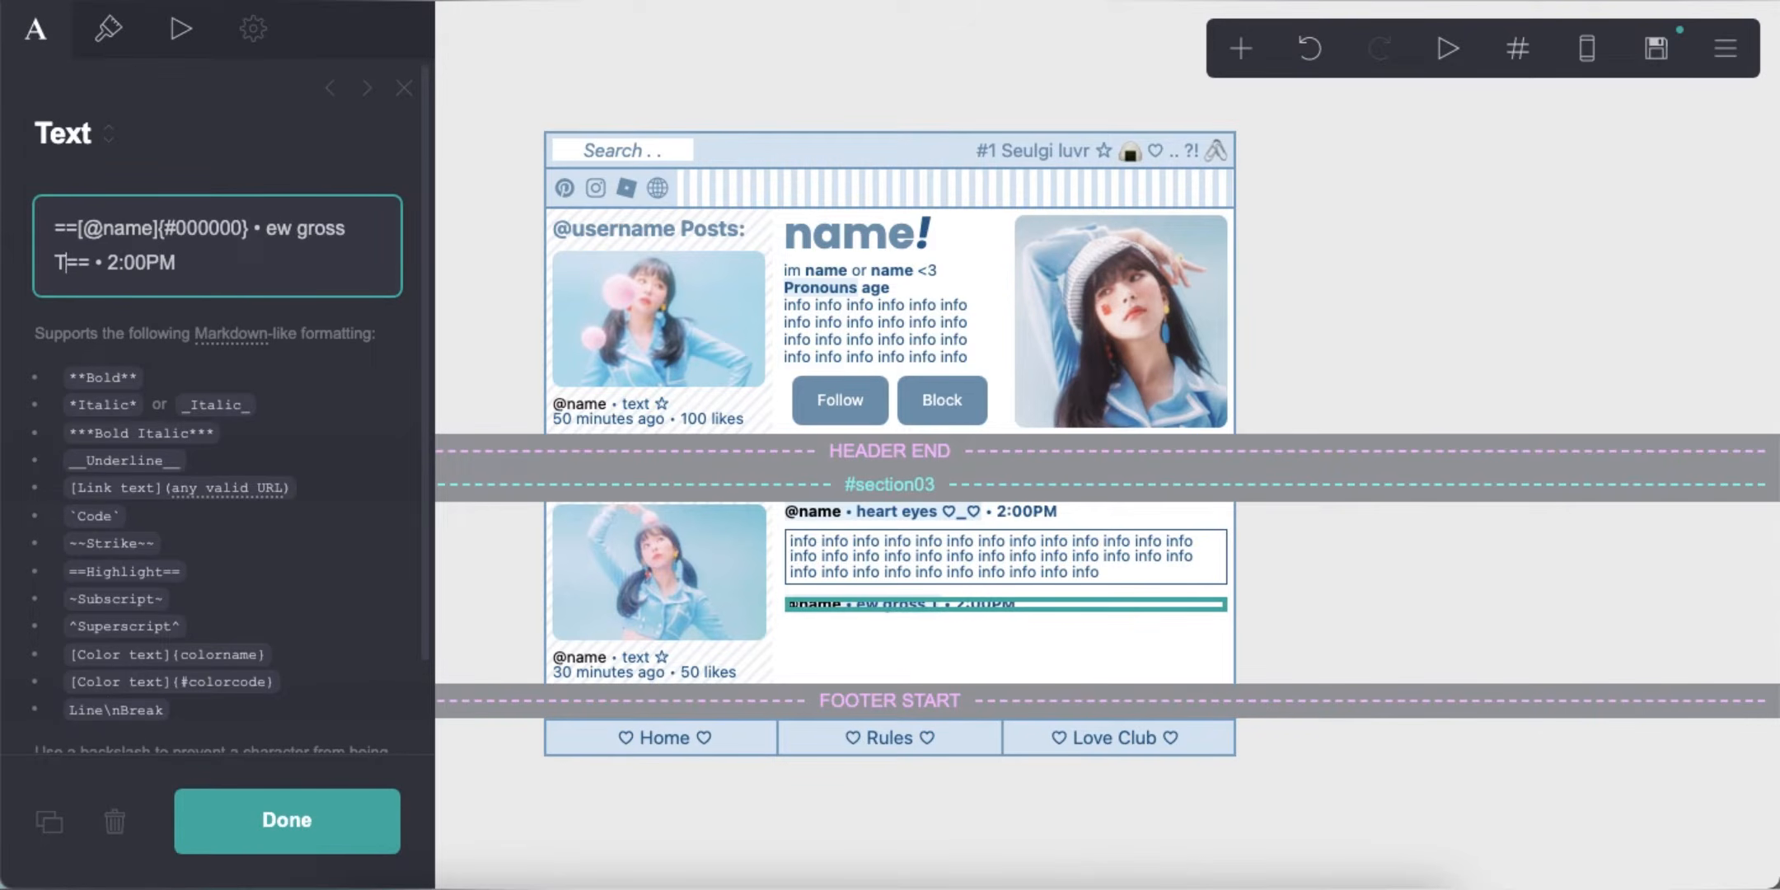
# Duplicate the info table and place the copy beneath the "ew gross T__T" line
pyautogui.click(1030, 561)
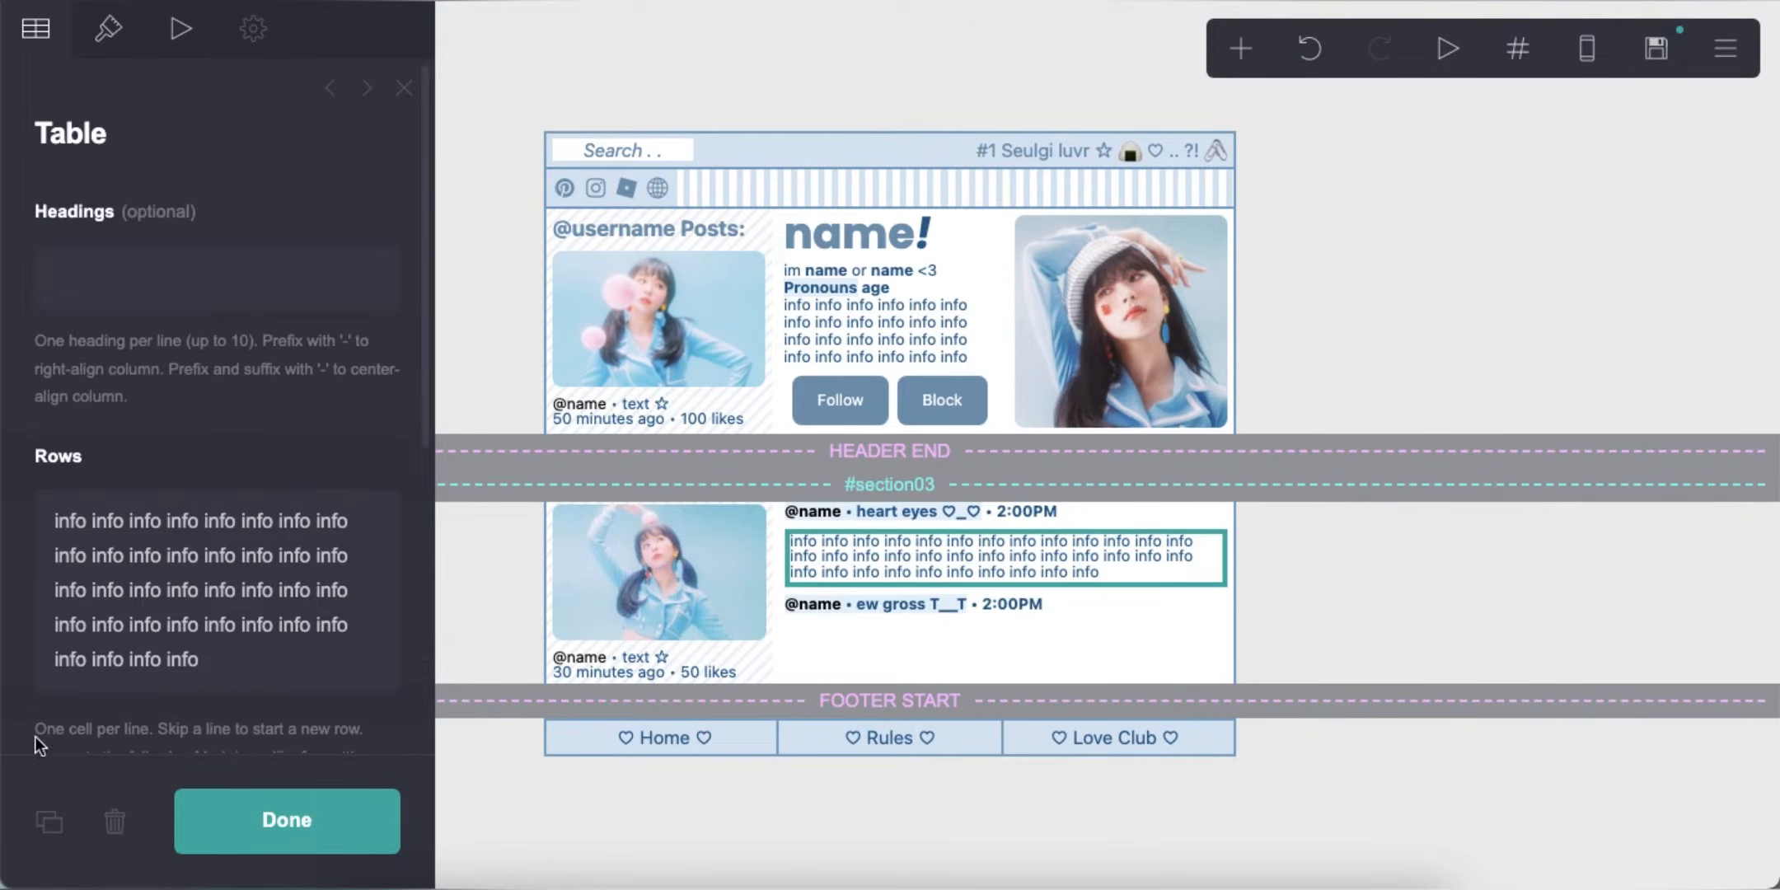
pyautogui.click(49, 822)
pyautogui.moveTo(922, 619); pyautogui.dragTo(924, 678)
pyautogui.click(1339, 634)
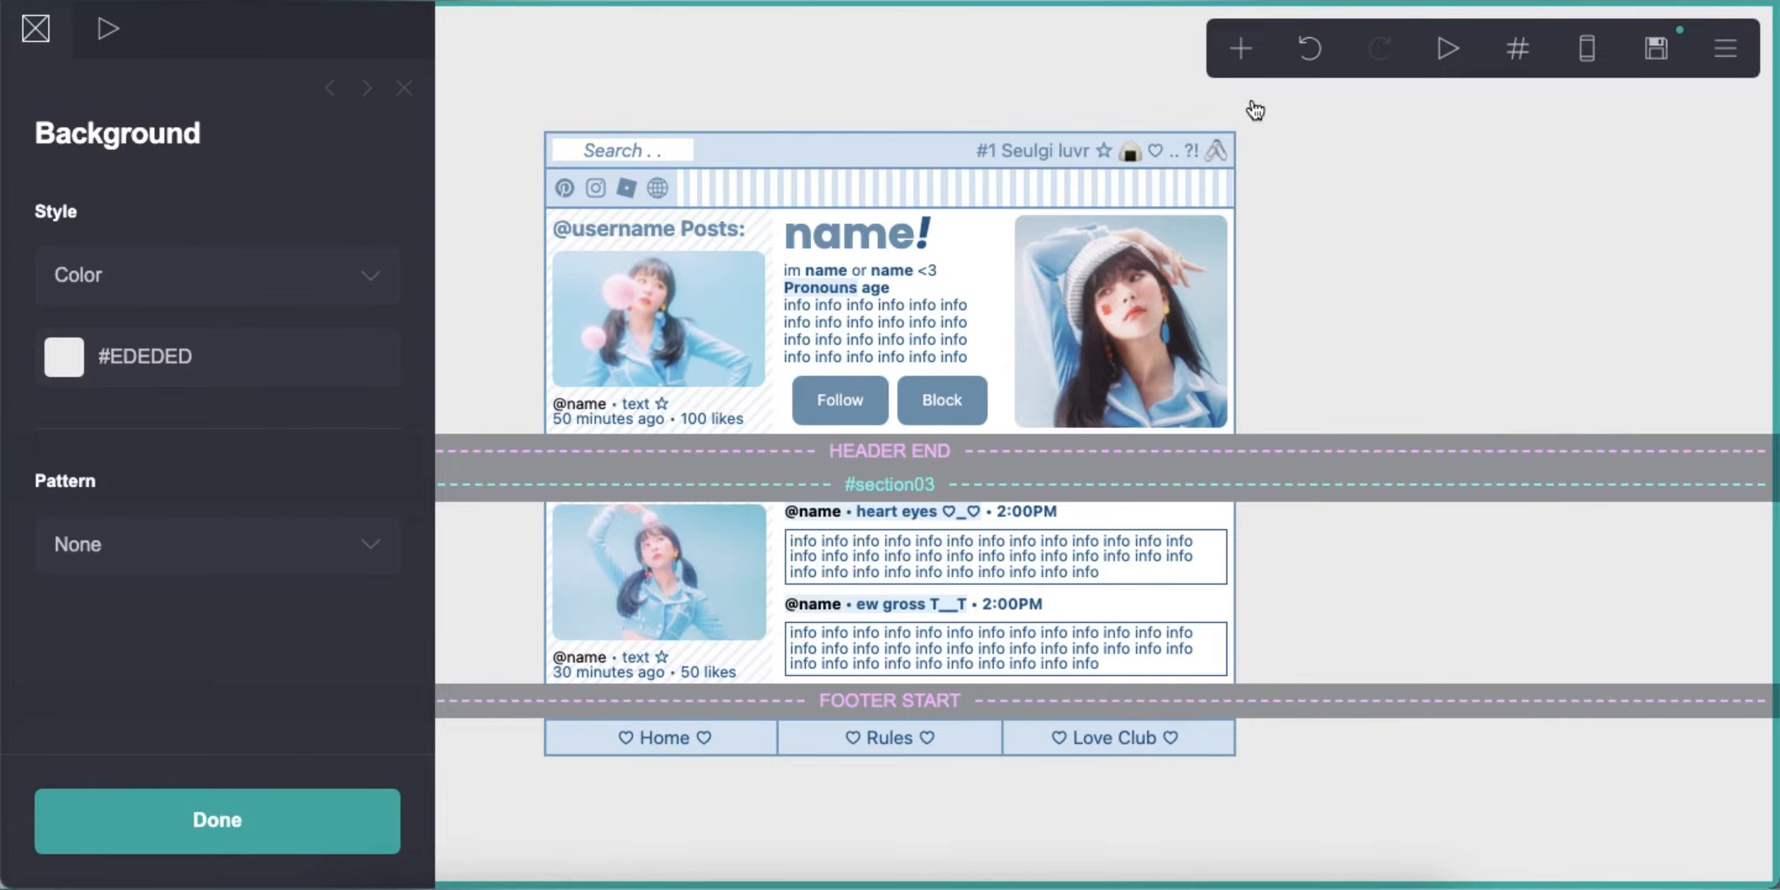
# Add a section break named "rules" before the footer
pyautogui.click(1240, 48)
pyautogui.click(1154, 601)
pyautogui.scroll(-1, 171, 495)
pyautogui.click(257, 670)
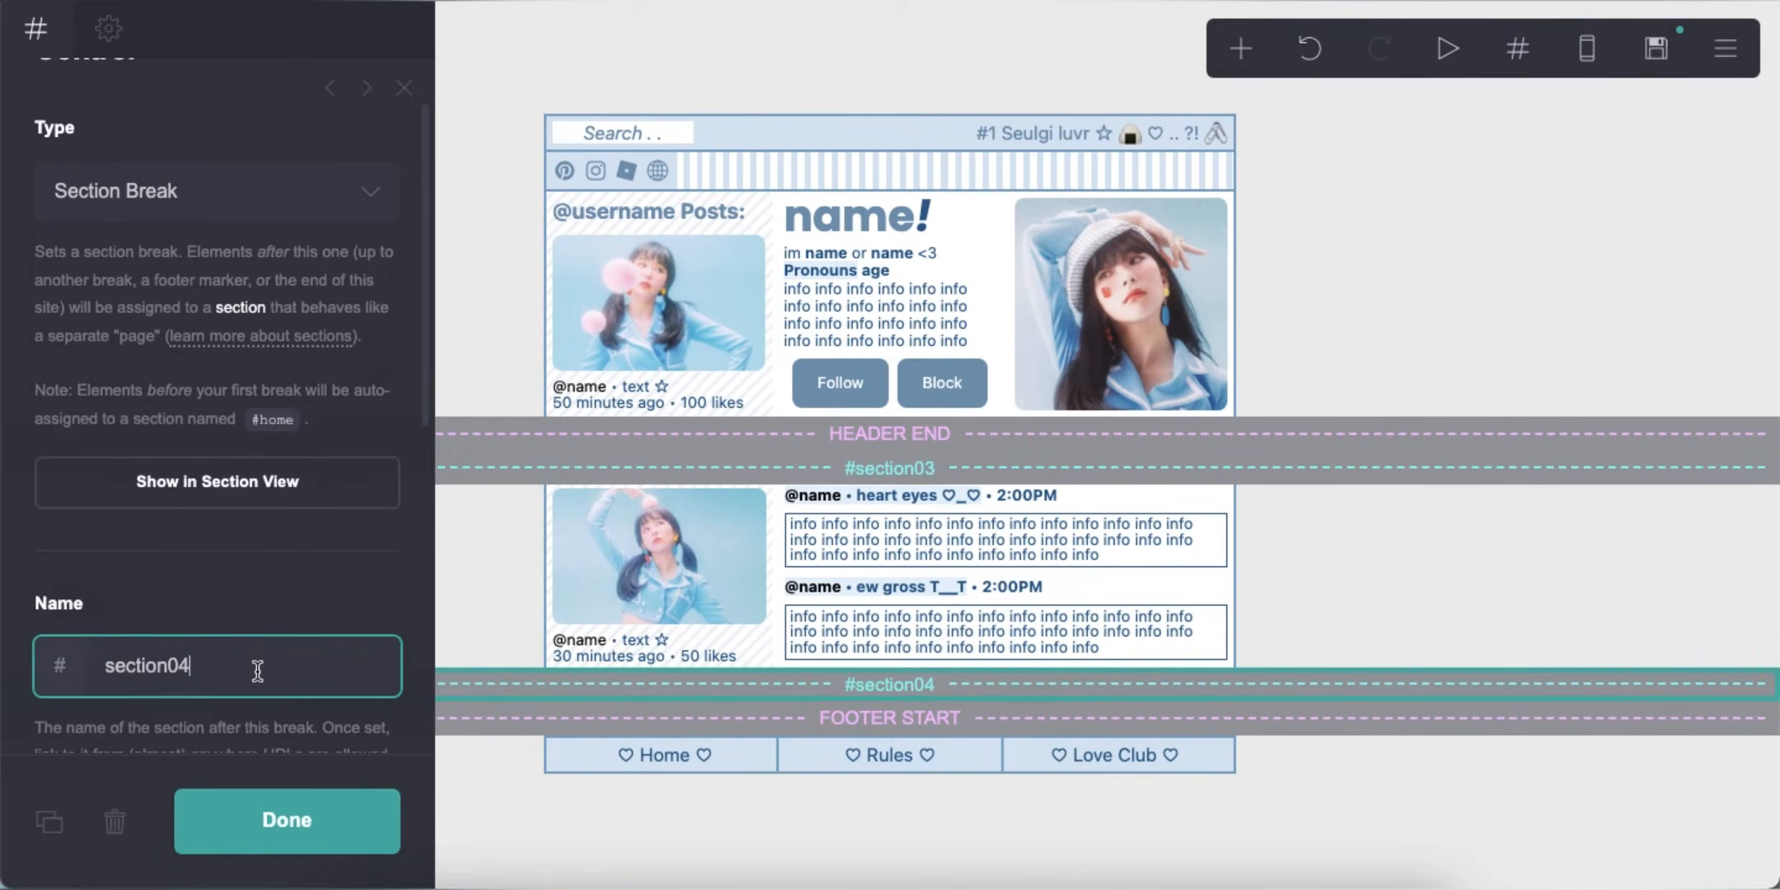
pyautogui.hotkey('ctrl', 'a')
pyautogui.write('ru')
# Add a two-column container to the rules section with its gutters at 1
pyautogui.click(1241, 48)
pyautogui.click(964, 600)
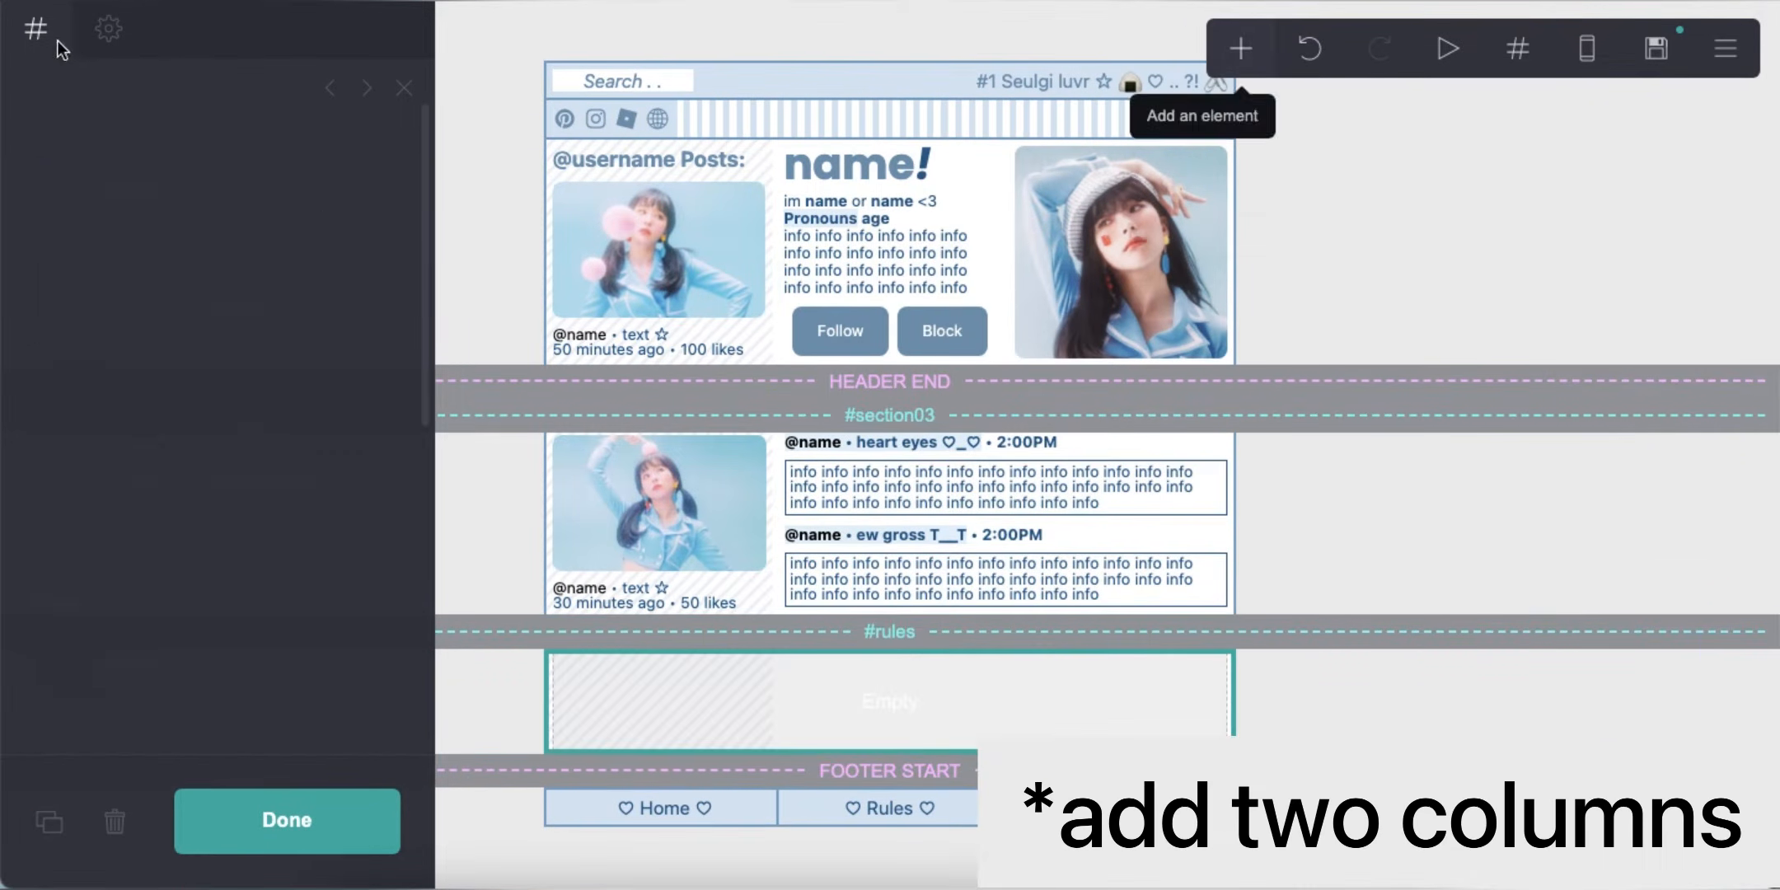
pyautogui.click(164, 274)
pyautogui.click(145, 295)
pyautogui.click(87, 49)
pyautogui.scroll(-5, 371, 461)
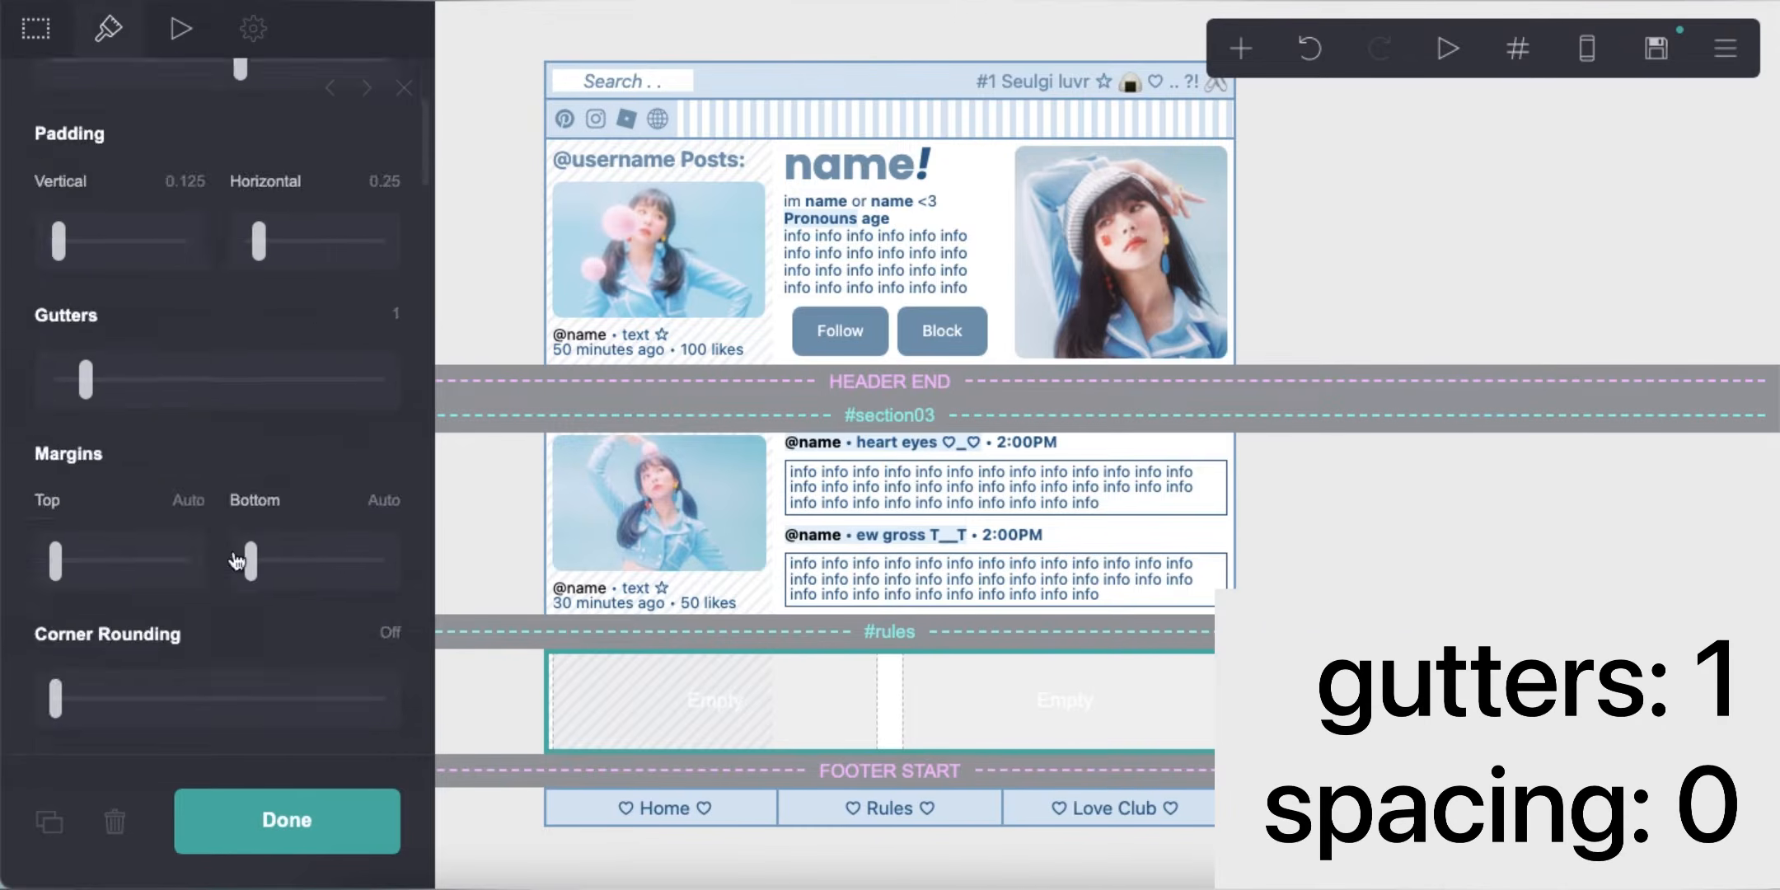
pyautogui.scroll(-5, 257, 455)
# Set the container's gradient stops to #FFFFFF at 50% and #F2F9FF80 at 0%, and limit its border to the top and sides
pyautogui.click(187, 332)
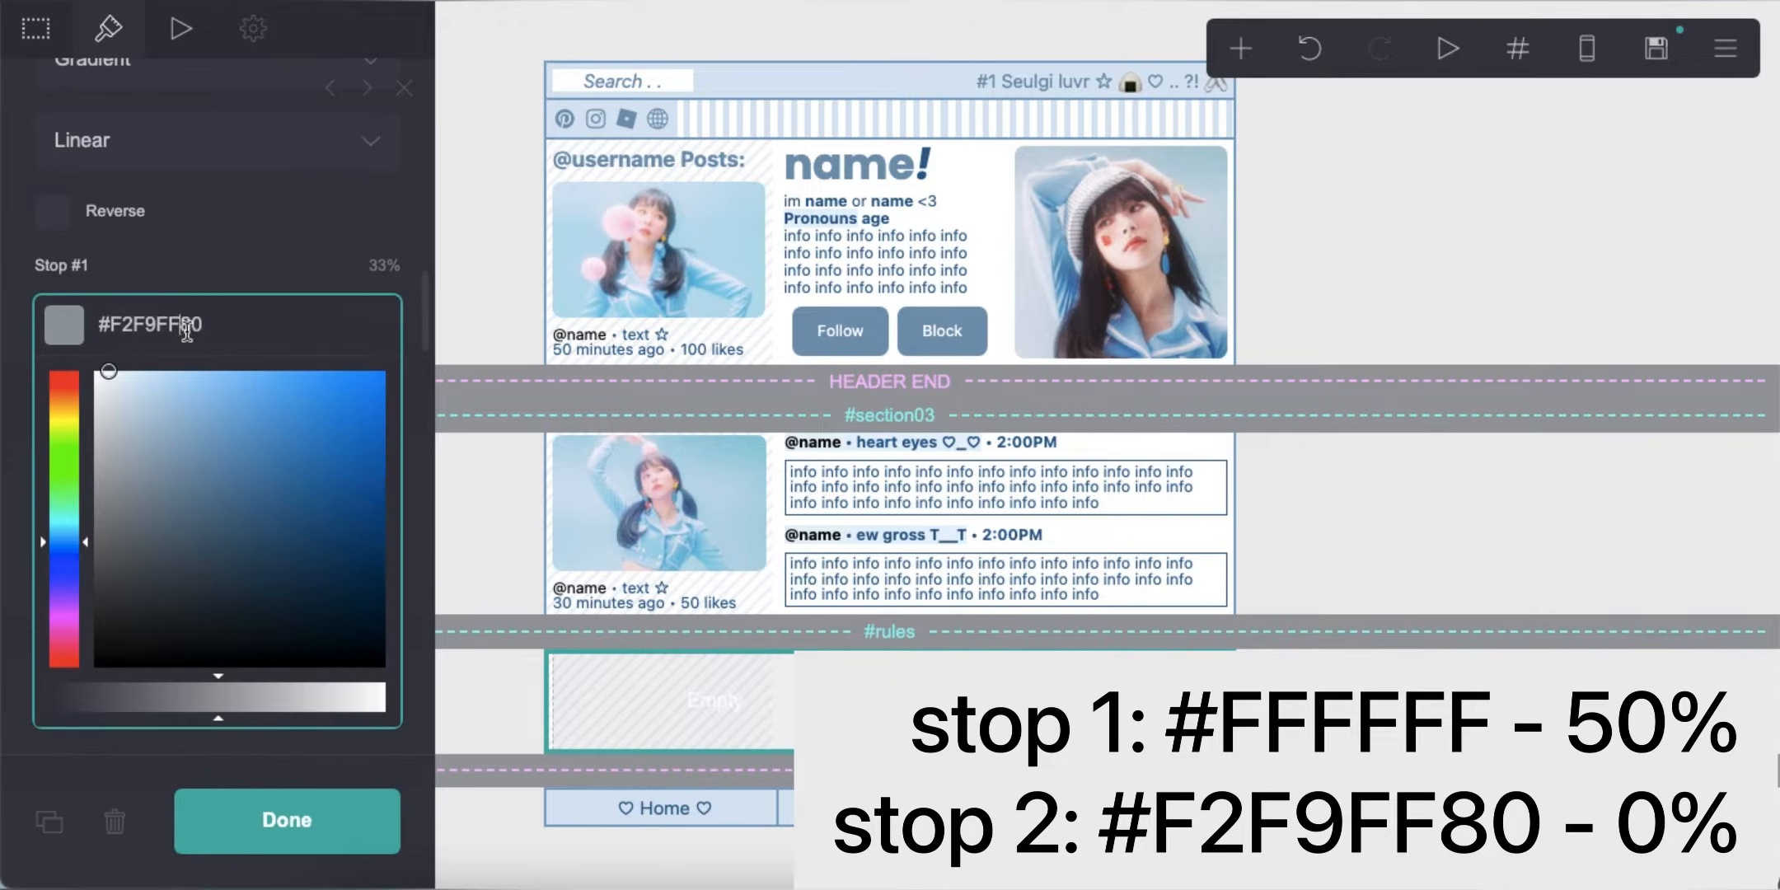
pyautogui.press('BackSpace')
pyautogui.press('Return')
pyautogui.click(212, 450)
pyautogui.press('BackSpace')
pyautogui.press('BackSpace')
pyautogui.press('BackSpace')
pyautogui.press('BackSpace')
pyautogui.press('BackSpace')
pyautogui.write('2F9F')
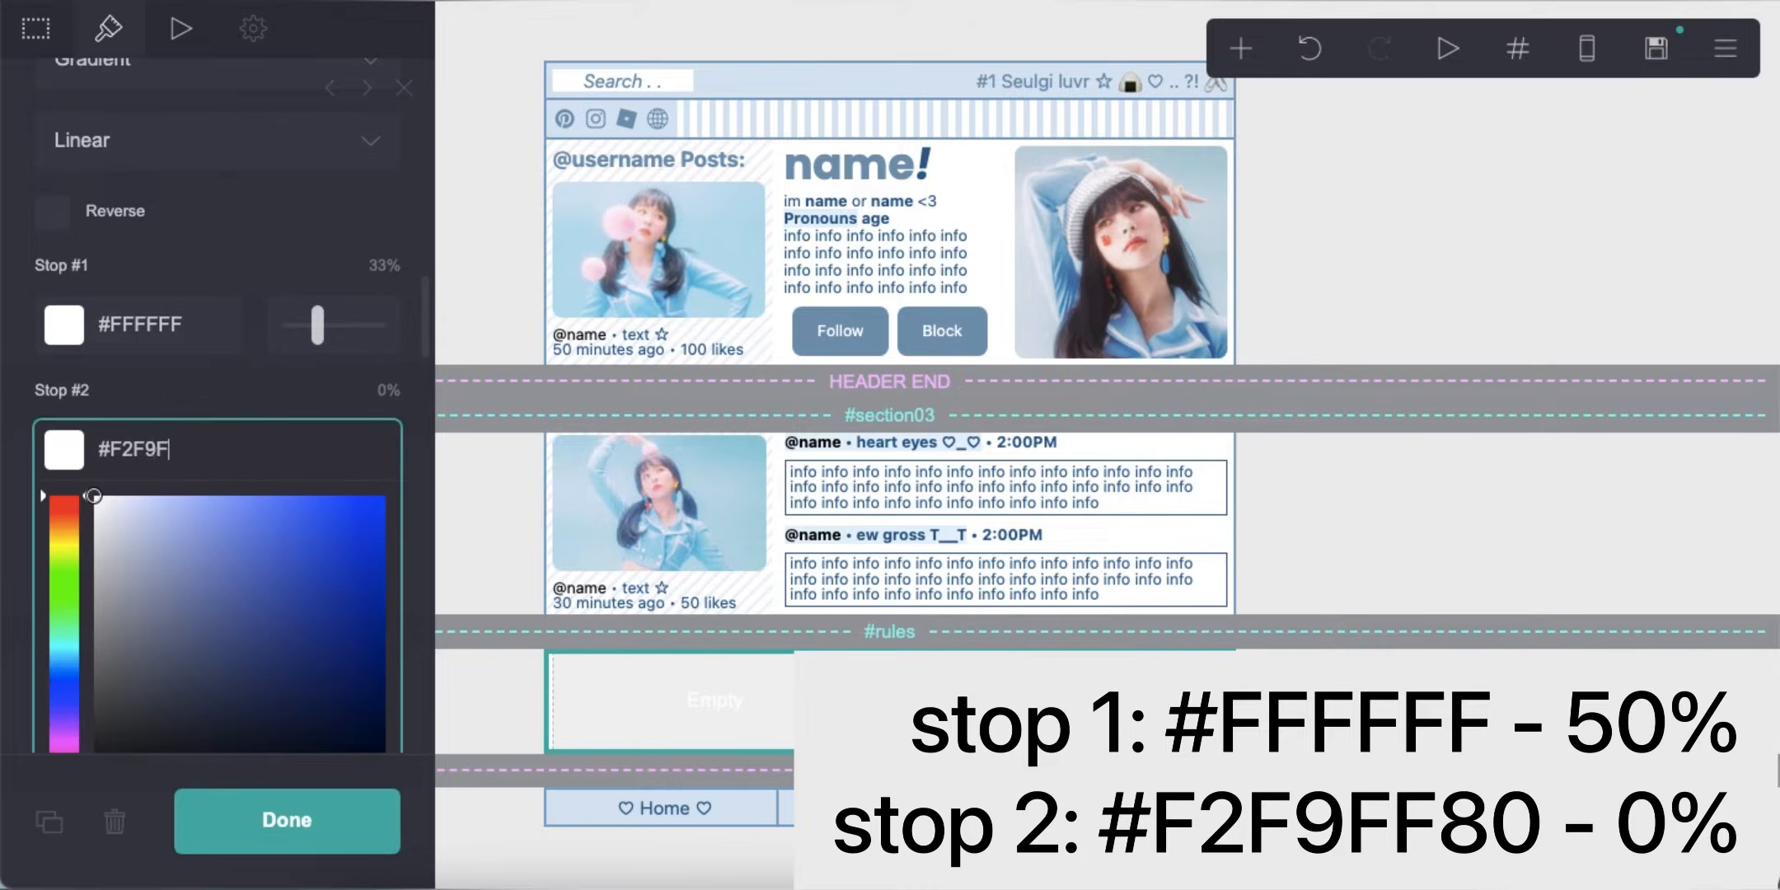
pyautogui.write('F80')
pyautogui.press('Return')
pyautogui.scroll(-15, 299, 491)
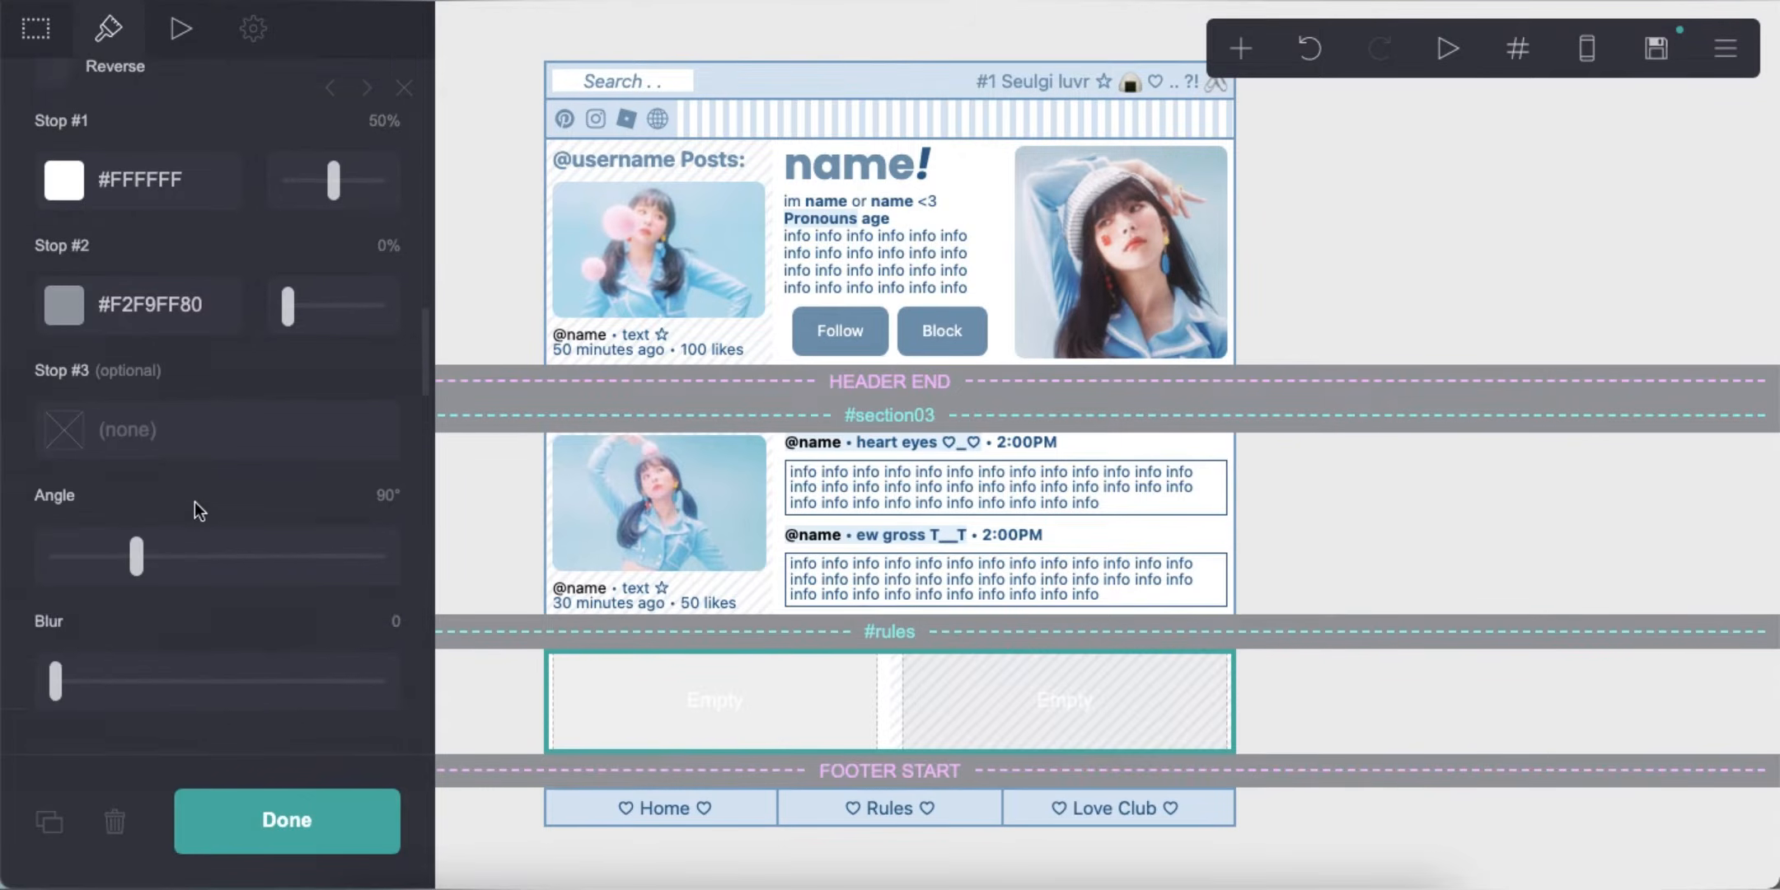
pyautogui.click(96, 359)
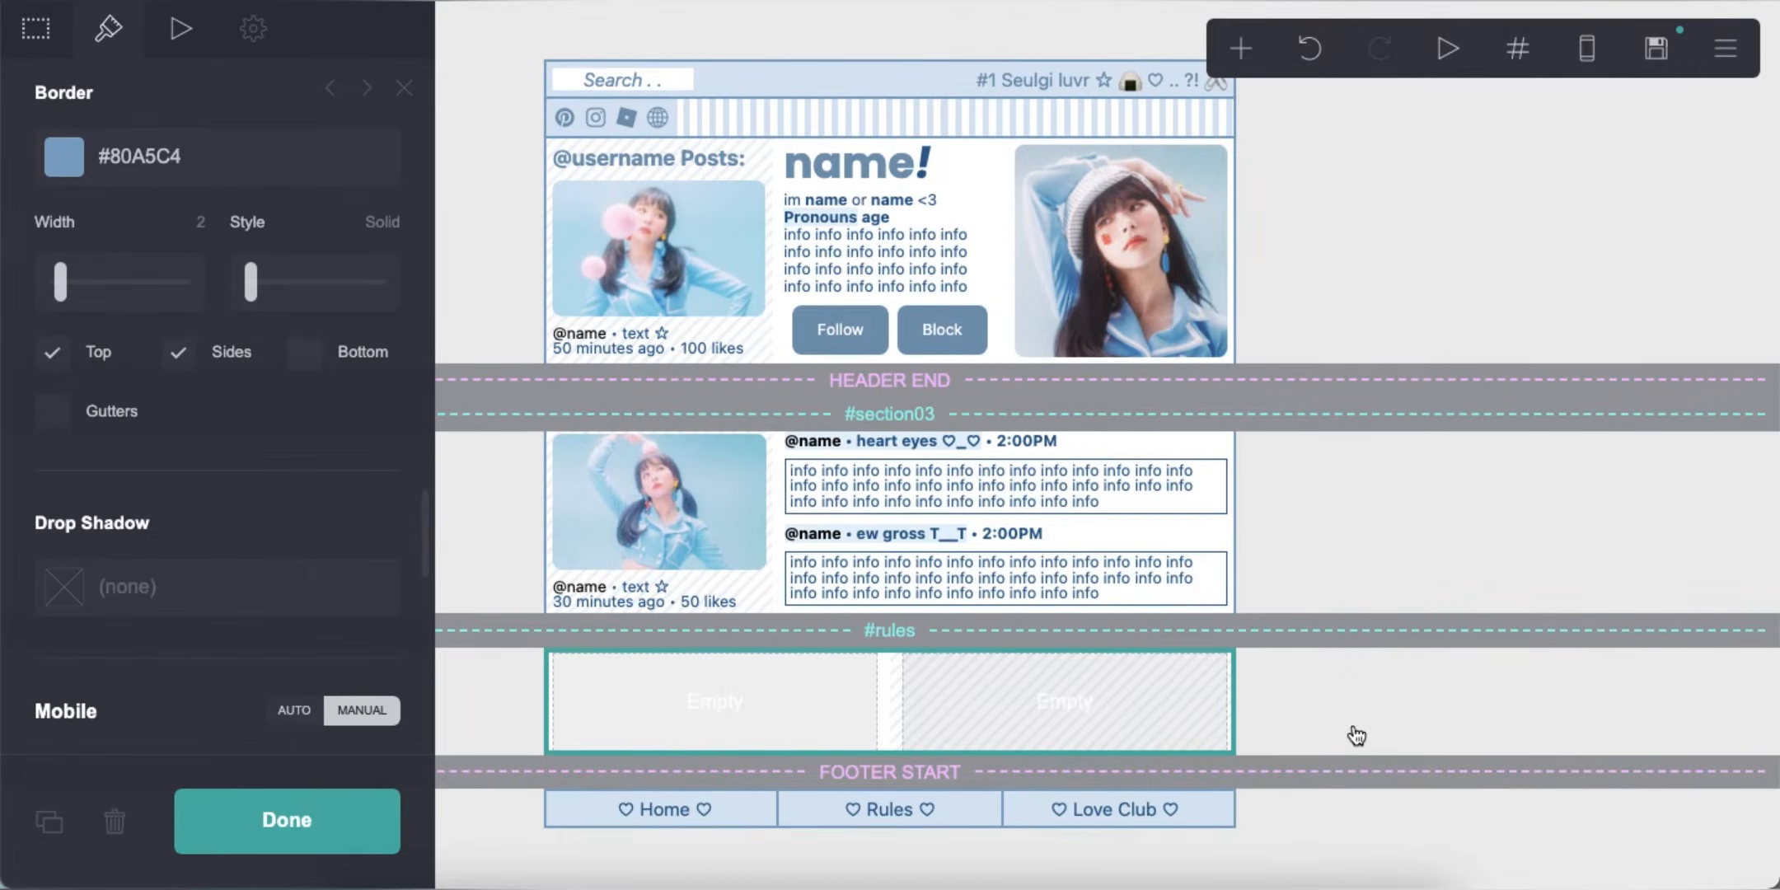
pyautogui.click(1358, 733)
# Duplicate the "ew gross T__T" line into the rules container's first column and reword it to "Before You Follow"
pyautogui.click(978, 540)
pyautogui.click(53, 822)
pyautogui.moveTo(828, 560); pyautogui.dragTo(714, 688)
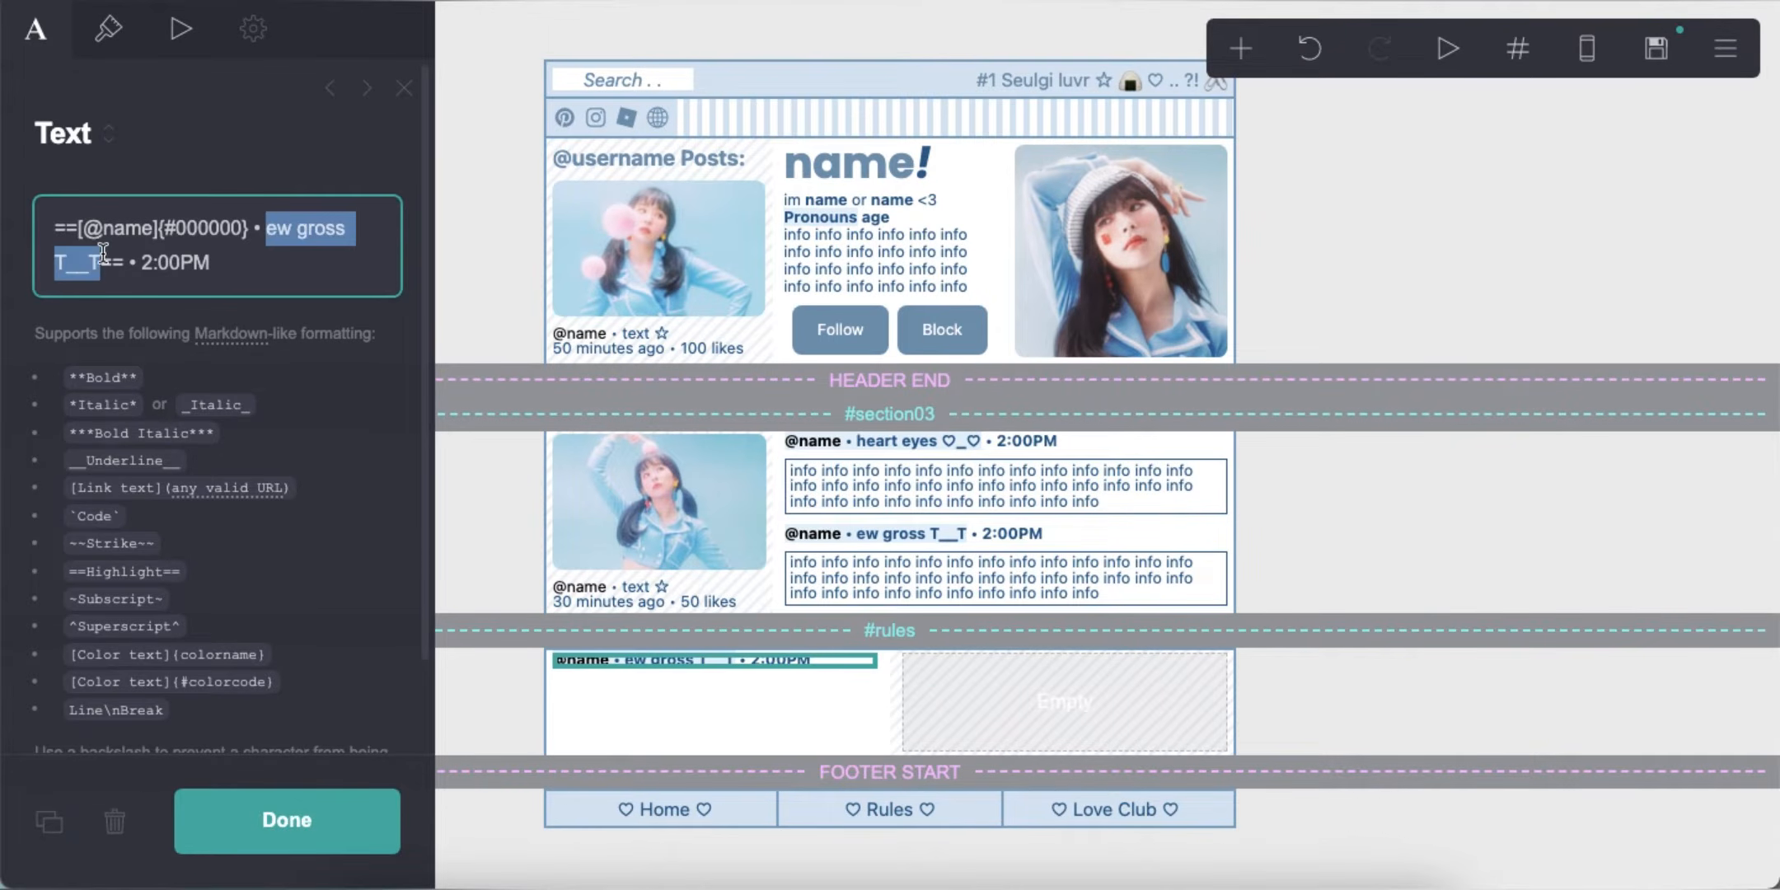
pyautogui.write('Before You Follo')
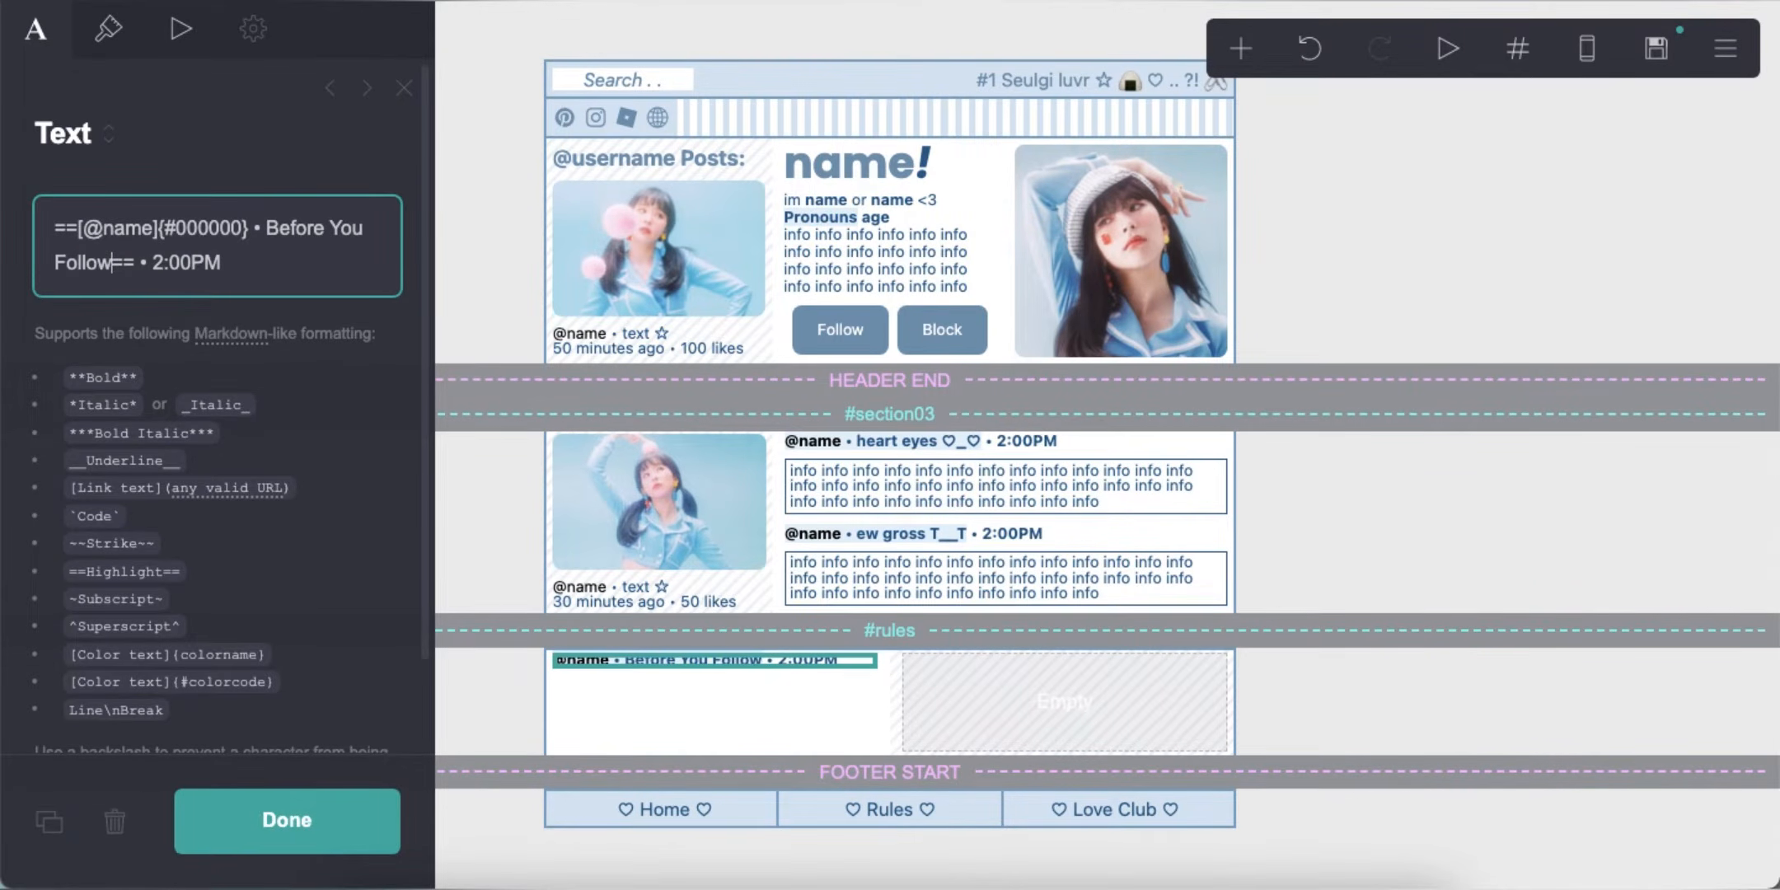
# Set the "Before You Follow" line's size to 0.75, weight to Regular and line spacing to 1.5
pyautogui.click(114, 48)
pyautogui.write('0.75')
pyautogui.press('Return')
pyautogui.scroll(-3, 266, 618)
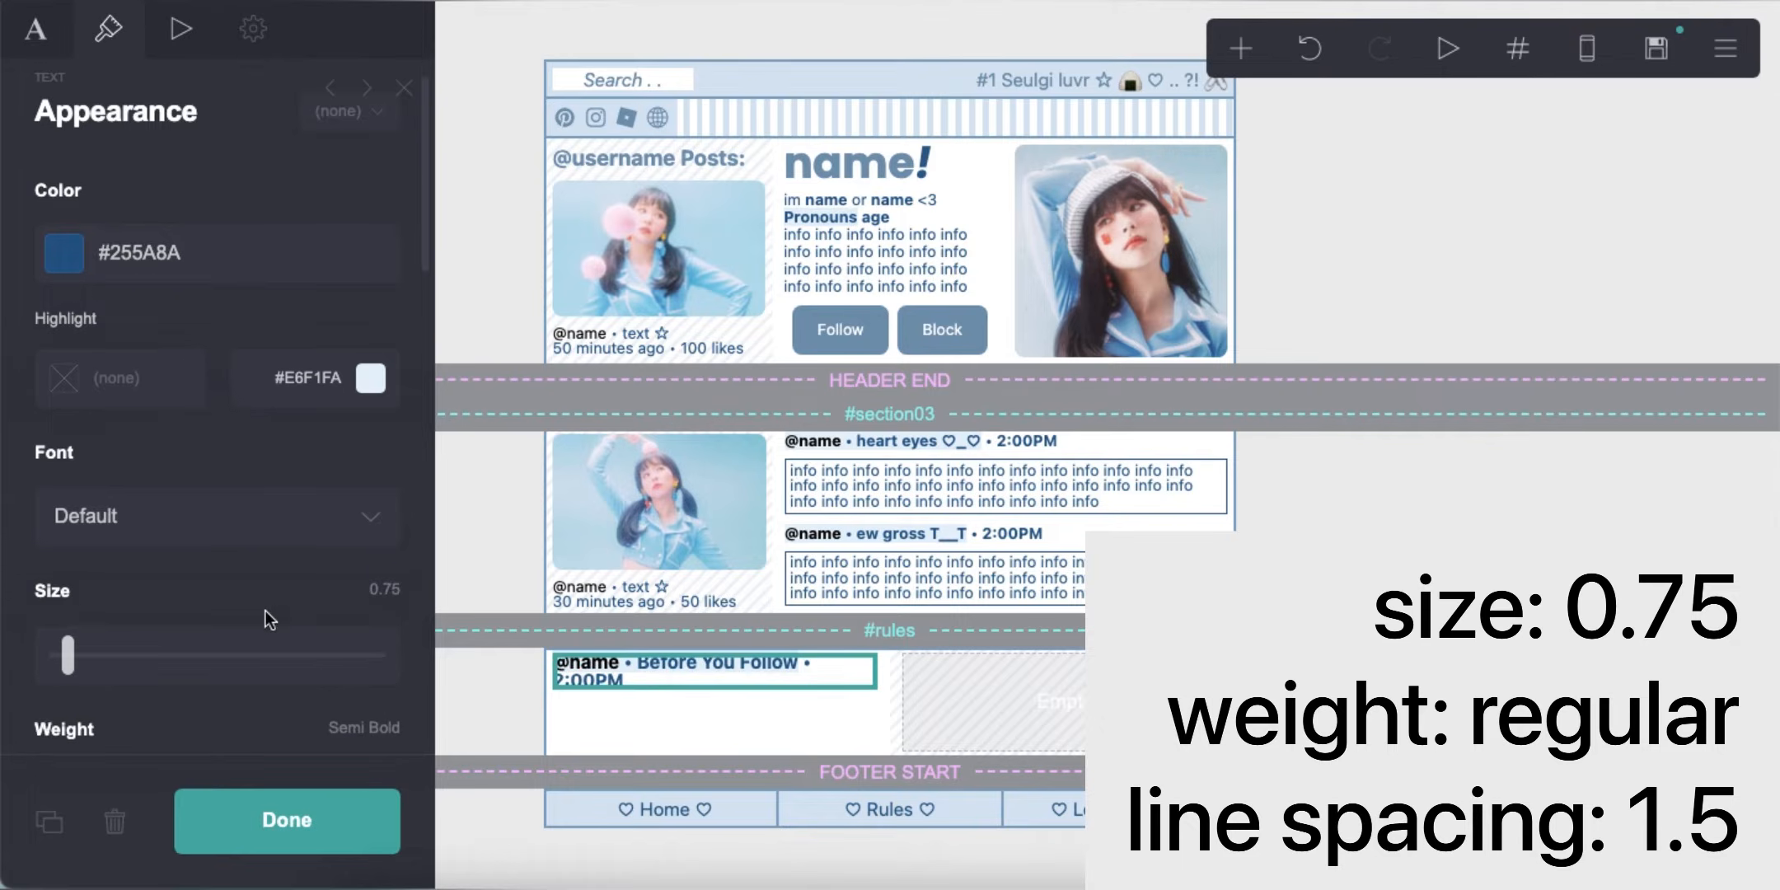
pyautogui.scroll(-1, 263, 616)
pyautogui.moveTo(157, 593); pyautogui.dragTo(171, 588)
pyautogui.scroll(-1, 329, 666)
pyautogui.click(383, 615)
pyautogui.write('1.5')
pyautogui.press('Return')
pyautogui.scroll(-10, 220, 574)
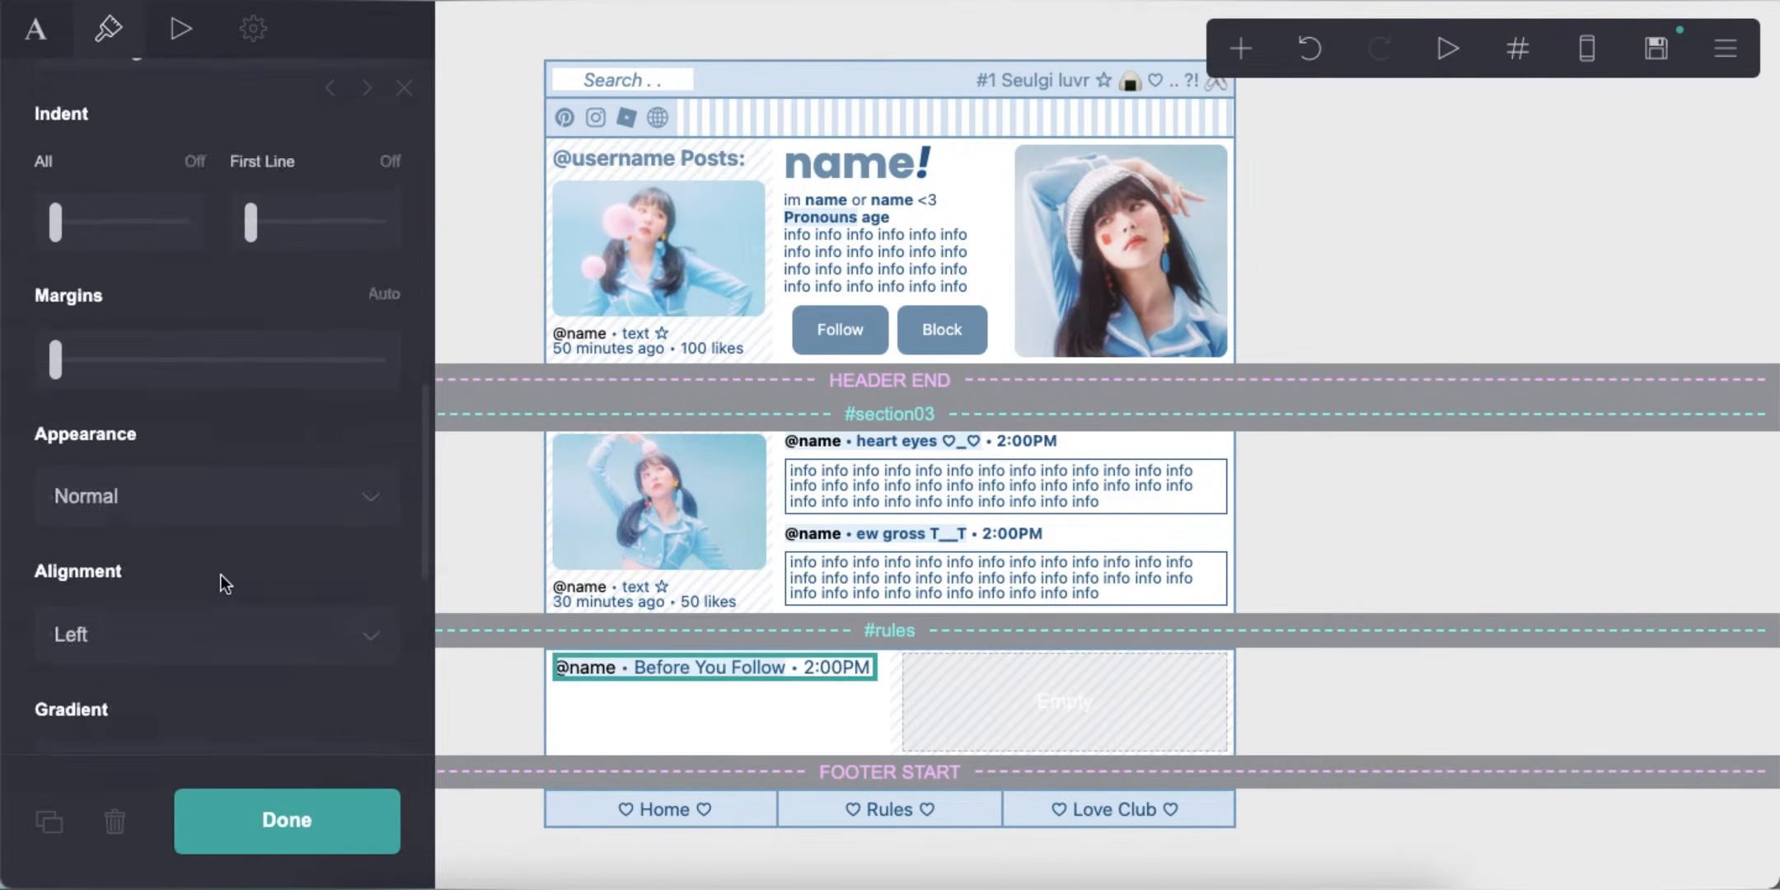
# Give the "Before You Follow" line a manual mobile text size of 0.625
pyautogui.click(1586, 47)
pyautogui.click(359, 609)
pyautogui.scroll(-5, 359, 614)
pyautogui.click(367, 361)
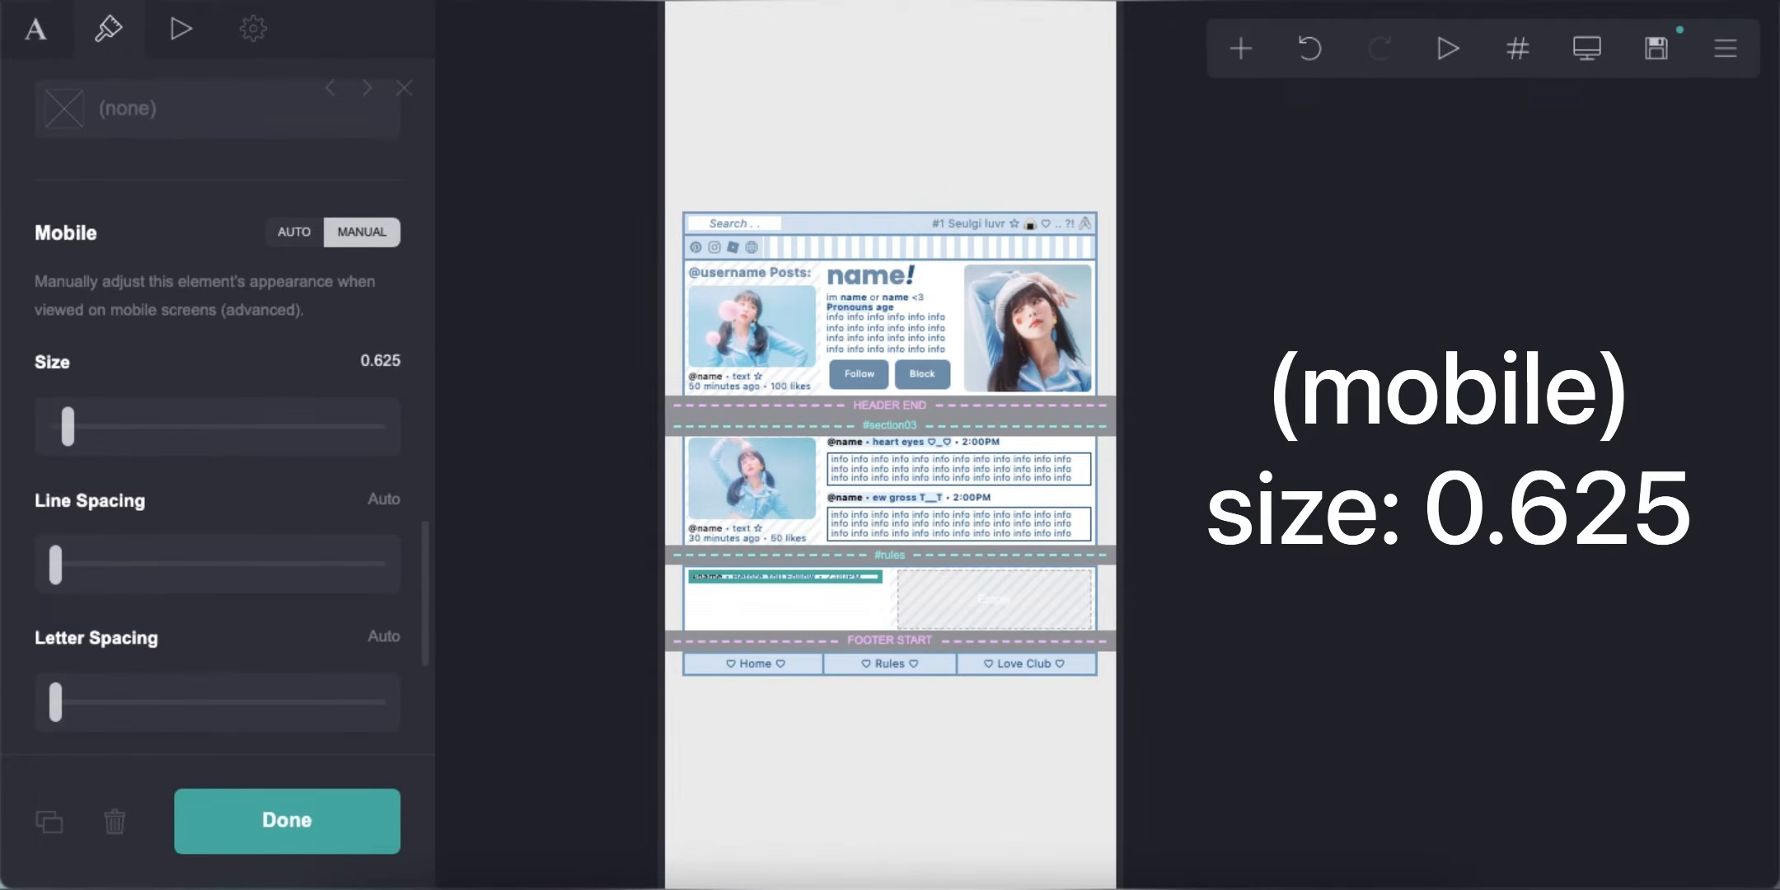
pyautogui.click(1586, 48)
# Duplicate the lower info table of the home section and place the copy under the "Before You Follow" line
pyautogui.click(1007, 582)
pyautogui.click(49, 821)
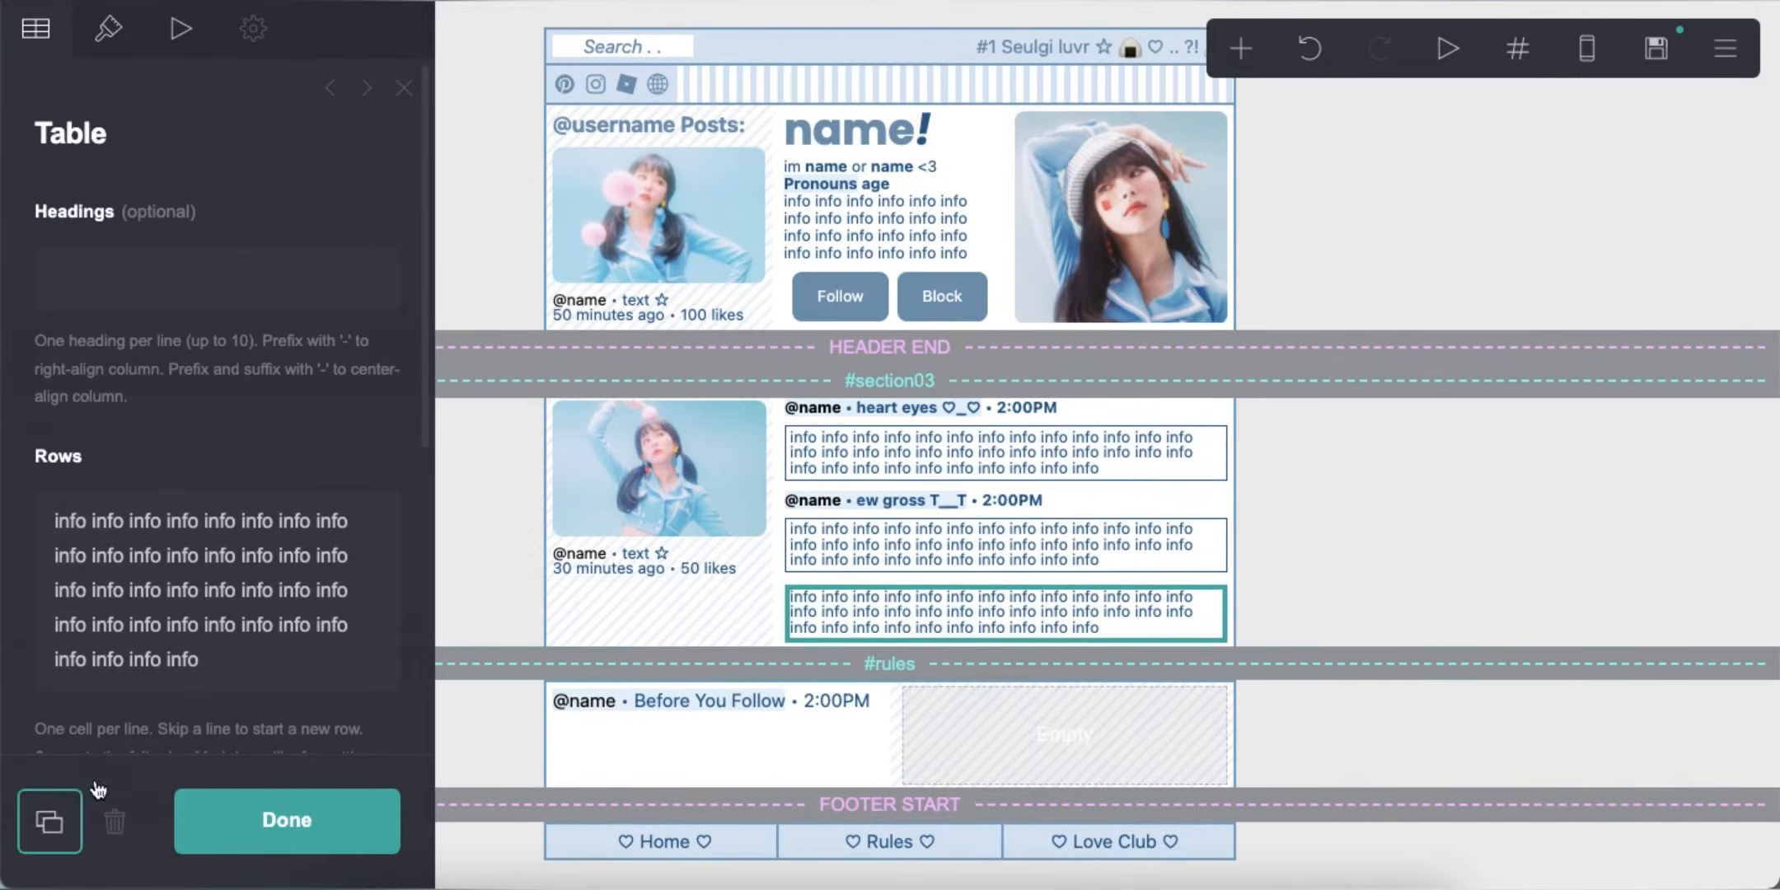
pyautogui.moveTo(892, 608); pyautogui.dragTo(733, 729)
# Extend the "Before You Follow" table with more "info" words until it fills six lines, checking the mobile view
pyautogui.click(259, 660)
pyautogui.press('super+v')
pyautogui.press('super+v')
pyautogui.scroll(-5, 254, 576)
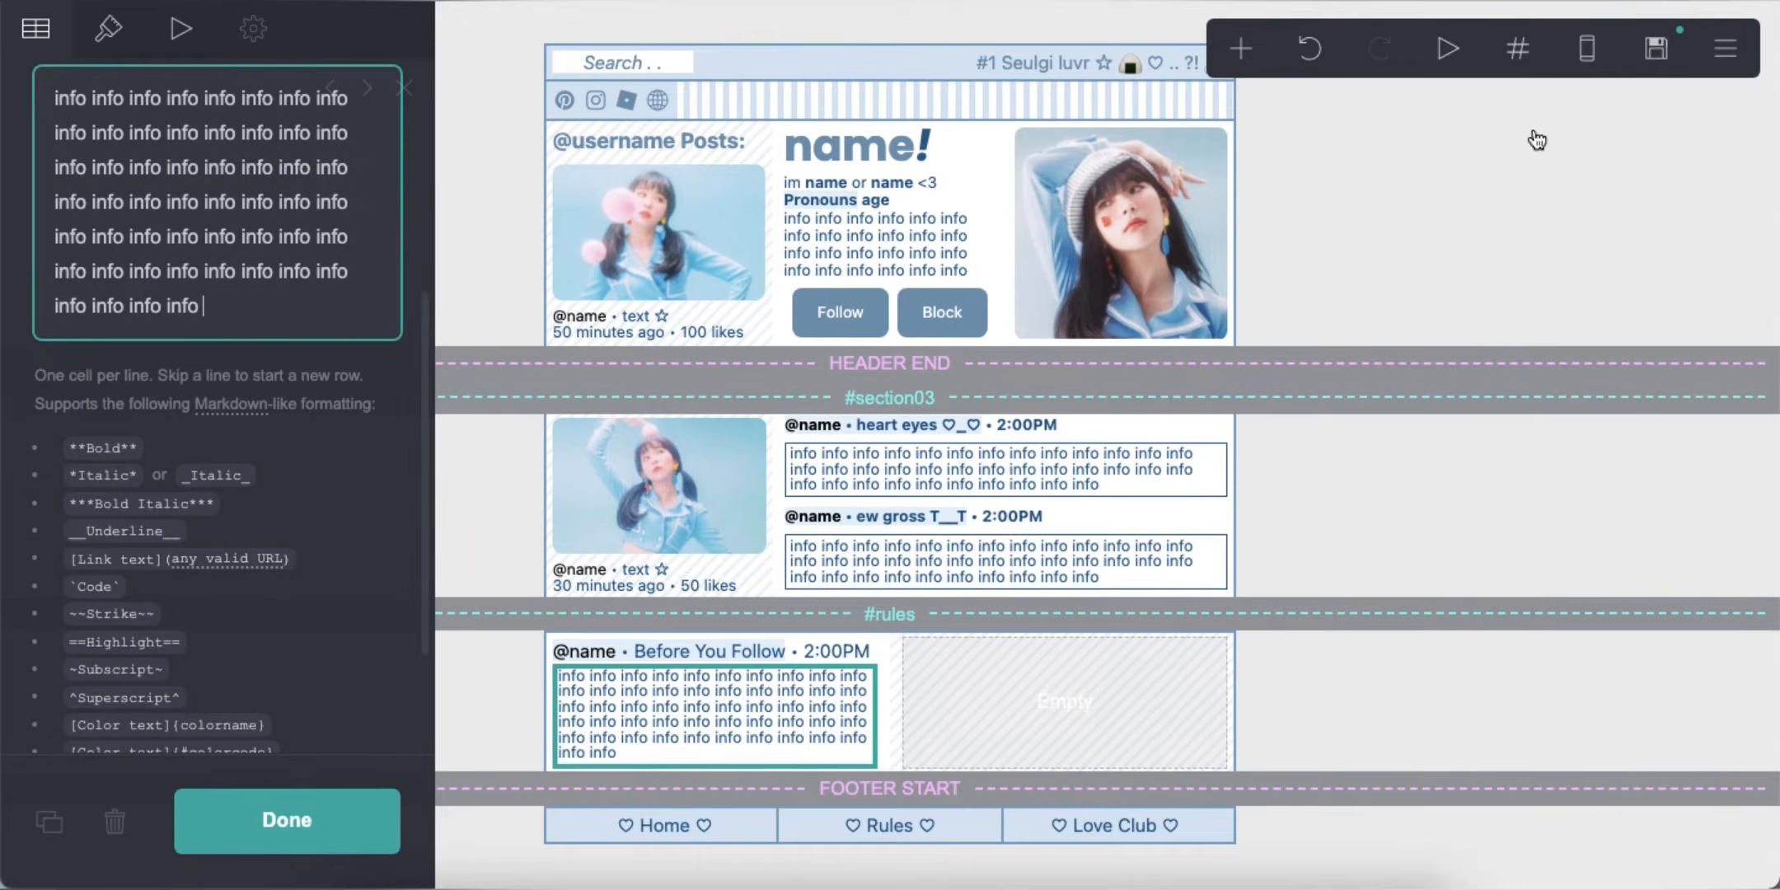
pyautogui.click(1586, 48)
pyautogui.click(308, 311)
pyautogui.click(1586, 48)
pyautogui.click(1411, 676)
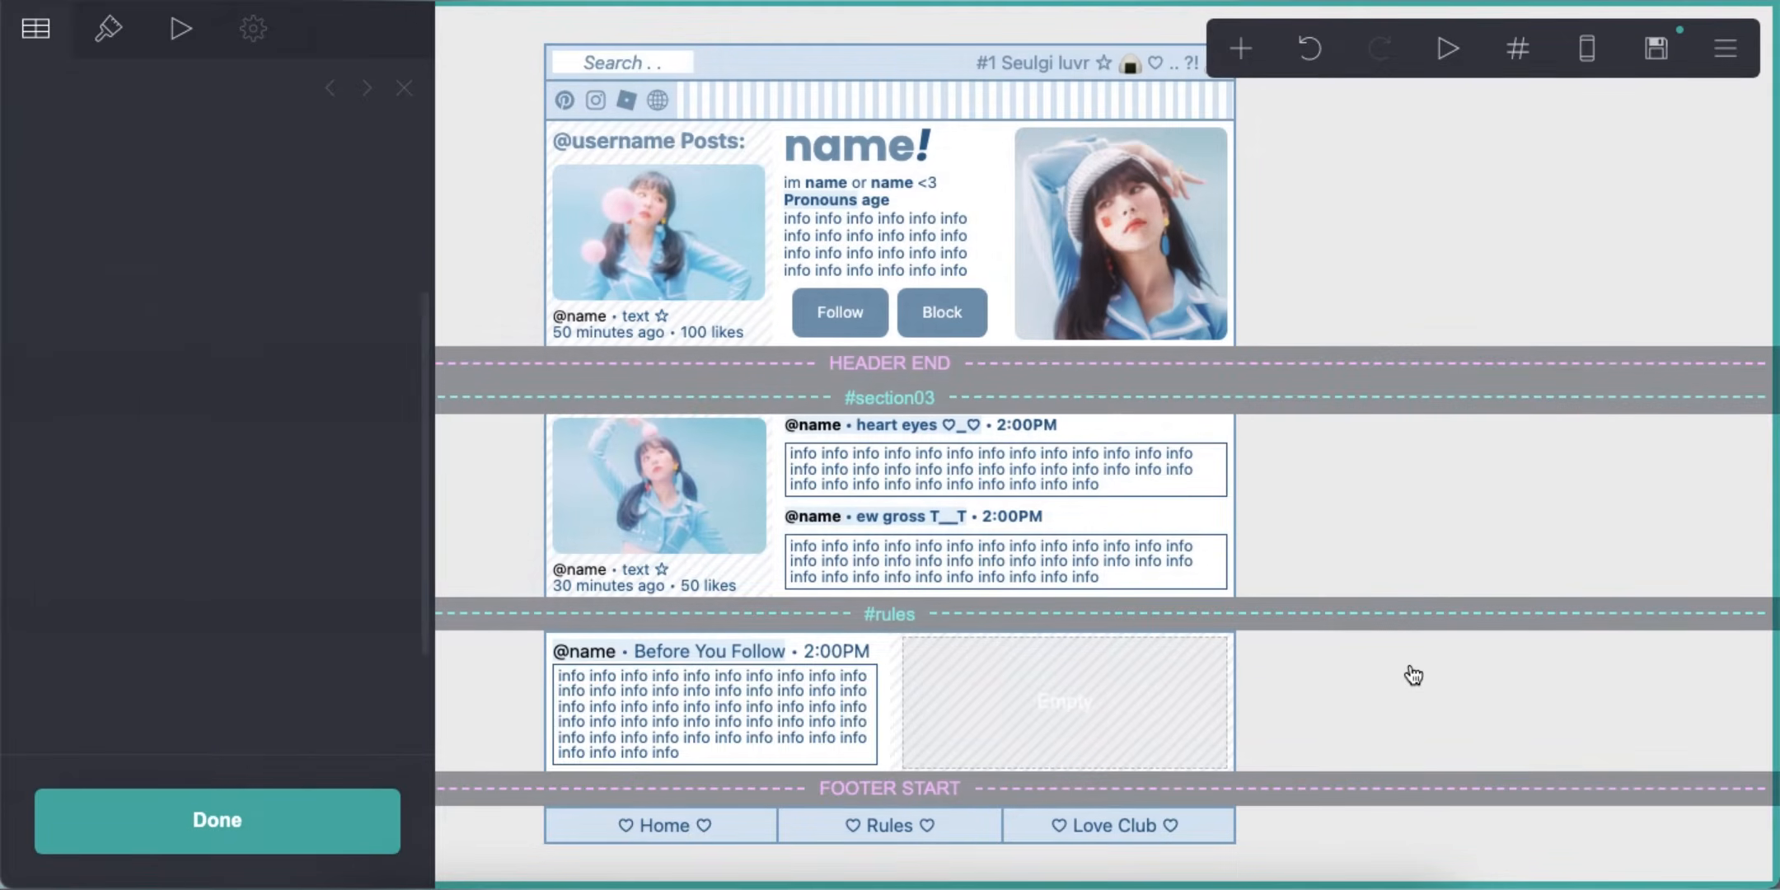
# Duplicate the "Before You Follow" line, place the copy below its table, and reword it to "Don't Follow If"
pyautogui.click(710, 652)
pyautogui.click(49, 822)
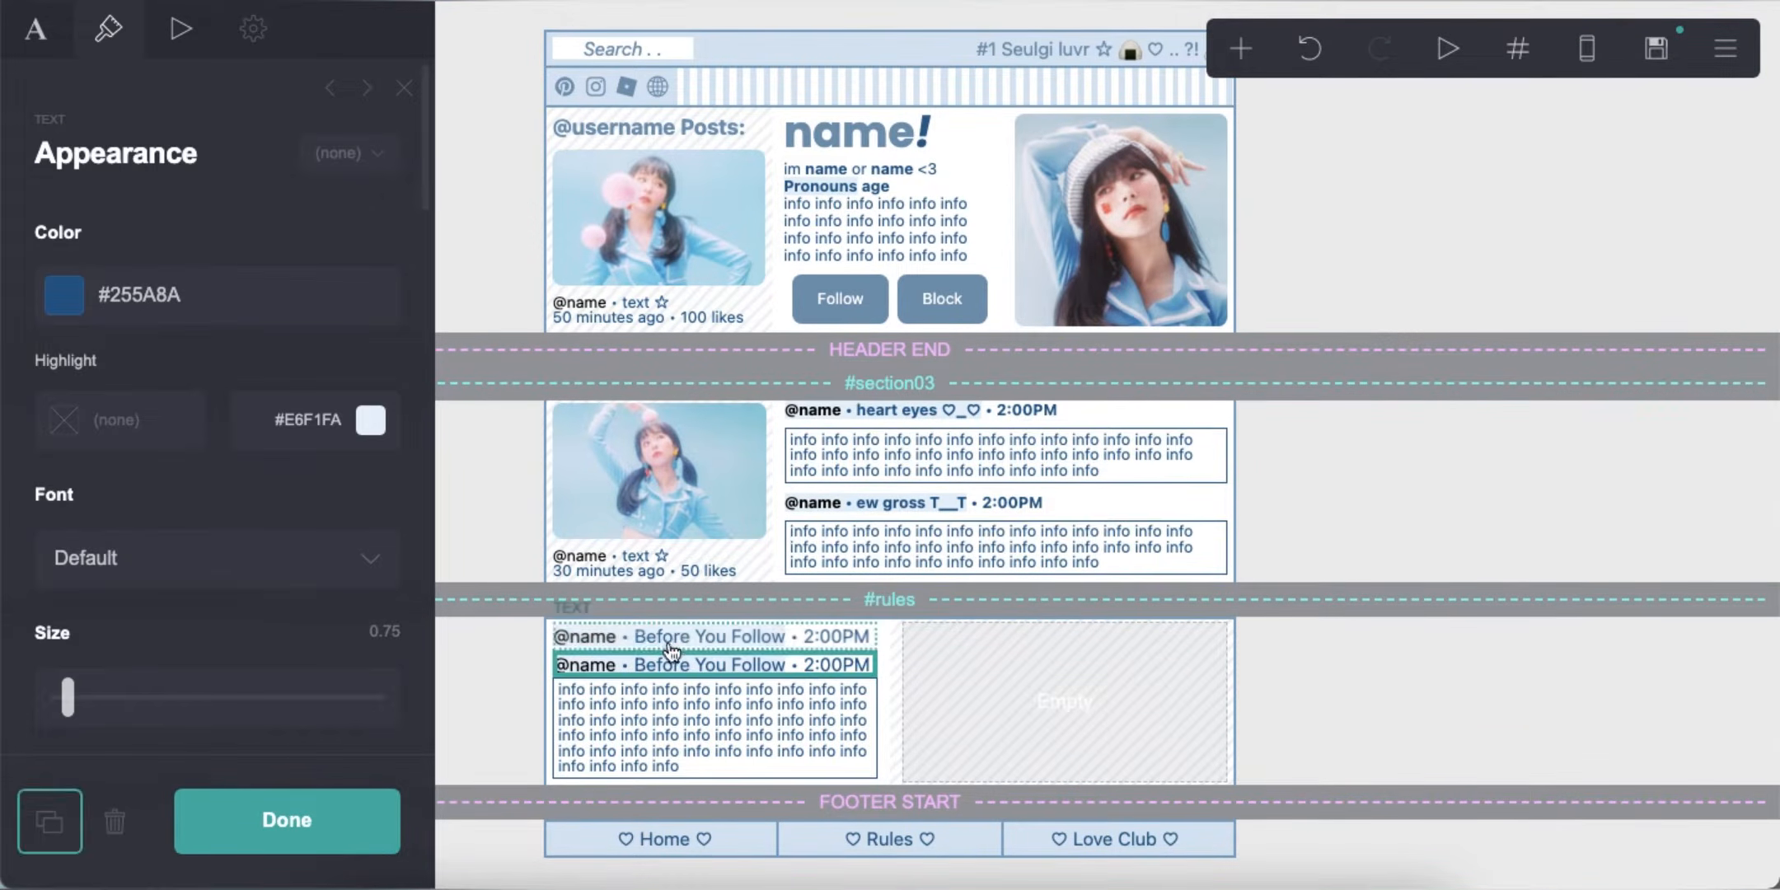
pyautogui.moveTo(668, 658); pyautogui.dragTo(676, 785)
pyautogui.click(36, 29)
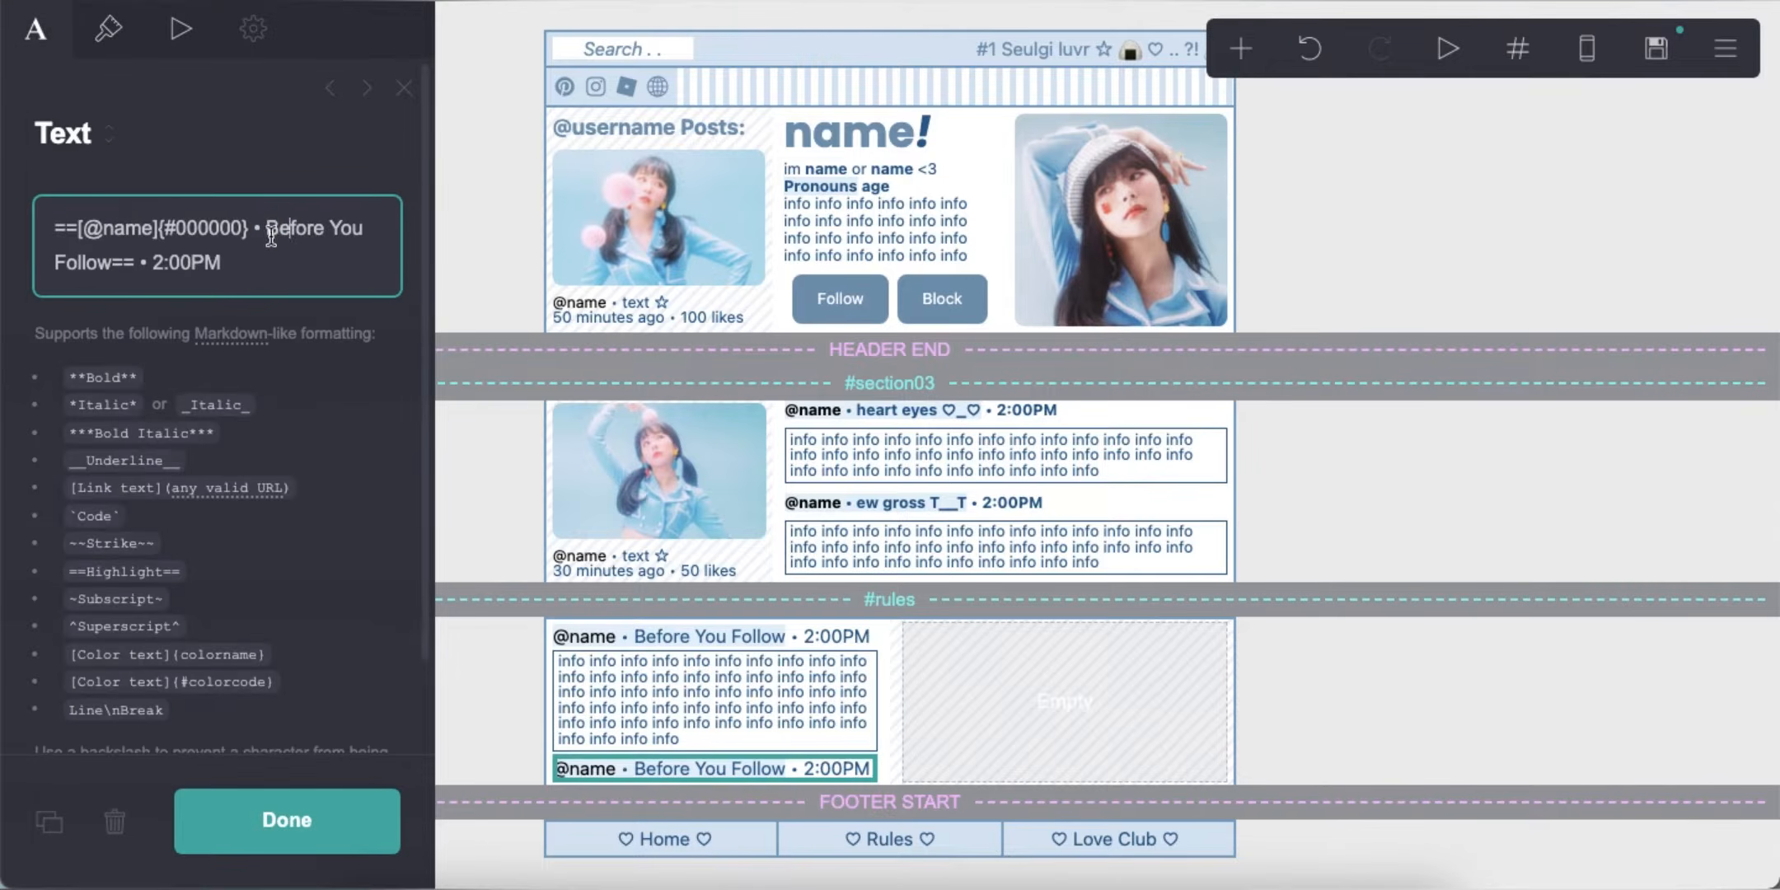
pyautogui.moveTo(268, 234); pyautogui.dragTo(110, 257)
pyautogui.write("Don't")
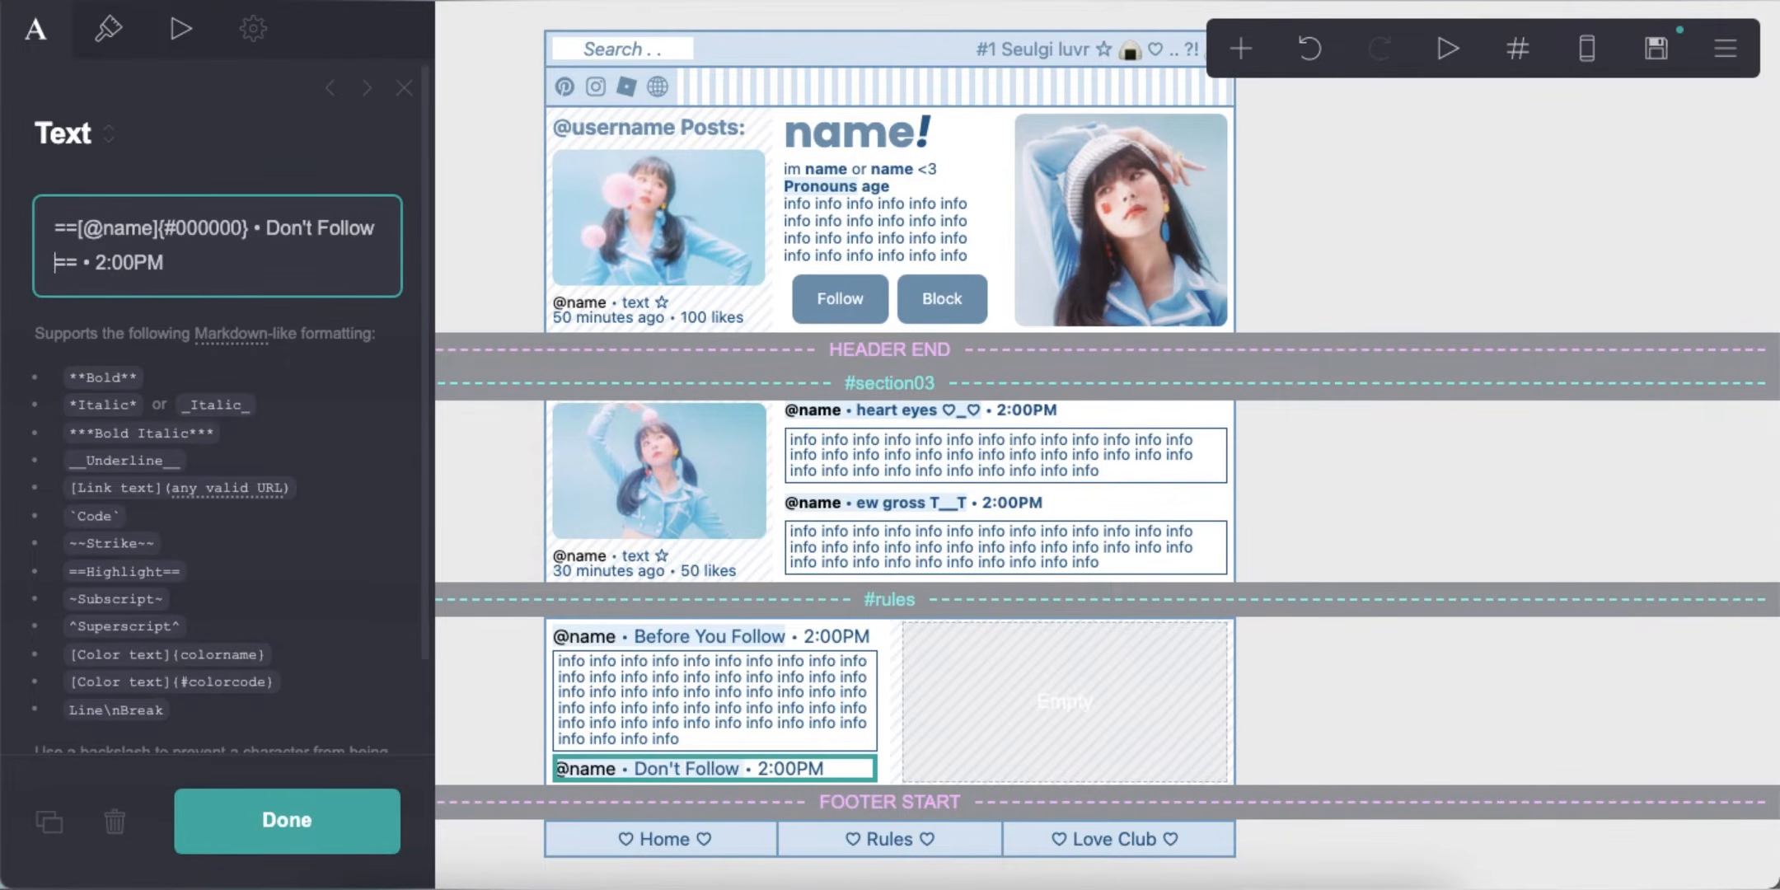
# Duplicate the "Before You Follow" info table and place the copy under the "Don't Follow If" line
pyautogui.click(745, 736)
pyautogui.click(49, 822)
pyautogui.moveTo(655, 723); pyautogui.dragTo(689, 806)
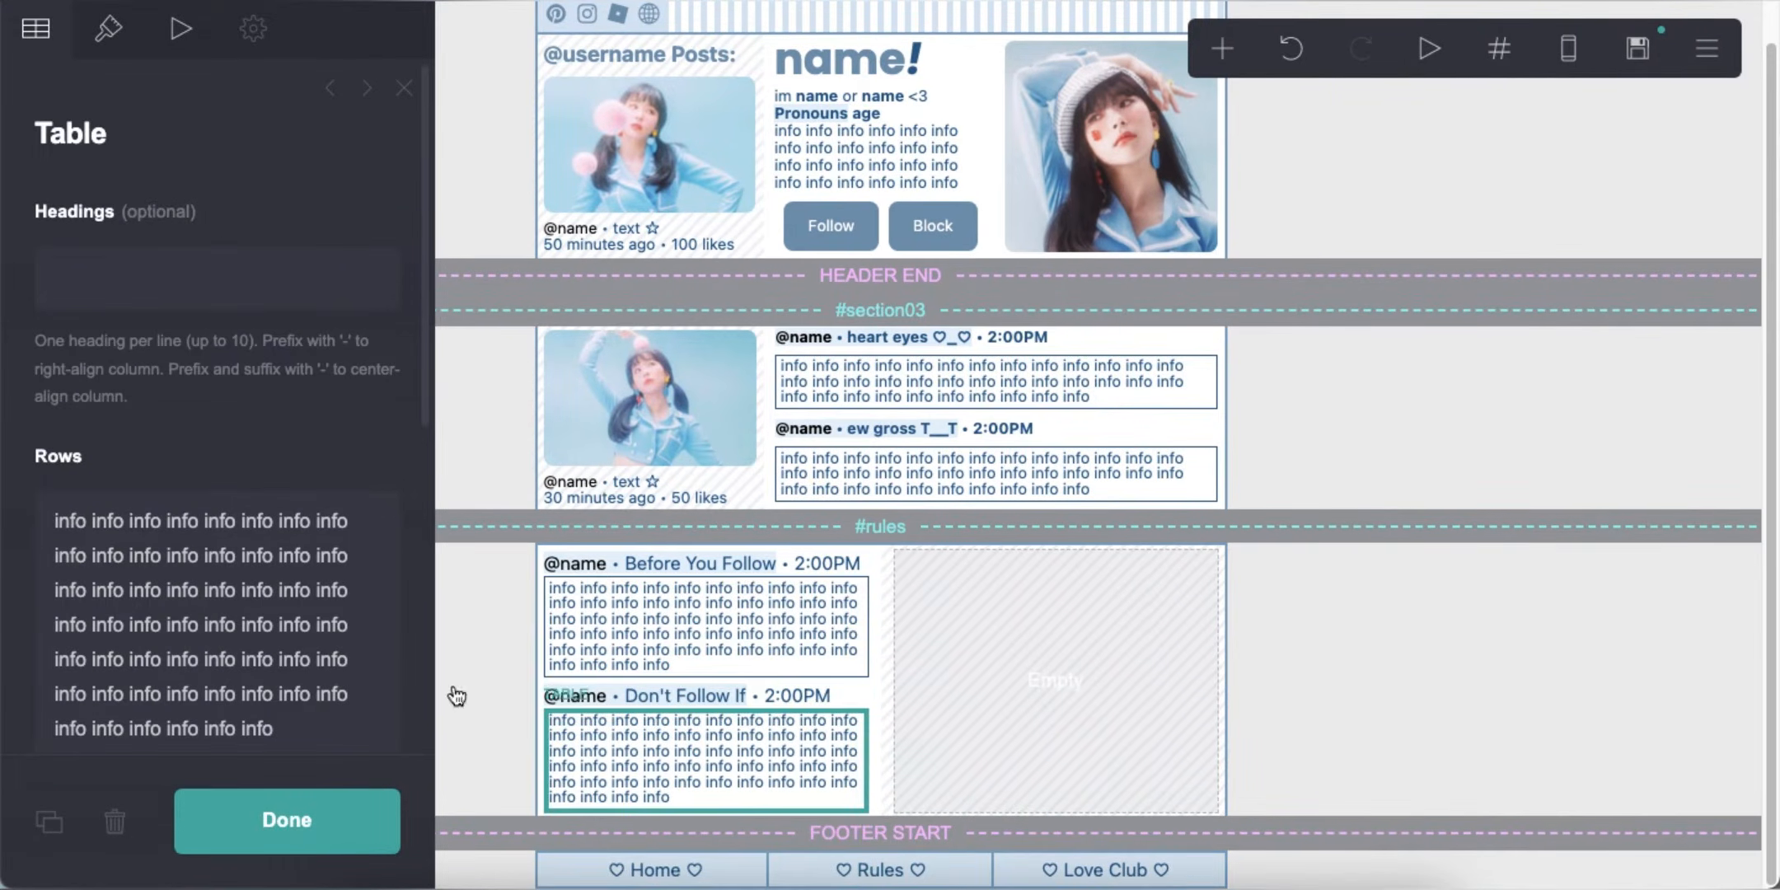
# Trim "info" words from the end of the "Don't Follow If" table until it fills five lines, checking the mobile view
pyautogui.scroll(-2, 313, 626)
pyautogui.moveTo(279, 545); pyautogui.dragTo(14, 555)
pyautogui.press('BackSpace')
pyautogui.click(1578, 63)
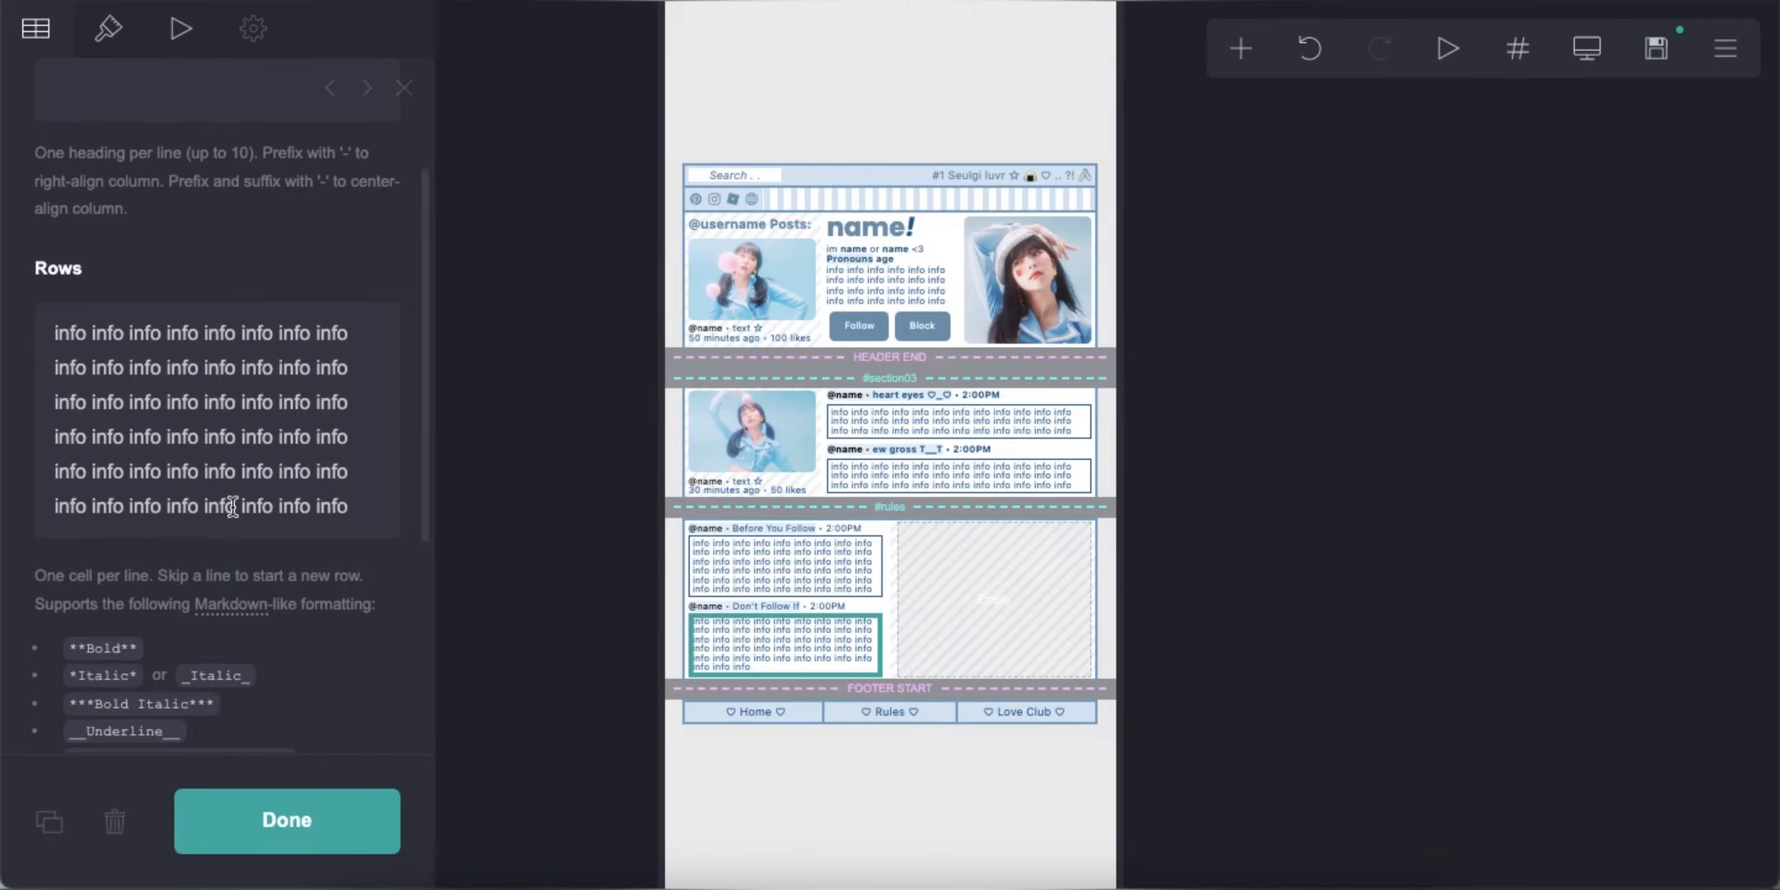
pyautogui.moveTo(232, 506); pyautogui.dragTo(350, 506)
pyautogui.press('BackSpace')
pyautogui.click(1582, 70)
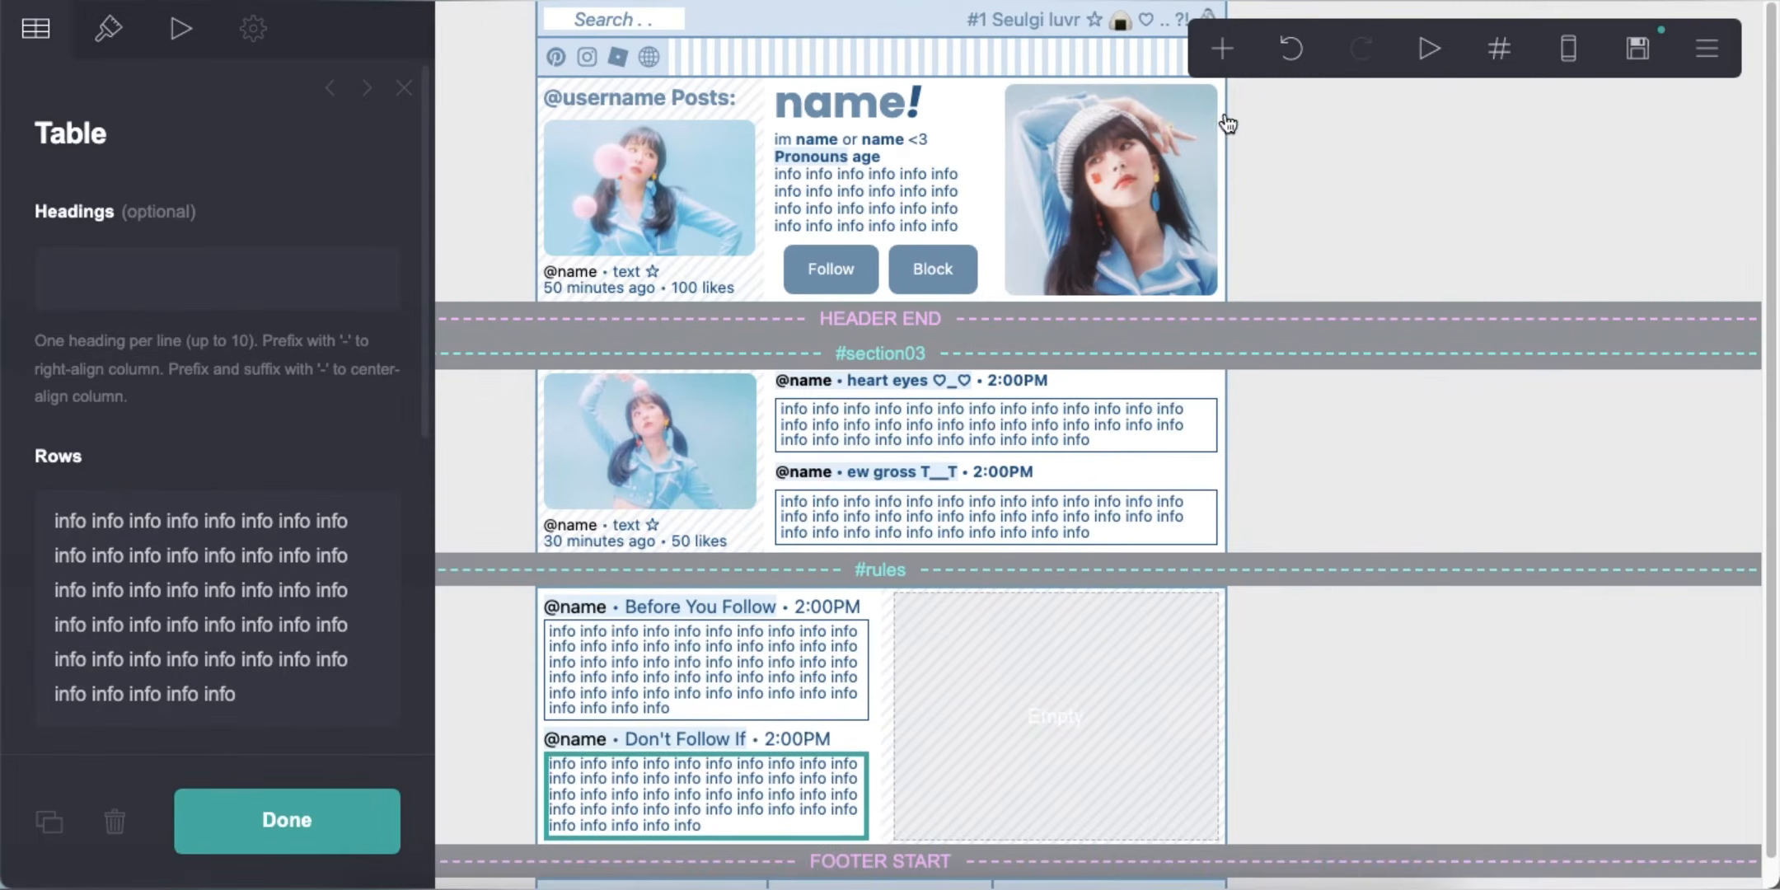
# Add a text element below the "Don't Follow If" table reading "**name** shared a link: [__text text text__]{#000000} .."
pyautogui.click(1222, 47)
pyautogui.click(986, 151)
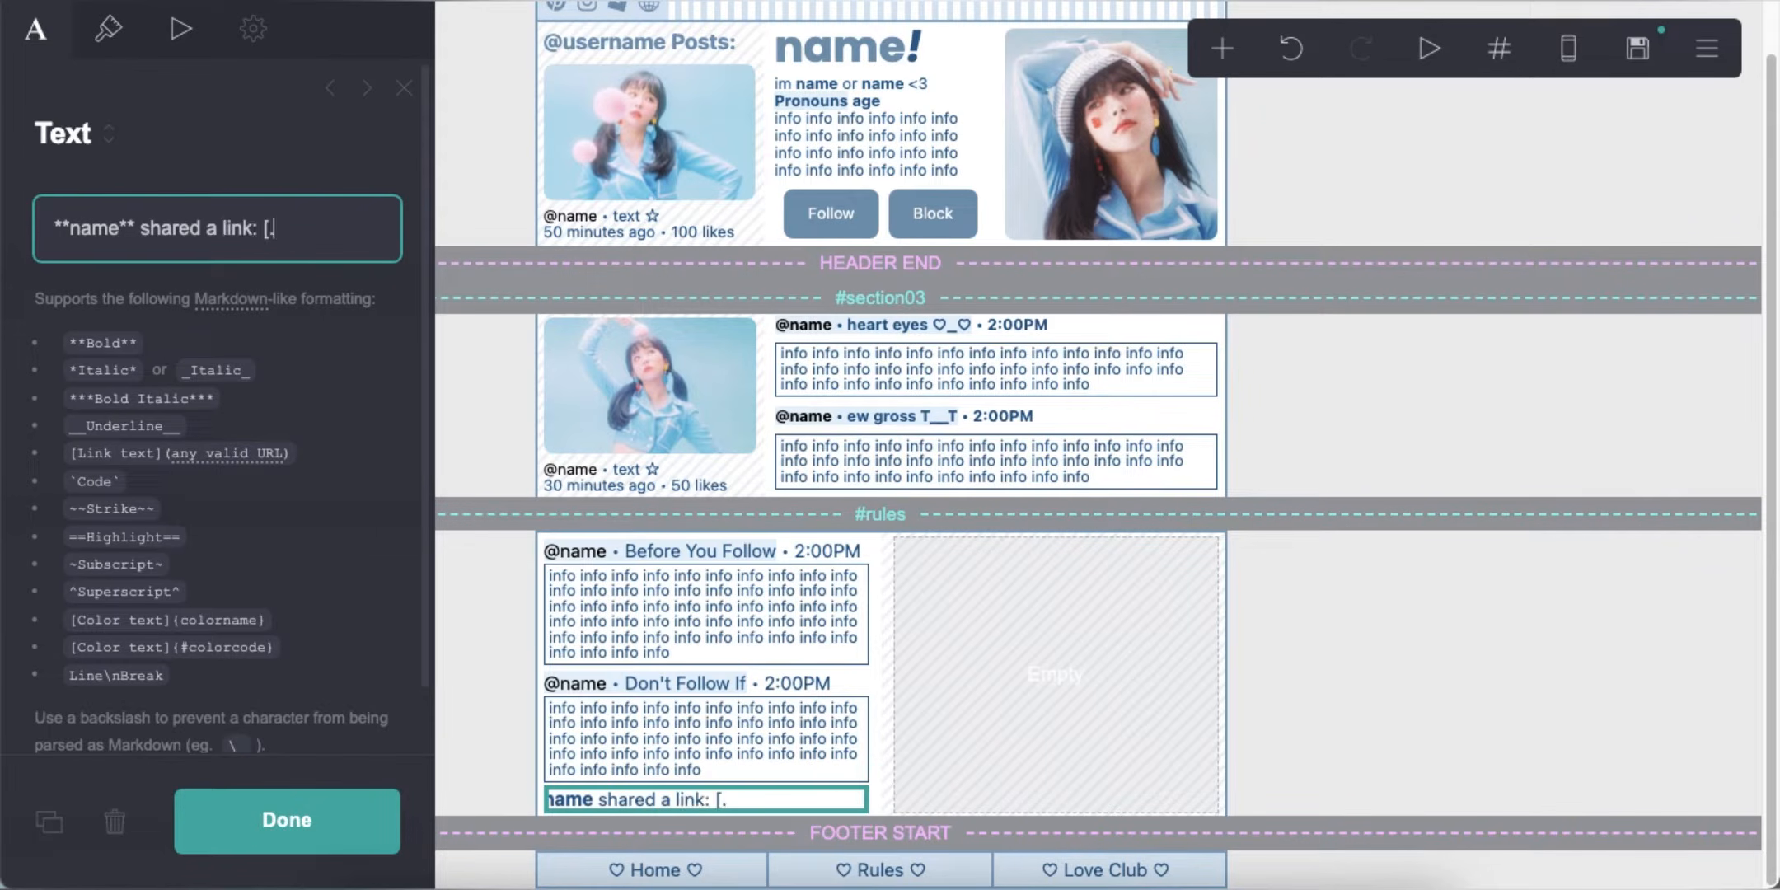
pyautogui.write('text text te')
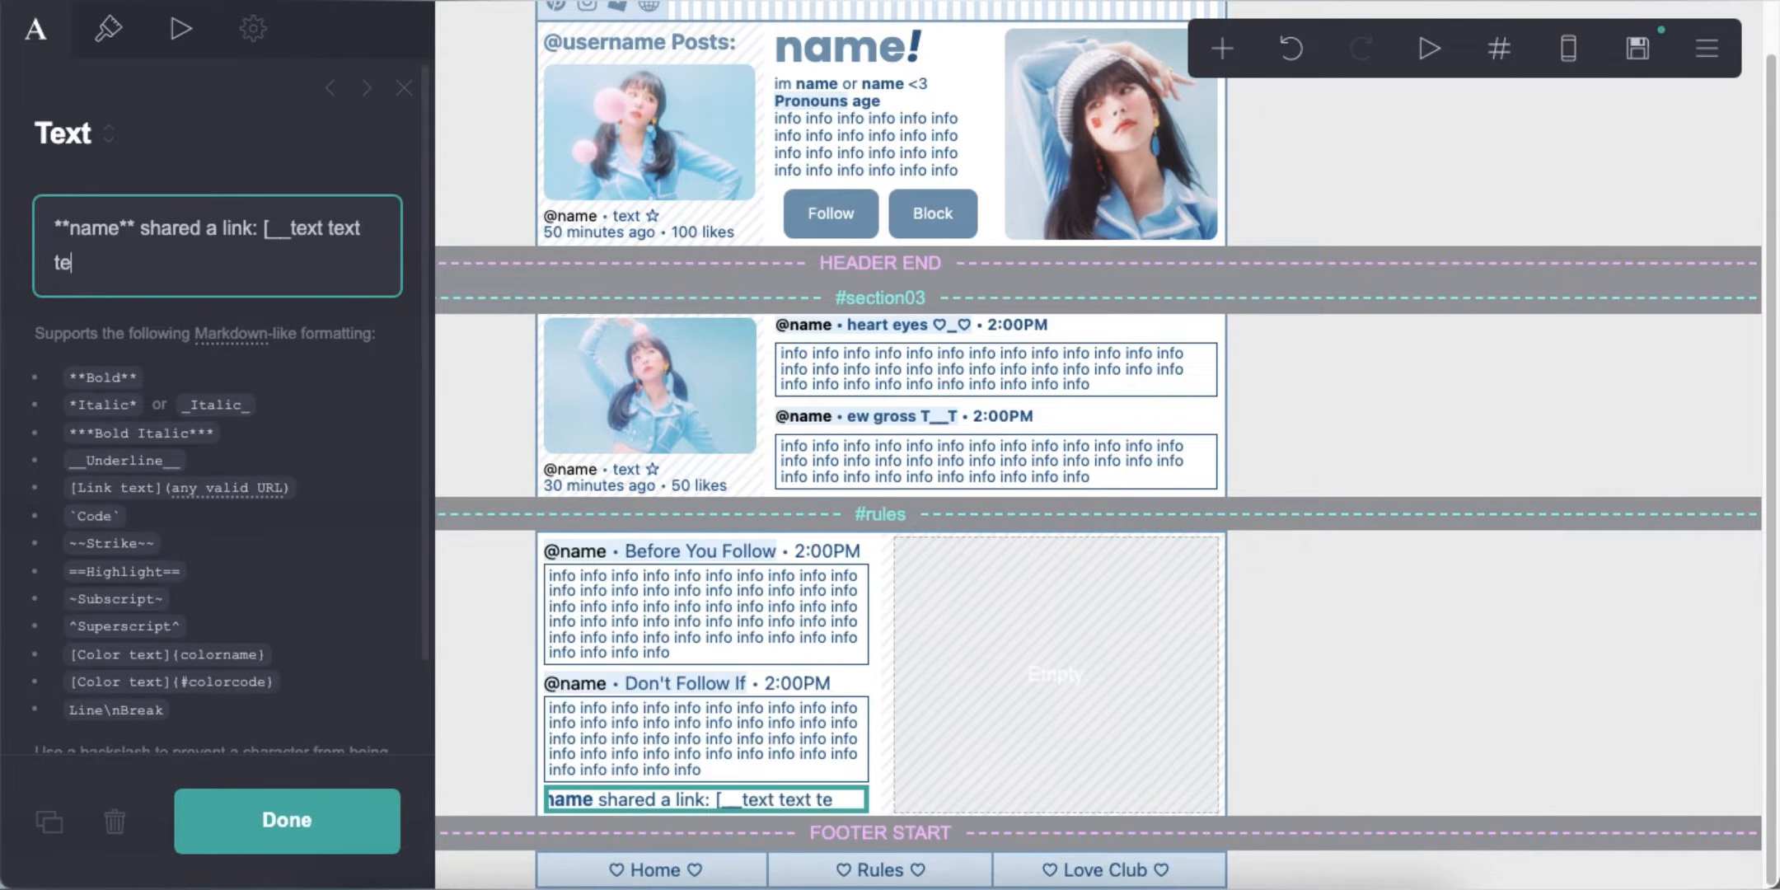
pyautogui.write('xt__]{#000000} ..')
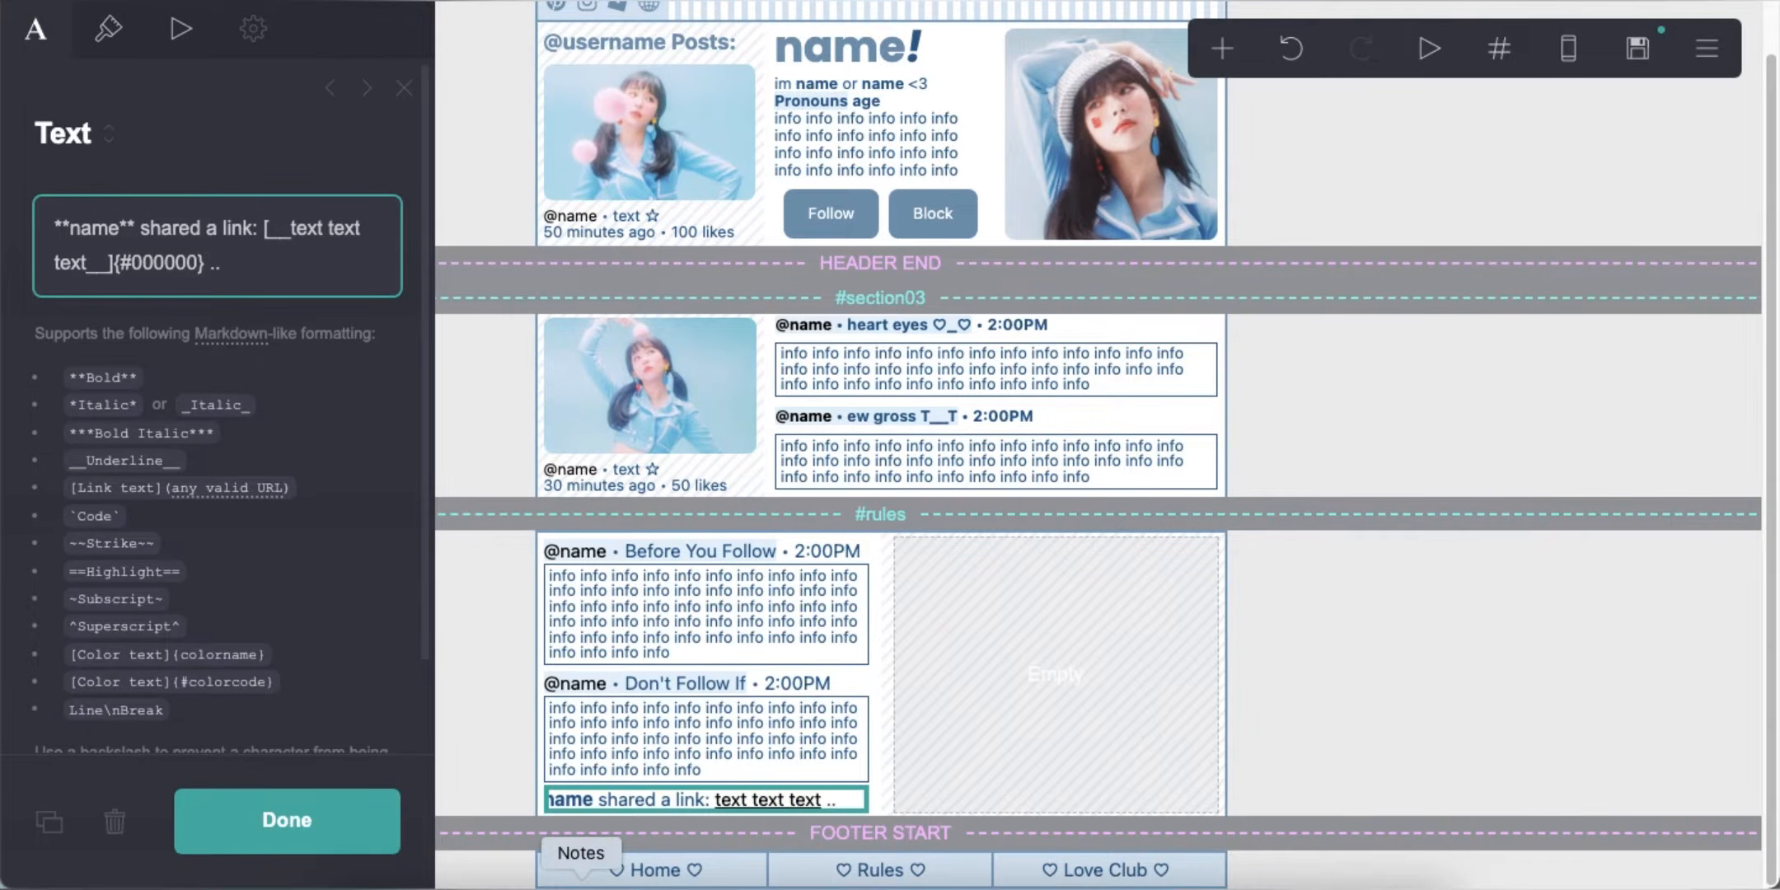
# Copy the last emoji of the symbol line in the Notes app and paste it at the end of the "shared a link" text
pyautogui.click(581, 885)
pyautogui.rightClick(212, 200)
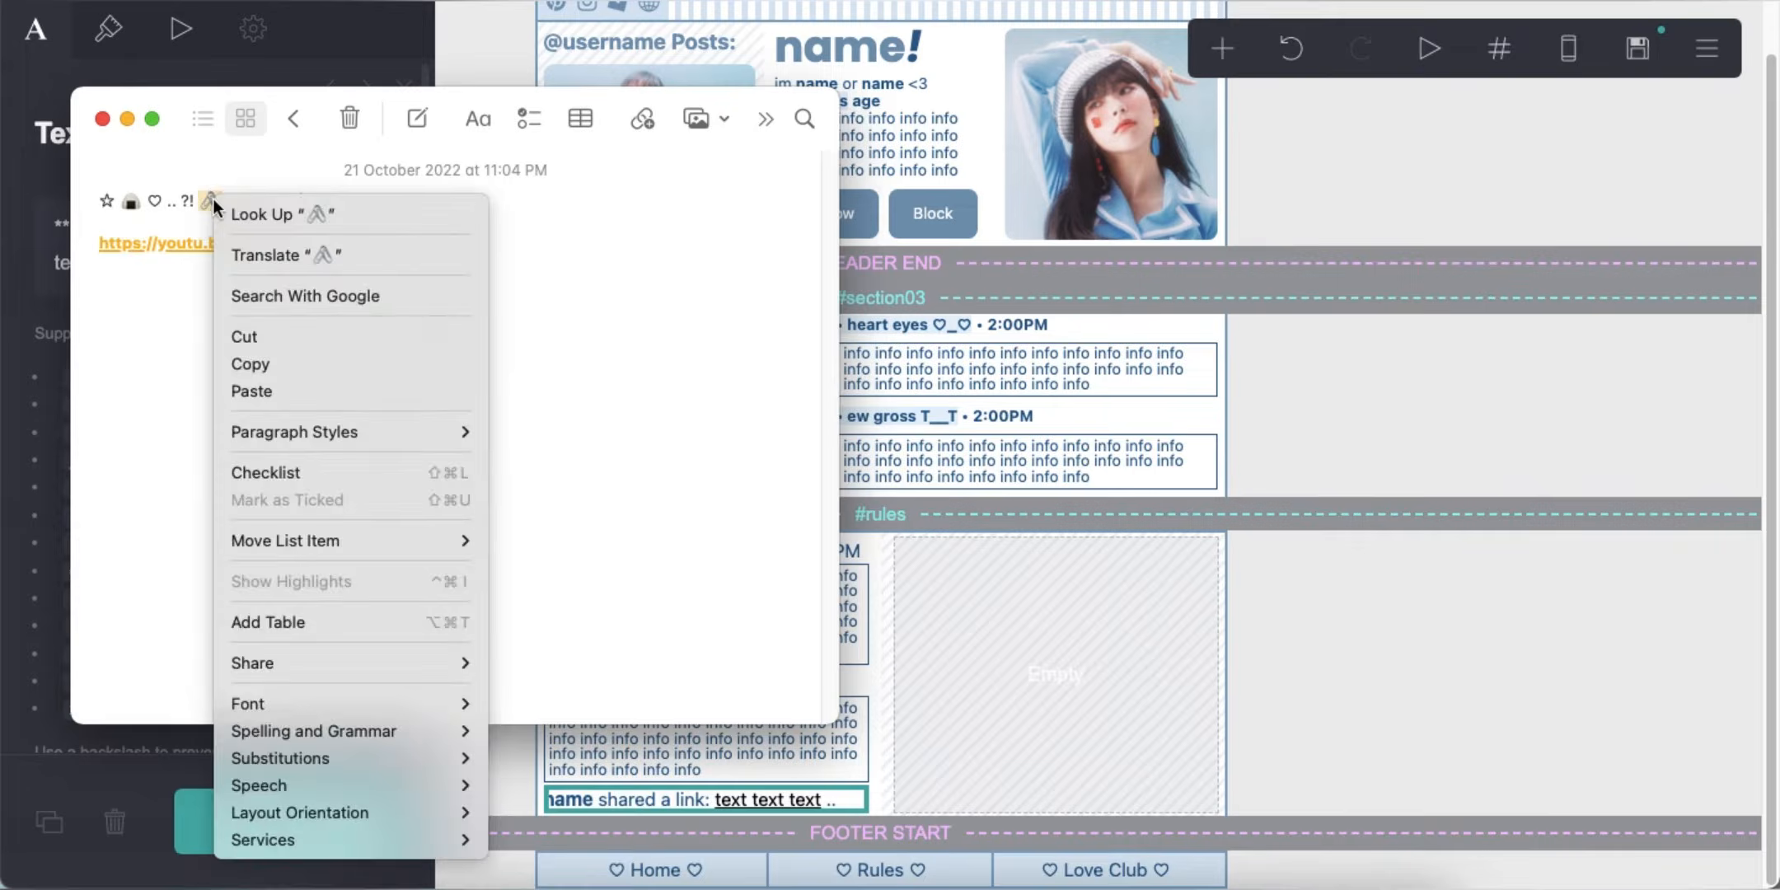
pyautogui.click(249, 362)
pyautogui.click(51, 235)
pyautogui.rightClick(285, 260)
pyautogui.click(323, 440)
# Set the "shared a link" text's size to 0.625, line spacing to 1 and margins to 0.5
pyautogui.click(108, 29)
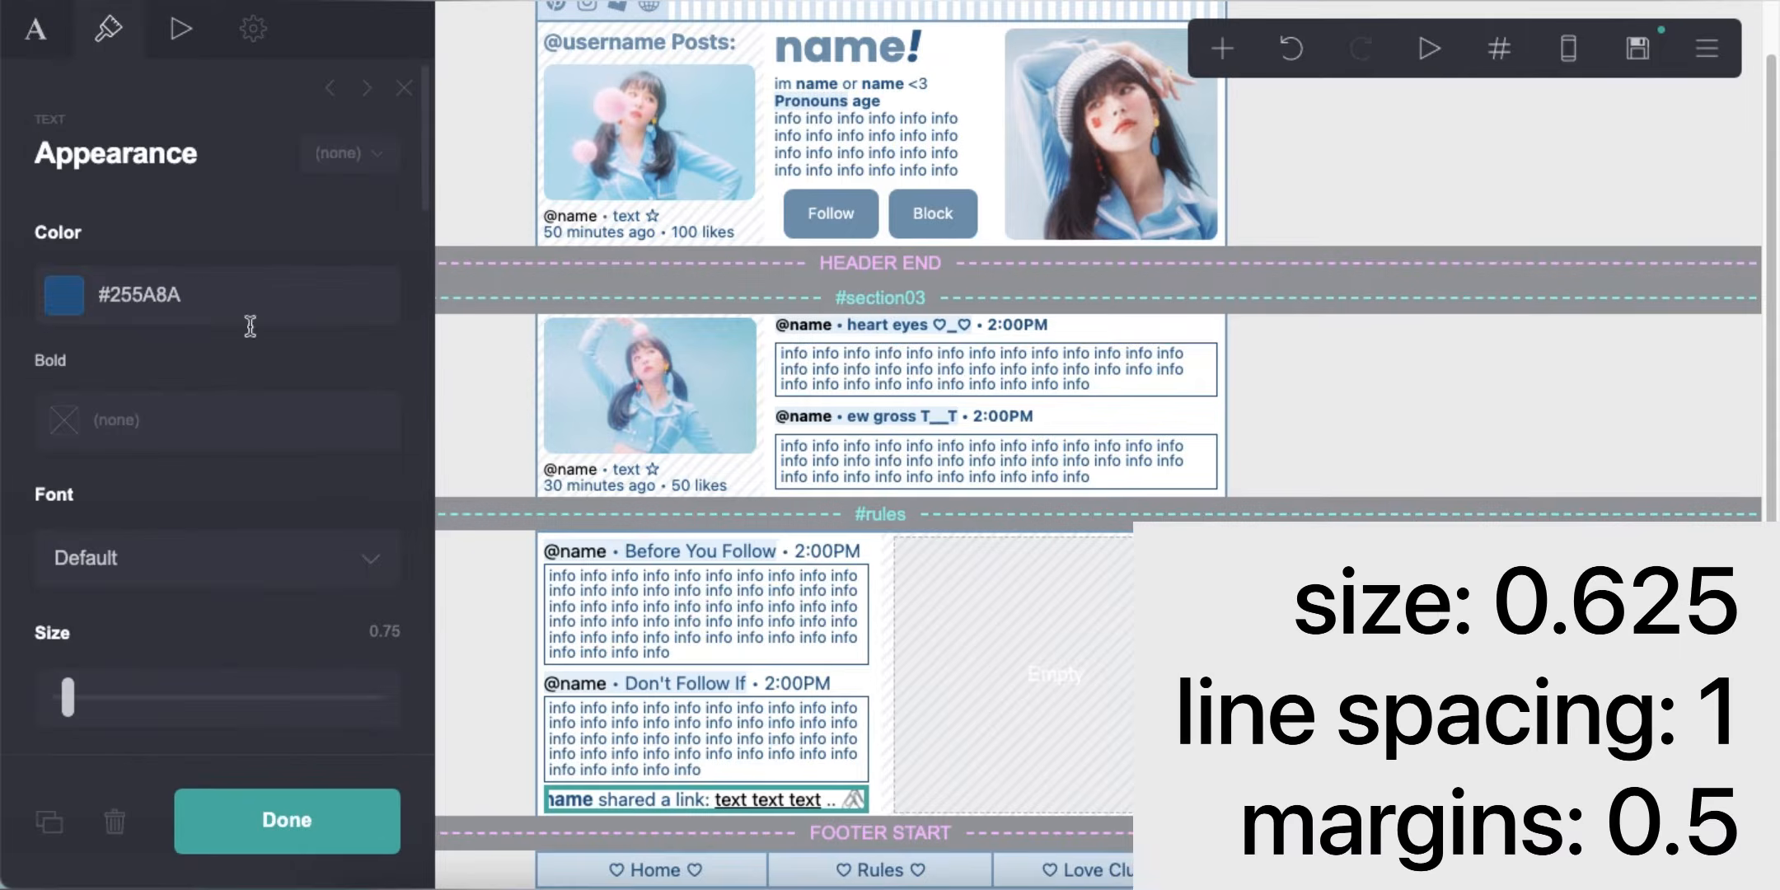
pyautogui.scroll(-3, 367, 530)
pyautogui.scroll(-3, 385, 426)
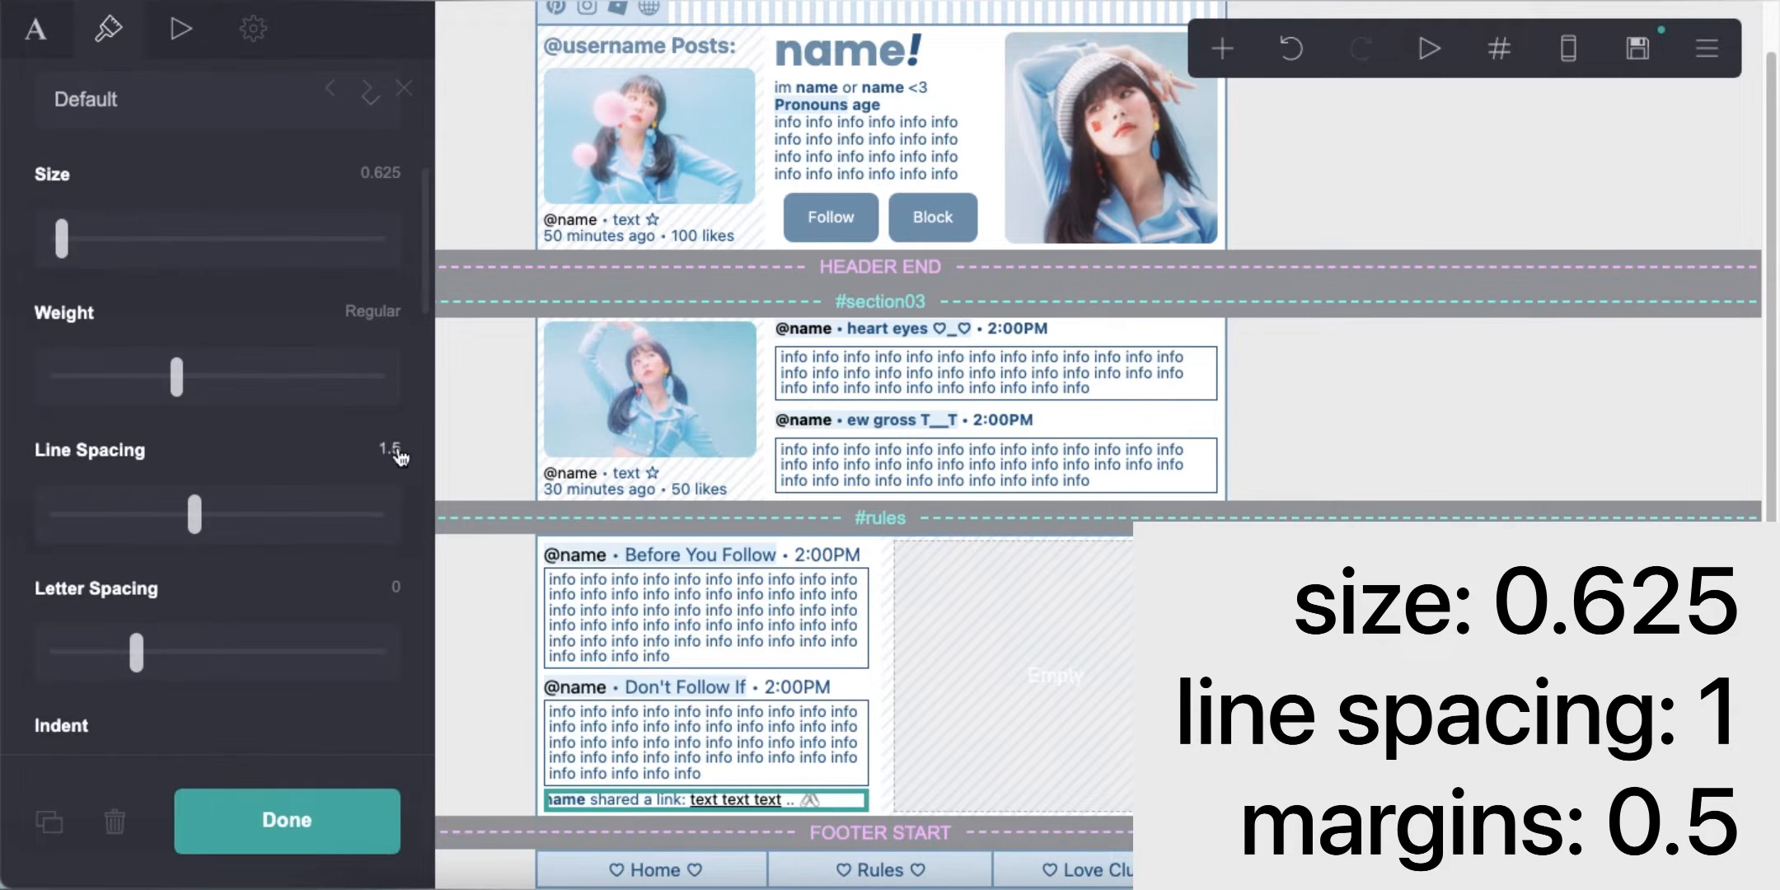
pyautogui.scroll(-4, 381, 457)
pyautogui.scroll(3, 309, 450)
pyautogui.click(382, 472)
pyautogui.write('0.5')
pyautogui.press('Return')
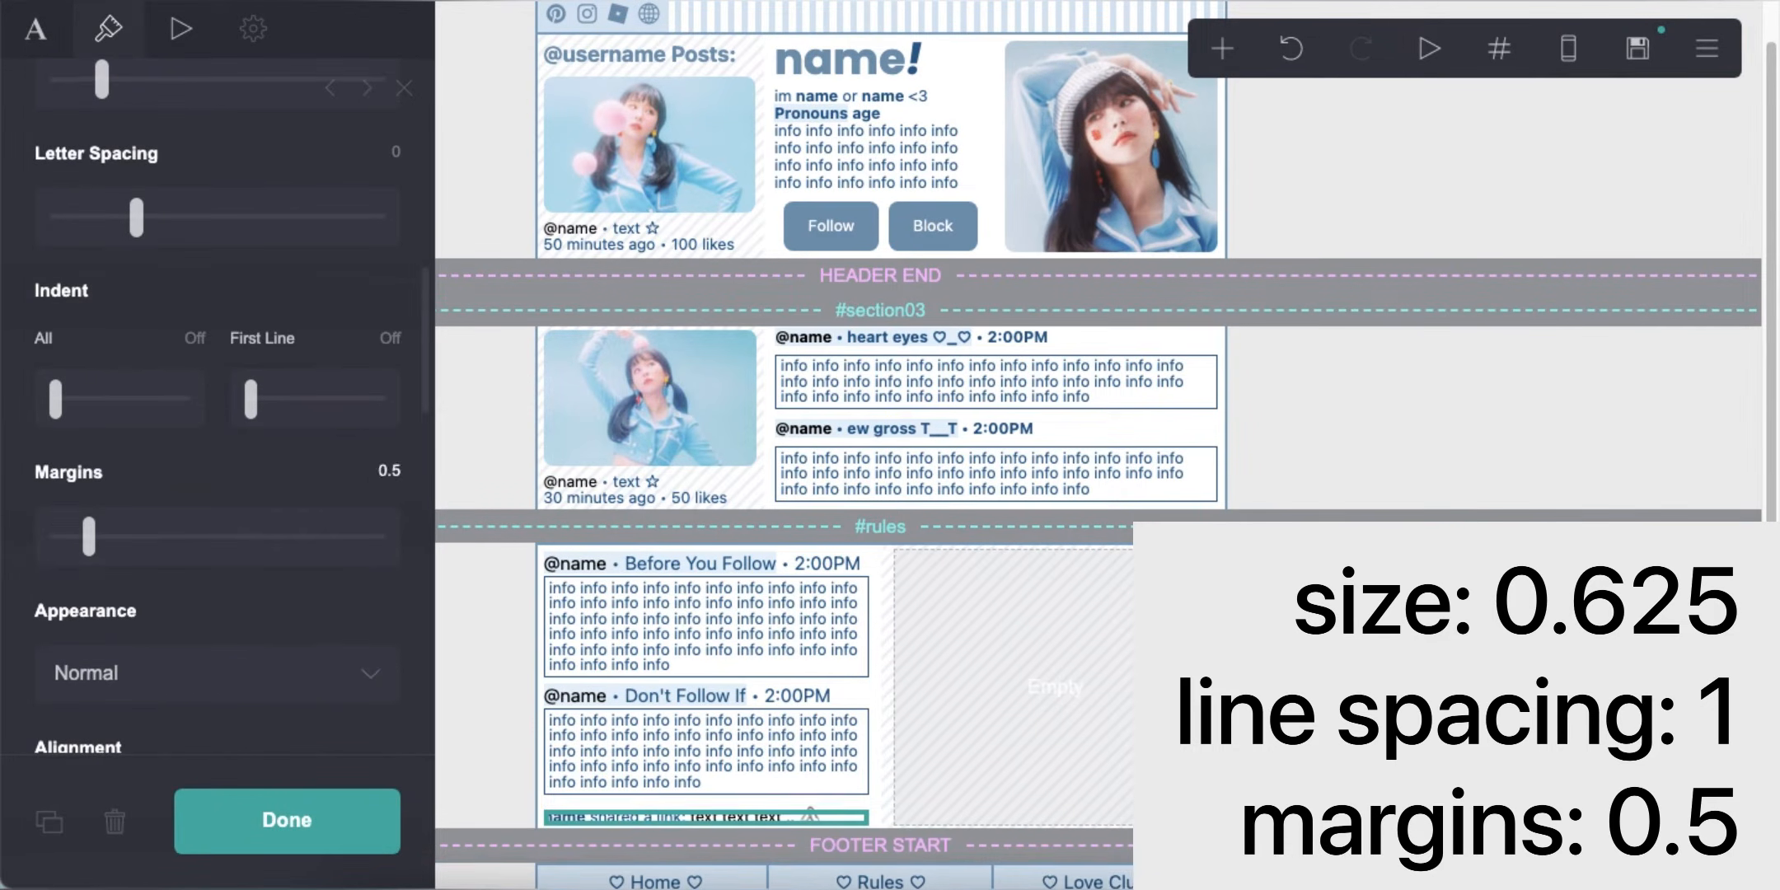
pyautogui.click(1415, 691)
# Add a second line made of a long row of dashes to the "shared a link" text
pyautogui.click(797, 822)
pyautogui.click(35, 29)
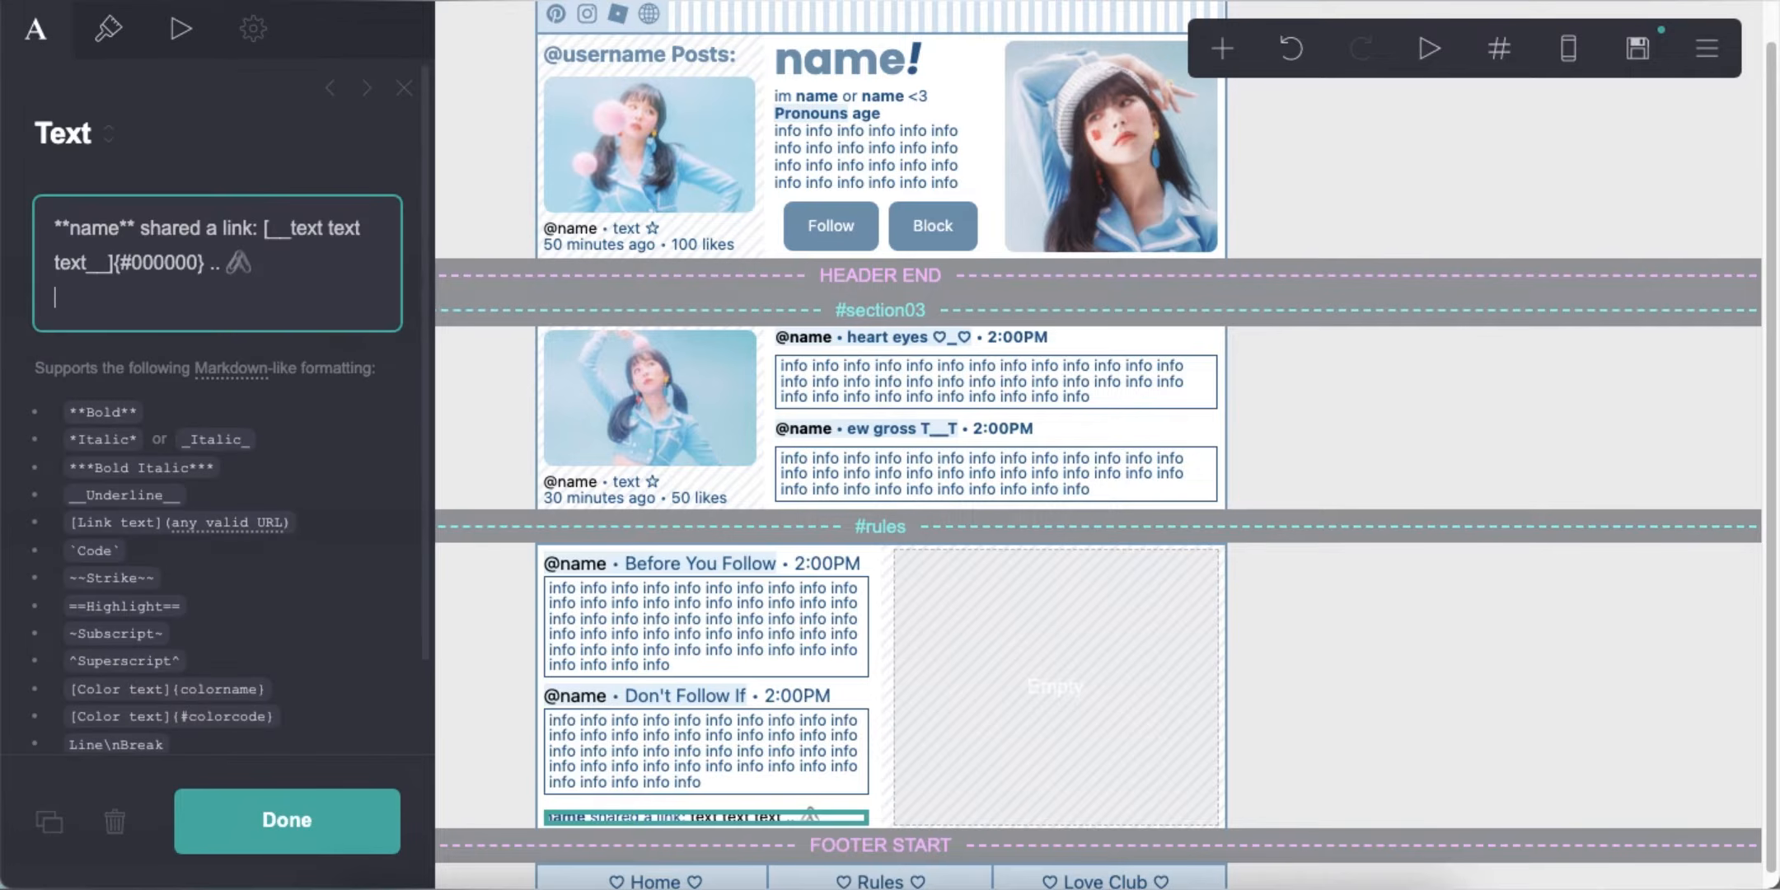
pyautogui.press('Return')
pyautogui.write('---')
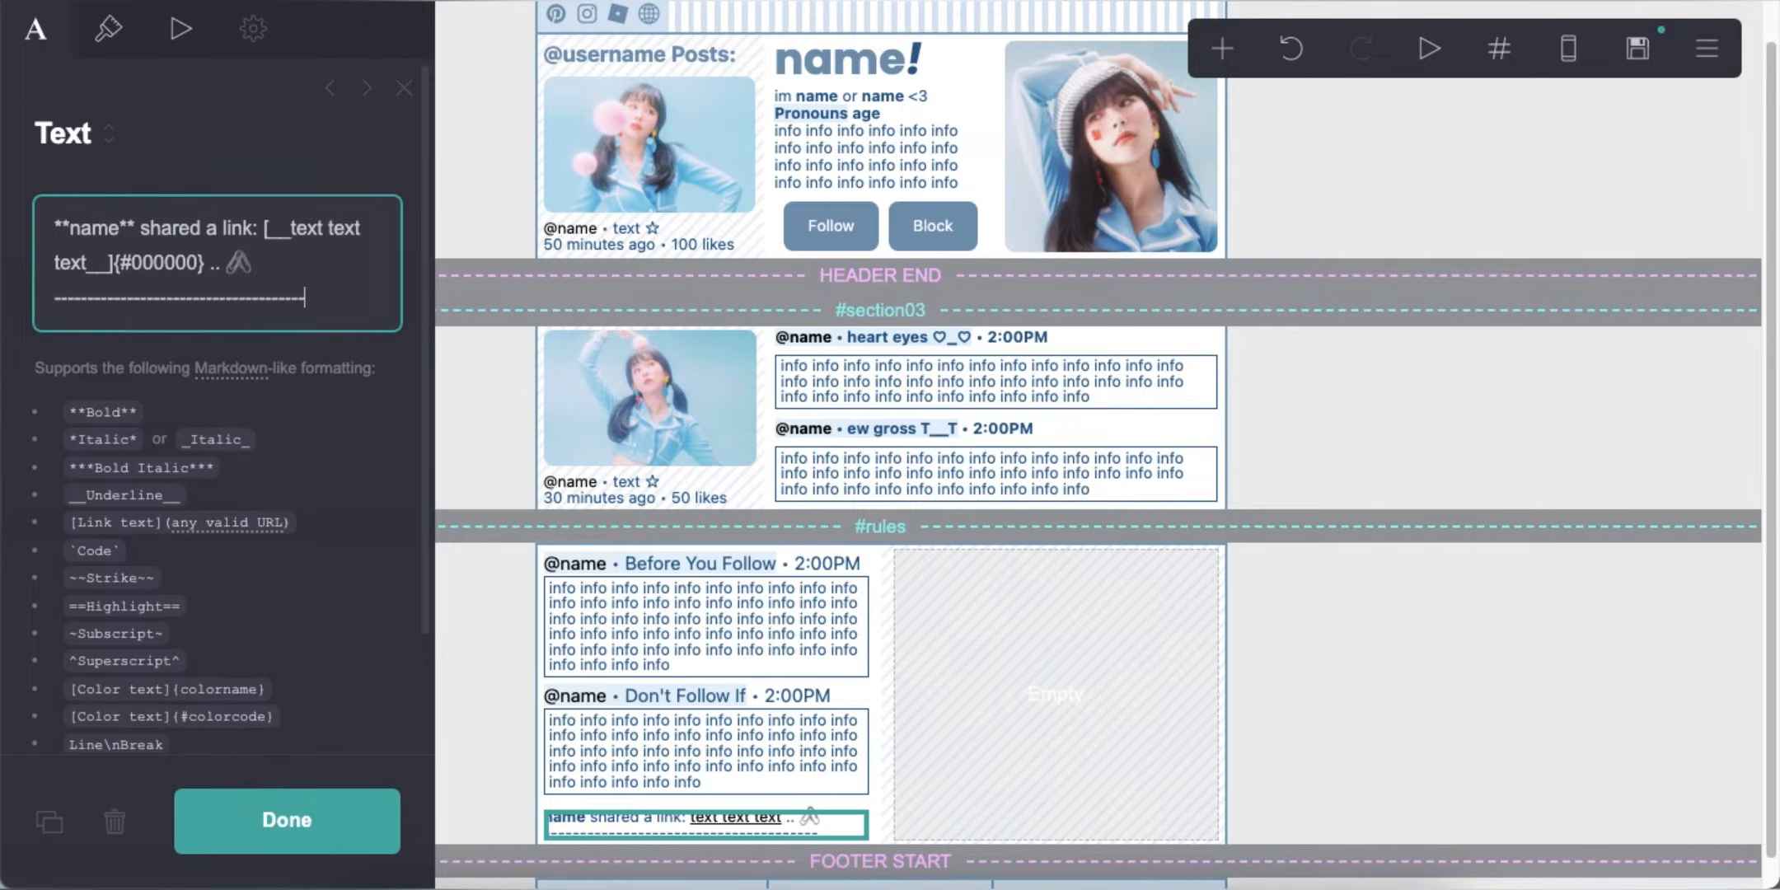
# Check the "shared a link" text in the mobile layout and return to the desktop layout
pyautogui.click(1565, 66)
pyautogui.click(857, 789)
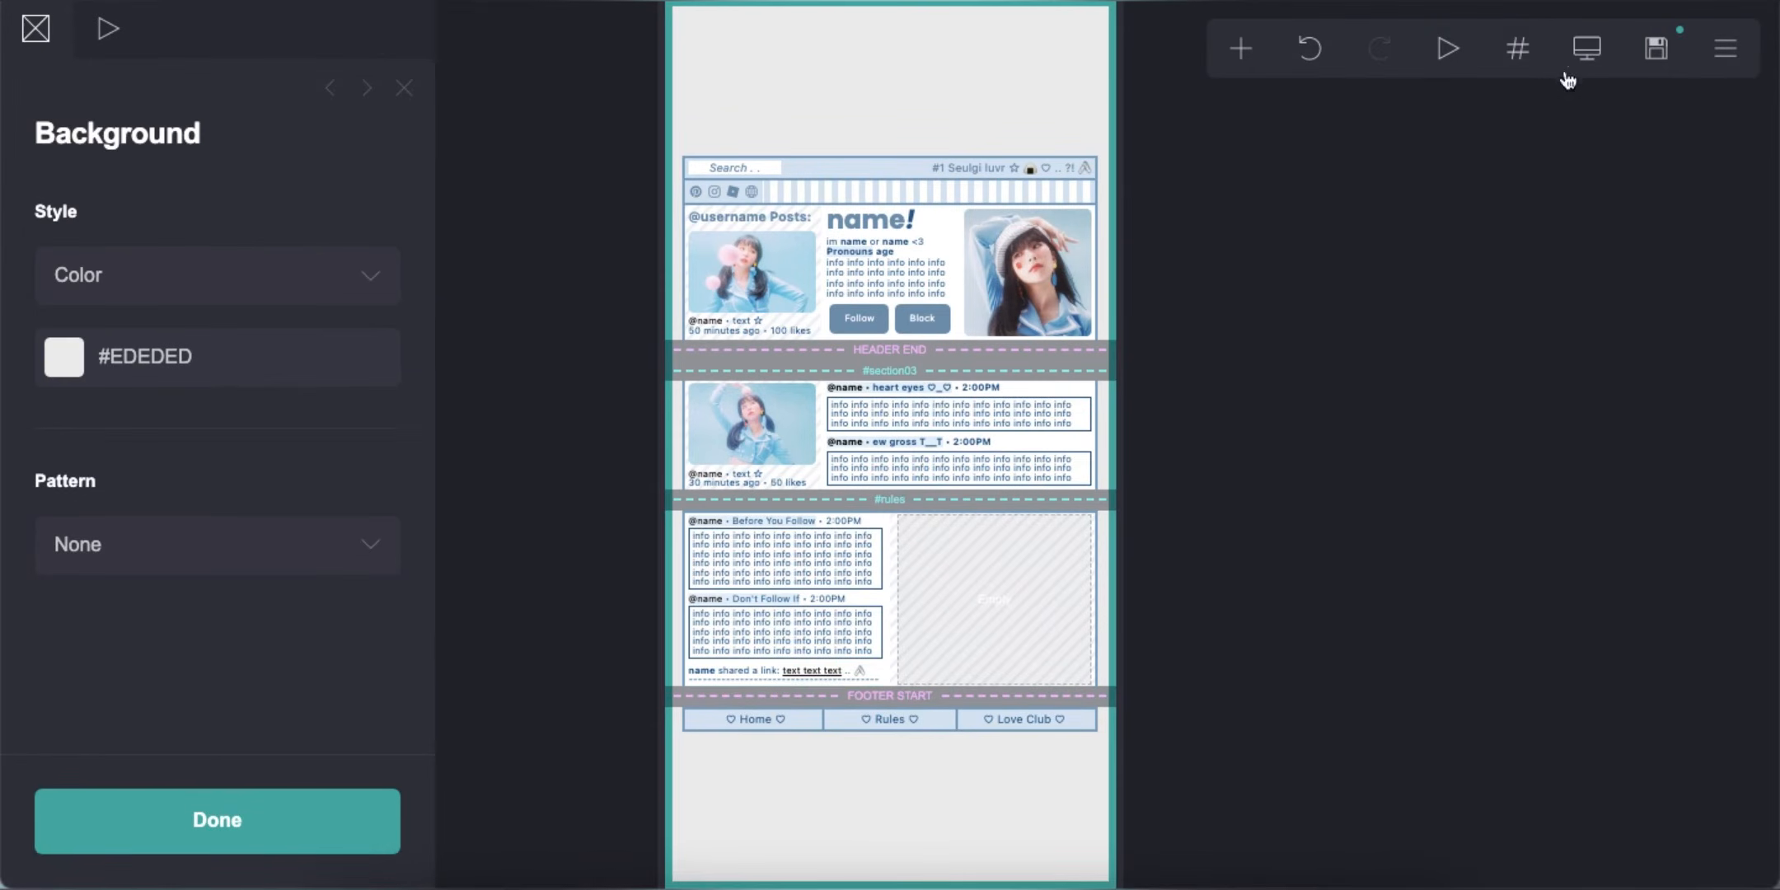
pyautogui.click(1583, 51)
pyautogui.click(706, 795)
pyautogui.click(120, 50)
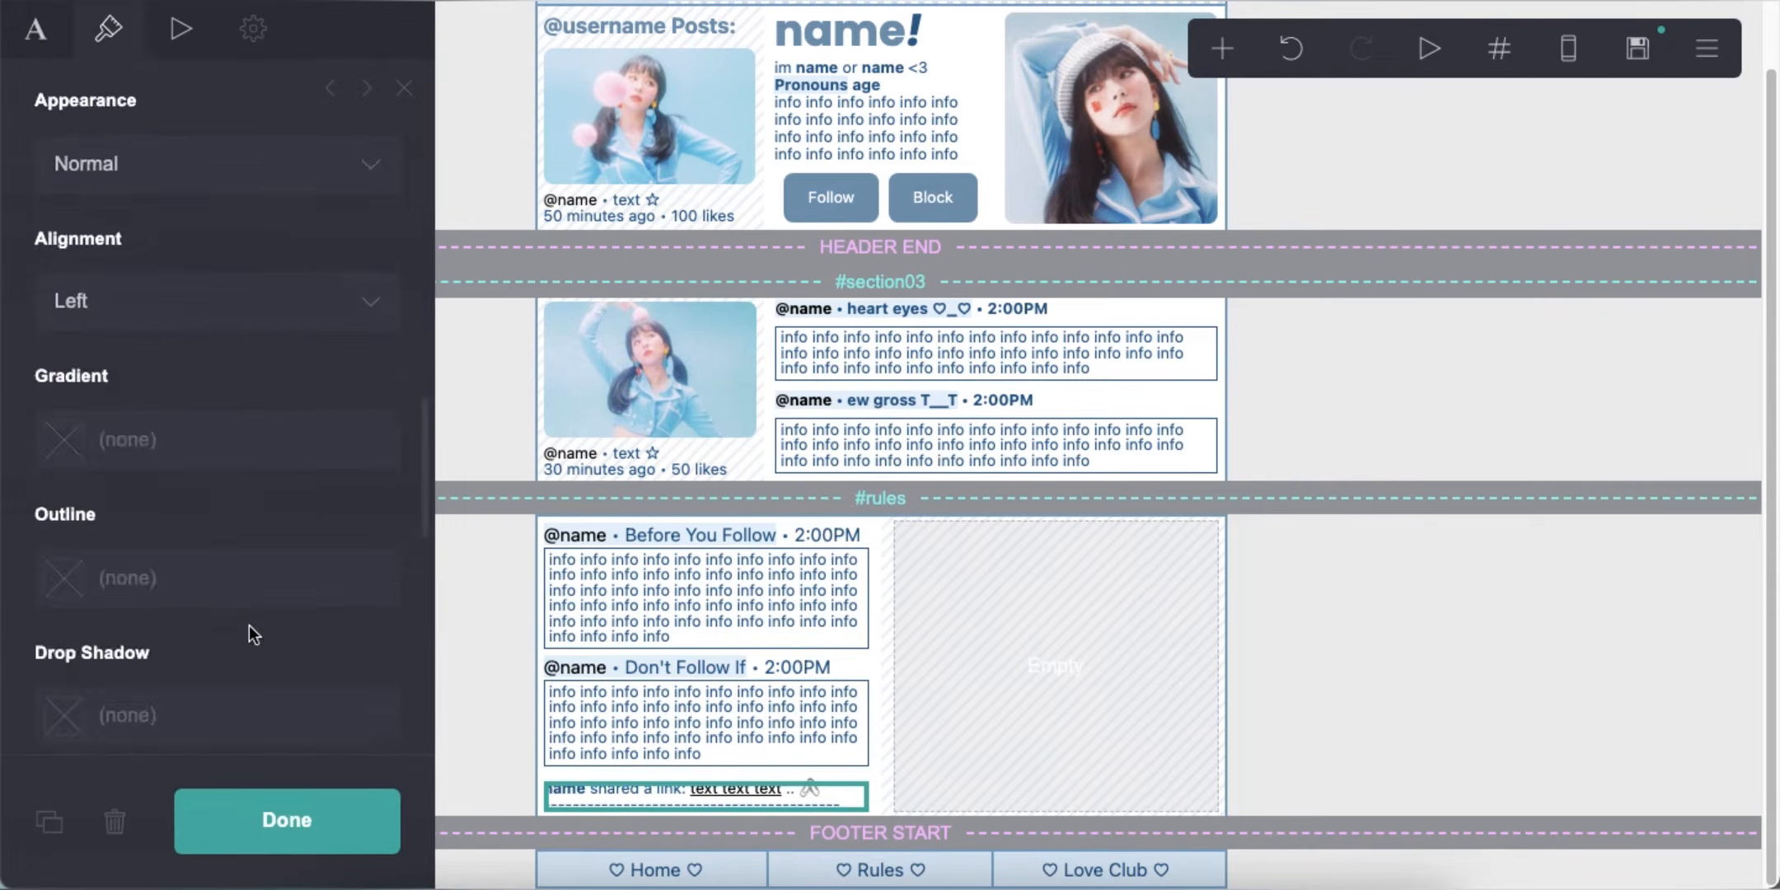
pyautogui.scroll(-5, 252, 625)
pyautogui.click(1379, 628)
pyautogui.click(1569, 61)
pyautogui.click(1569, 71)
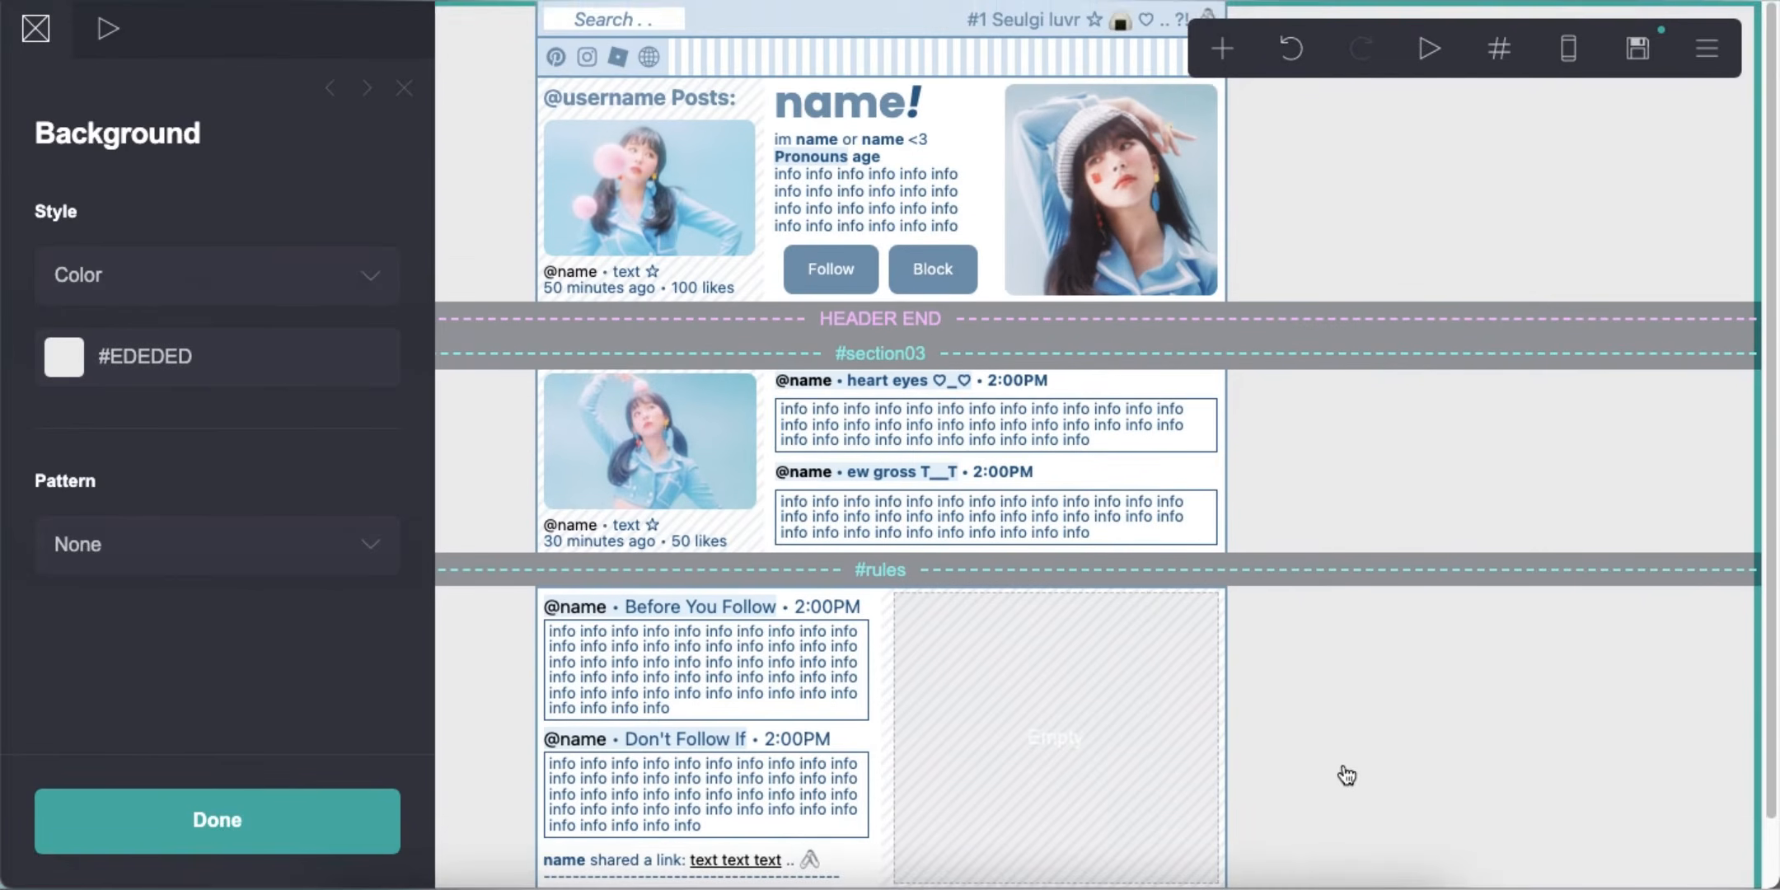
# Place a copy of the "Don't Follow If" heading in the empty column of the rules section
pyautogui.scroll(-1, 1505, 659)
pyautogui.moveTo(707, 694); pyautogui.dragTo(956, 599)
pyautogui.click(56, 53)
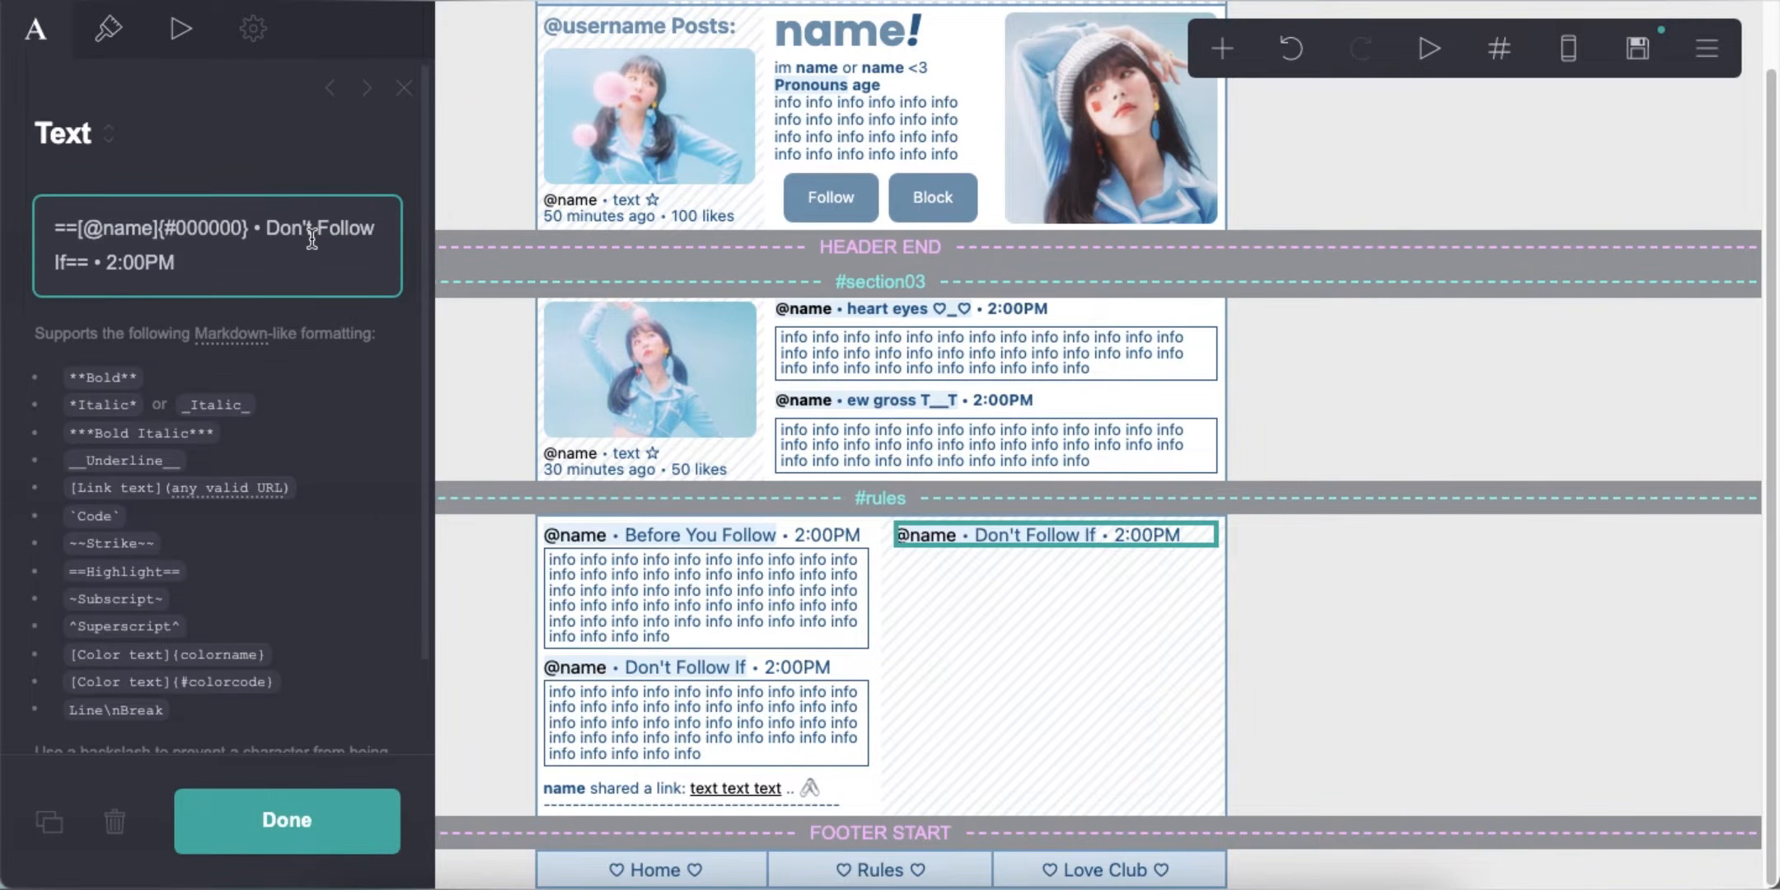
pyautogui.press('BackSpace')
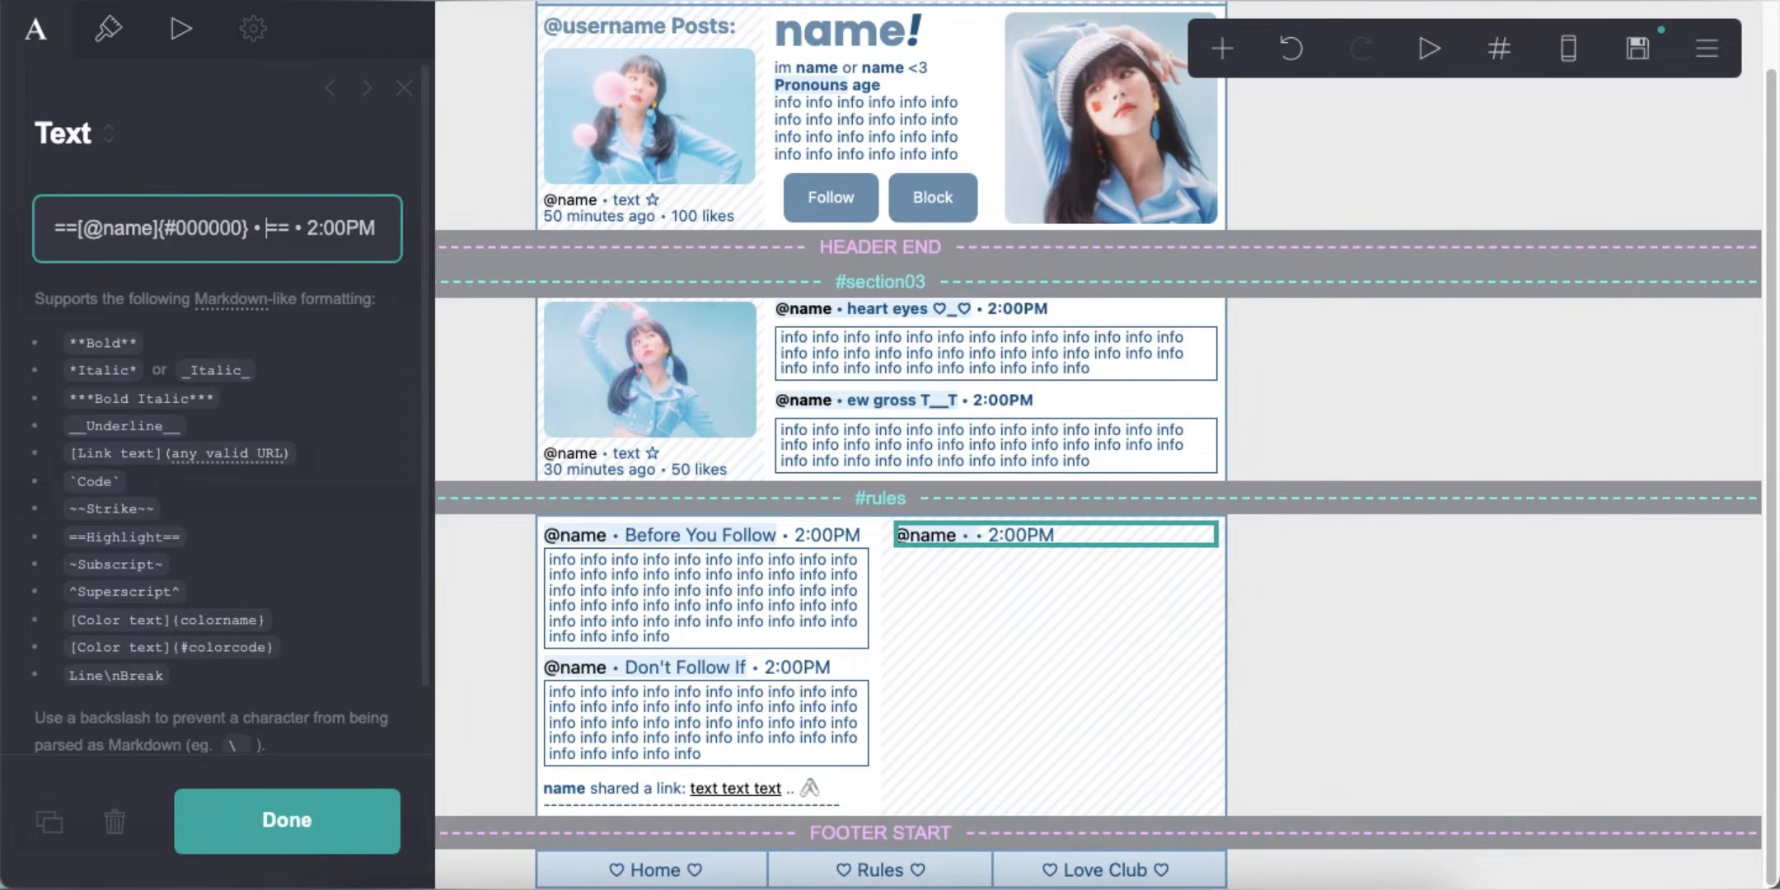
pyautogui.press('BackSpace')
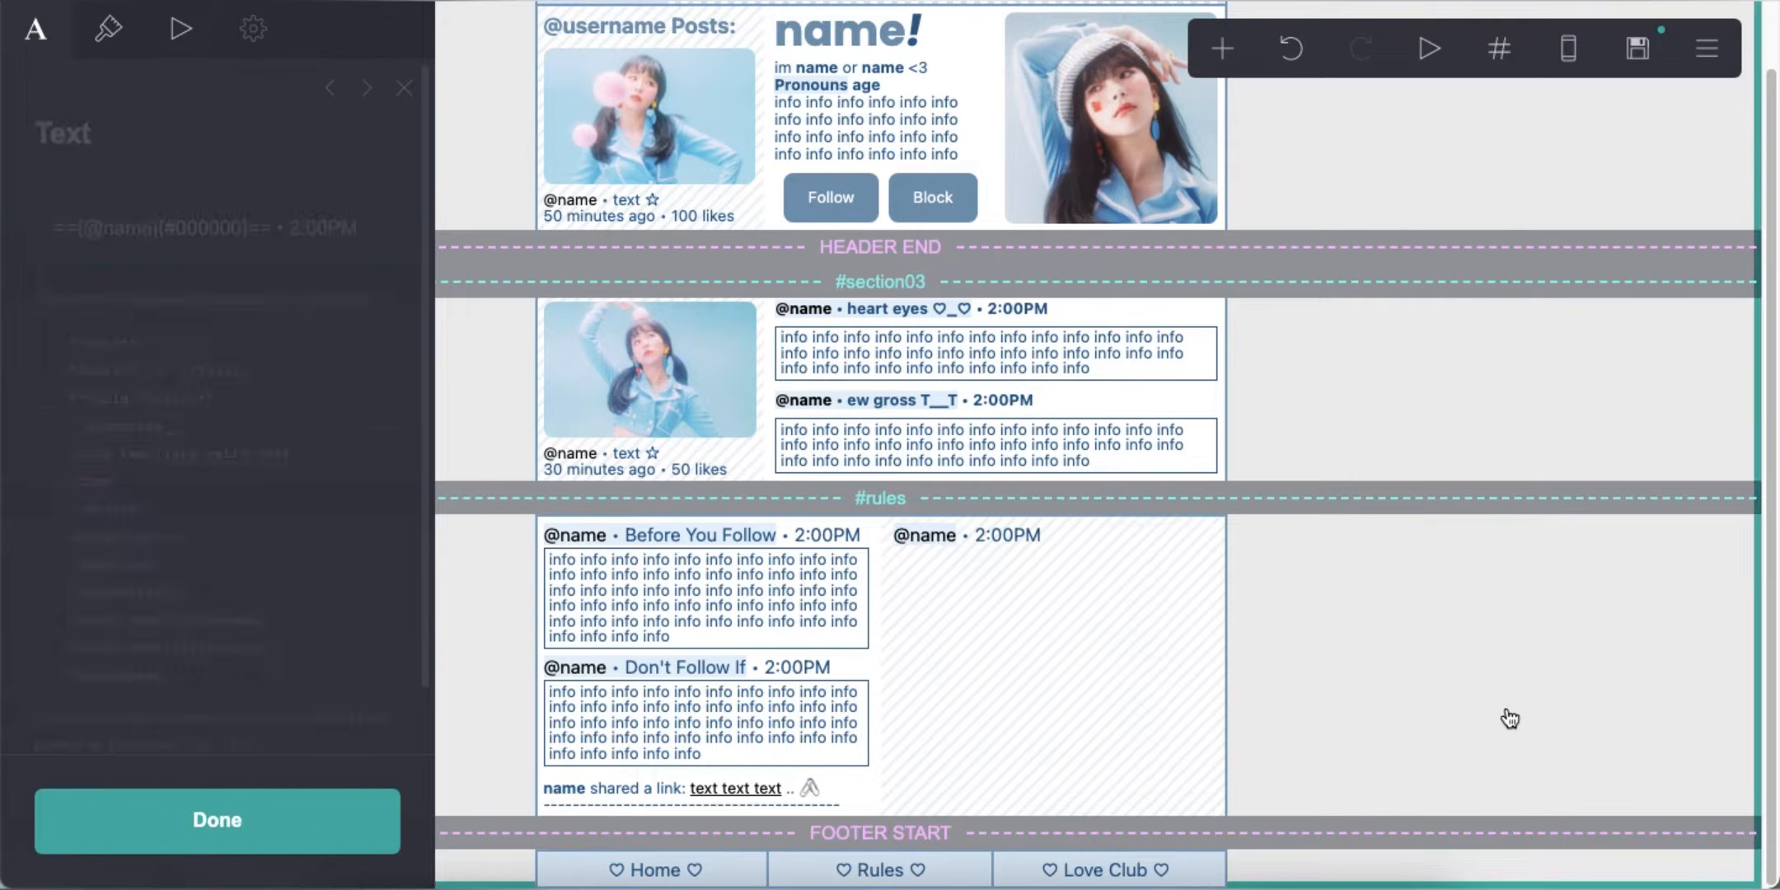
pyautogui.write('**')
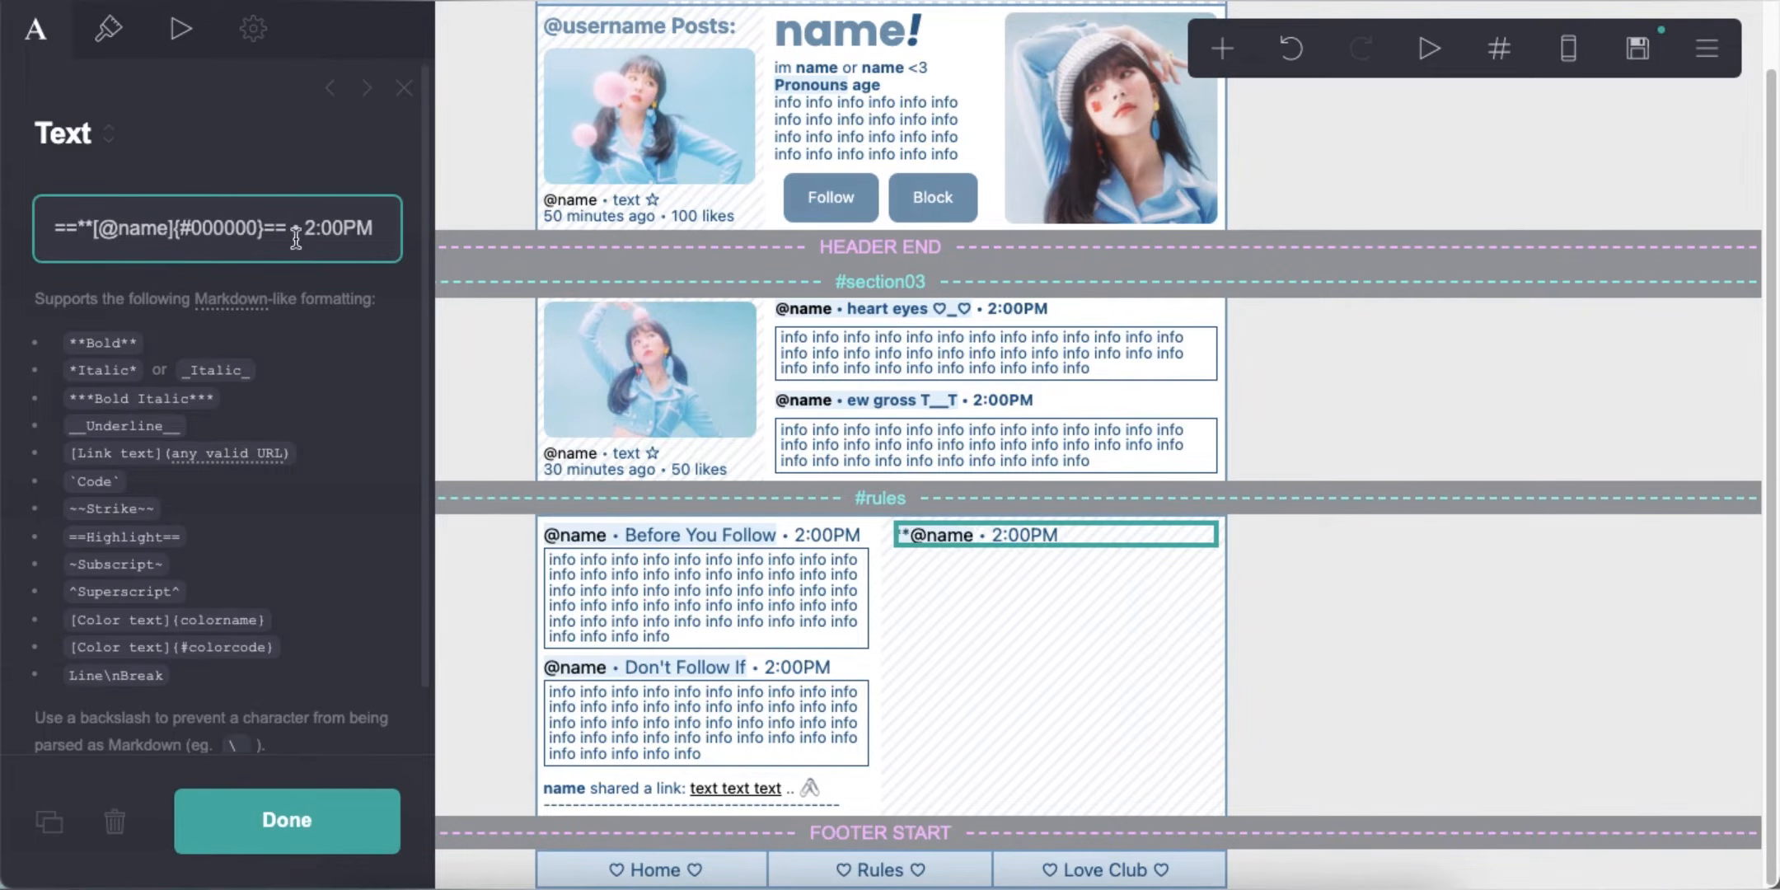
pyautogui.write('**')
pyautogui.click(1429, 641)
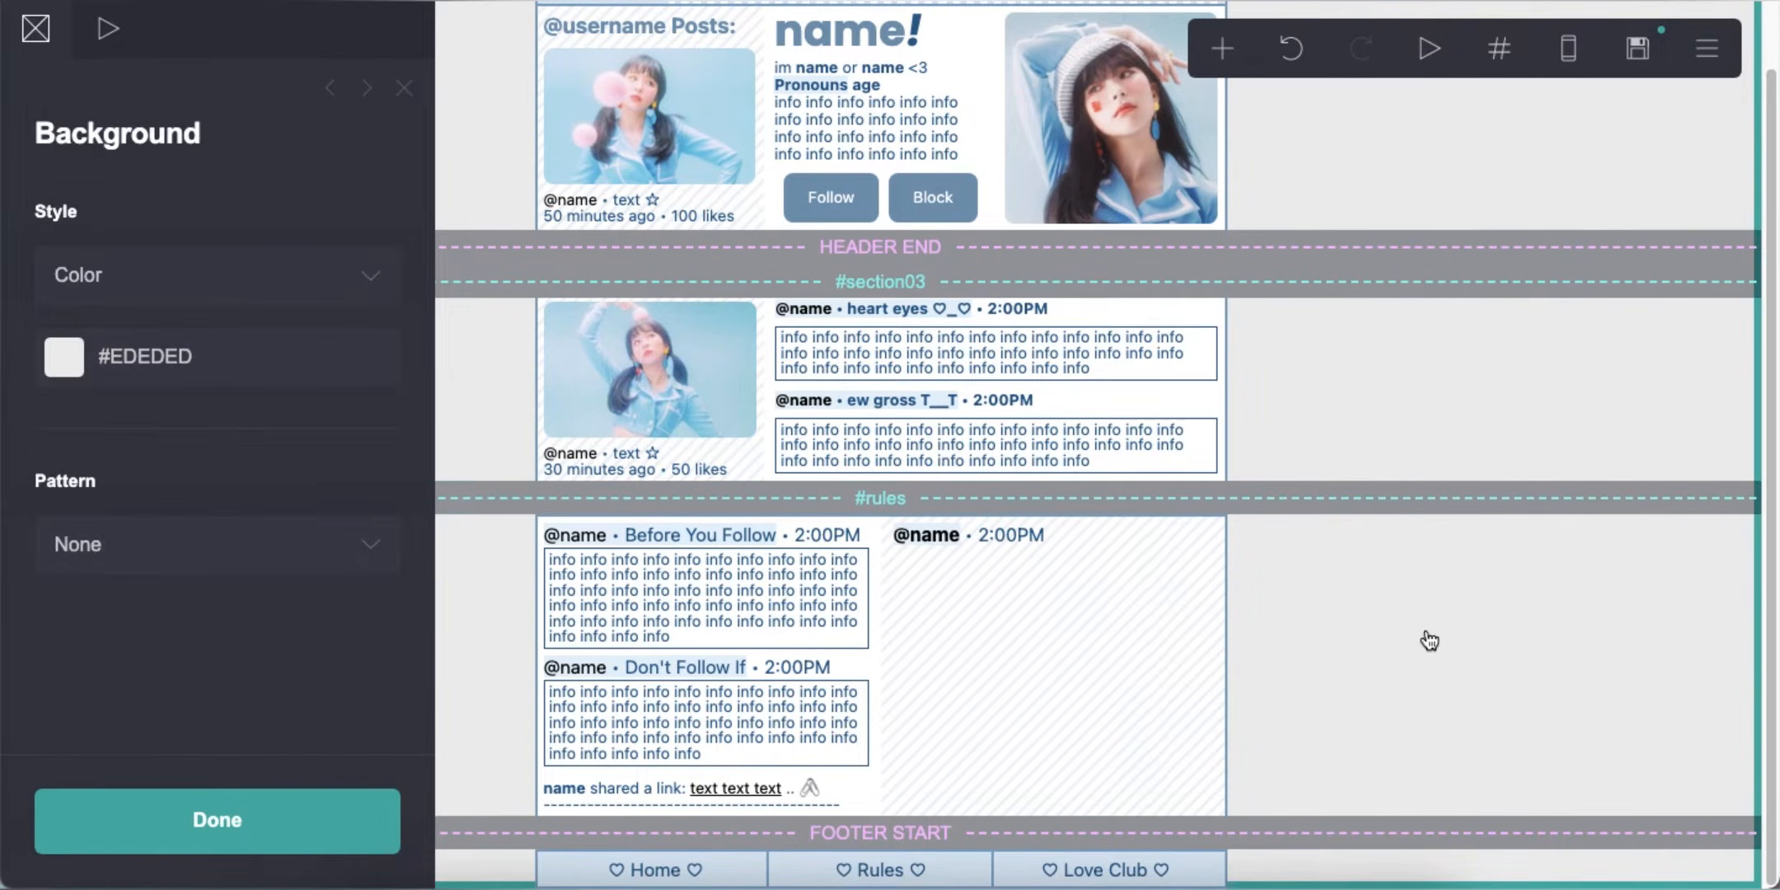
pyautogui.click(985, 540)
pyautogui.click(1484, 740)
# Add an image element below the copied heading and upload the portrait with the pink ball from Downloads
pyautogui.click(1226, 63)
pyautogui.click(953, 239)
pyautogui.moveTo(846, 785); pyautogui.dragTo(973, 459)
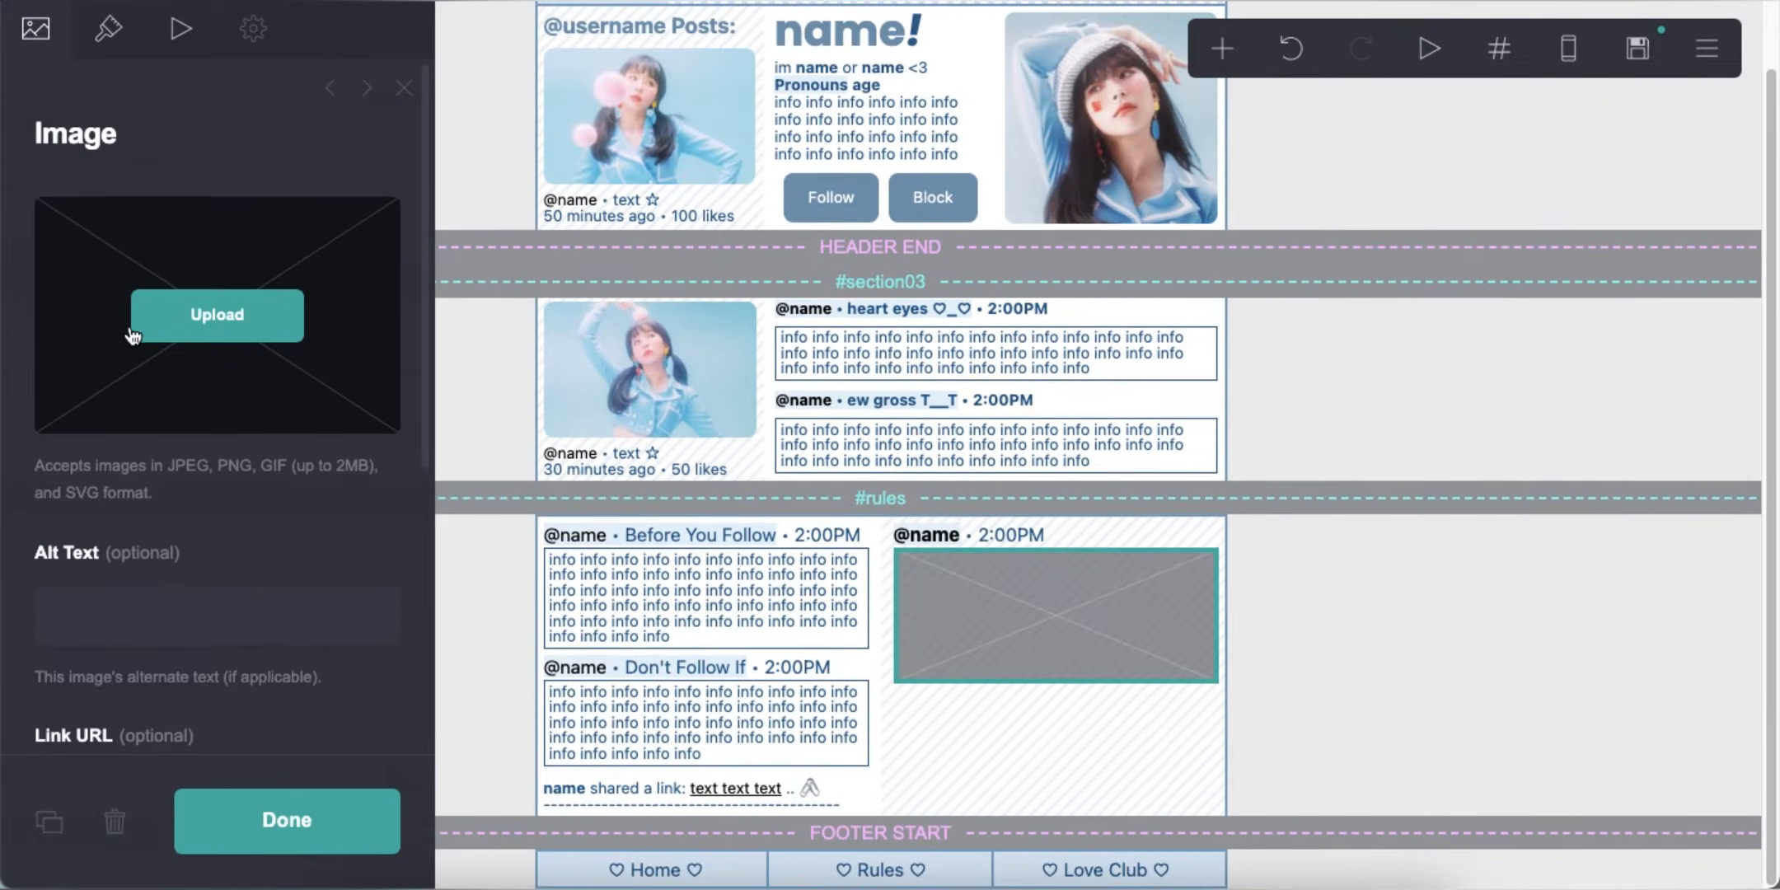
pyautogui.click(199, 329)
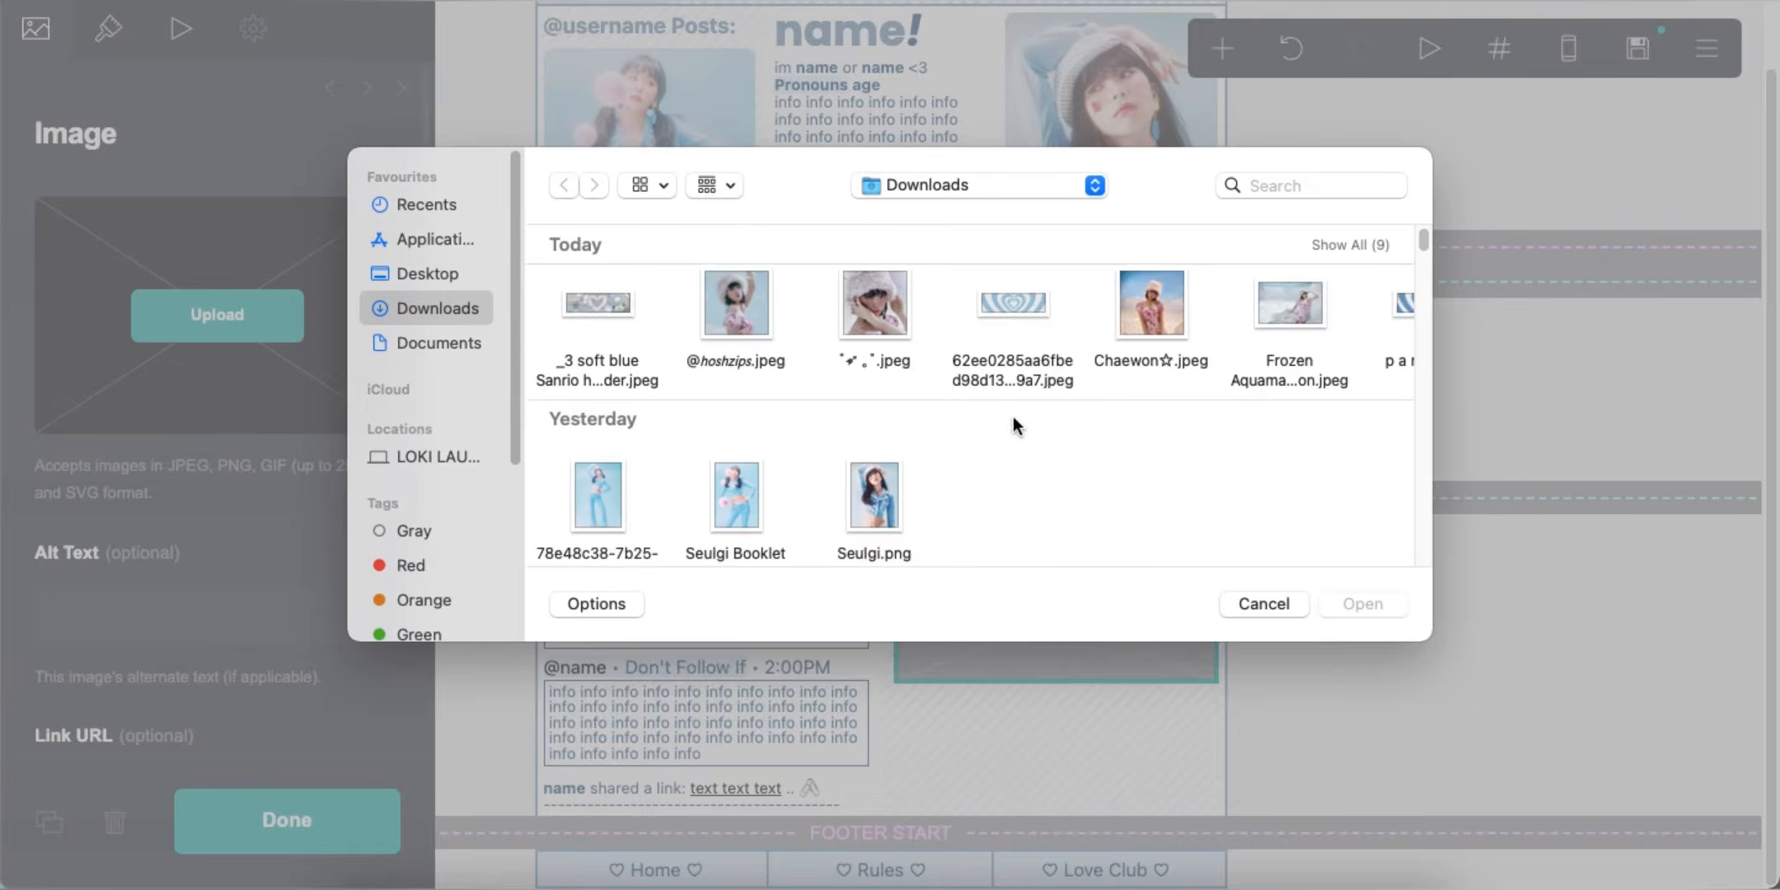
pyautogui.click(1351, 245)
pyautogui.doubleClick(742, 445)
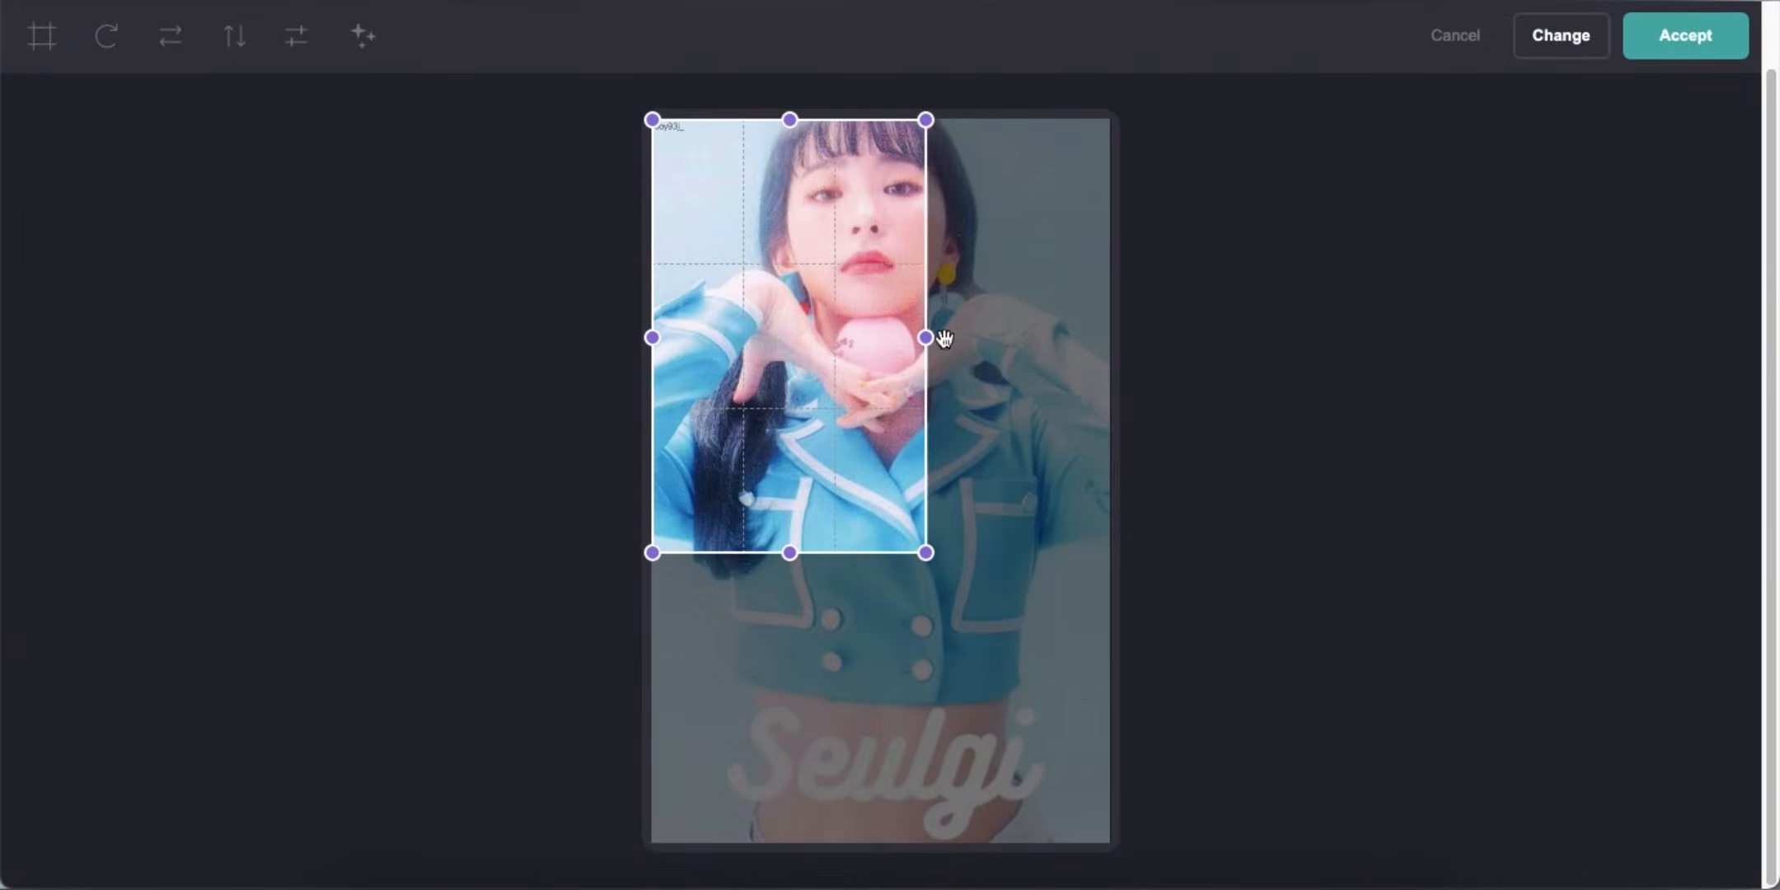
pyautogui.click(1657, 37)
# Set the portrait image's height to 8 and its position to Top
pyautogui.click(108, 30)
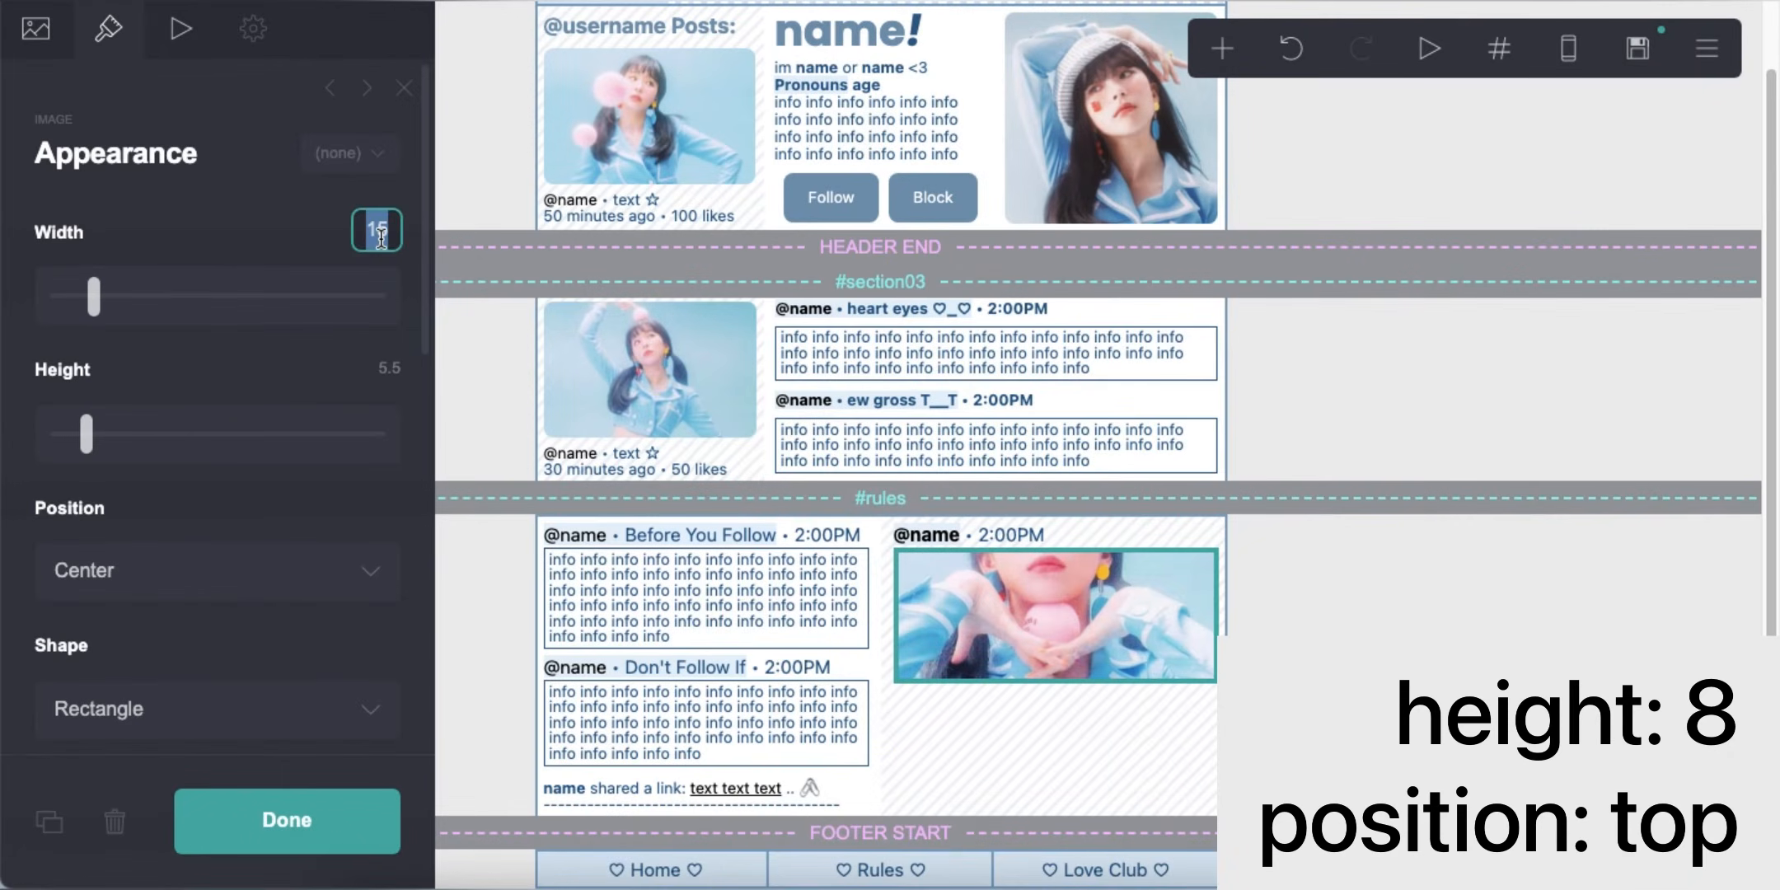
pyautogui.click(247, 516)
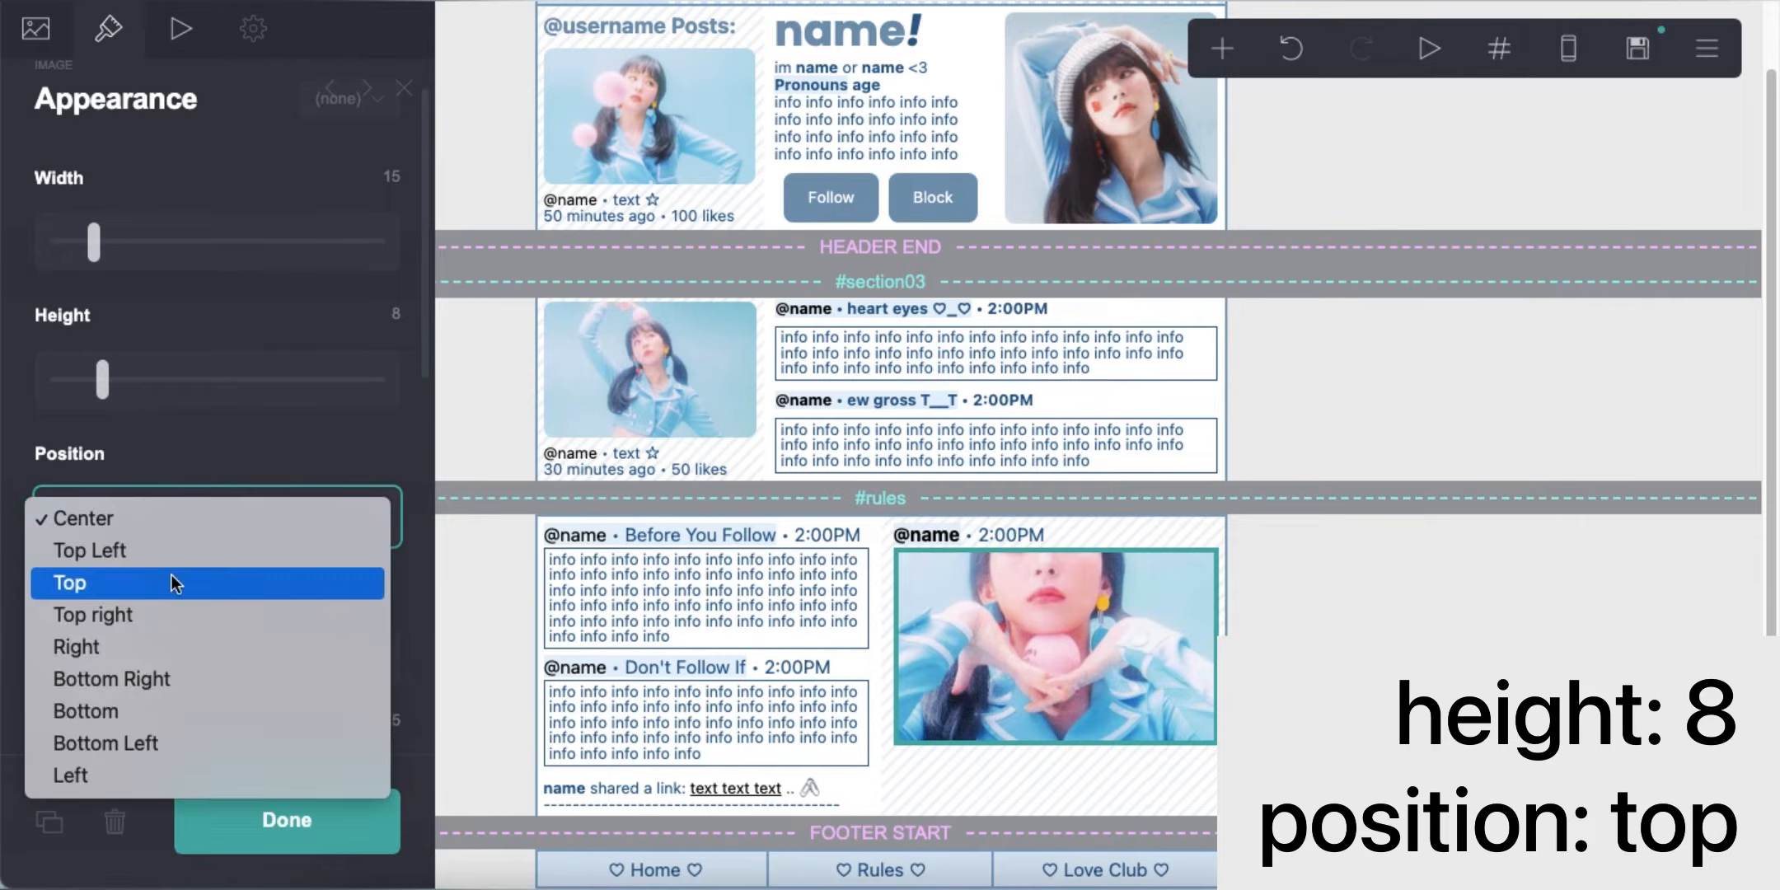
pyautogui.click(172, 574)
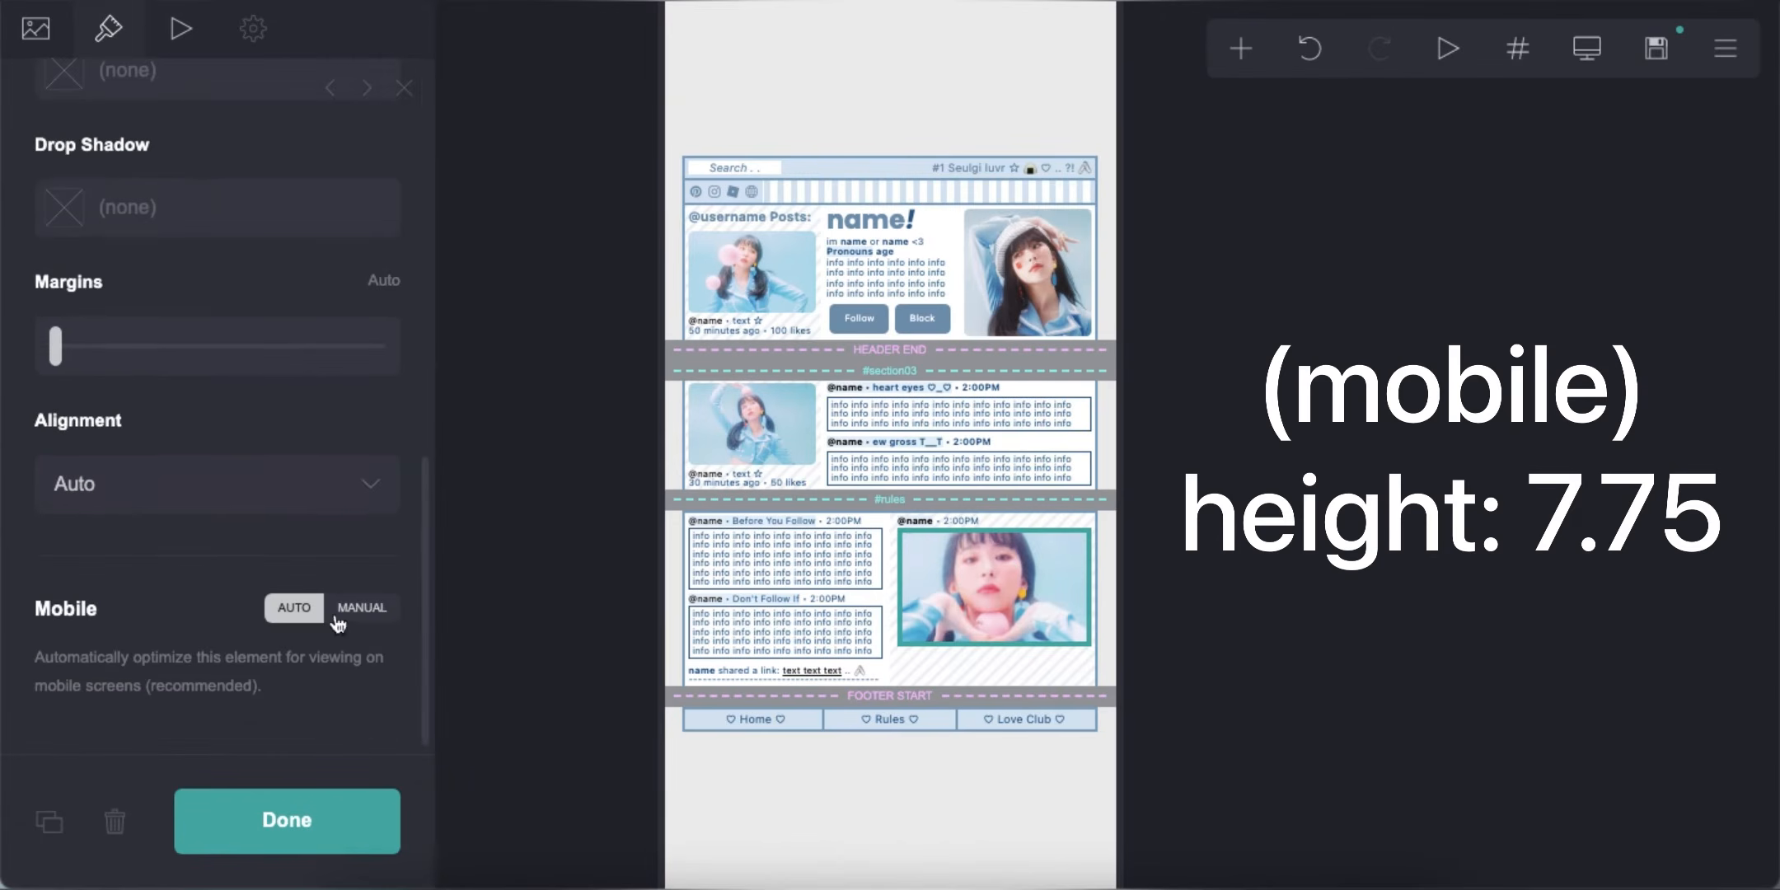
# Switch the portrait image to manual mobile settings and set its mobile height to 7.75
pyautogui.click(362, 605)
pyautogui.scroll(-5, 363, 495)
pyautogui.click(350, 498)
pyautogui.write('7')
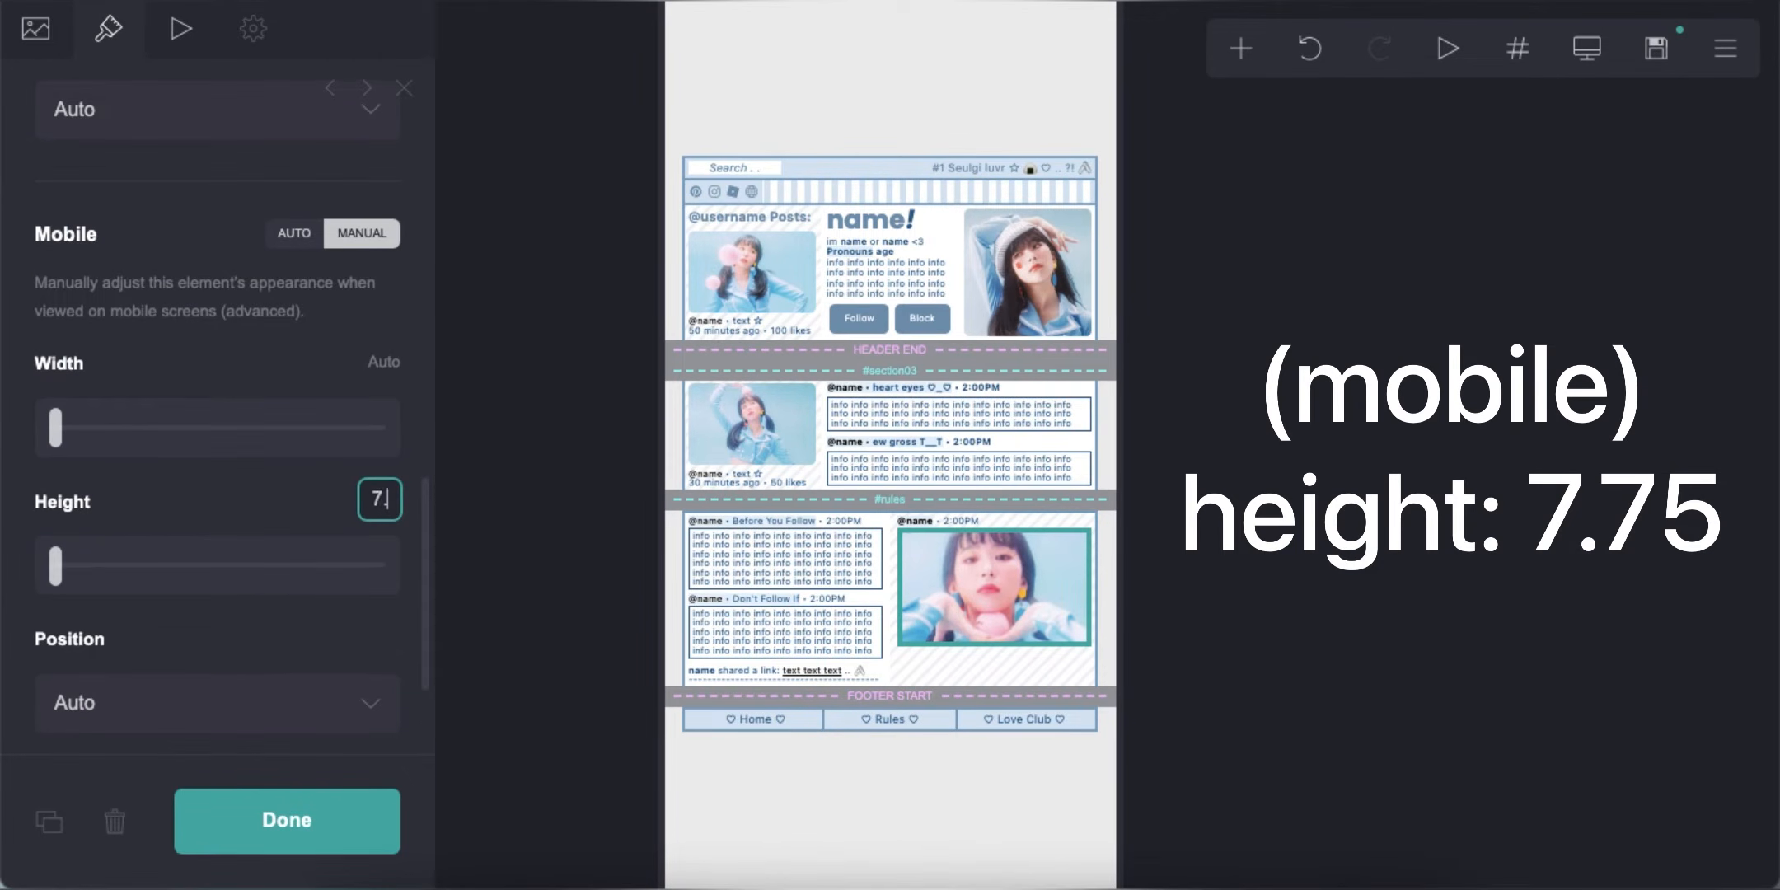
pyautogui.write('.75')
pyautogui.click(766, 819)
pyautogui.click(1587, 47)
# Add a text element directly below the portrait image in the rules section
pyautogui.click(1222, 48)
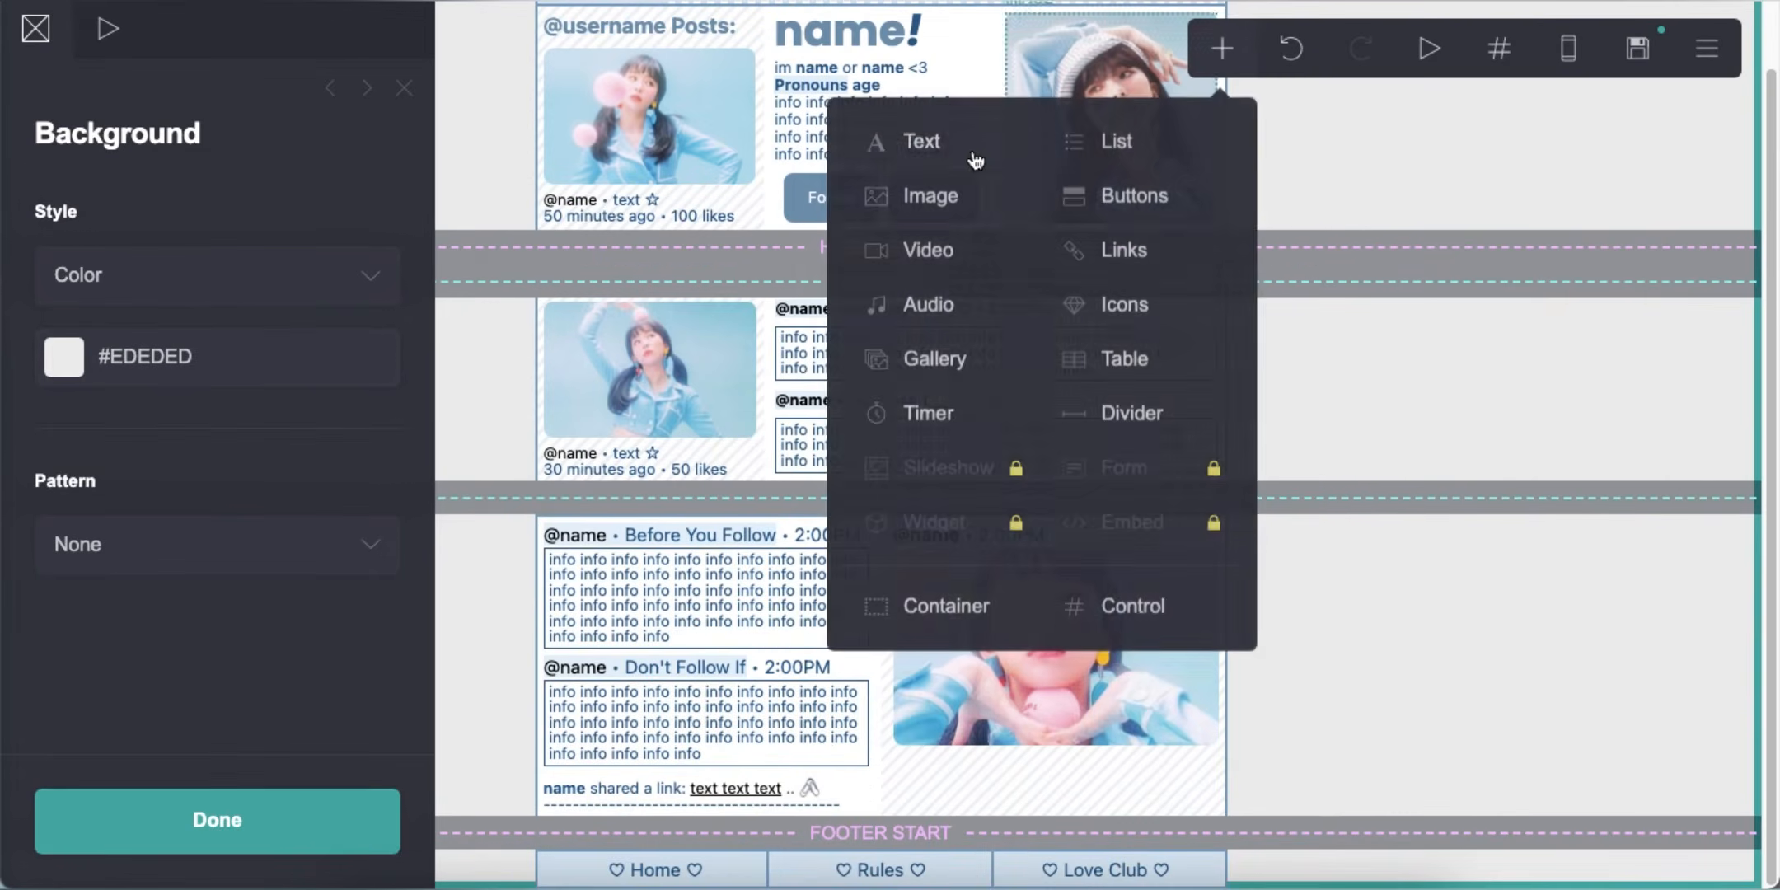
pyautogui.click(974, 159)
pyautogui.moveTo(707, 873); pyautogui.dragTo(1021, 733)
pyautogui.click(35, 29)
pyautogui.click(134, 237)
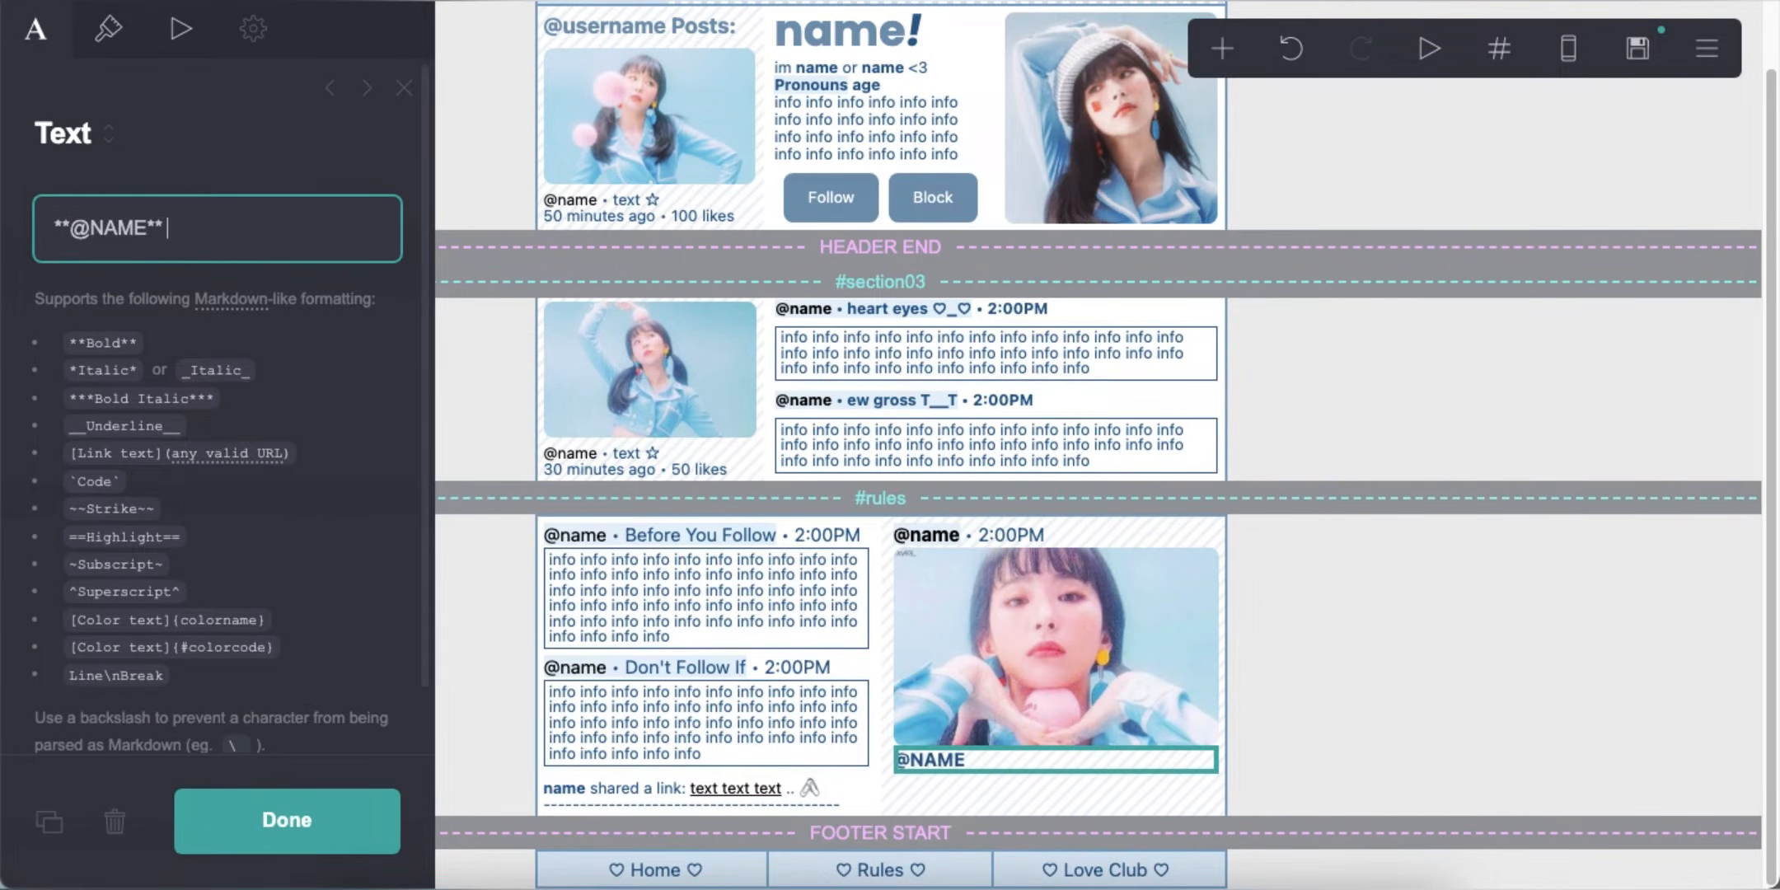
pyautogui.write('ext text t')
pyautogui.press('Return')
pyautogui.write('10 m')
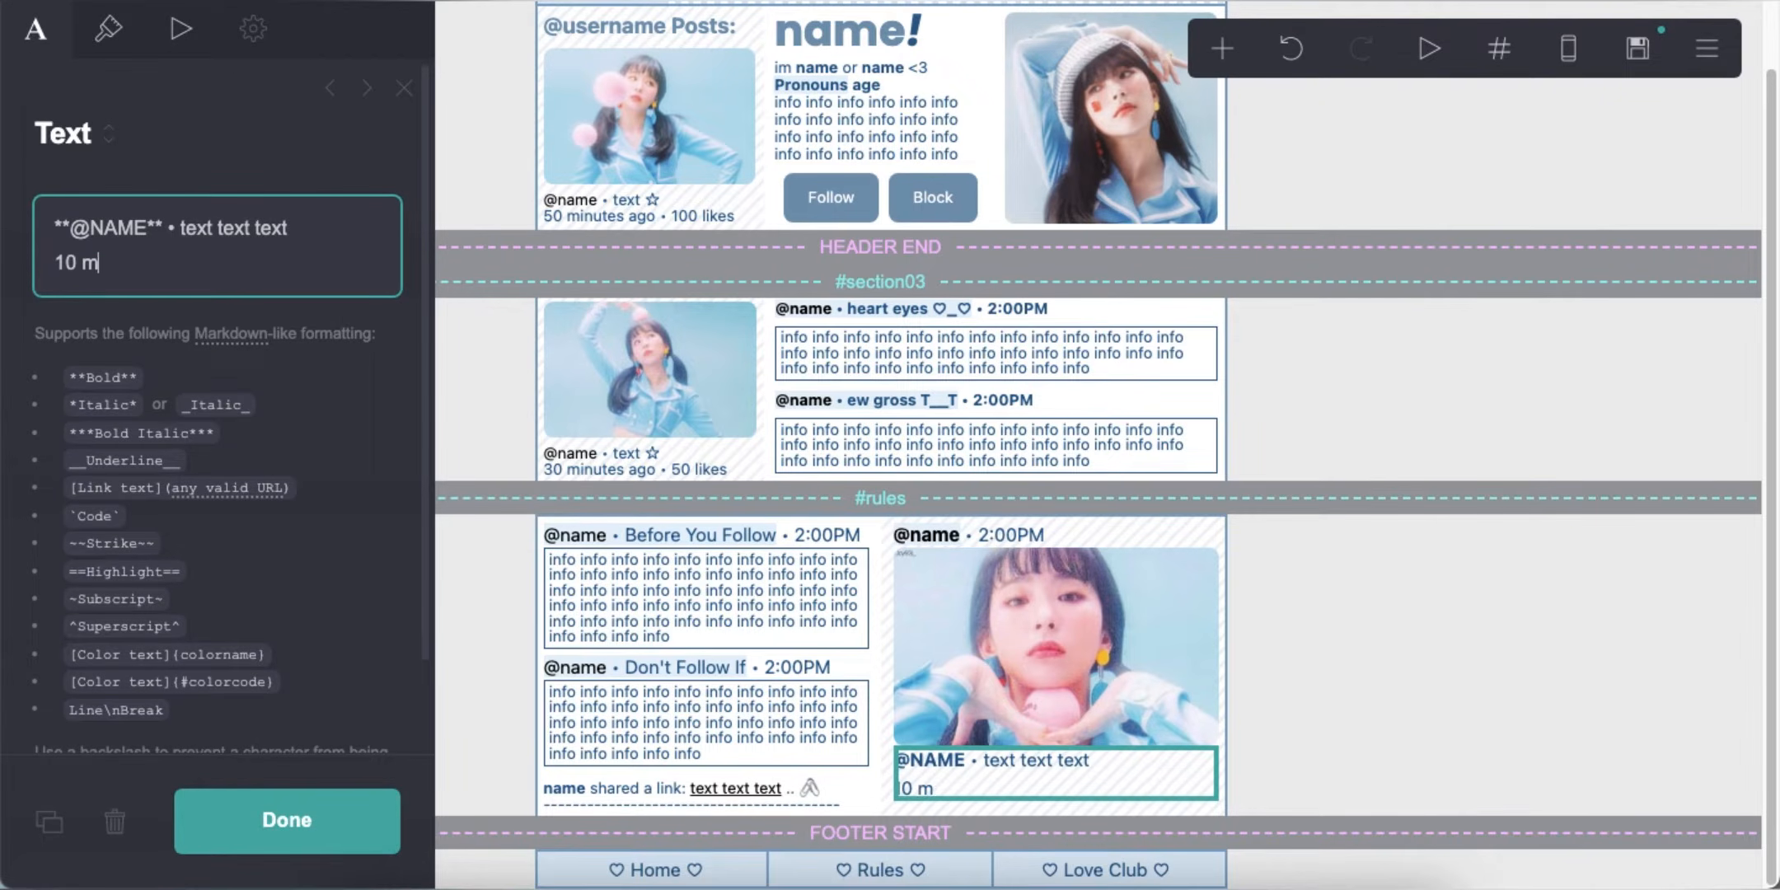
pyautogui.write('inutes ago • 60 likes')
pyautogui.press('Return')
pyautogui.write('D')
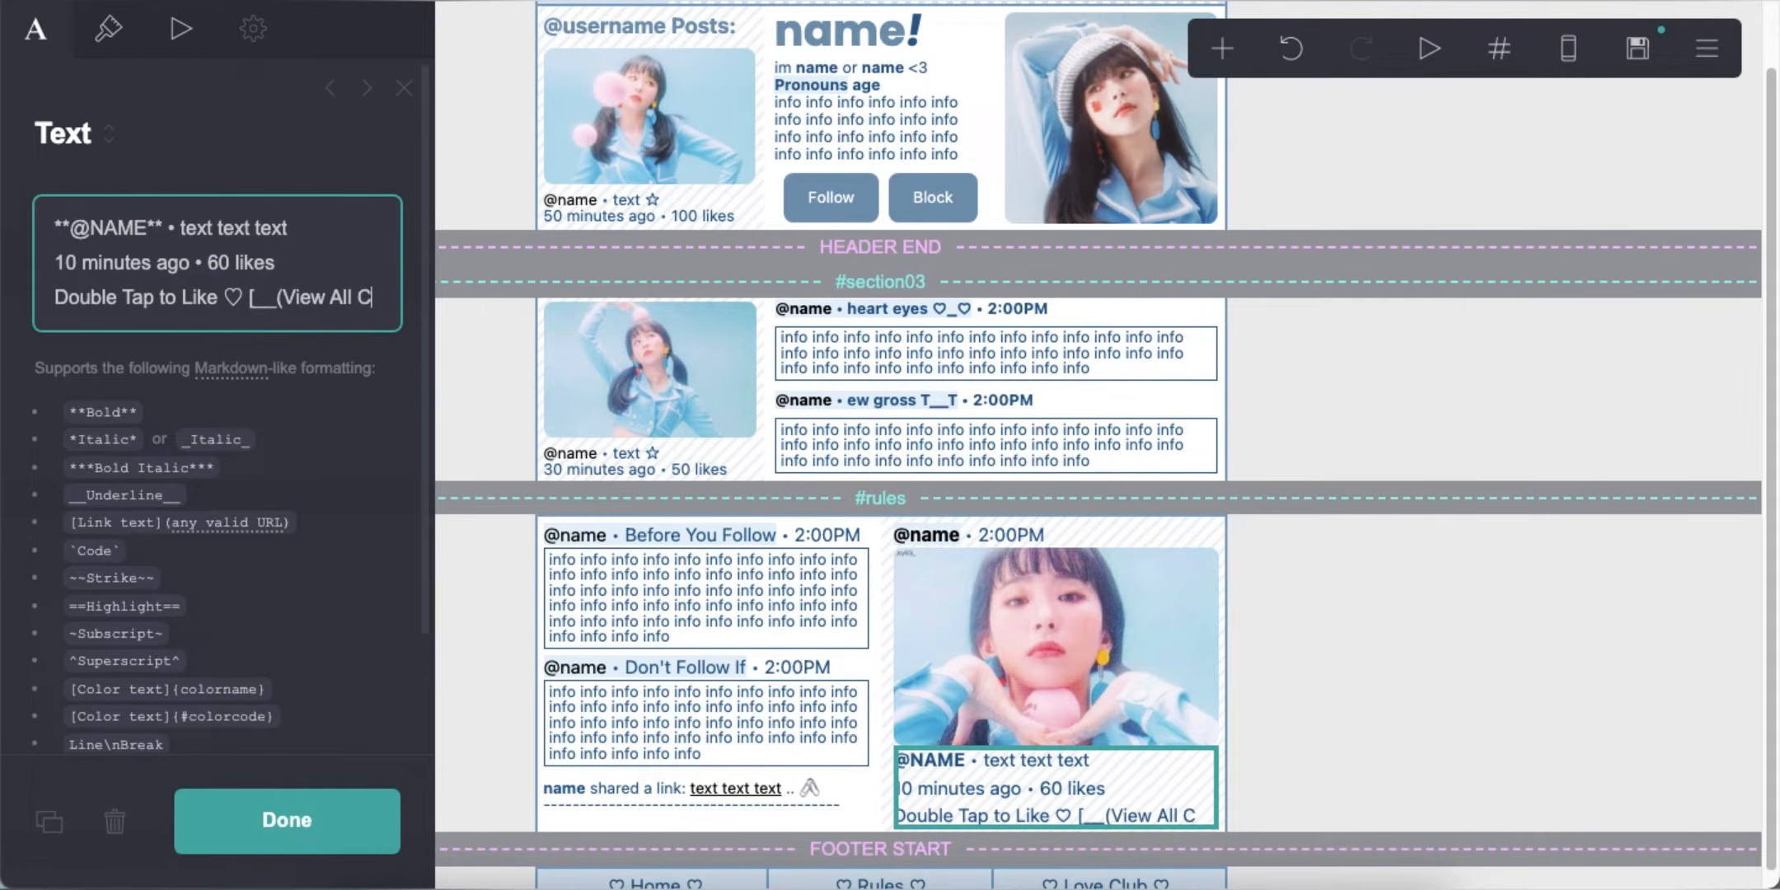
pyautogui.write('omments)__]{#000000')
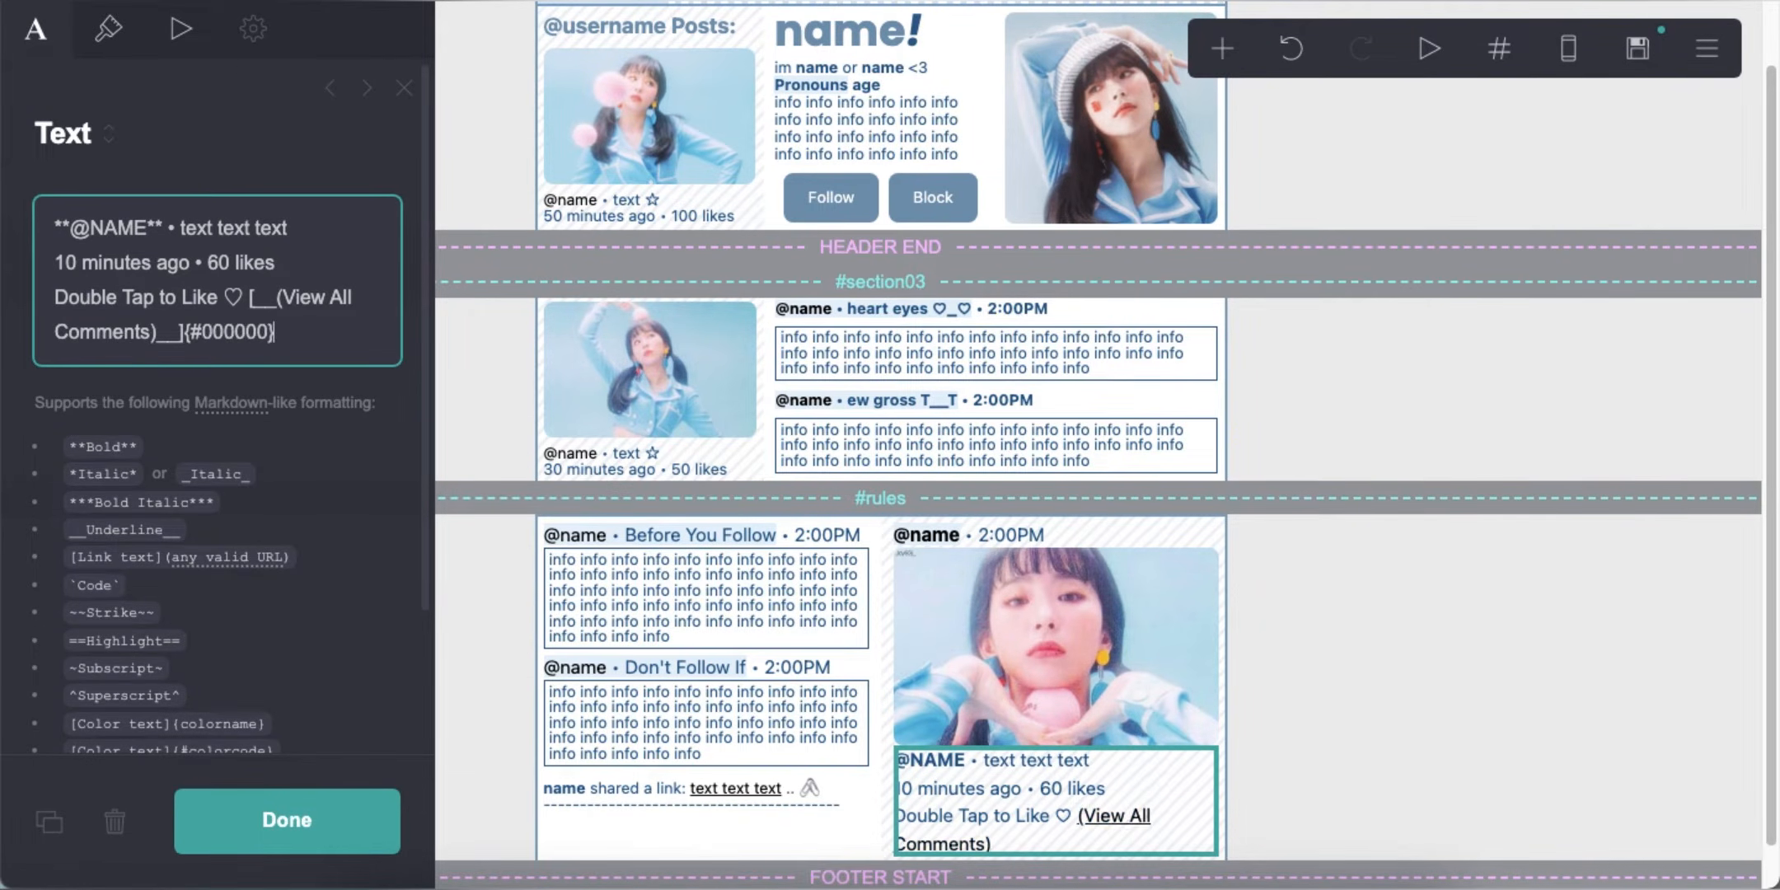
pyautogui.click(1354, 750)
# Set the portrait caption's size to 0.625, line spacing to 1.25 and margins to 0.25
pyautogui.click(1095, 849)
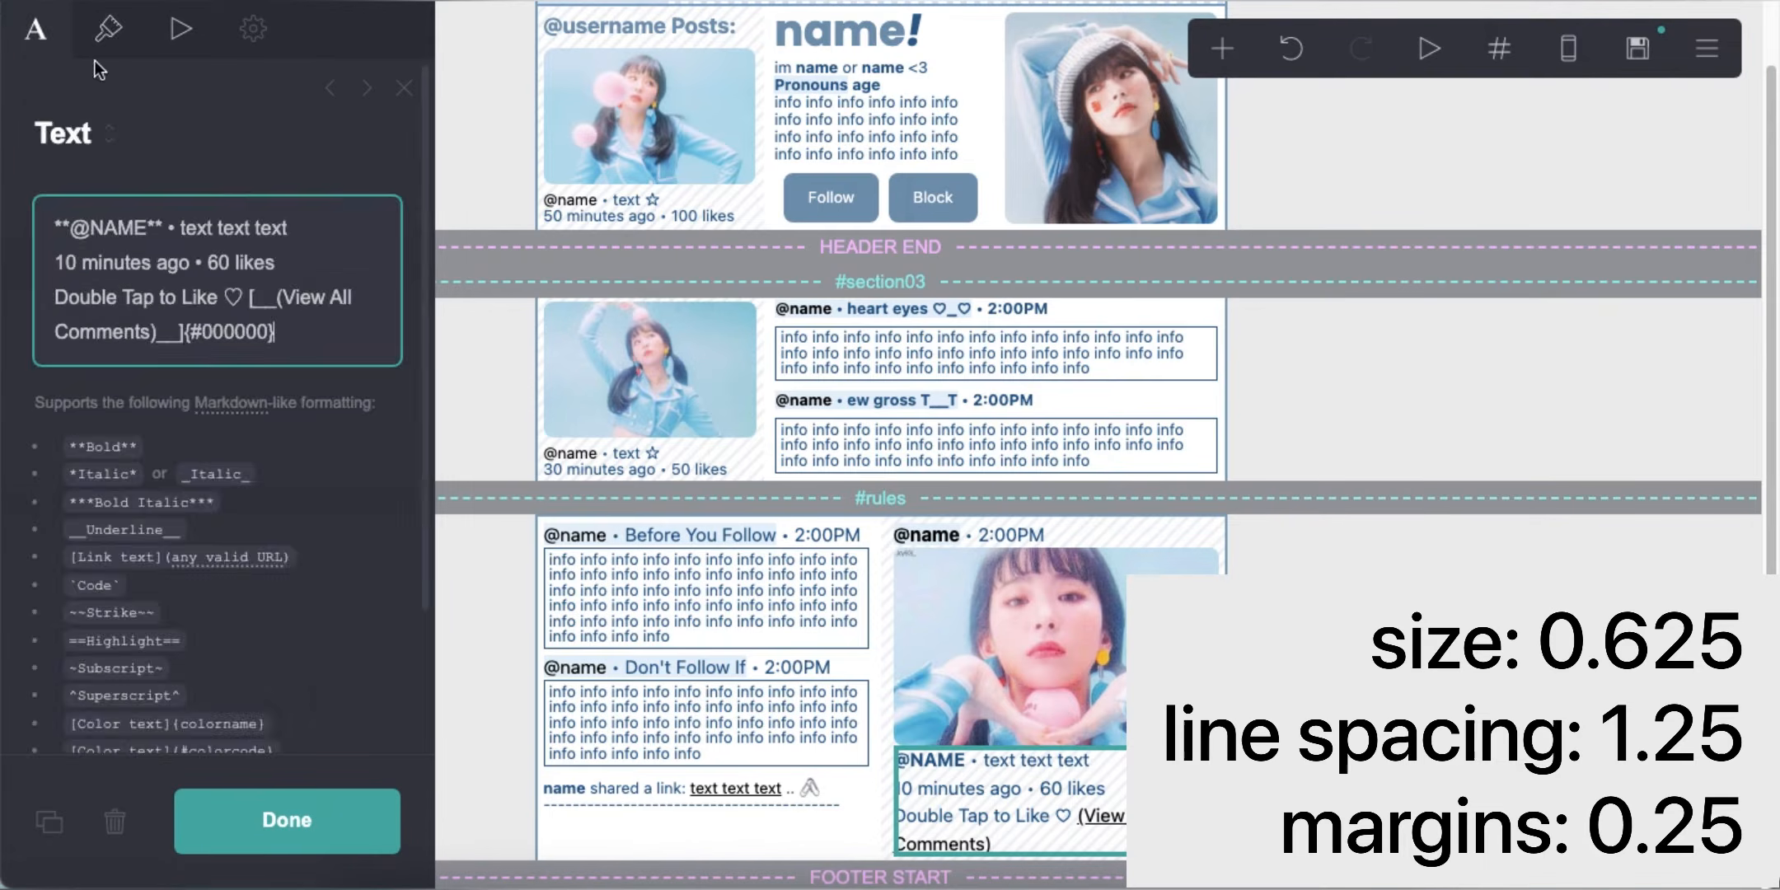
pyautogui.click(108, 29)
pyautogui.scroll(-2, 344, 574)
pyautogui.write('25')
pyautogui.press('Return')
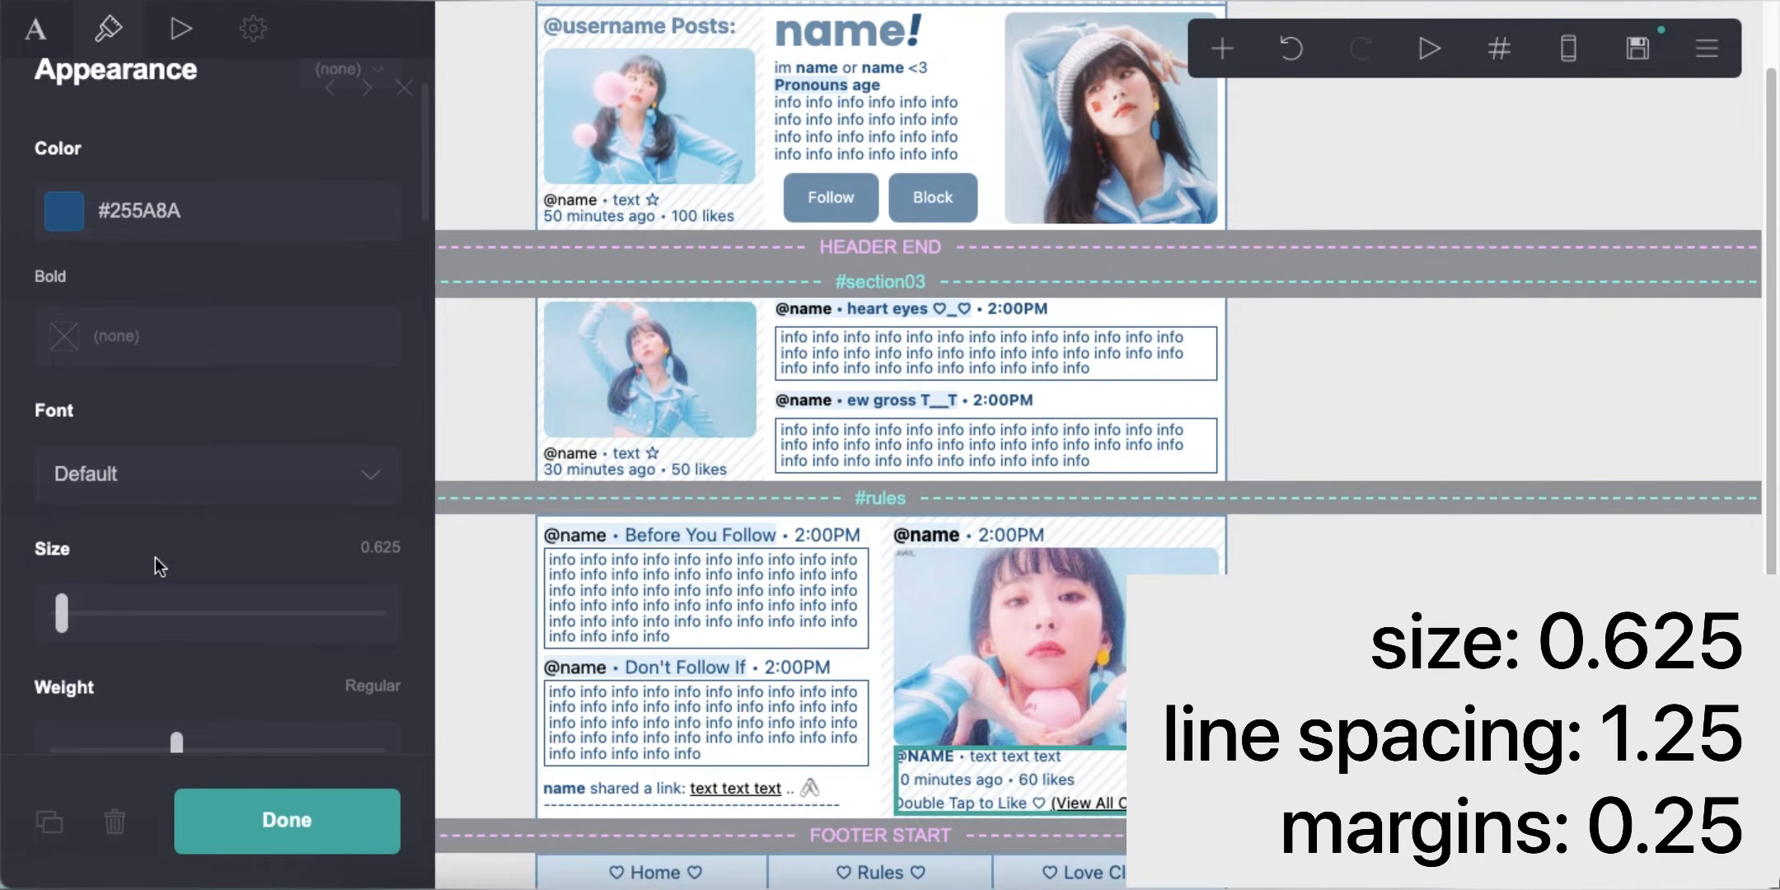
pyautogui.scroll(-3, 194, 588)
pyautogui.scroll(-6, 192, 567)
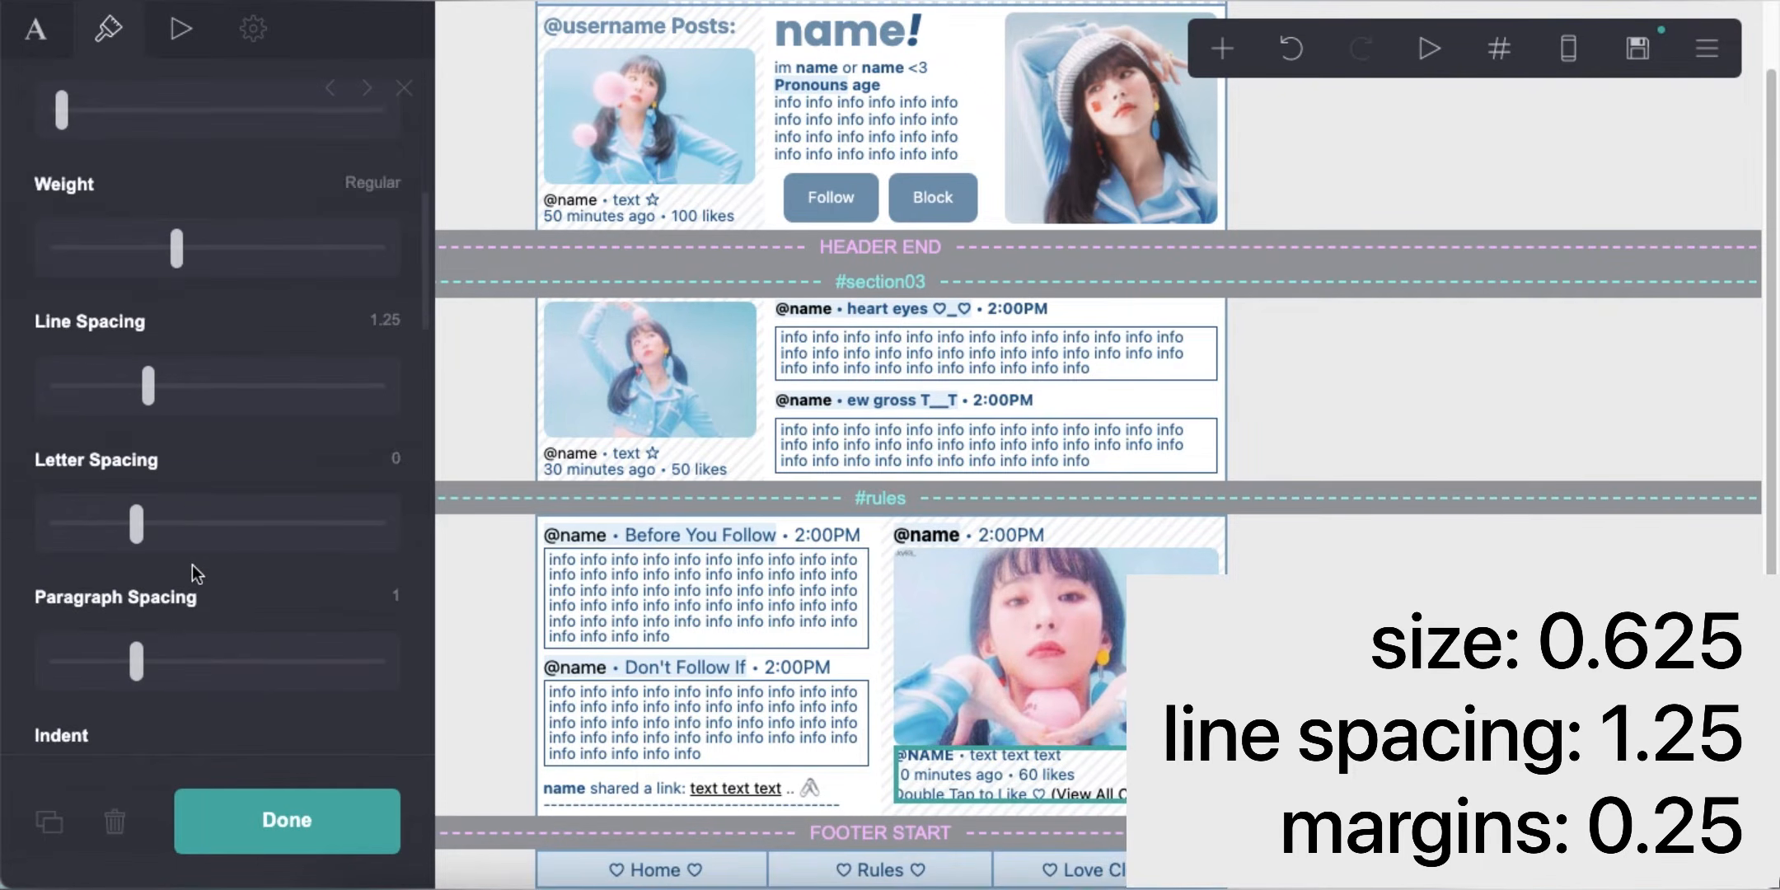
pyautogui.click(1486, 624)
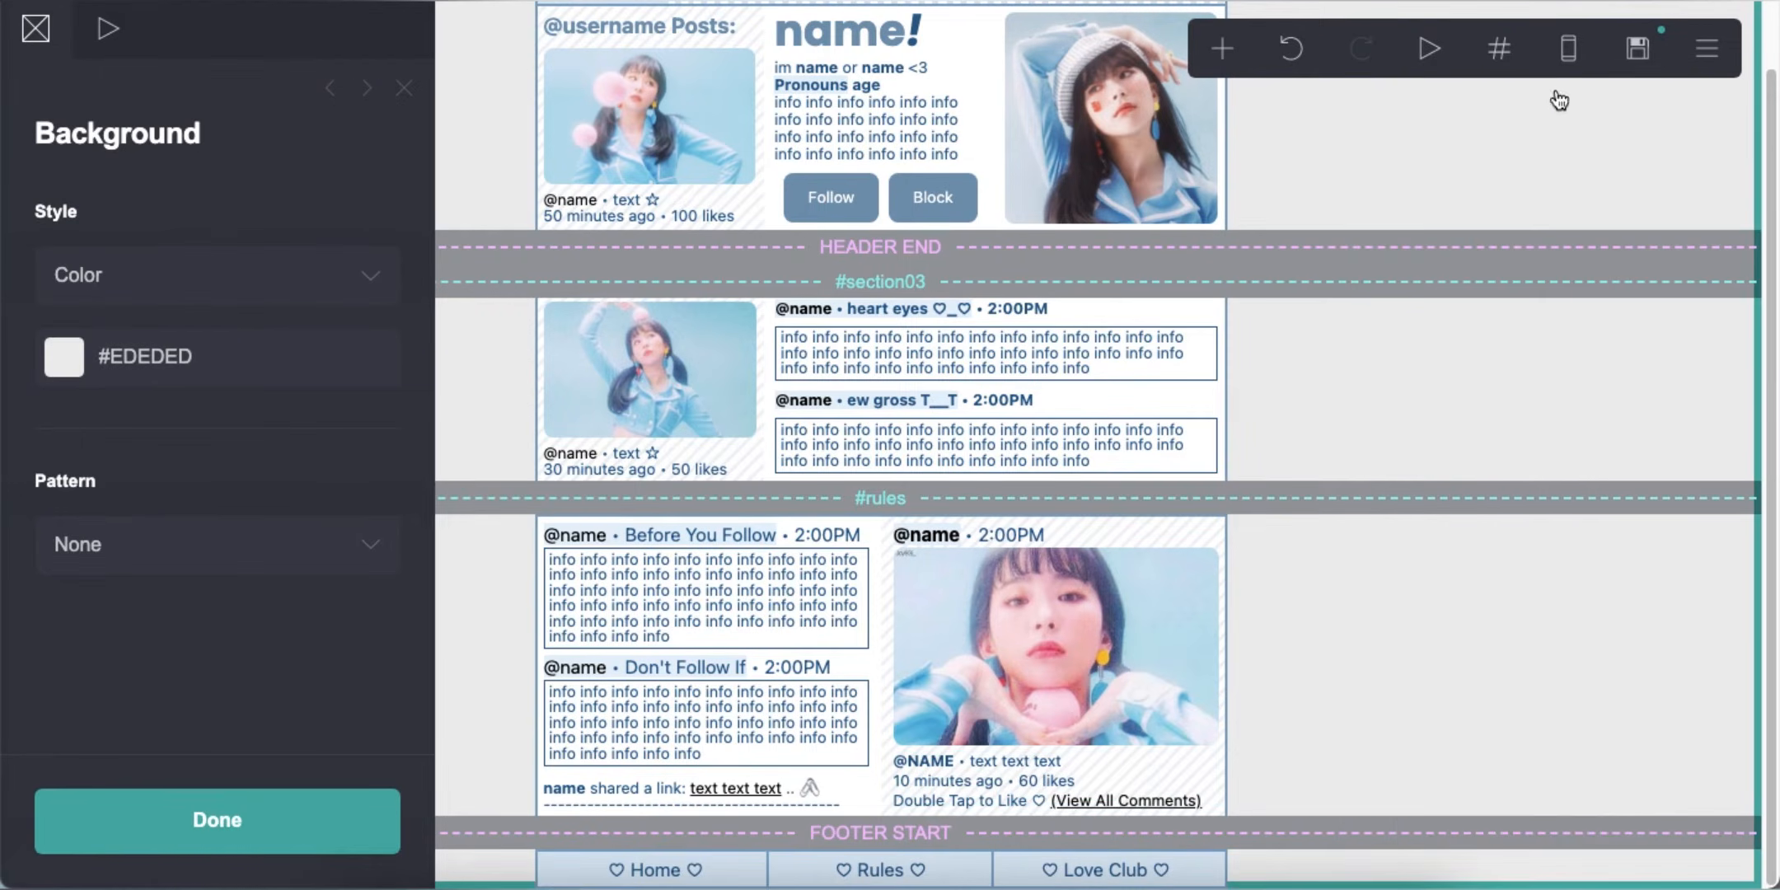
pyautogui.click(1568, 48)
pyautogui.click(1568, 48)
# Add a section break control named "likes" between the rules section and the footer marker
pyautogui.scroll(-2, 1370, 752)
pyautogui.click(1222, 49)
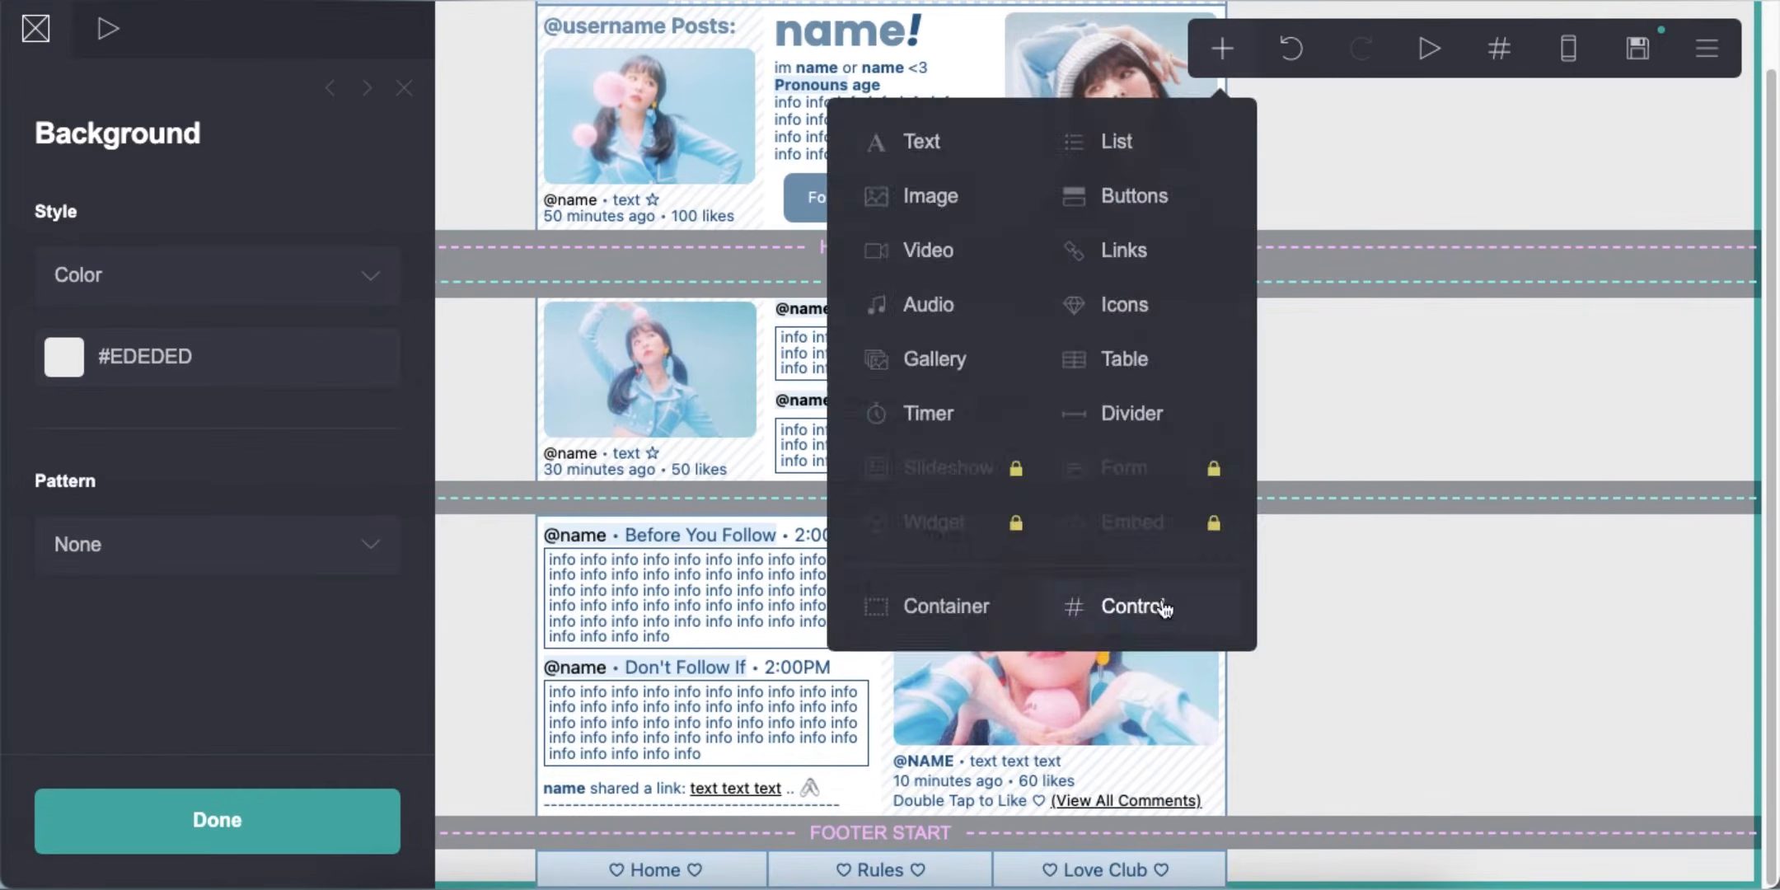
pyautogui.click(1150, 605)
pyautogui.scroll(-3, 255, 633)
pyautogui.doubleClick(147, 509)
pyautogui.write('likes')
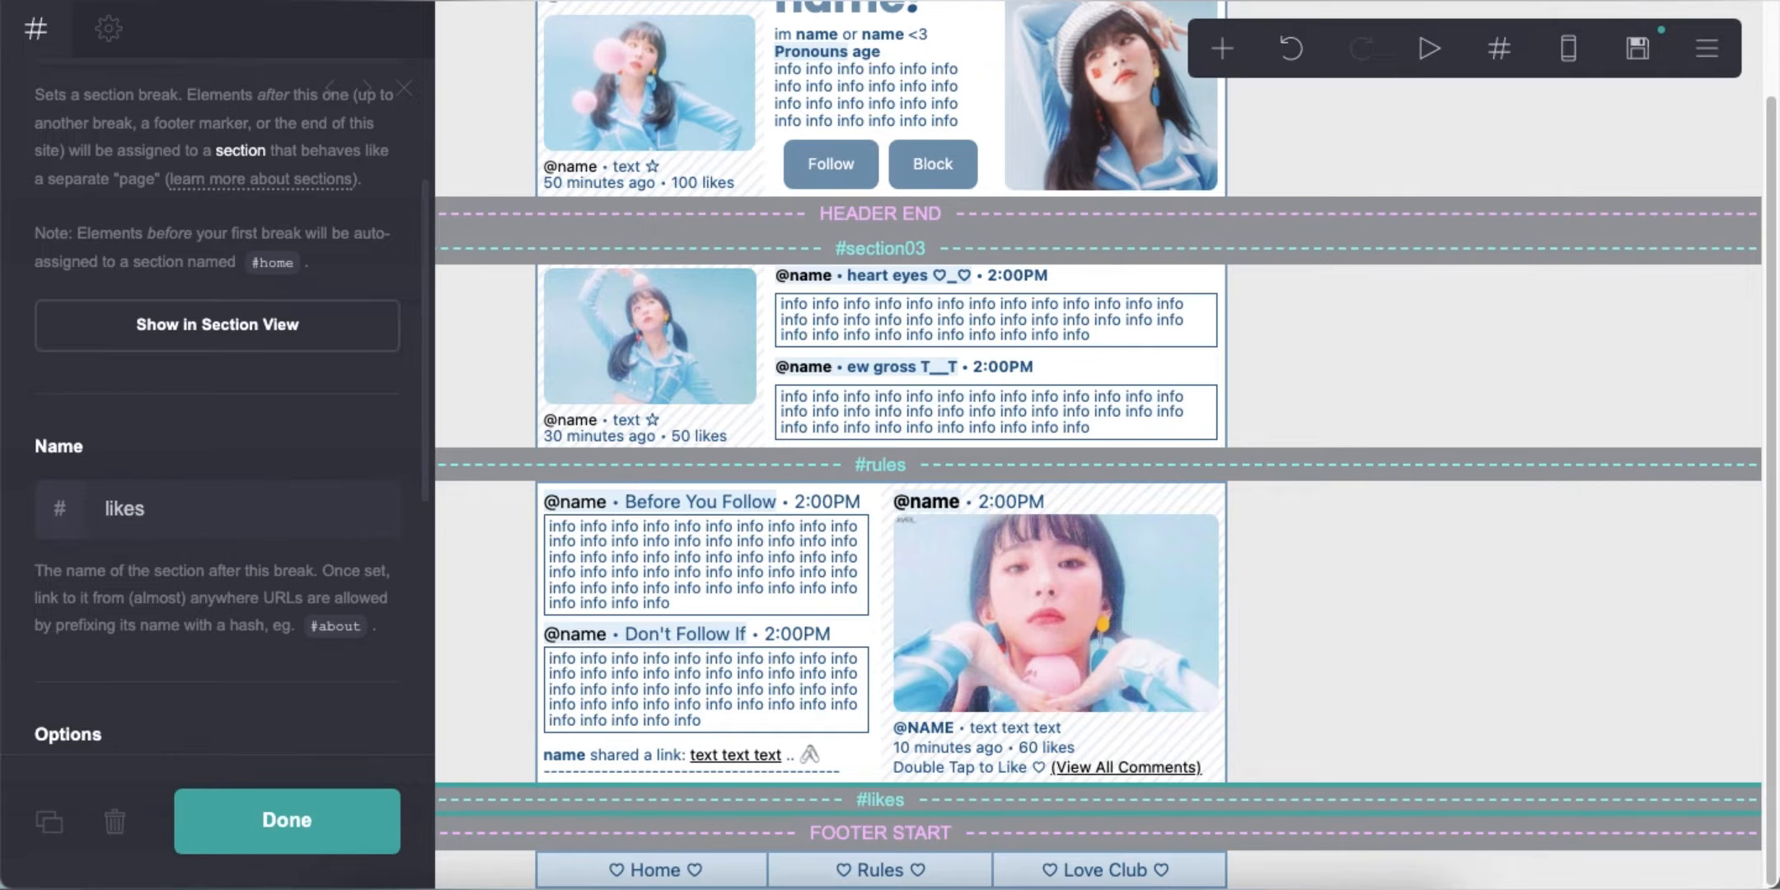
pyautogui.click(286, 820)
pyautogui.click(1562, 53)
pyautogui.click(993, 654)
pyautogui.scroll(-10, 286, 556)
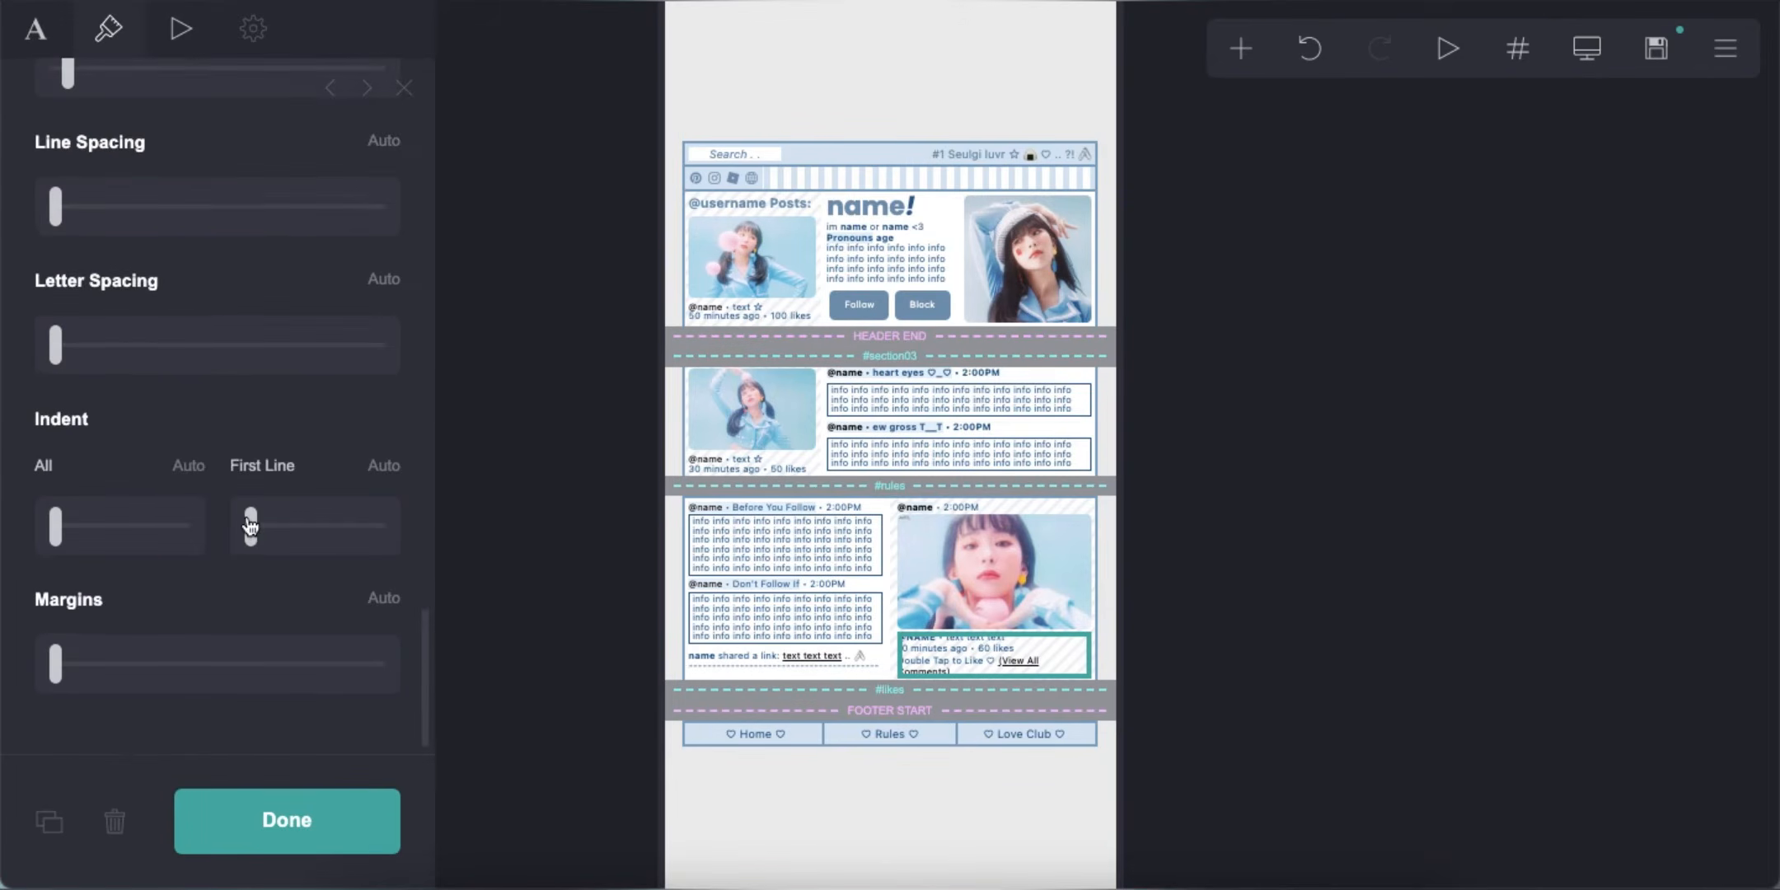
pyautogui.click(1591, 54)
pyautogui.click(1349, 724)
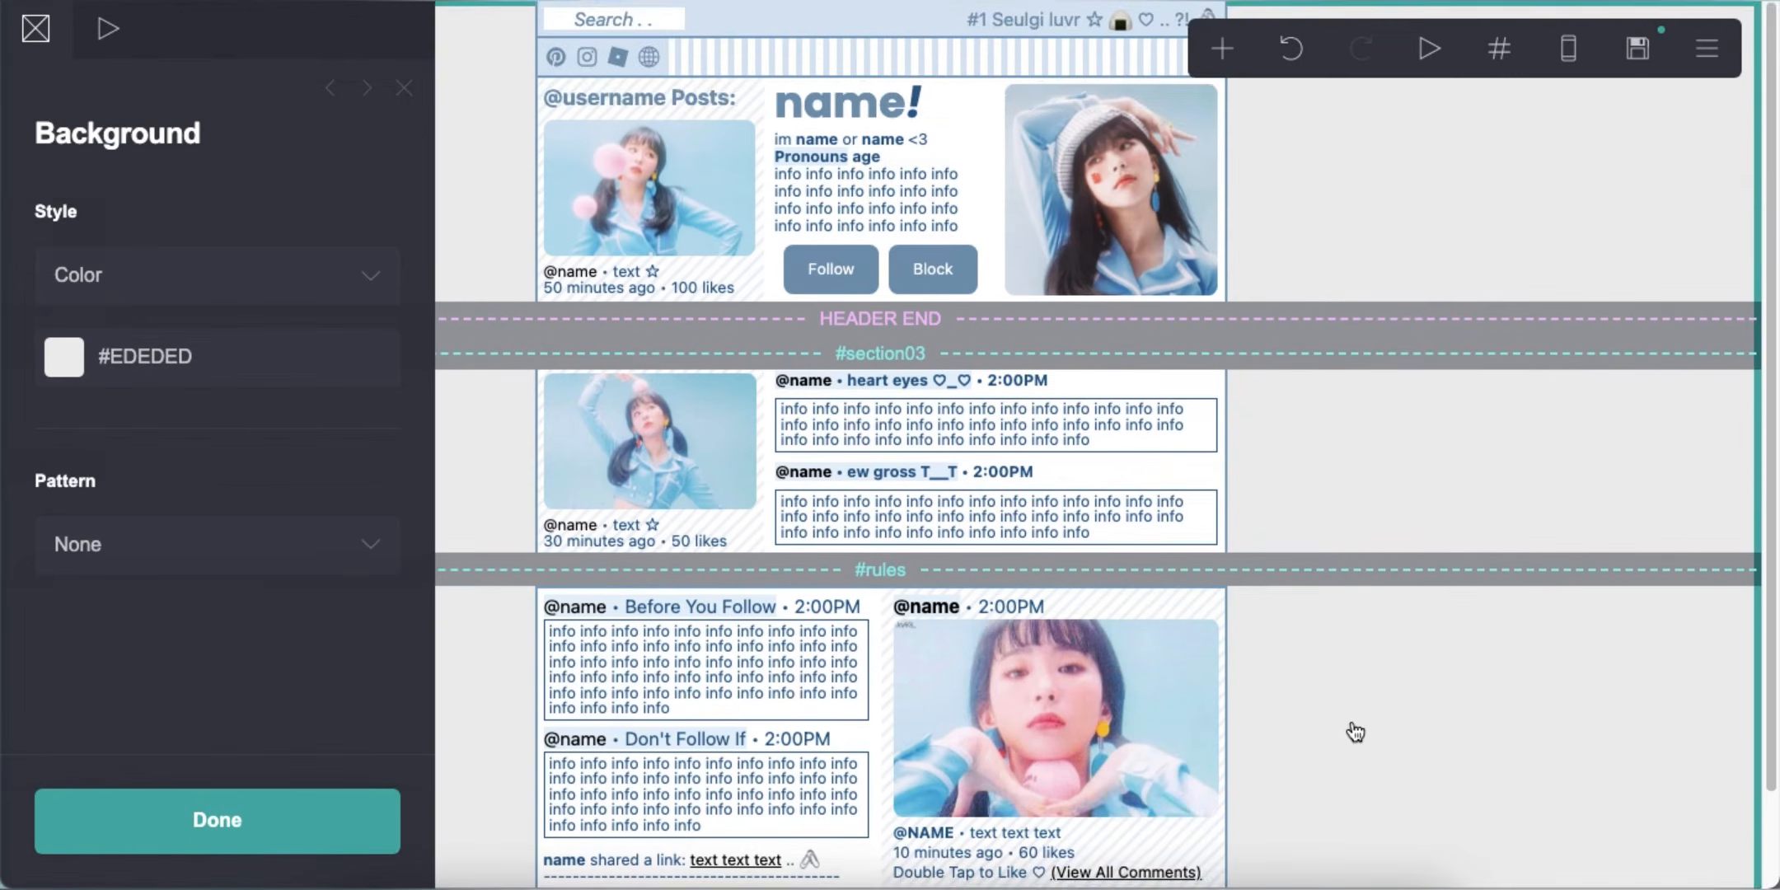
# Set the portrait caption's mobile line spacing to 1
pyautogui.scroll(-2, 1349, 724)
pyautogui.click(1210, 748)
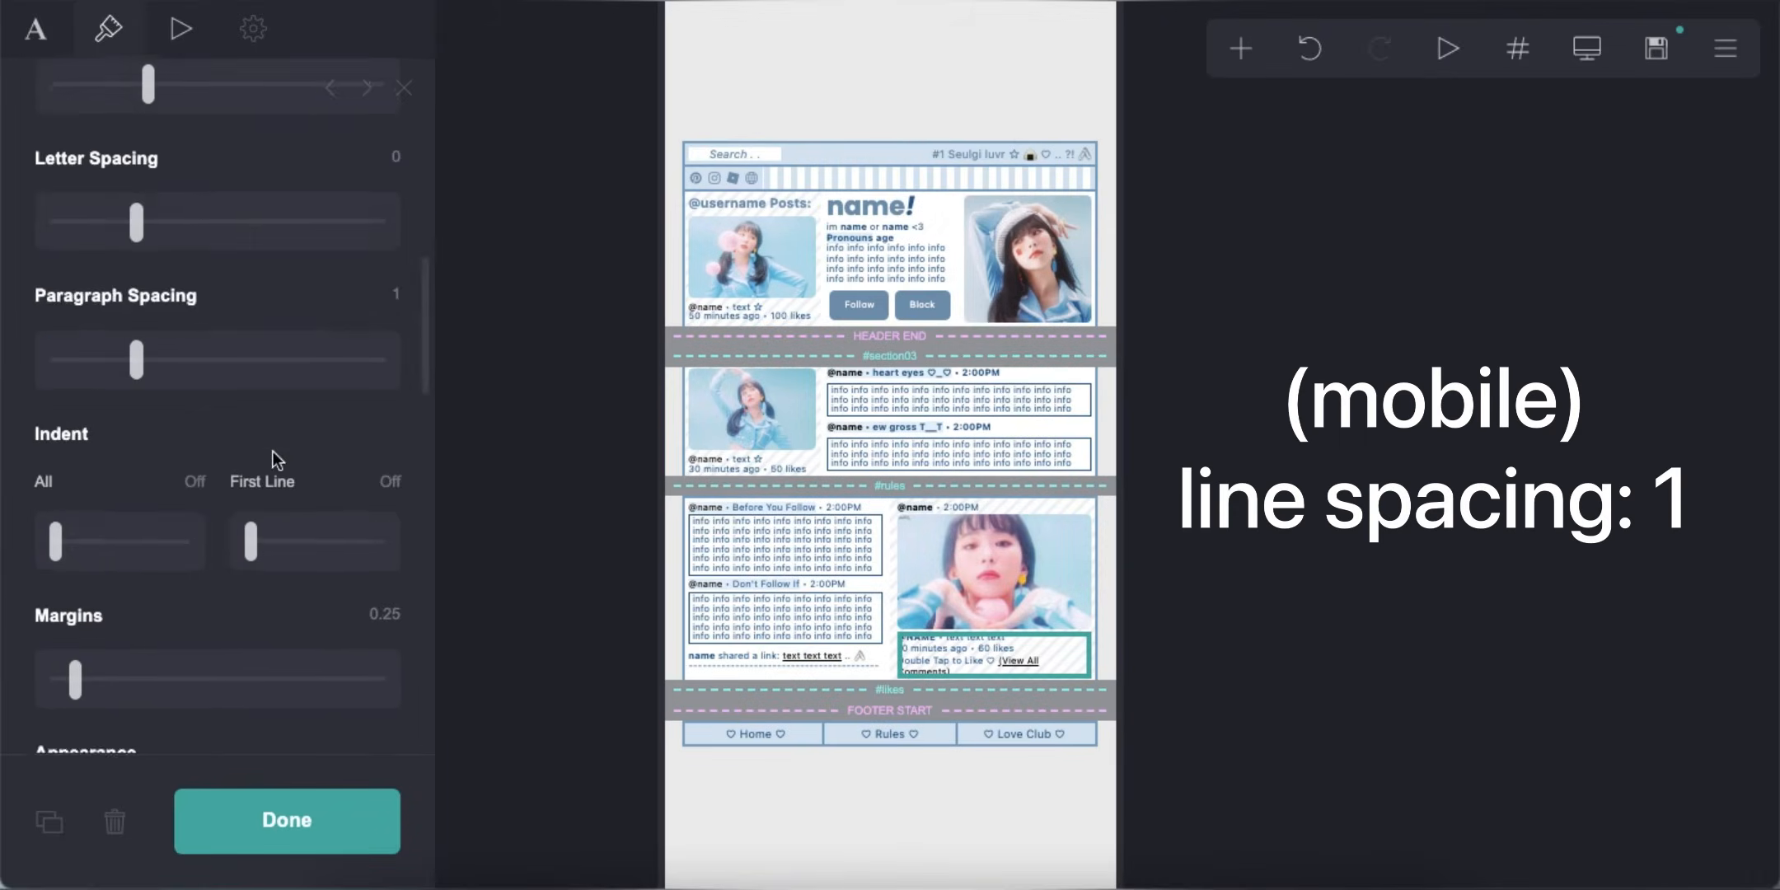
pyautogui.scroll(5, 272, 445)
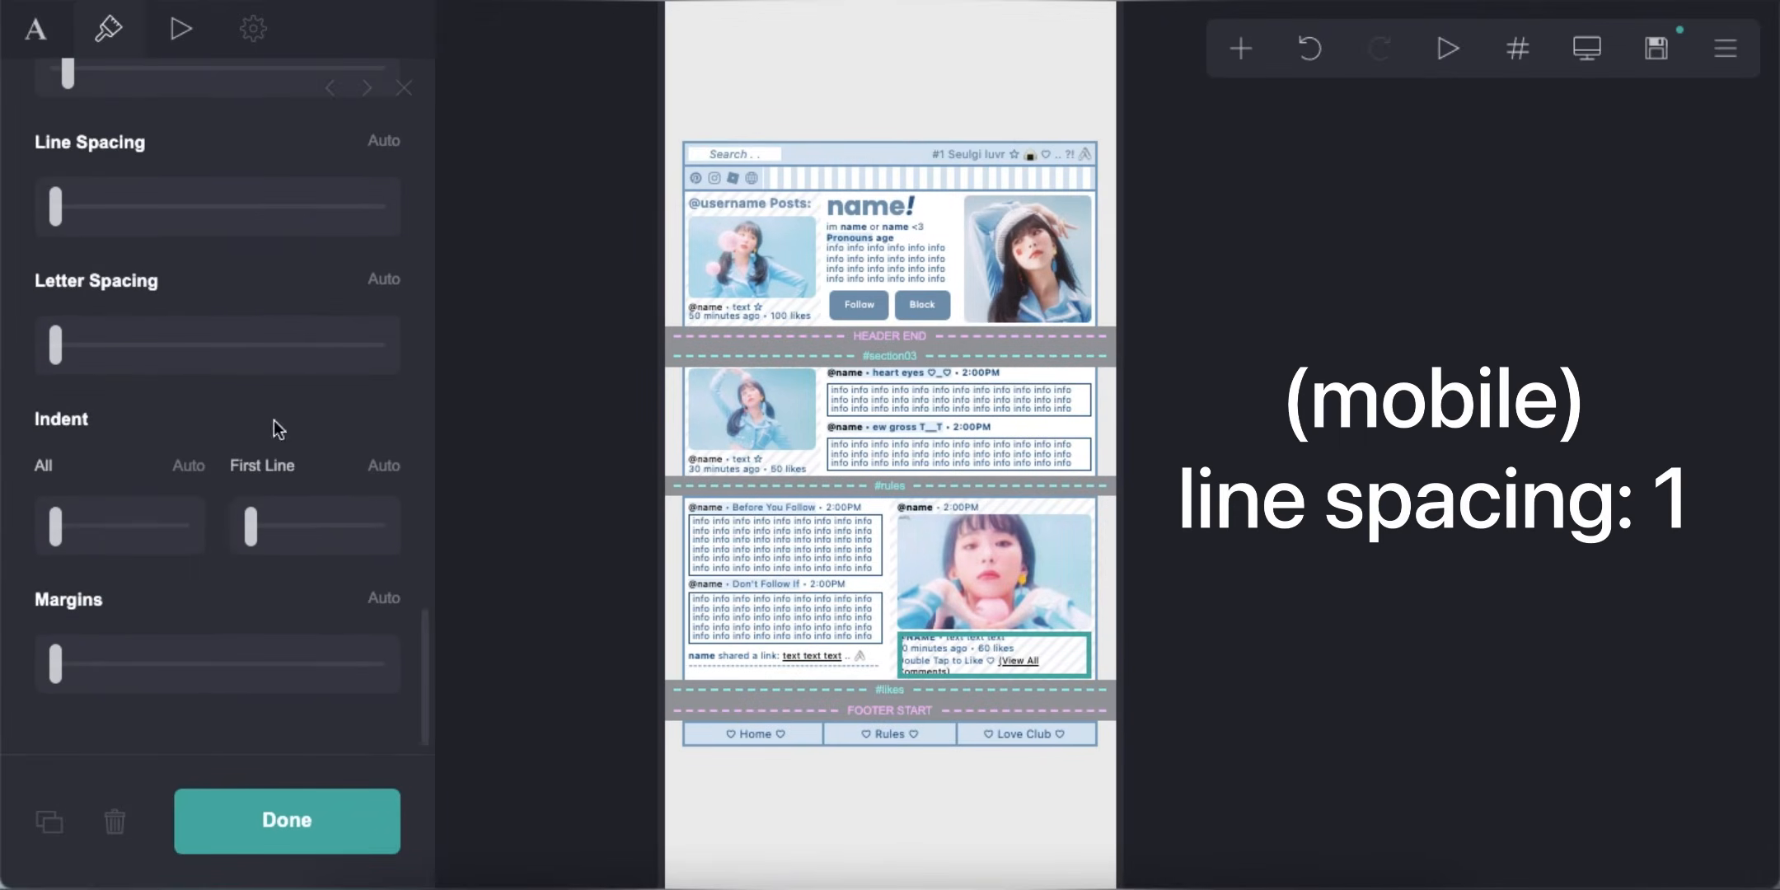
pyautogui.click(385, 385)
pyautogui.click(965, 836)
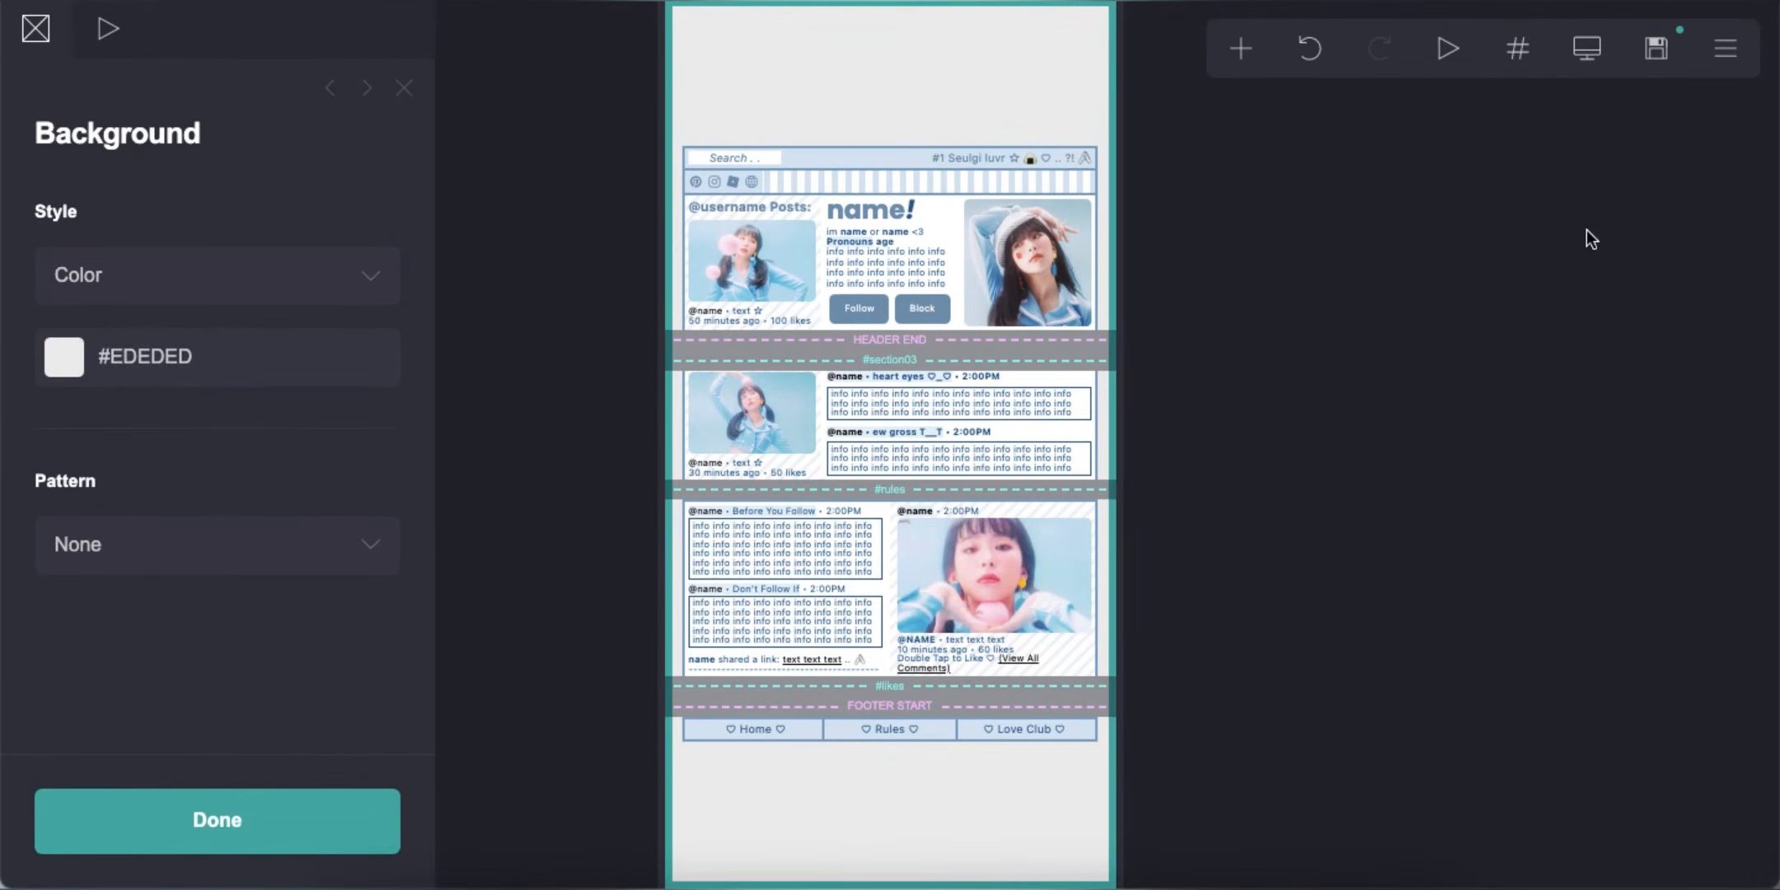
pyautogui.click(1587, 50)
# Add a container under the #likes section break and make it a two-column container
pyautogui.click(1222, 48)
pyautogui.click(956, 605)
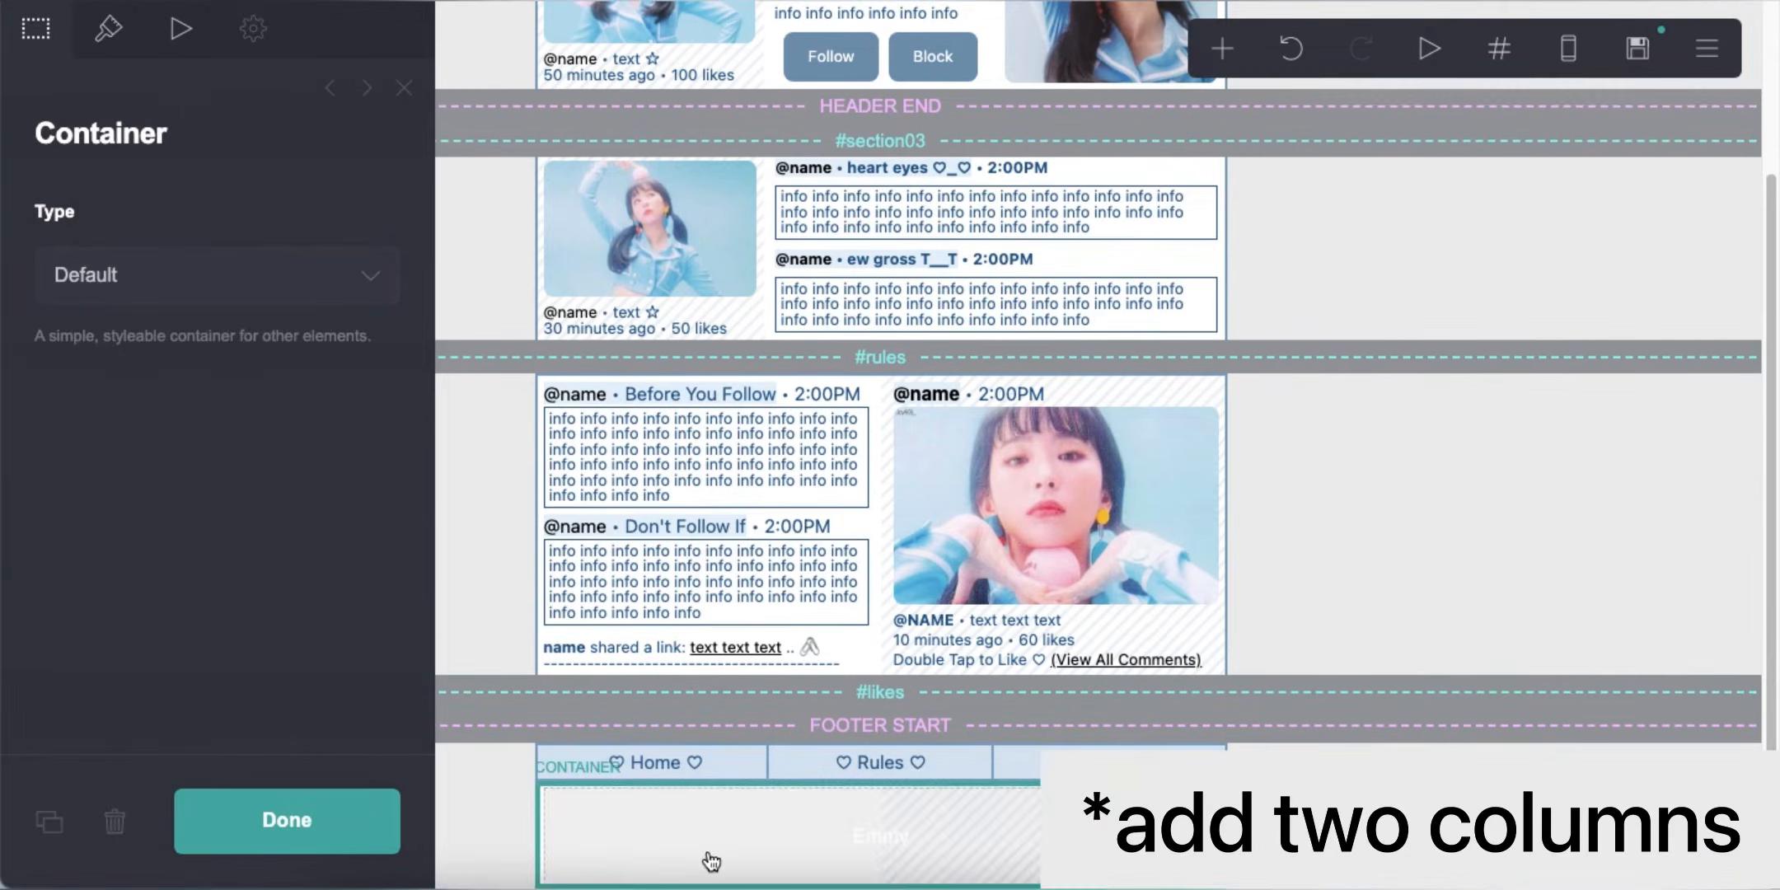
pyautogui.click(190, 280)
pyautogui.click(166, 188)
# Set the likes container's content spacing to 0.25 and its gradient stops to #F2F9FF80 at 50% and #FFFFFF at 0%
pyautogui.click(108, 28)
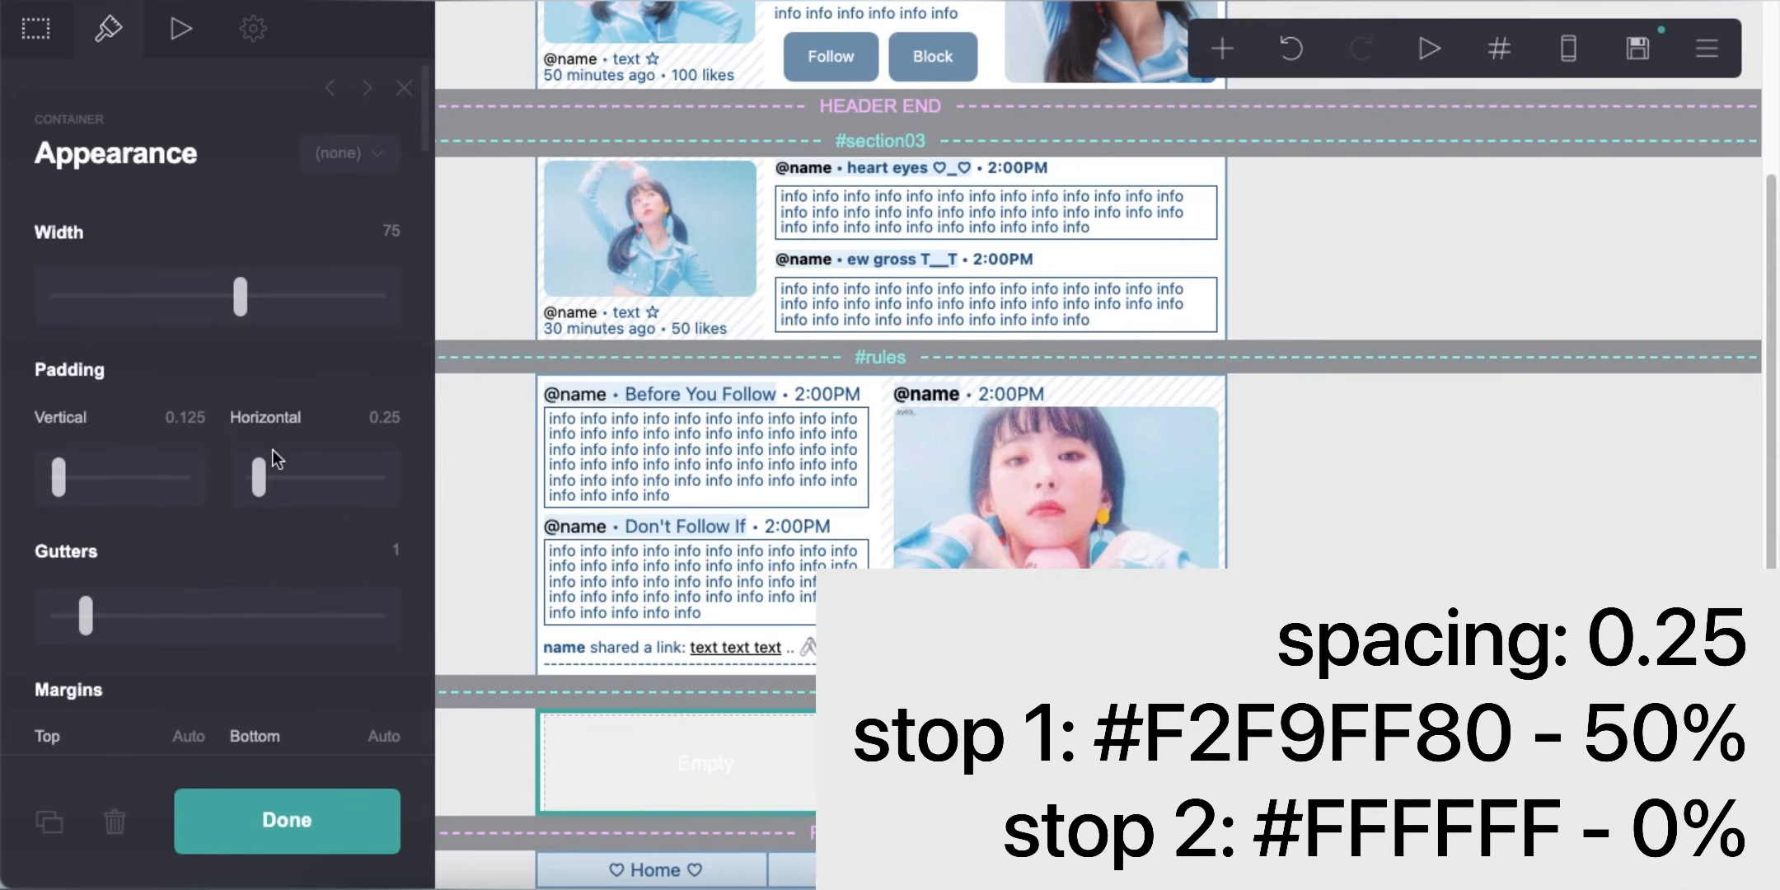
pyautogui.scroll(-10, 290, 528)
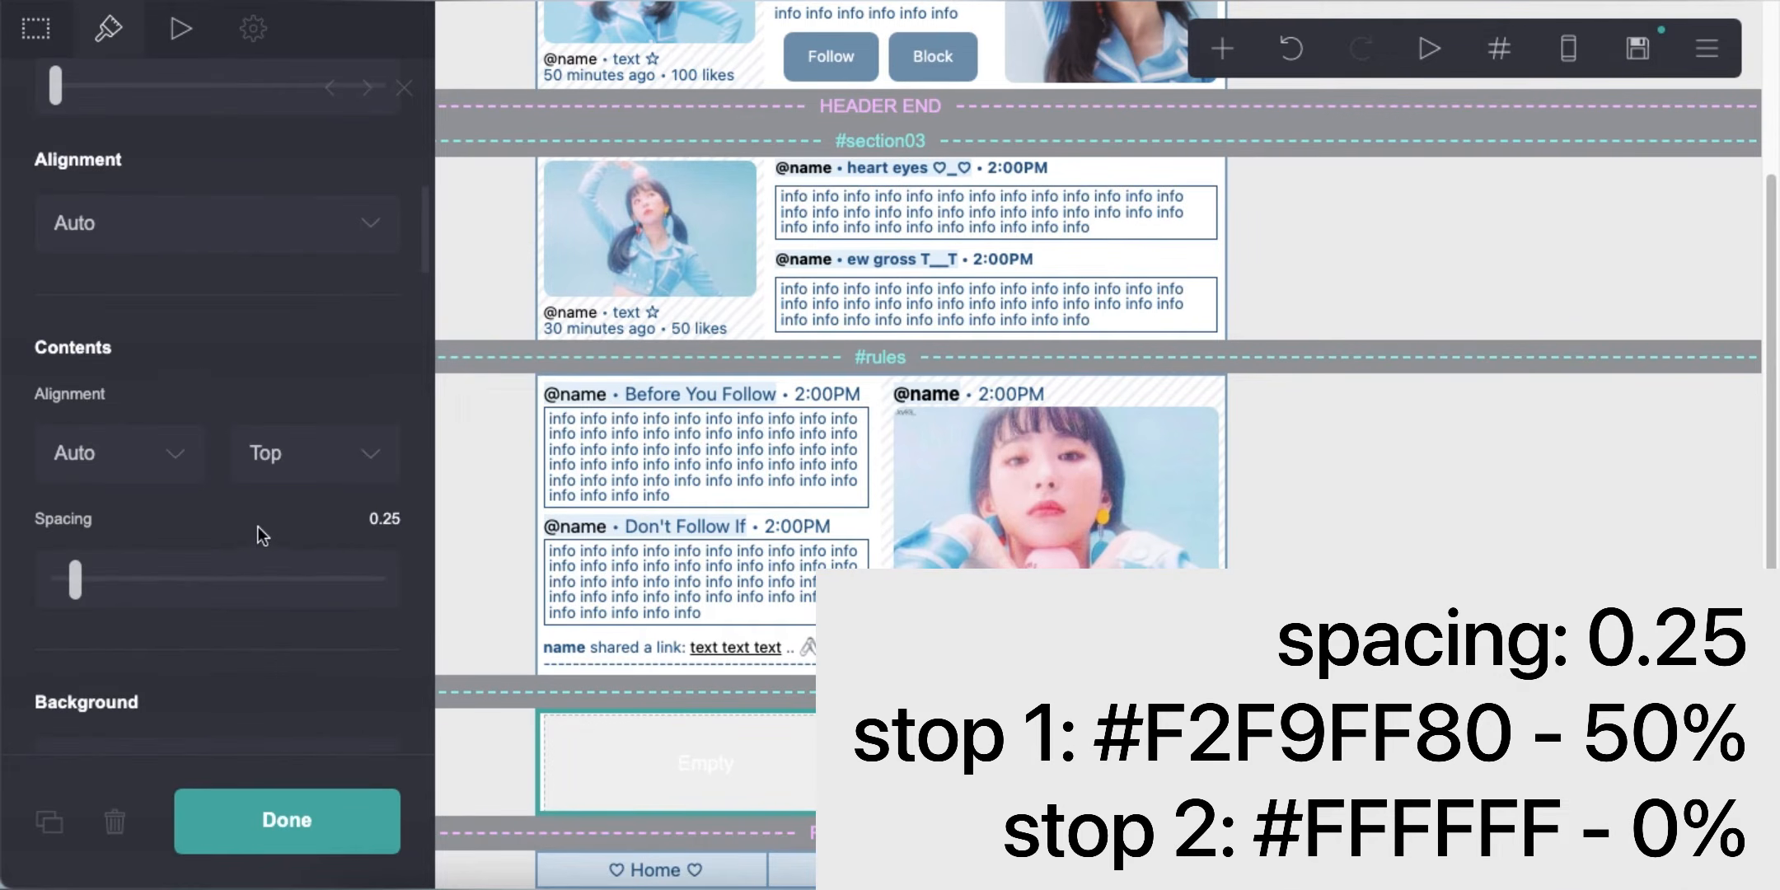
pyautogui.scroll(-8, 263, 536)
pyautogui.click(149, 308)
pyautogui.write('#F2F9FF80')
pyautogui.press('Return')
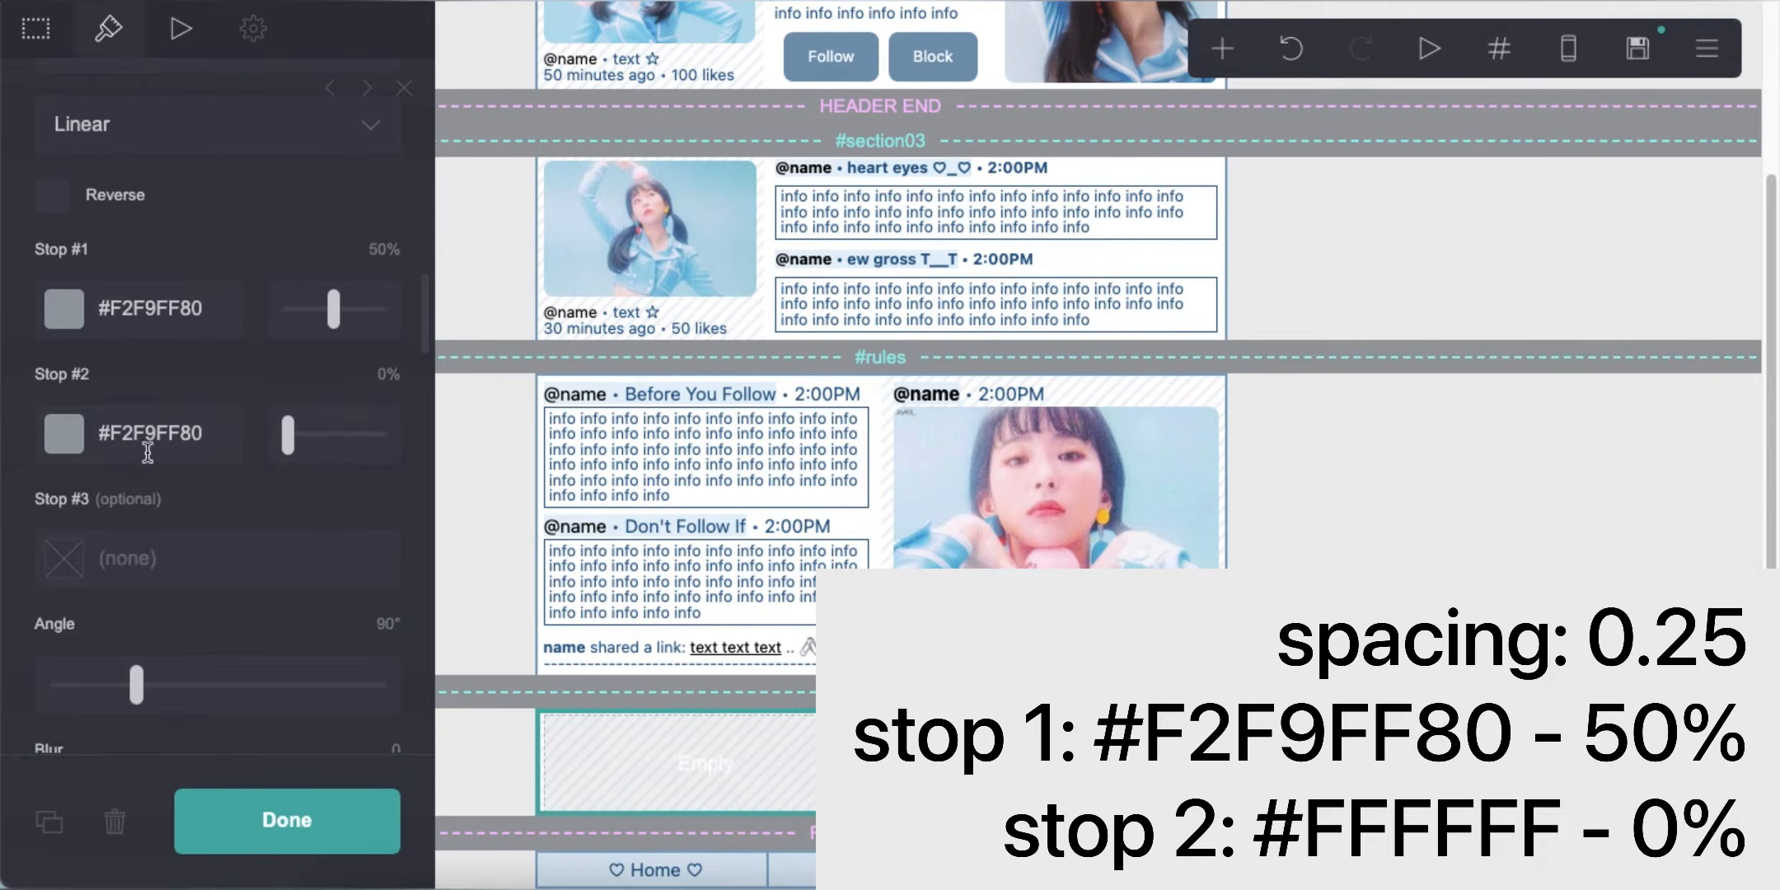
pyautogui.click(147, 452)
pyautogui.write('#FFFFFF')
pyautogui.press('Return')
pyautogui.scroll(-3, 182, 469)
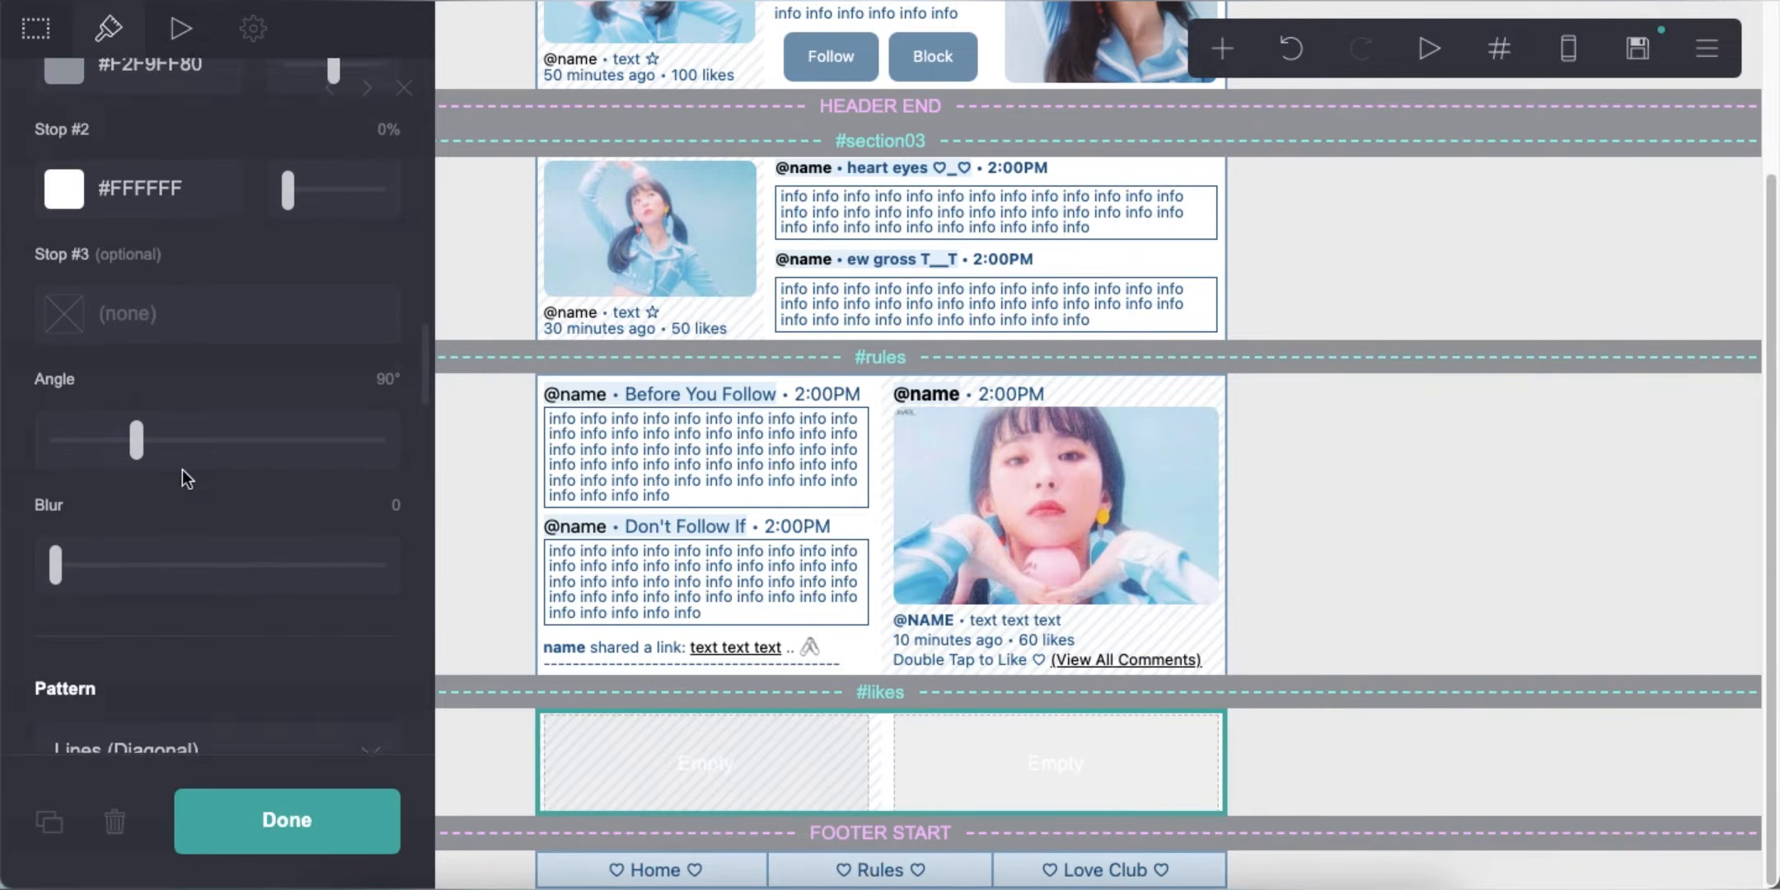
pyautogui.click(1331, 755)
# Add a text element to the first column of the likes container reading "name shared a video:" with "name" in bold
pyautogui.click(1224, 51)
pyautogui.click(911, 142)
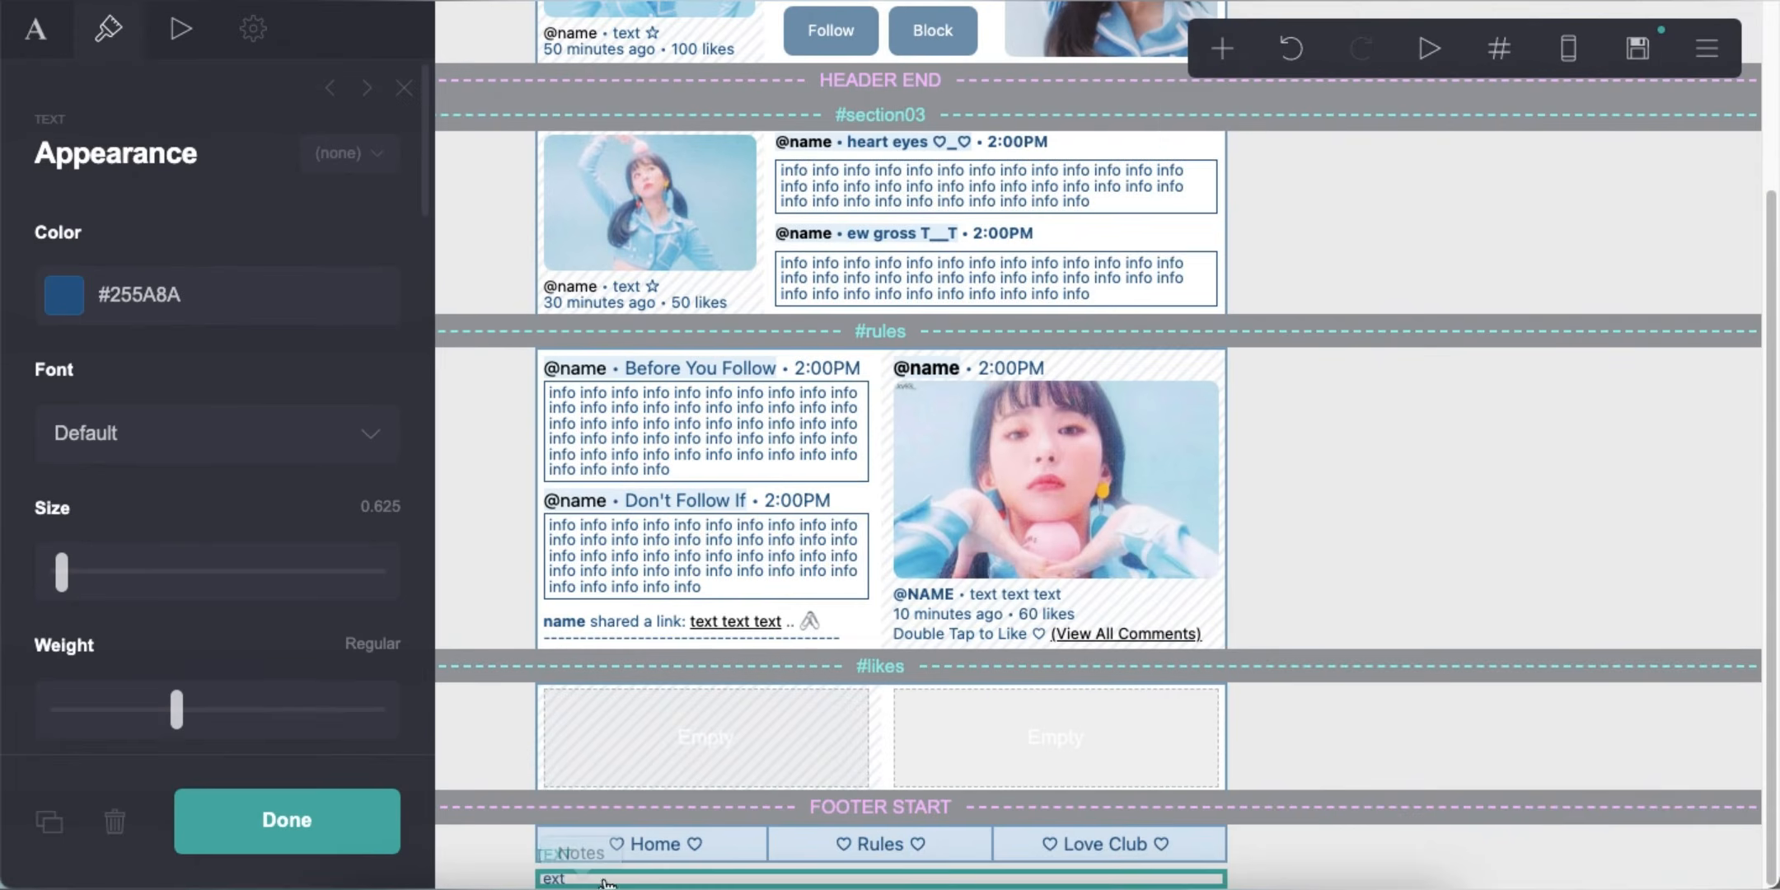
pyautogui.click(36, 29)
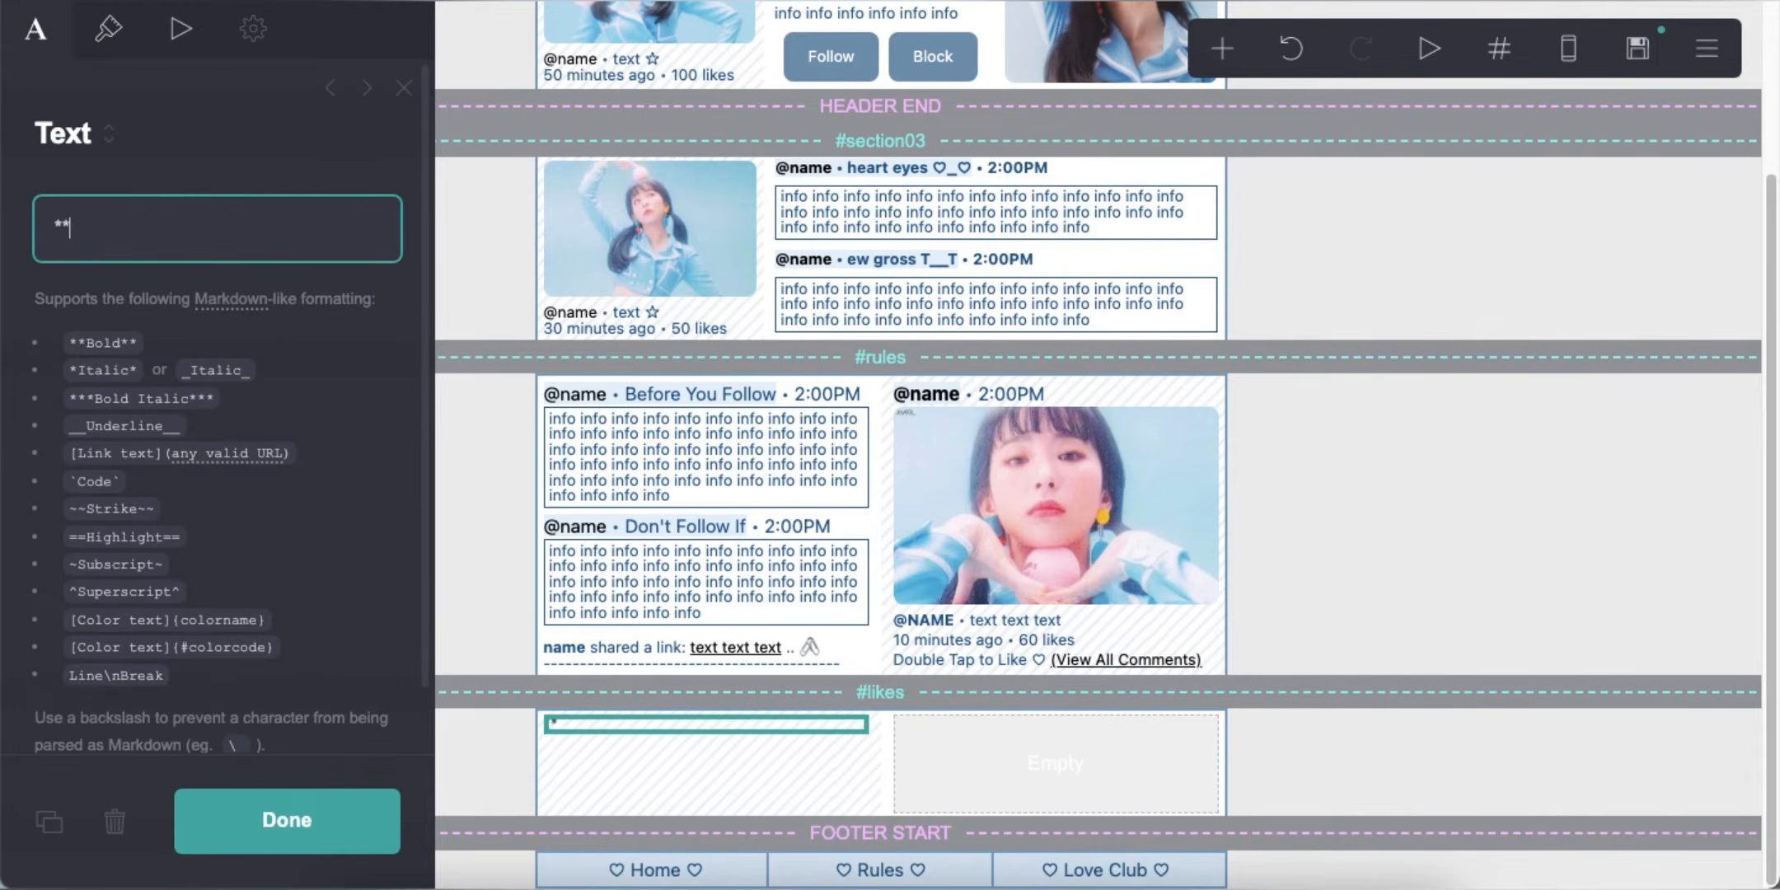
# Set the "name shared a video:" text to size 0.75 and line spacing 1
pyautogui.click(109, 33)
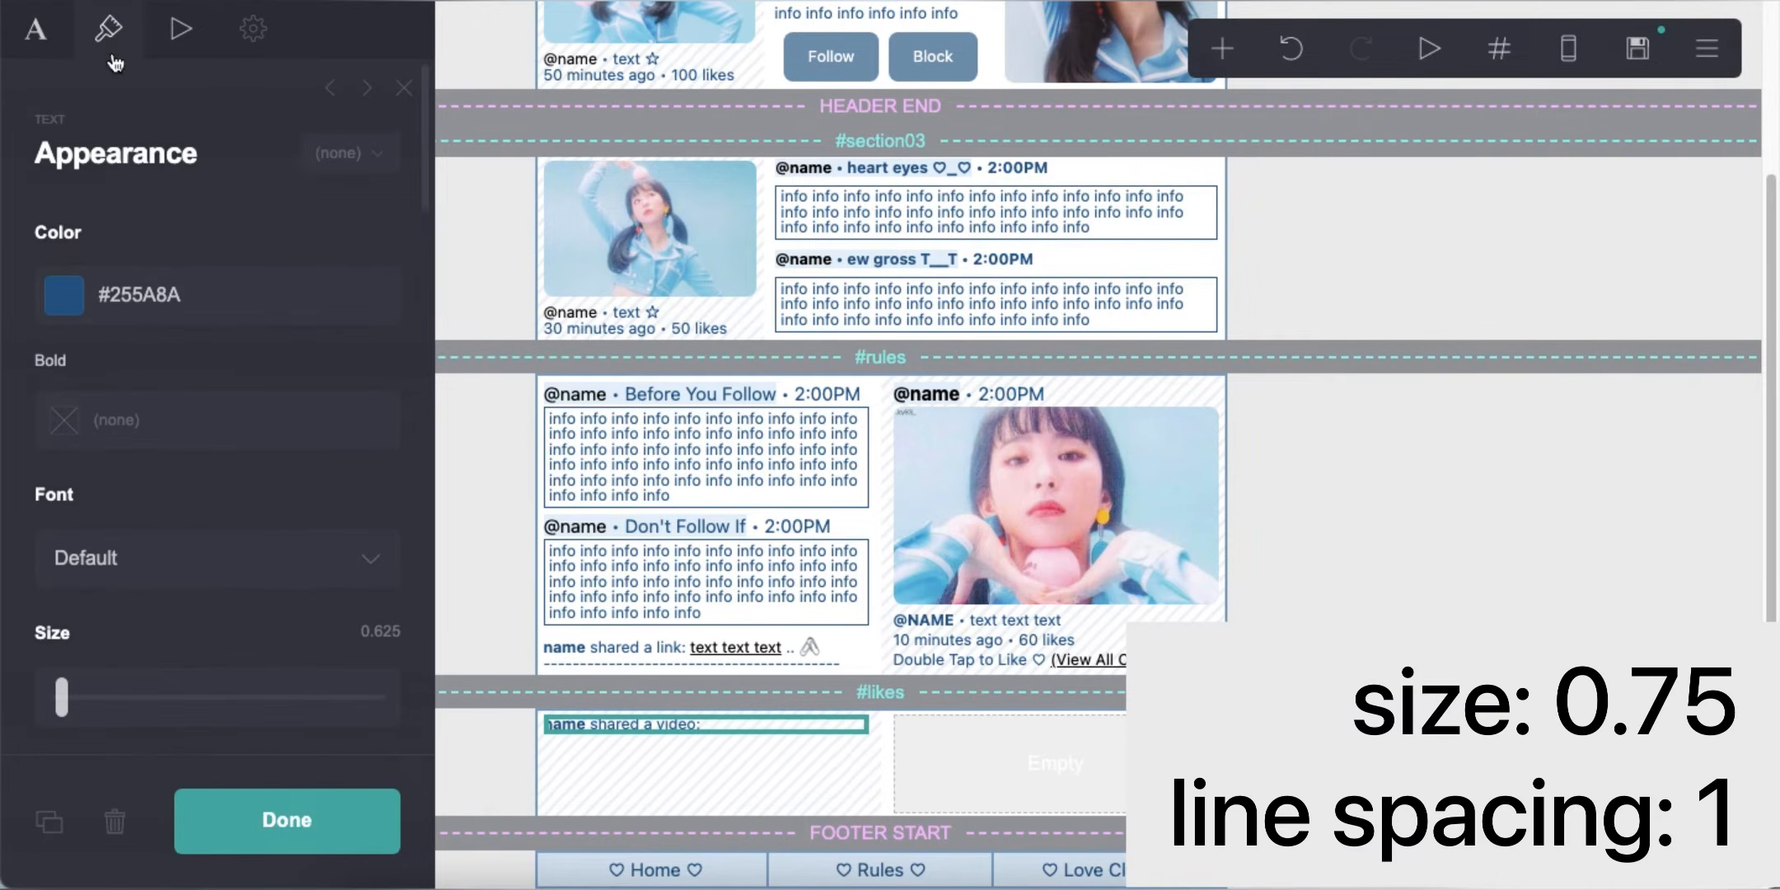
pyautogui.scroll(-3, 225, 404)
pyautogui.write('.75')
pyautogui.press('Return')
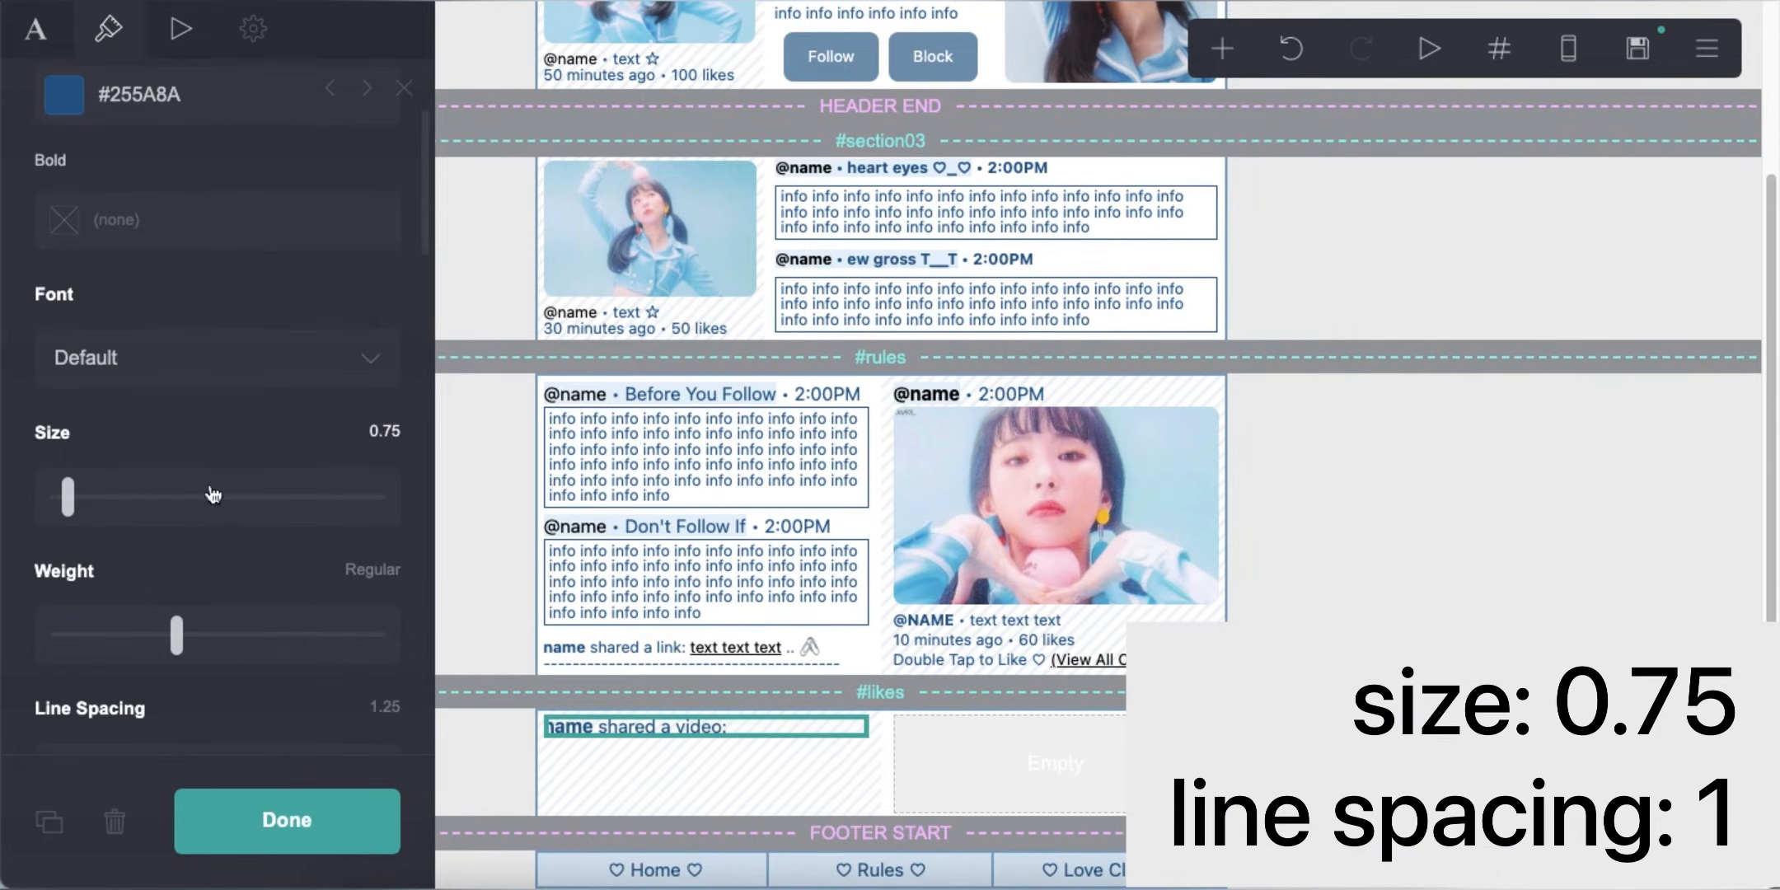
pyautogui.scroll(-2, 213, 494)
pyautogui.click(386, 617)
pyautogui.write('1')
pyautogui.press('Return')
pyautogui.scroll(-10, 206, 569)
pyautogui.scroll(10, 202, 559)
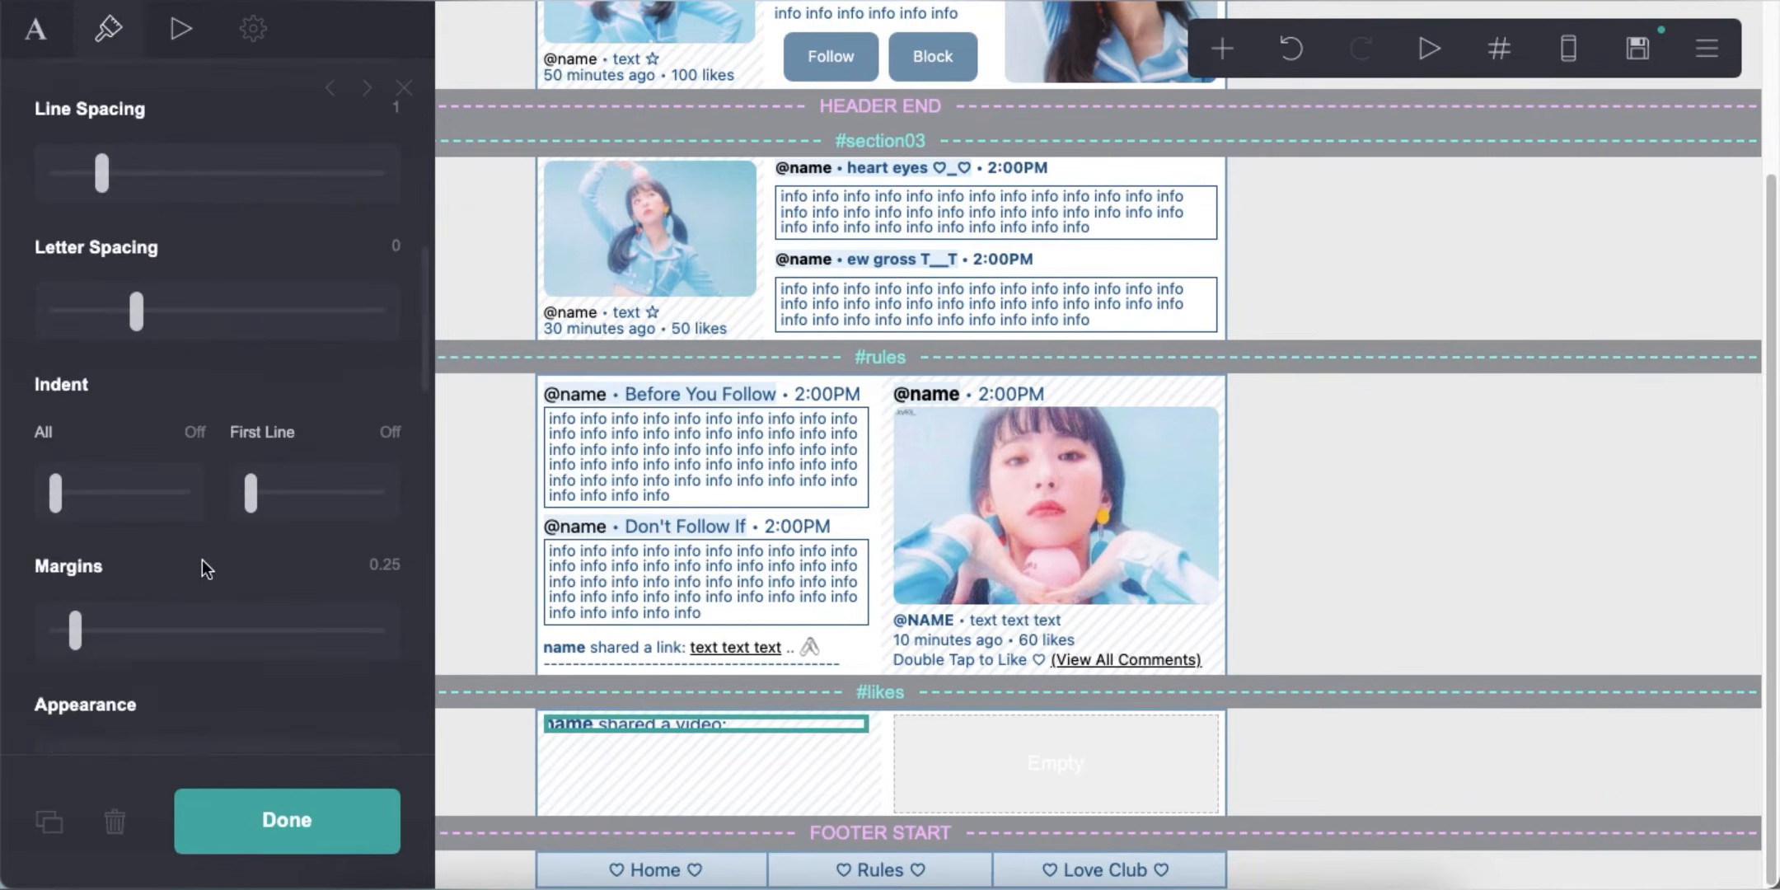
pyautogui.scroll(-15, 203, 563)
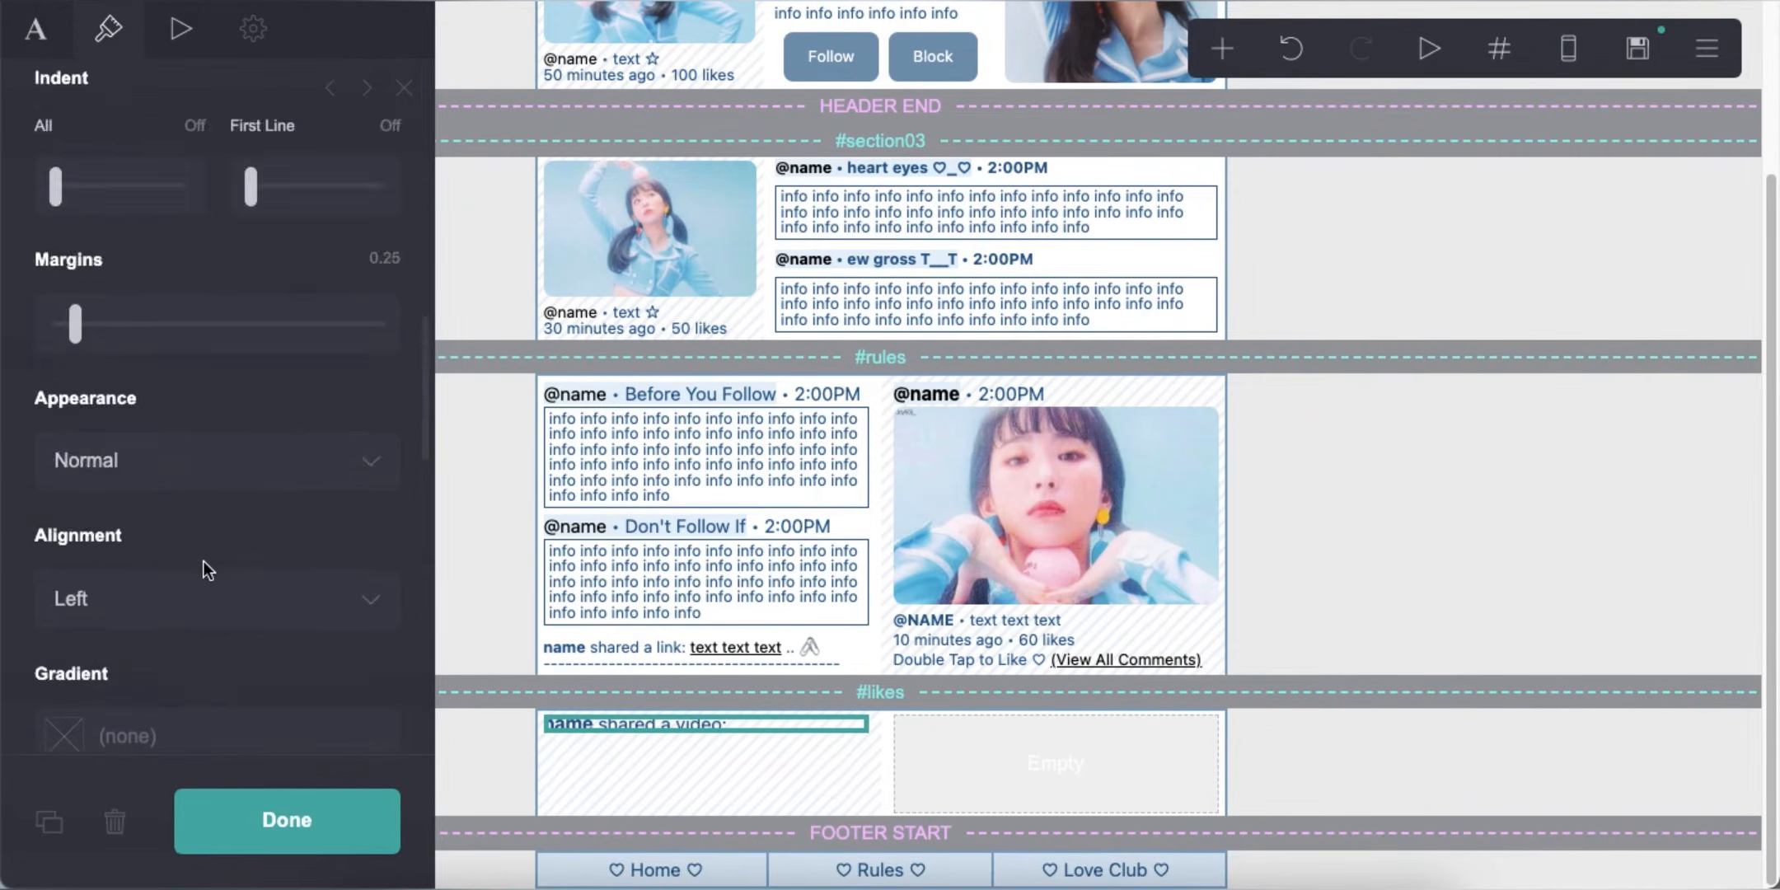
# Set the mobile line spacing of the "name shared a video:" text to Auto and return to the desktop view
pyautogui.click(1570, 51)
pyautogui.moveTo(120, 481); pyautogui.dragTo(53, 481)
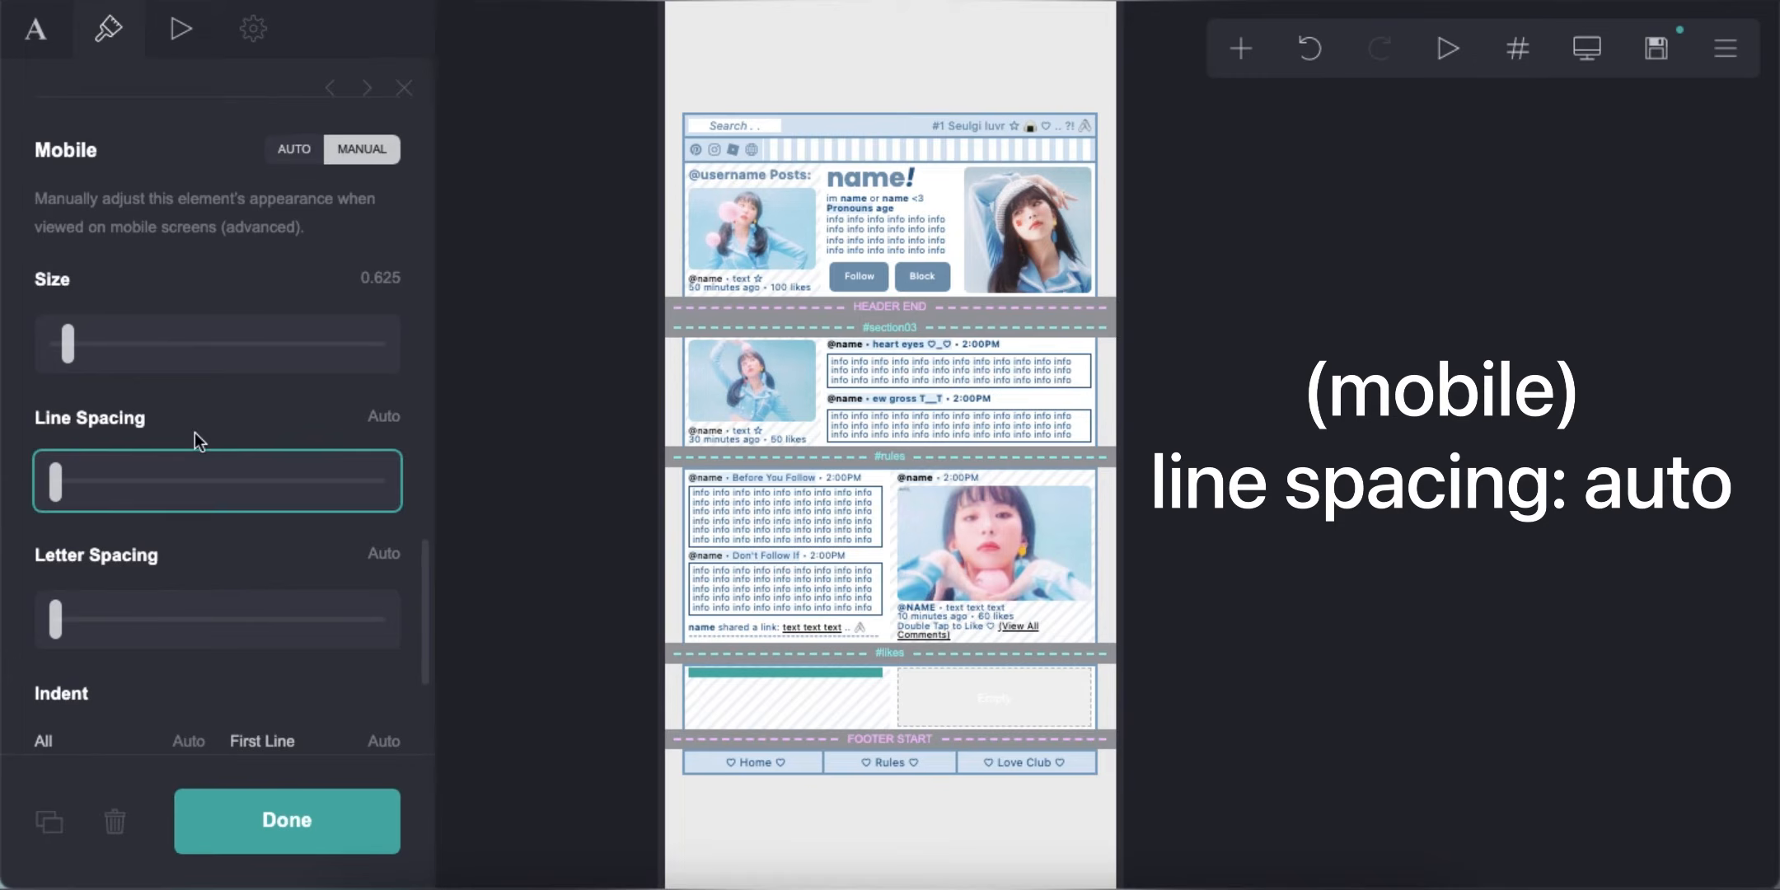
pyautogui.click(869, 826)
pyautogui.click(1586, 48)
# Add an embedded video below the "name shared a video:" text and paste in the YouTube link
pyautogui.scroll(-3, 1281, 701)
pyautogui.click(1222, 47)
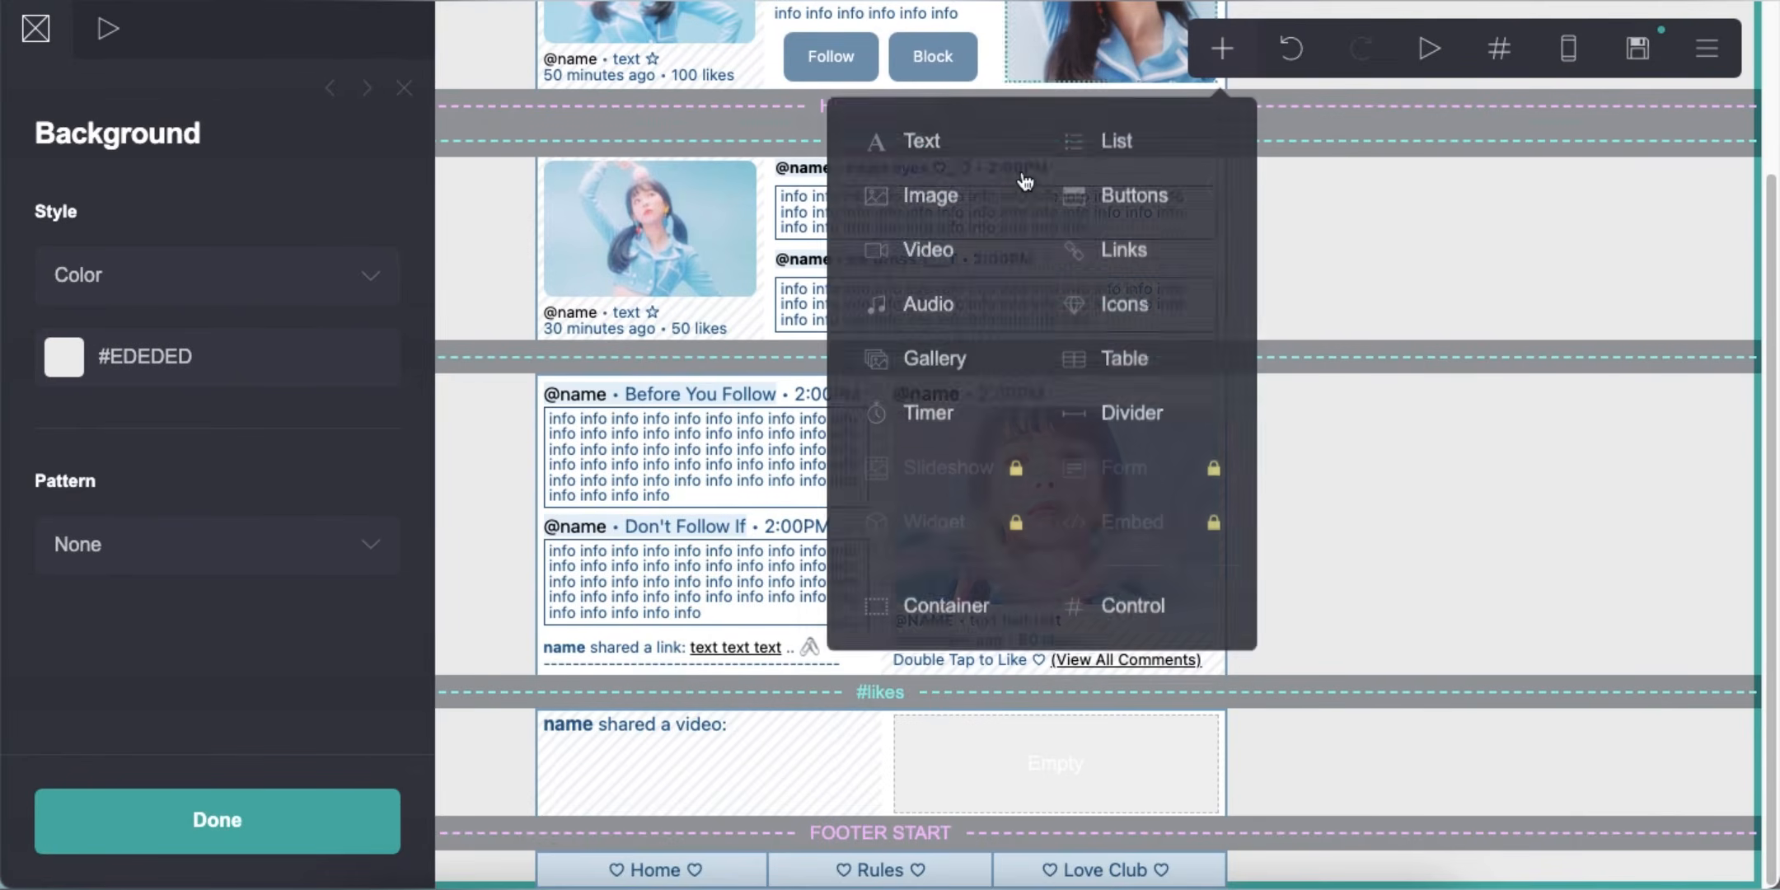
pyautogui.click(886, 318)
pyautogui.moveTo(755, 780); pyautogui.dragTo(617, 464)
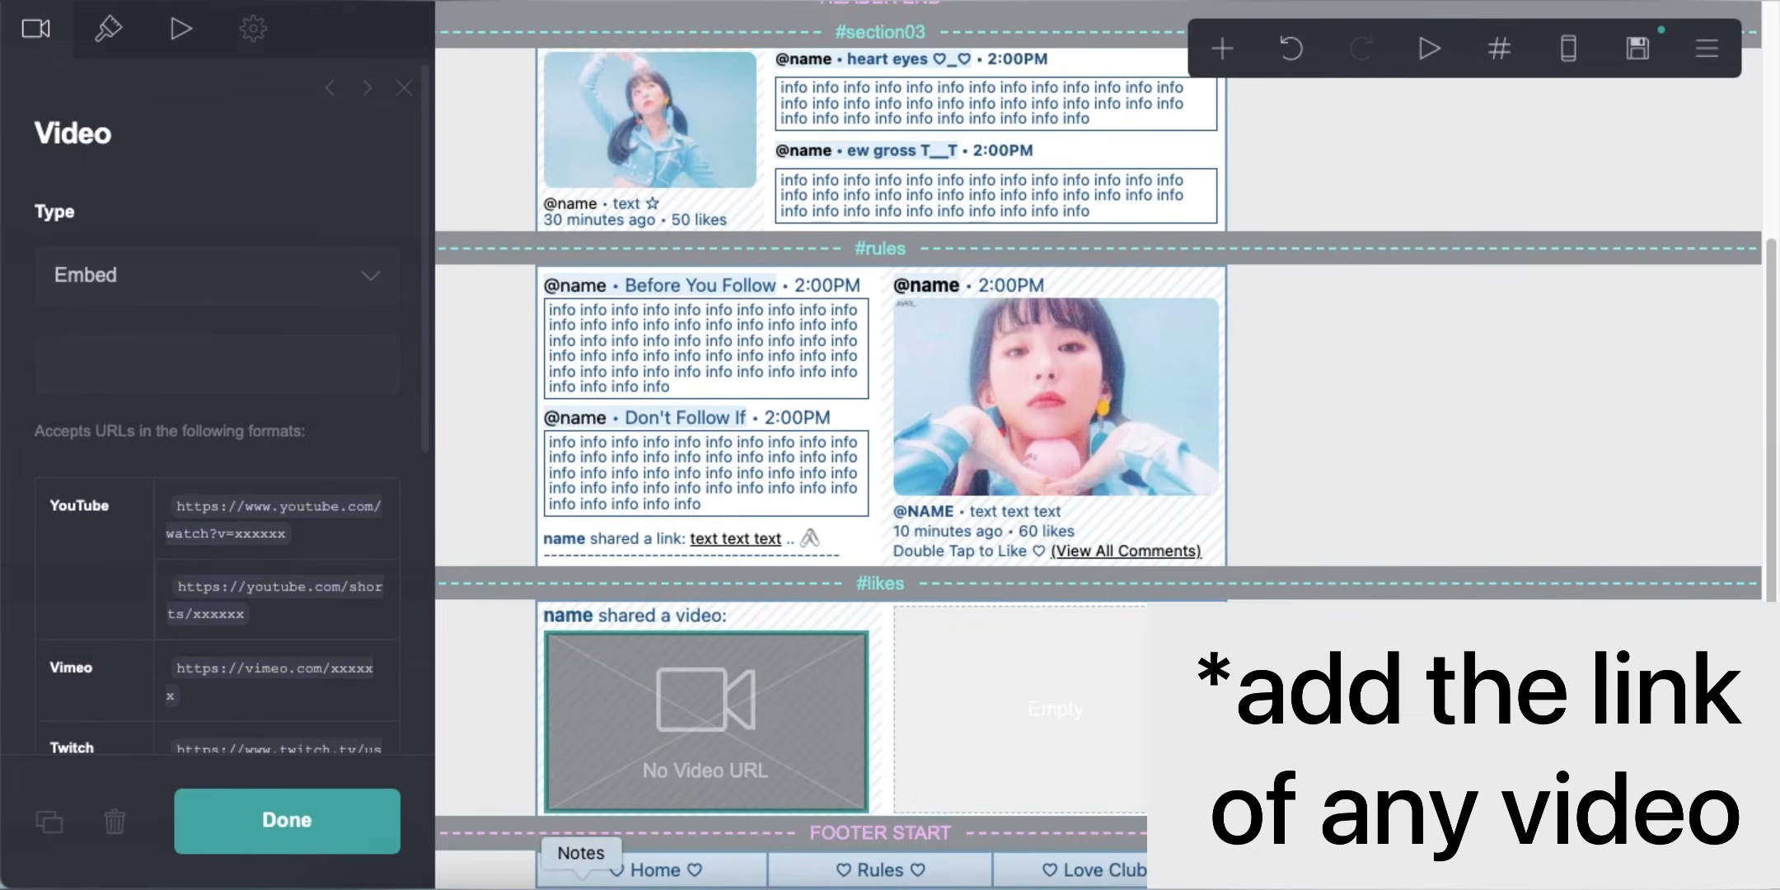
pyautogui.click(585, 885)
pyautogui.rightClick(241, 243)
pyautogui.click(280, 331)
pyautogui.click(115, 353)
pyautogui.rightClick(111, 350)
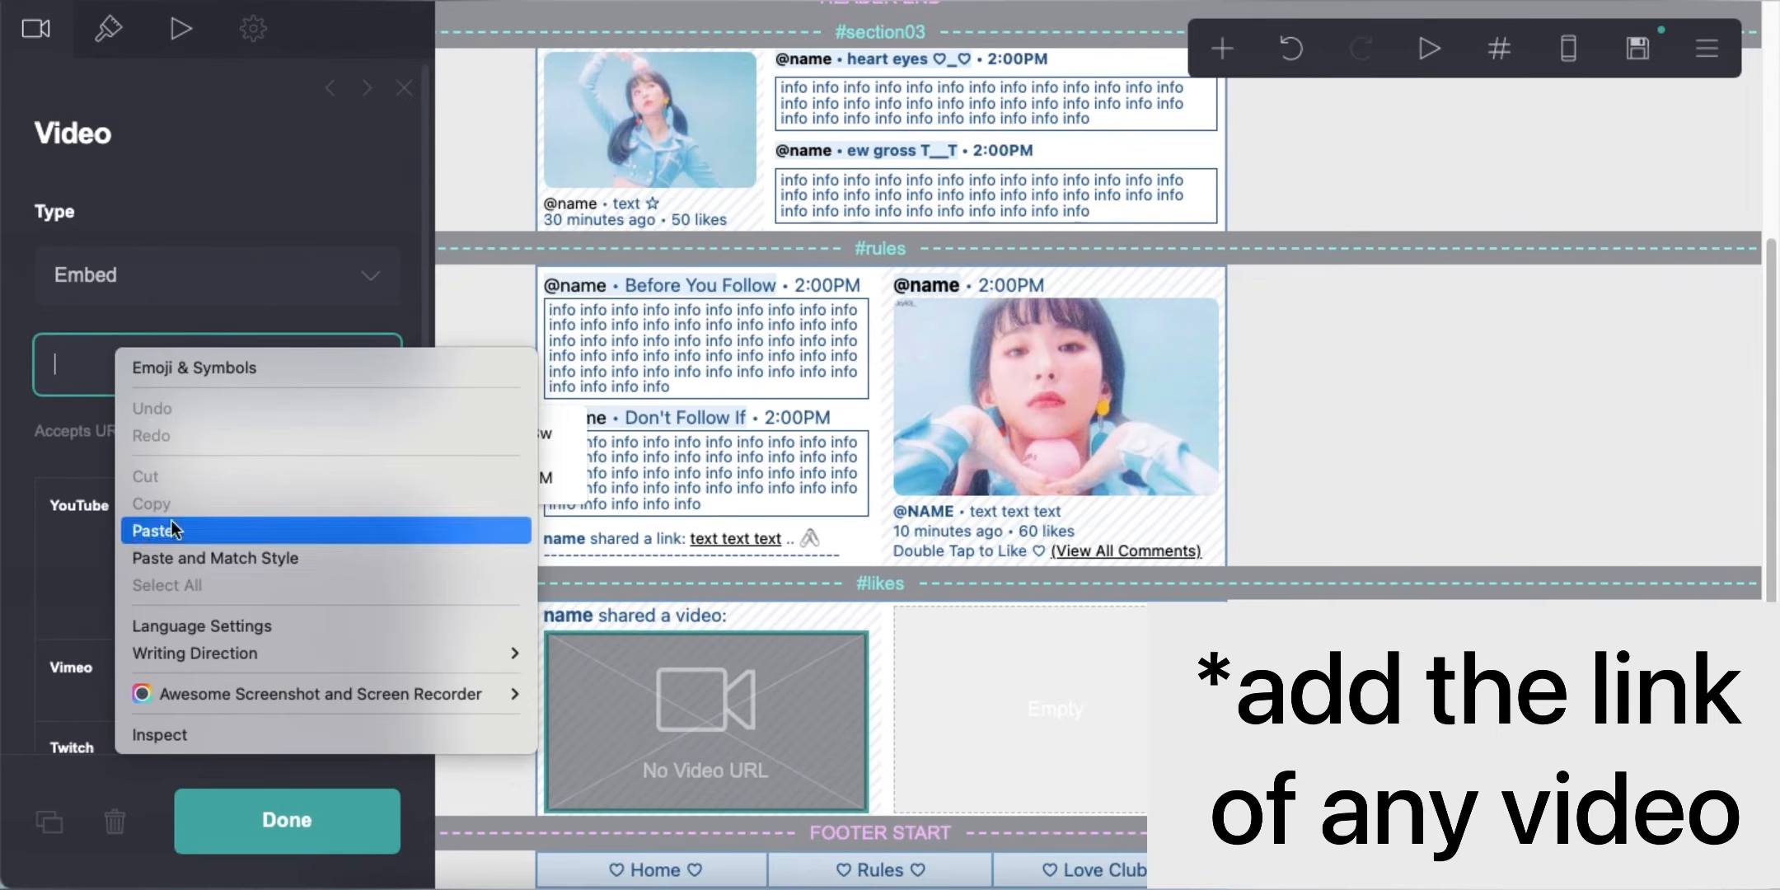
pyautogui.click(171, 520)
pyautogui.click(1339, 745)
# Add text under the video with the lines "[Red Velvet] Cookie Jar - MV", "39.5M Views • 4 Years Ago" and "1M Likes | #RedVelvet"
pyautogui.click(1224, 50)
pyautogui.click(894, 132)
pyautogui.moveTo(575, 878); pyautogui.dragTo(654, 784)
pyautogui.click(31, 37)
pyautogui.click(115, 242)
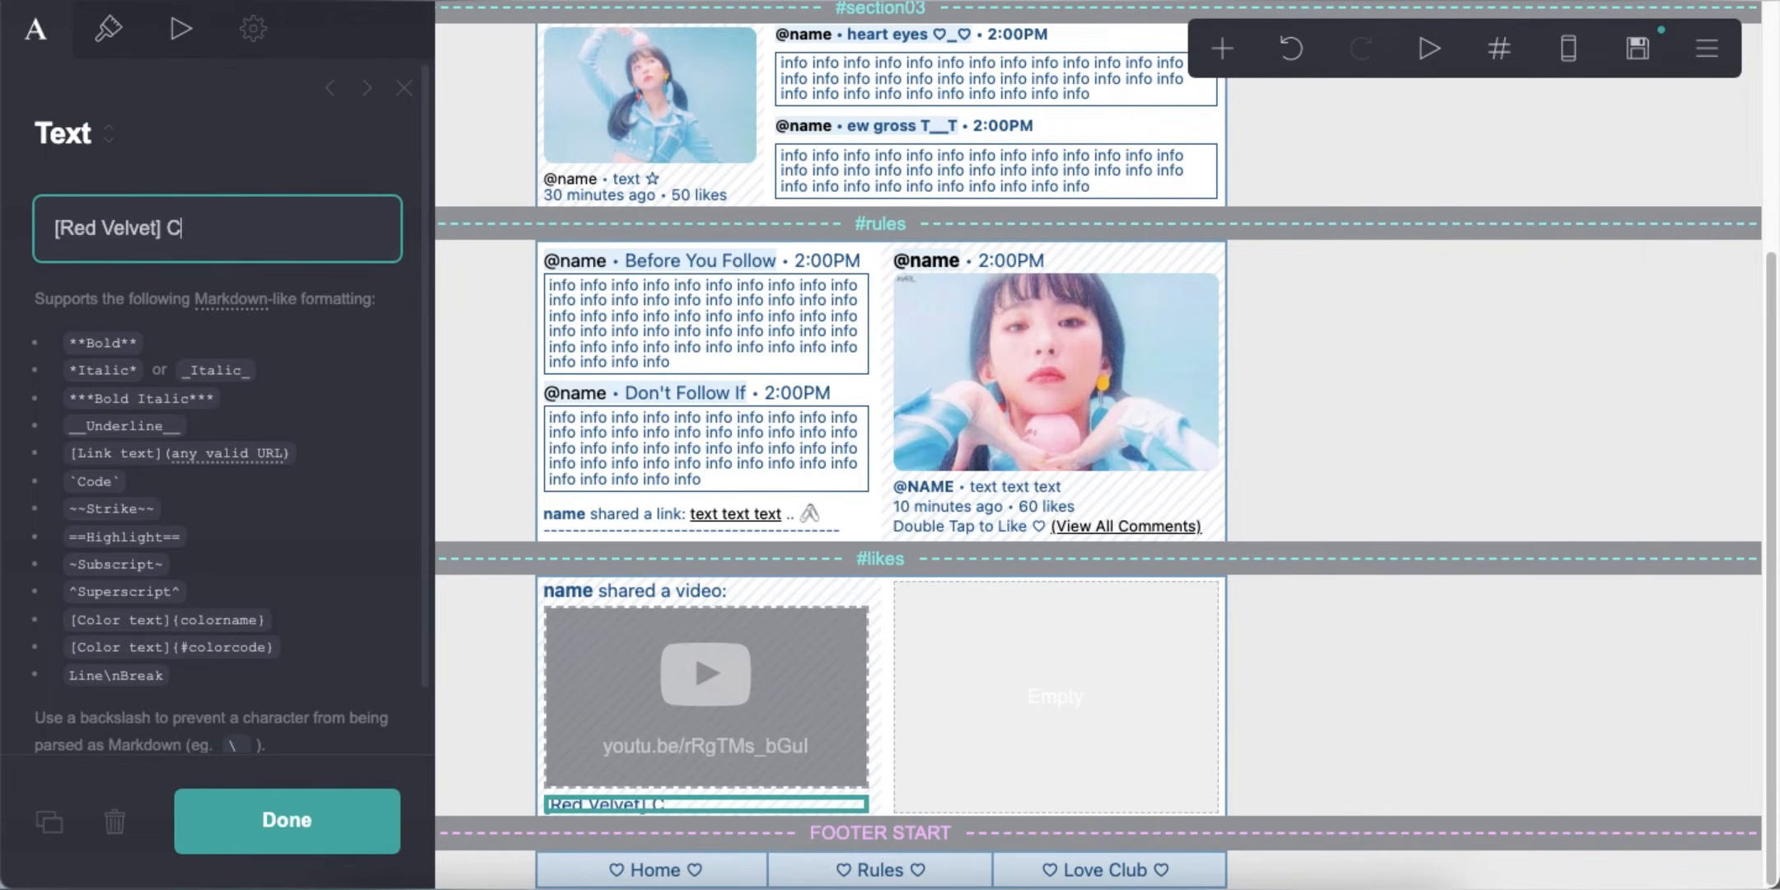
pyautogui.write('V')
pyautogui.press('Return')
pyautogui.write('39.5')
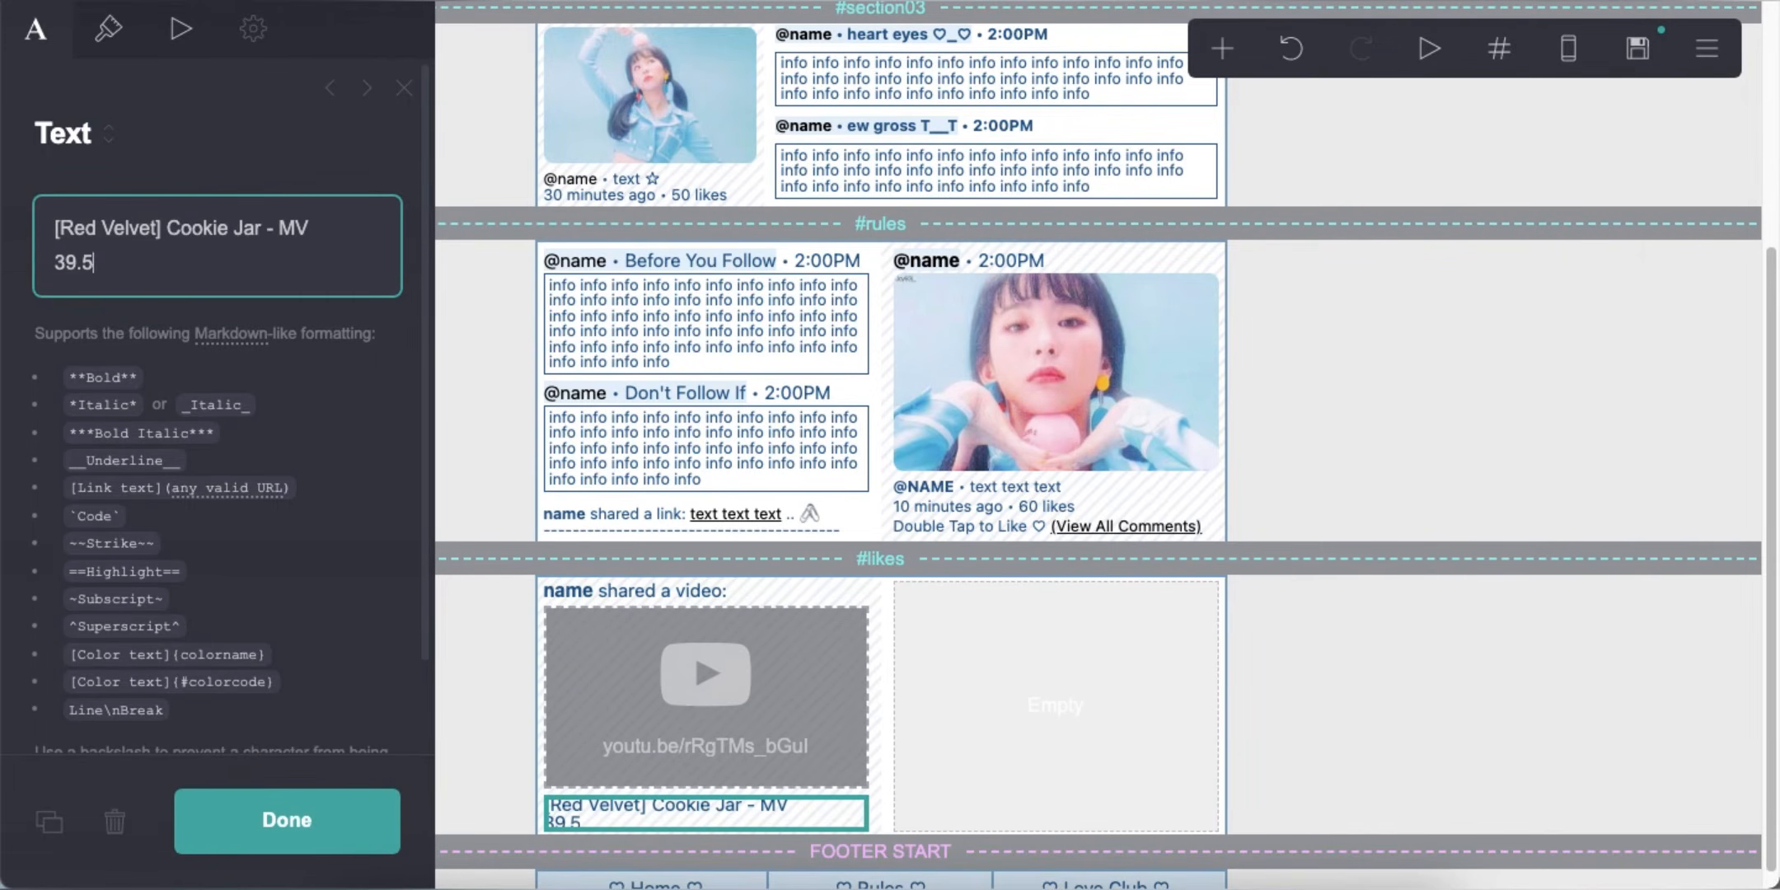
pyautogui.write('M Views • 4 Years ')
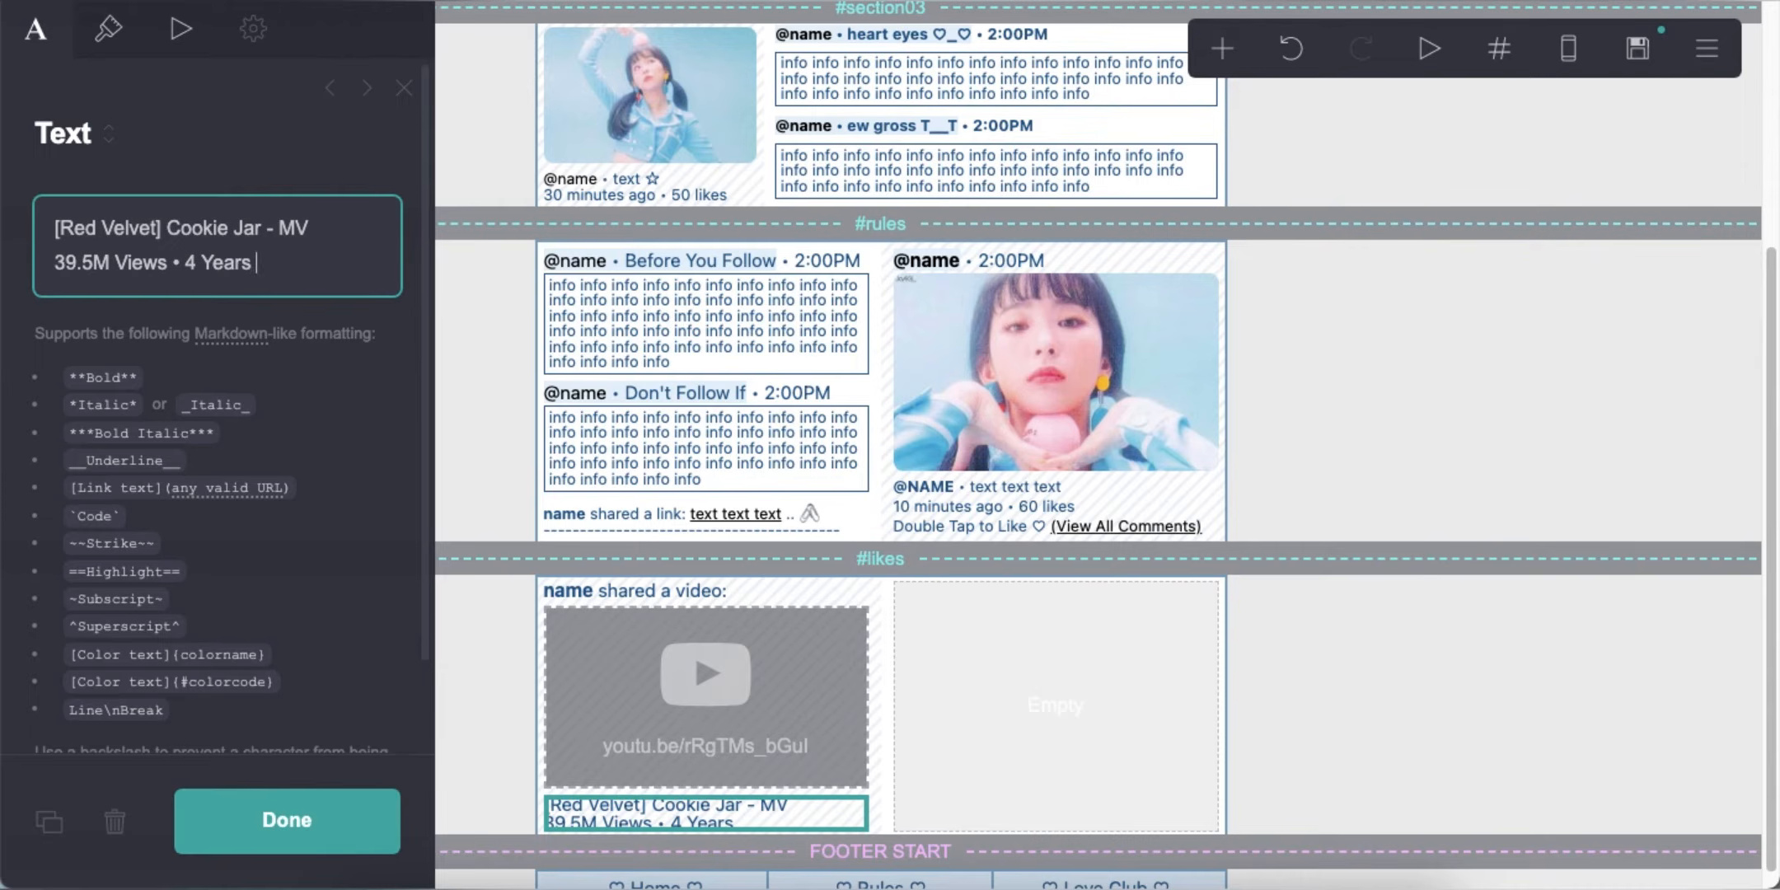
pyautogui.write('Ago')
pyautogui.press('Return')
pyautogui.write('1M Likes |')
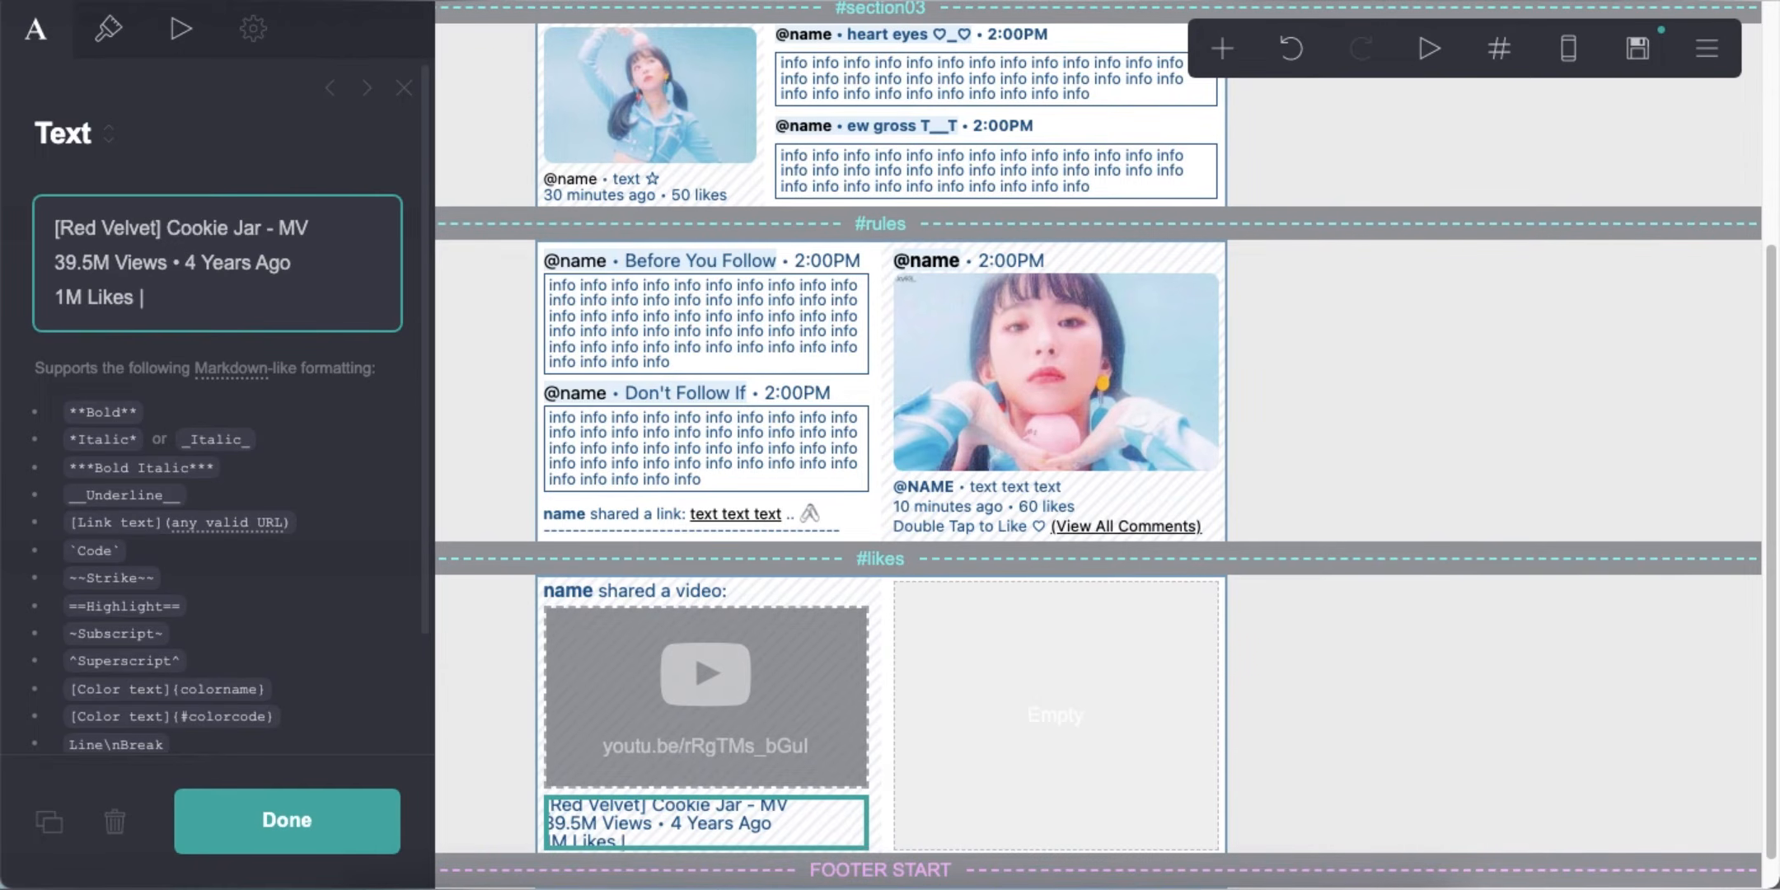
pyautogui.write(' #RedVelvet')
# Extend the video description with a dashed line, "What did you think of this video?", "★★★★★ | *submit rating*" and "Thanks for your feedback!"
pyautogui.press('Return')
pyautogui.press('Return')
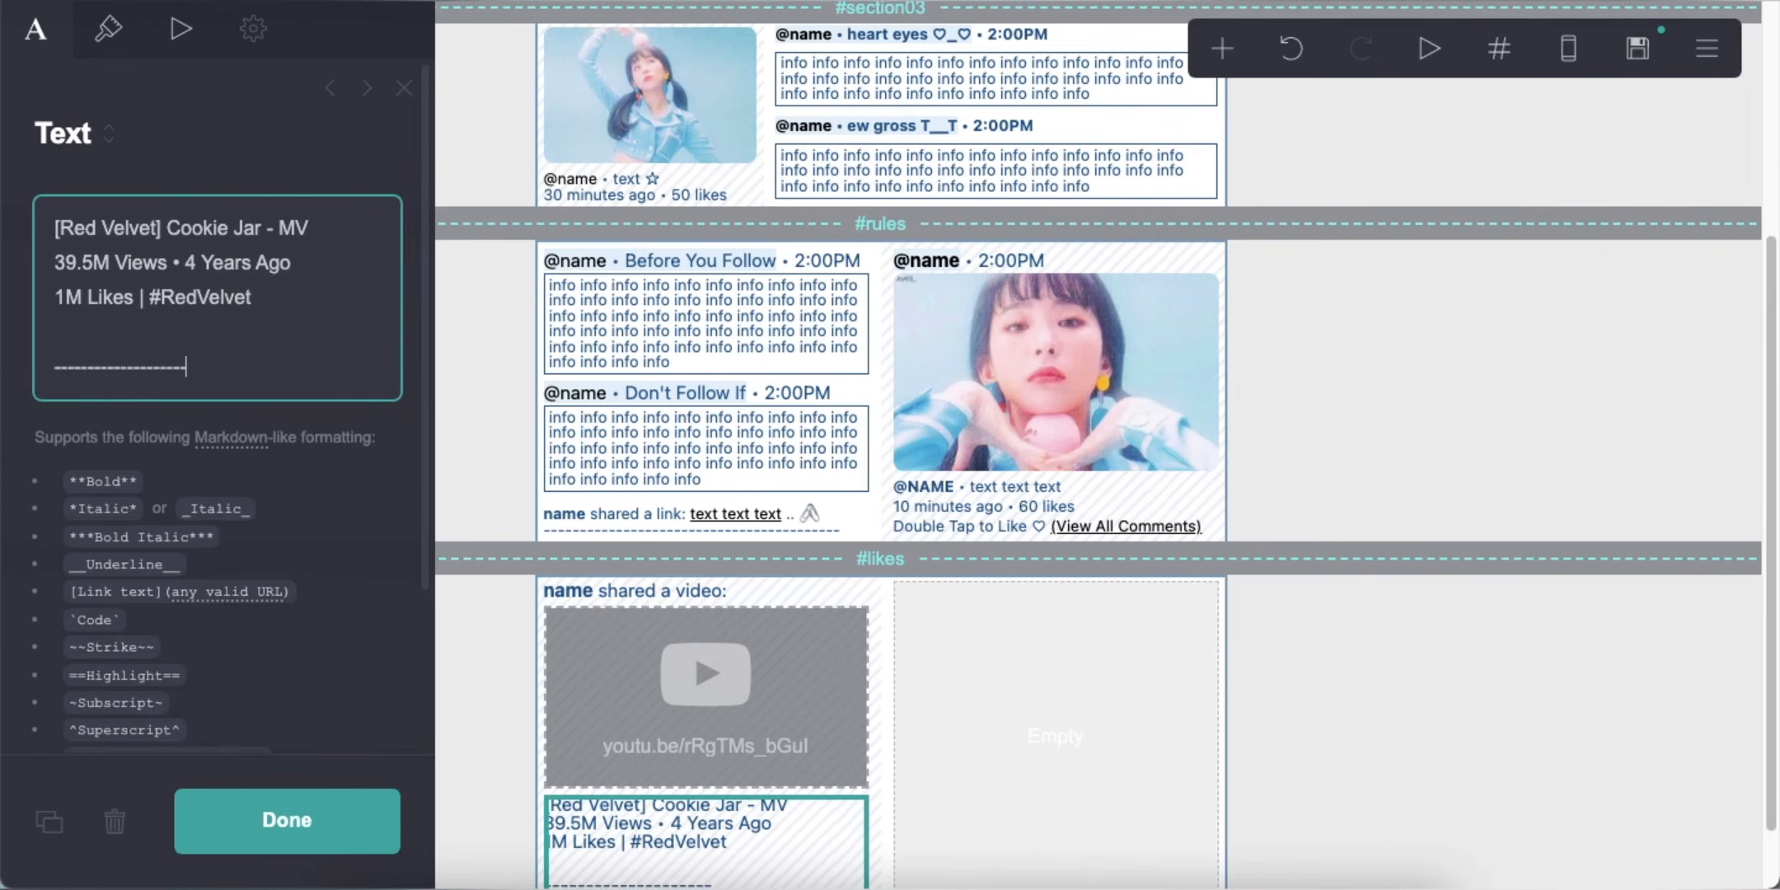
pyautogui.write('--------------------------------')
pyautogui.press('Return')
pyautogui.press('Return')
pyautogui.write('What did yo')
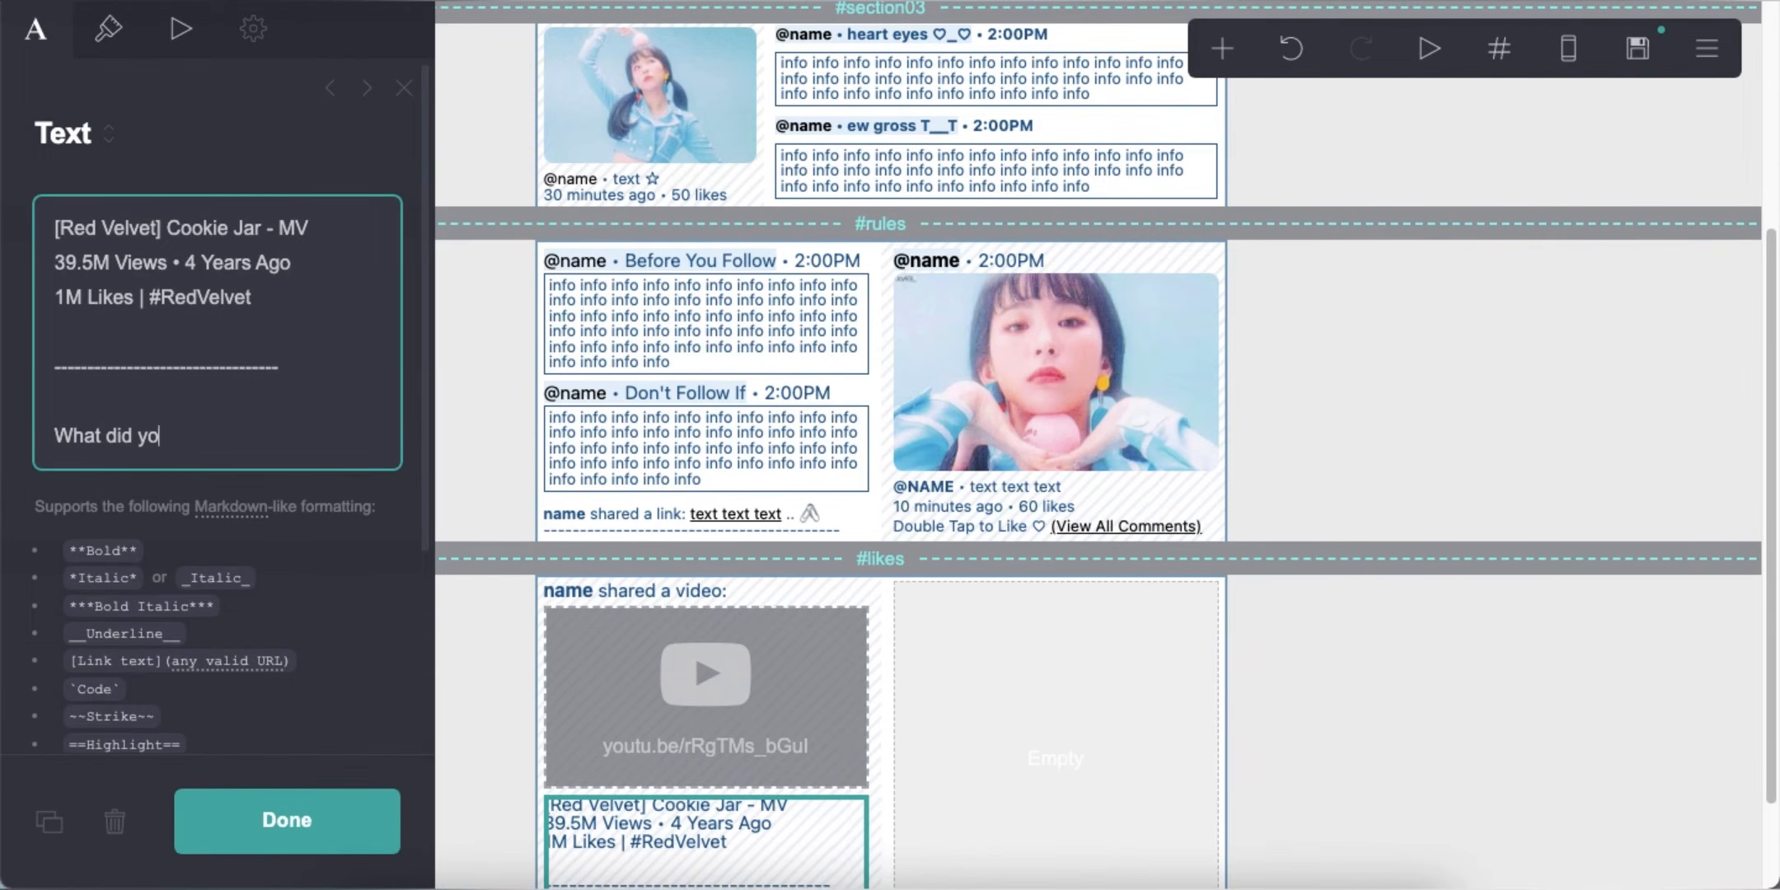
pyautogui.write('u think of this video?')
pyautogui.press('Return')
pyautogui.write('★')
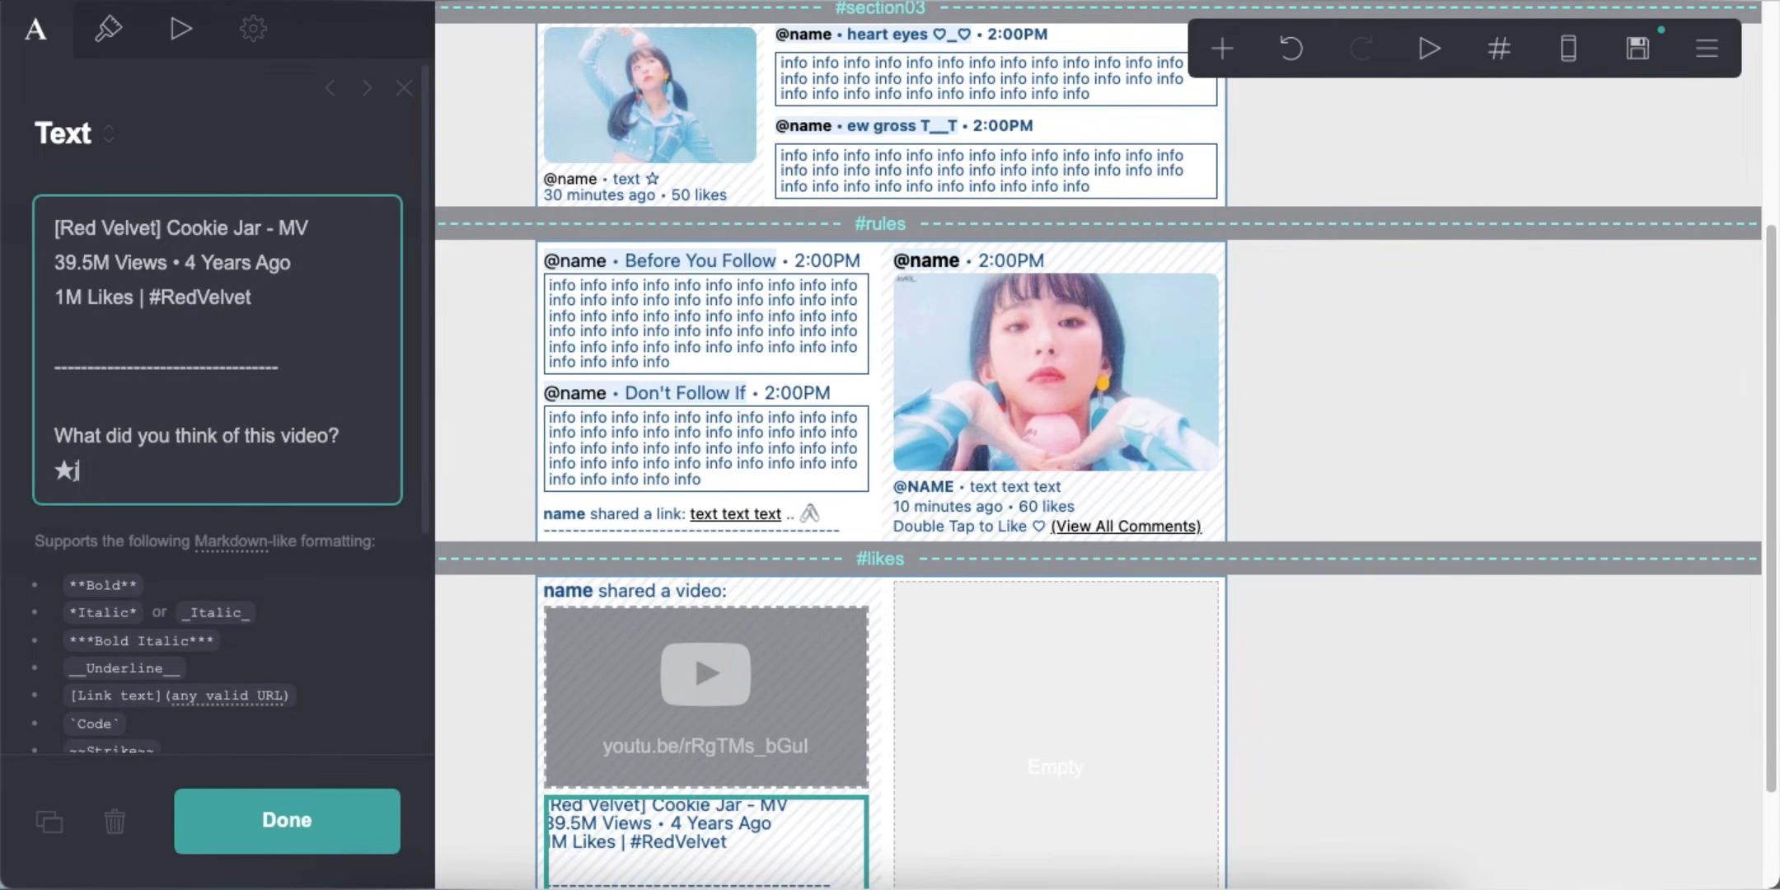
pyautogui.write('★★★★ | *su')
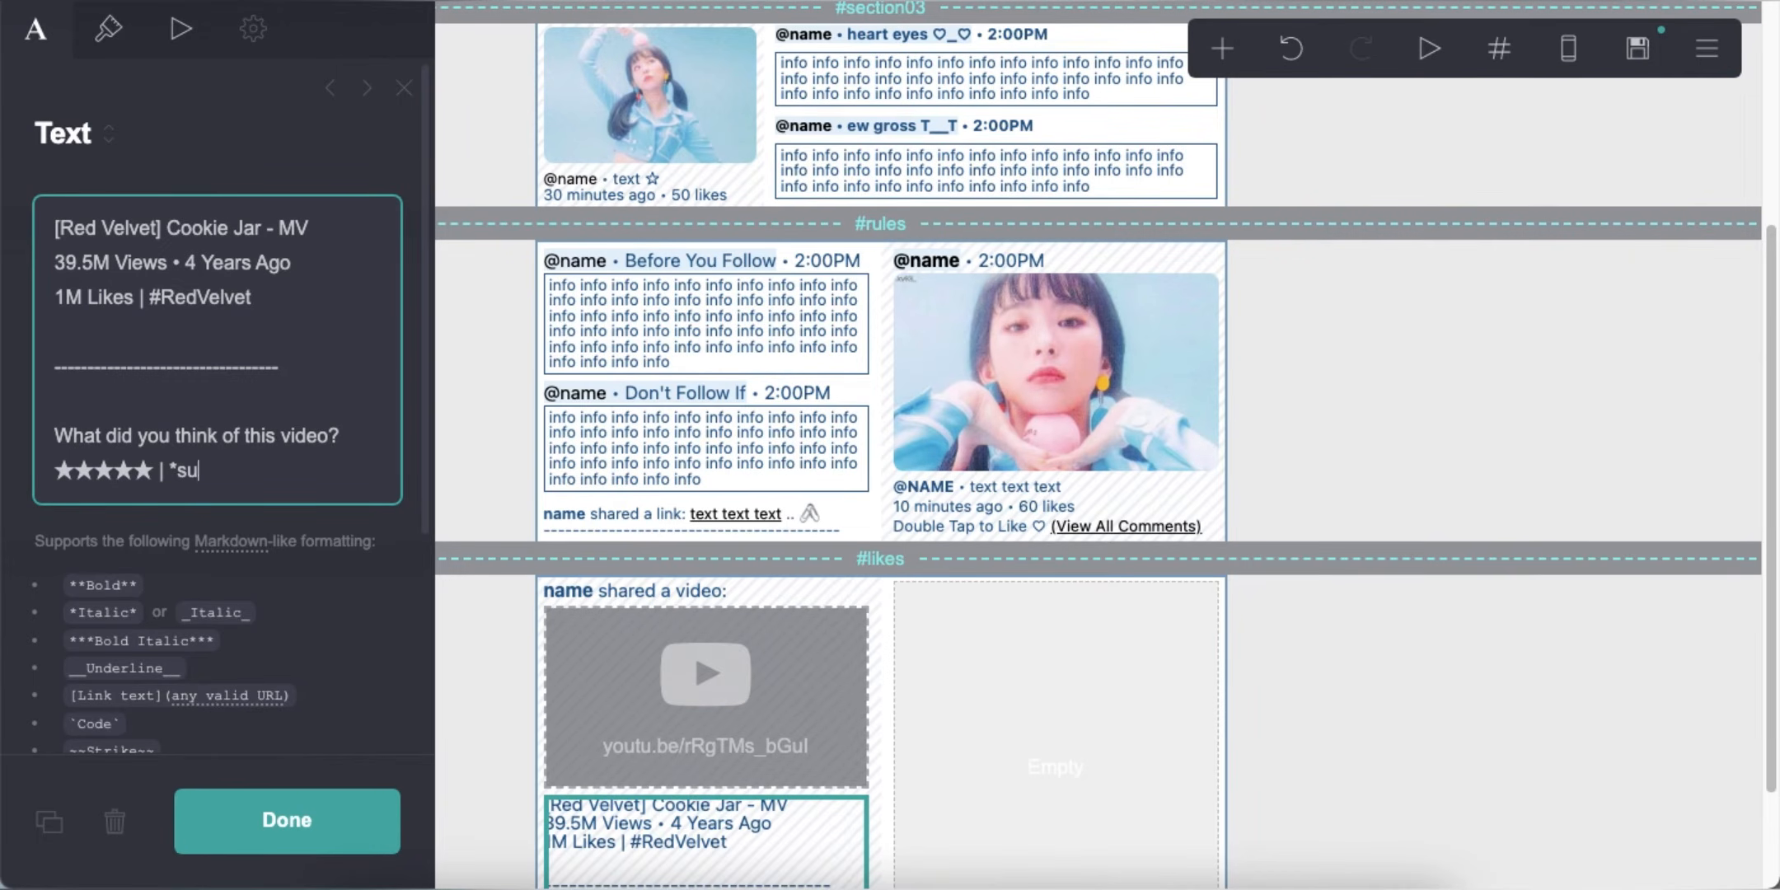
pyautogui.write('bmit rating*')
pyautogui.press('Return')
pyautogui.write('Thanks for your feedback!')
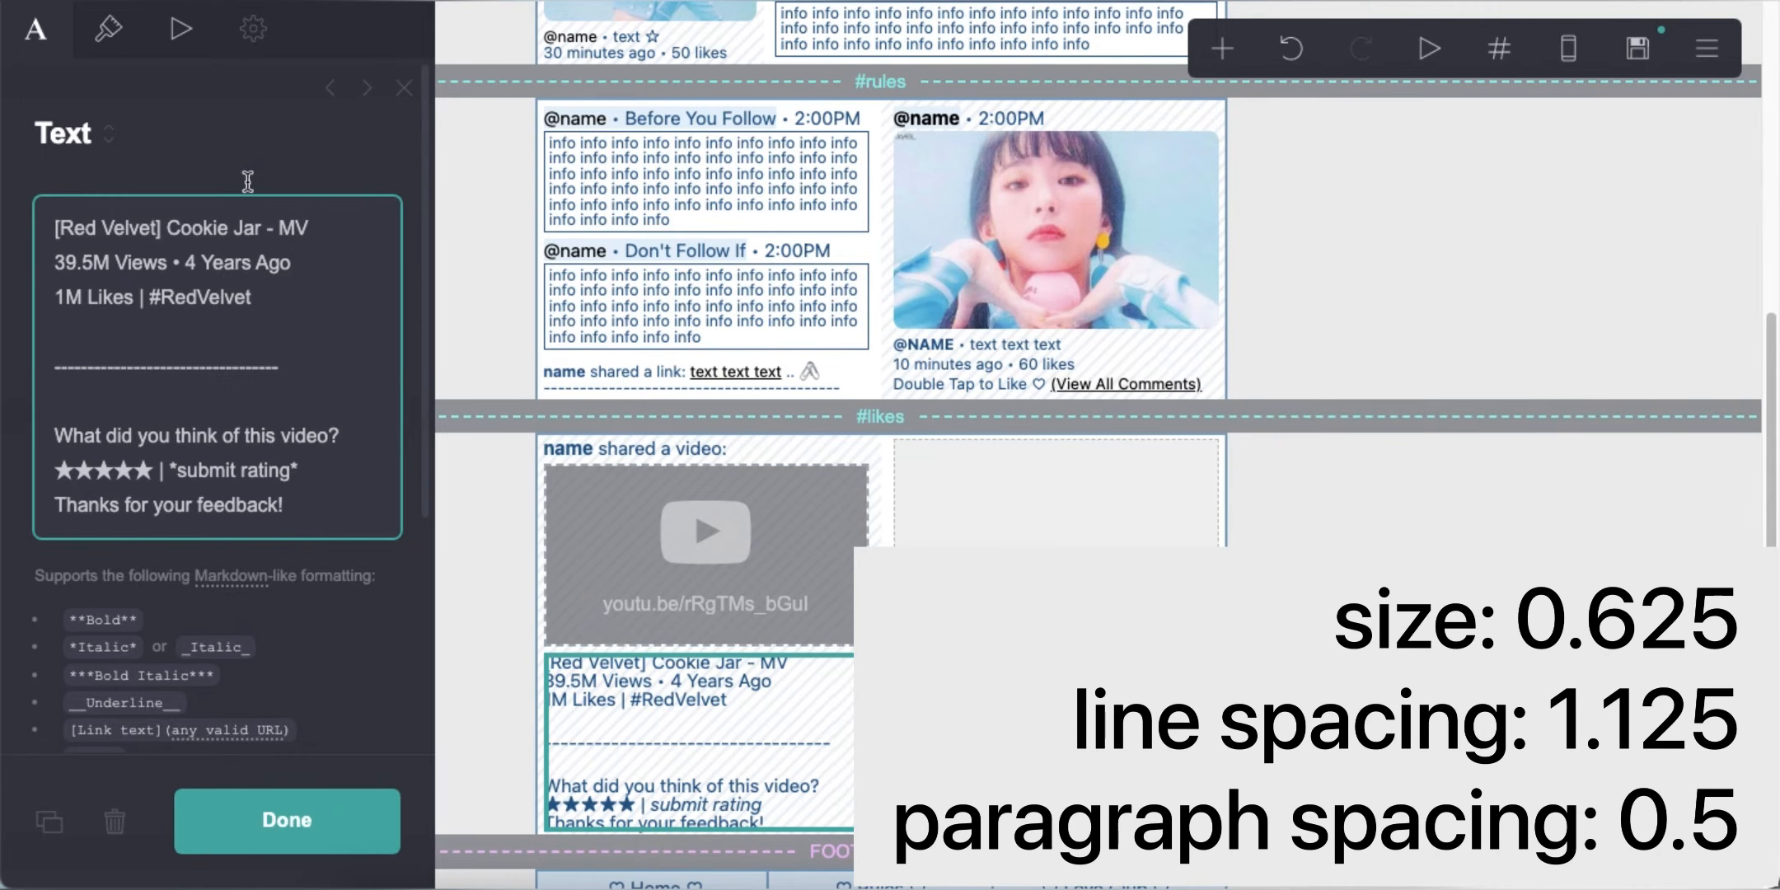
# Set the video description's size to 0.625, line spacing to 1.125 and paragraph spacing to 0.5
pyautogui.click(108, 28)
pyautogui.scroll(-6, 278, 616)
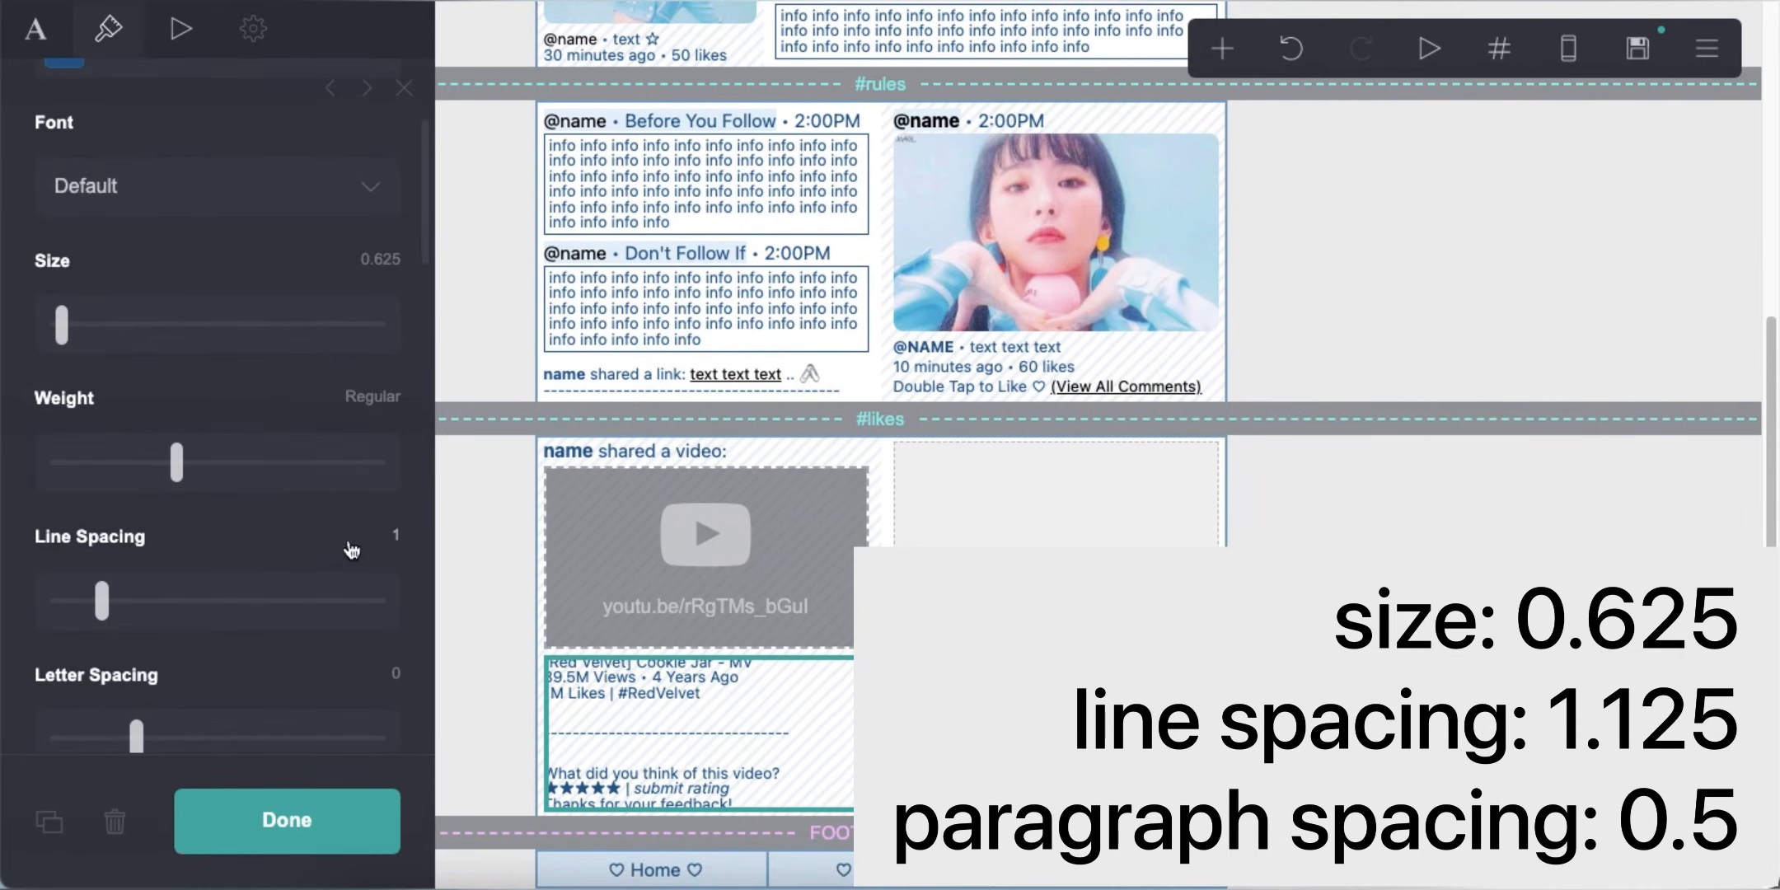
pyautogui.scroll(-12, 209, 547)
pyautogui.scroll(2, 209, 546)
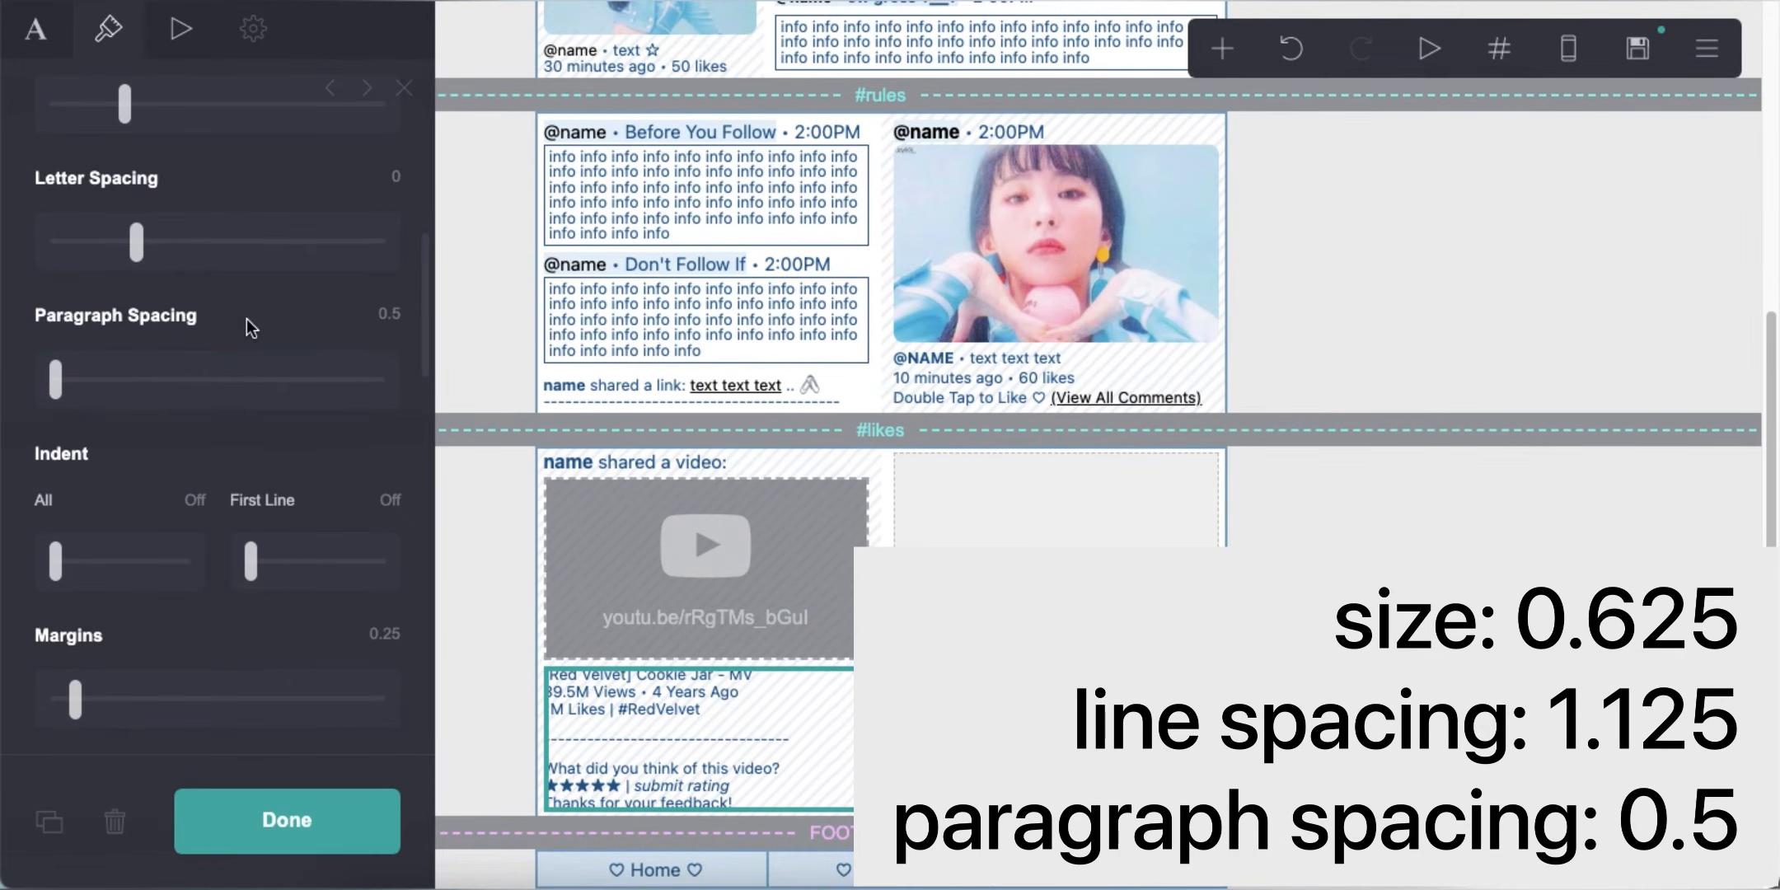
pyautogui.scroll(-10, 224, 487)
pyautogui.scroll(15, 224, 491)
pyautogui.click(1566, 54)
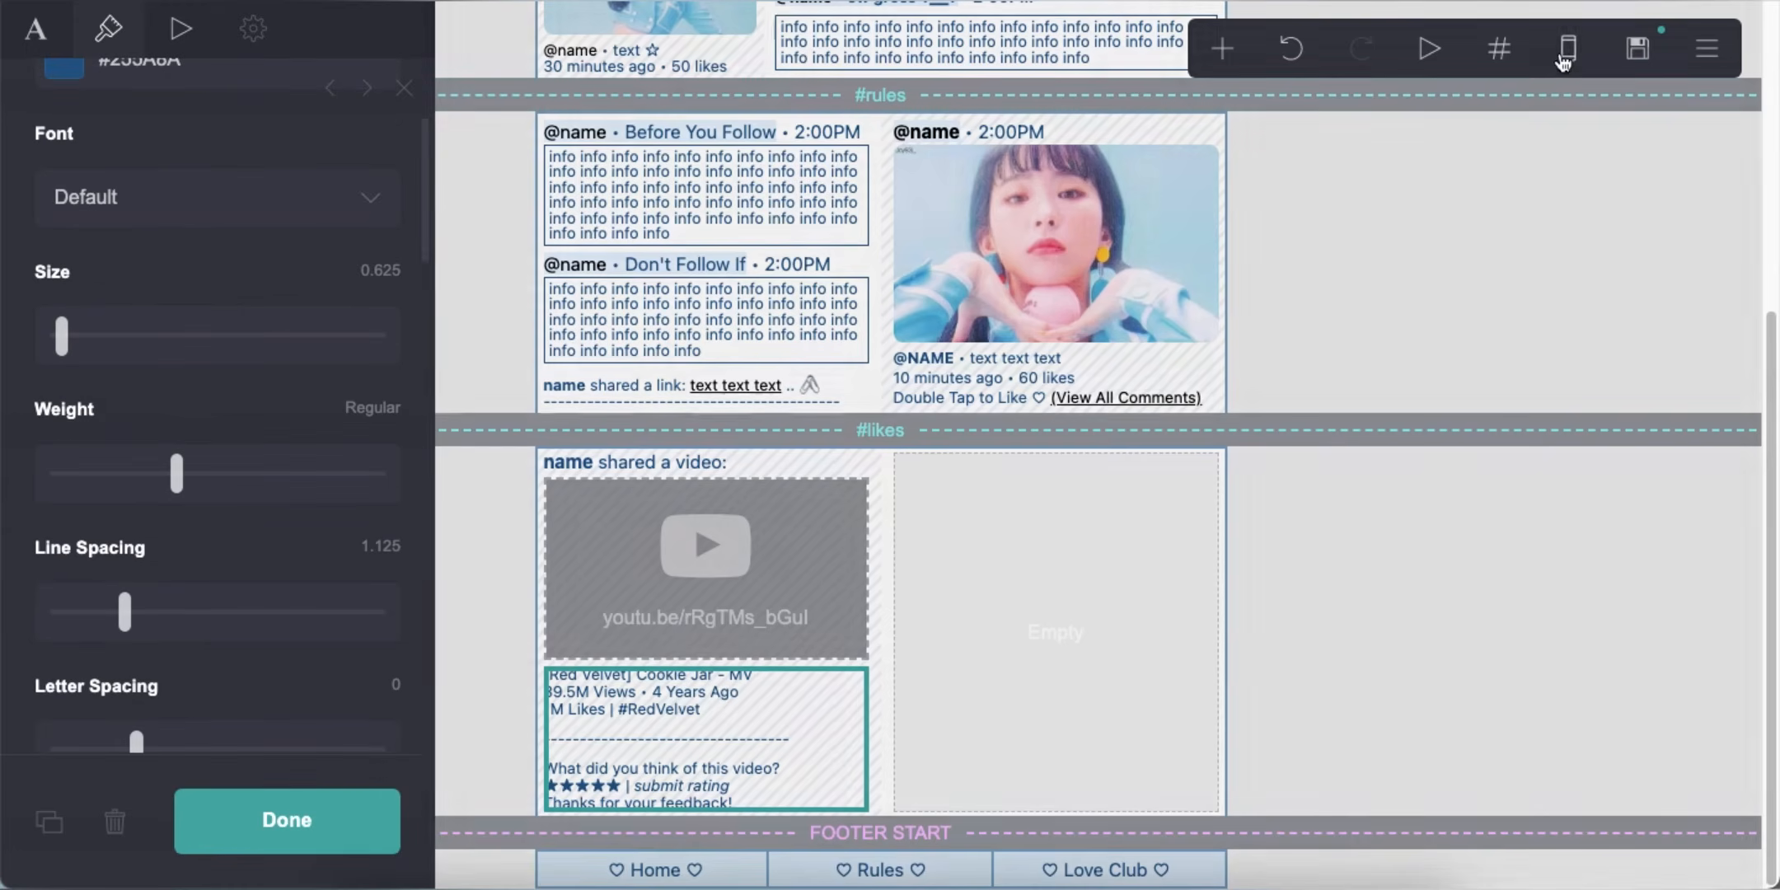
pyautogui.click(1570, 54)
pyautogui.click(1283, 648)
# Add a table below the video description with the single row "Subscribe to *Red Velvet* • 6M subs"
pyautogui.click(1222, 48)
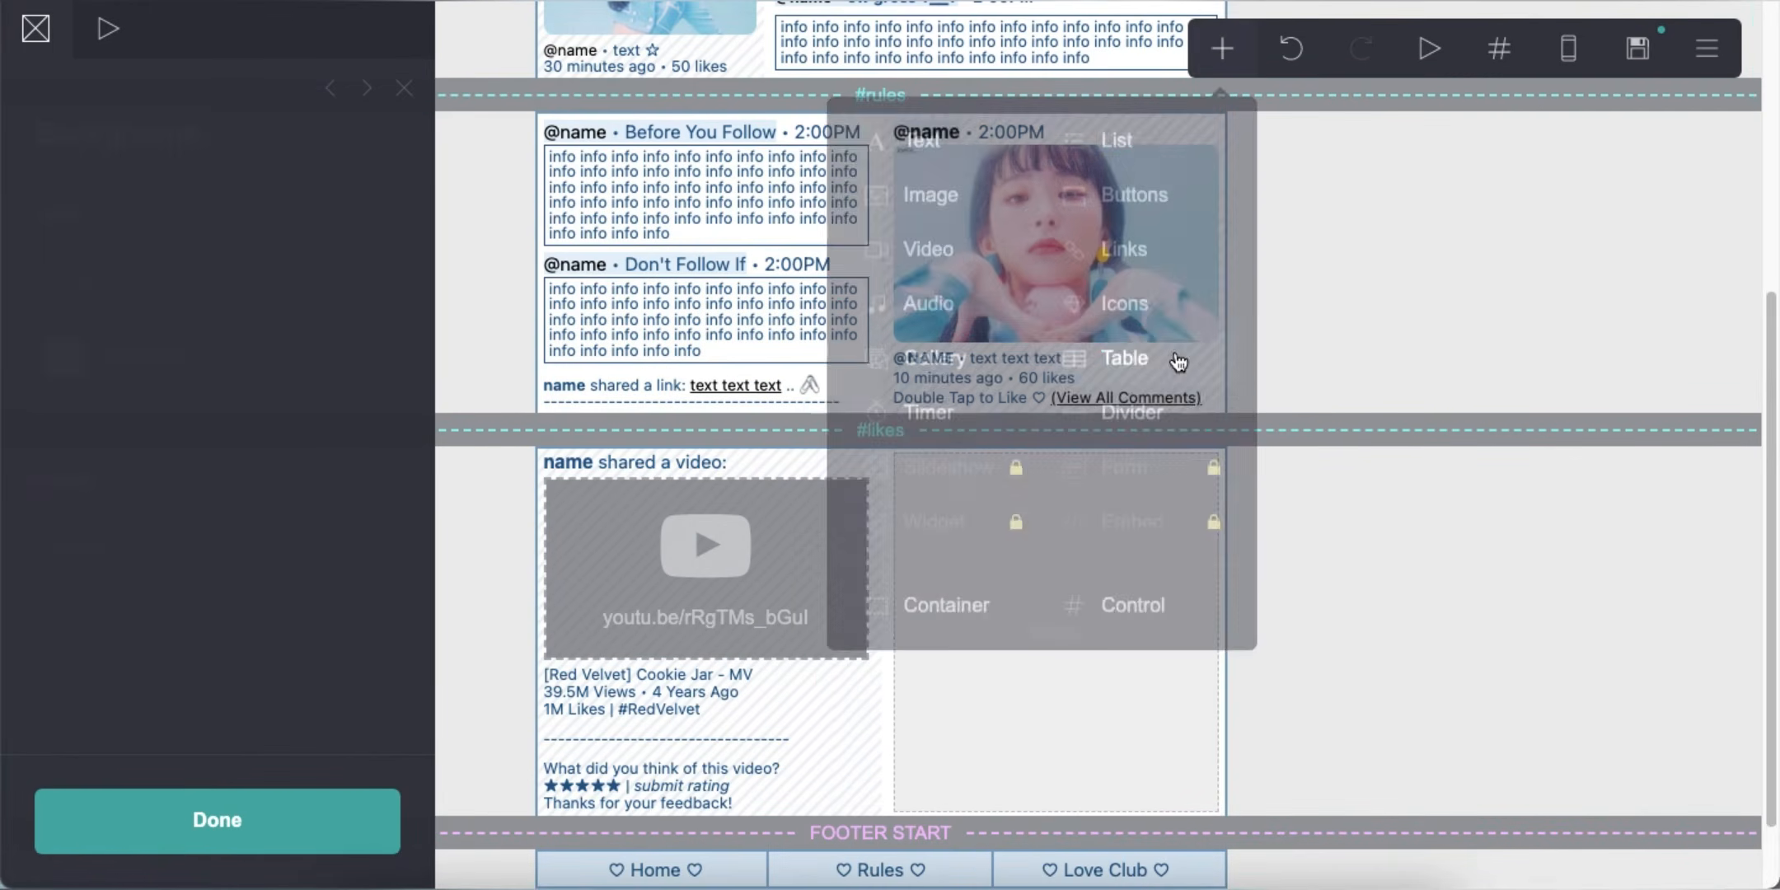
pyautogui.click(1121, 357)
pyautogui.click(156, 395)
pyautogui.hotkey('ctrl', 'a')
pyautogui.press('BackSpace')
pyautogui.rightClick(251, 536)
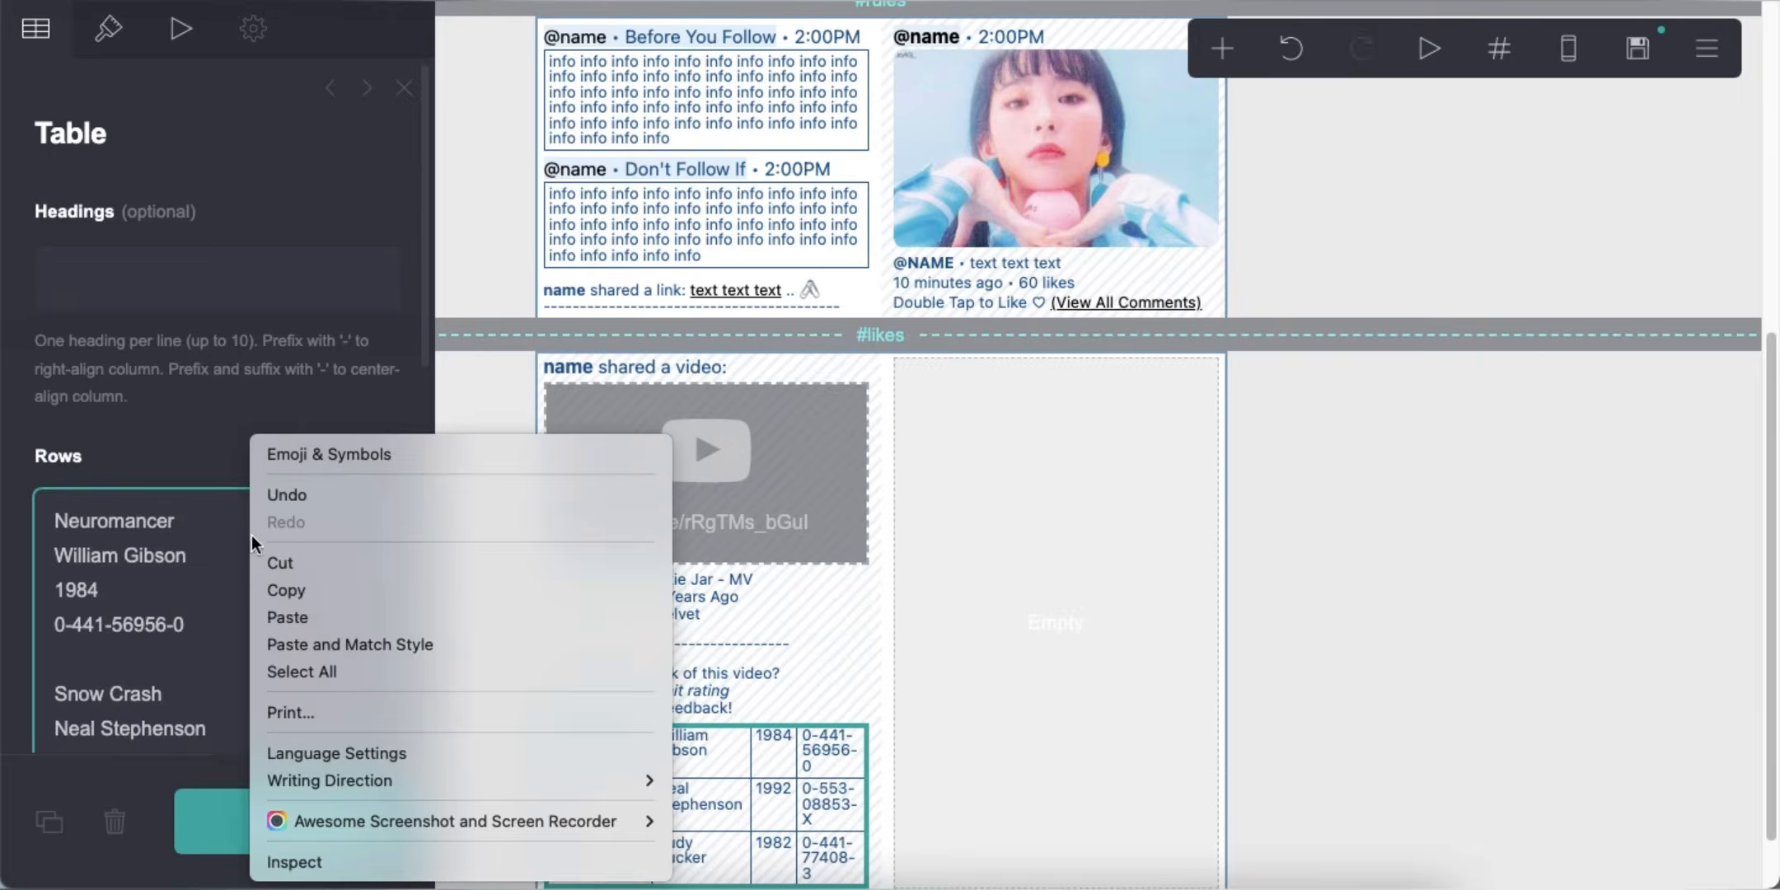
pyautogui.click(346, 673)
pyautogui.write('Subsr')
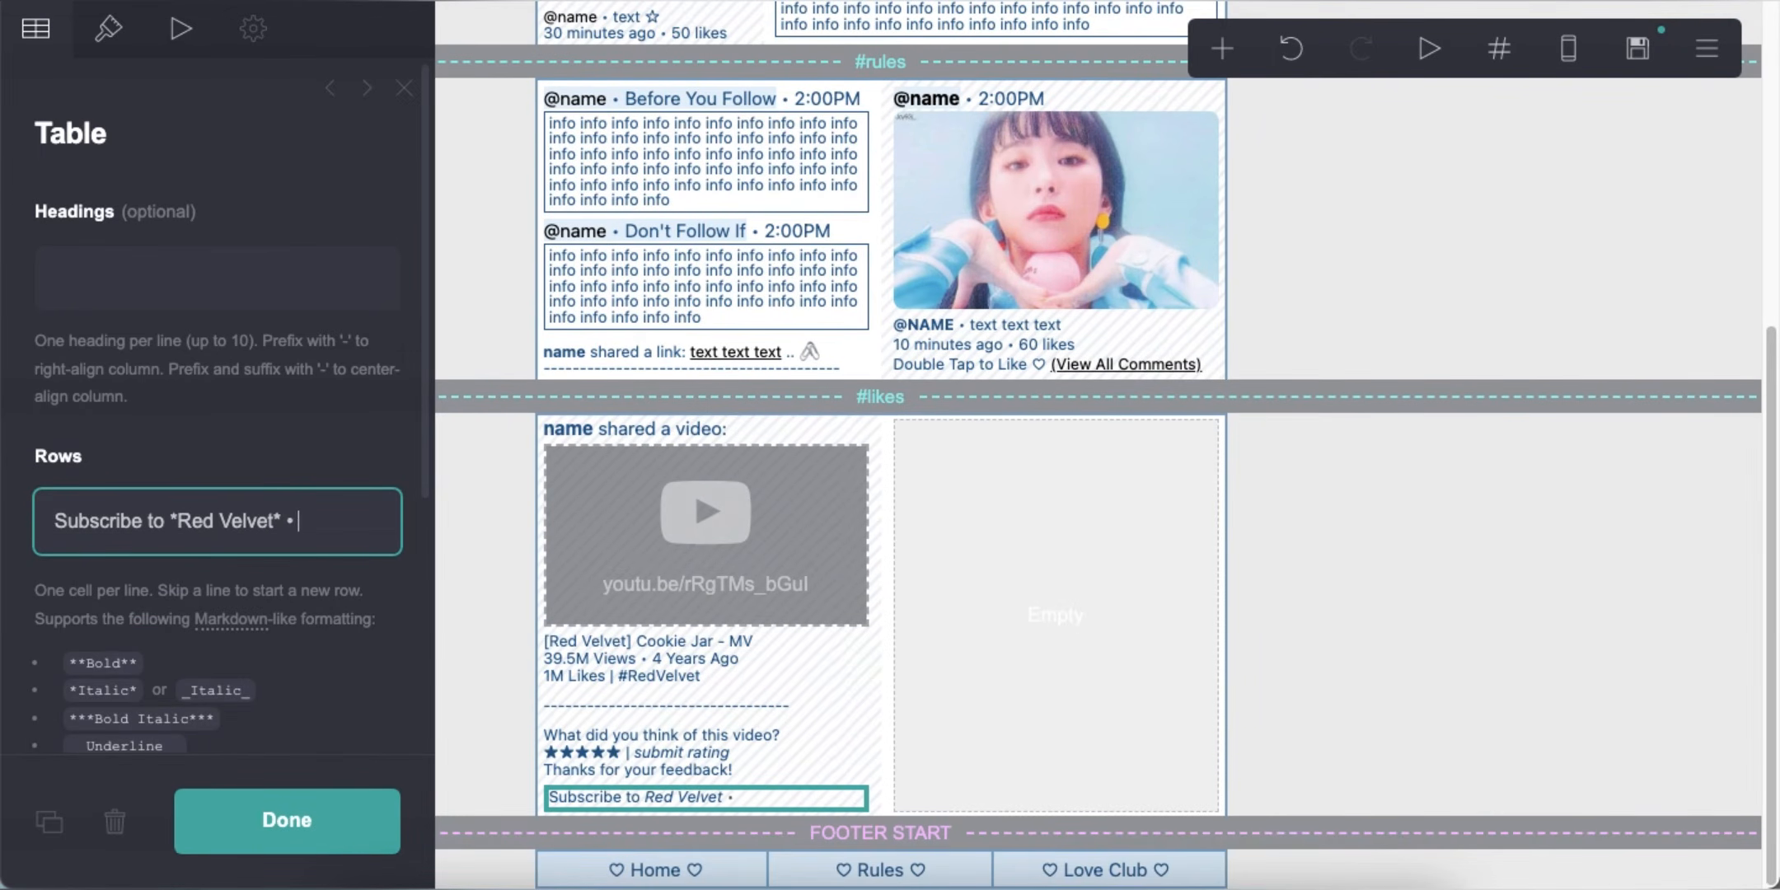
# Set the subscribe table's padding to 0.25
pyautogui.click(108, 28)
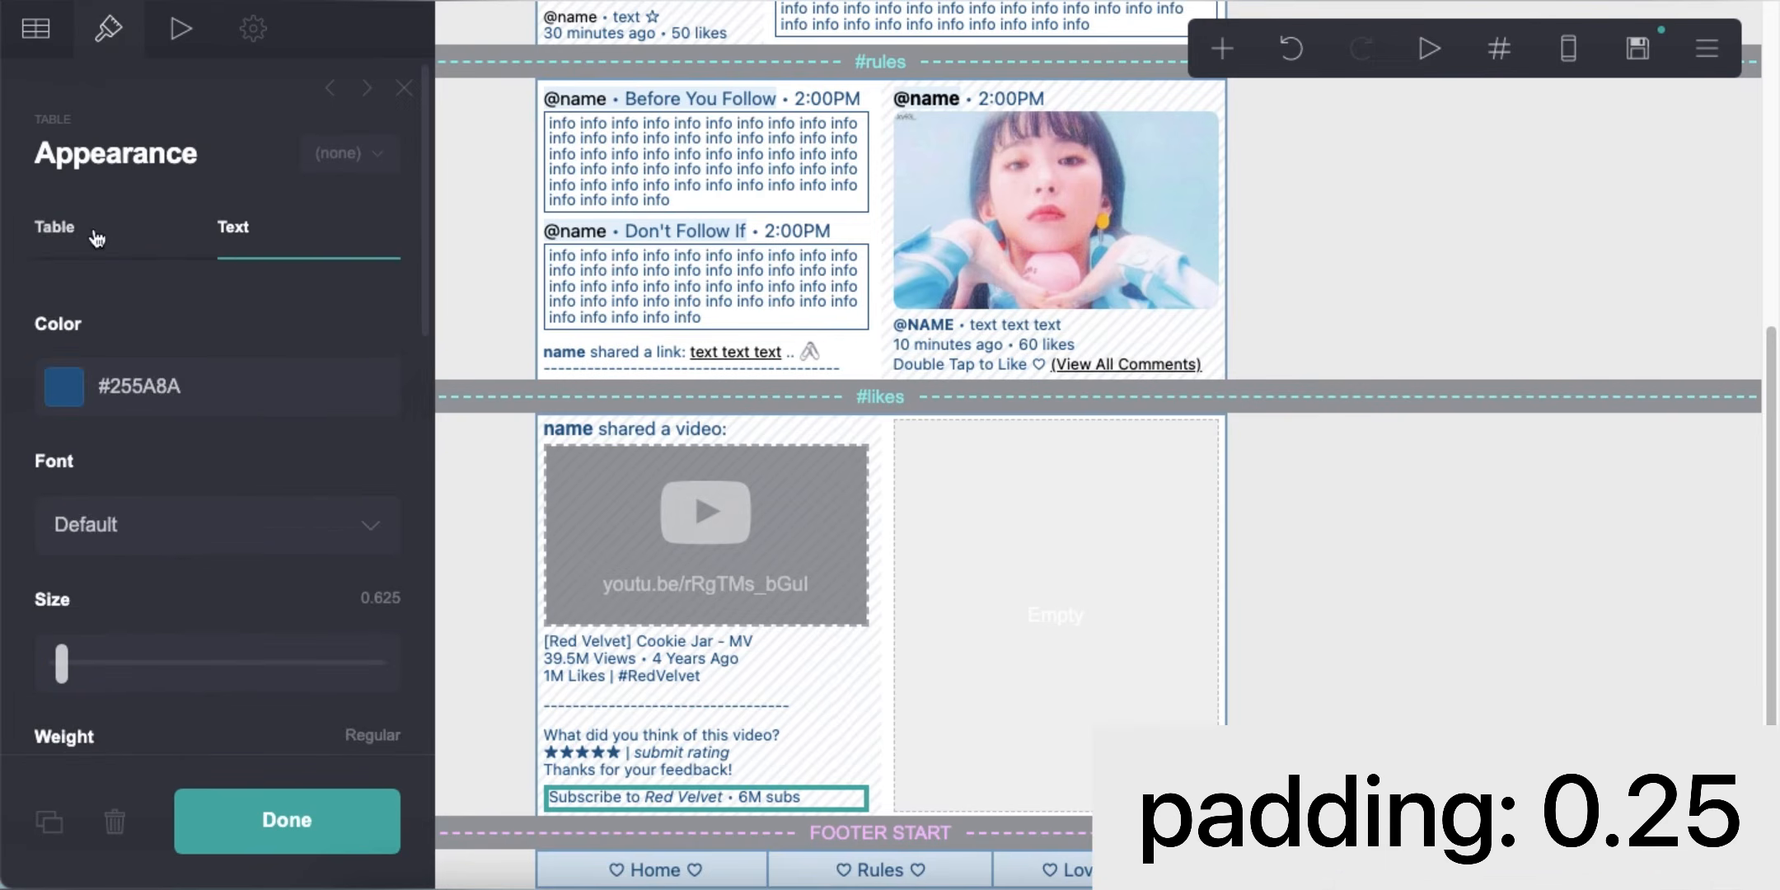
pyautogui.scroll(-2, 226, 469)
pyautogui.scroll(3, 226, 470)
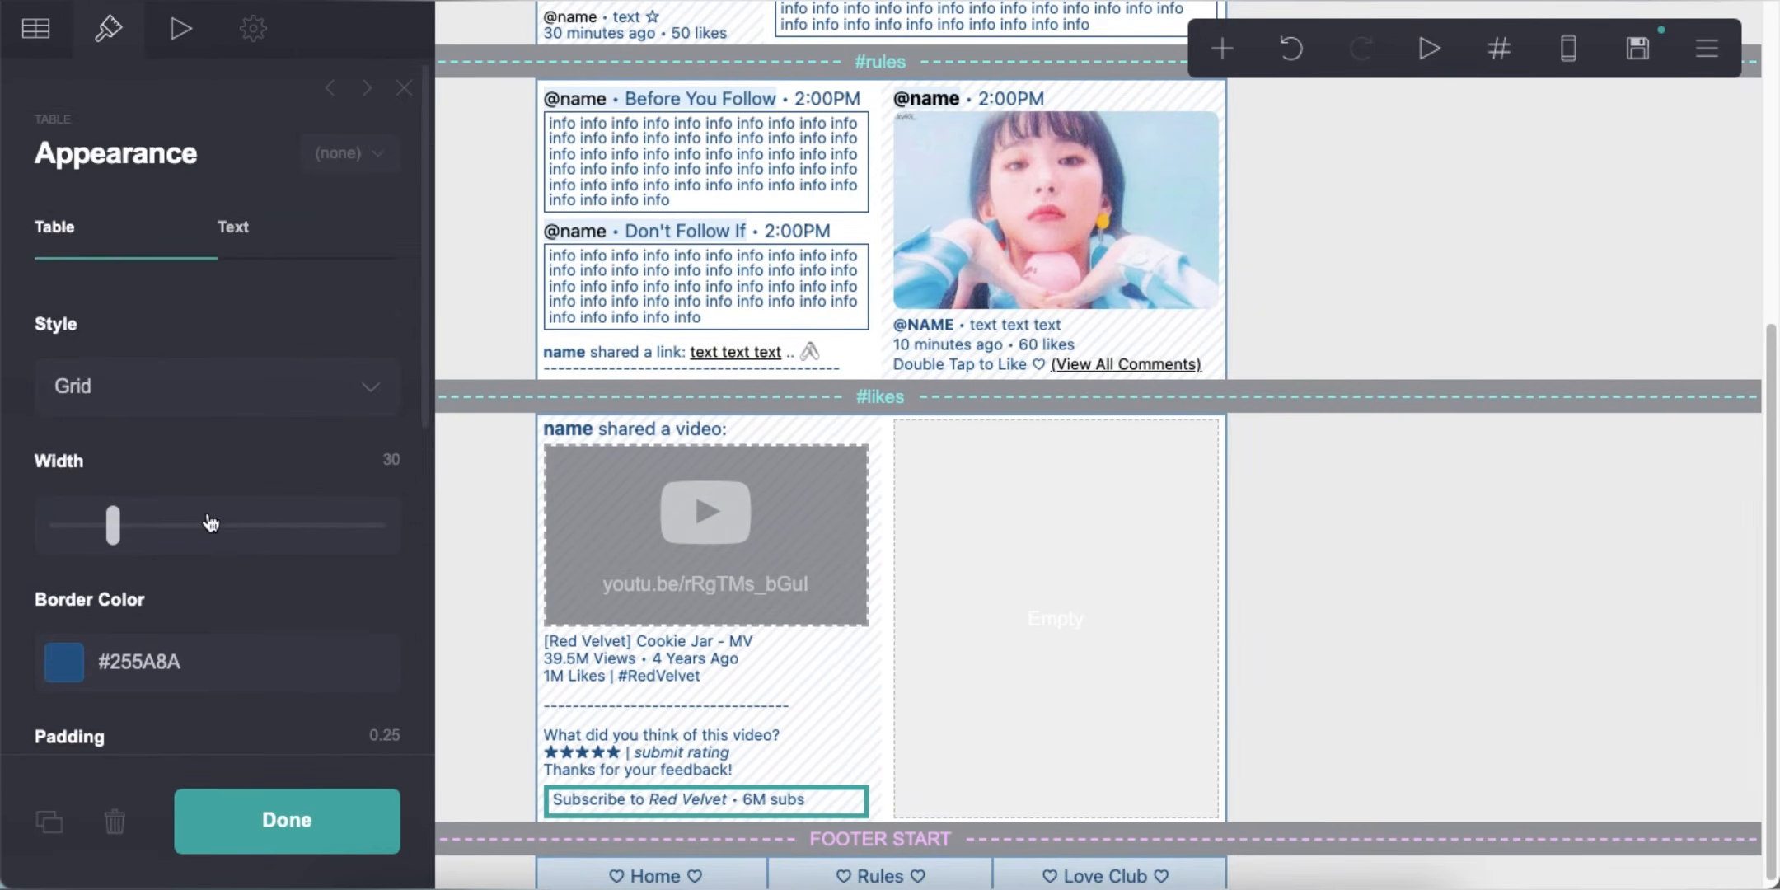
pyautogui.click(232, 227)
pyautogui.scroll(-4, 239, 536)
pyautogui.click(1515, 82)
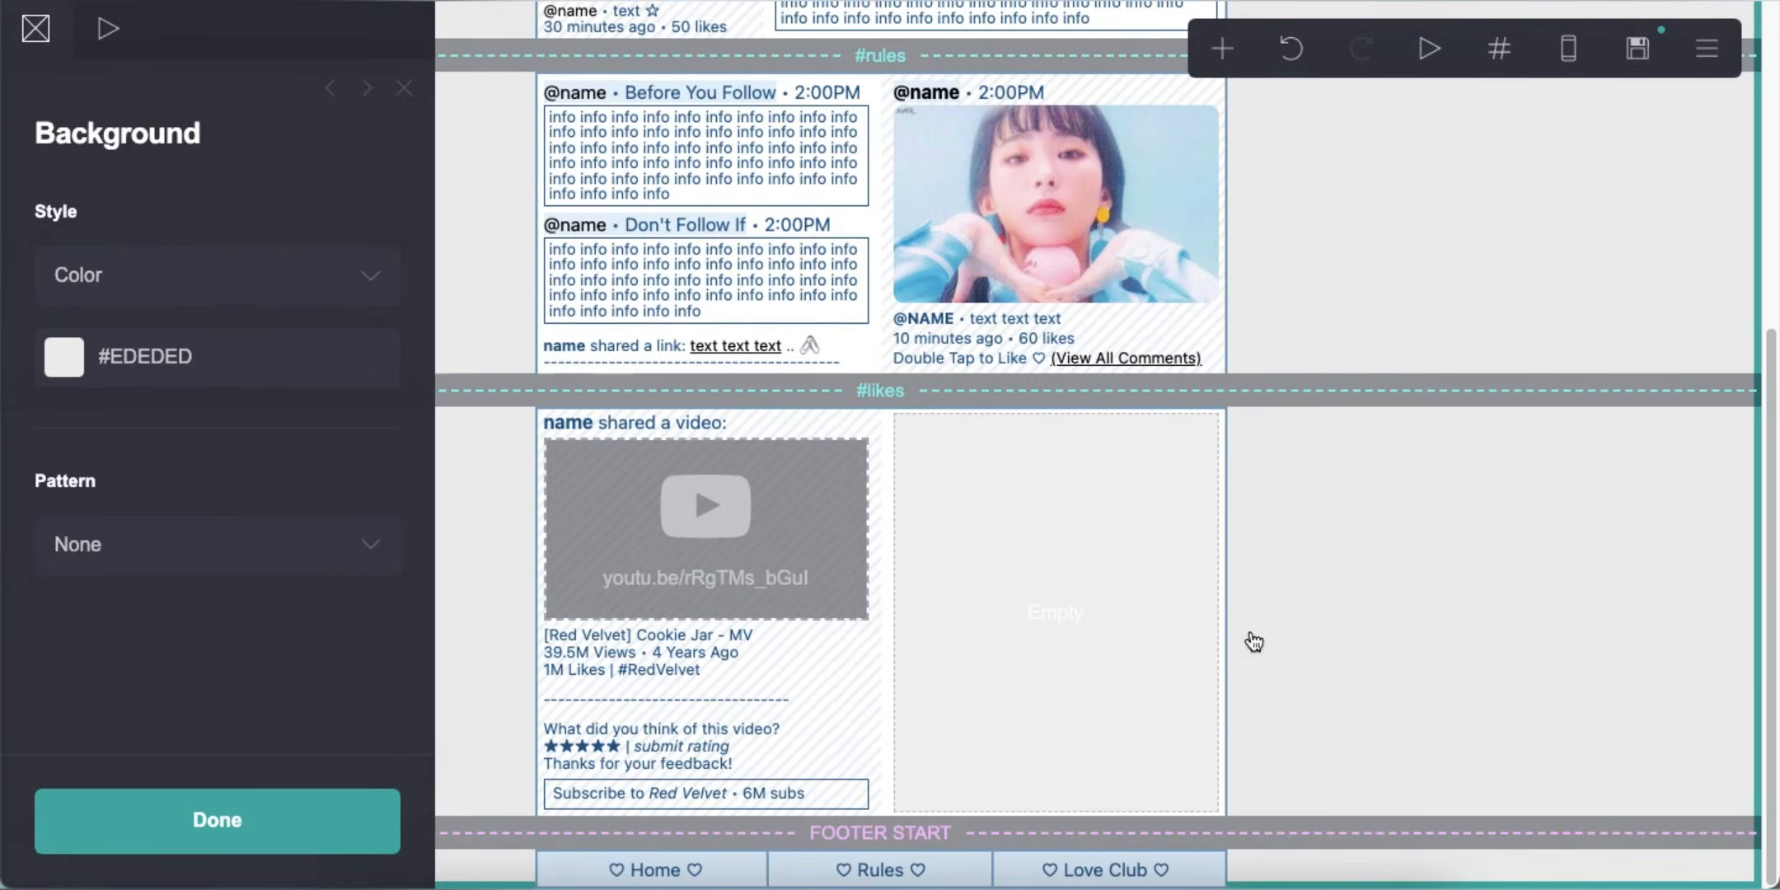
# Add a text element to the empty column of the likes container reading "My Fav Boys!", with "My" colored #000000
pyautogui.click(1222, 48)
pyautogui.click(921, 143)
pyautogui.moveTo(712, 879); pyautogui.dragTo(1009, 528)
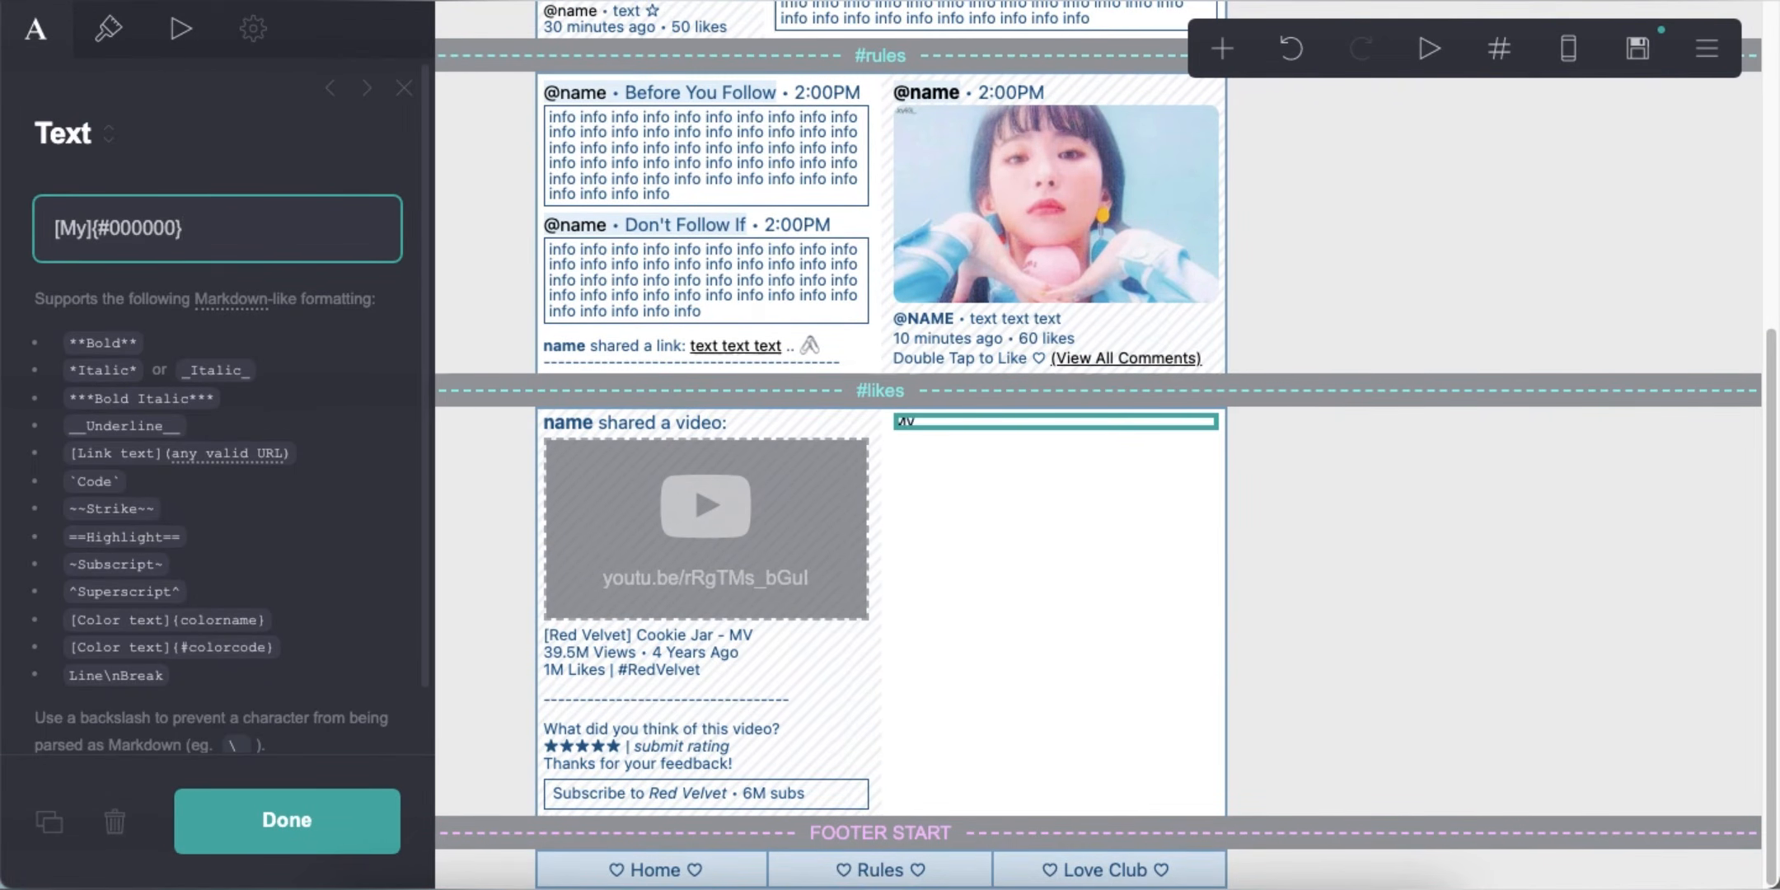
pyautogui.write('ys!')
# Set the "My Fav Boys!" heading to size 1 and weight Semi Bold
pyautogui.click(108, 28)
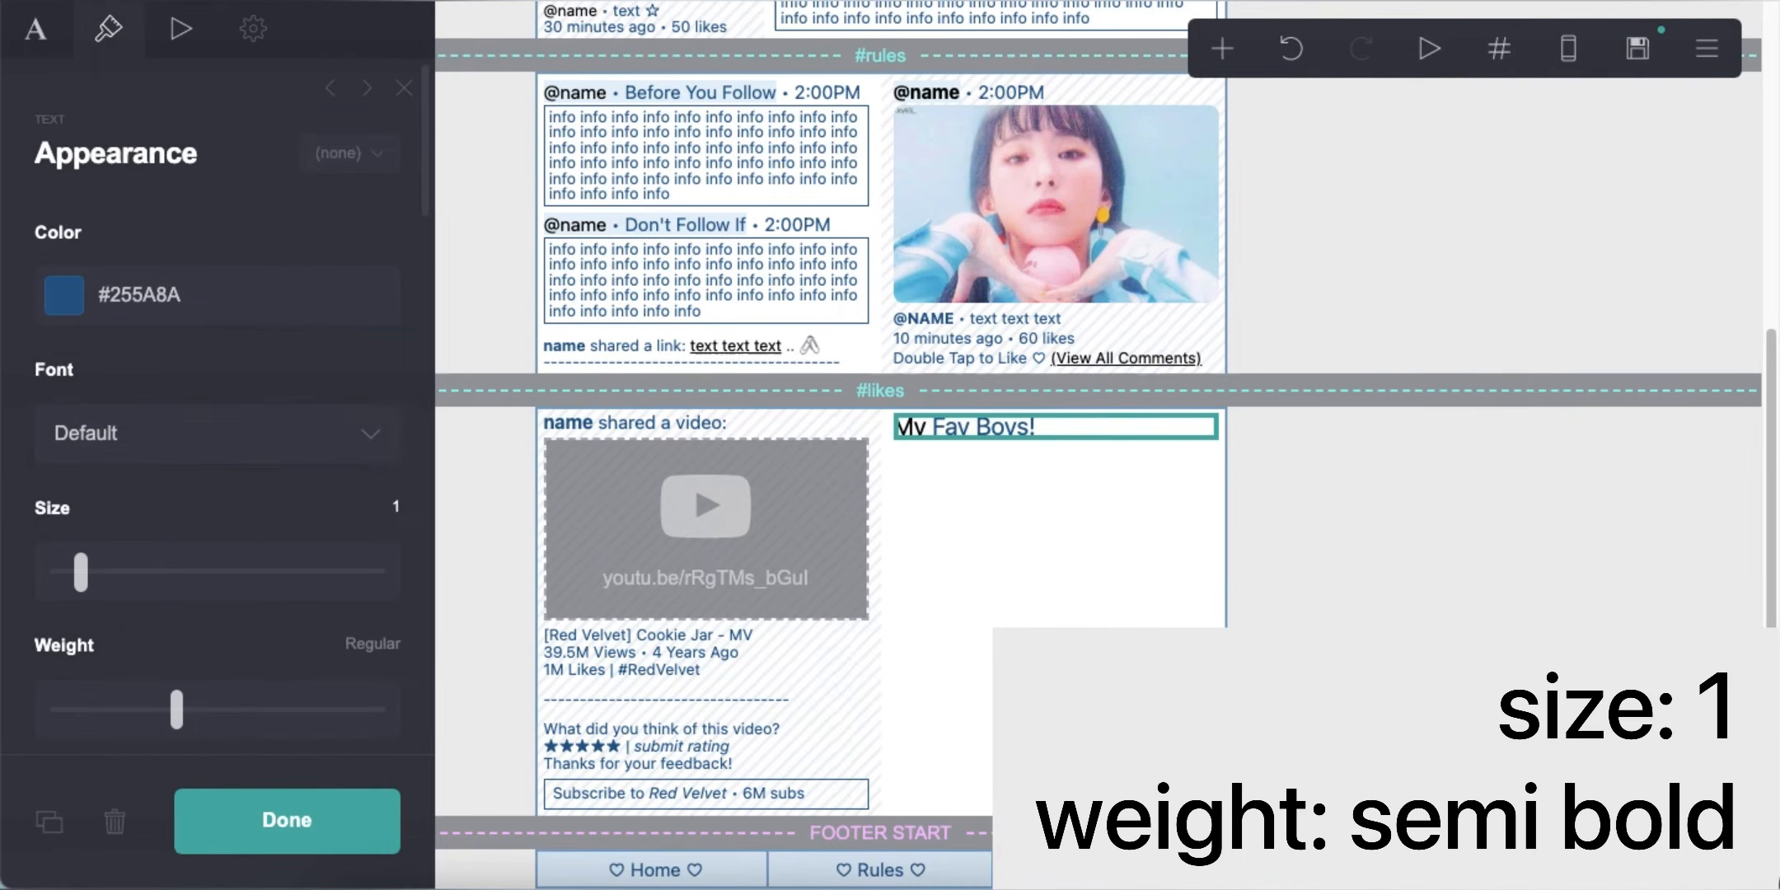
pyautogui.scroll(-3, 305, 510)
pyautogui.click(262, 512)
pyautogui.click(1570, 715)
pyautogui.click(988, 425)
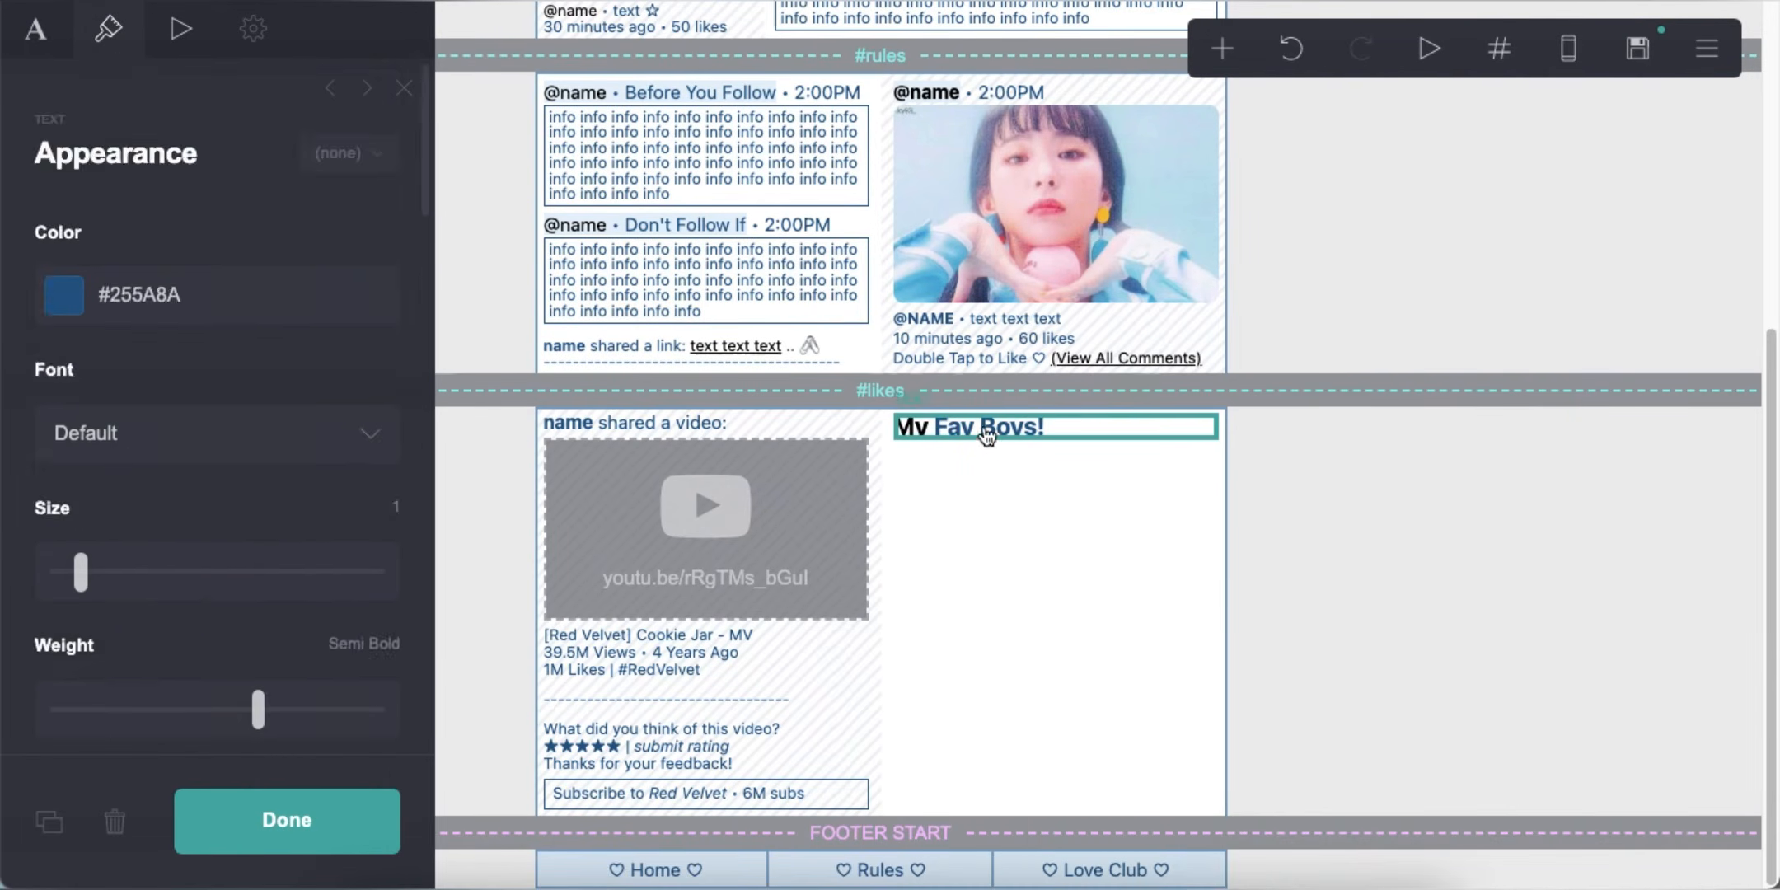
# Set the "My Fav Boys!" heading's mobile setting to Auto and check it in the mobile layout
pyautogui.click(1569, 49)
pyautogui.scroll(8, 305, 330)
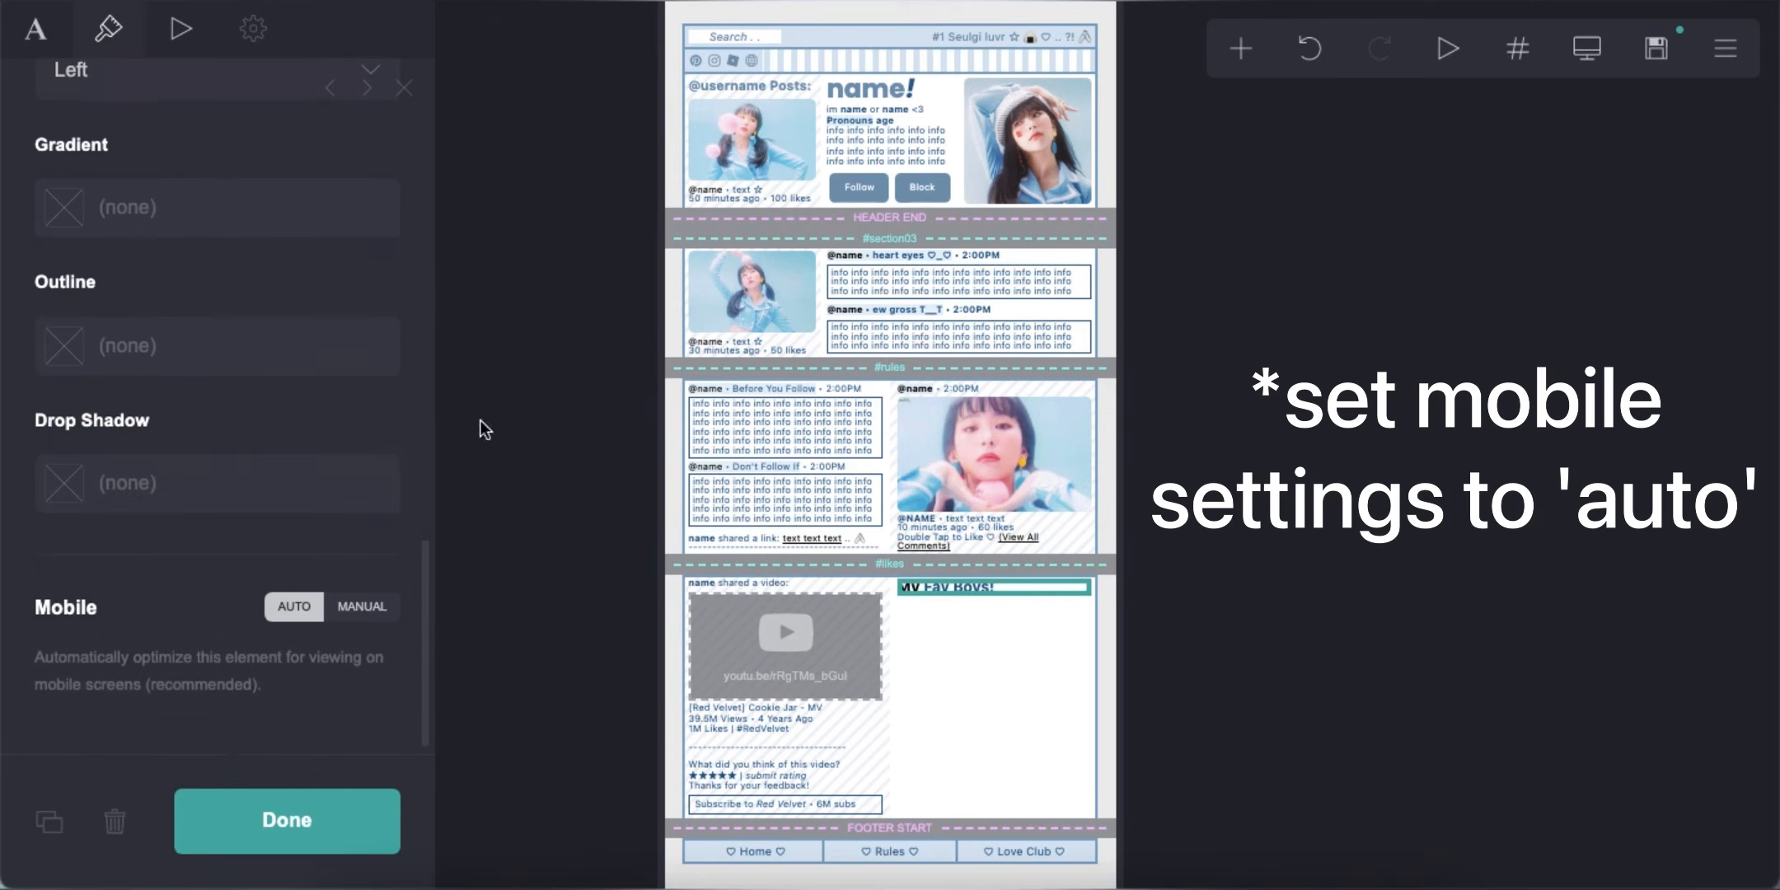
pyautogui.click(1572, 53)
pyautogui.click(1398, 671)
# Add a text element below the "My Fav Boys!" heading with size 0.625 and weight Regular
pyautogui.click(1223, 50)
pyautogui.click(922, 604)
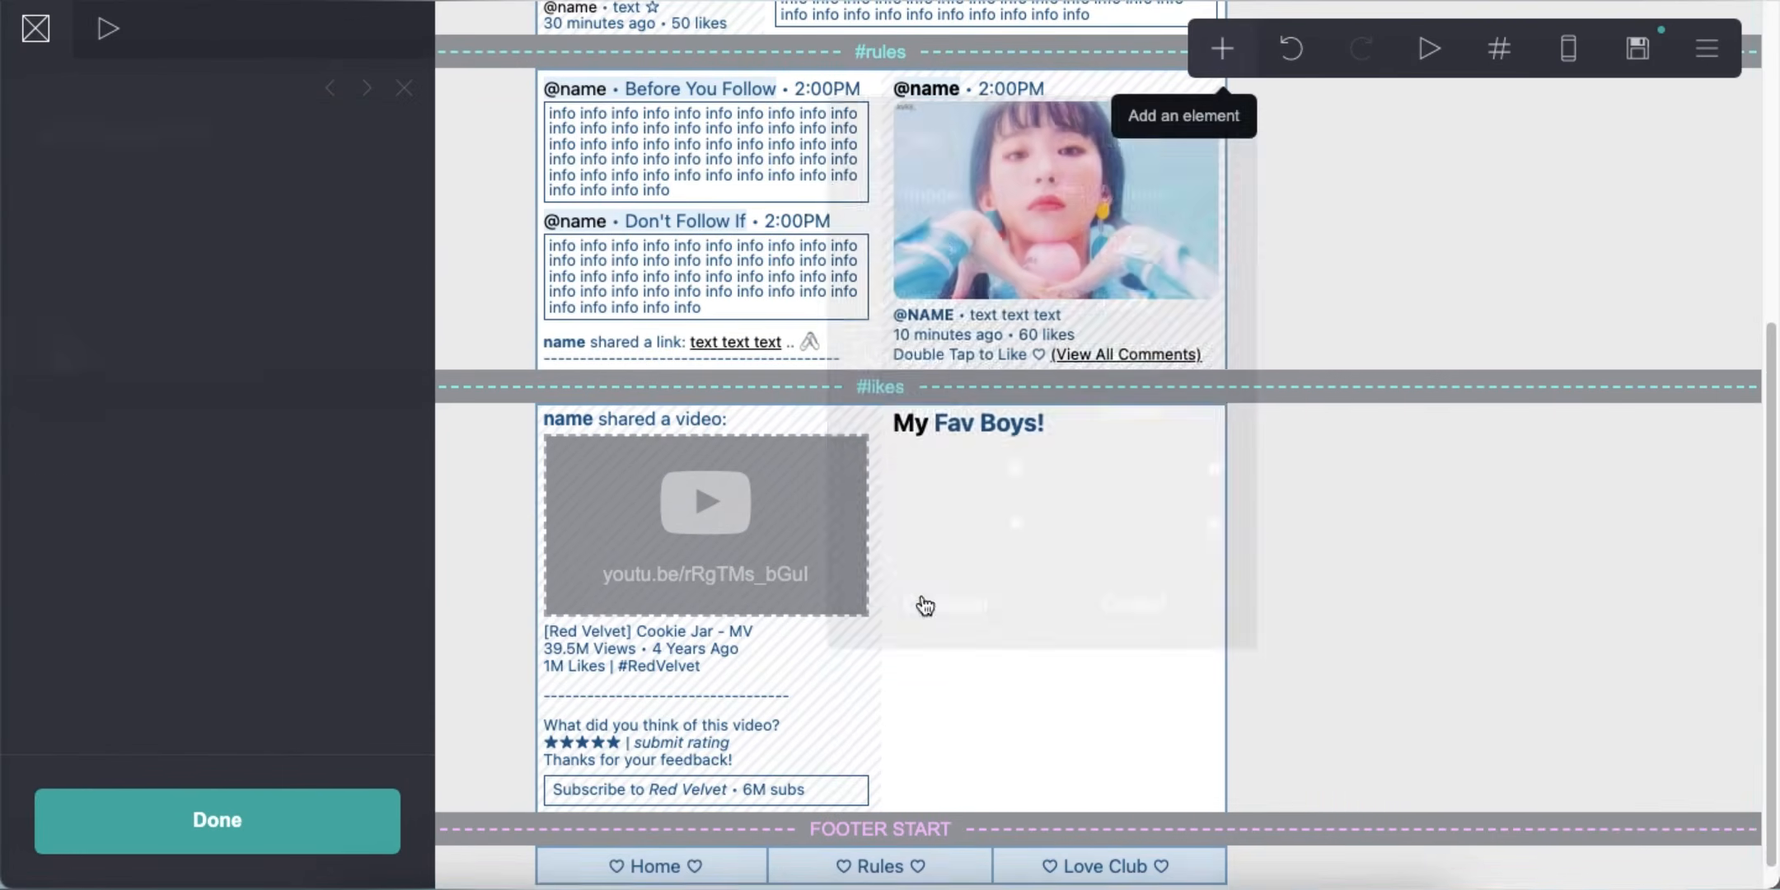
pyautogui.moveTo(953, 692); pyautogui.dragTo(985, 410)
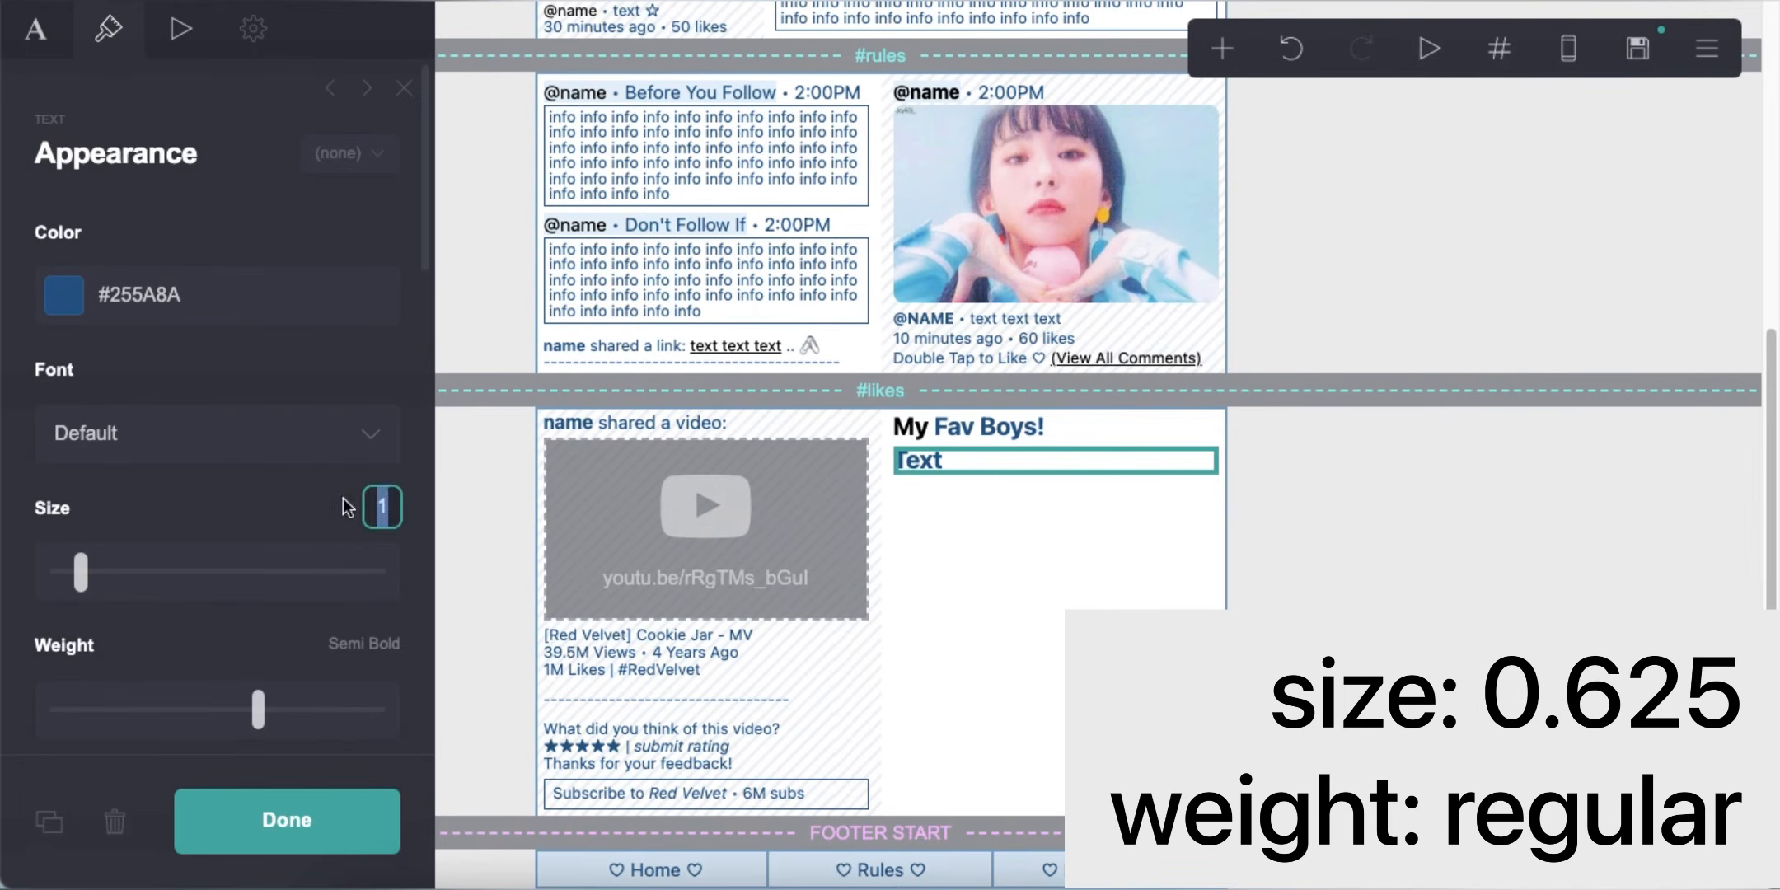
pyautogui.write('0.625')
pyautogui.press('Return')
pyautogui.scroll(-3, 322, 504)
pyautogui.moveTo(258, 485); pyautogui.dragTo(196, 482)
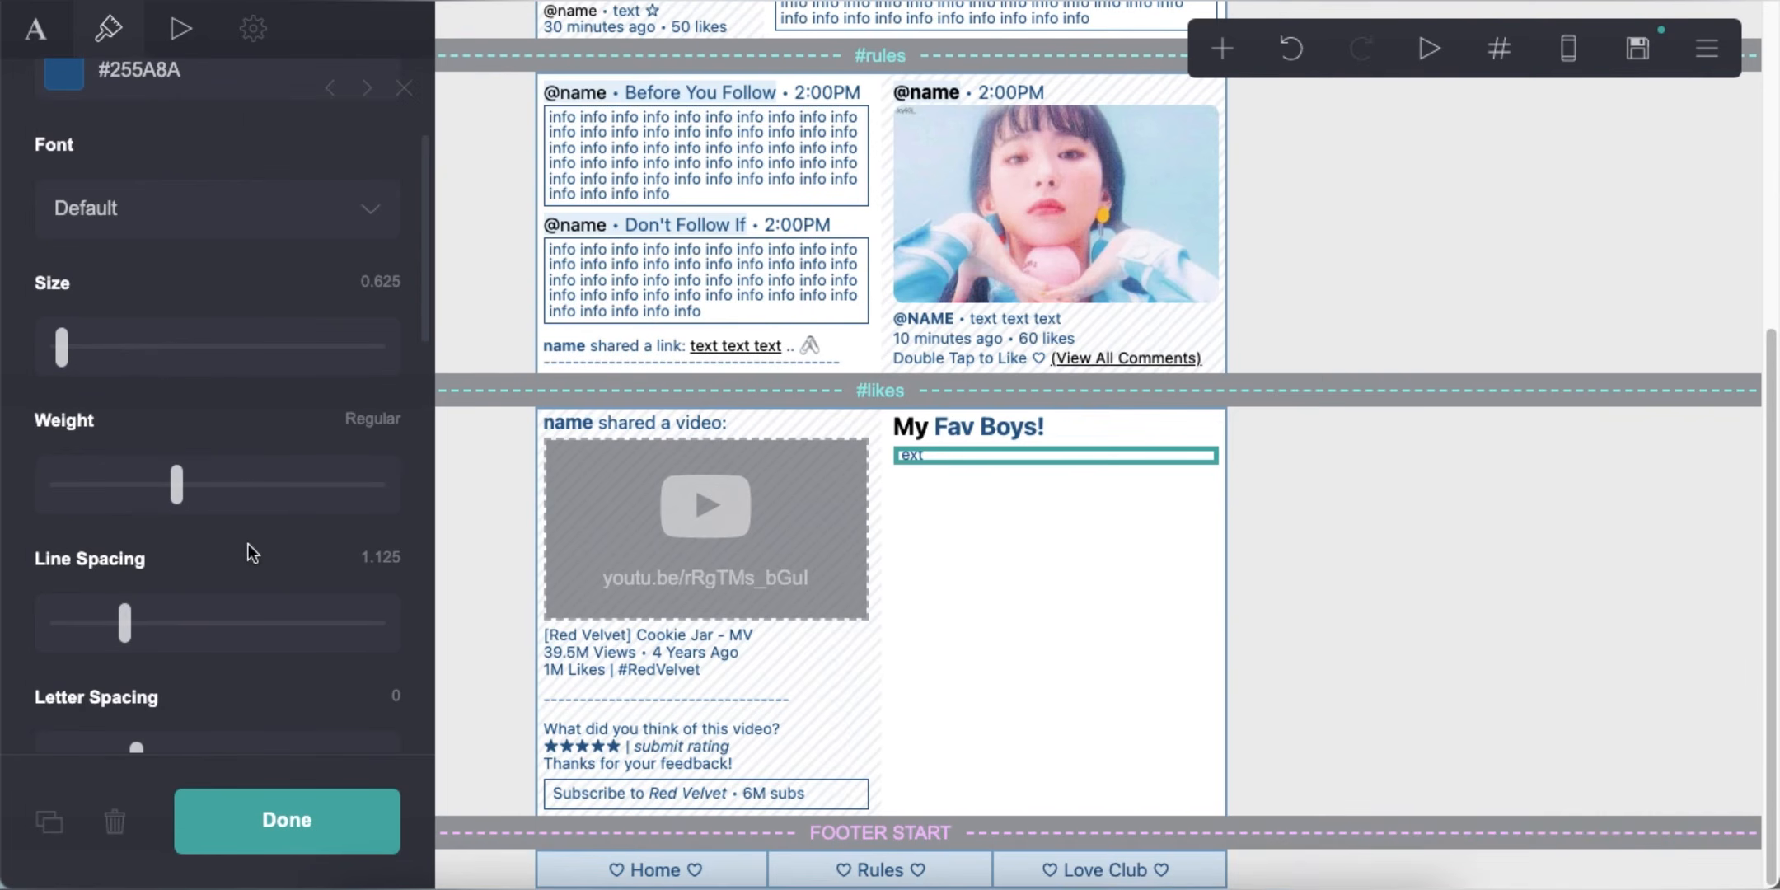
# Fill the new text element with three lines of "info infos" placeholder text and paste a second copy of them below
pyautogui.click(36, 28)
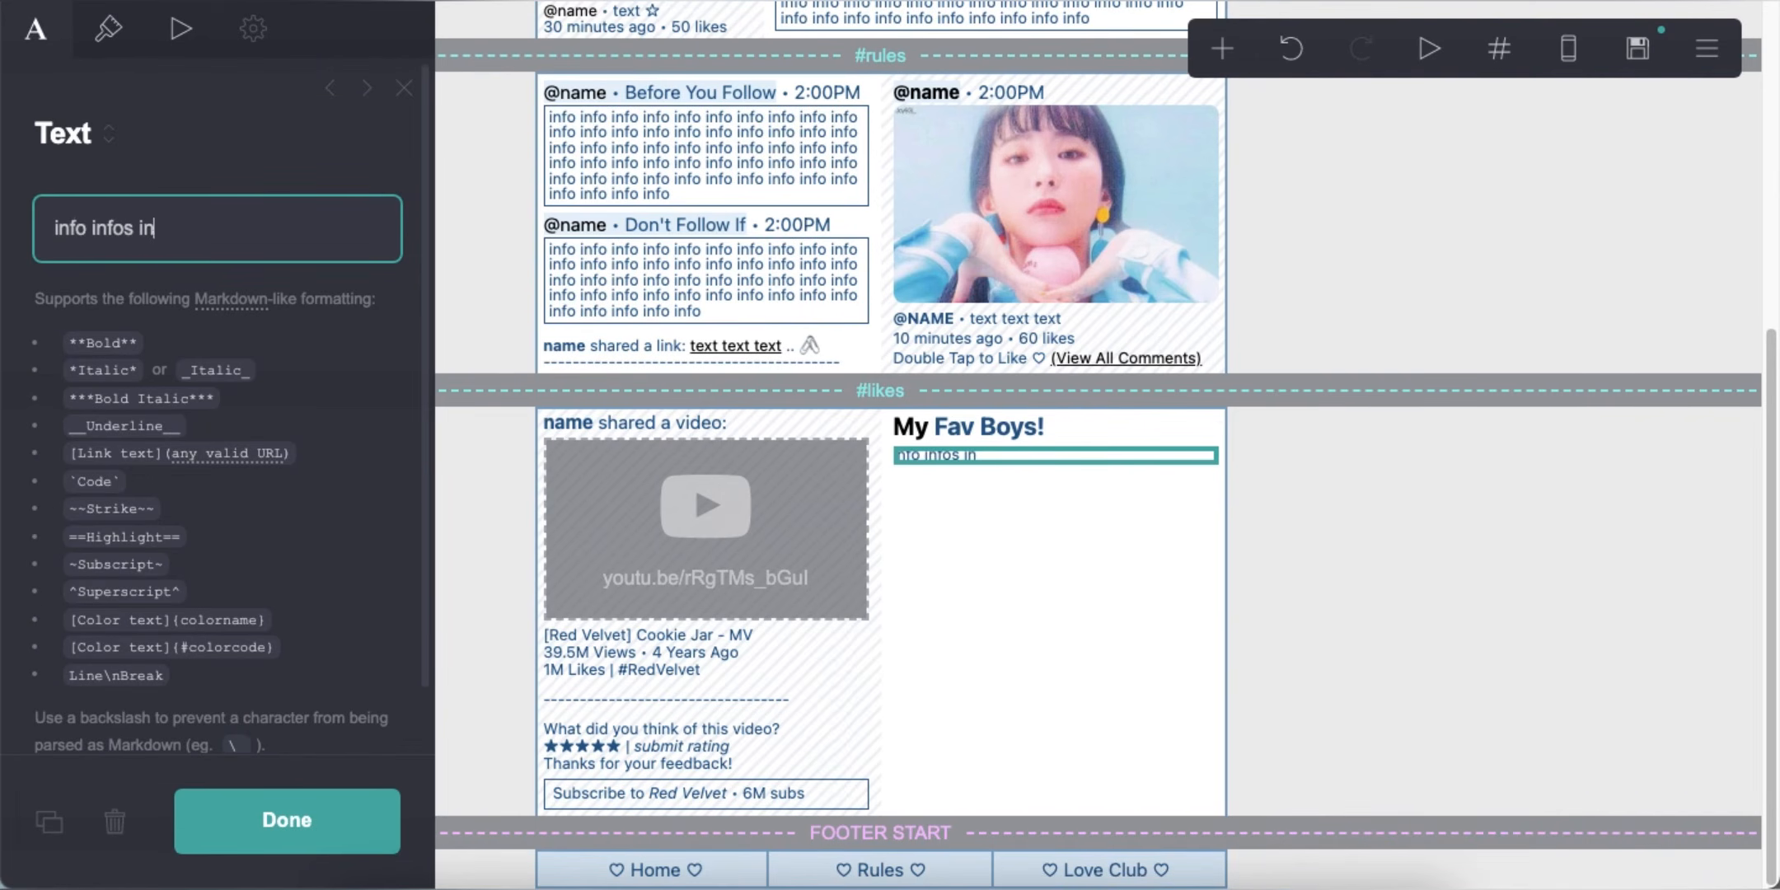
pyautogui.write('nfo in')
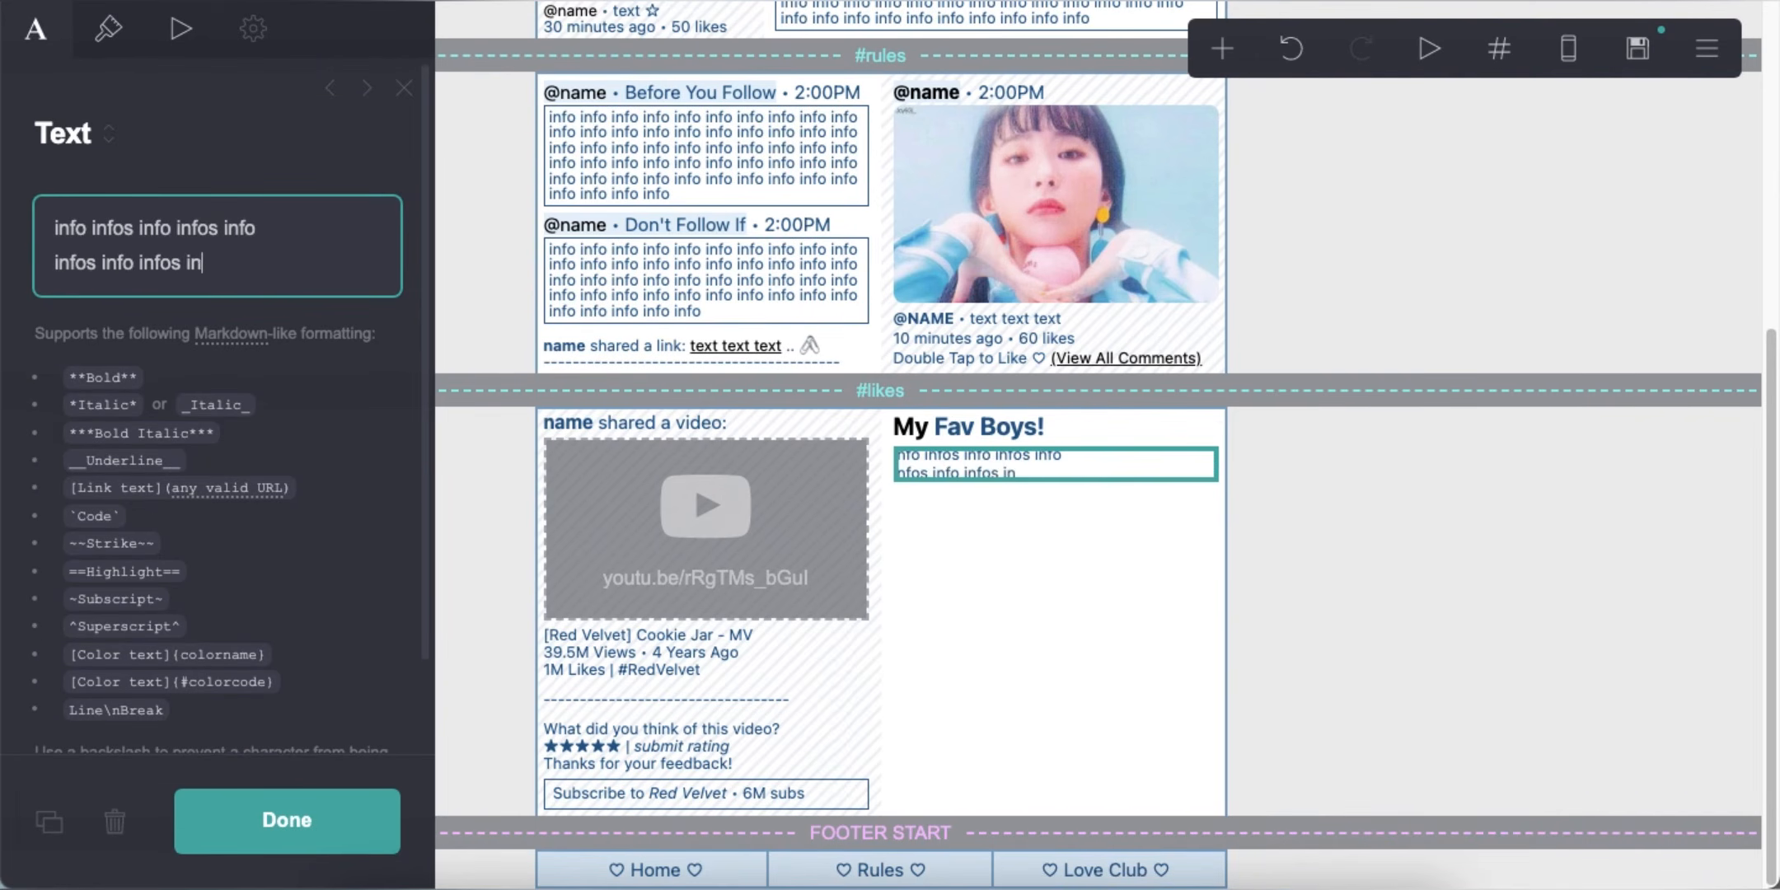
pyautogui.write('fos infos info')
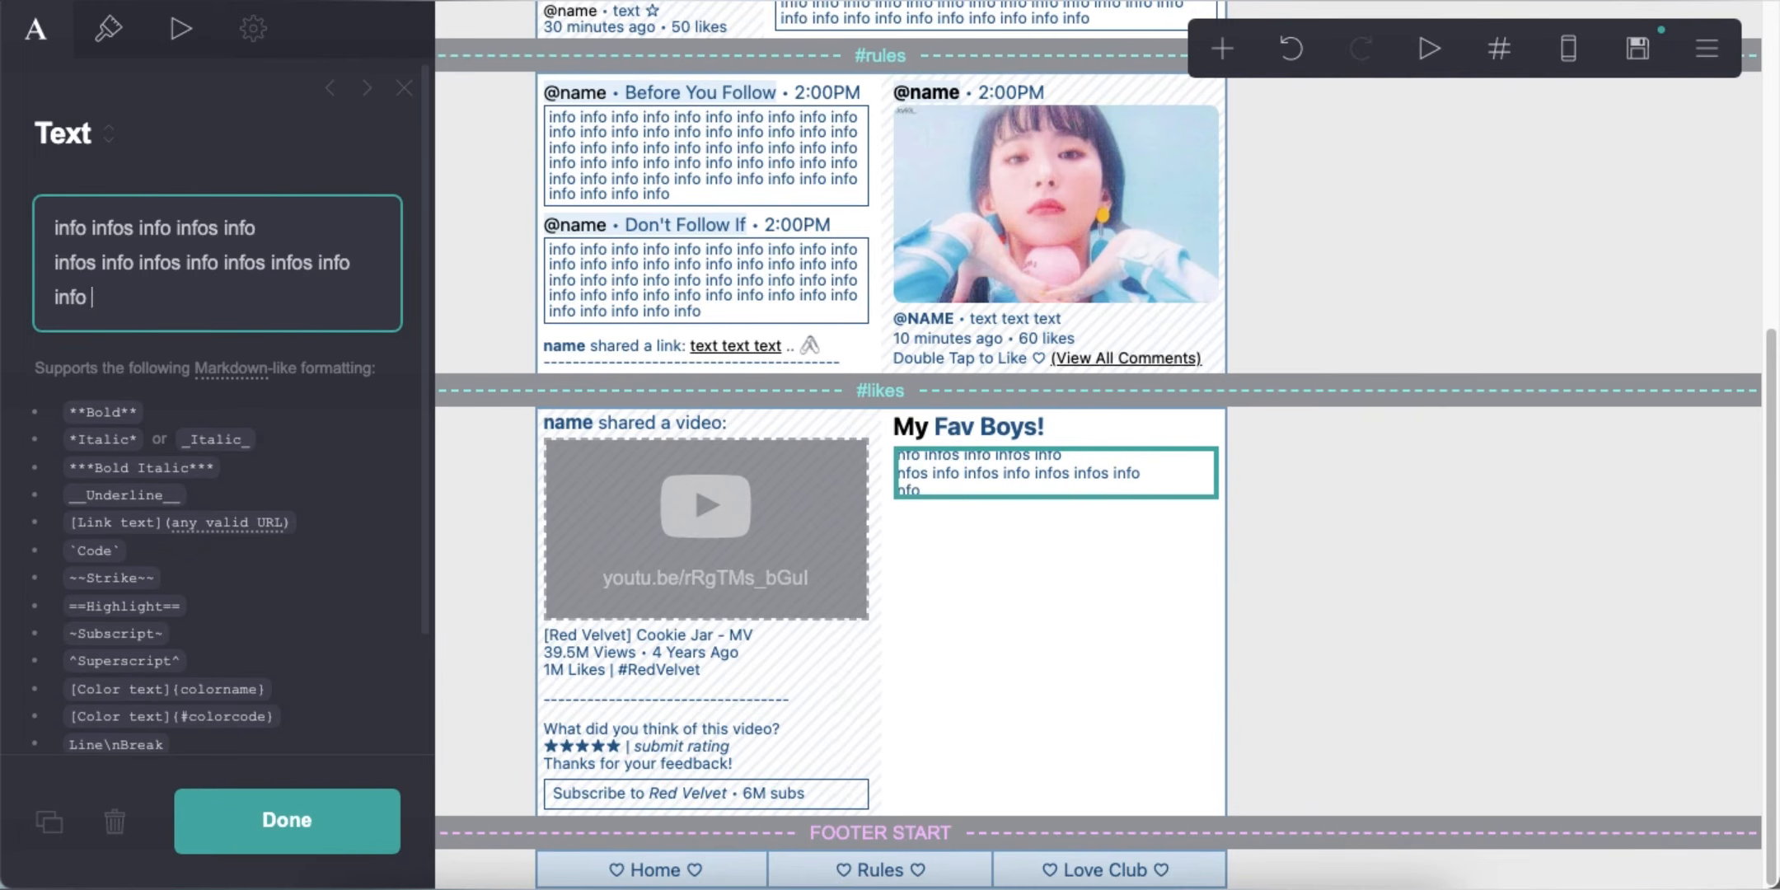
pyautogui.write(' infos infos info infos info')
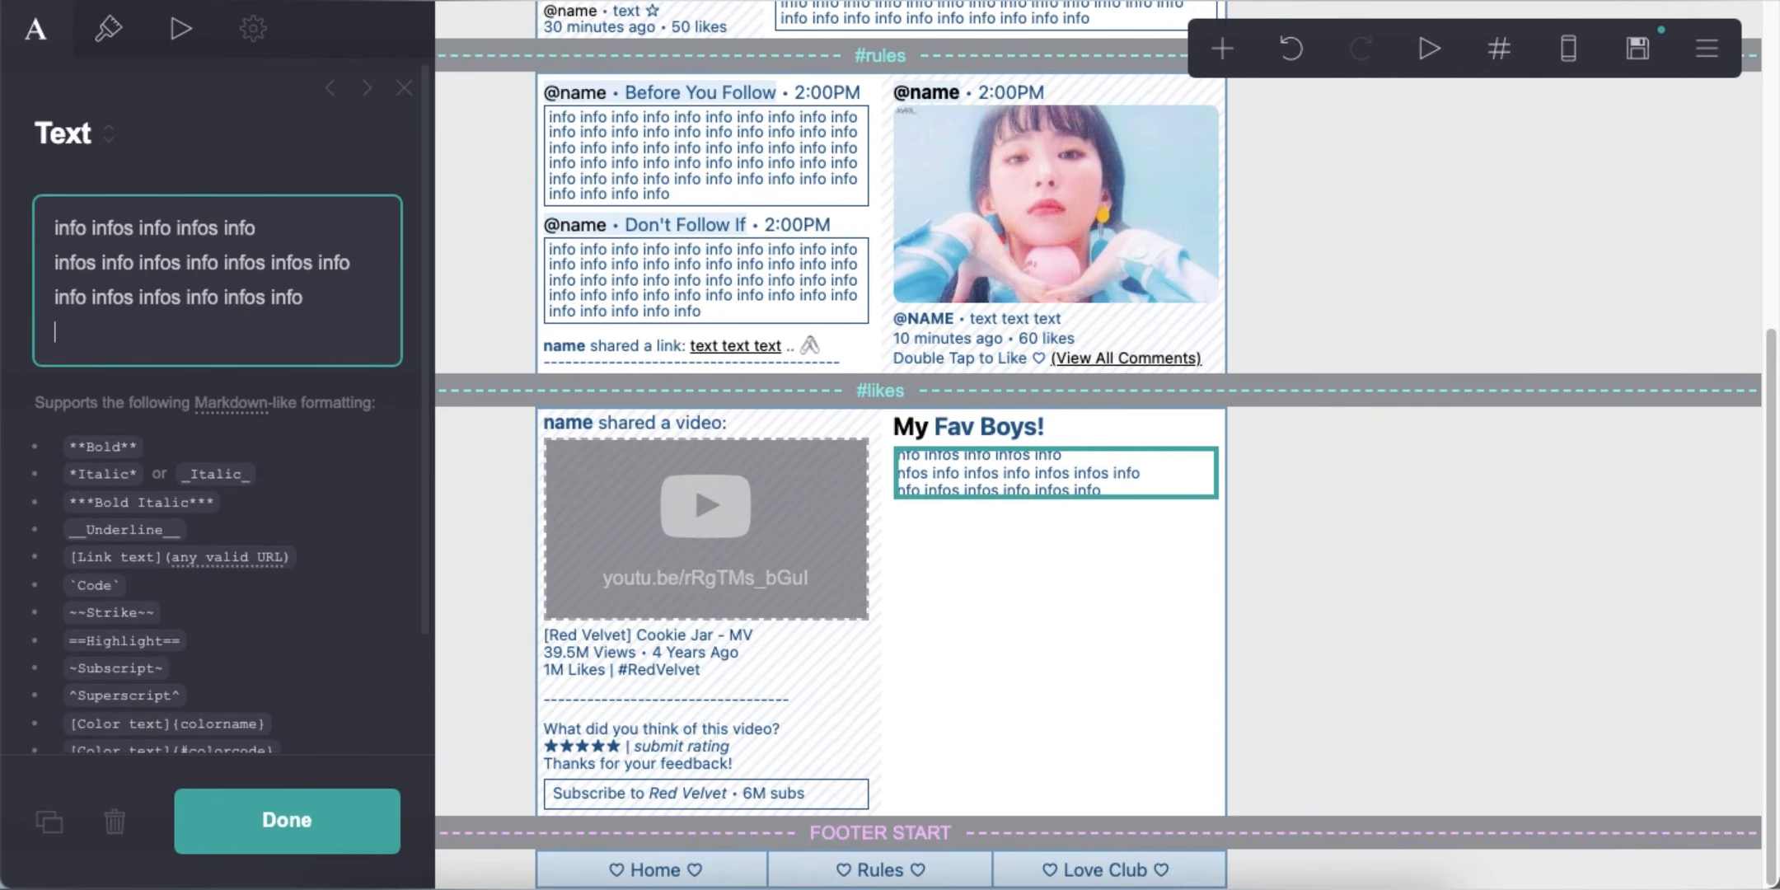
pyautogui.press('super+a')
pyautogui.rightClick(176, 249)
pyautogui.click(218, 452)
pyautogui.rightClick(132, 333)
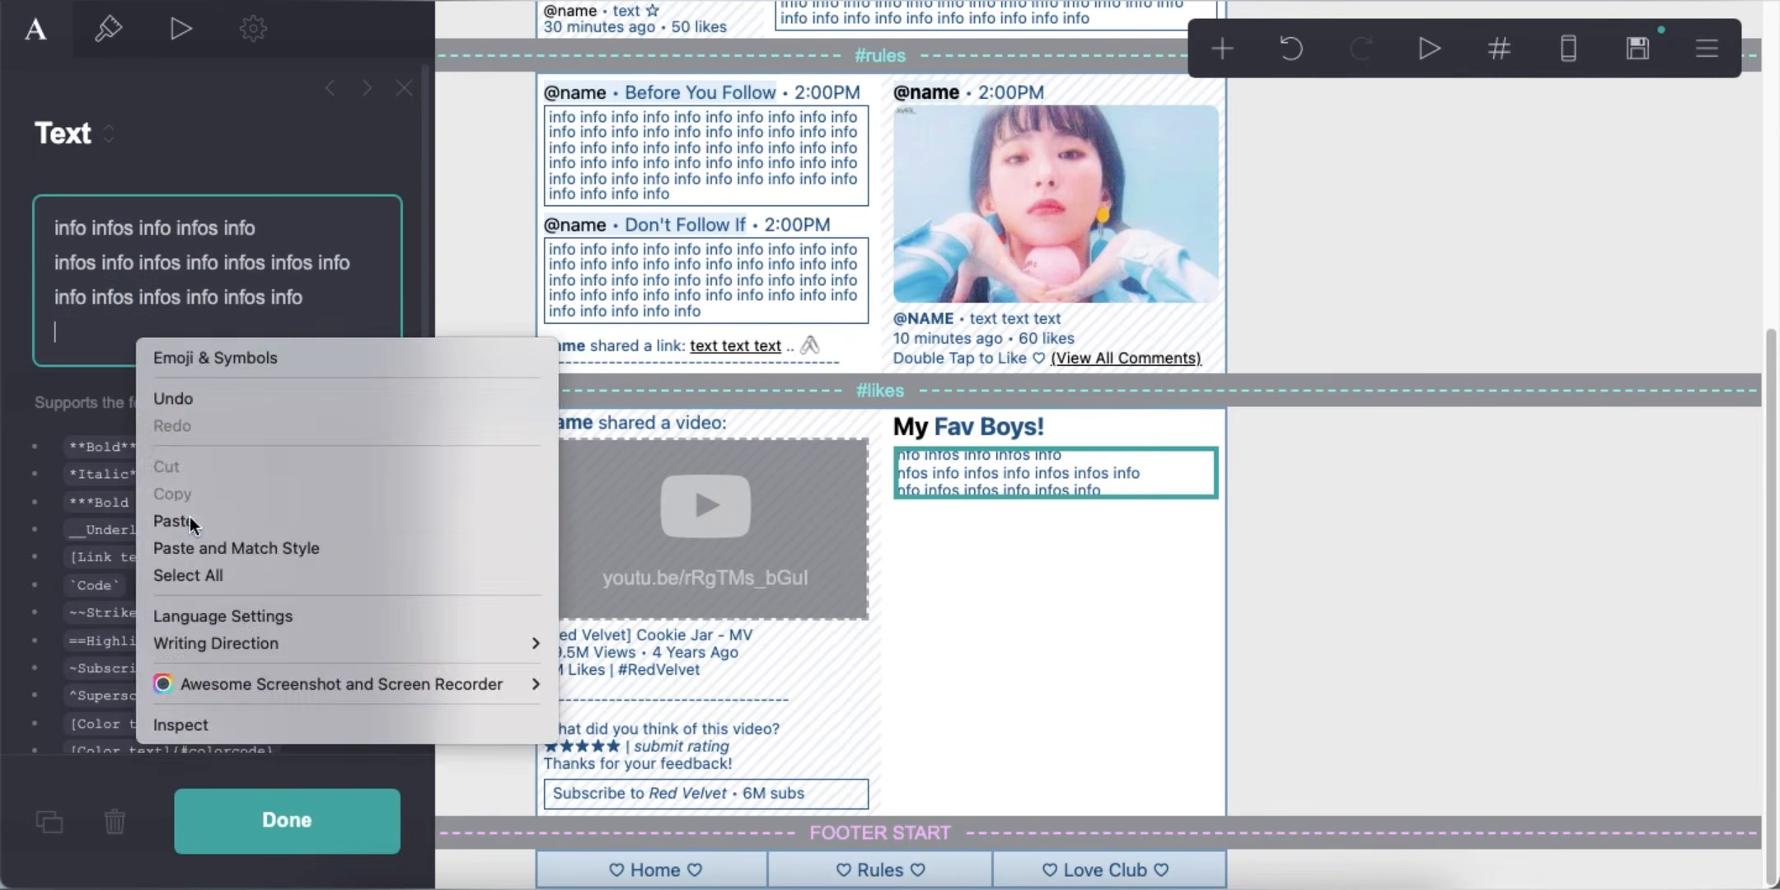
pyautogui.click(189, 519)
pyautogui.click(1502, 563)
# Duplicate the "My Fav Boys!" heading, place the copy below the placeholder text, and change "Boys" to "Girls"
pyautogui.click(966, 433)
pyautogui.click(51, 823)
pyautogui.moveTo(980, 463); pyautogui.dragTo(1013, 651)
pyautogui.doubleClick(249, 230)
pyautogui.write('Girls')
# Duplicate the placeholder paragraph under the "My Fav Girls!" heading and check the mobile layout
pyautogui.click(1014, 494)
pyautogui.click(49, 823)
pyautogui.click(1525, 206)
pyautogui.click(1573, 58)
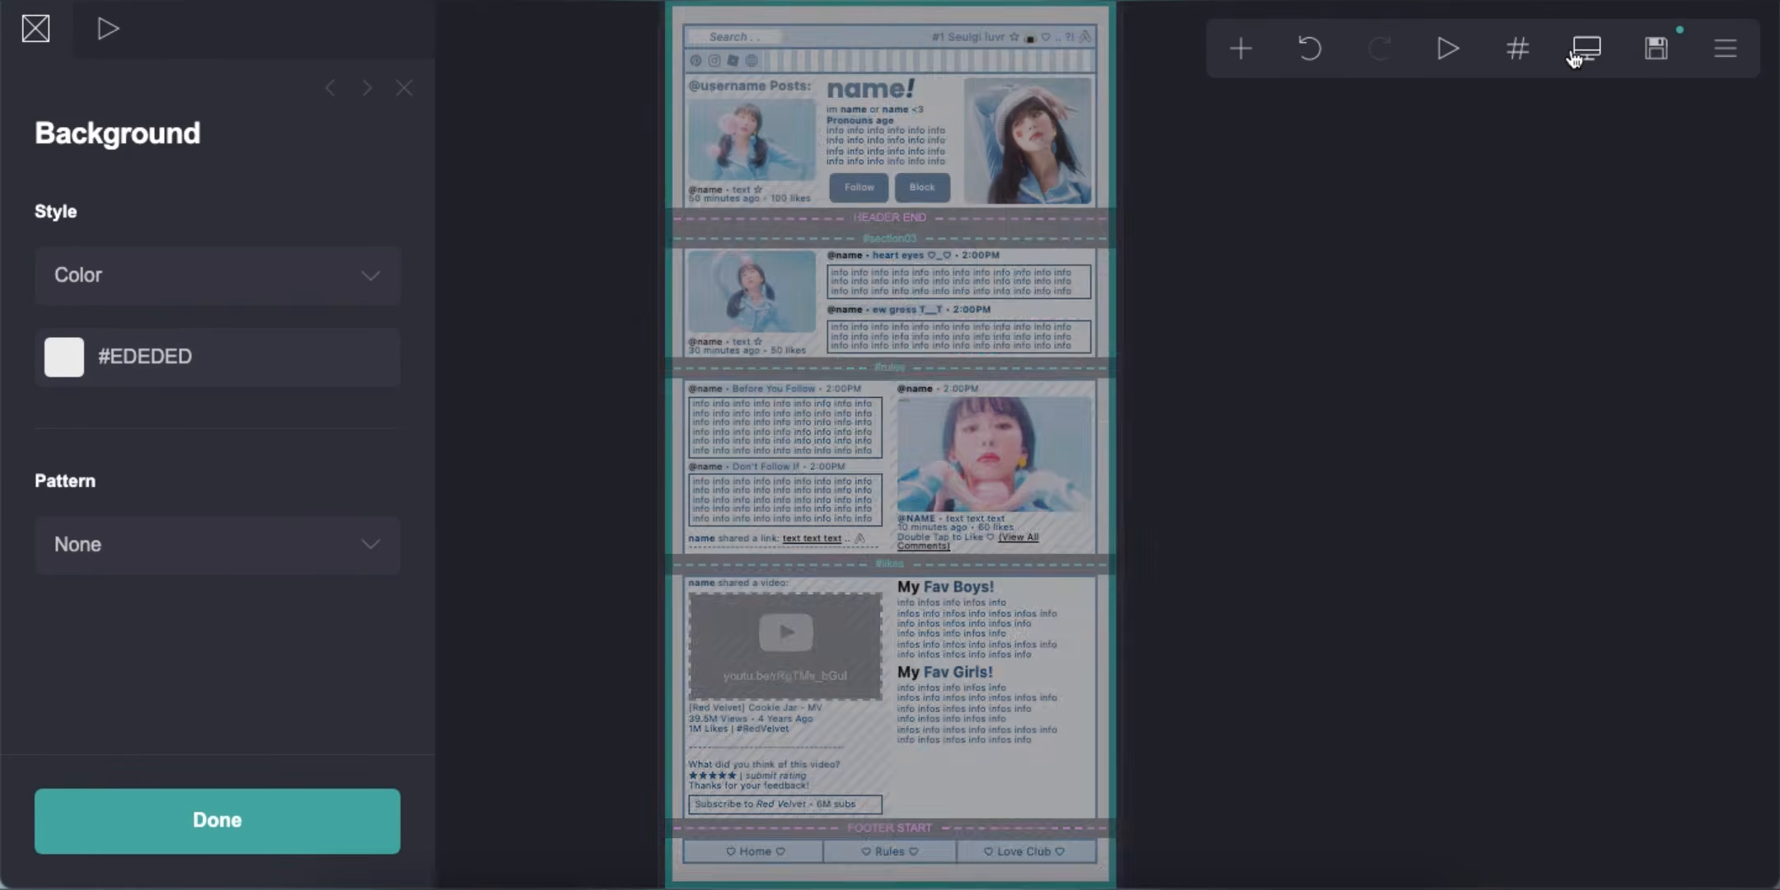
pyautogui.click(1575, 57)
# Add a table below the "My Fav Girls!" paragraph and clear its headings
pyautogui.click(1222, 50)
pyautogui.click(952, 604)
pyautogui.moveTo(698, 831); pyautogui.dragTo(976, 582)
pyautogui.click(43, 30)
pyautogui.moveTo(136, 385); pyautogui.dragTo(12, 247)
pyautogui.press('BackSpace')
# Replace the new table's rows with "**groups**" followed by four lines of repeated "info", checking the fit in the mobile layout
pyautogui.rightClick(317, 540)
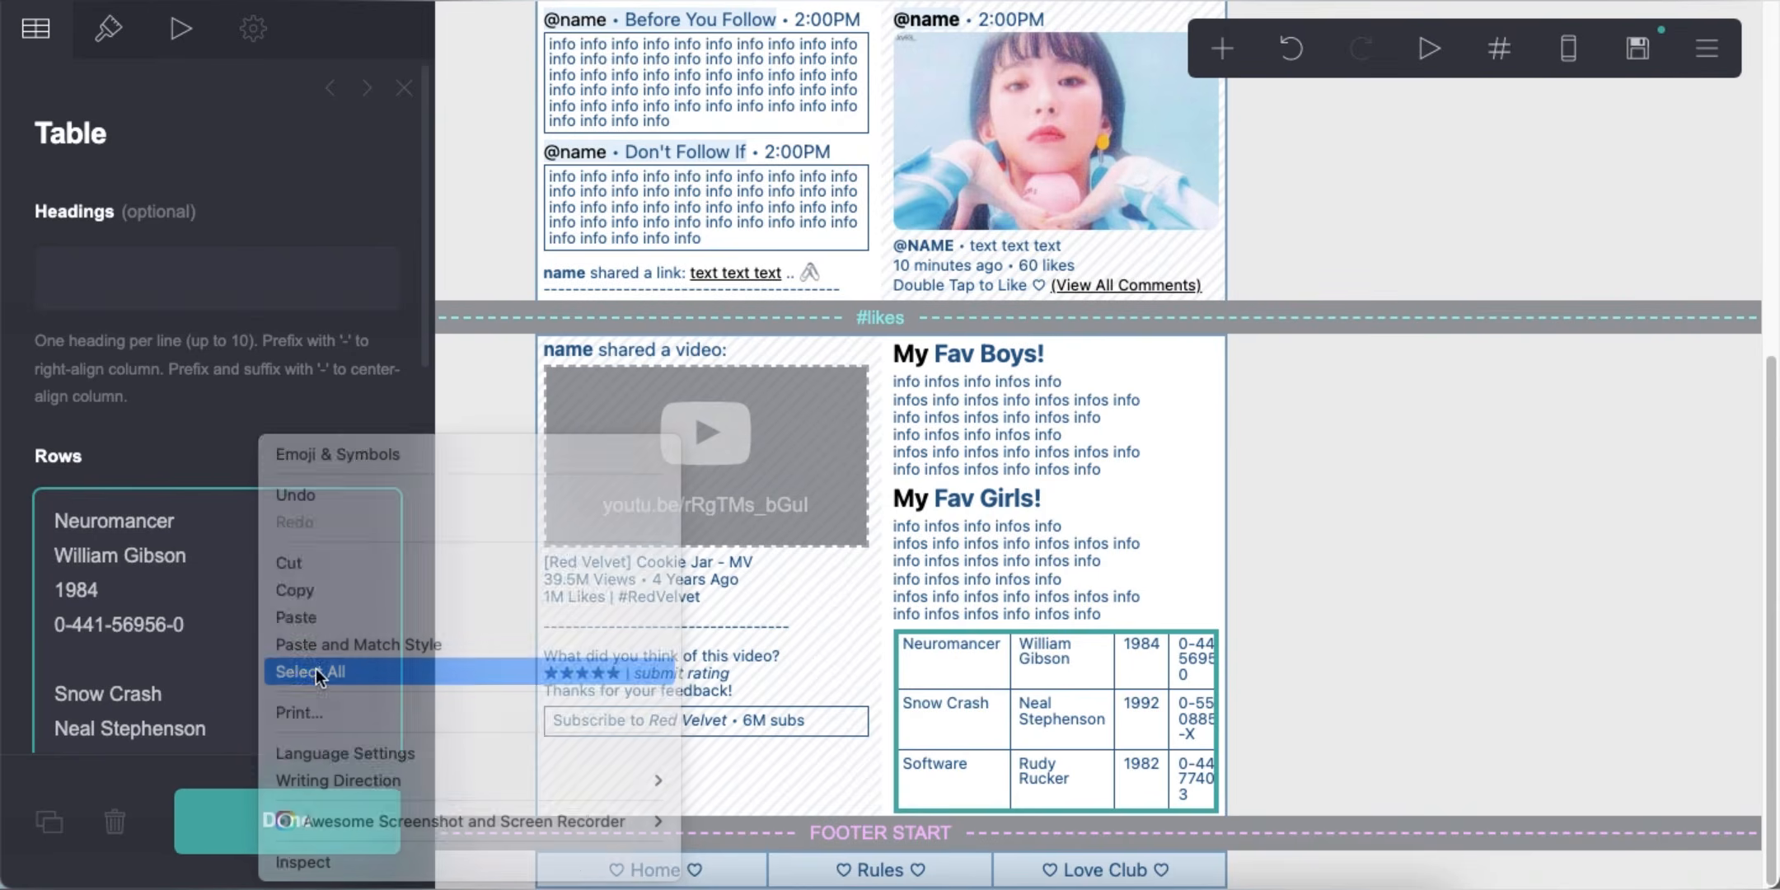
pyautogui.click(316, 670)
pyautogui.write('**groups**')
pyautogui.hotkey('ctrl', 'v')
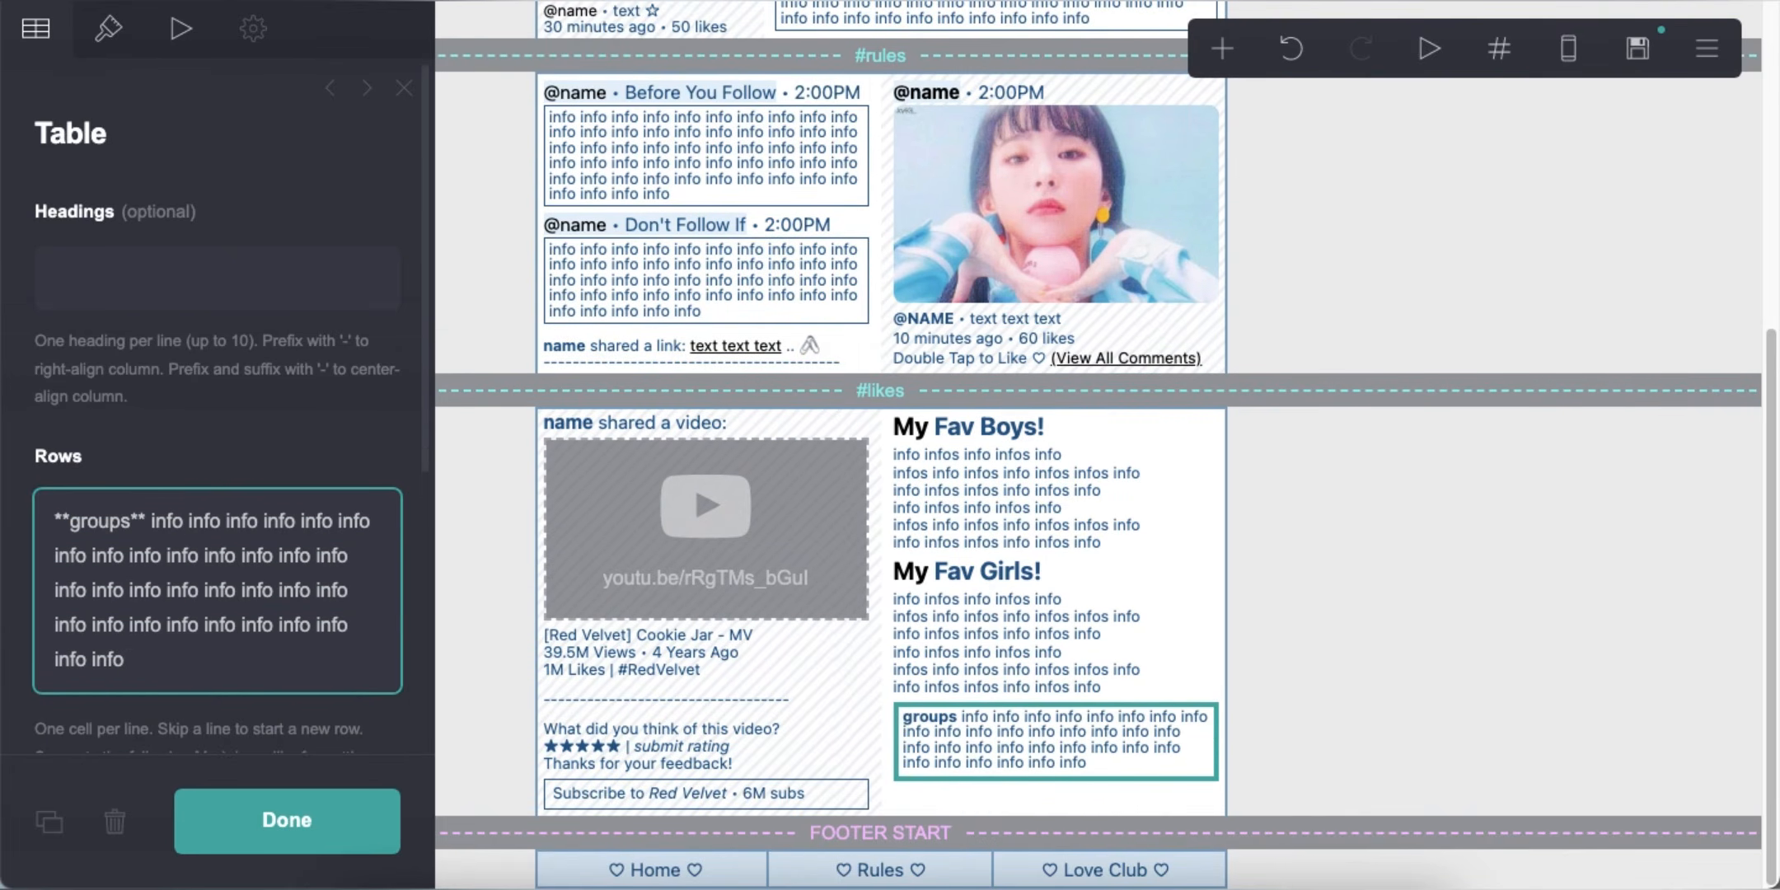
pyautogui.click(1568, 48)
pyautogui.click(281, 662)
pyautogui.write('info info')
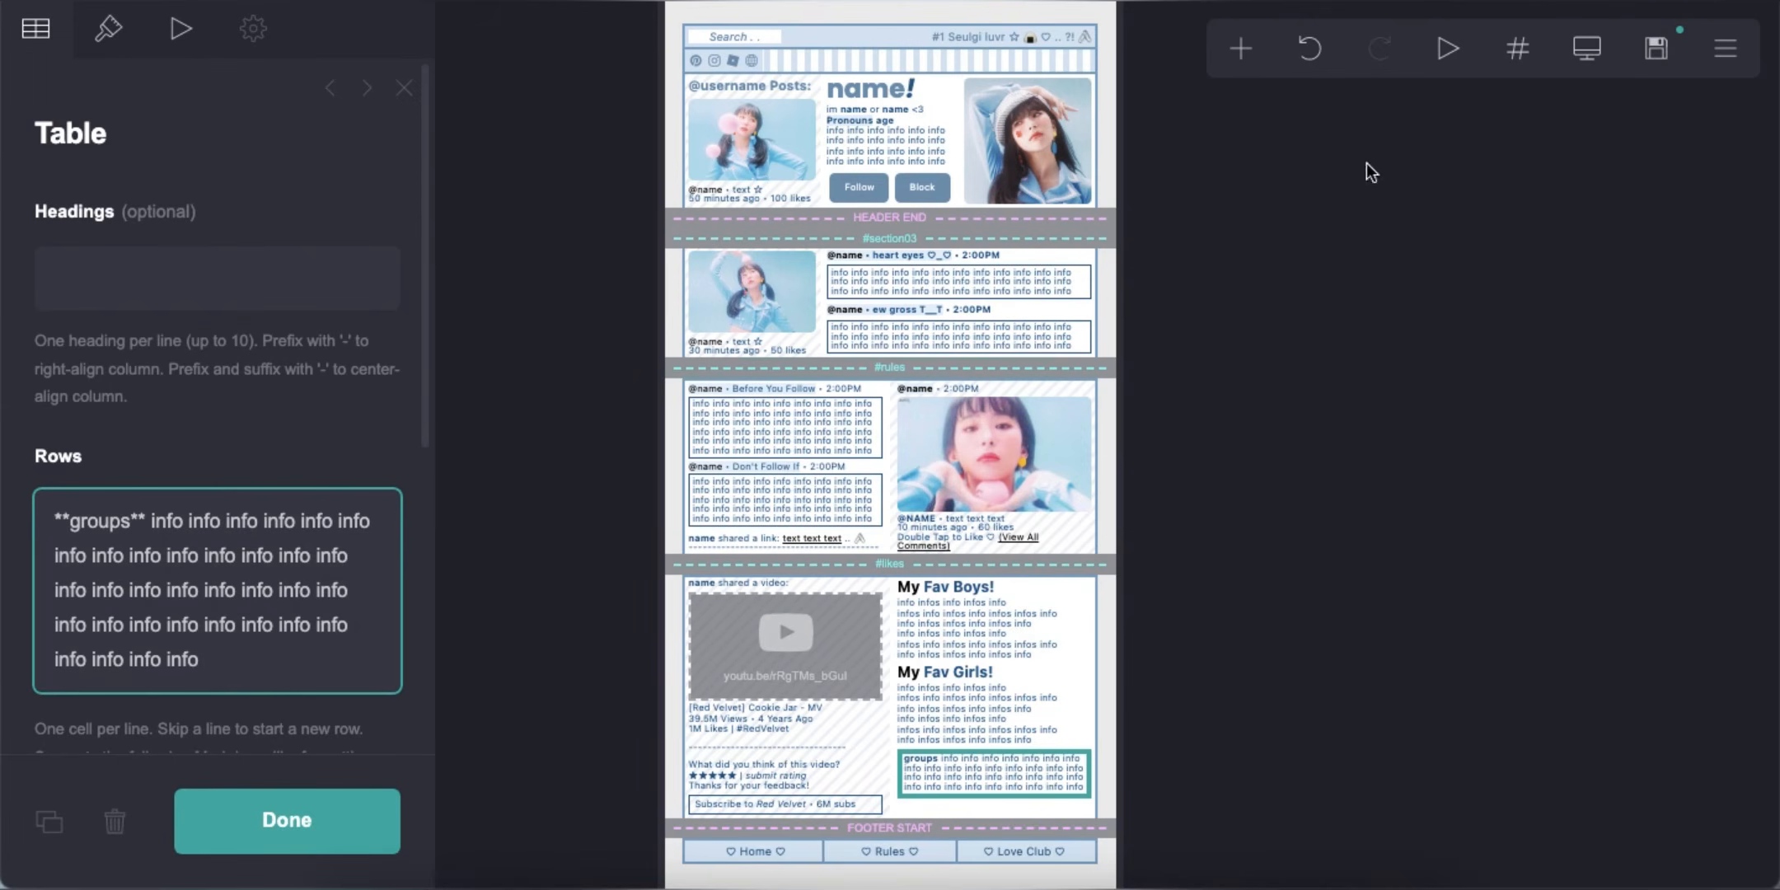
pyautogui.click(1586, 48)
# Set the groups table's padding to 0.125 and check the mobile layout
pyautogui.click(108, 28)
pyautogui.scroll(-3, 356, 507)
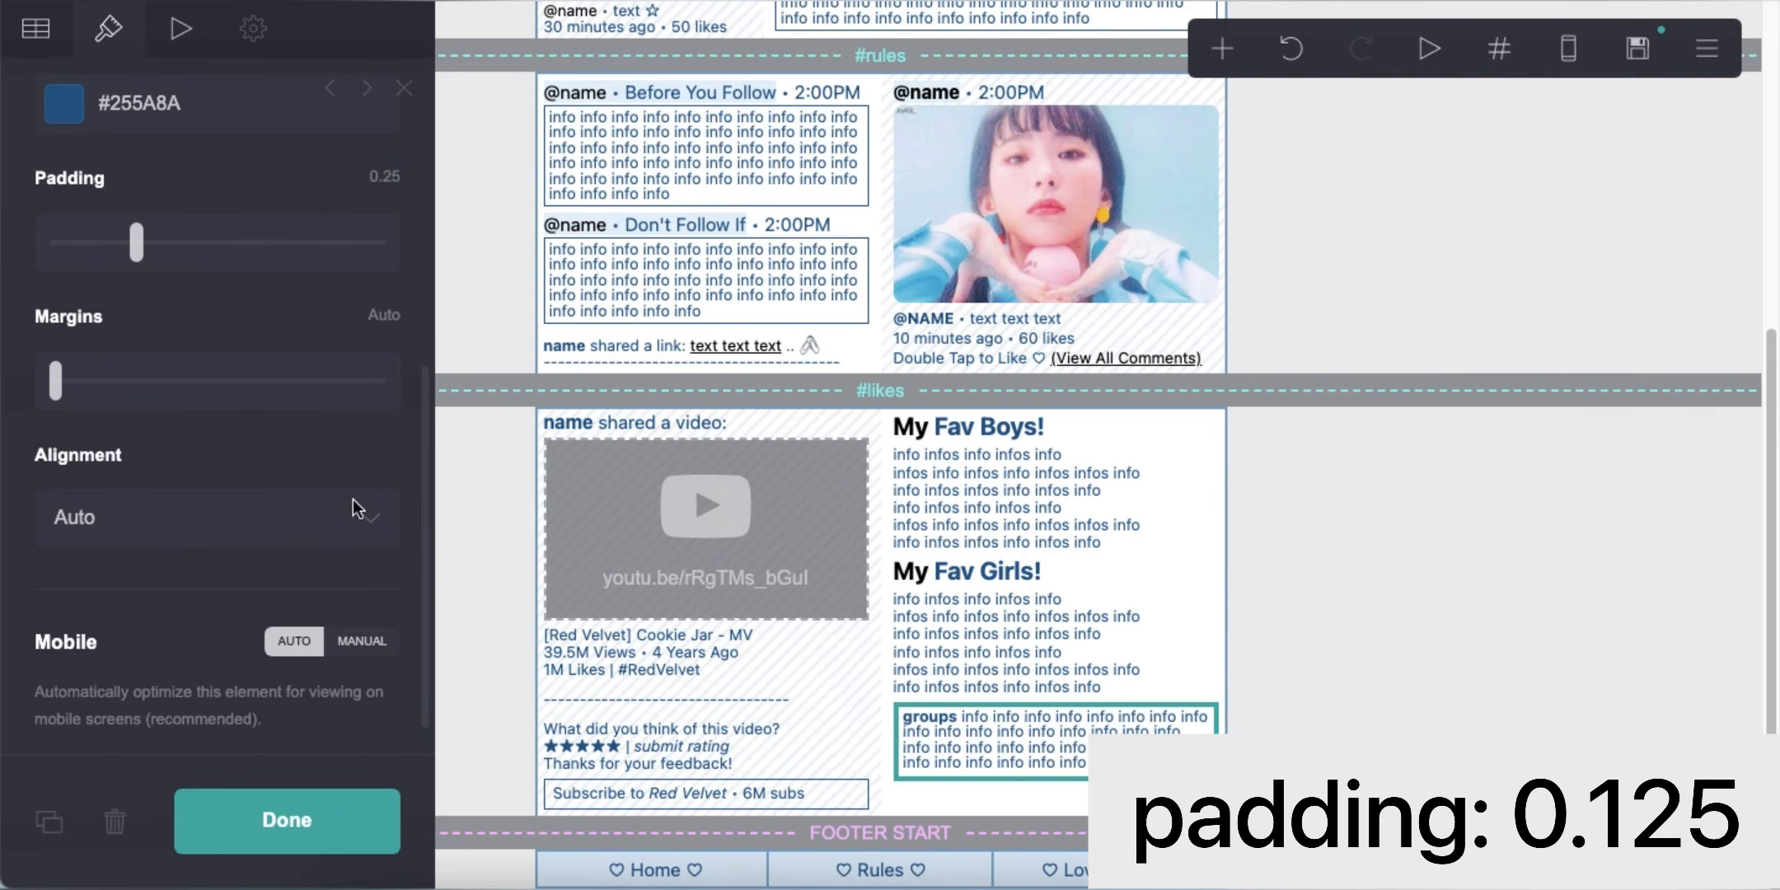
pyautogui.scroll(5, 173, 482)
pyautogui.scroll(-5, 269, 513)
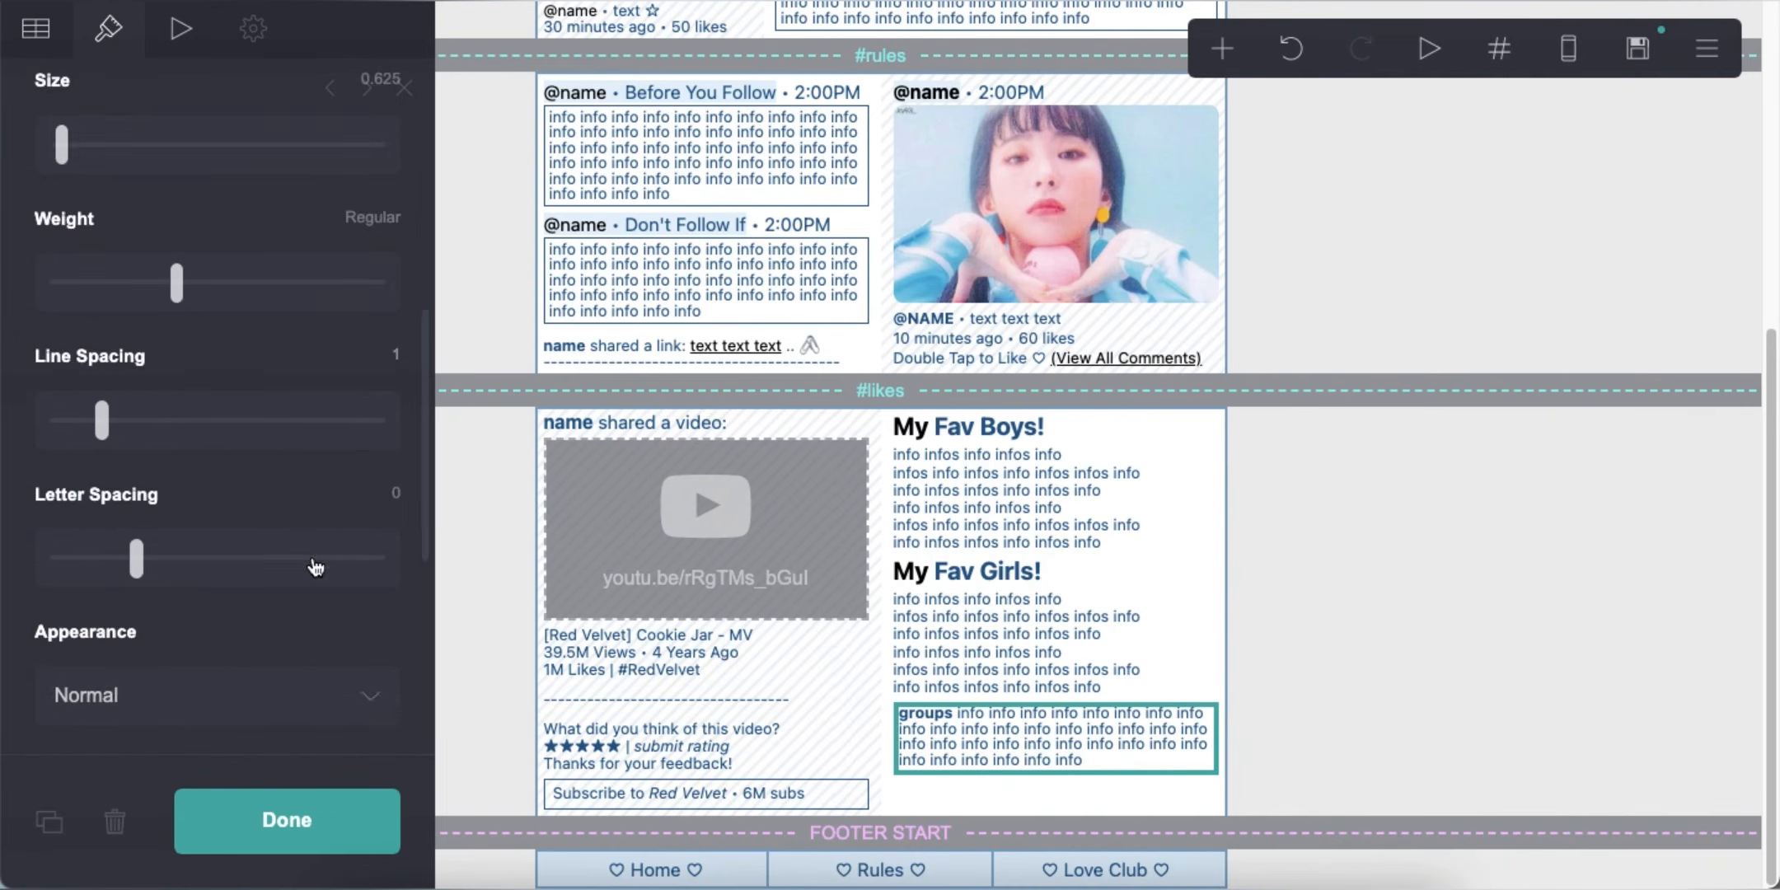
pyautogui.click(1447, 544)
pyautogui.click(1569, 48)
pyautogui.click(1568, 49)
# Add a text element below the groups table reading "**++ more**" followed by repeated "info", and check the mobile layout
pyautogui.click(1222, 48)
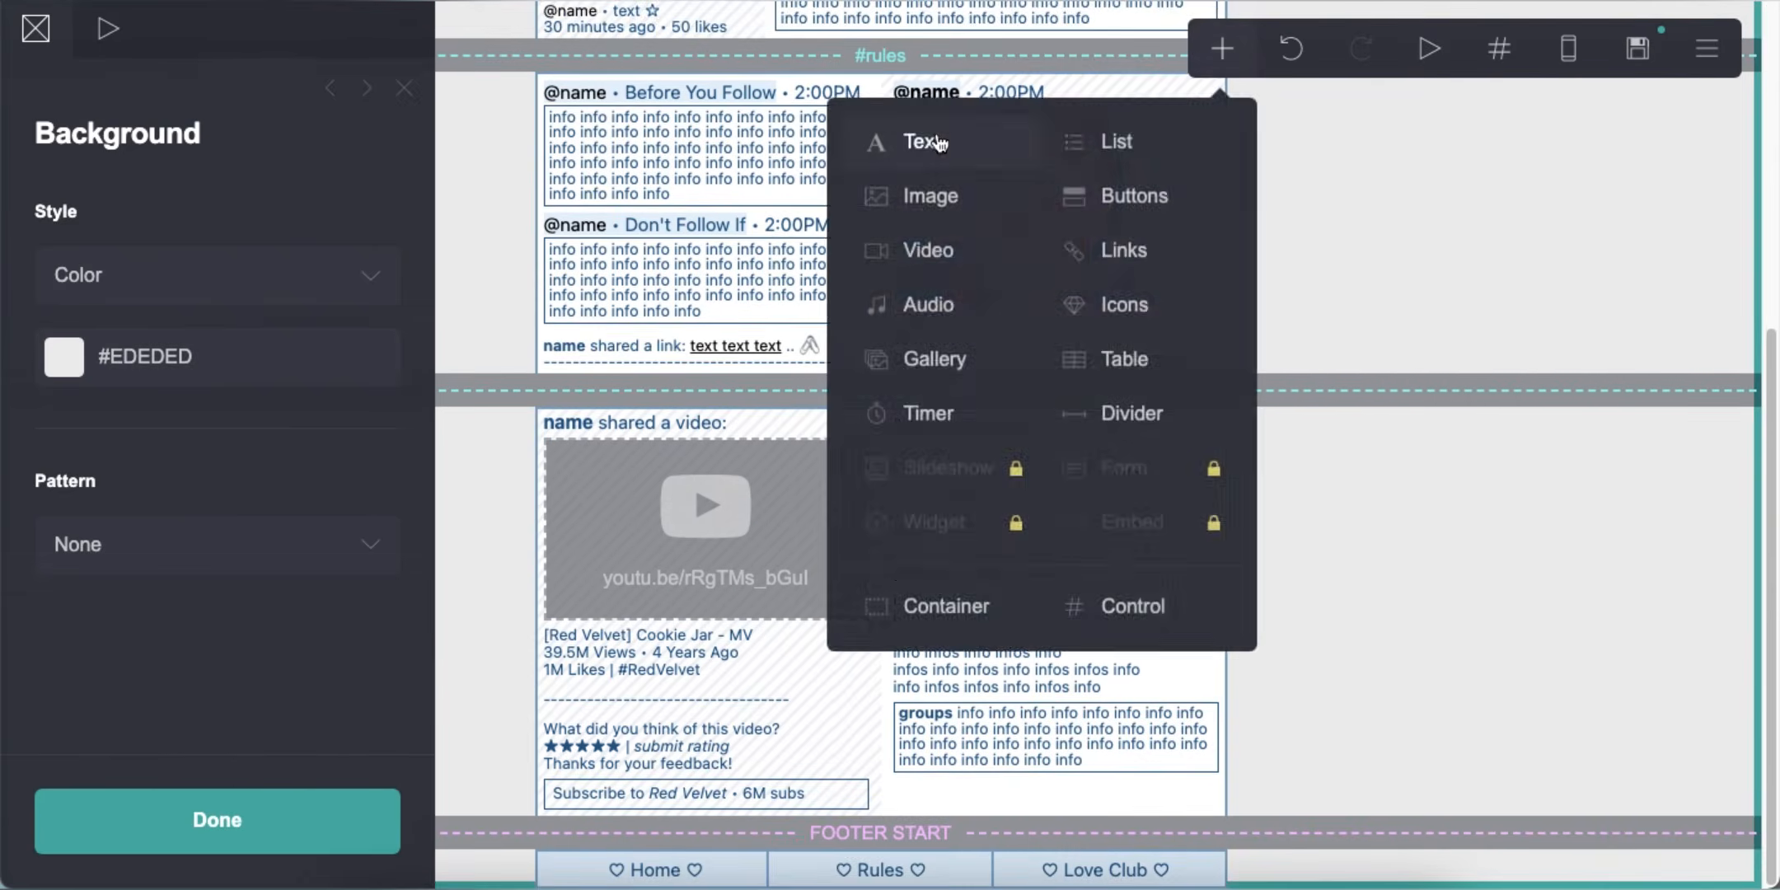
pyautogui.click(922, 146)
pyautogui.moveTo(91, 227); pyautogui.dragTo(4, 224)
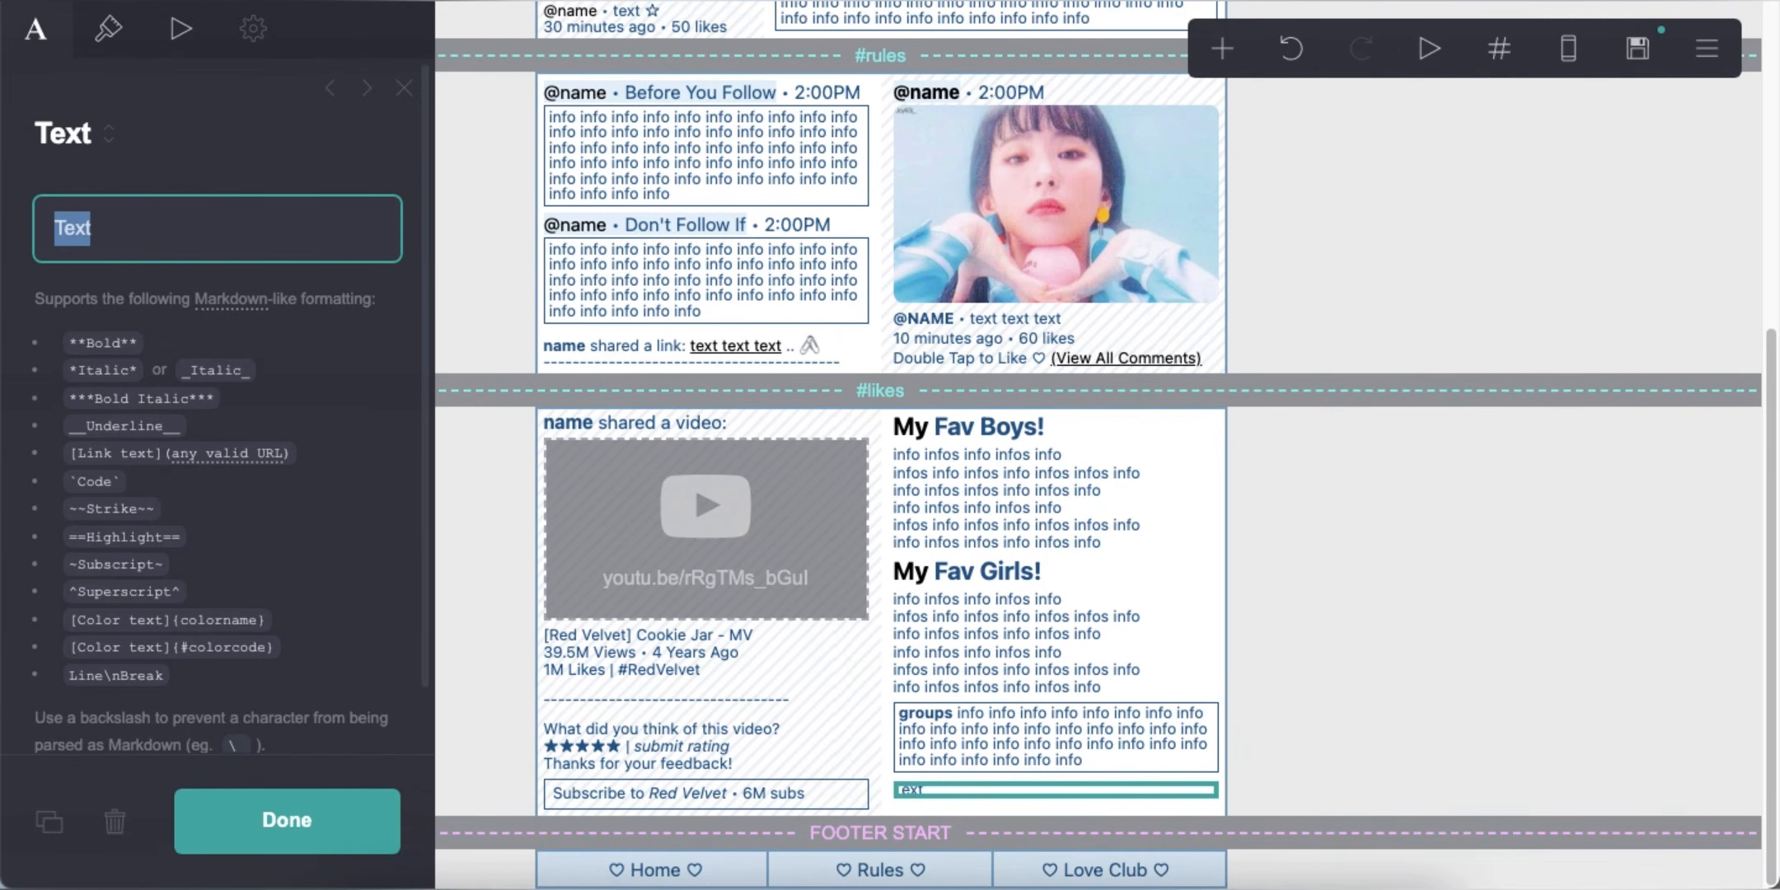
pyautogui.write('**++ more**')
pyautogui.hotkey('ctrl', 'v')
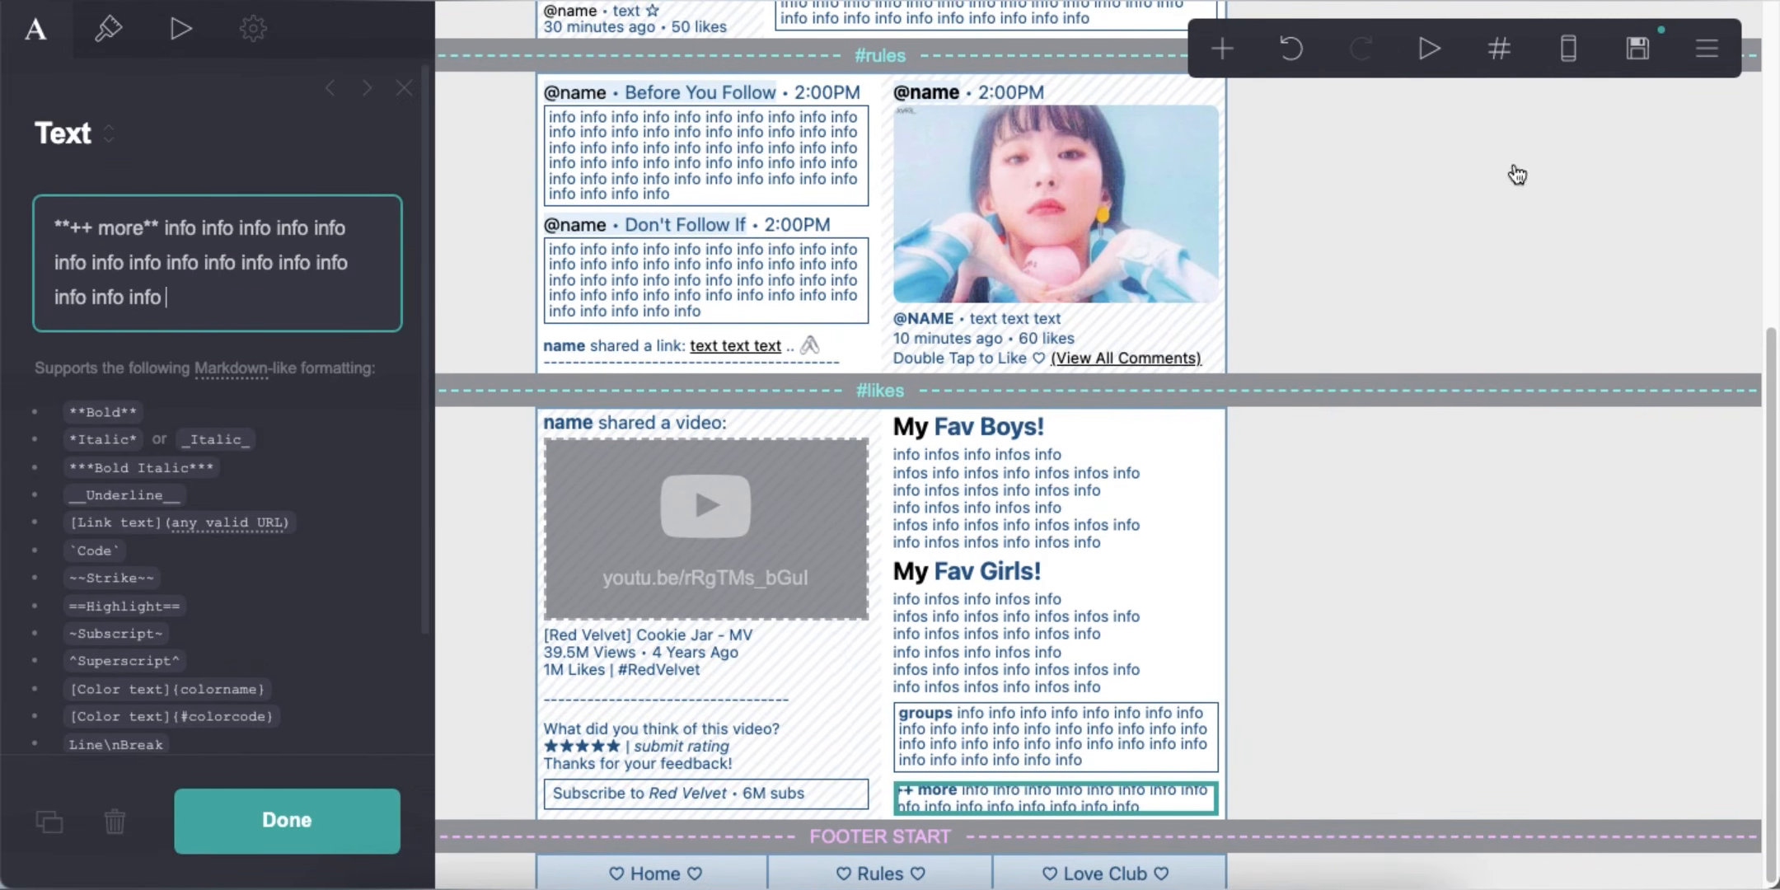
pyautogui.click(1569, 48)
pyautogui.click(1568, 48)
pyautogui.click(108, 28)
# Set the page background color to #F5FAFF
pyautogui.click(1495, 738)
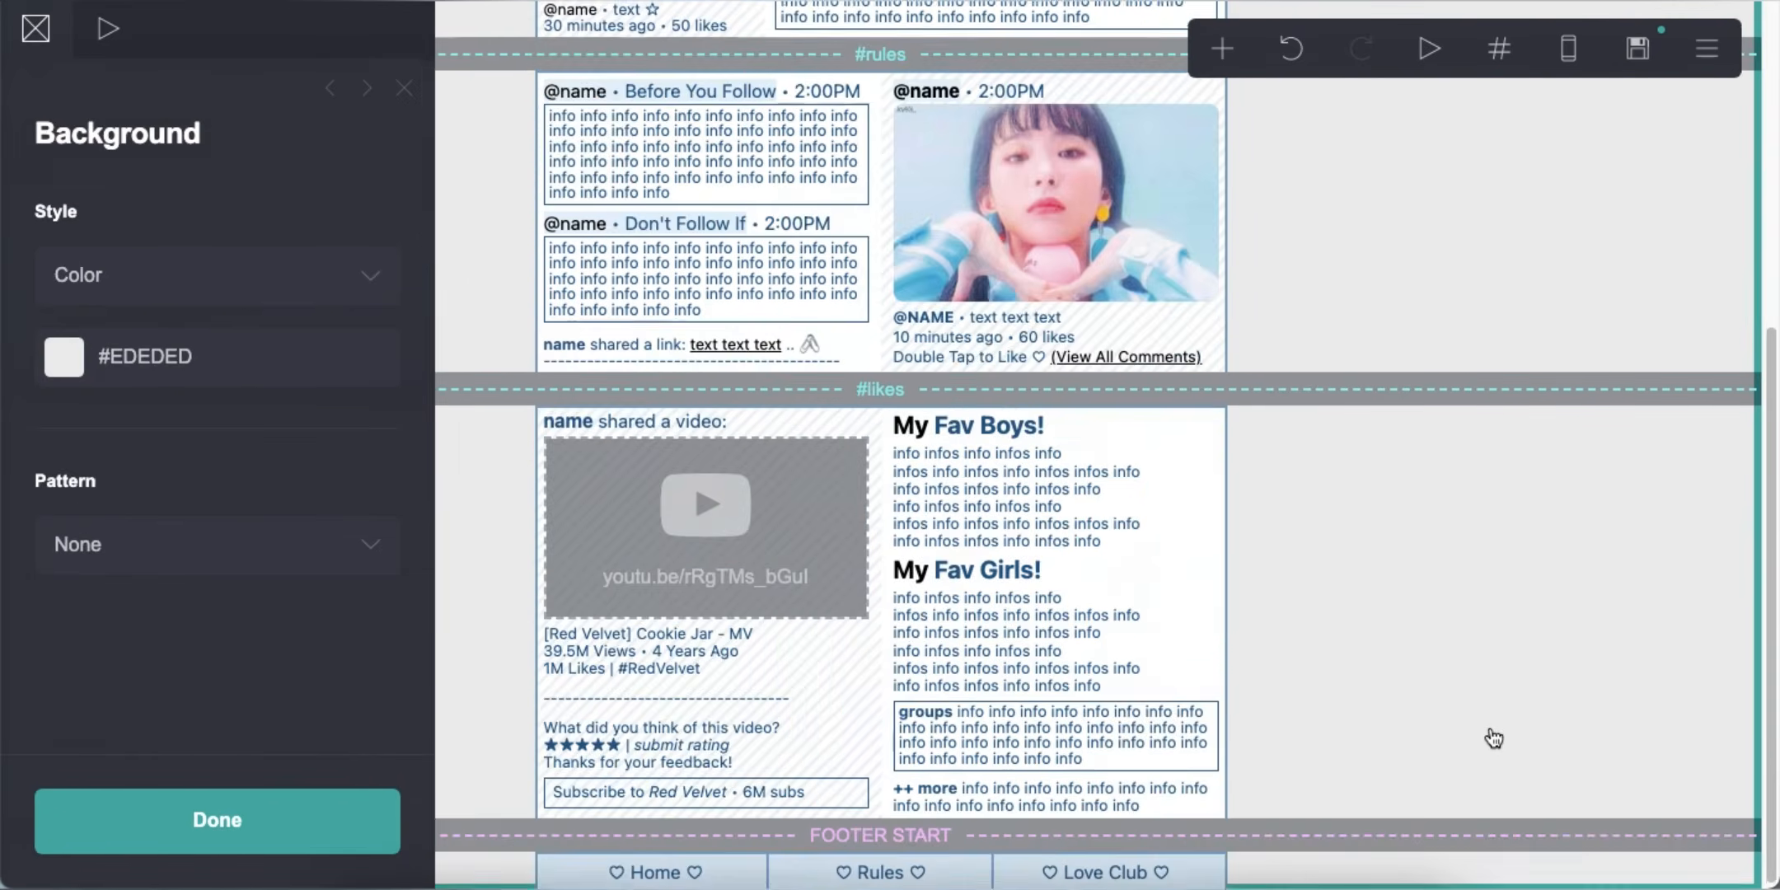
pyautogui.click(270, 382)
pyautogui.write('F5FA')
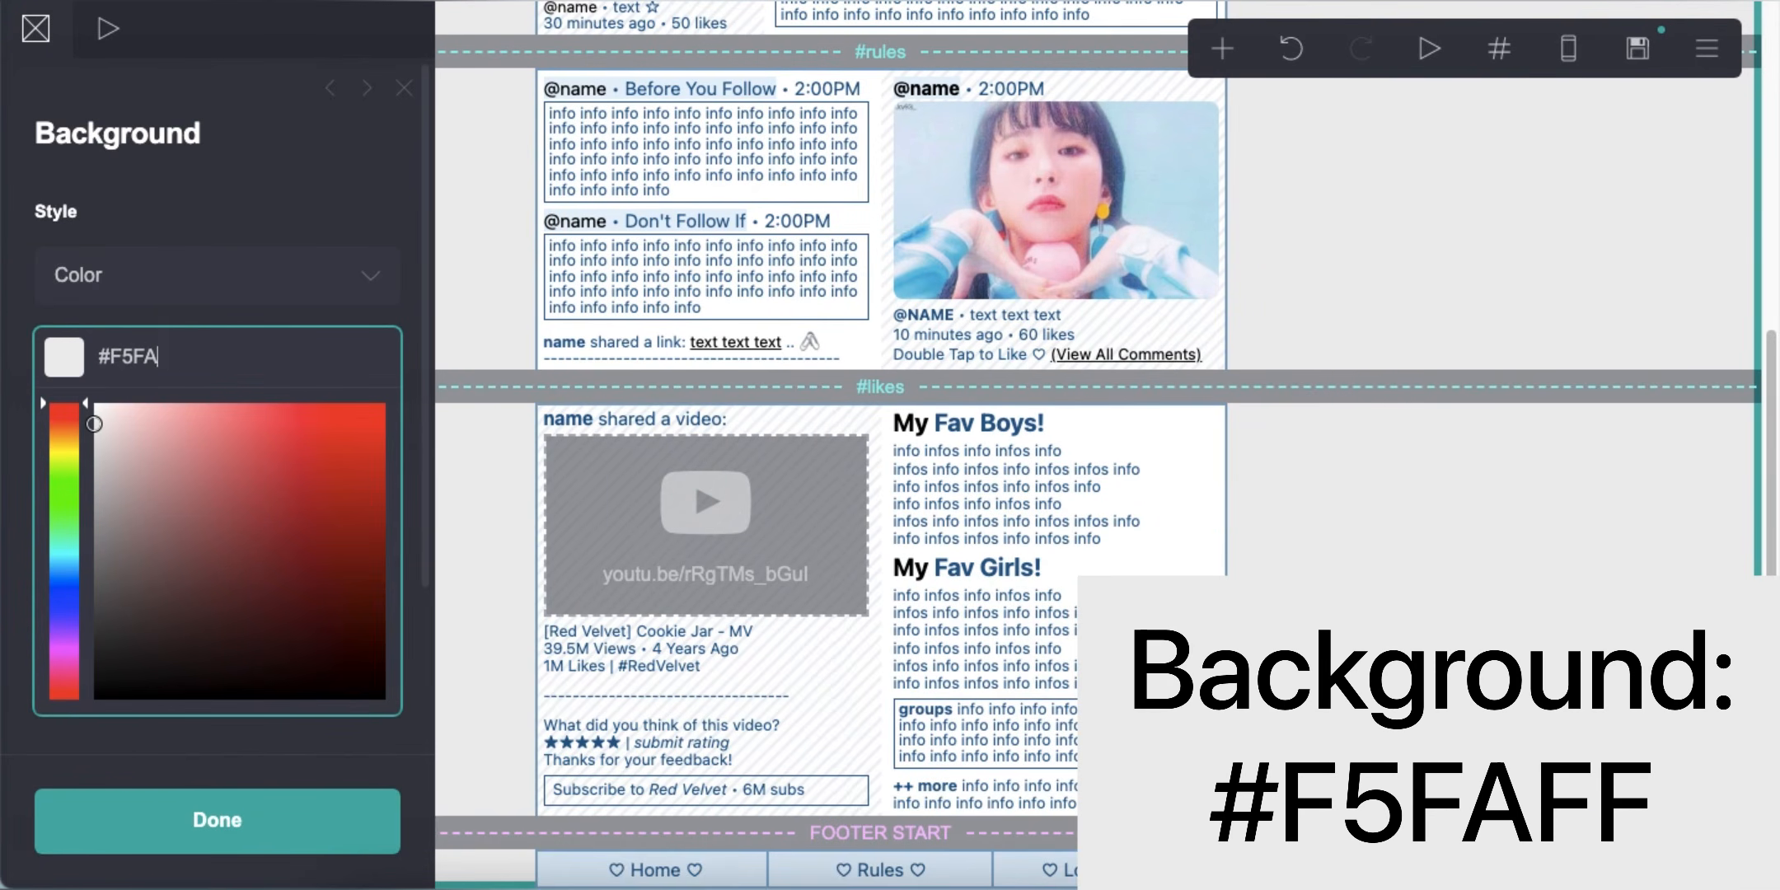
pyautogui.write('FF')
pyautogui.press('Return')
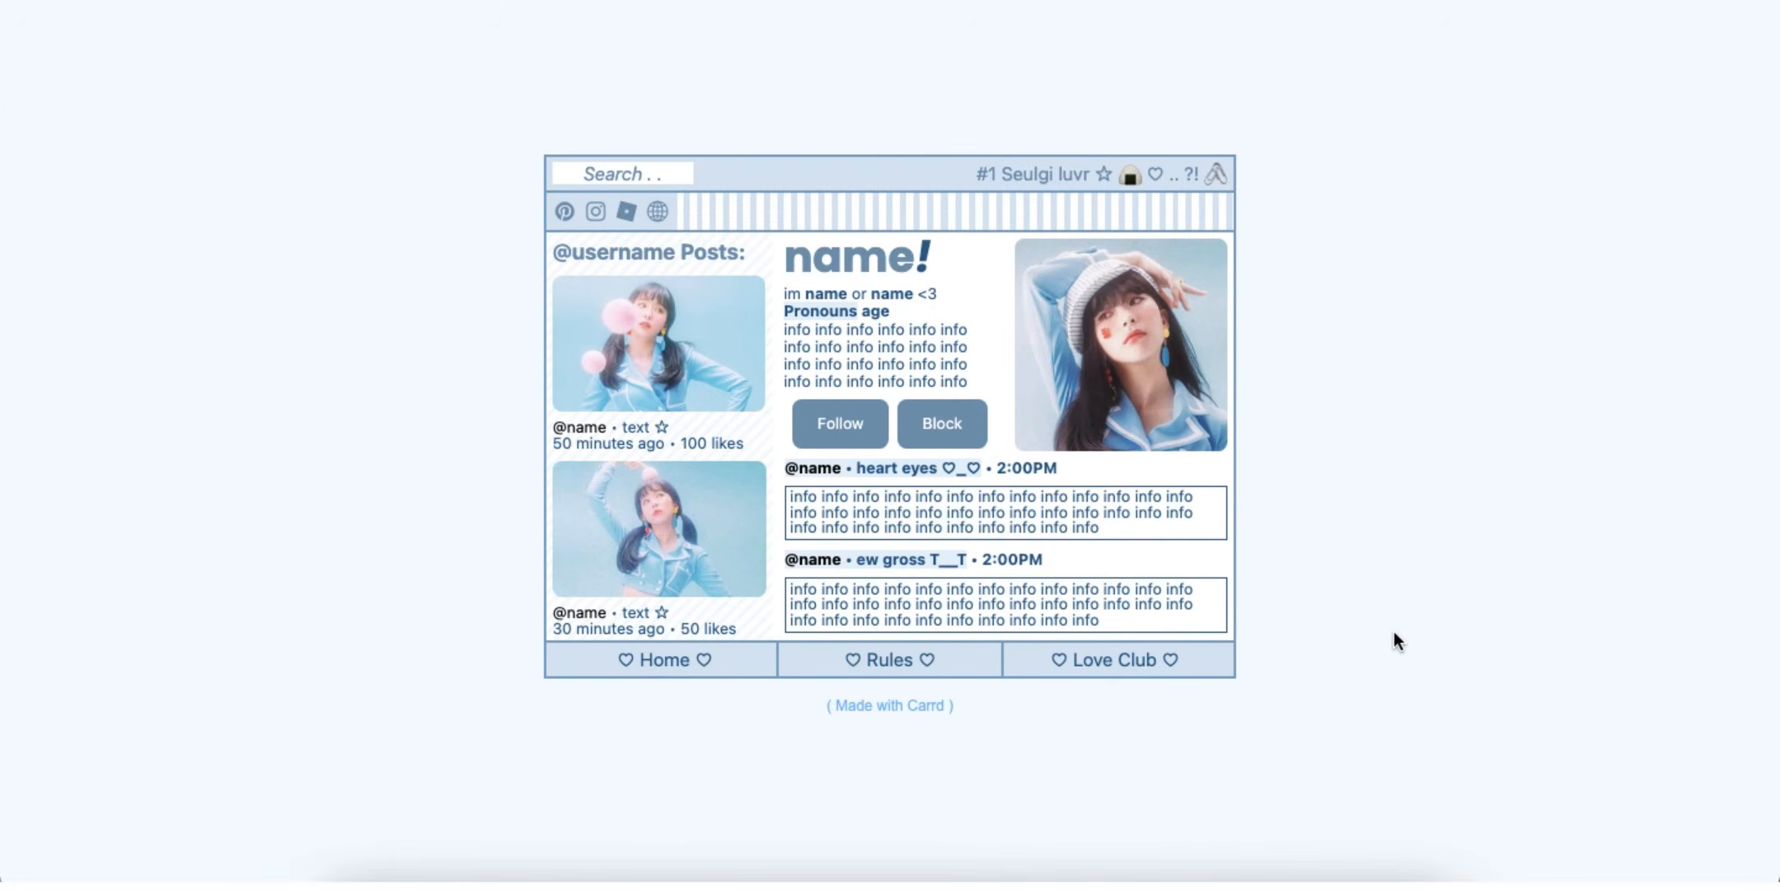
# Test the footer links on the finished page by visiting Rules, Love Club, and Home
pyautogui.click(905, 659)
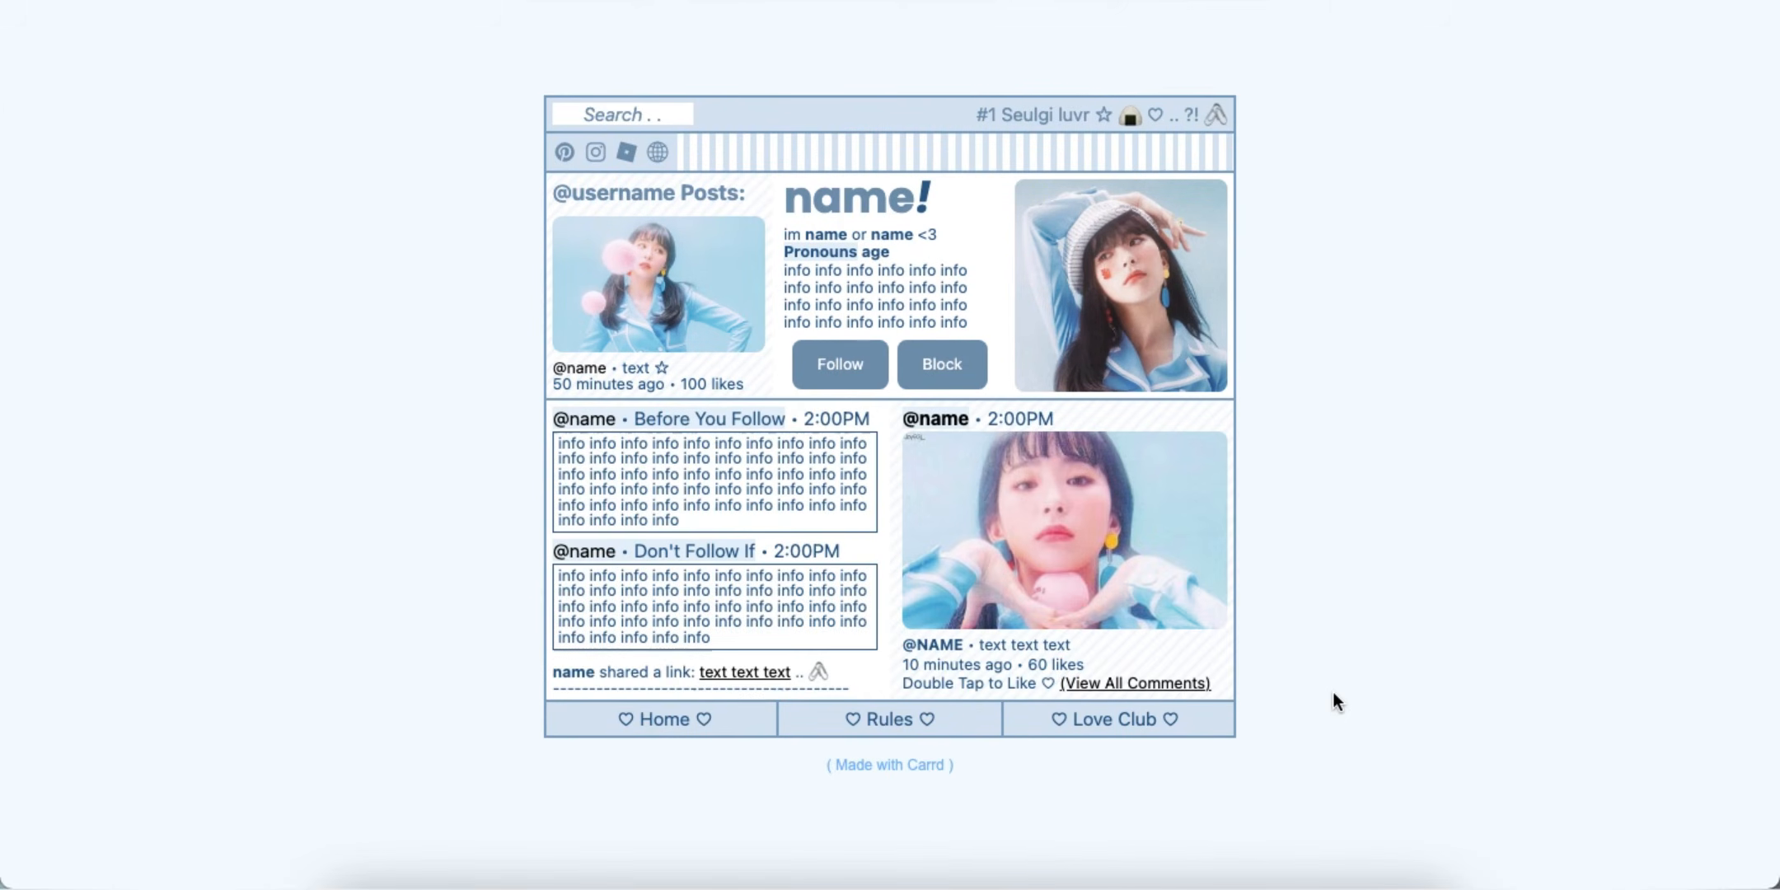
pyautogui.click(1162, 725)
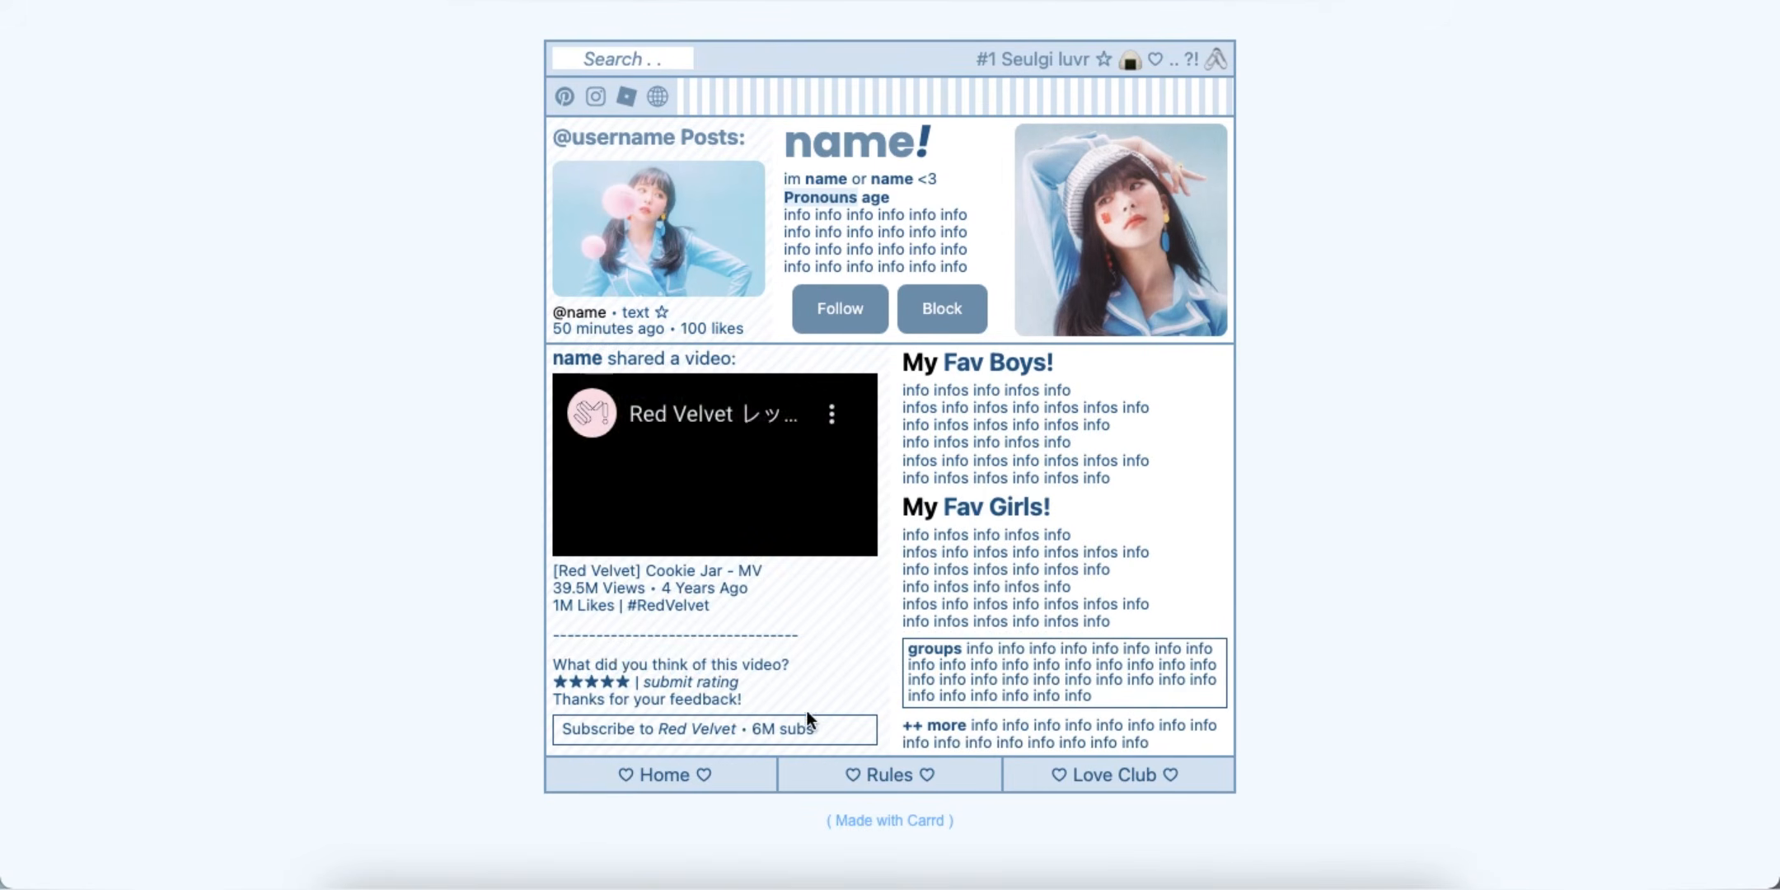
pyautogui.click(696, 777)
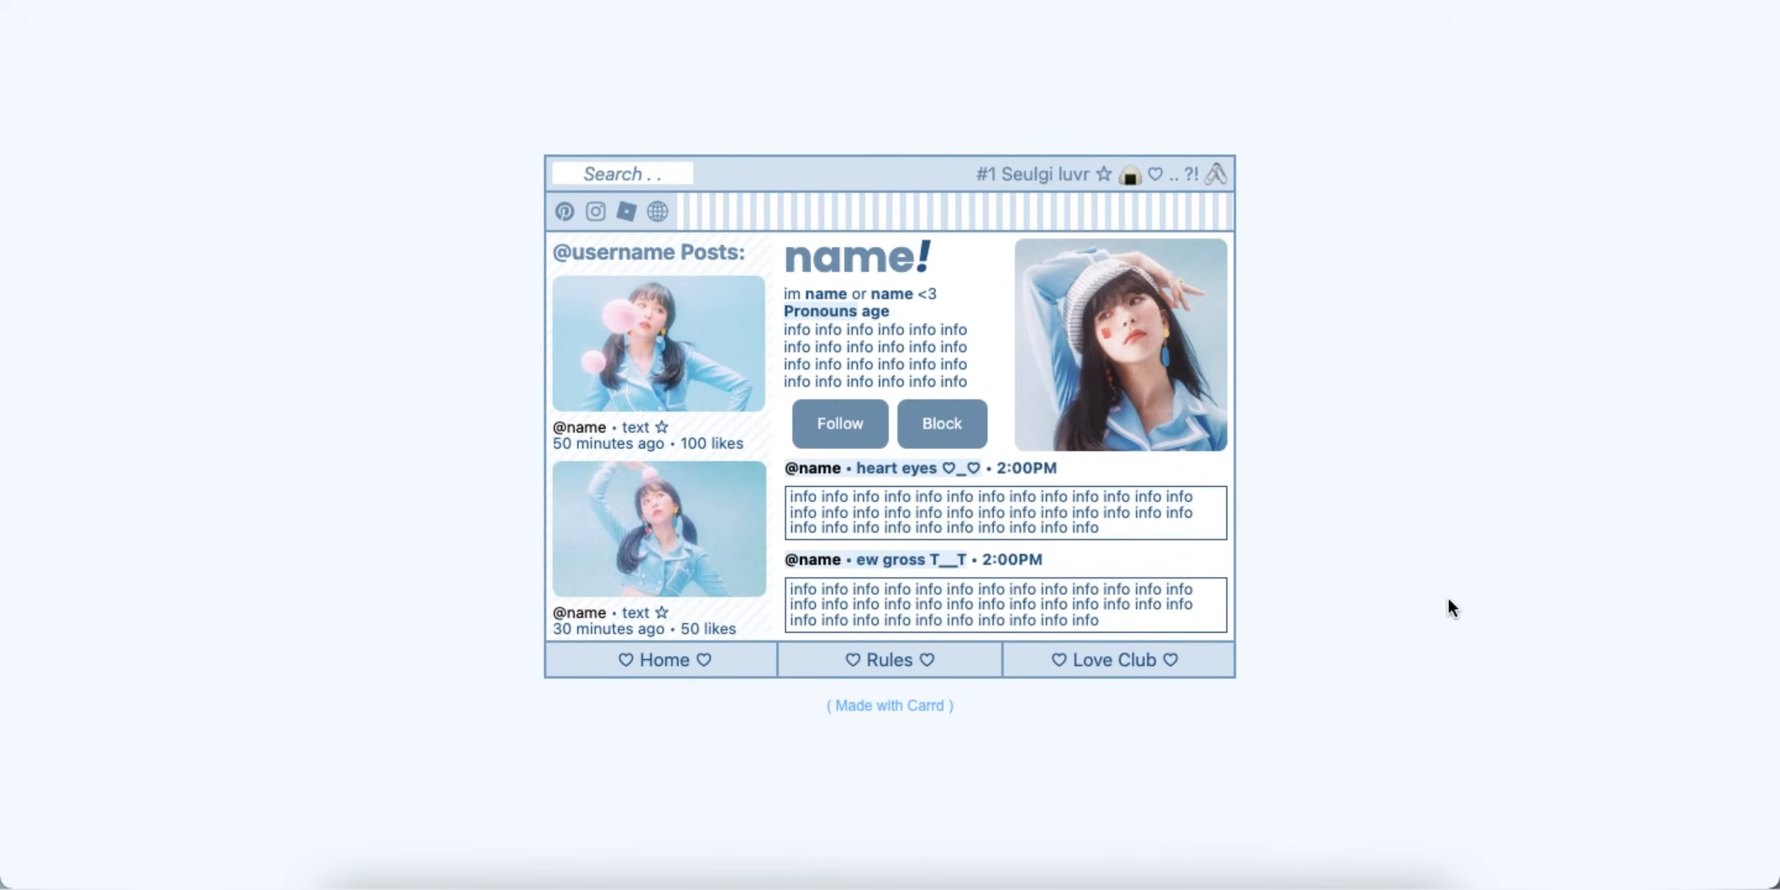